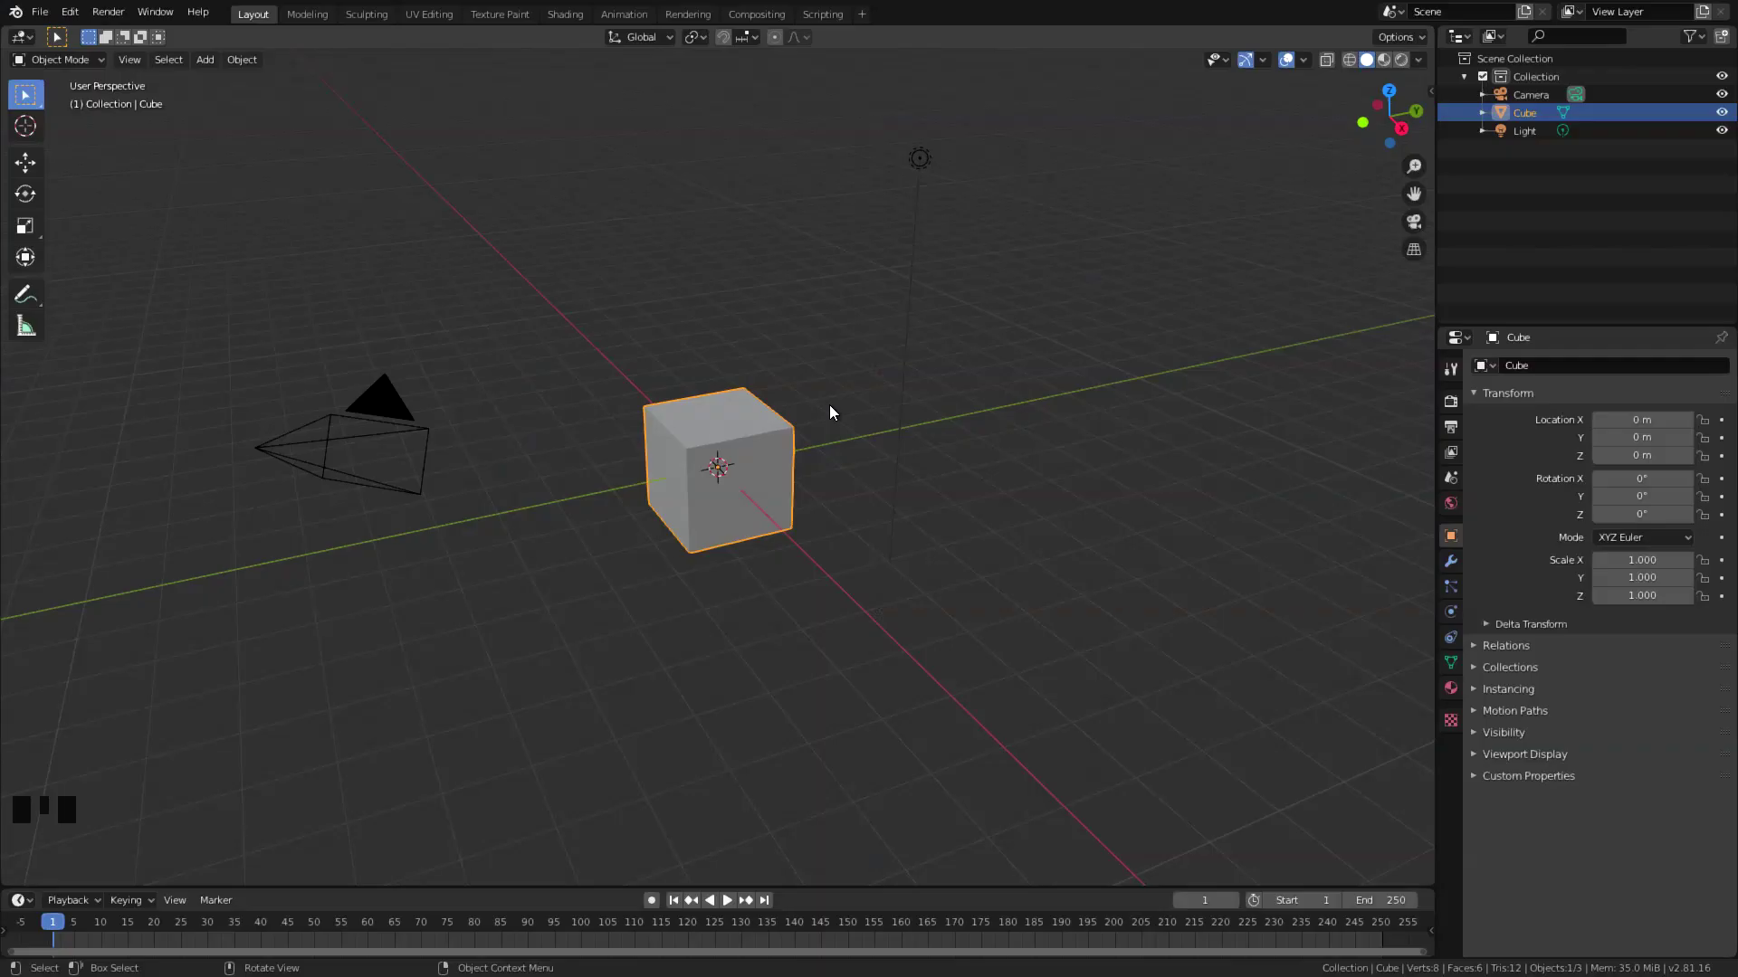
Delete all the default objects from the scene.
key("a")
key("x")
left_click(829, 405)
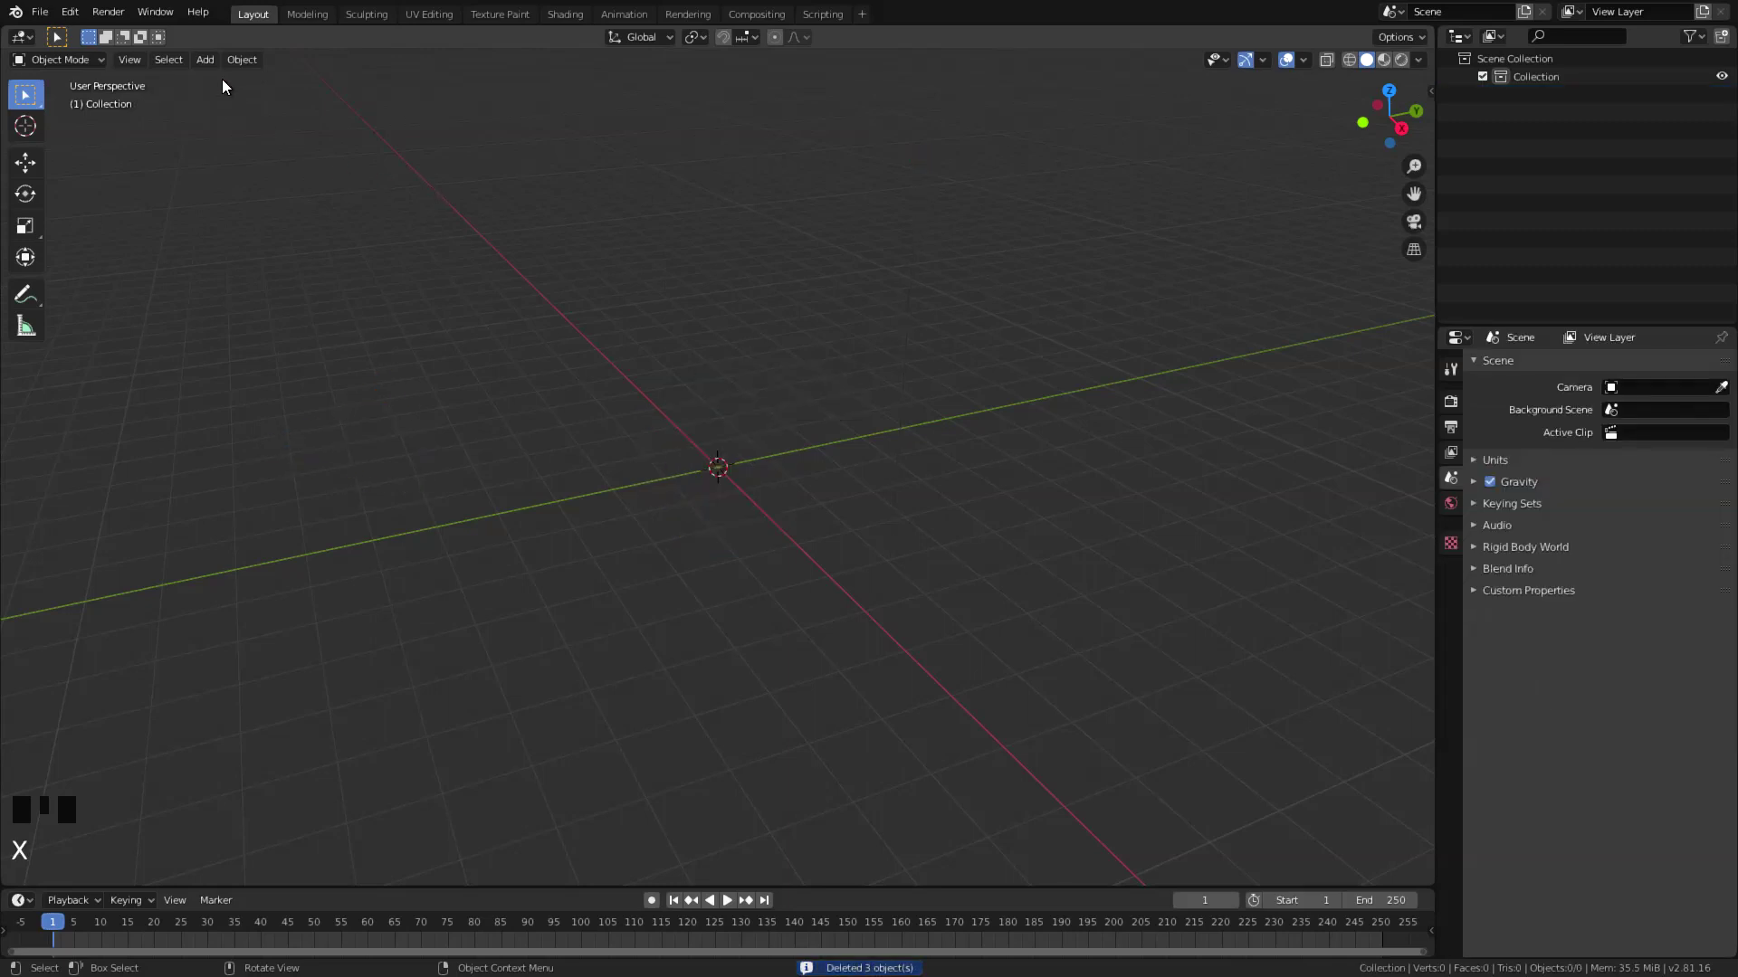
Add a Bezier curve at the world origin.
left_click(205, 61)
mouse_move(227, 97)
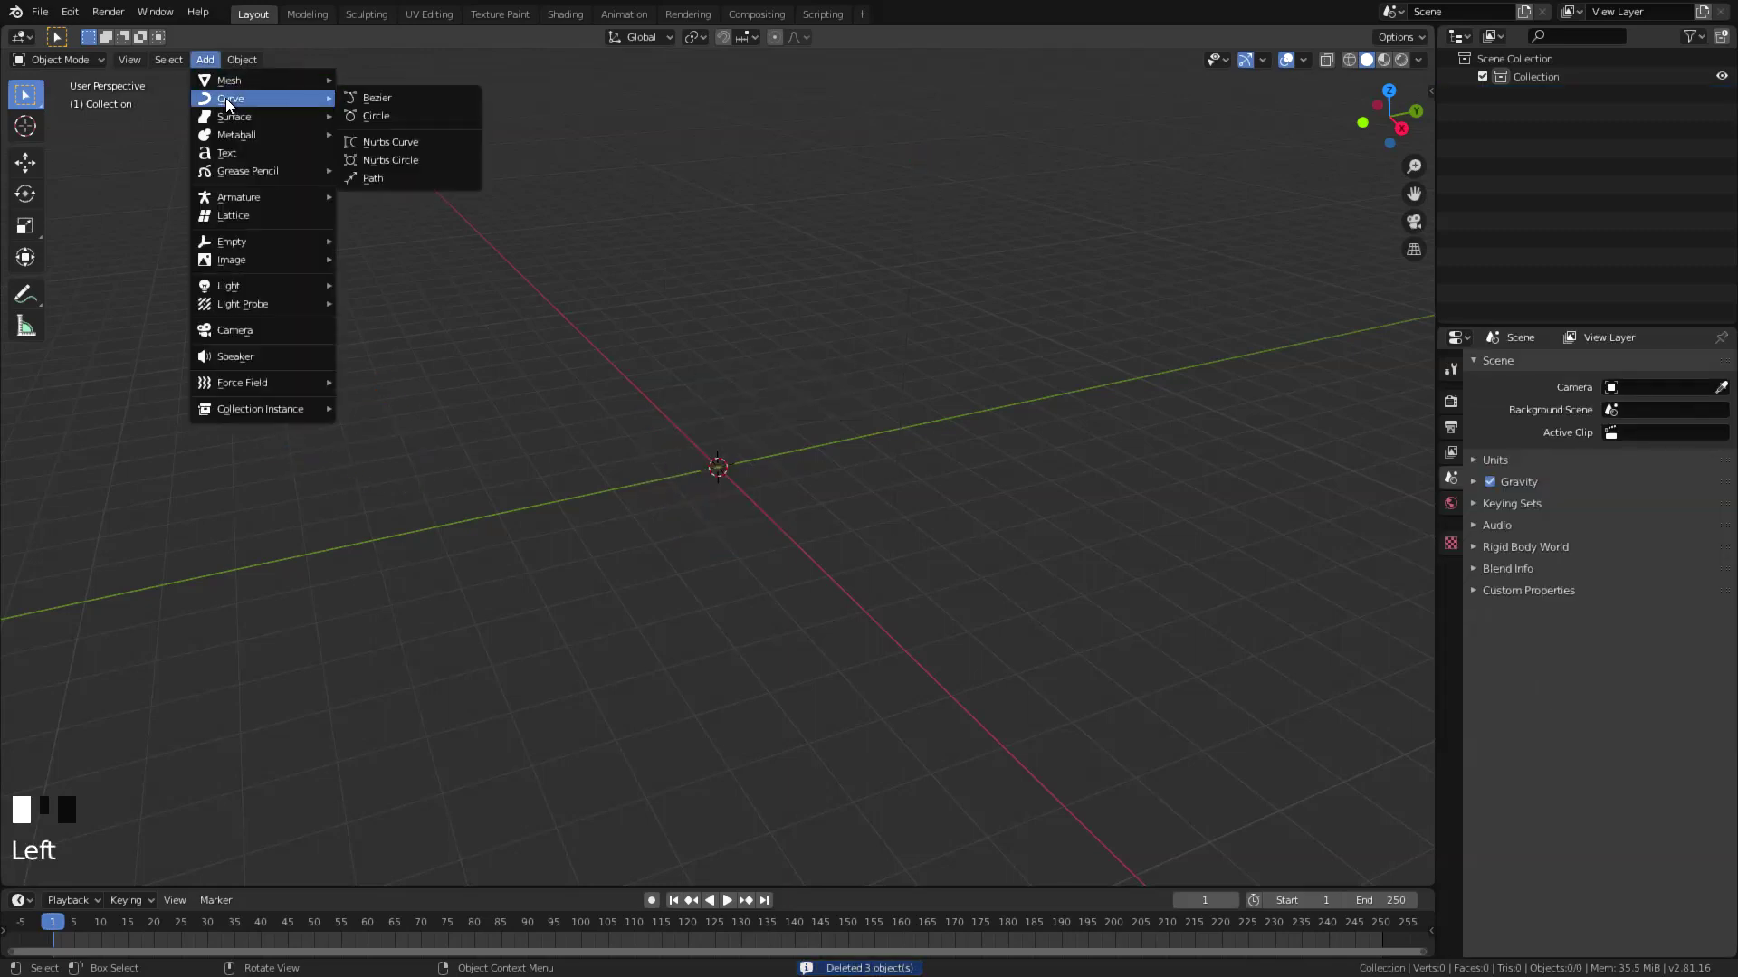
left_click(362, 96)
scroll(751, 497, "up", 8)
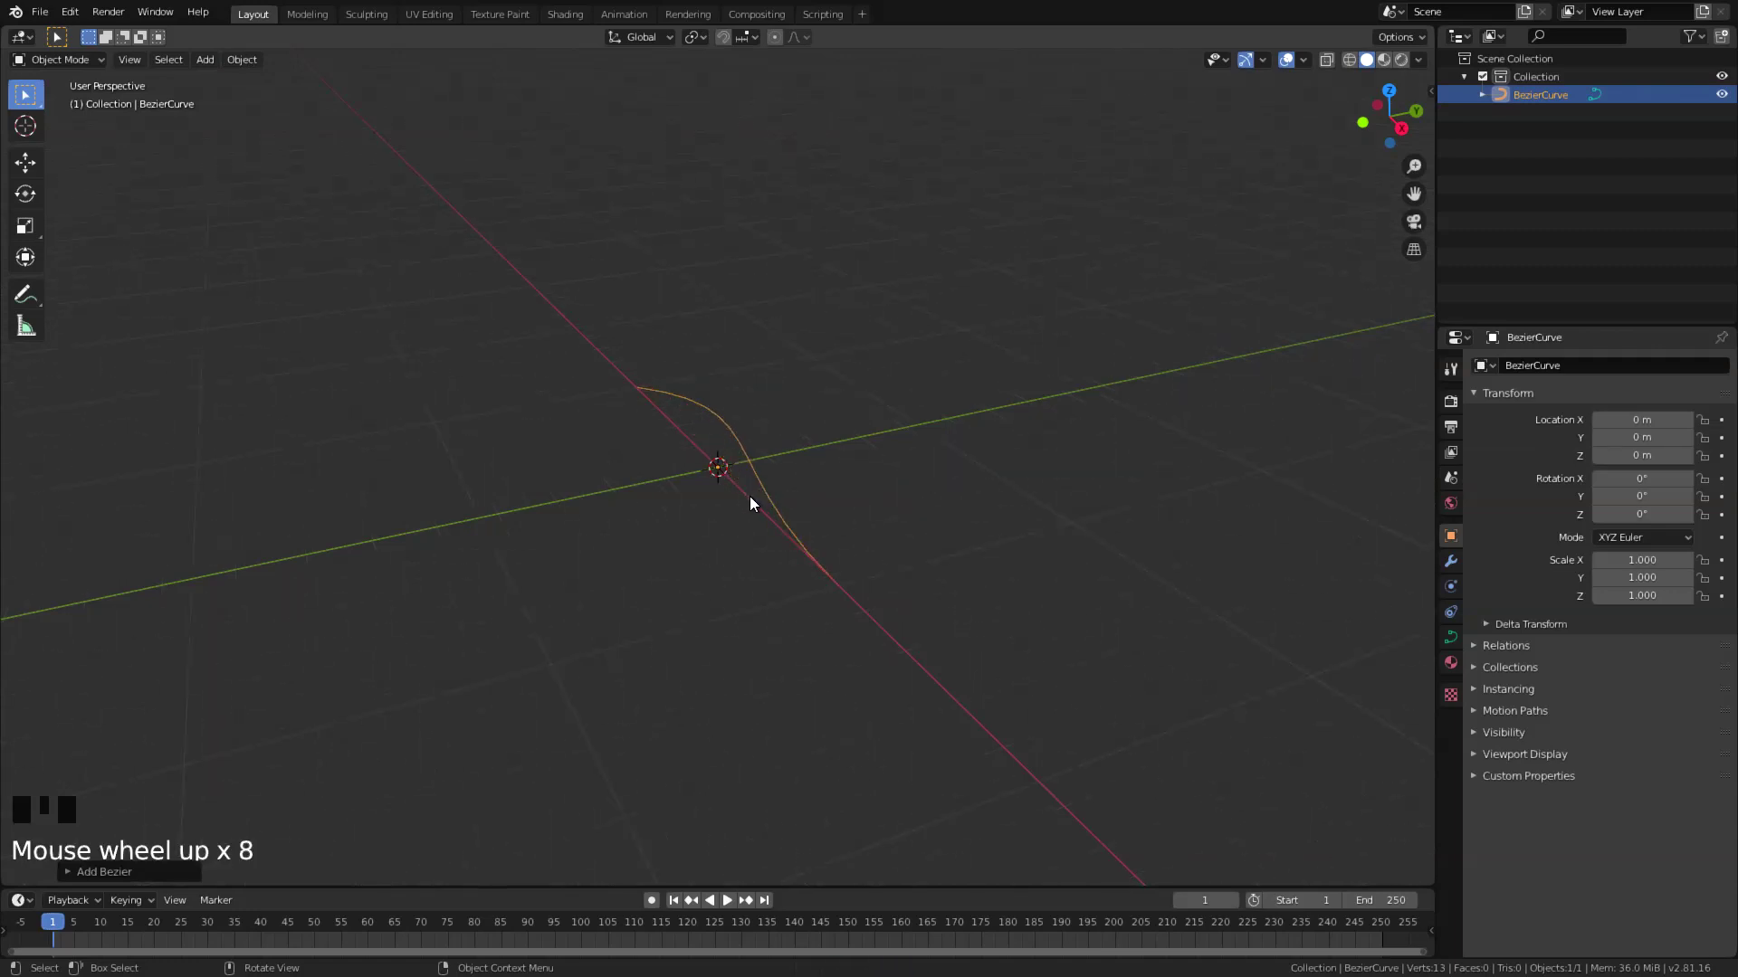
Enter Edit Mode on the curve and set its spline type to Poly.
key("Tab")
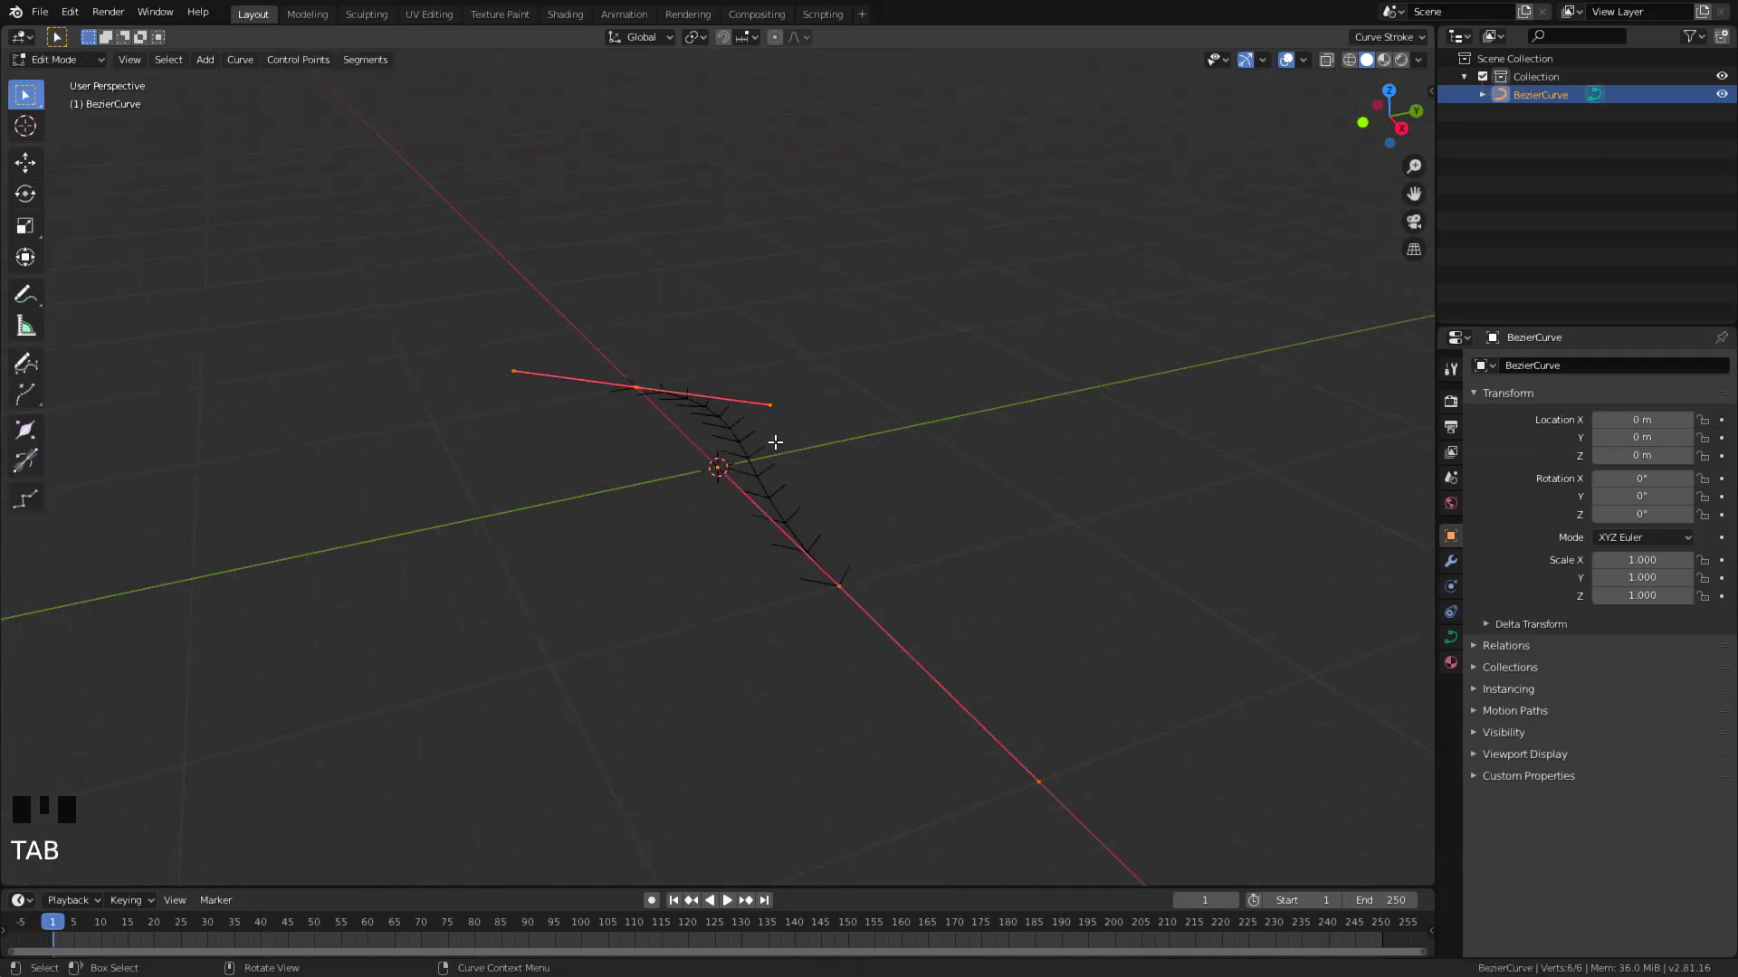
right_click(744, 452)
mouse_move(744, 453)
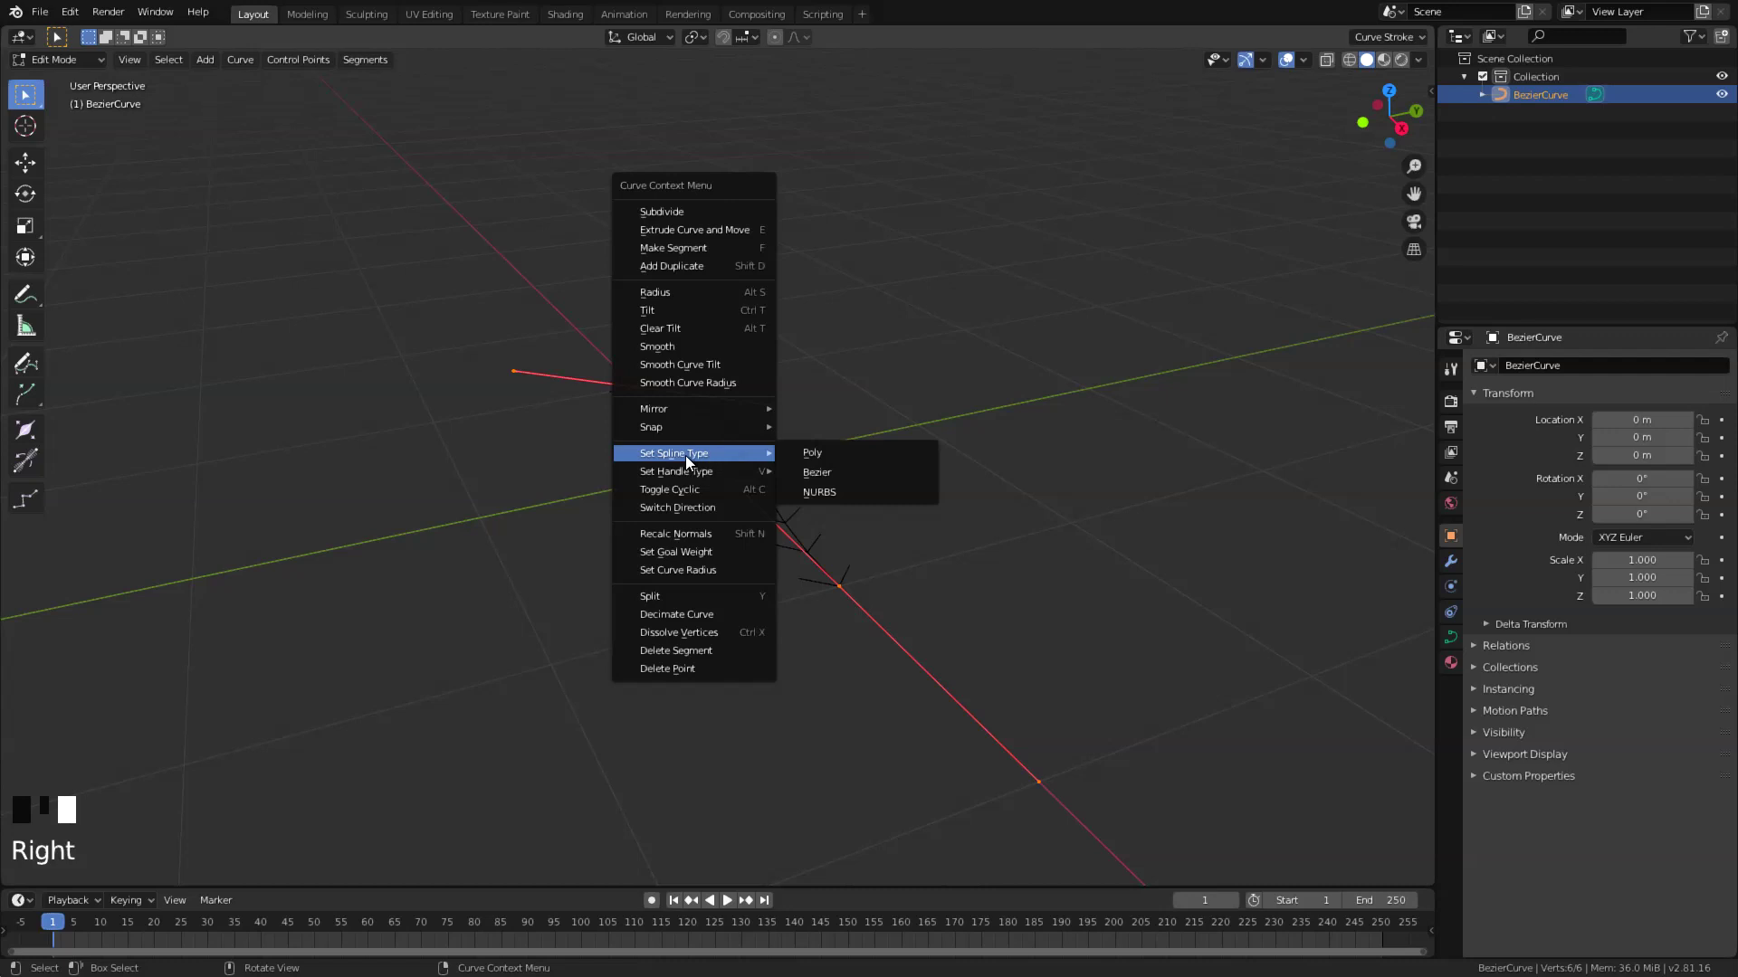
left_click(834, 454)
middle_click_drag(719, 473, 593, 387)
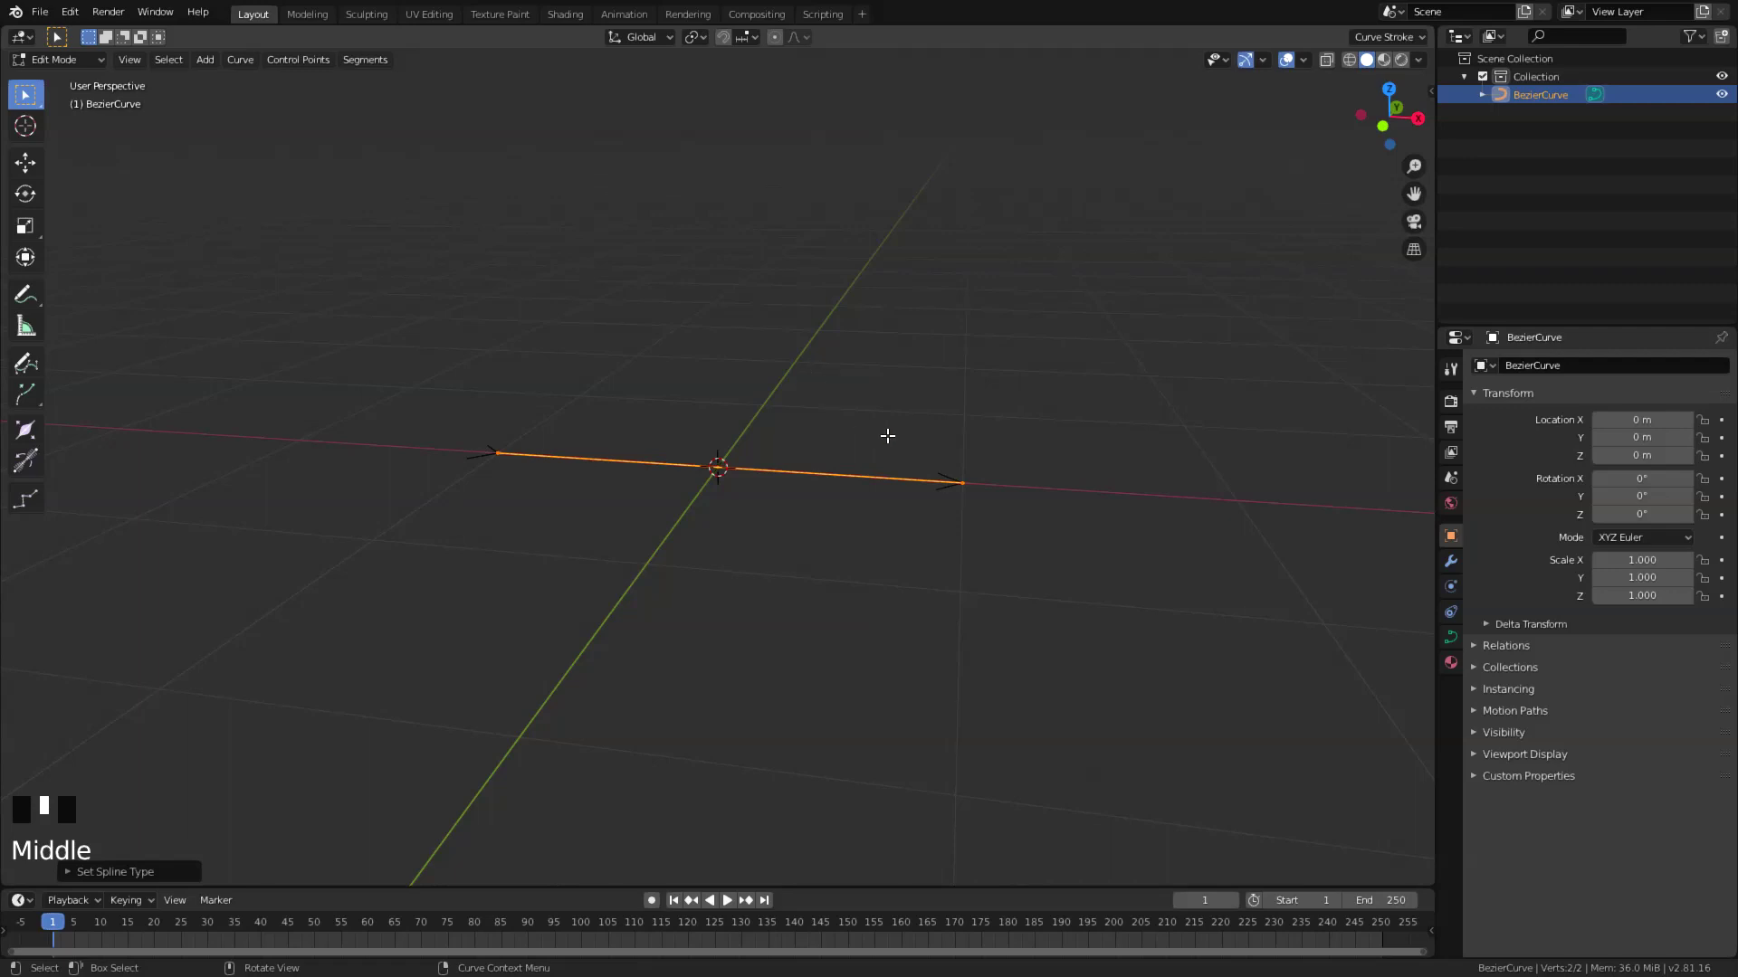
Rotate the curve's points -90° about the Y axis so the line stands vertically.
type("ry-90")
key("Return")
middle_click_drag(823, 458, 712, 428)
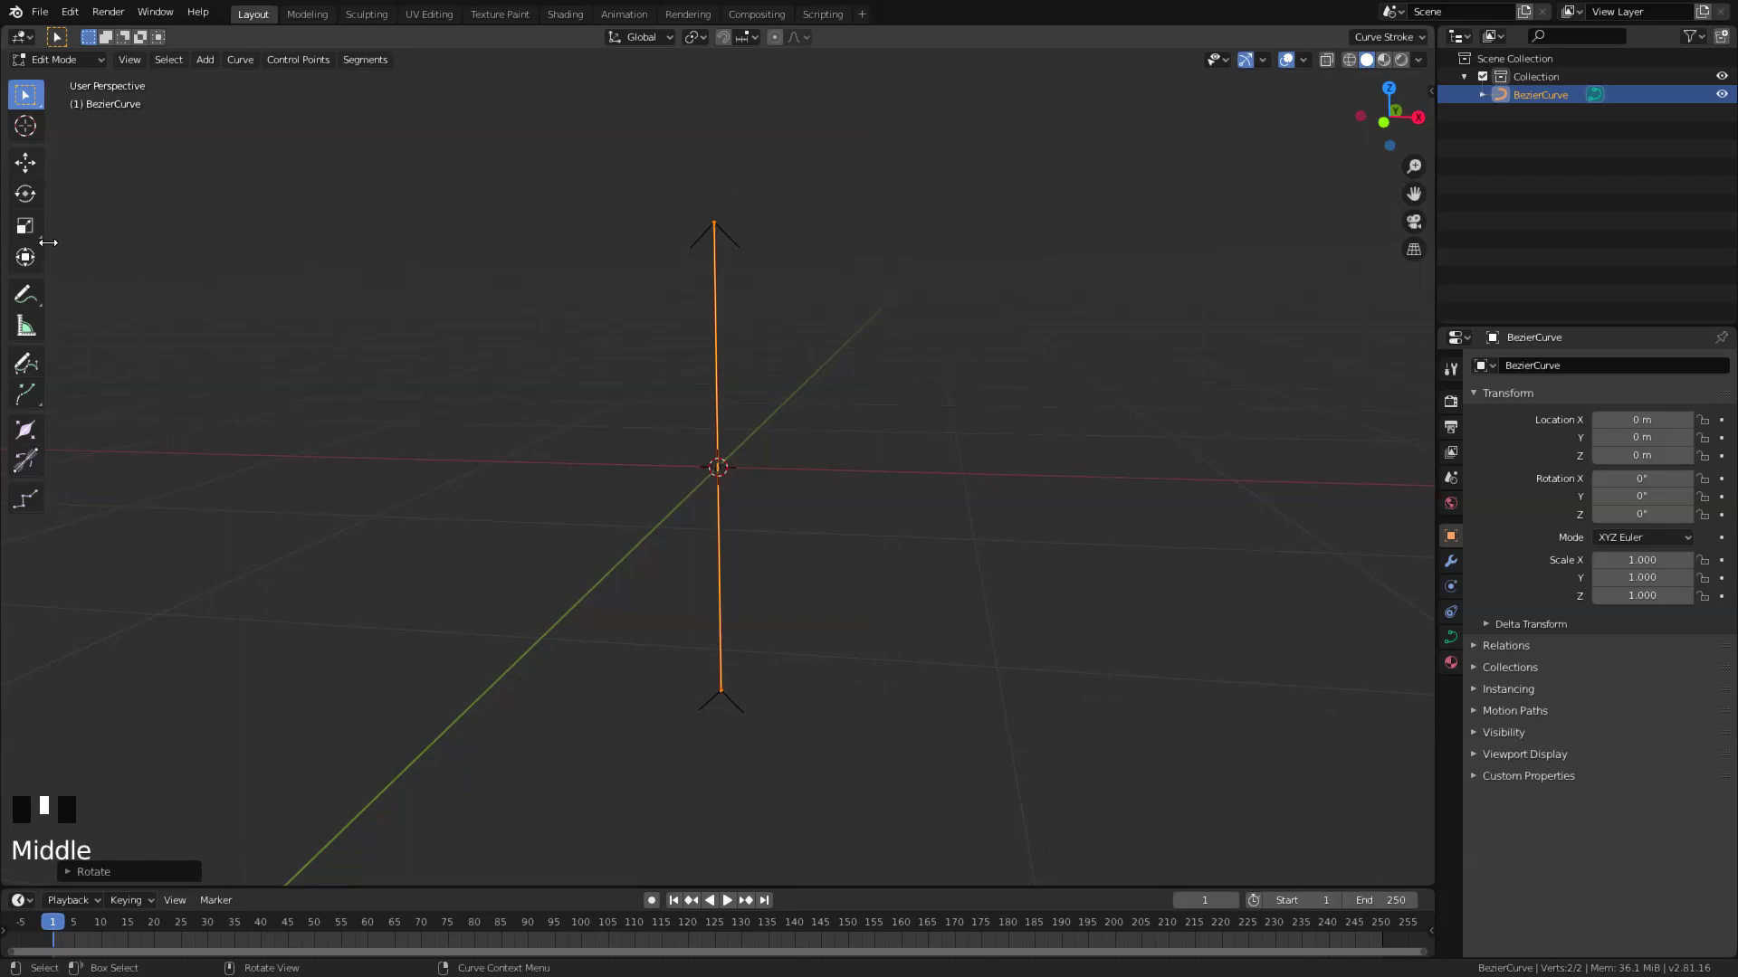
Move the vertical line up along Z until its lower end sits at the world origin.
left_click(25, 162)
left_click_drag(715, 413, 713, 172)
middle_click_drag(714, 172, 629, 557)
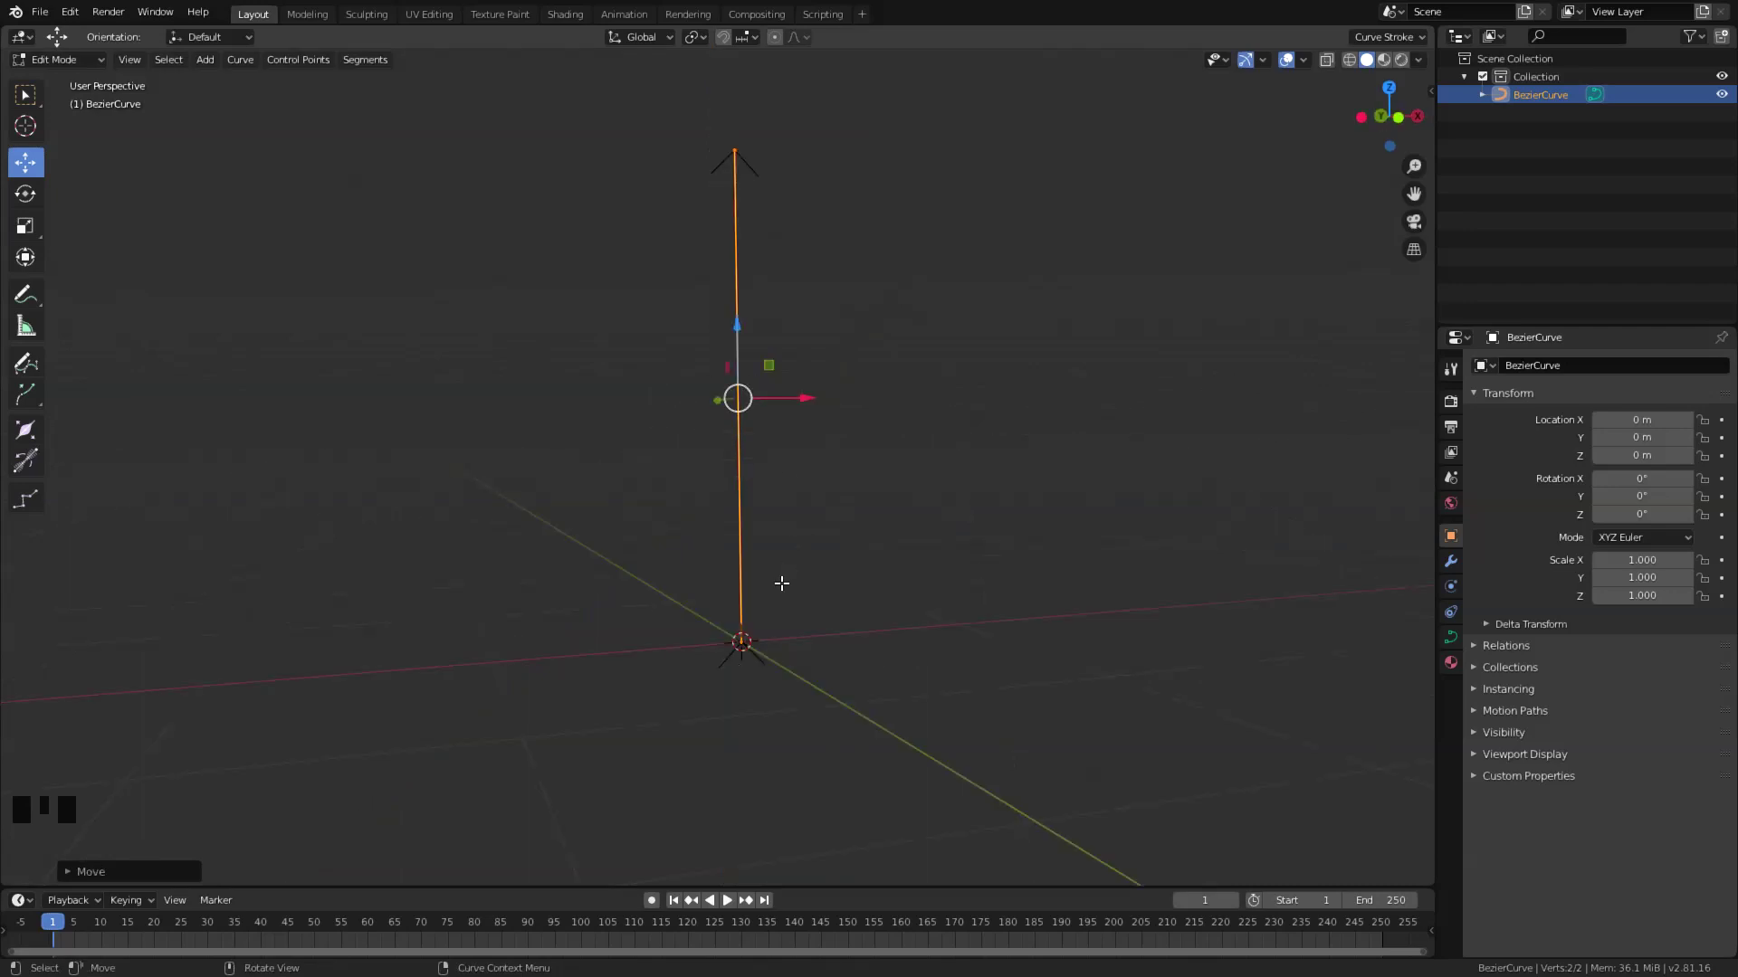
middle_click_drag(789, 624, 770, 614)
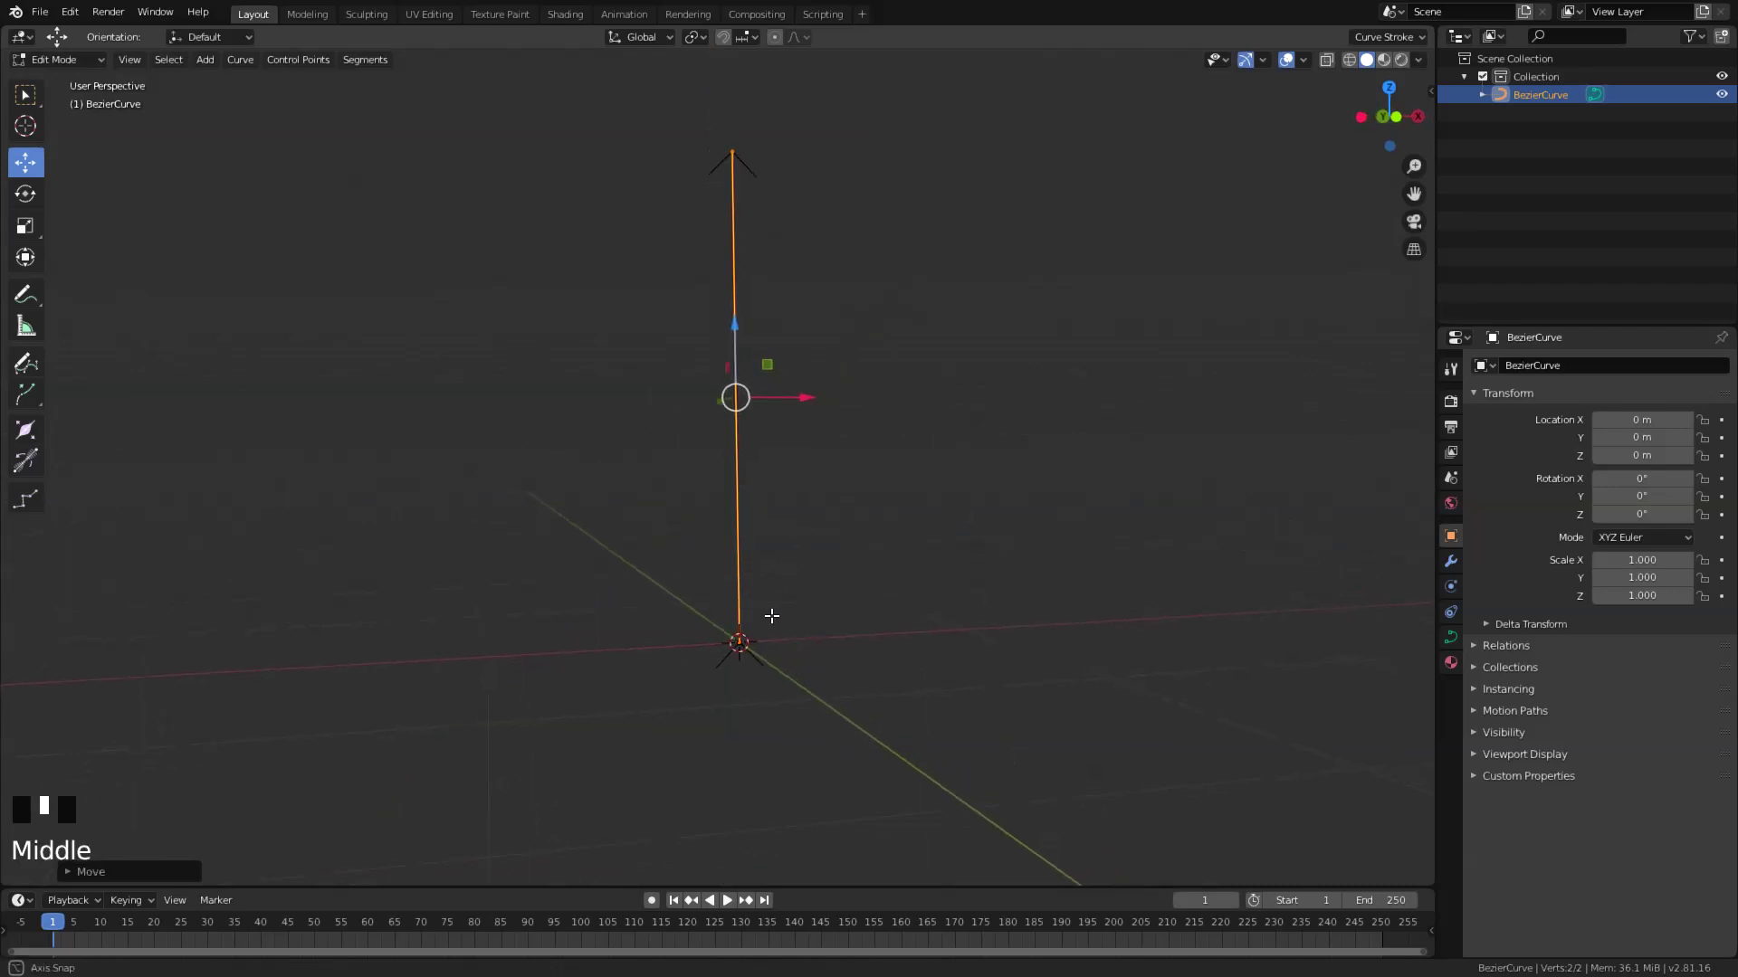
Give the curve thickness by setting its bevel depth to 0.03 m.
left_click(1449, 638)
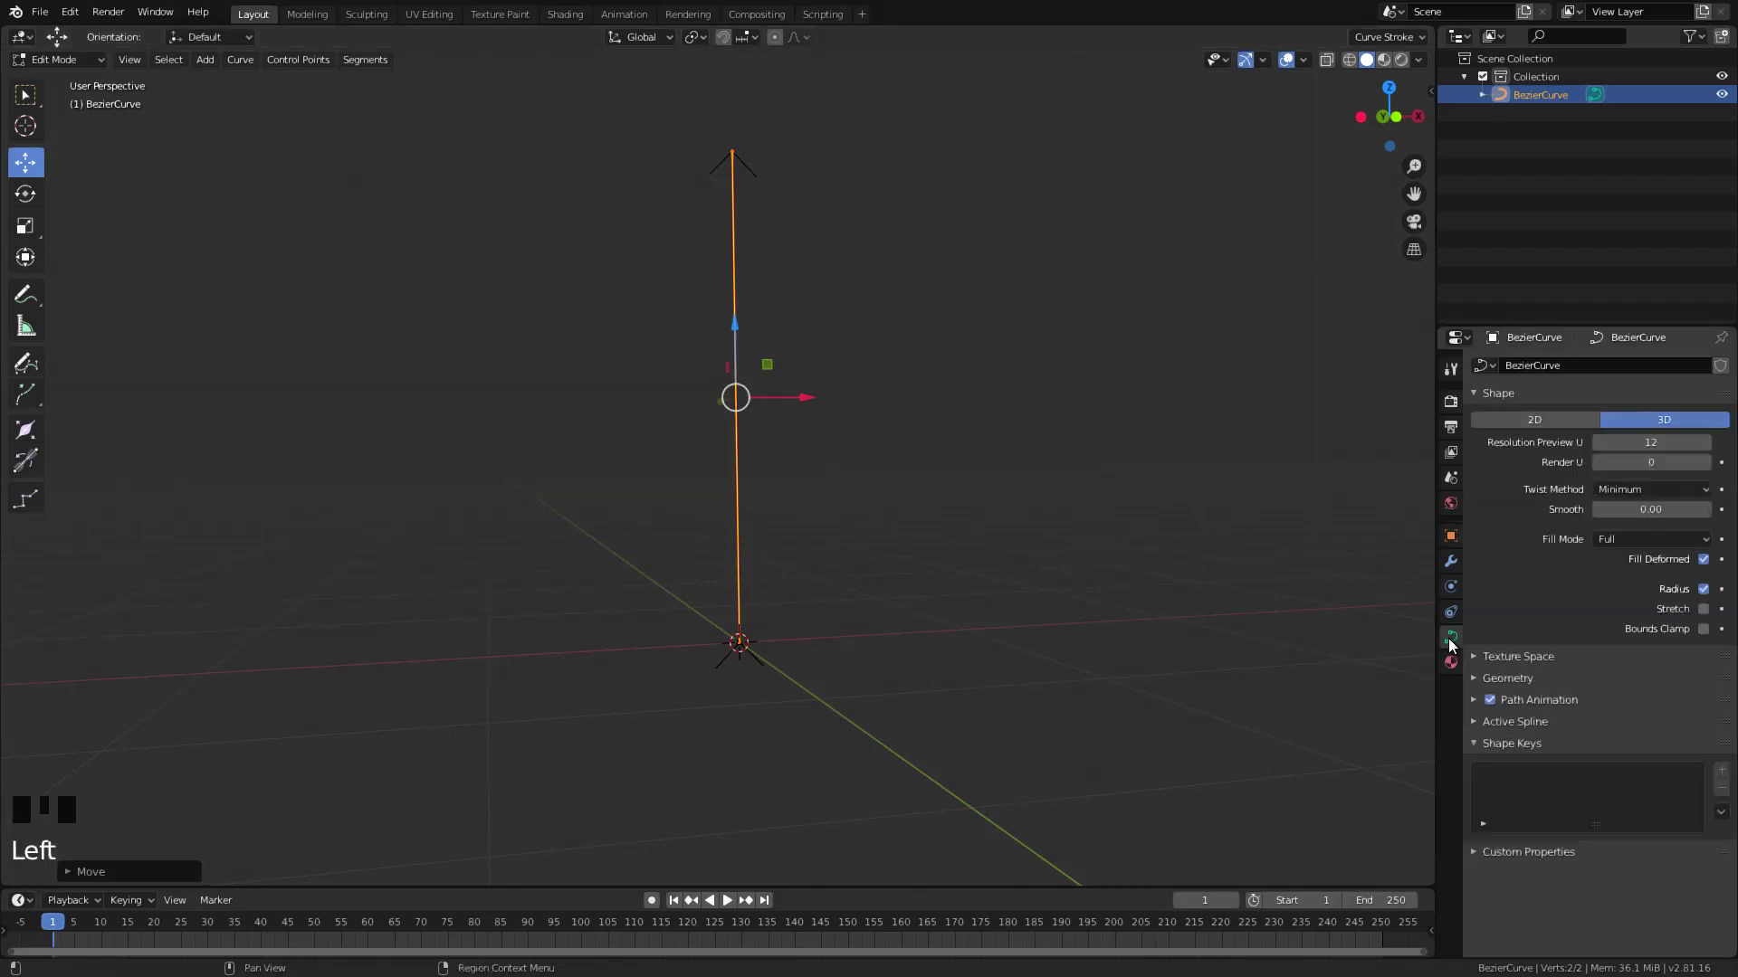
left_click(1495, 678)
scroll(1539, 719, "down", 1)
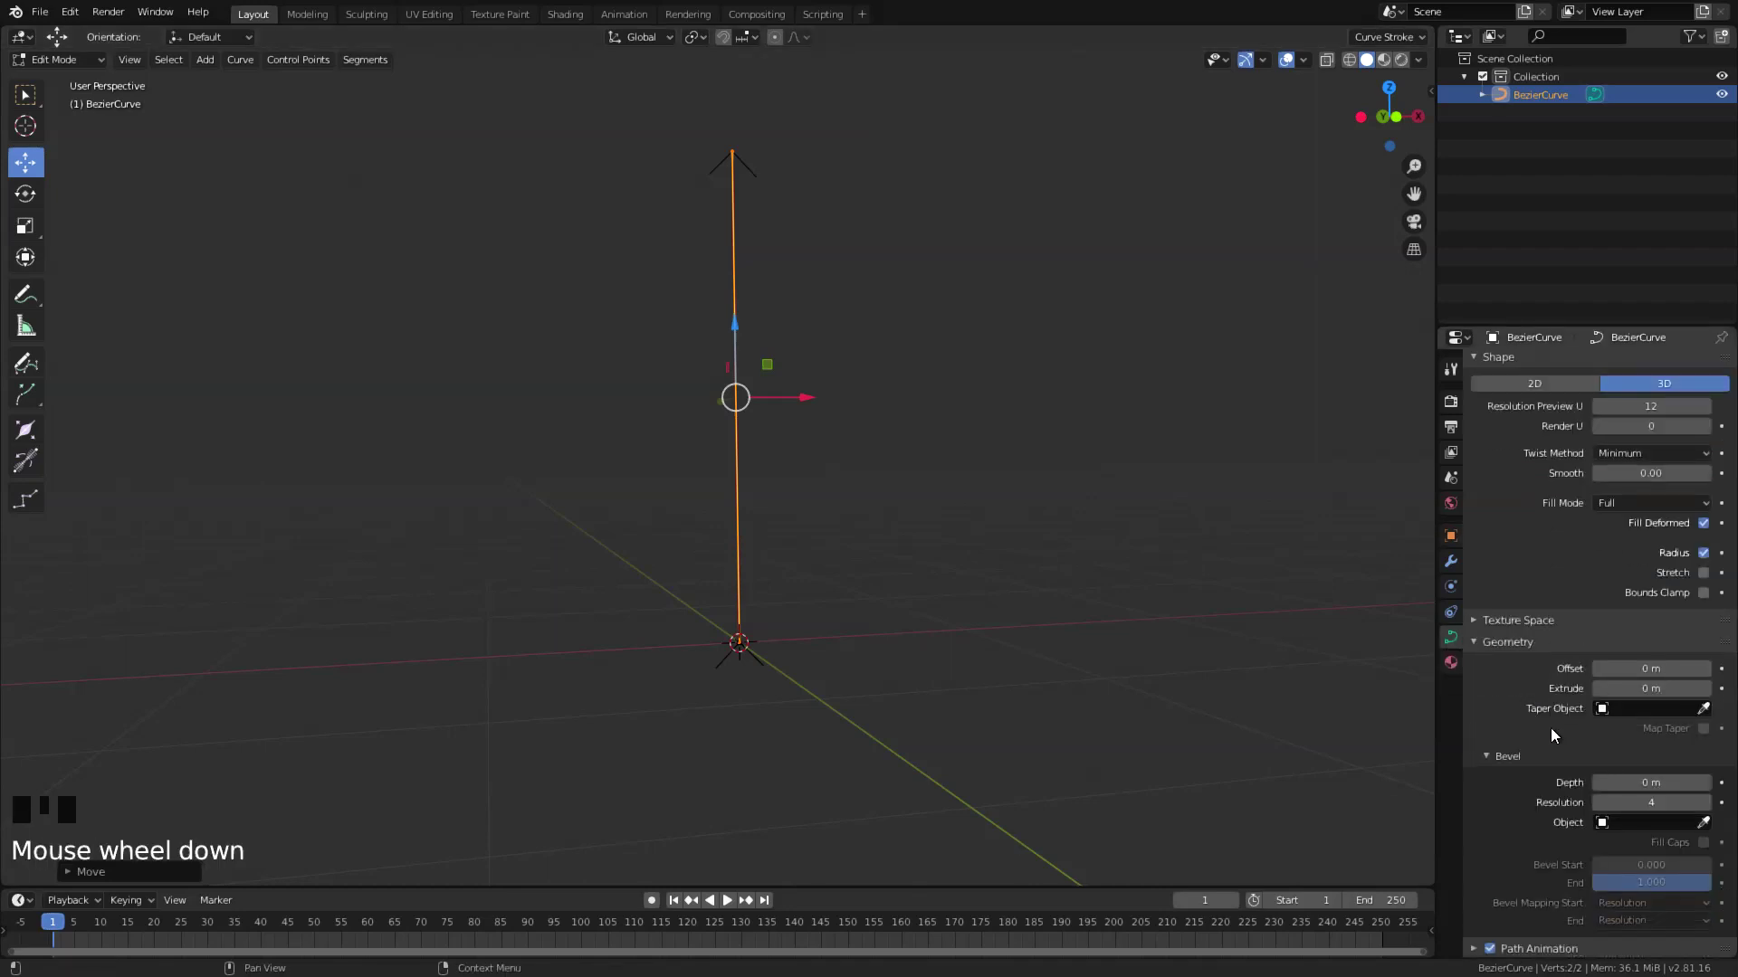
left_click(1632, 783)
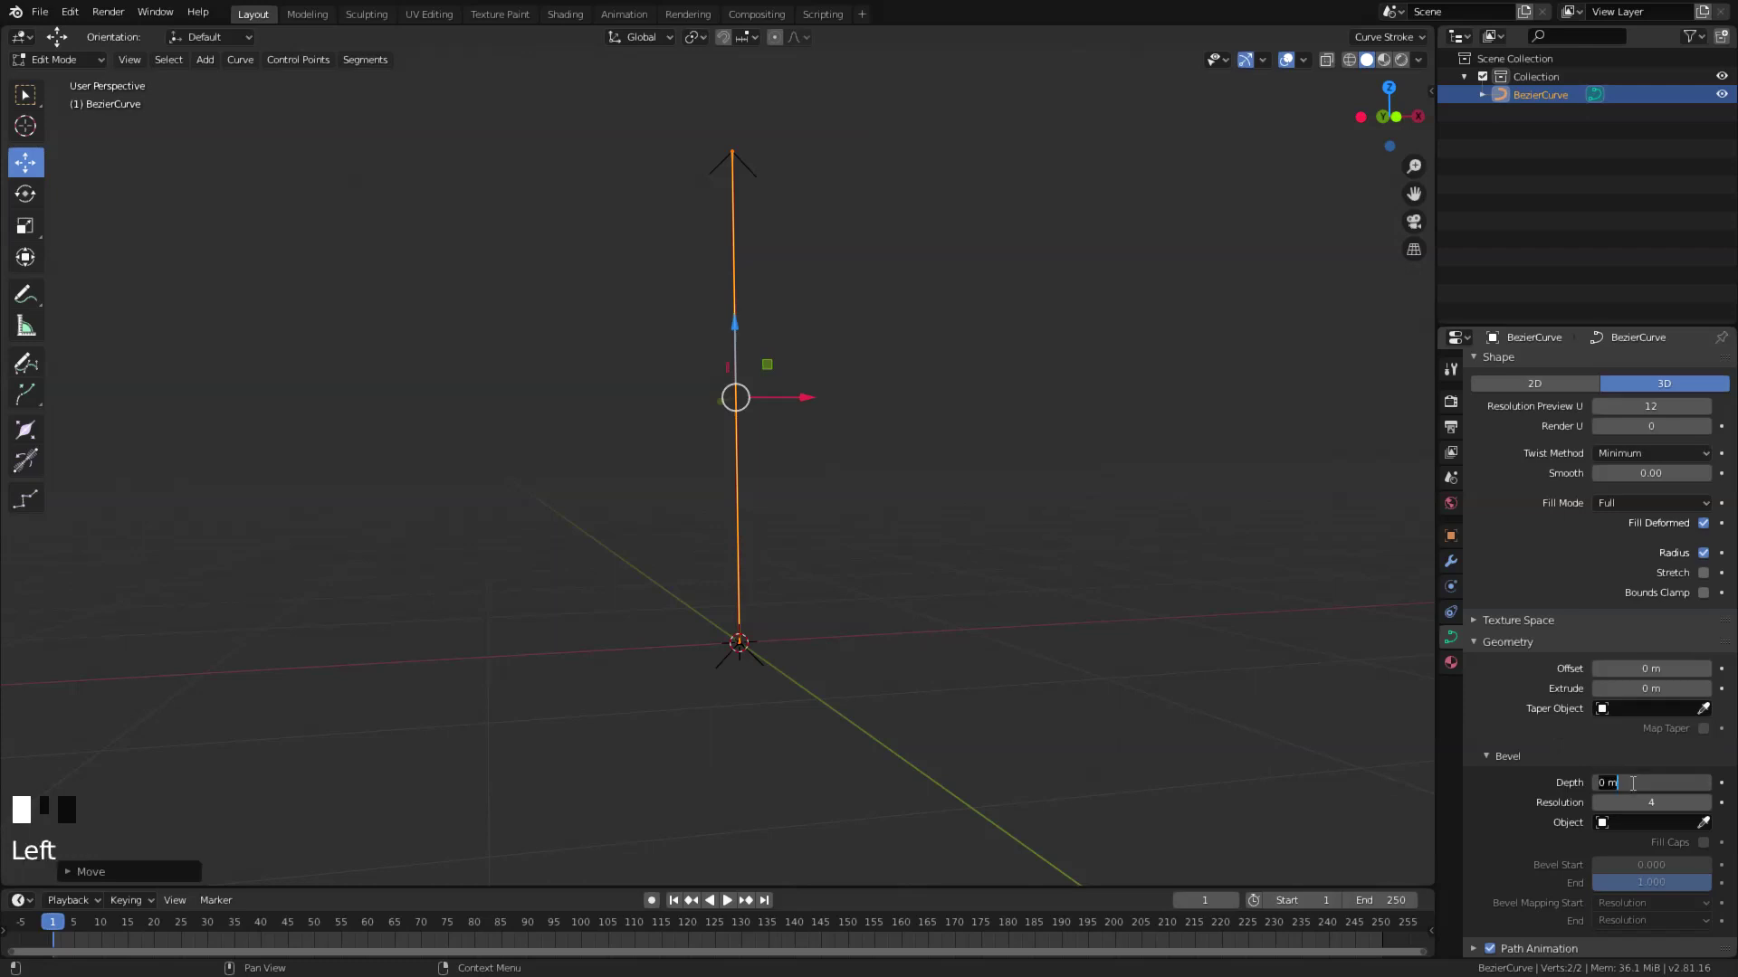
type(".03")
key("Return")
Shrink the radius of the curve's top point so the line tapers upward to a narrow tip.
middle_click_drag(1334, 709, 1094, 625)
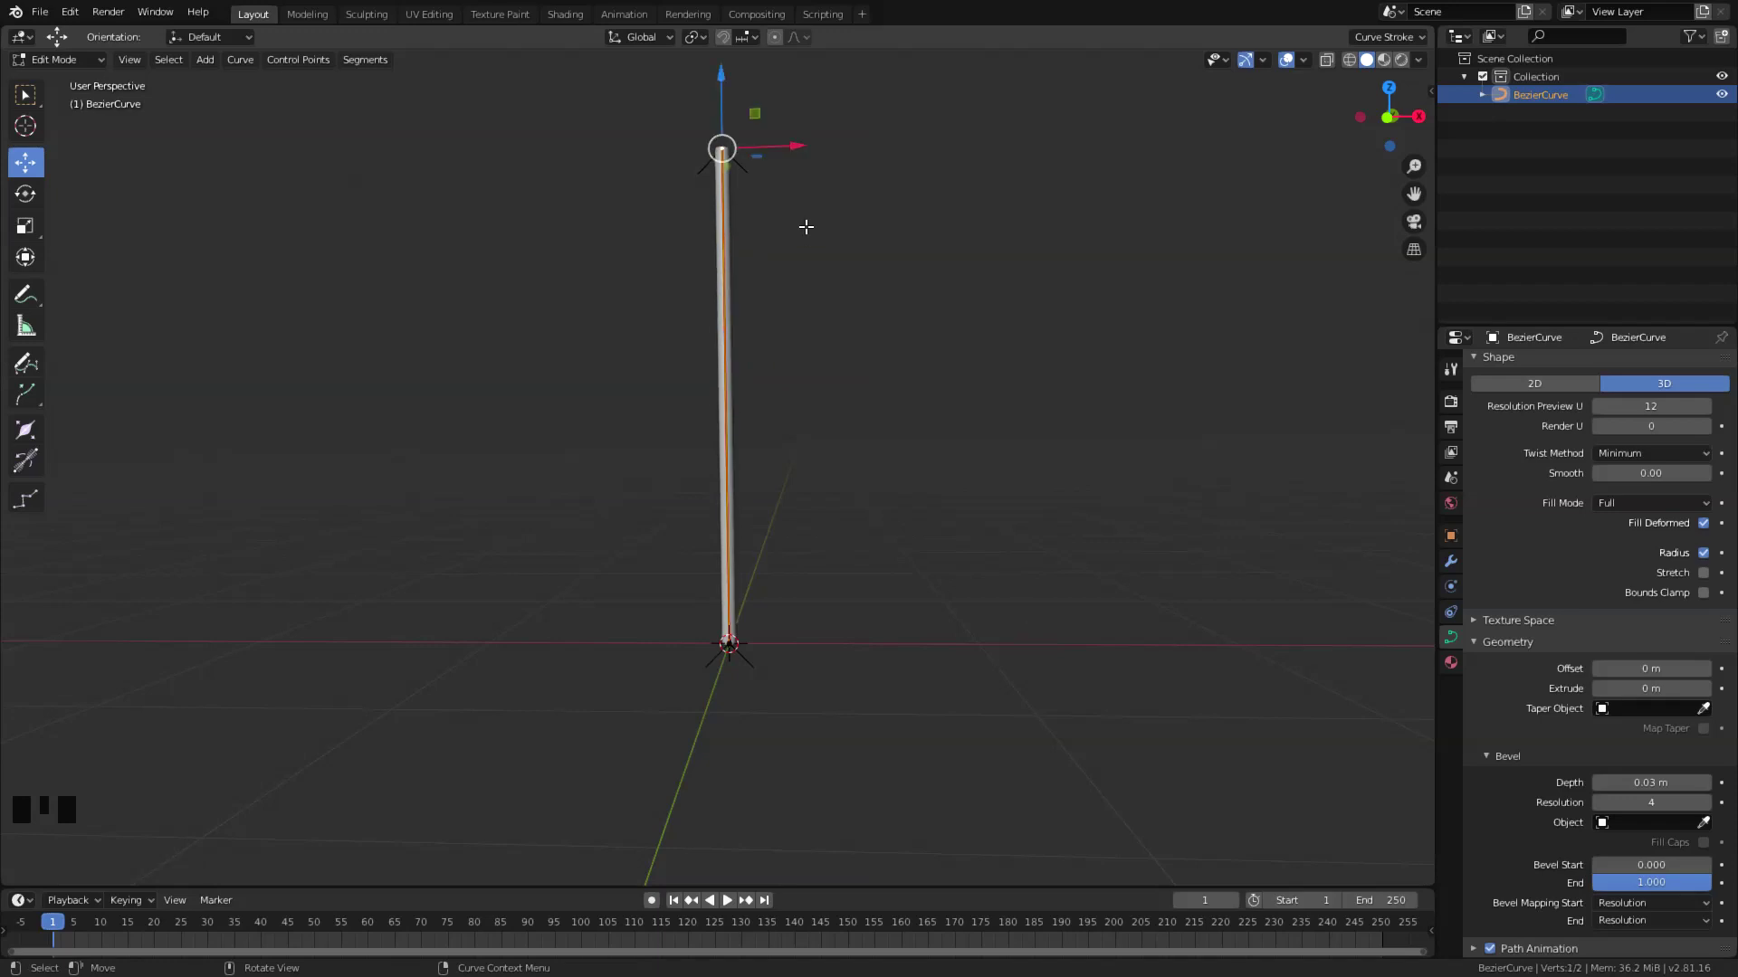
key("alt+s")
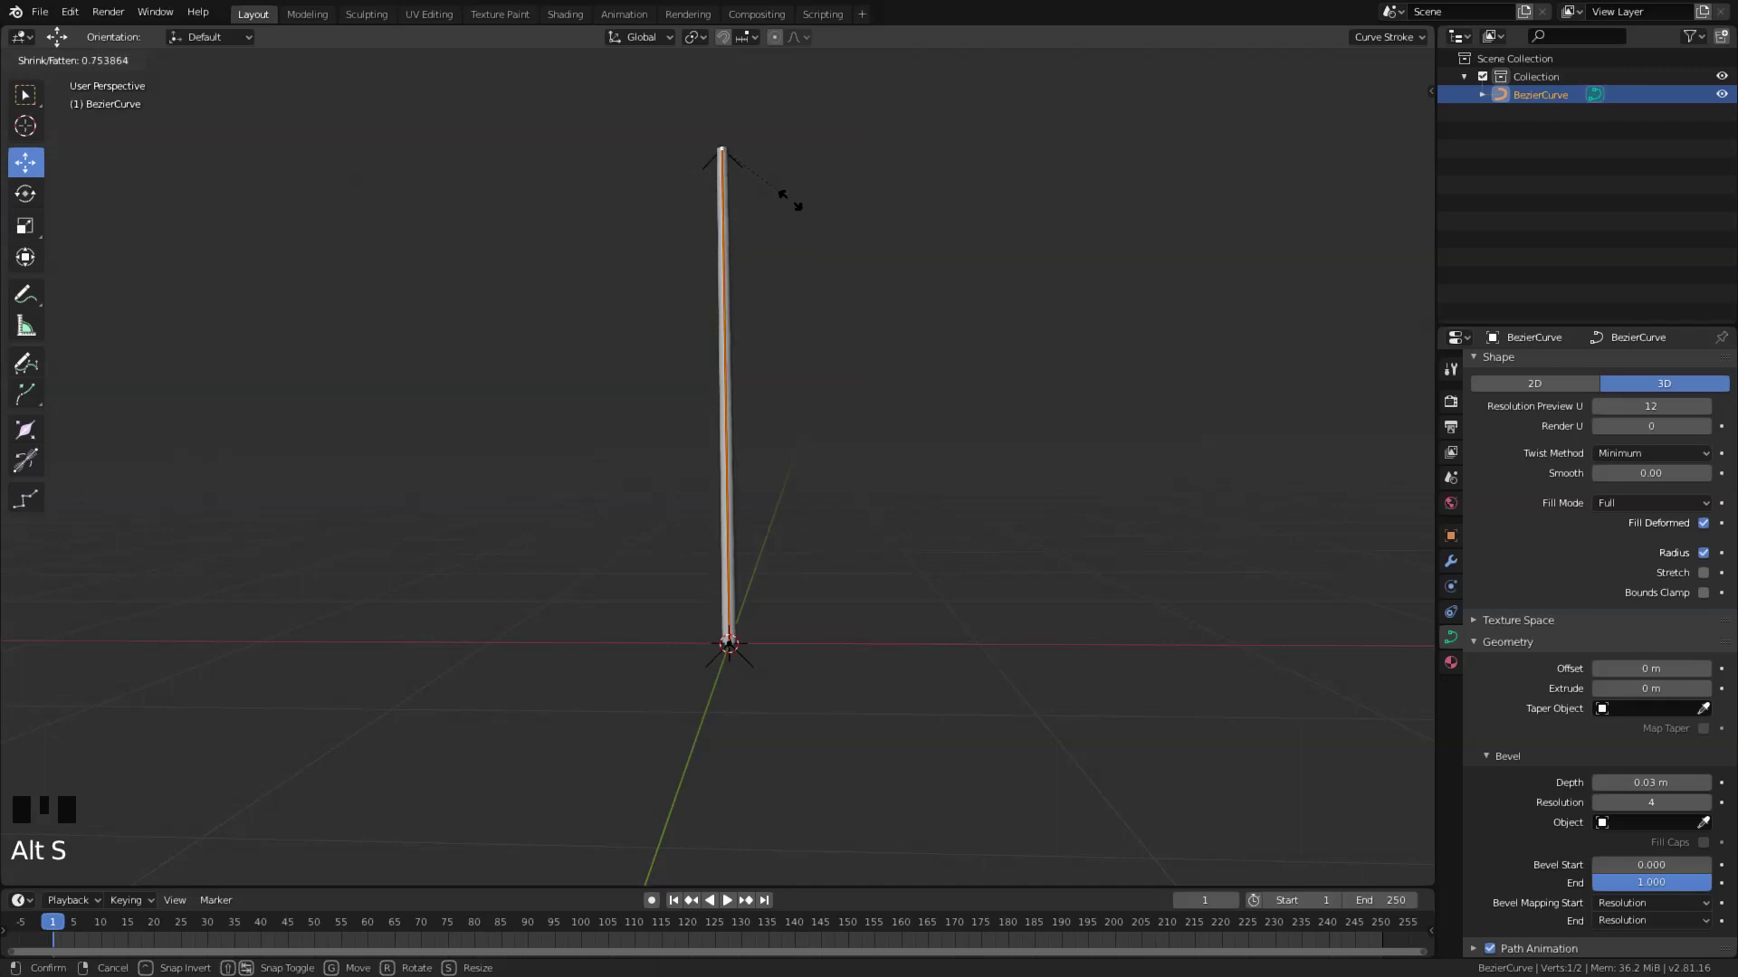
left_click(757, 161)
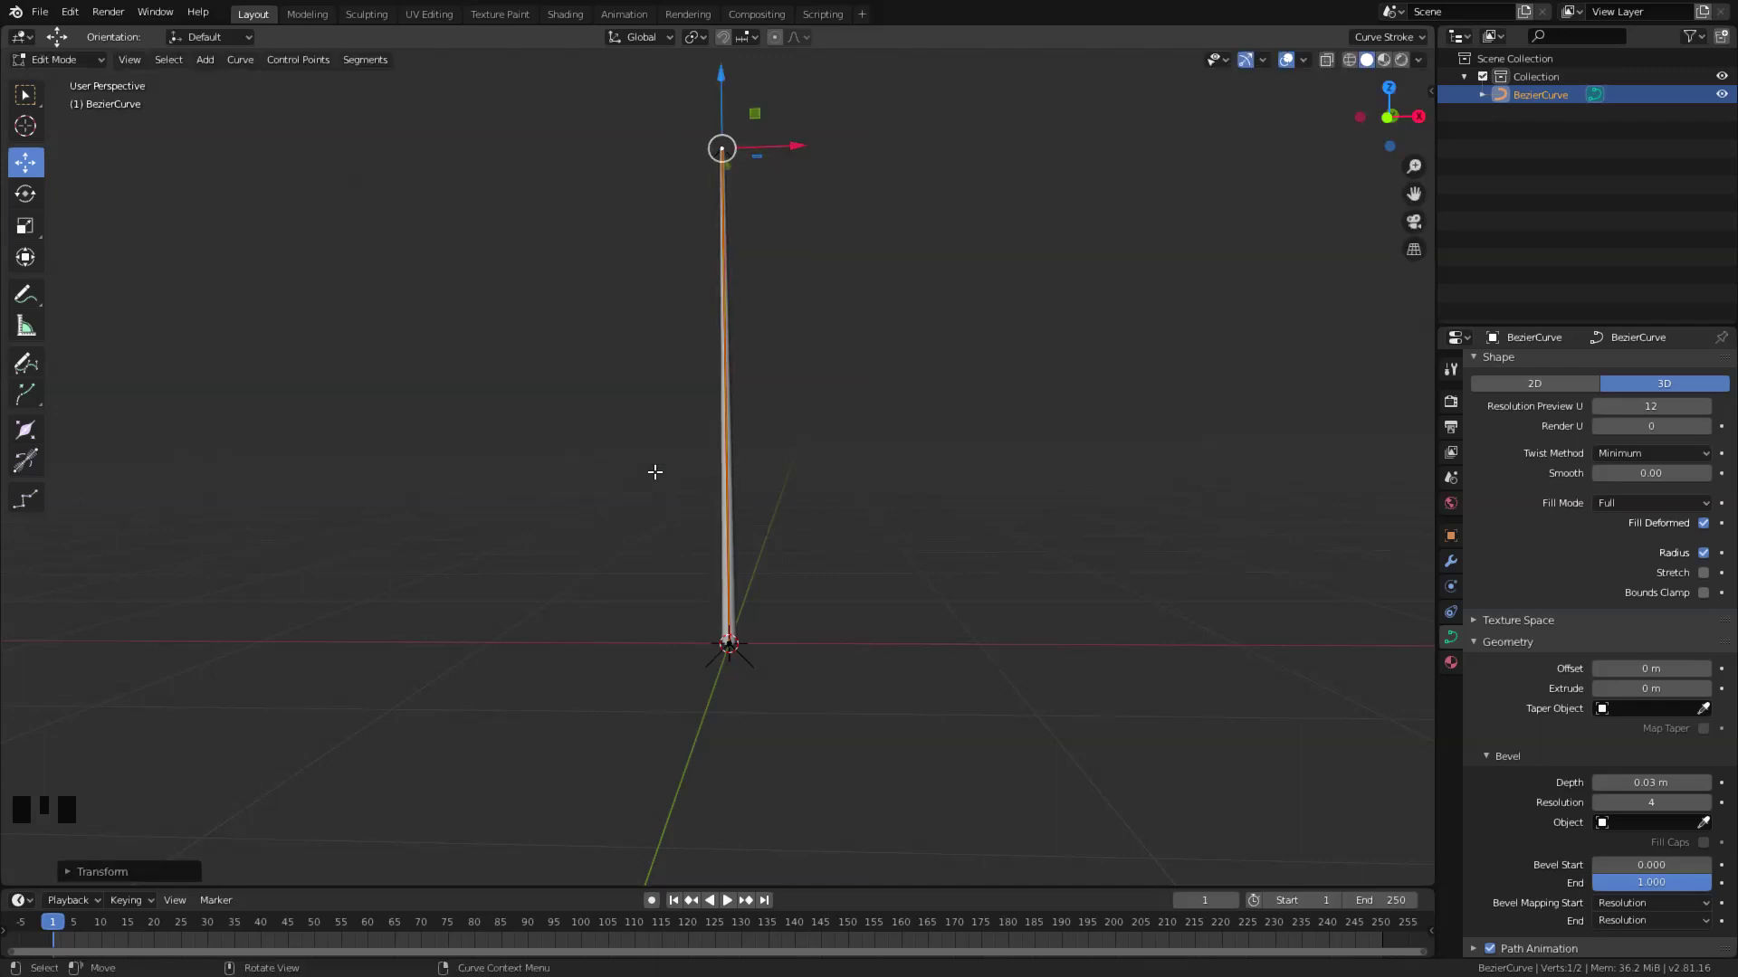
Hook the curve's top point to a new empty object.
left_click(730, 643)
left_click(723, 150)
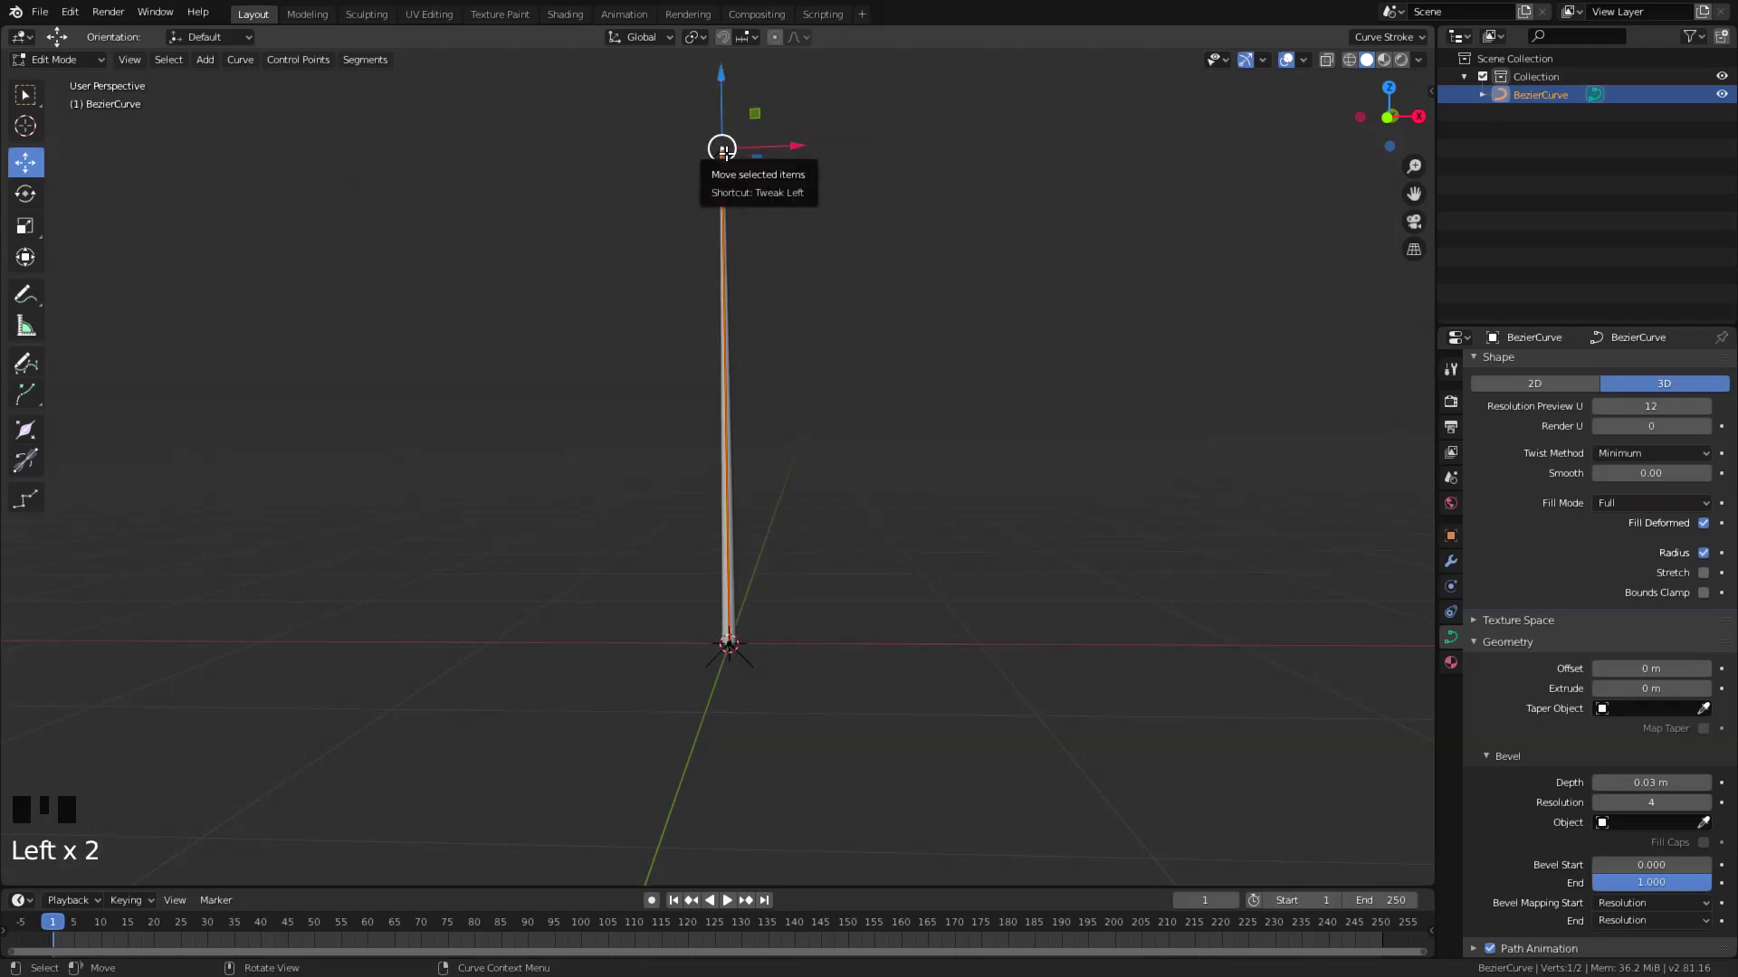
key("ctrl+h")
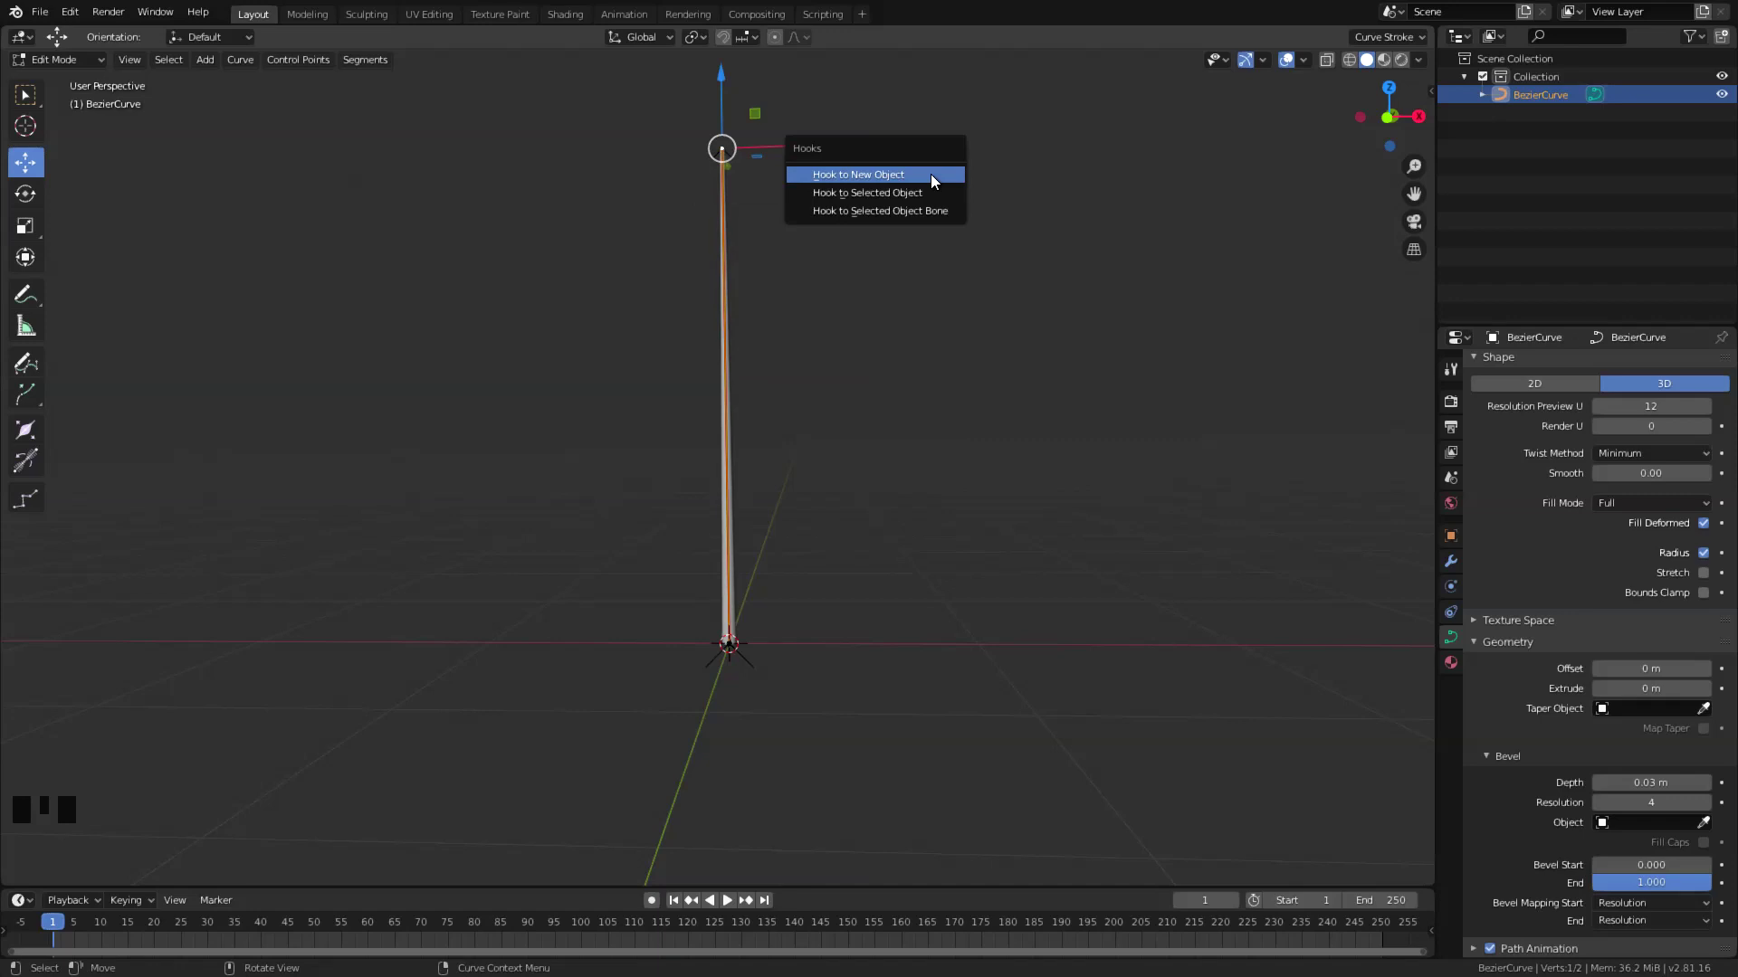
left_click(931, 174)
Test the upper hook in Object Mode by moving its empty, and cancel the move.
middle_click_drag(885, 180, 823, 235, "shift")
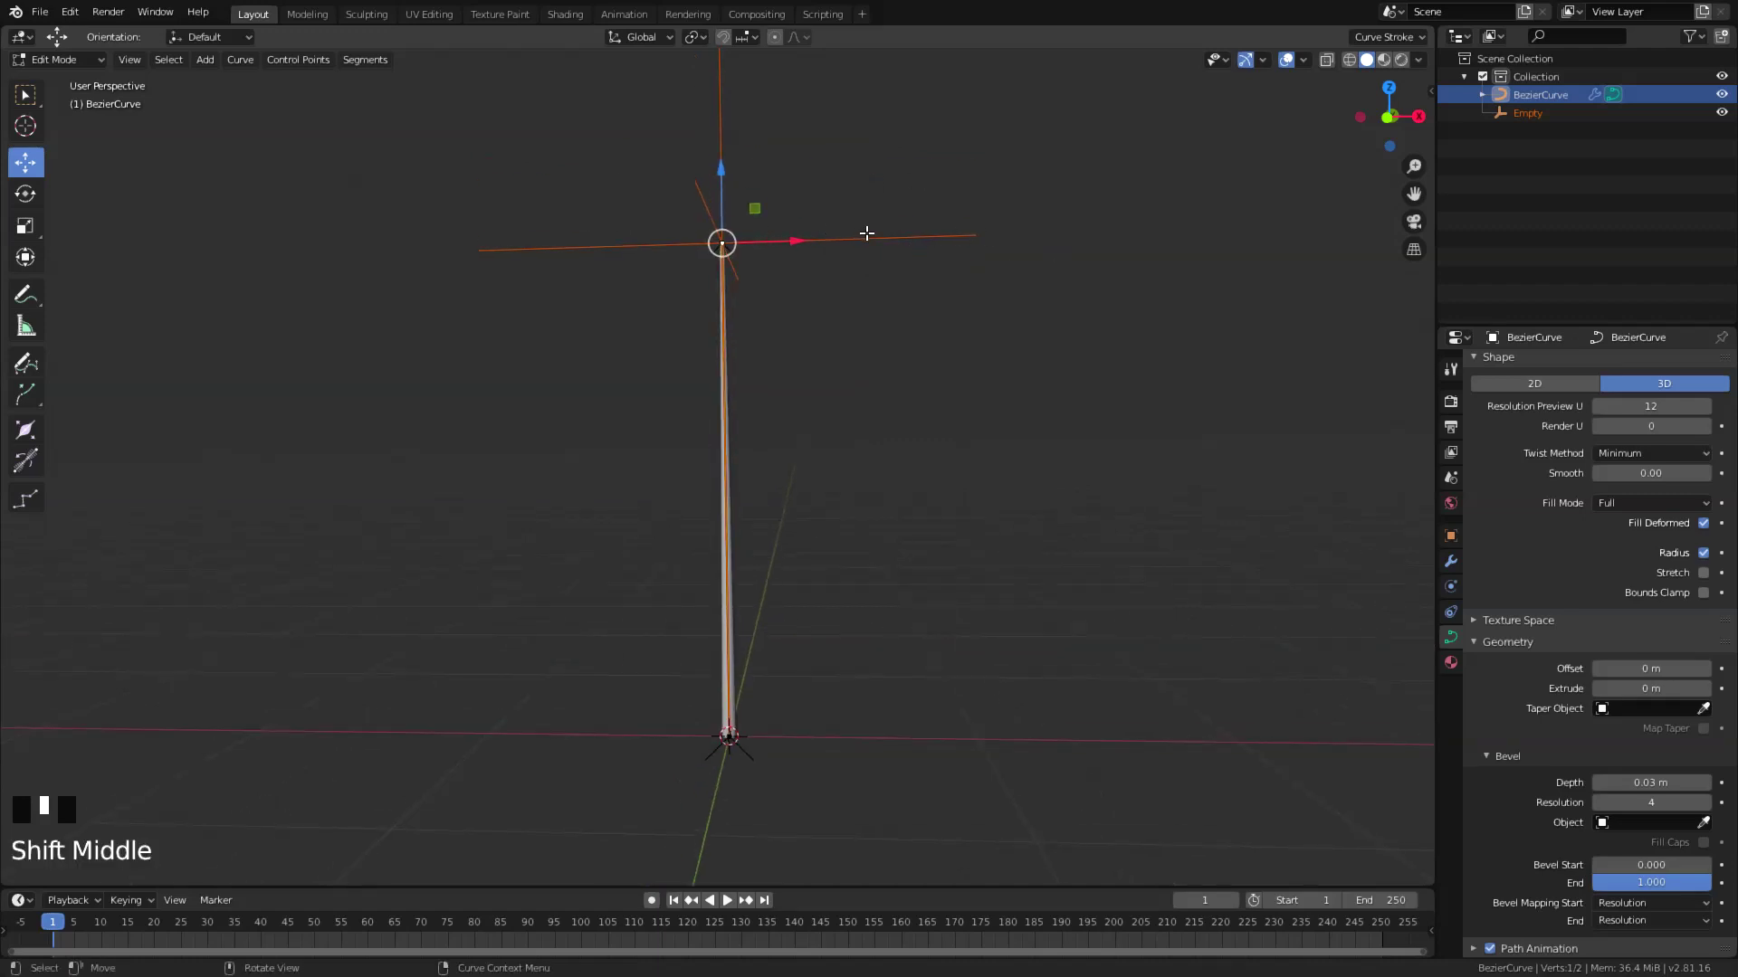
key("Tab")
left_click(818, 242)
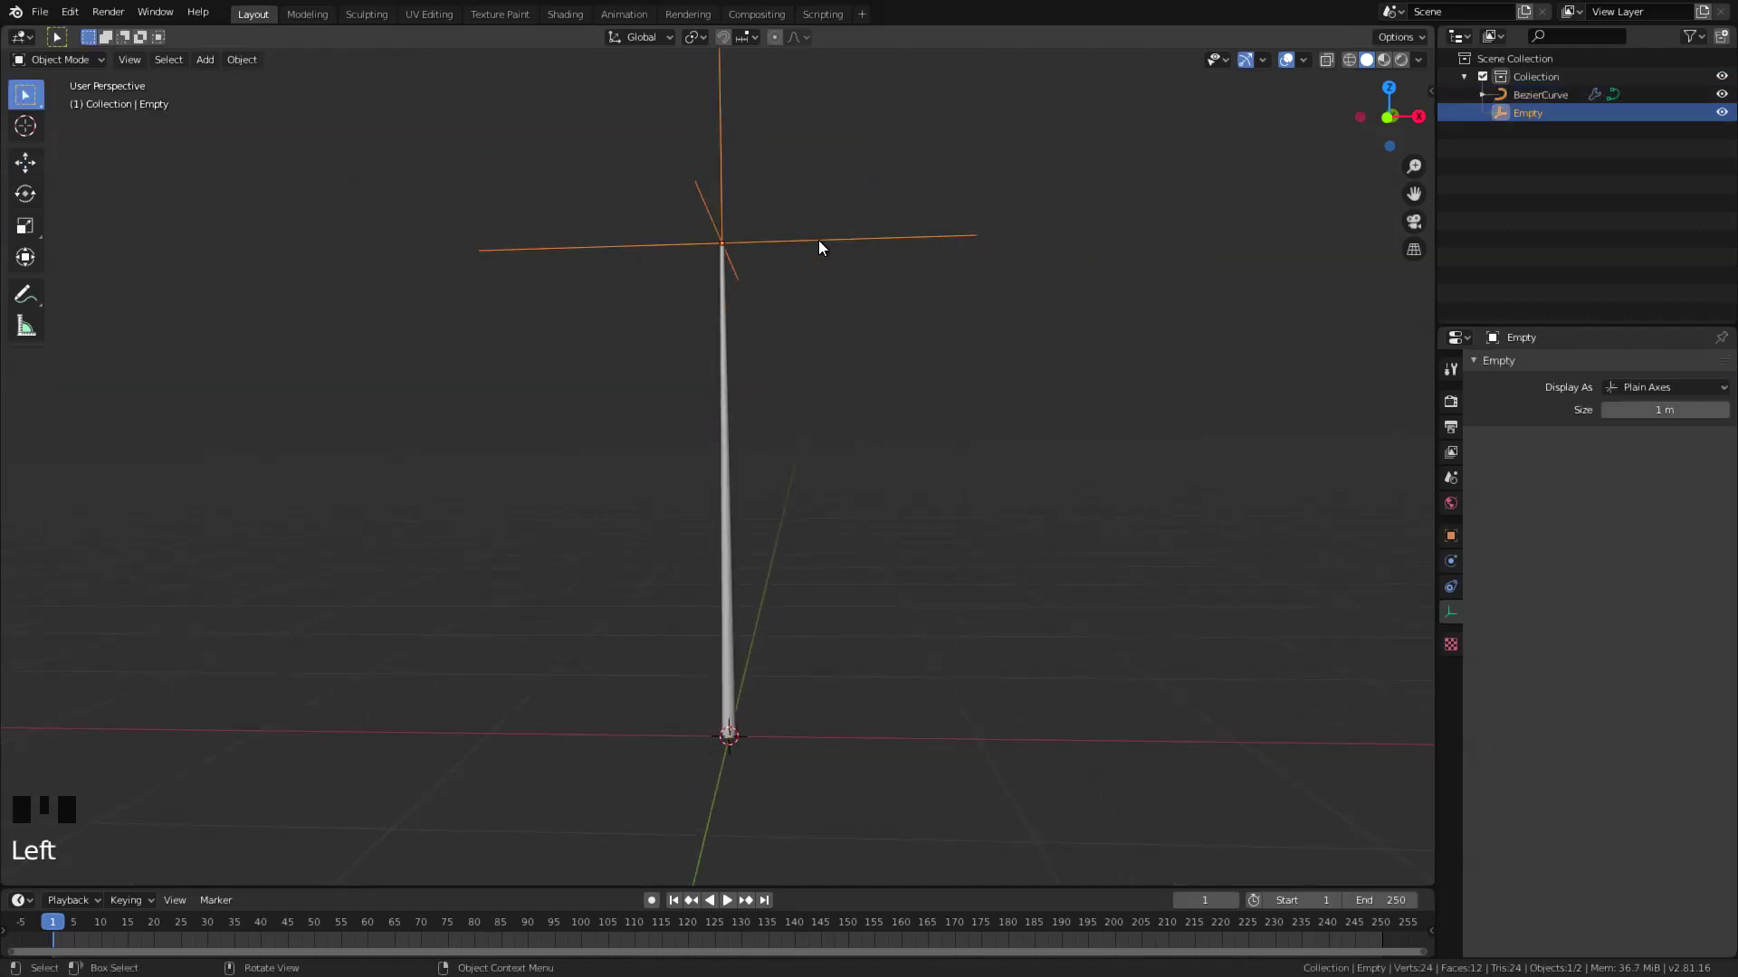
key("g")
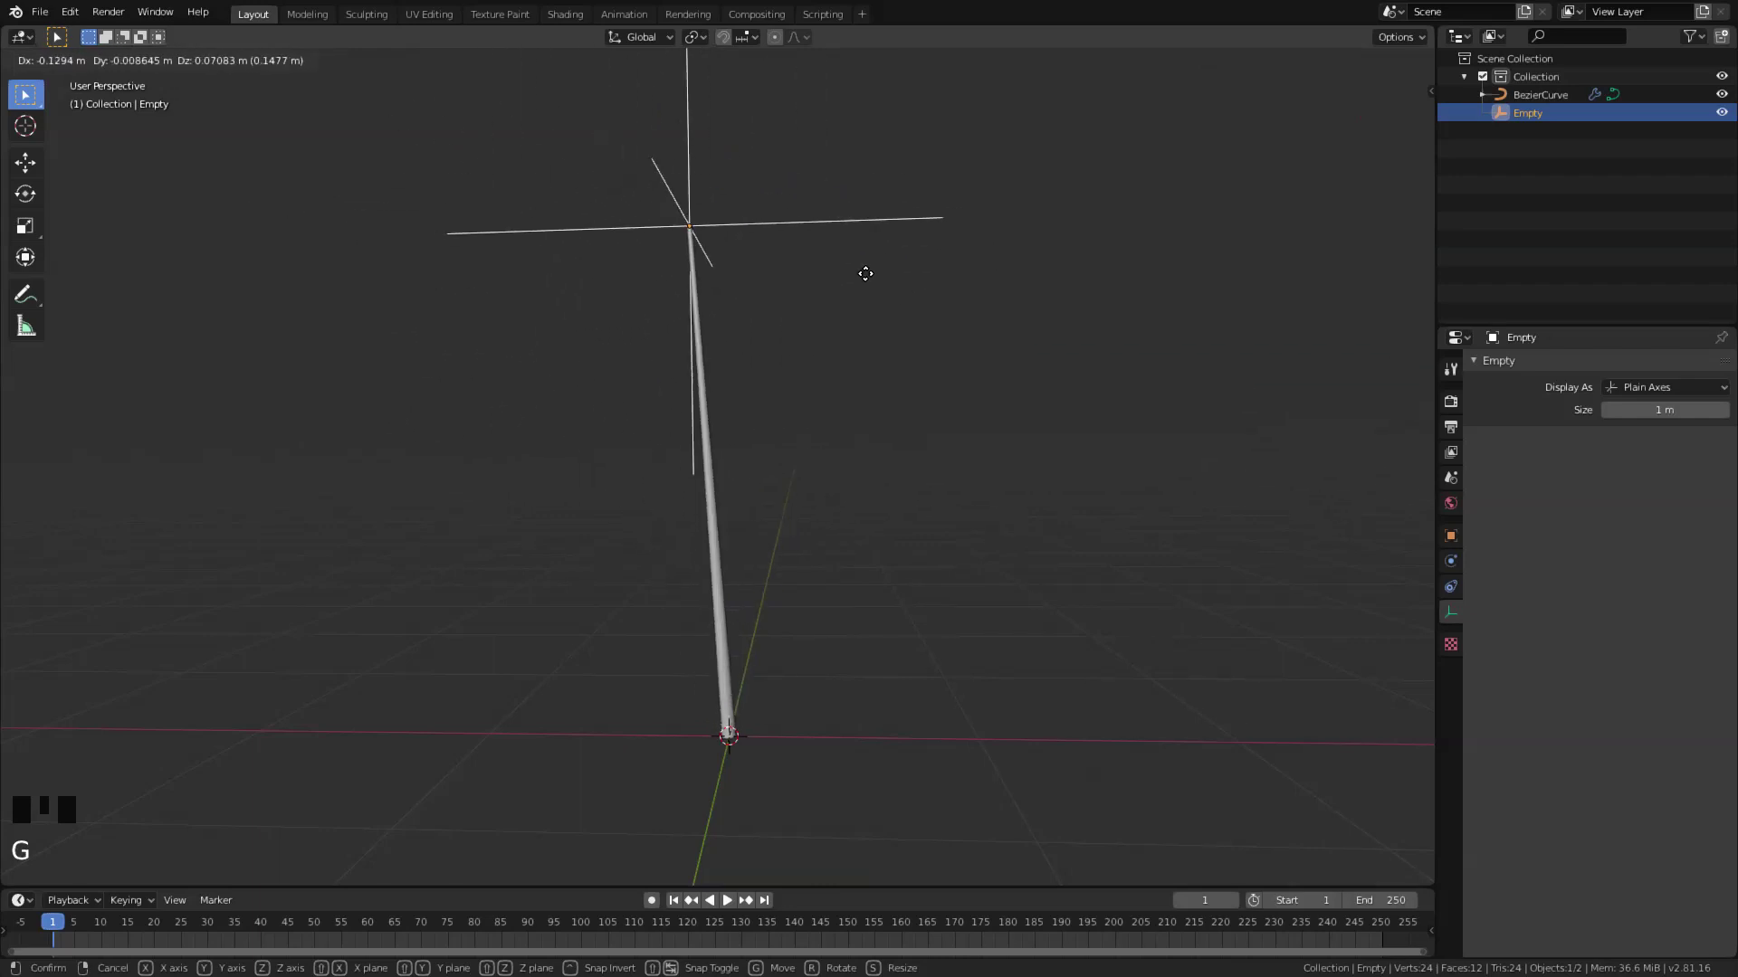
key("Escape")
Hook the curve's bottom point to a new empty object and return to Object Mode.
left_click(733, 444)
key("Tab")
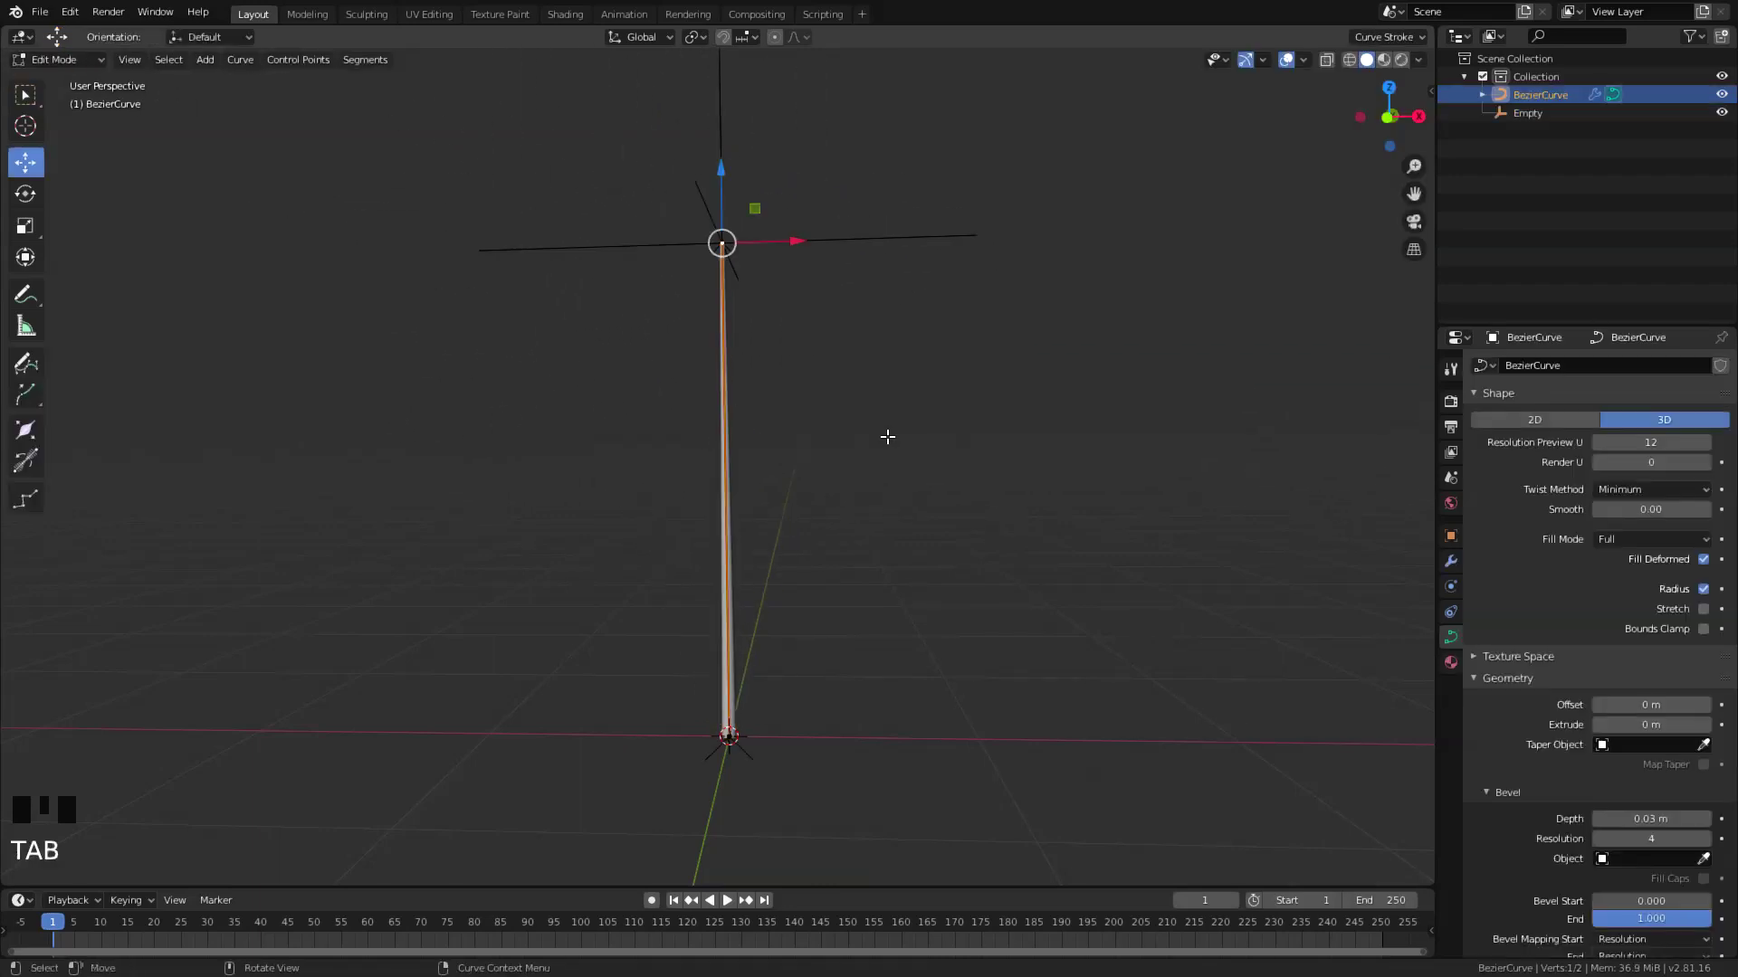
left_click(751, 732)
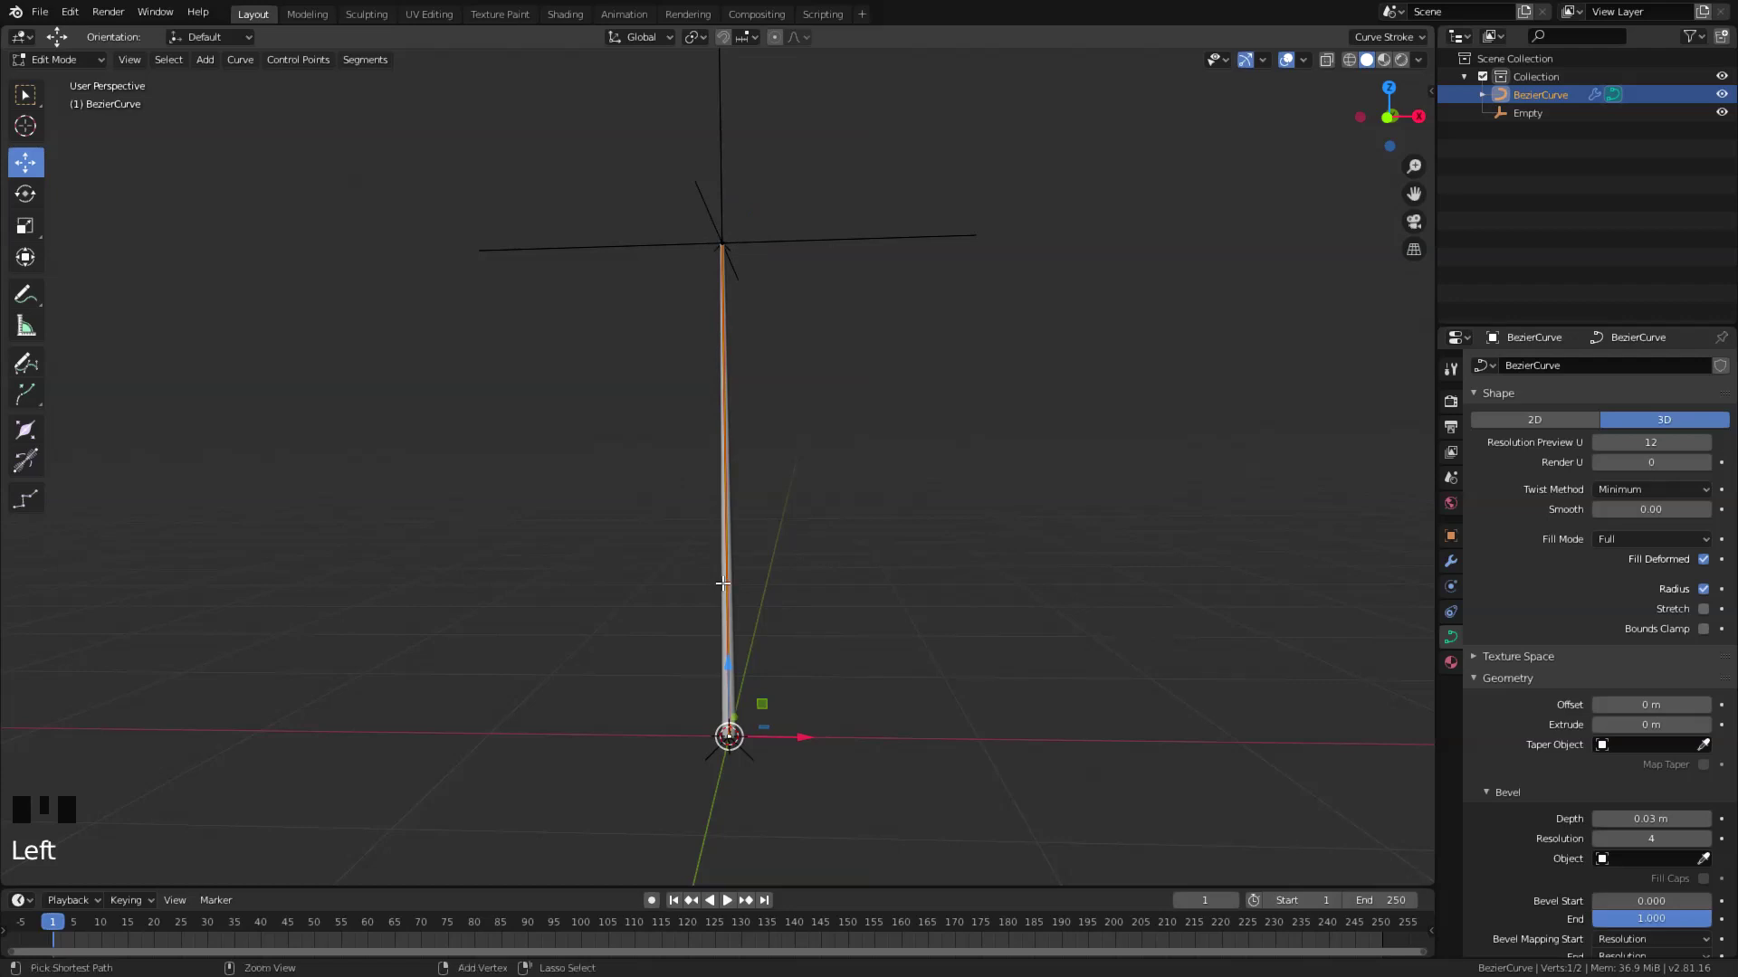
key("ctrl+h")
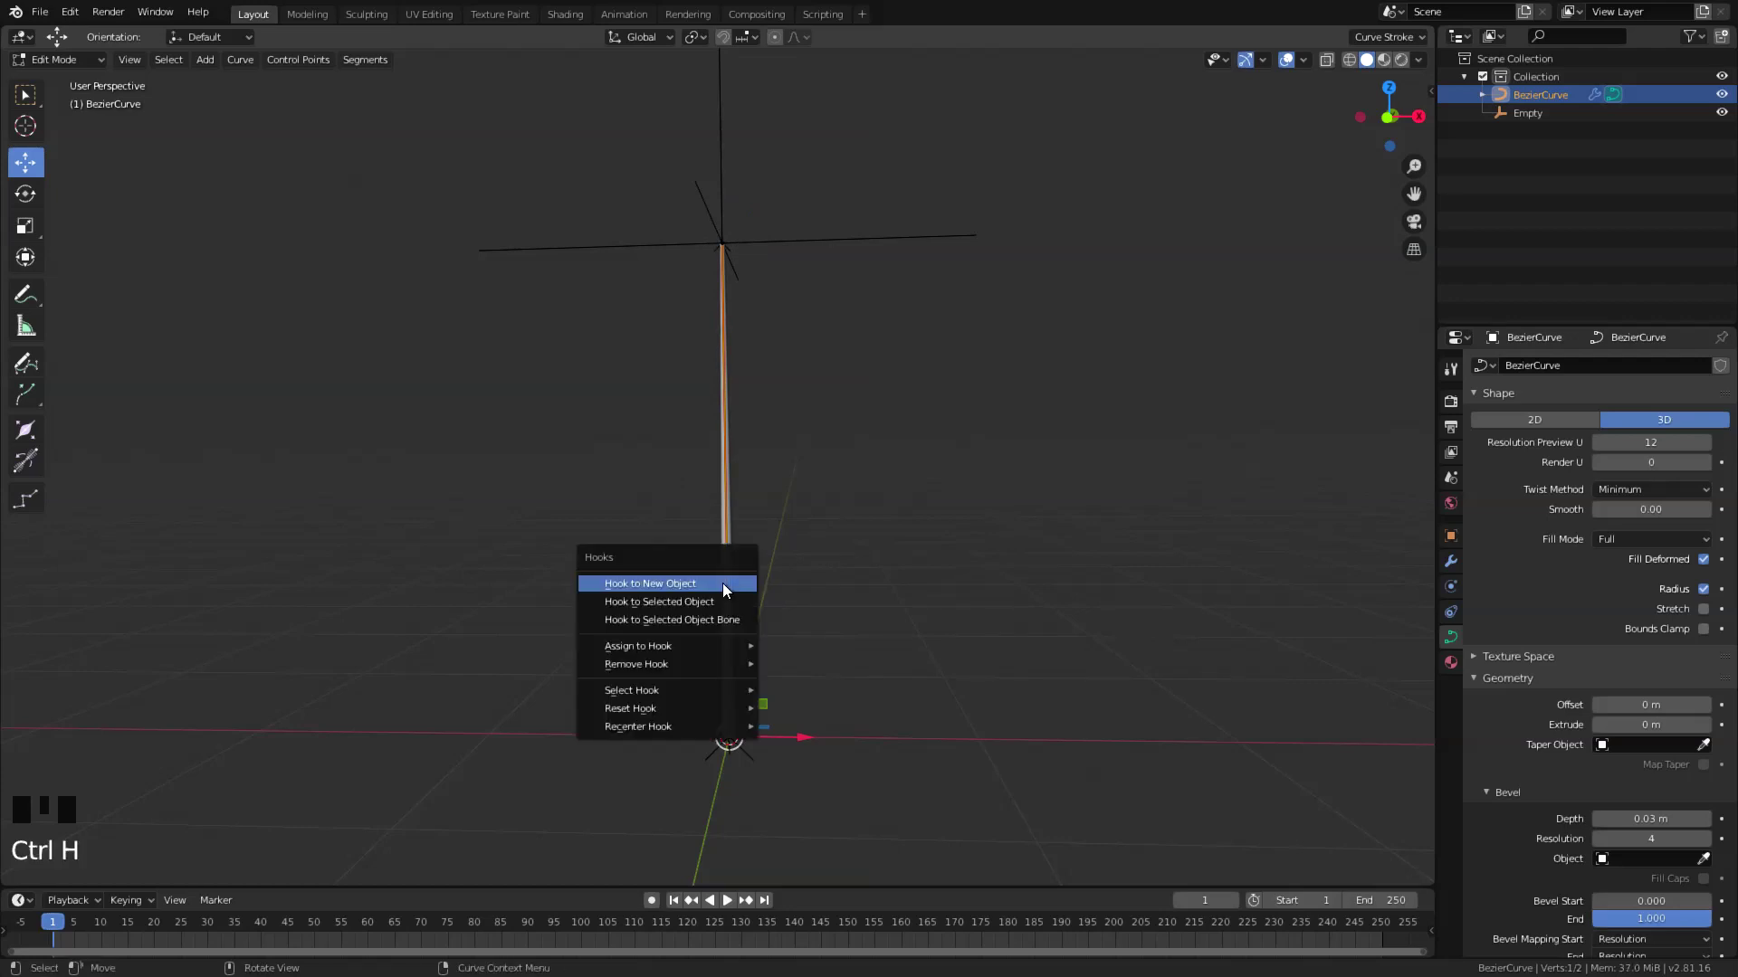
left_click(722, 583)
key("Tab")
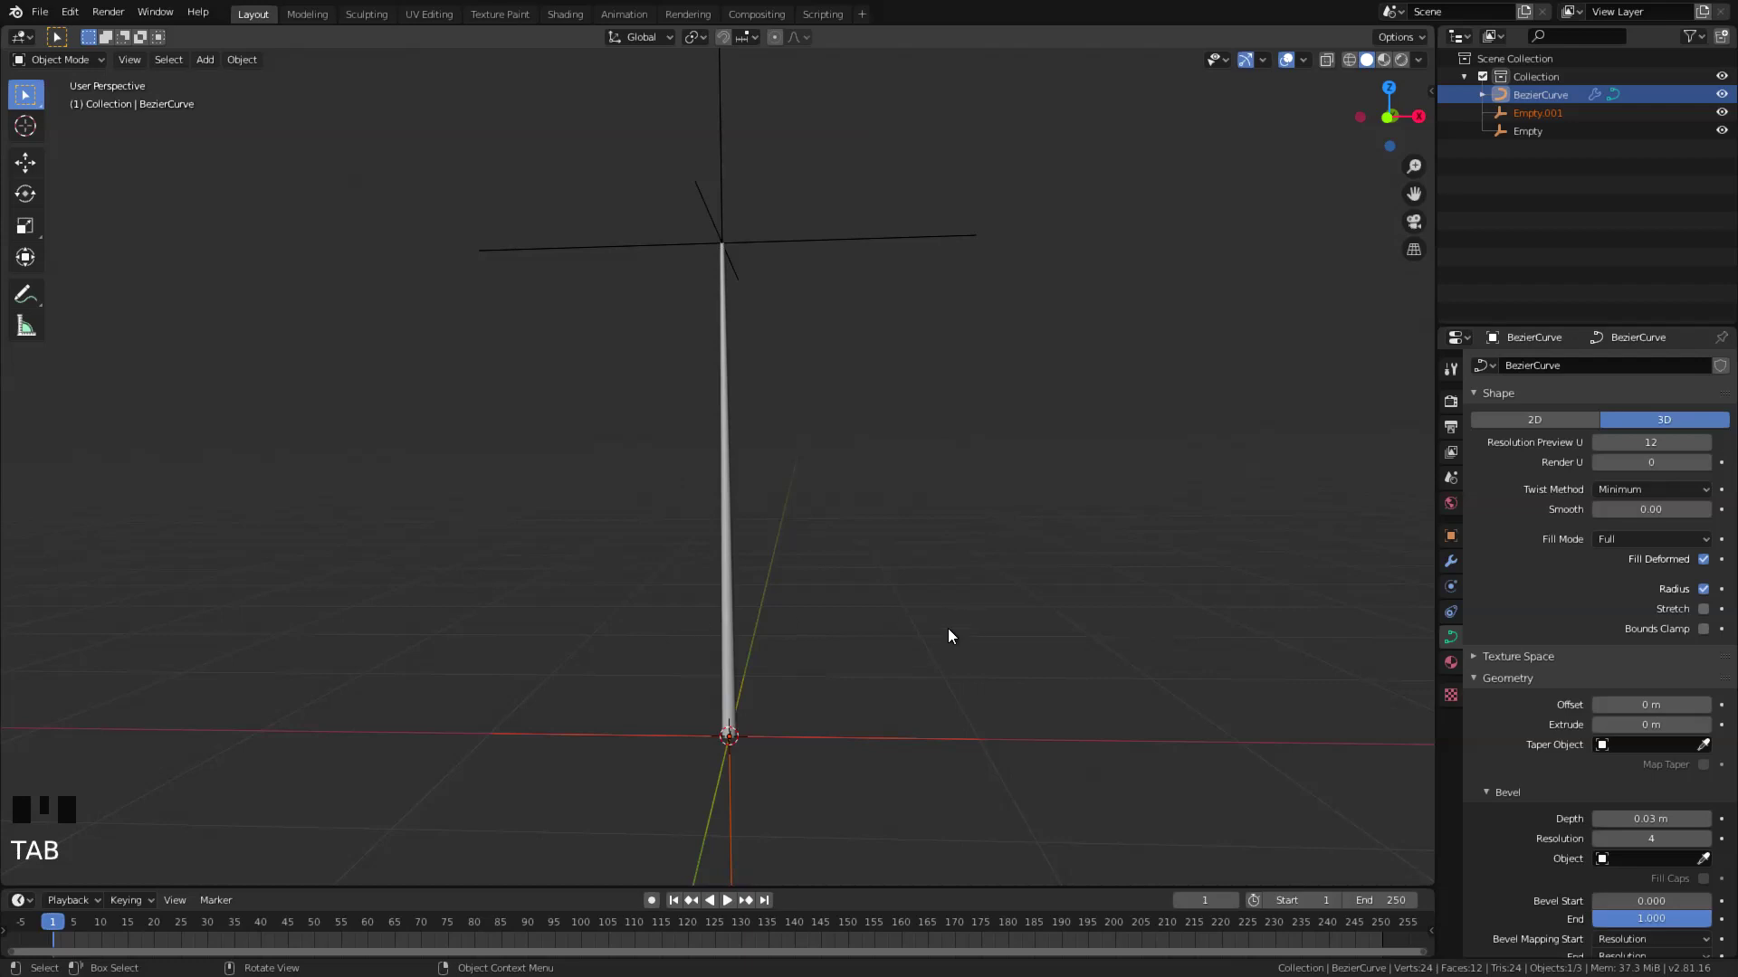
Test the lower hook by moving the empty at the curve's base, and cancel the move.
middle_click_drag(963, 610, 764, 657)
key("ctrl+z")
key("g")
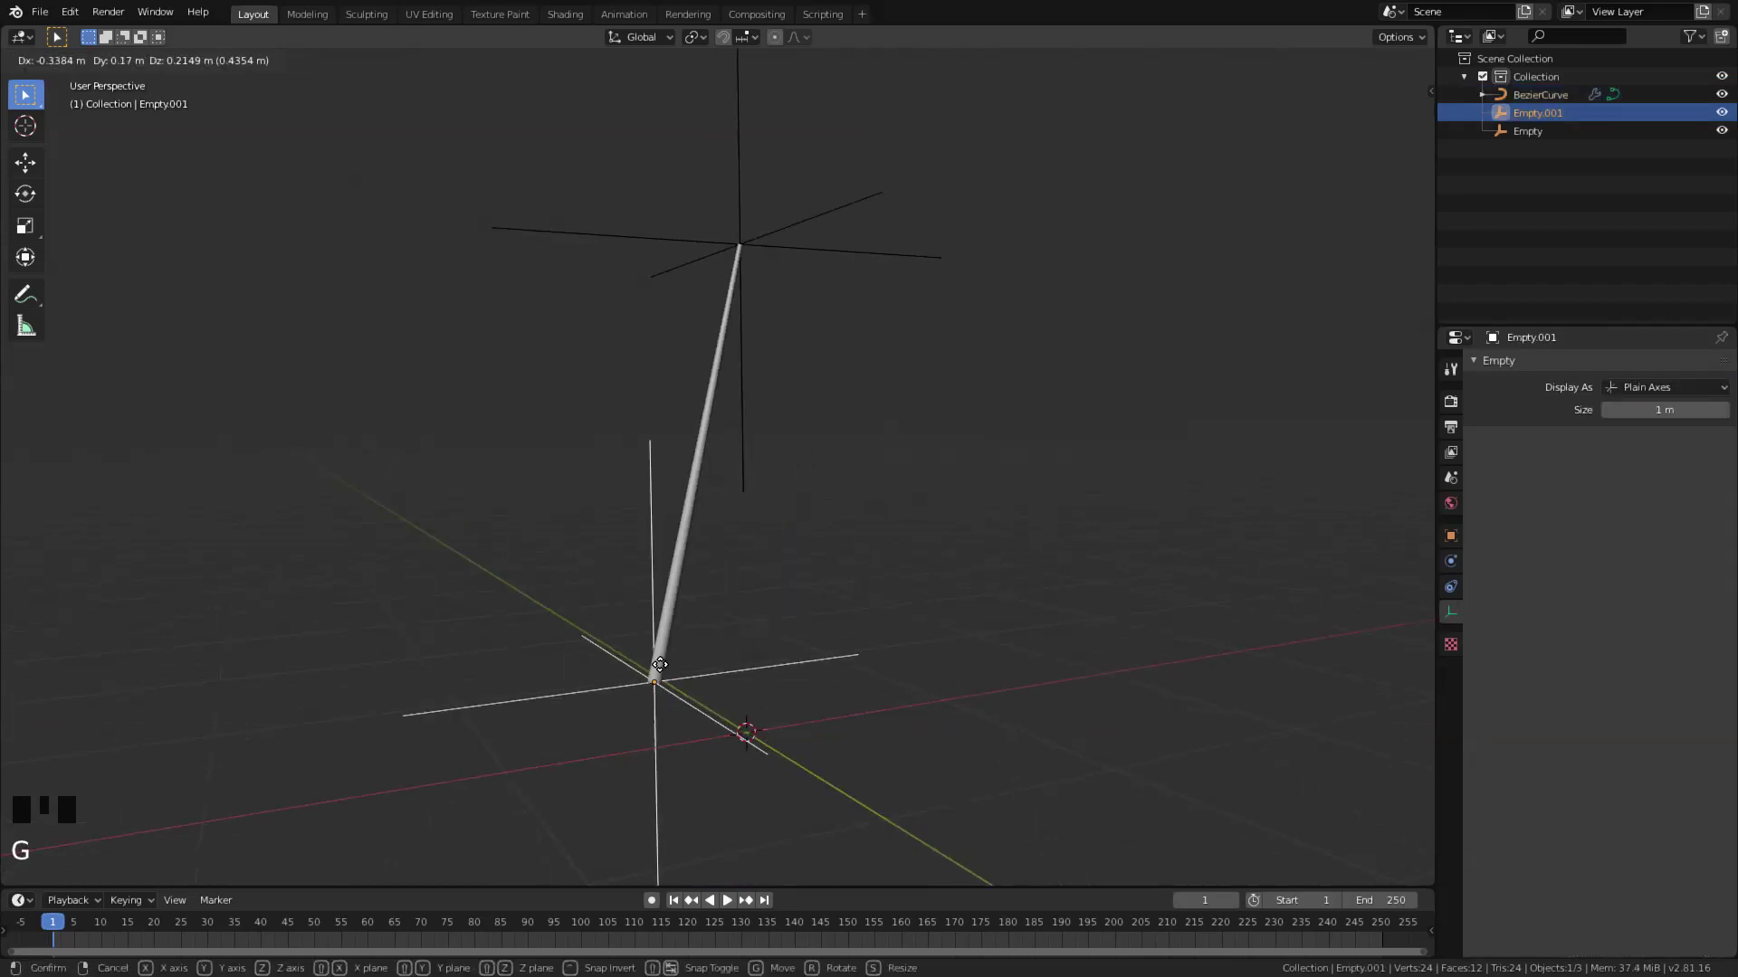
key("Escape")
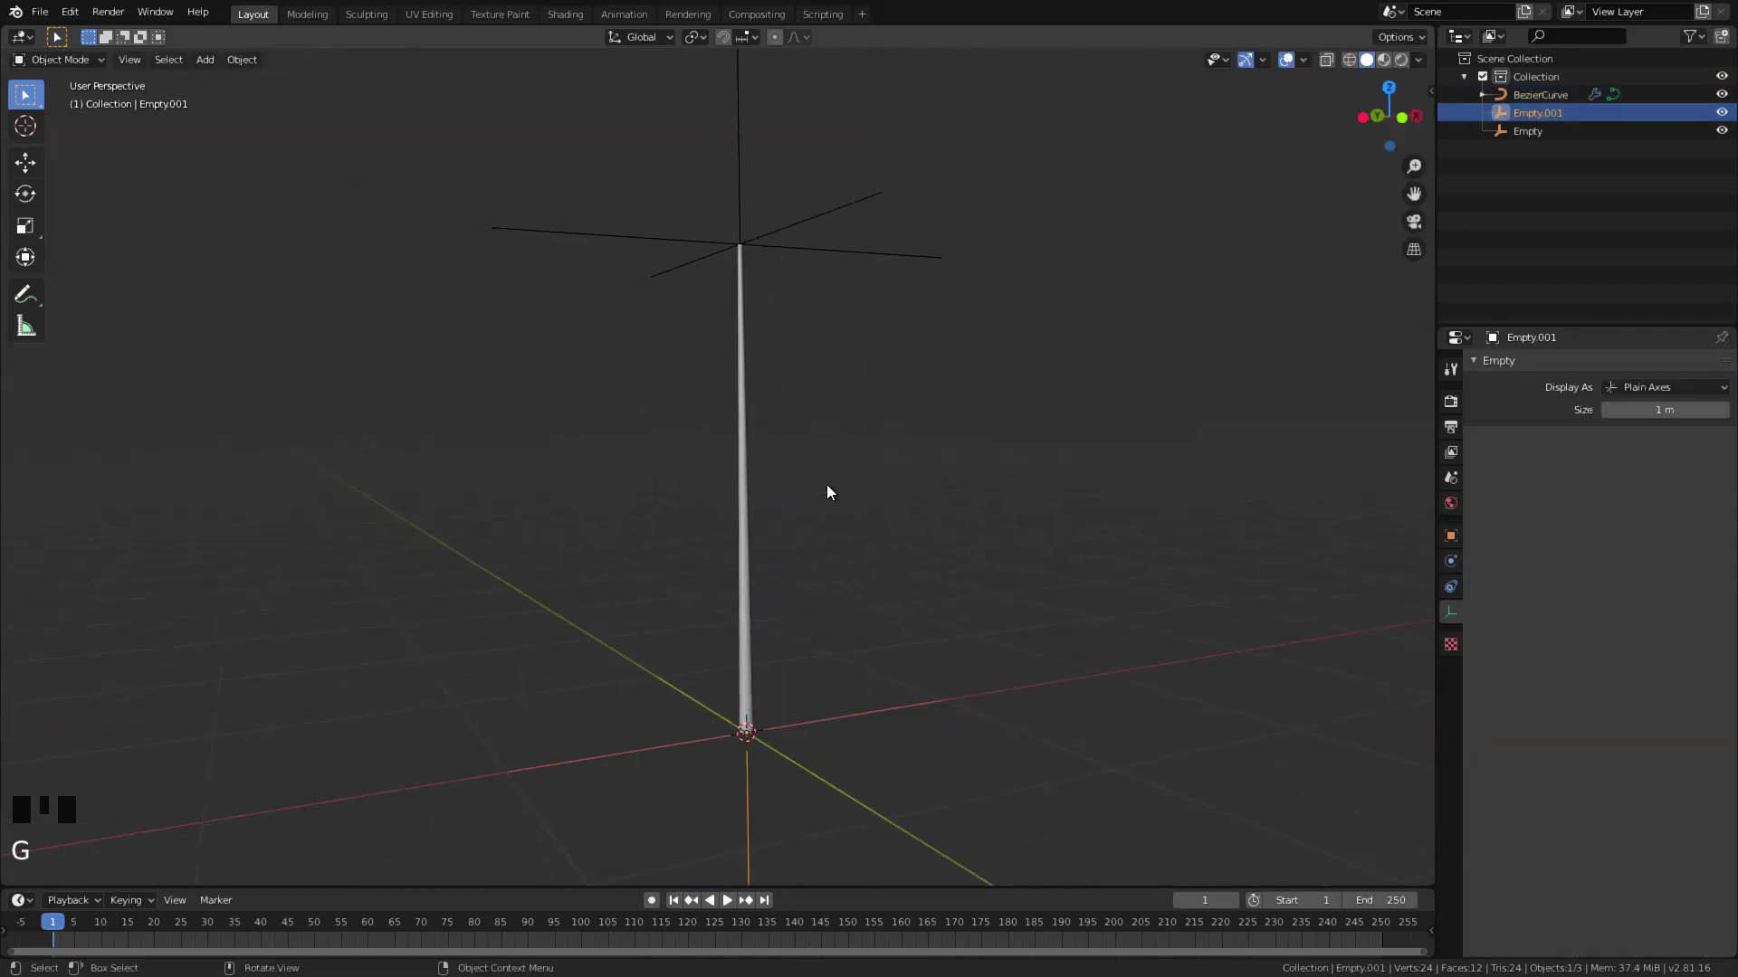
Display the upper empty as a cube and reduce its size to 0.12 m.
middle_click_drag(834, 534, 809, 531)
left_click(595, 264)
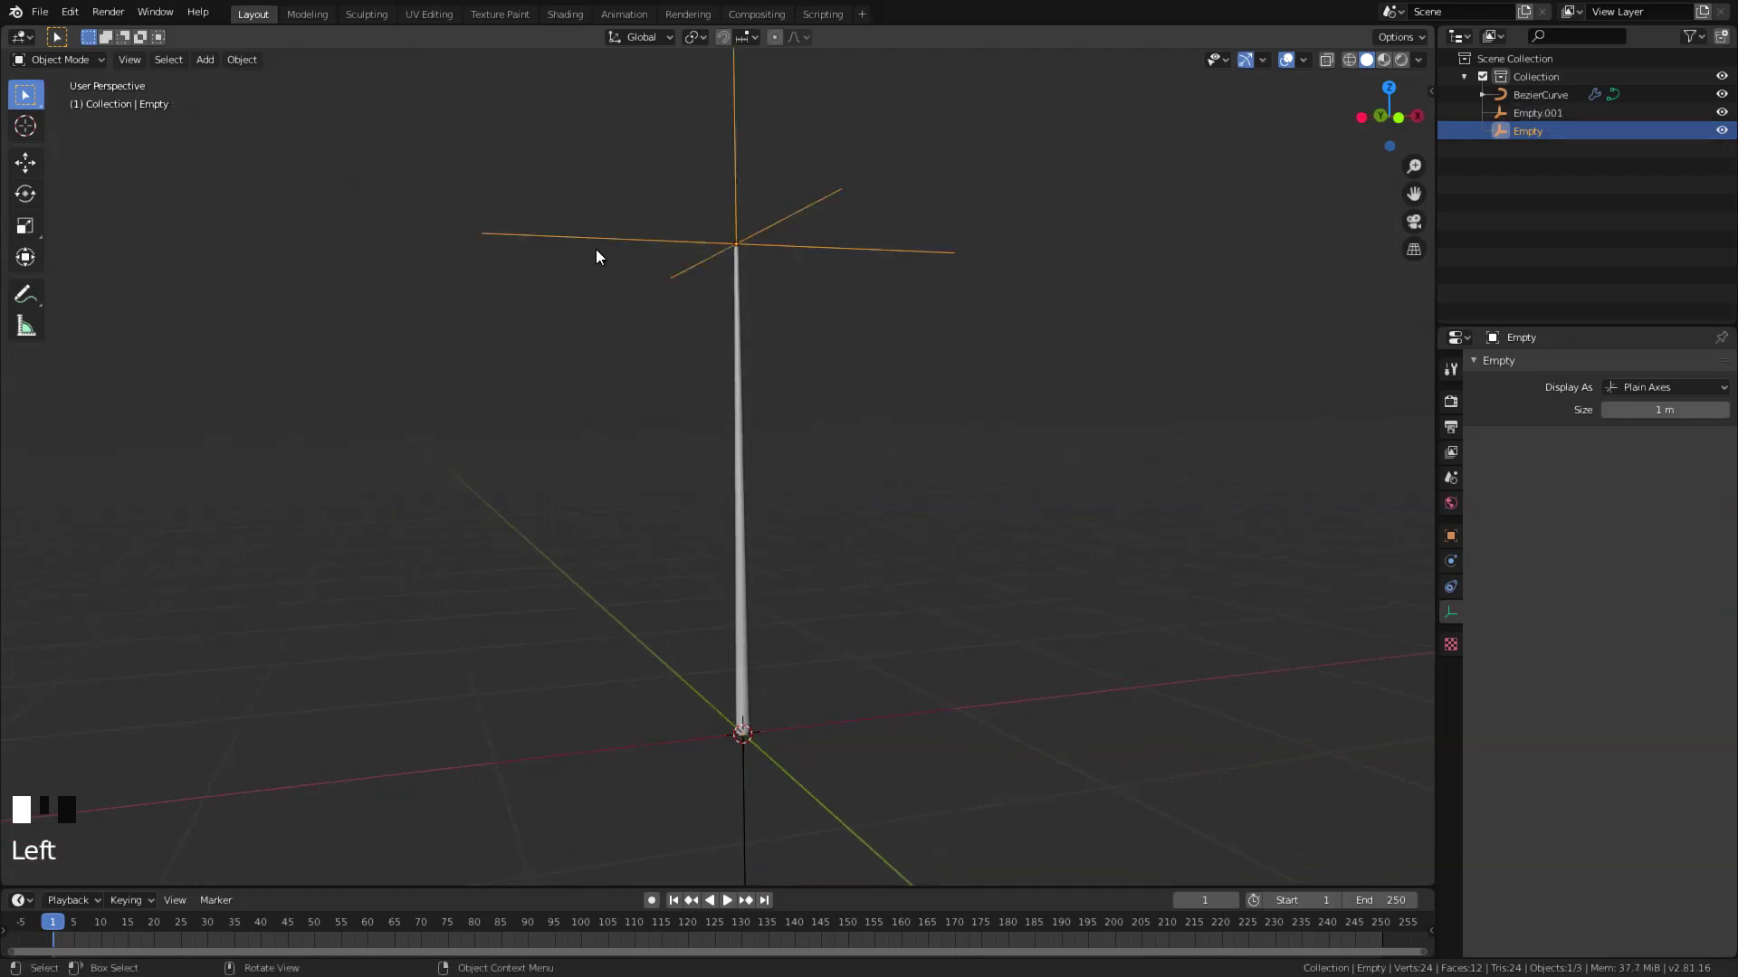
left_click(1616, 387)
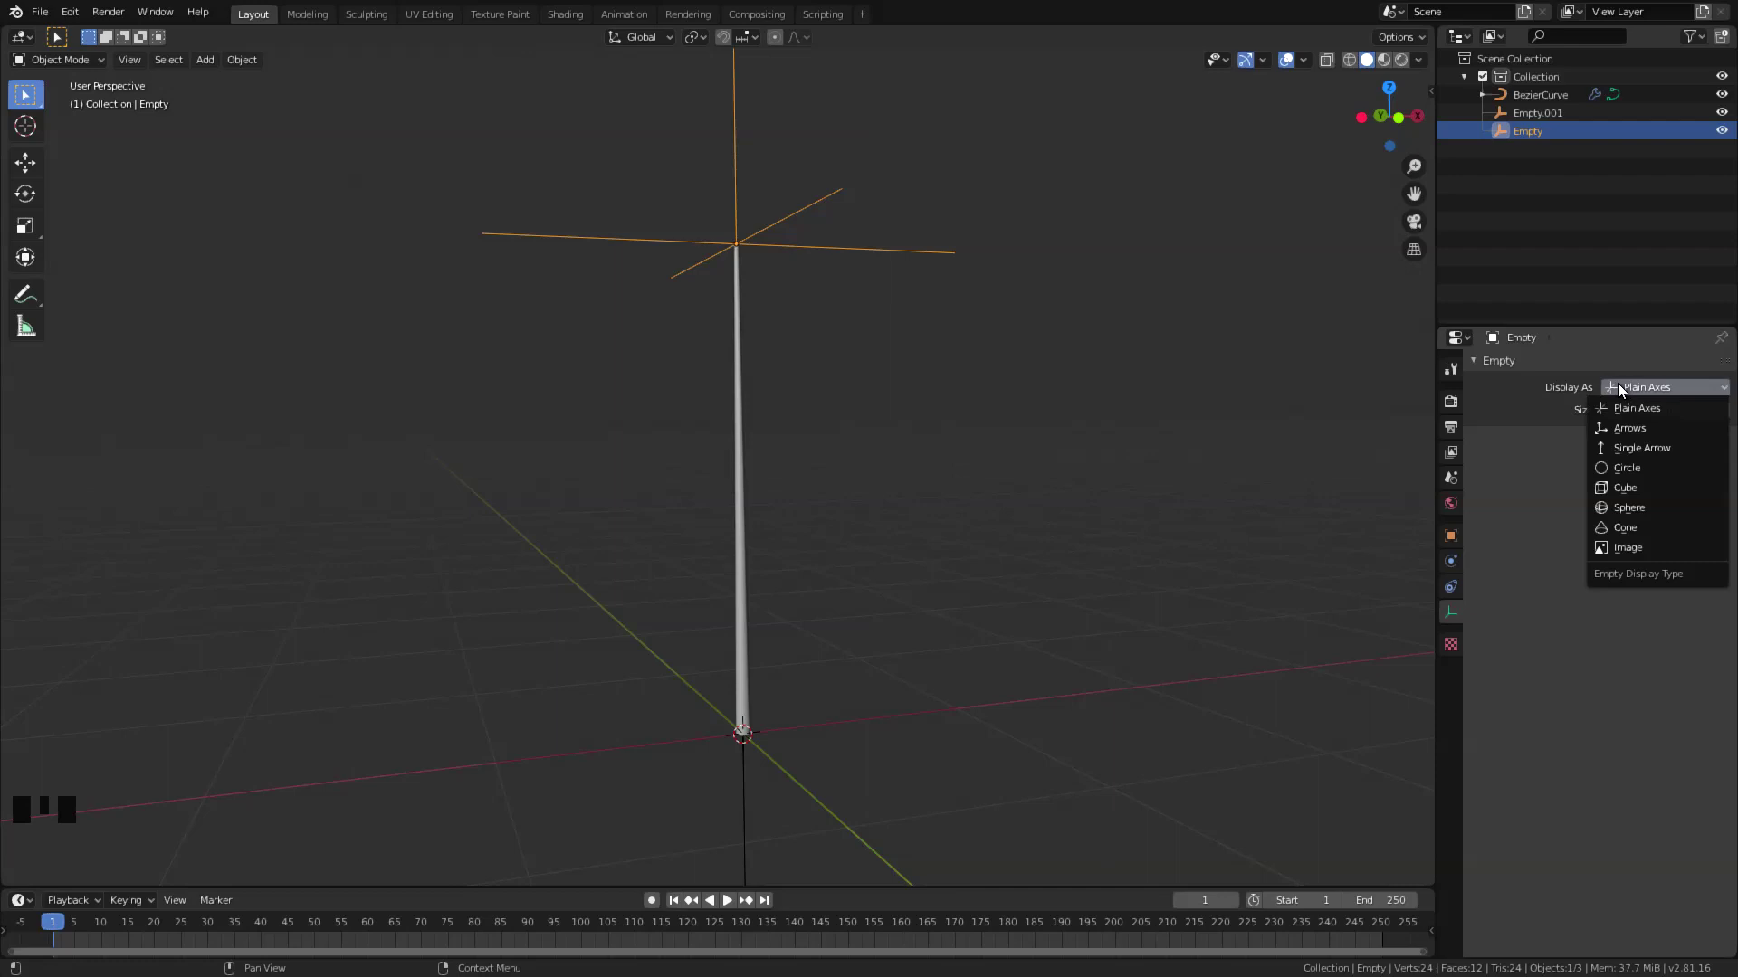
left_click(1625, 490)
left_click_drag(1629, 410, 1534, 409)
Display the lower empty as a cube and reduce its size to 0.12 m.
left_click(743, 785)
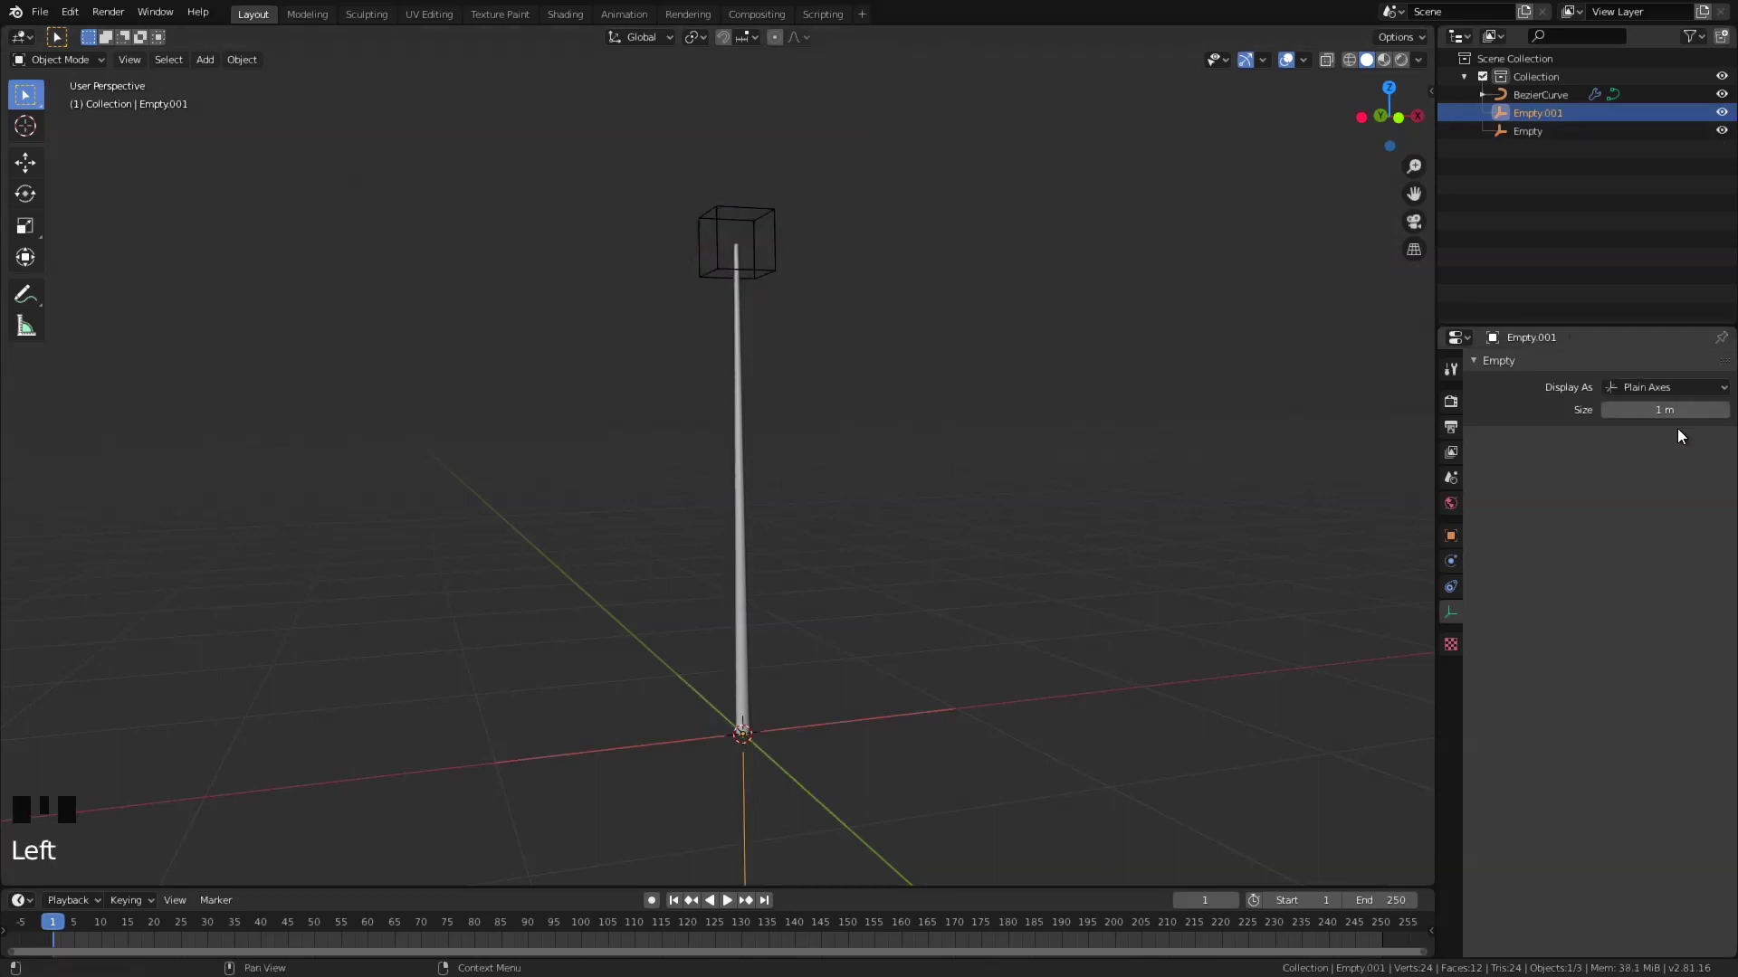
left_click(1659, 387)
left_click(1658, 487)
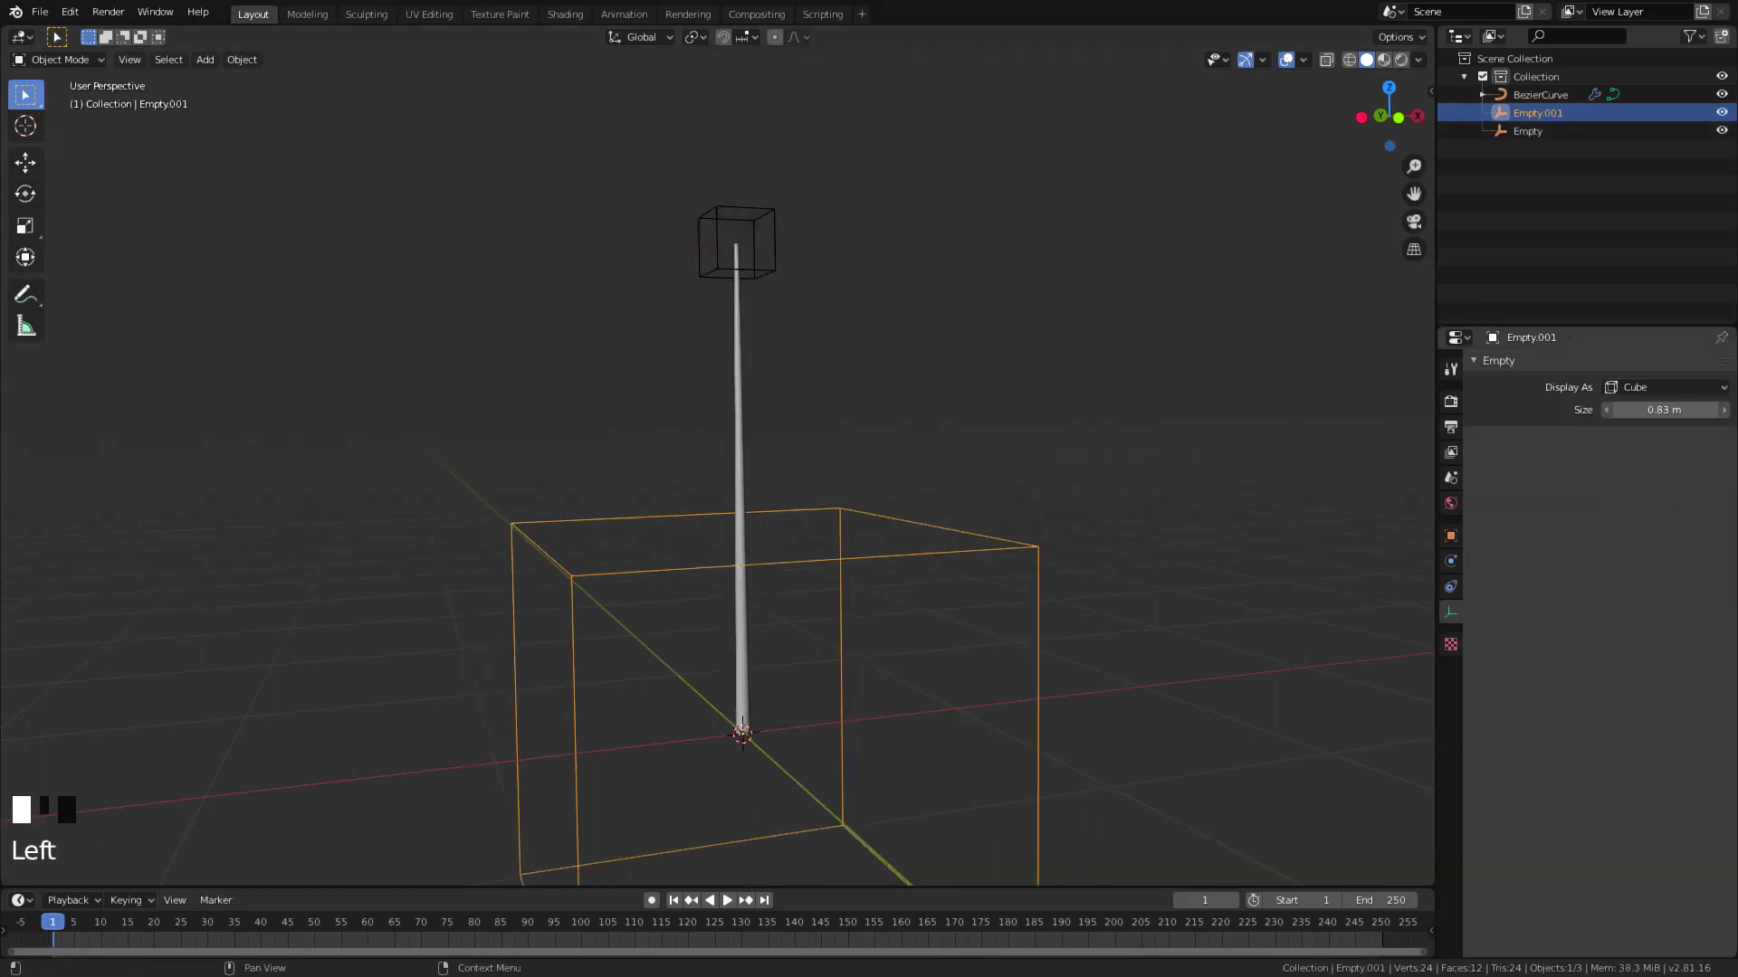
left_click_drag(1663, 410, 1611, 409)
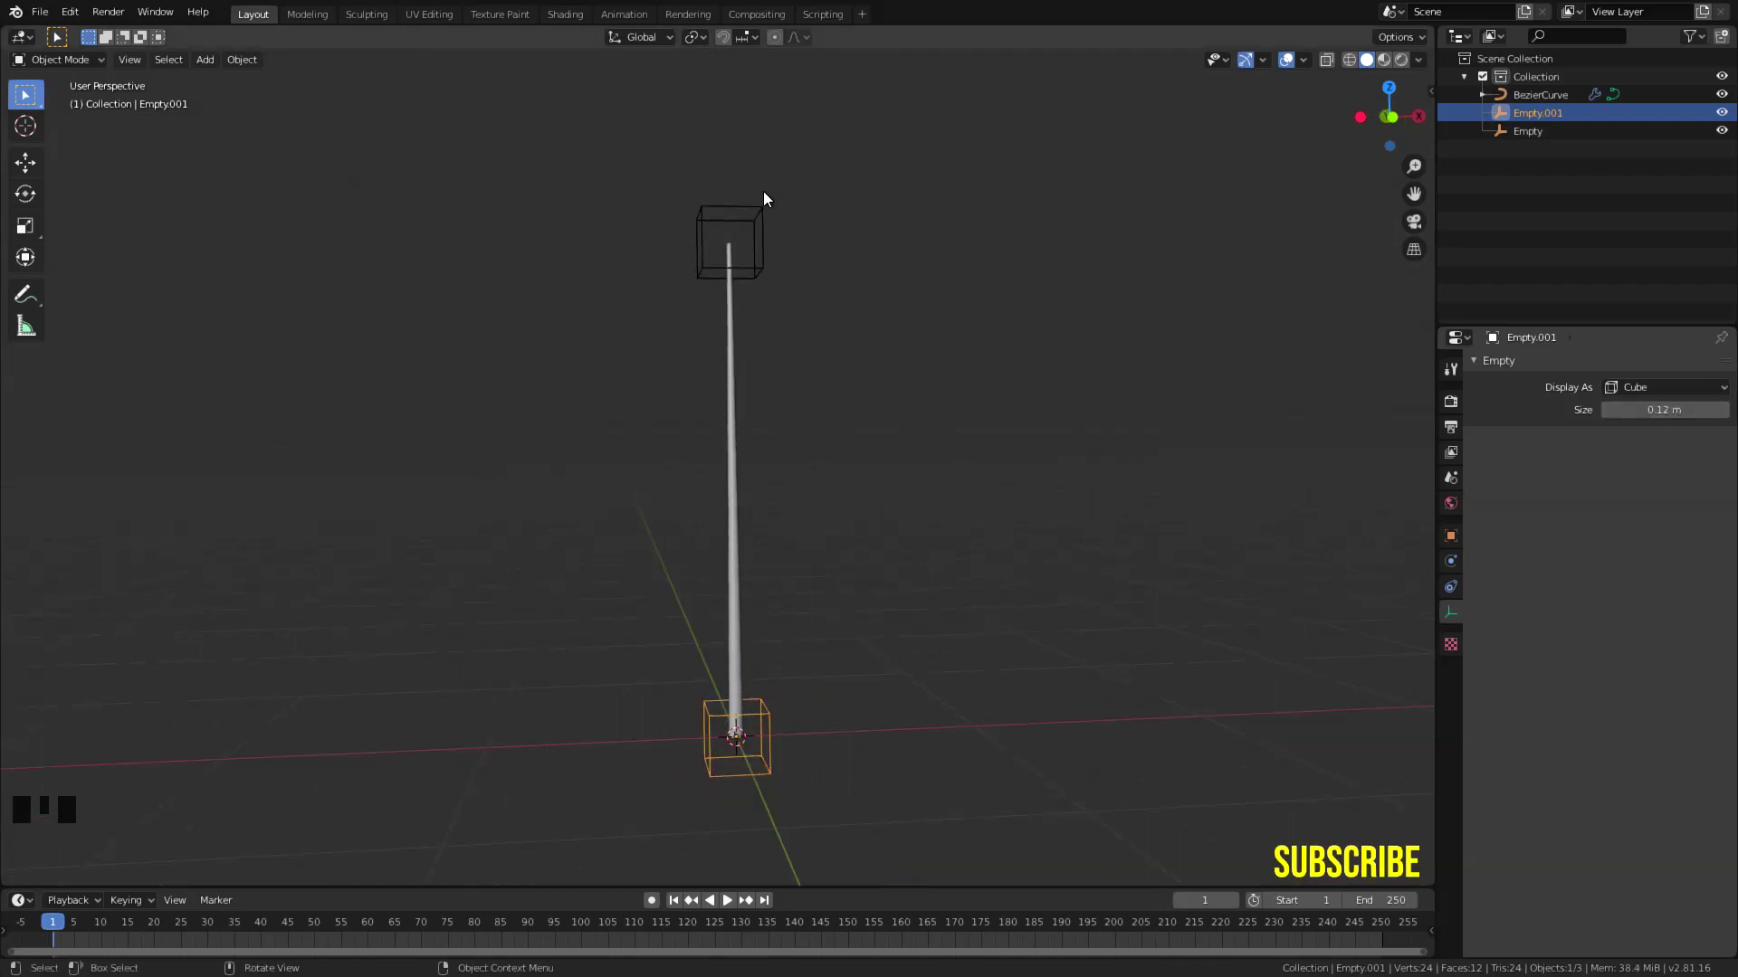
Select both empties and apply All Transforms to Deltas, with the transform values shown in the viewport.
left_click(762, 207)
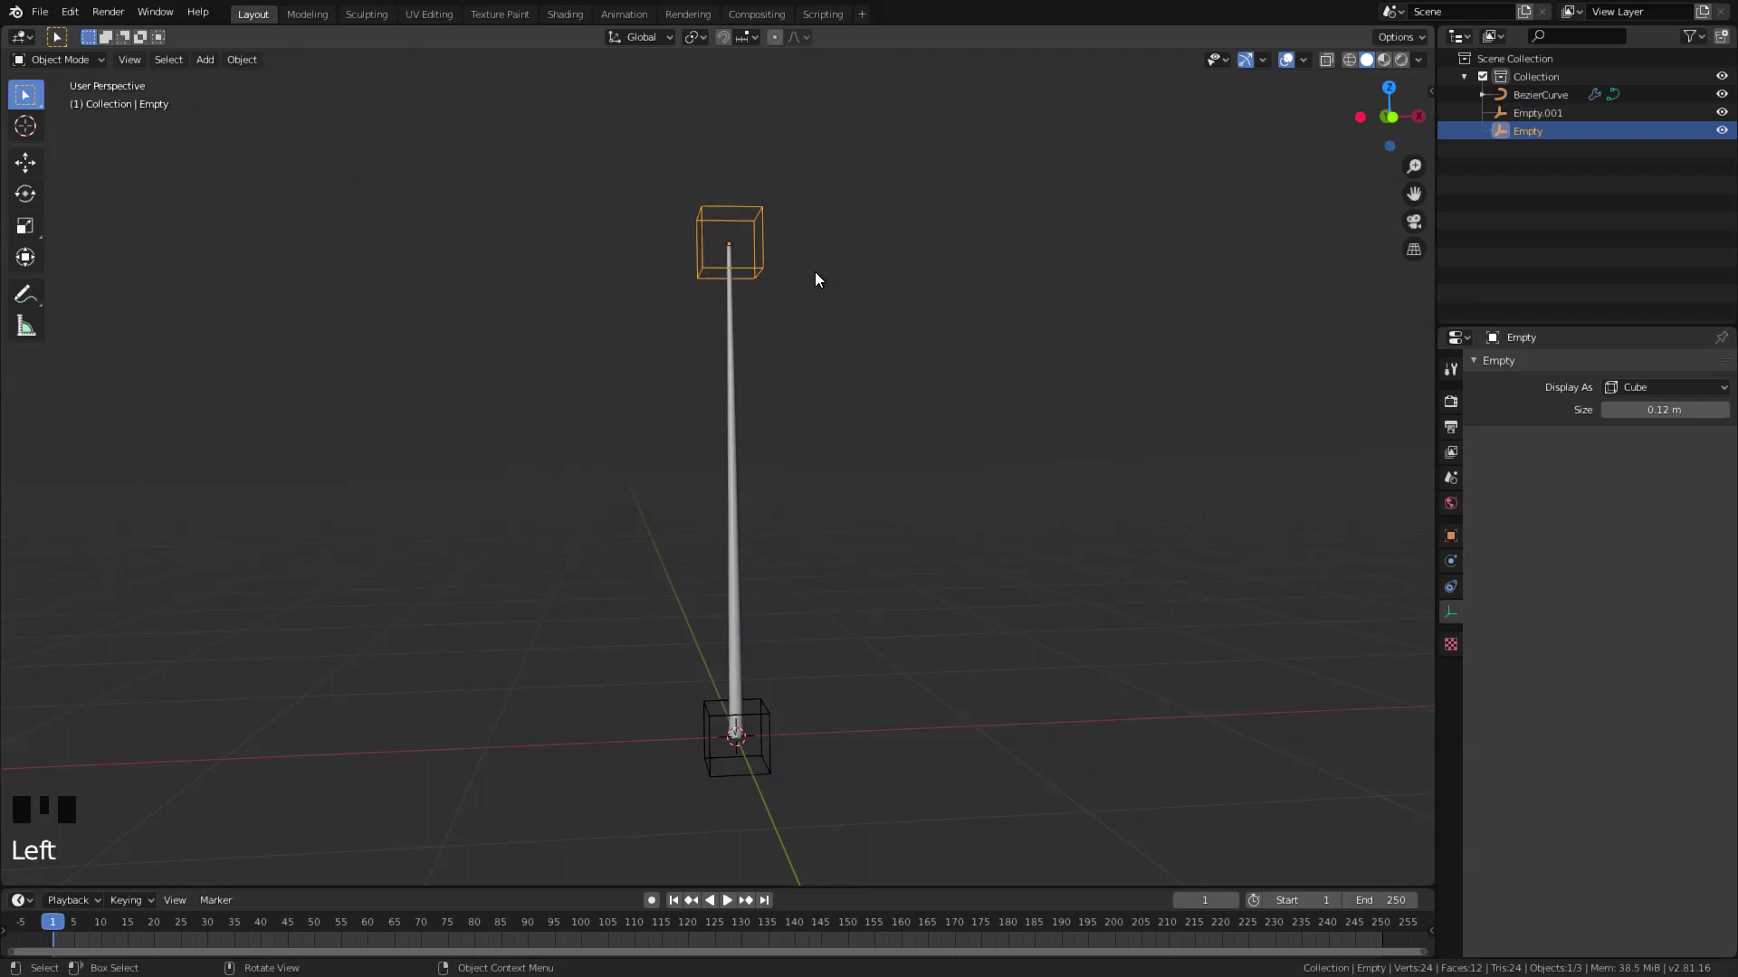
key("n")
left_click(769, 717, "shift")
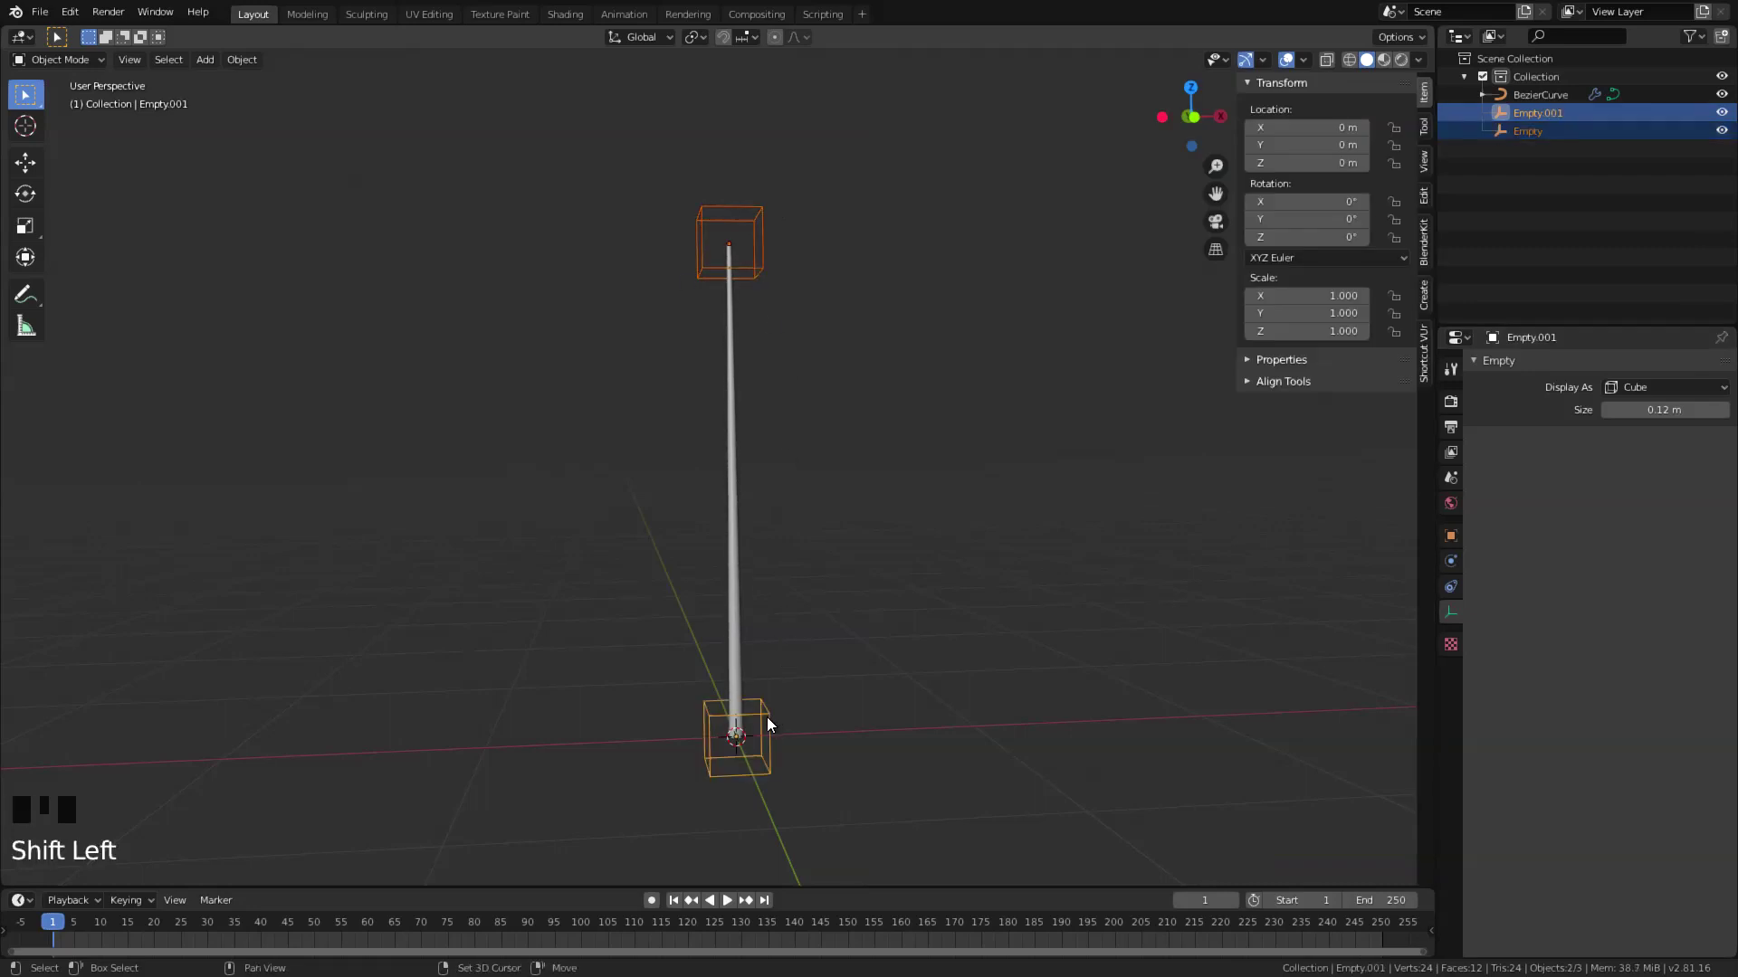
key("ctrl+a")
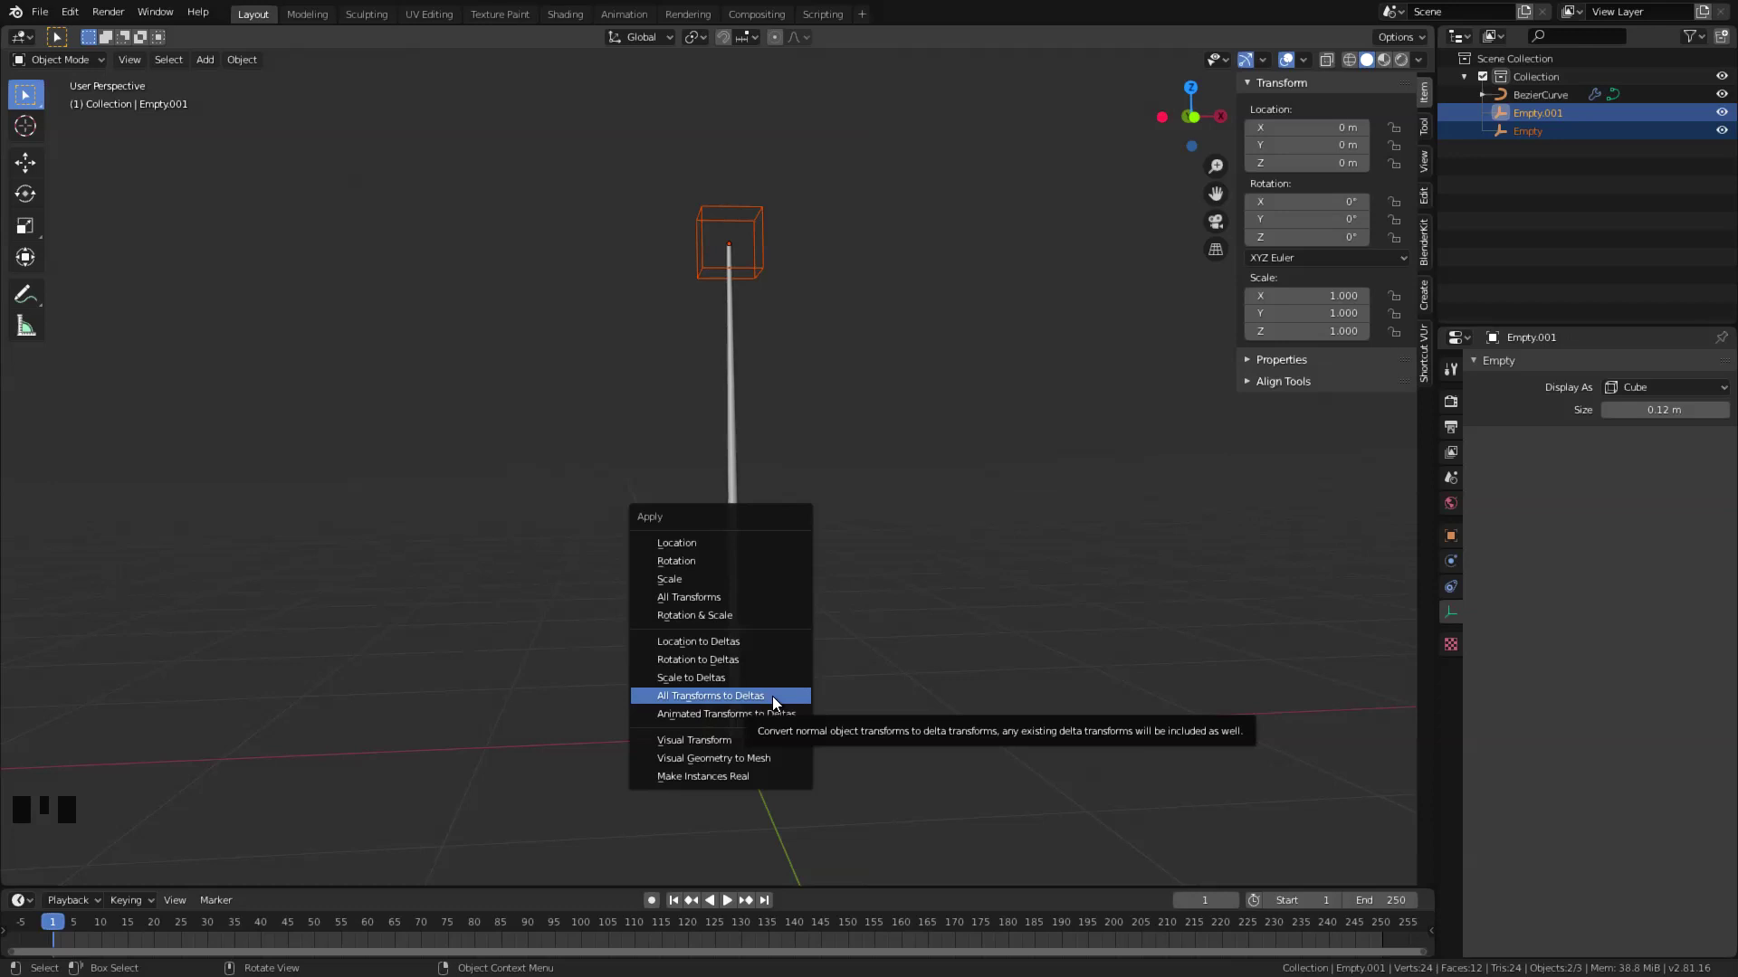
left_click(773, 696)
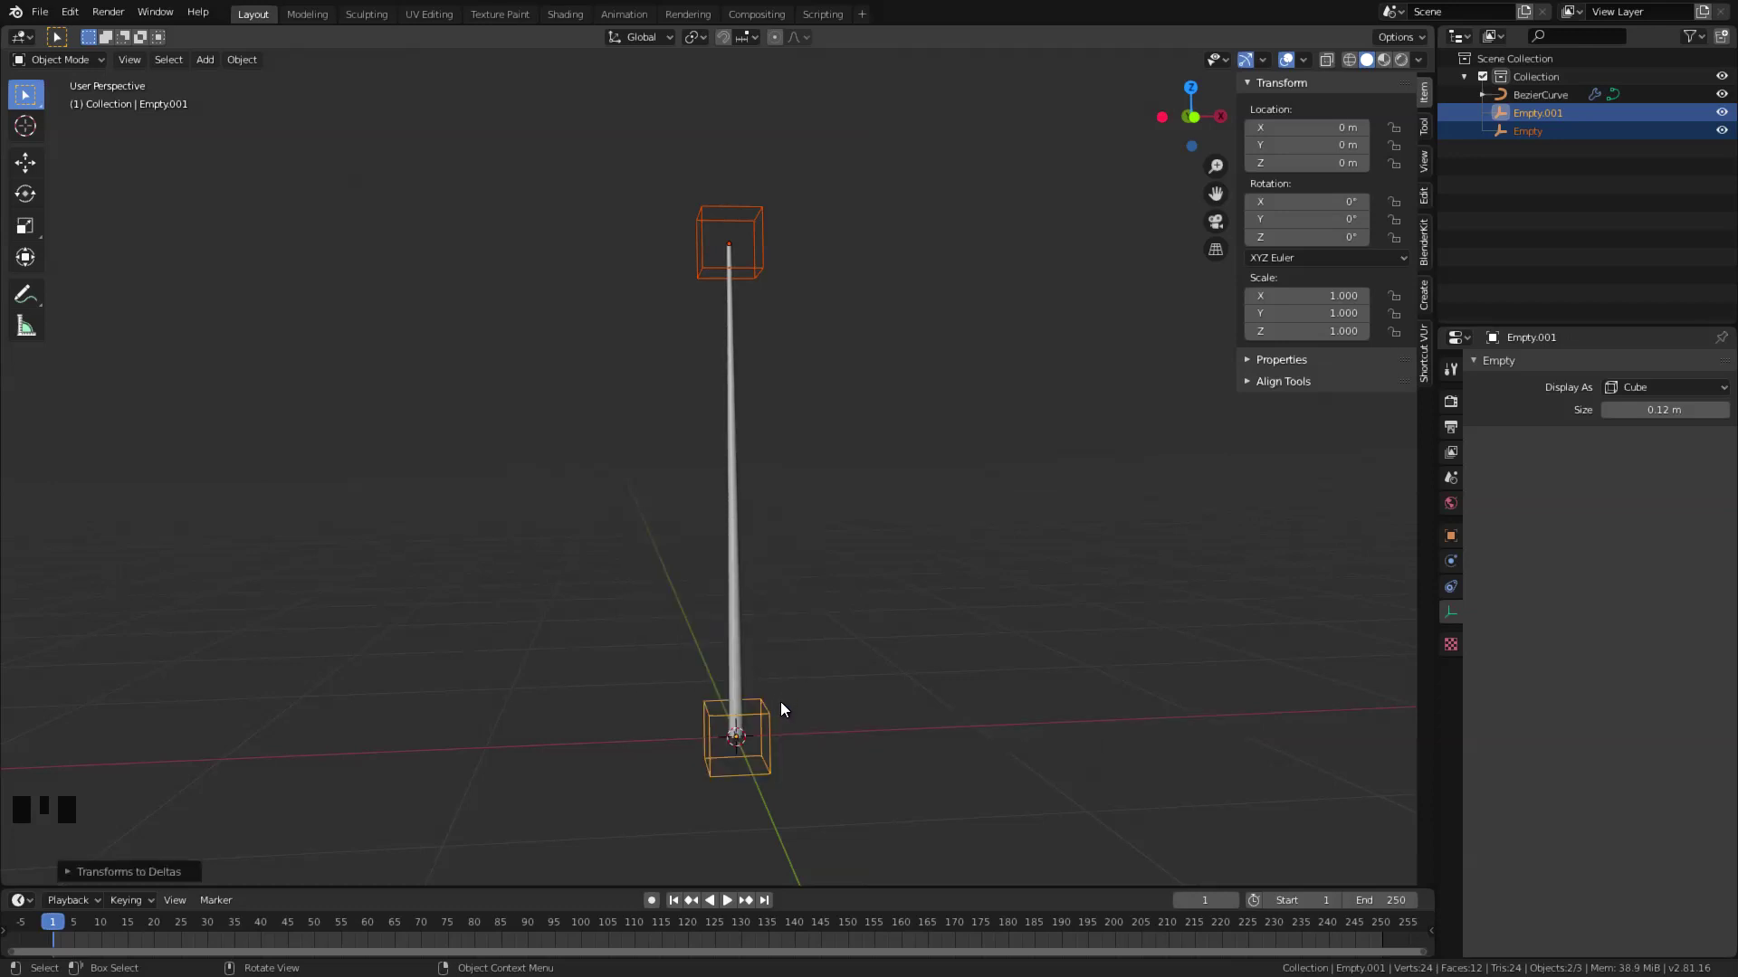
Test both hooks by moving the upper and lower cube empties one at a time, and cancel each move.
left_click(780, 700)
key("g")
key("Escape")
left_click(764, 269)
key("g")
right_click(803, 301)
left_click(780, 704)
key("g")
right_click(837, 668)
middle_click_drag(846, 694, 834, 648, "shift")
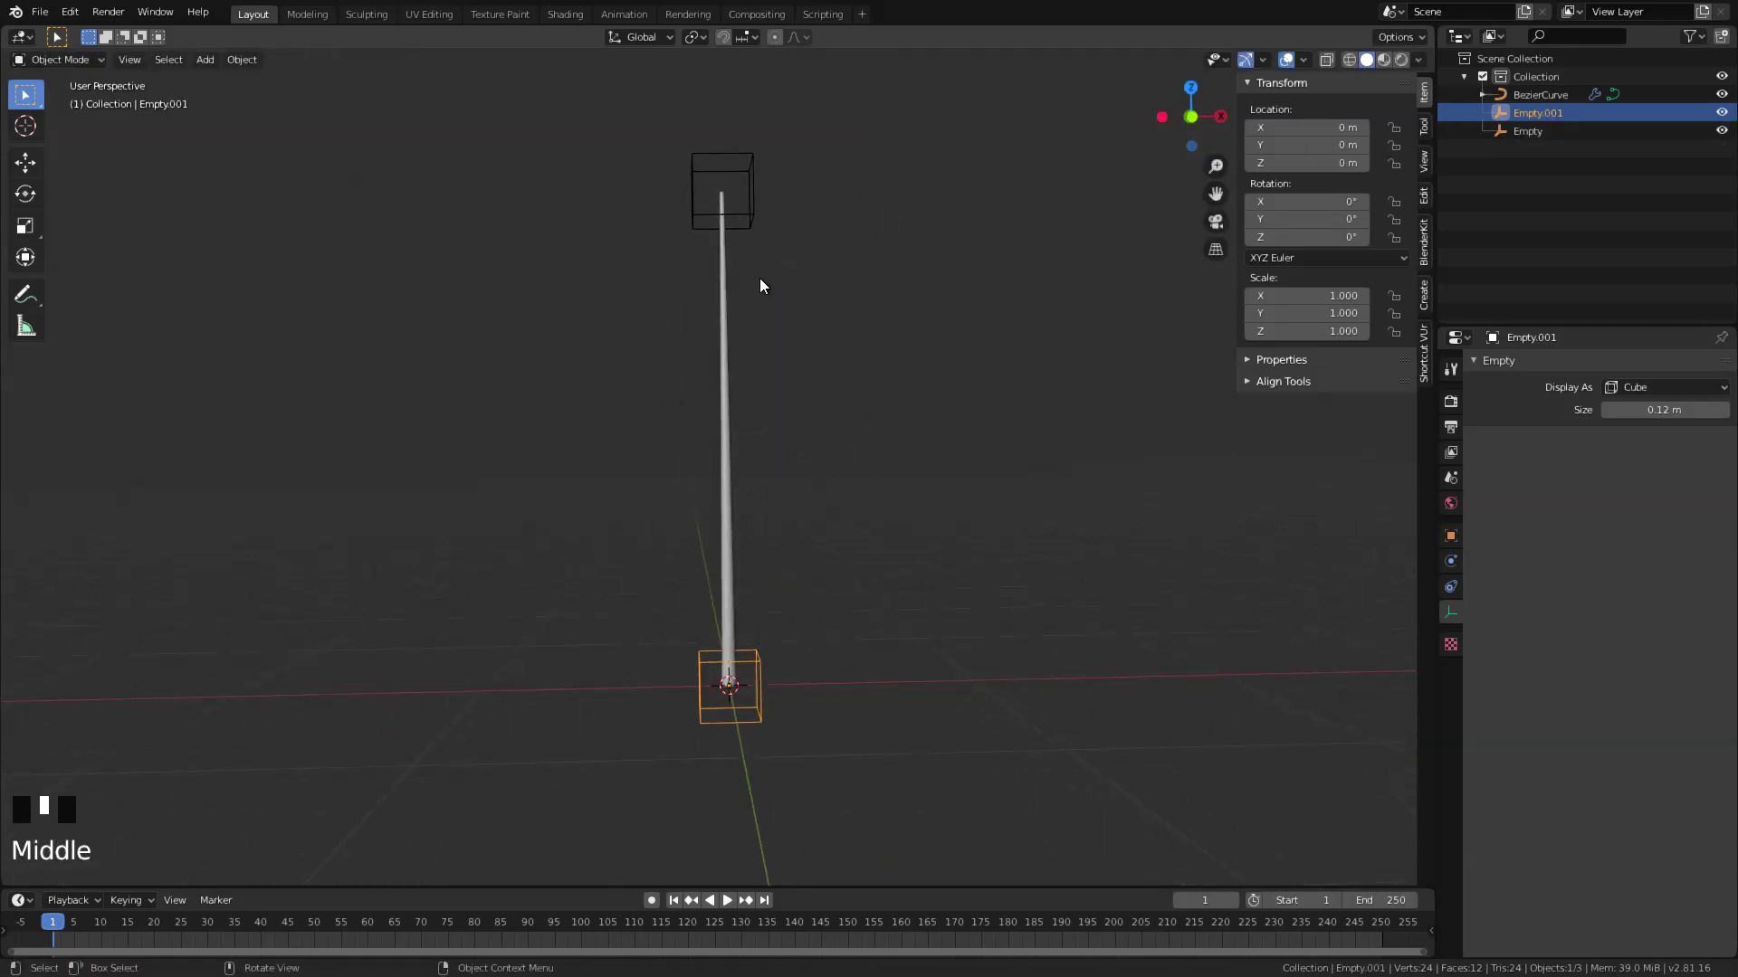
Rename the beveled curve object to SABER.
triple_click(715, 355)
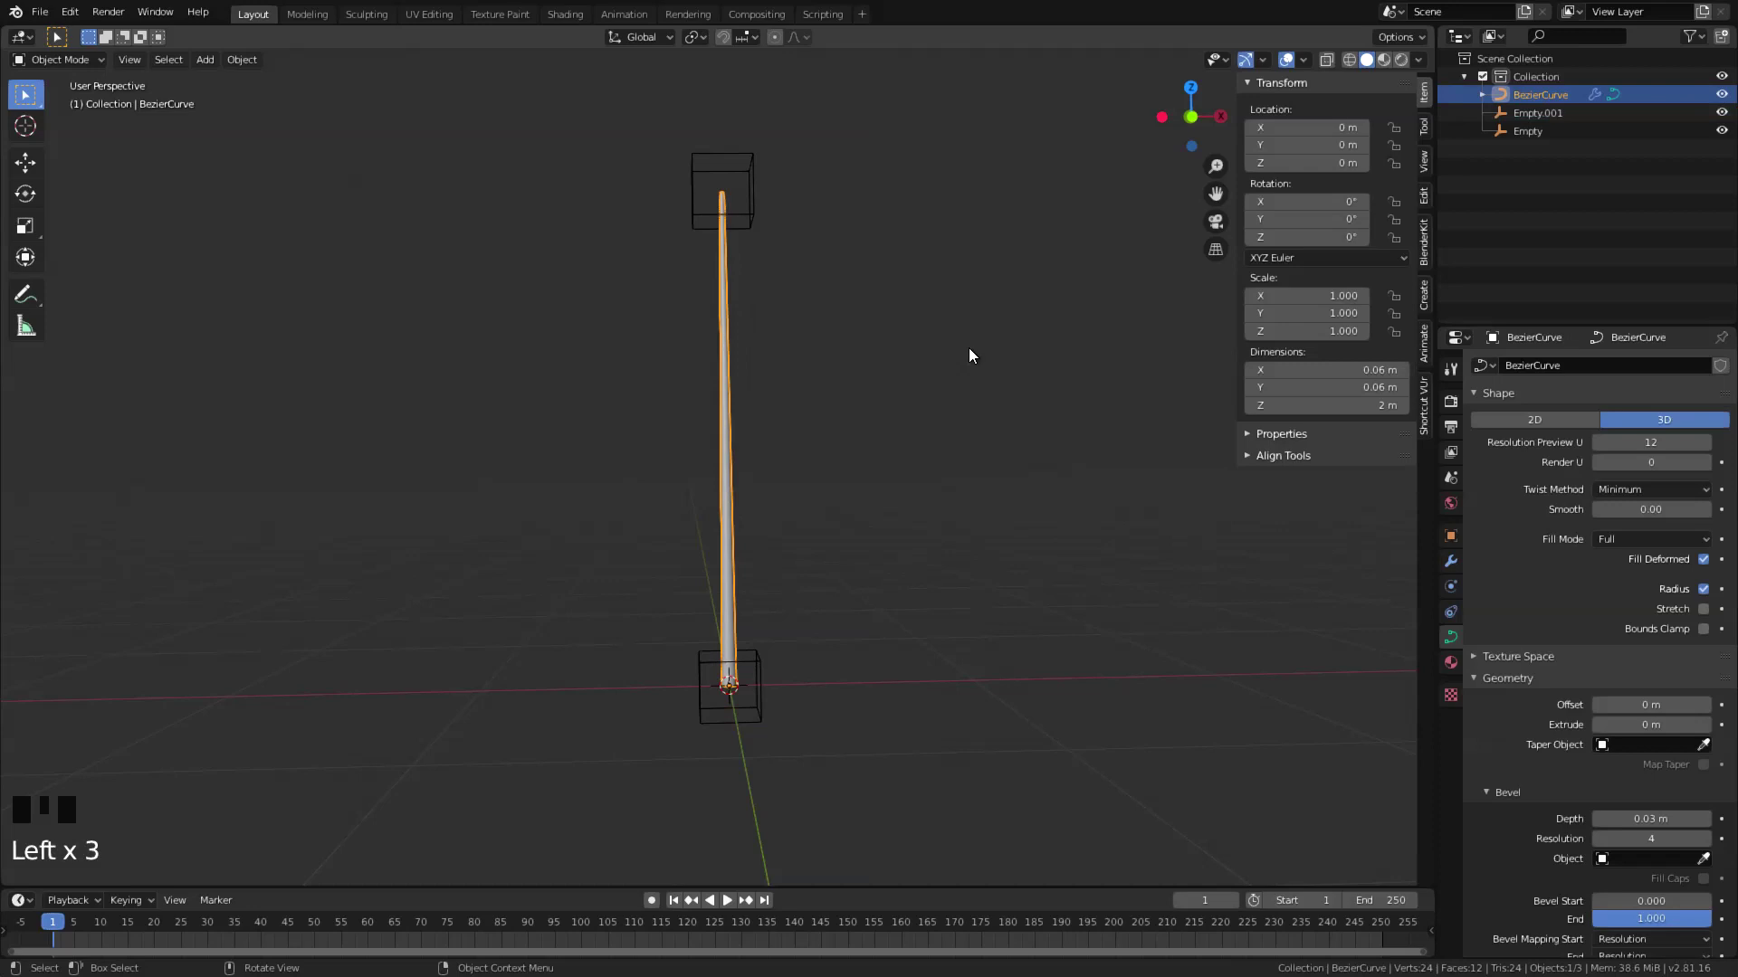
double_click(1539, 94)
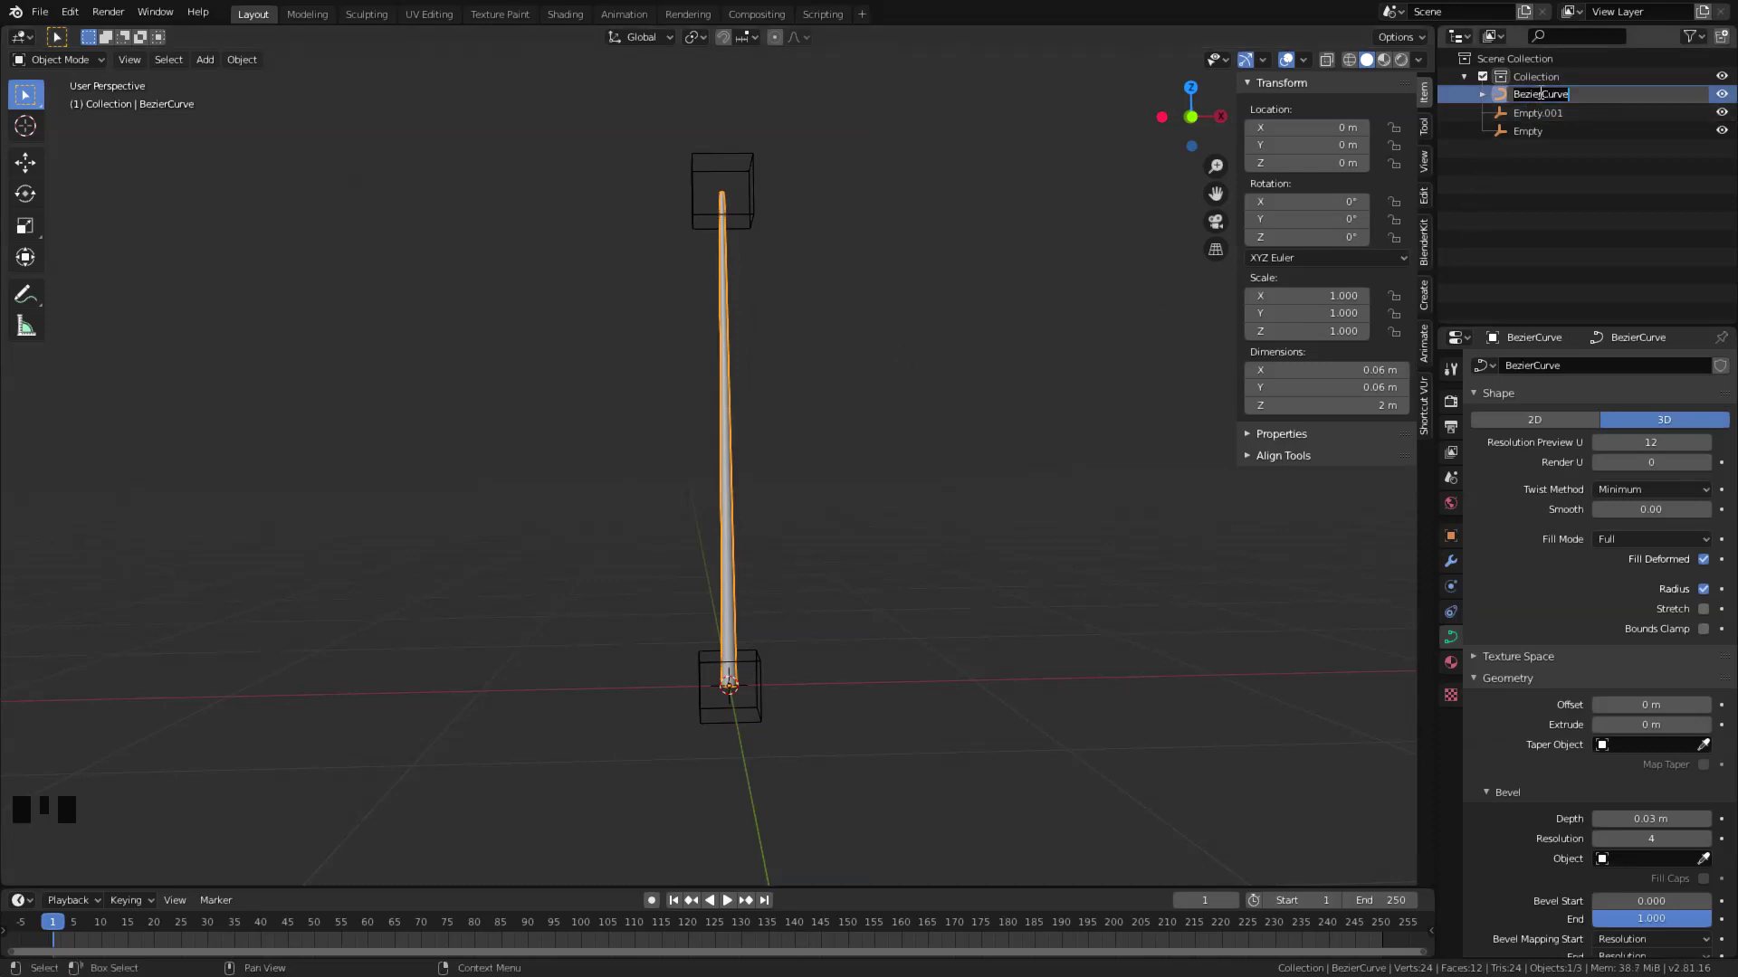
type("SABER")
key("Return")
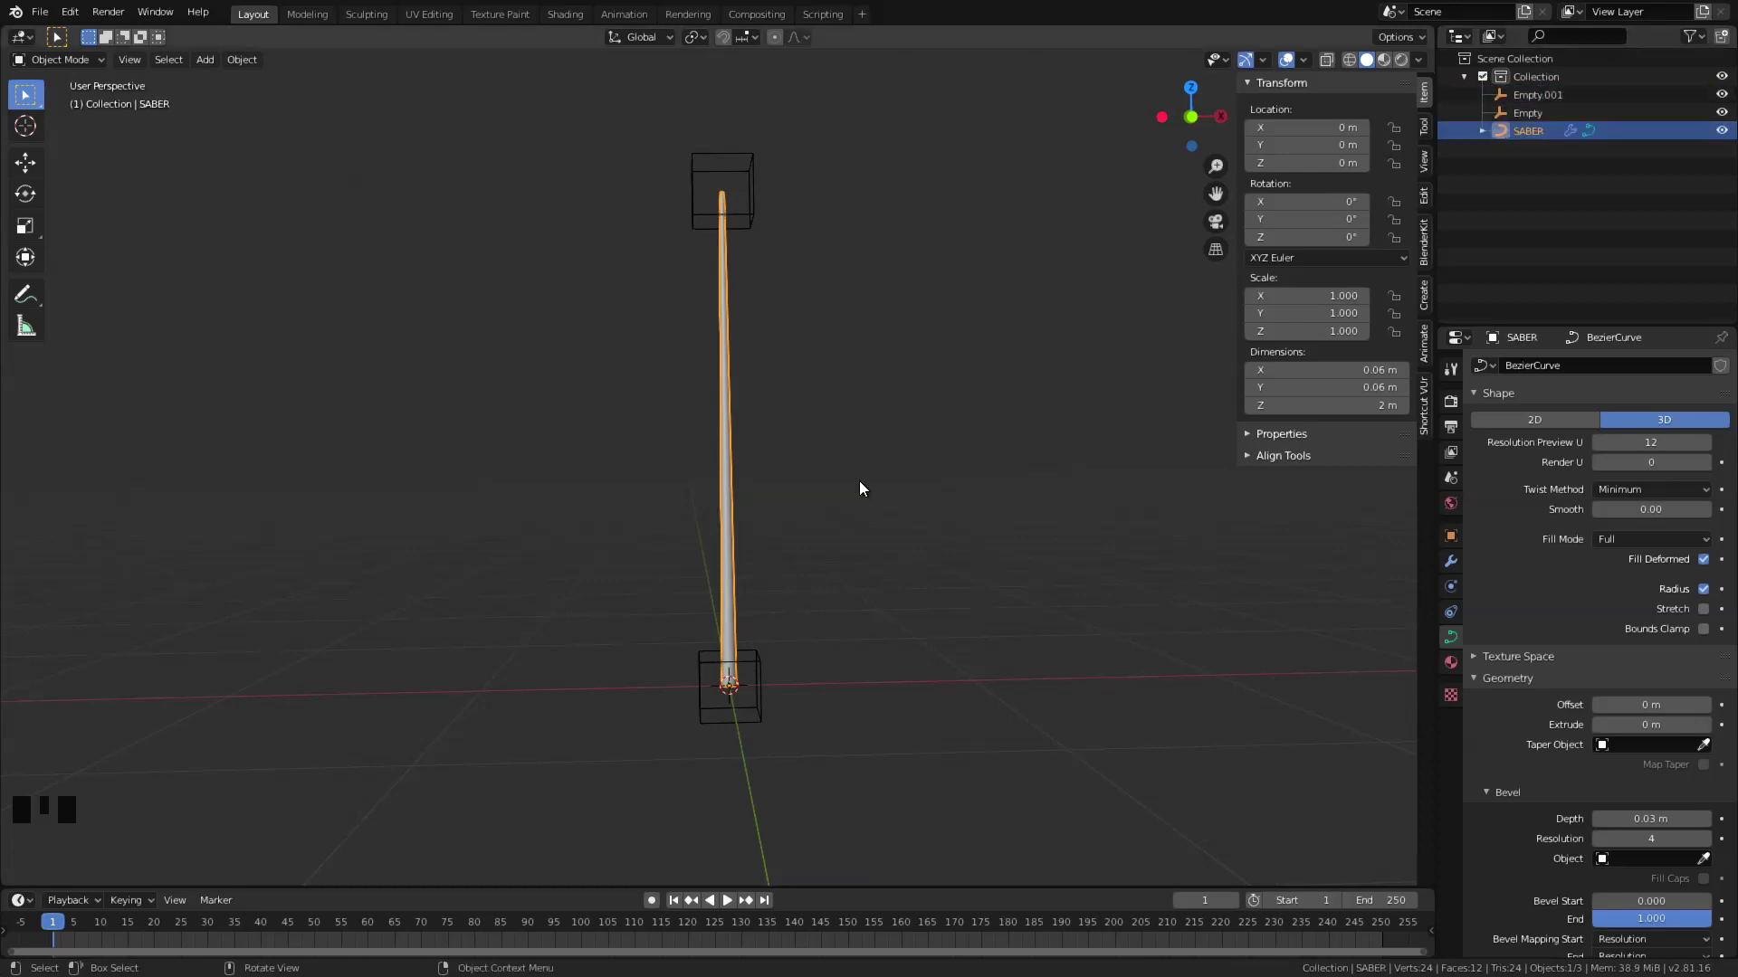
Rename the upper empty Saber CTRL_top and the lower empty Saber CTRL_bottom.
left_click(753, 227)
double_click(1526, 112)
type("Saber CTRL_top")
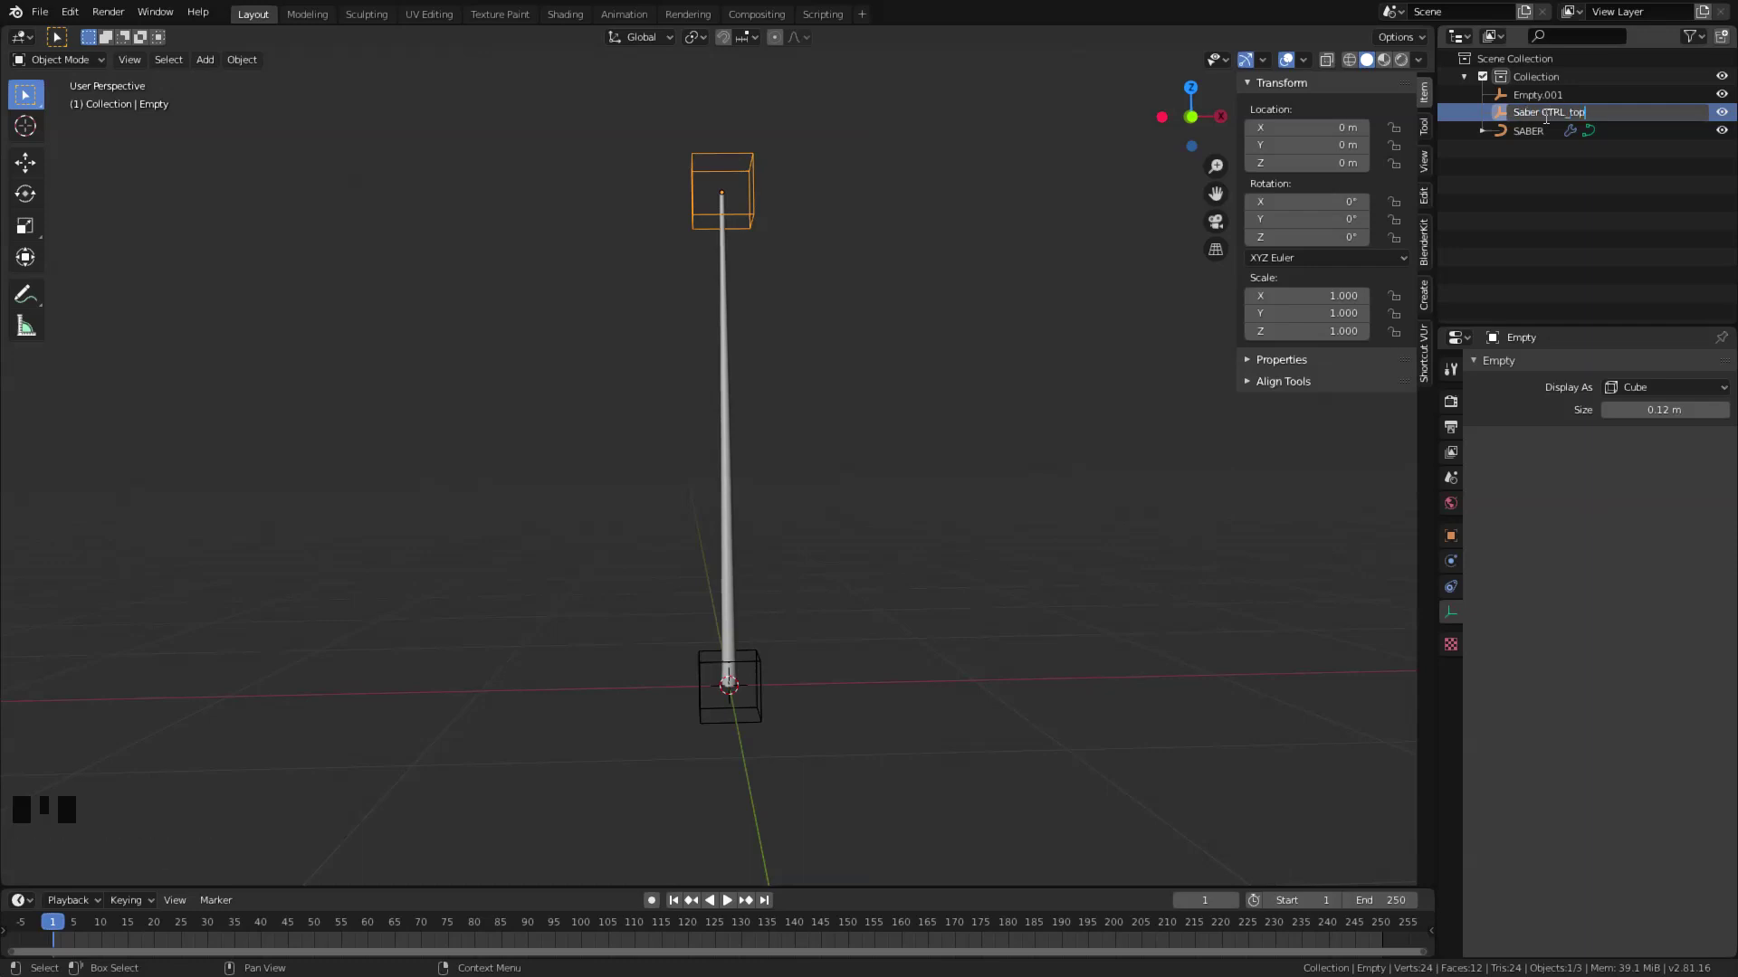
key("ctrl+c")
key("Return")
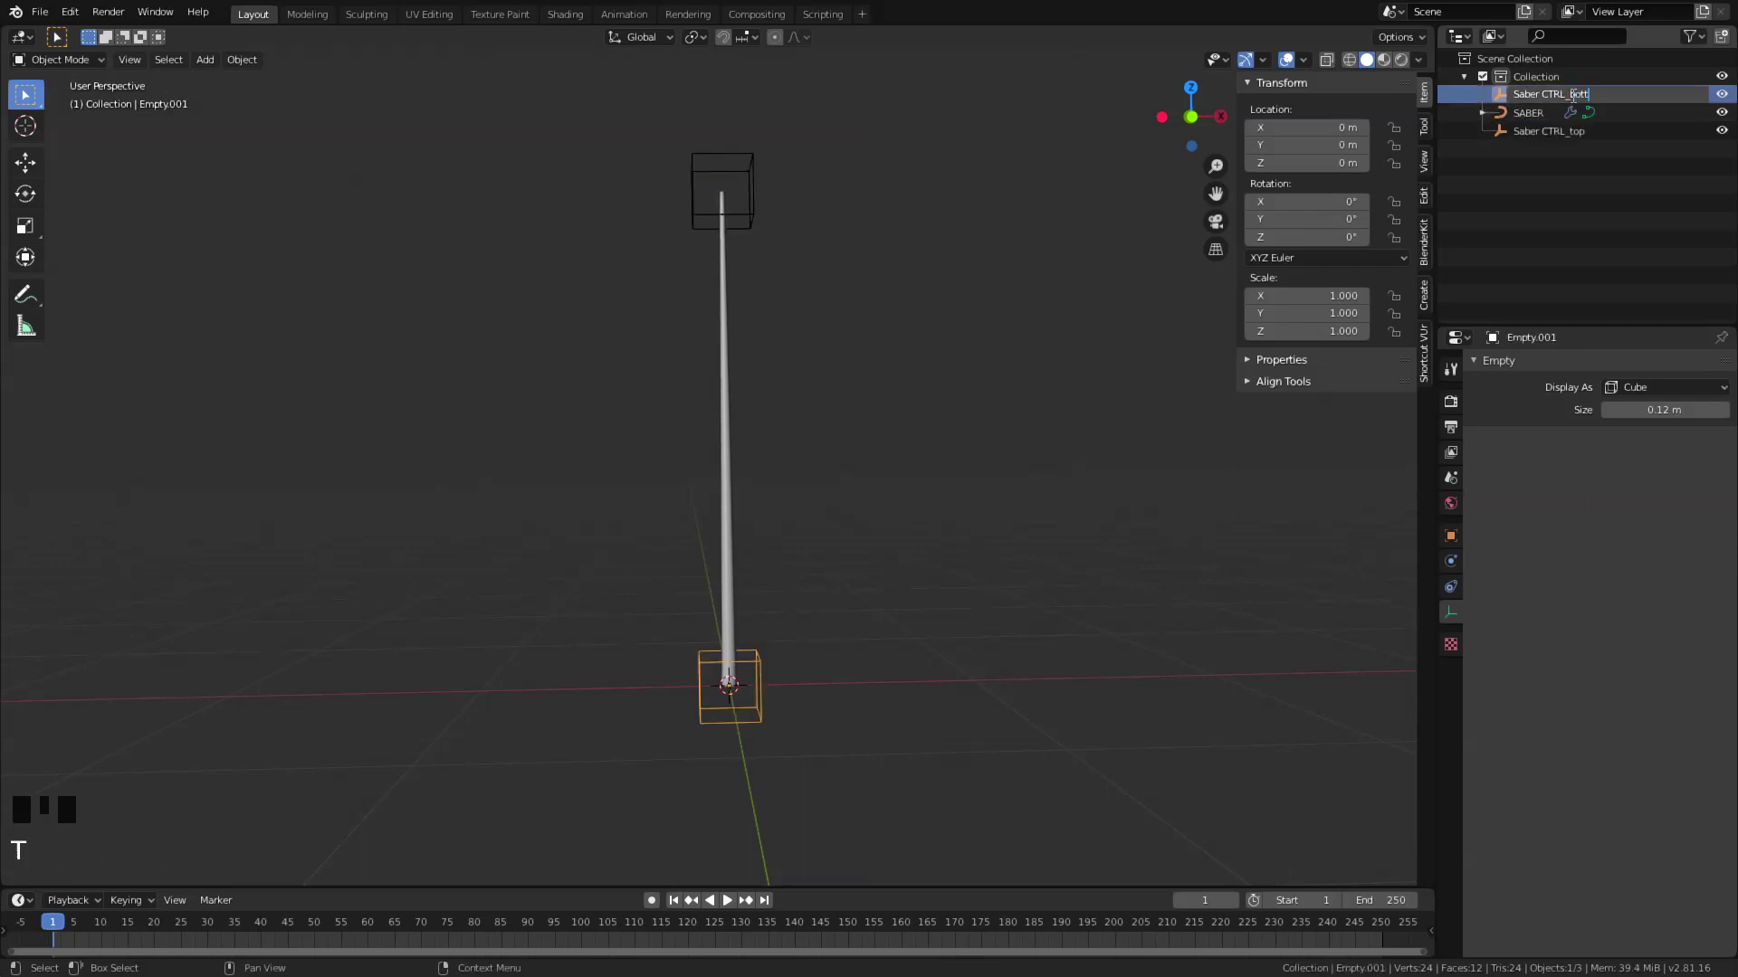
Add a mesh circle at the saber's base, fill it with a face and scale it in Edit Mode to about 0.07 m across.
left_click(742, 610)
key("shift+a")
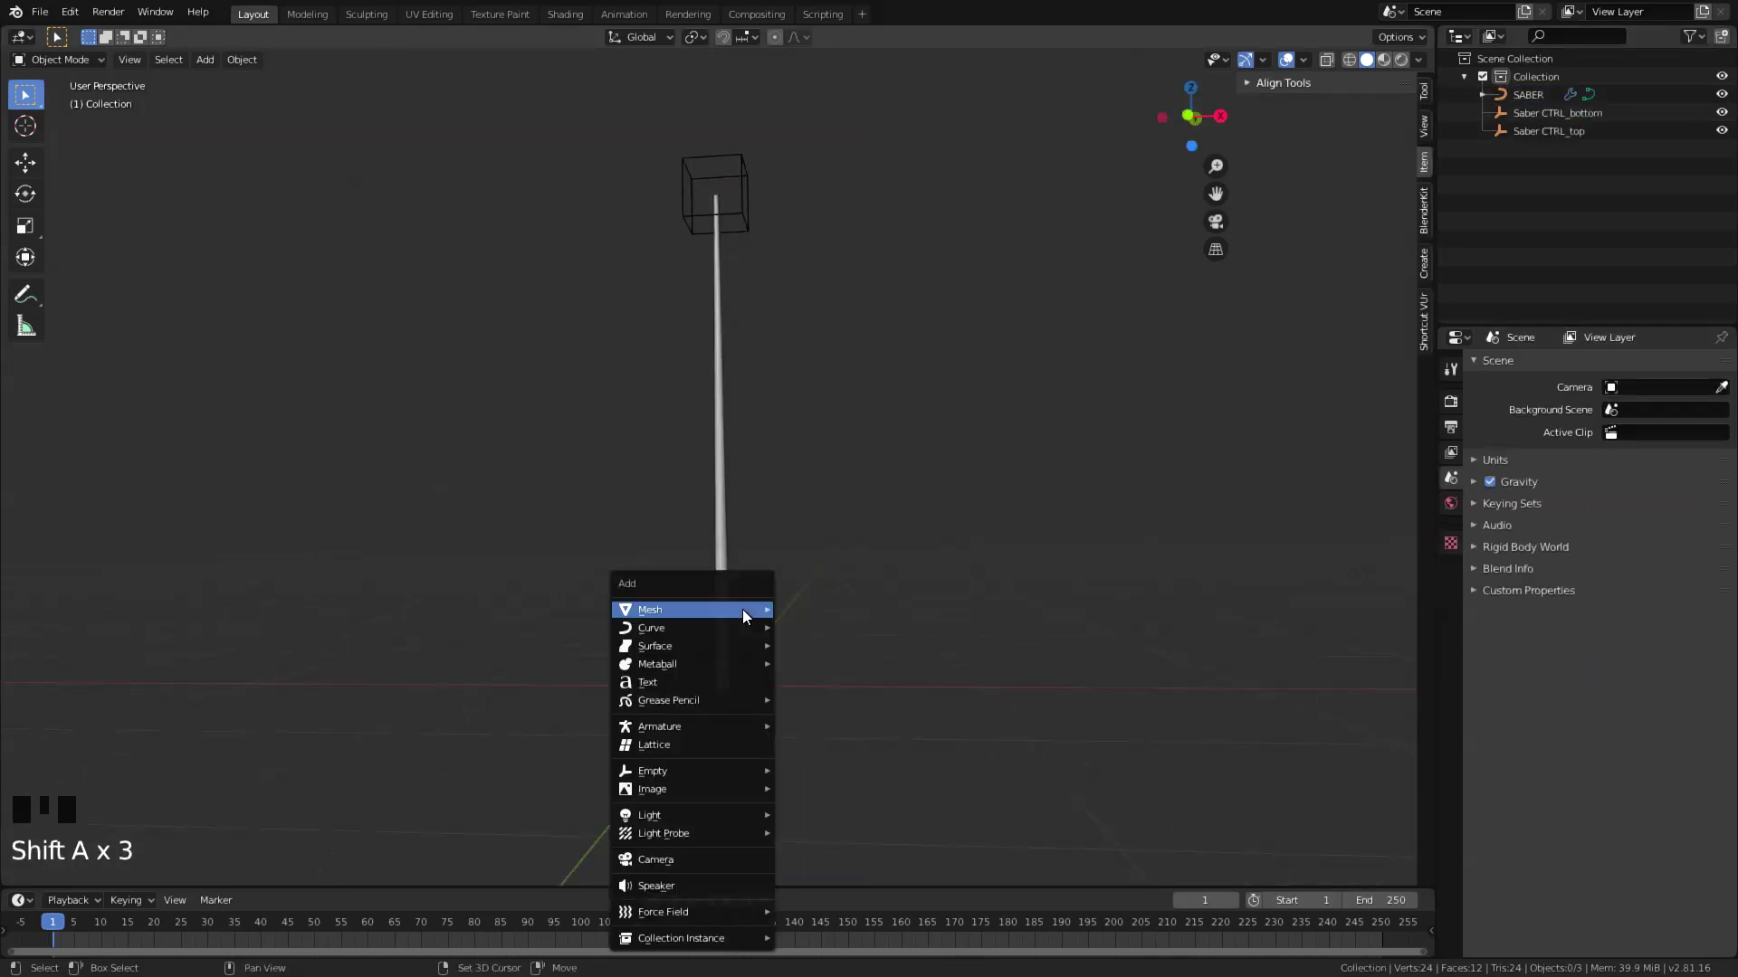
mouse_move(742, 610)
left_click(839, 122)
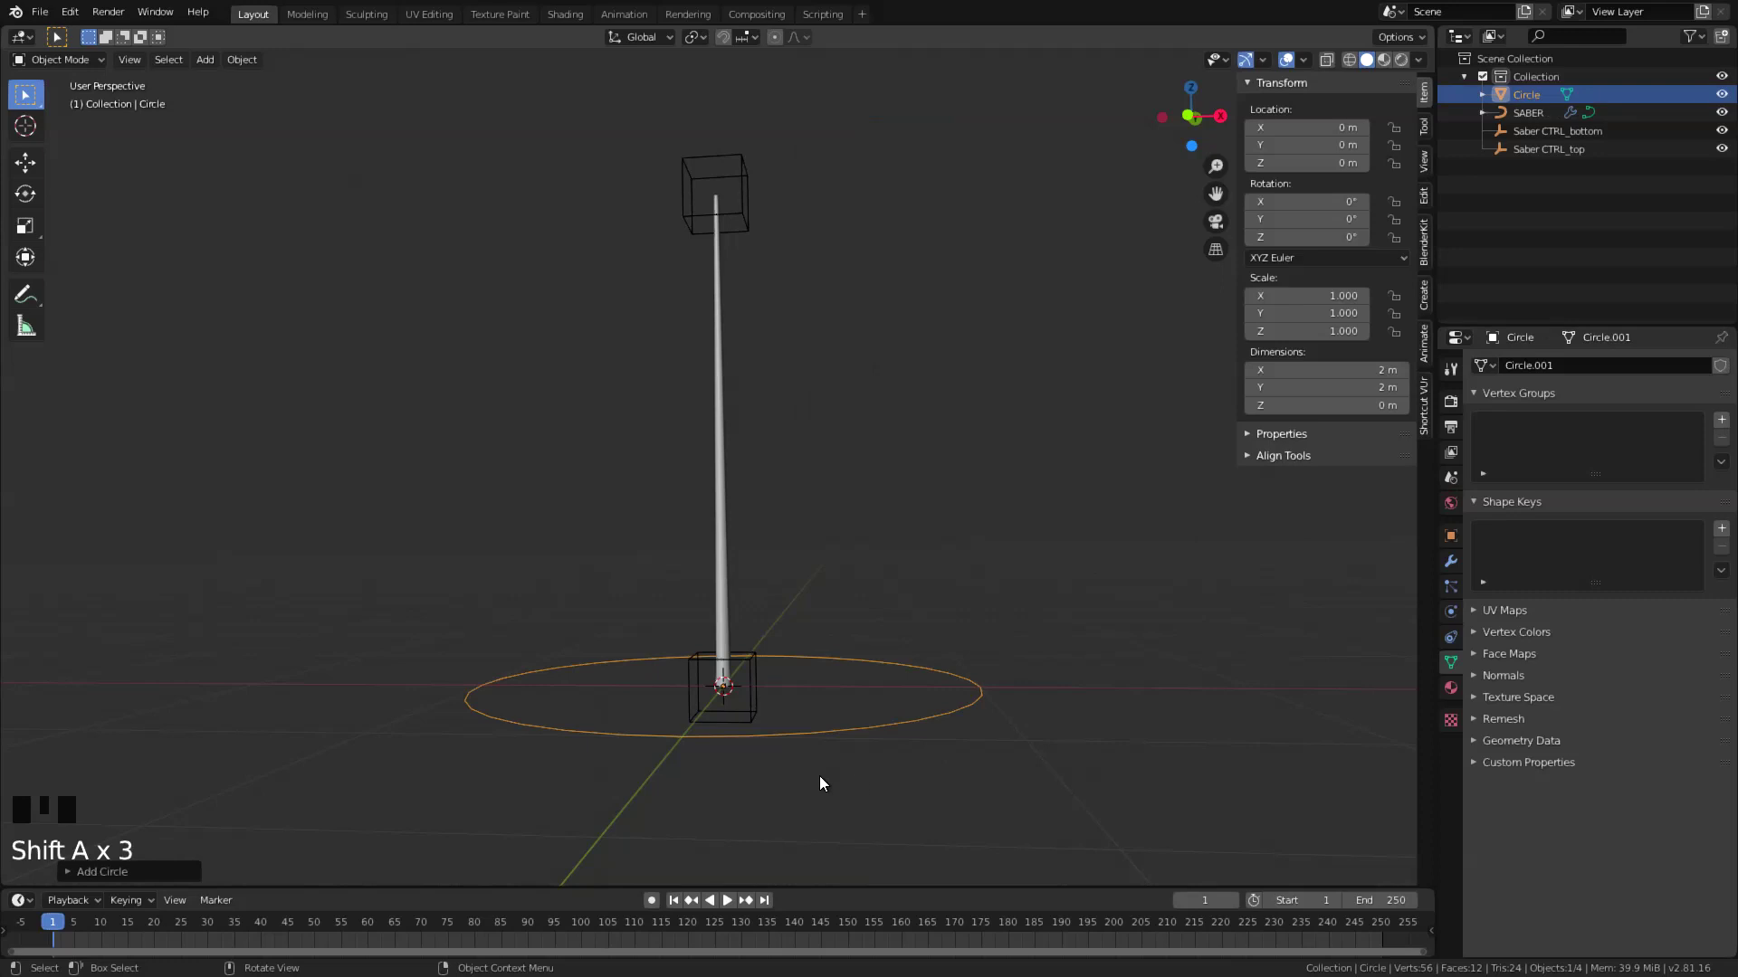
key("Tab")
key("s")
right_click(1181, 727)
key("f")
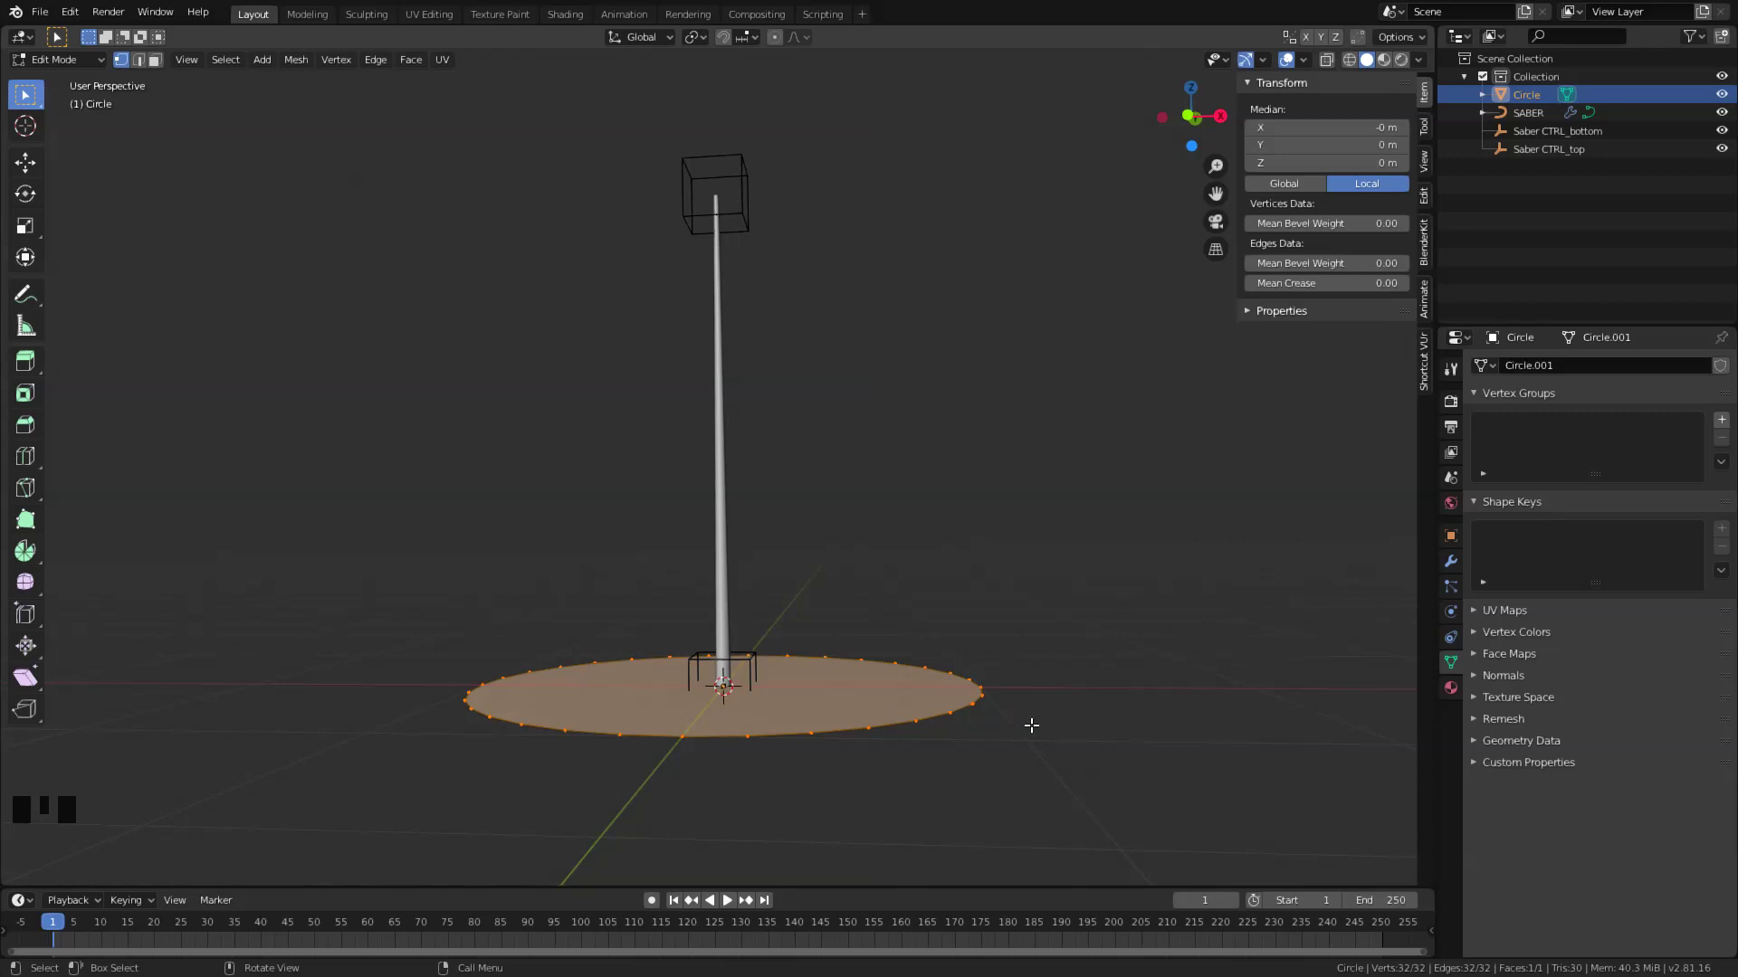
key("s")
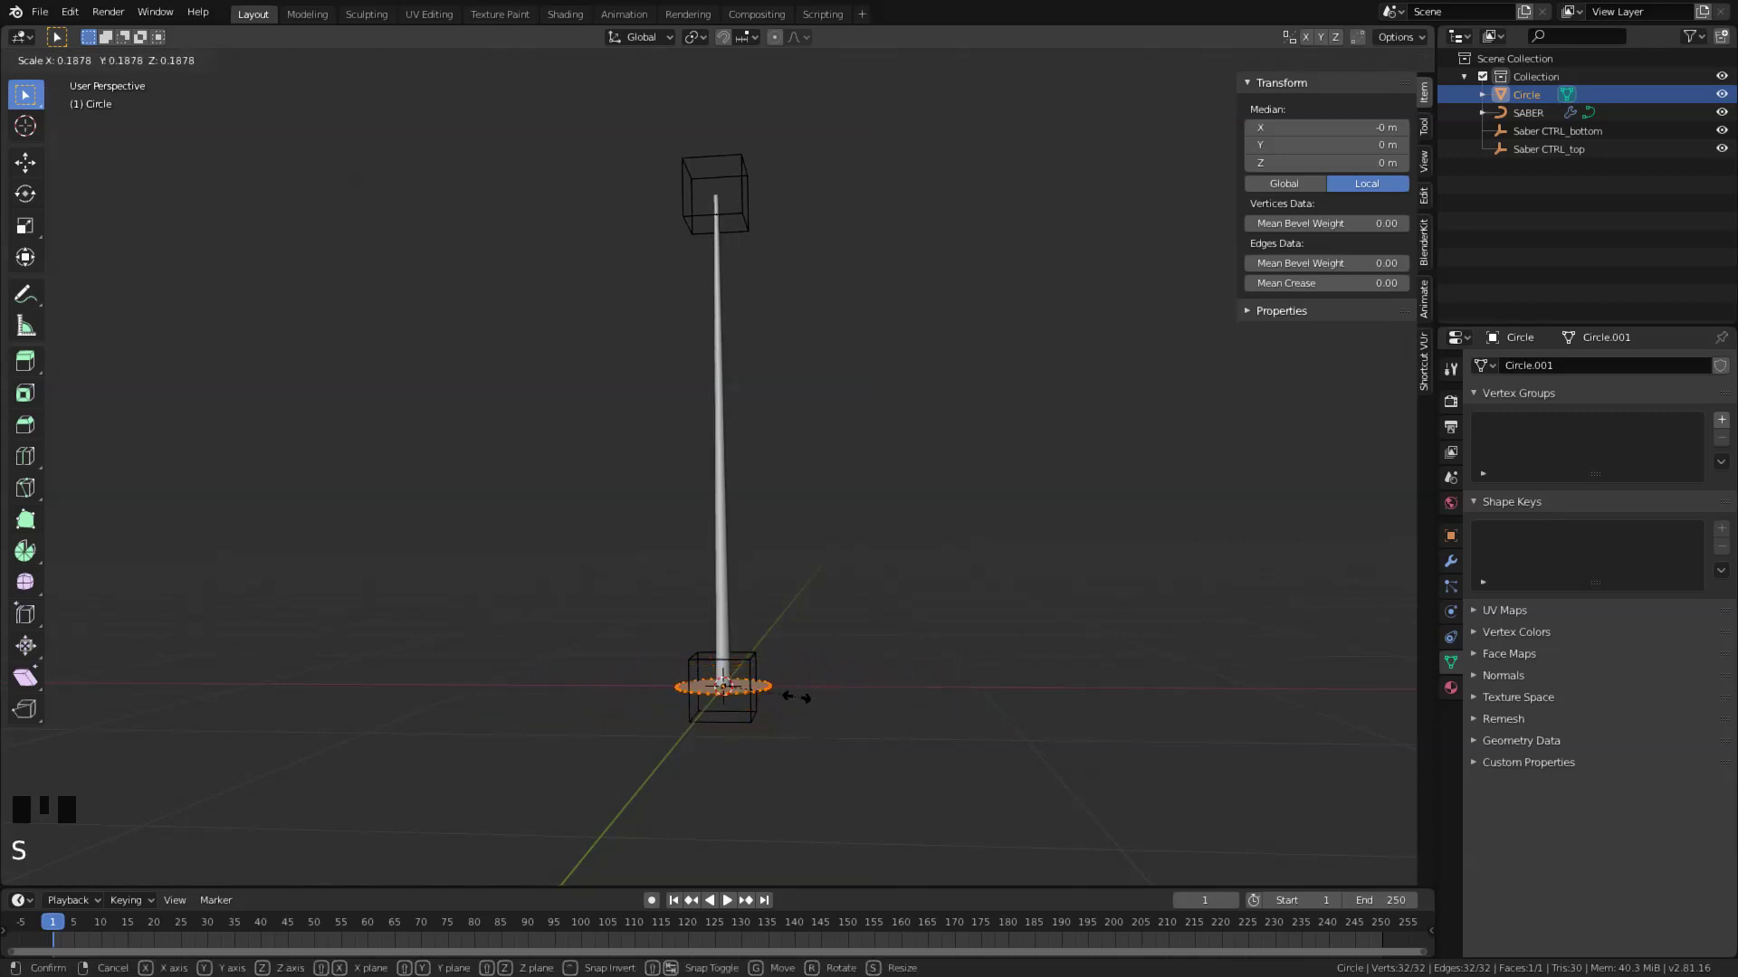
scroll(772, 714, "up", 3)
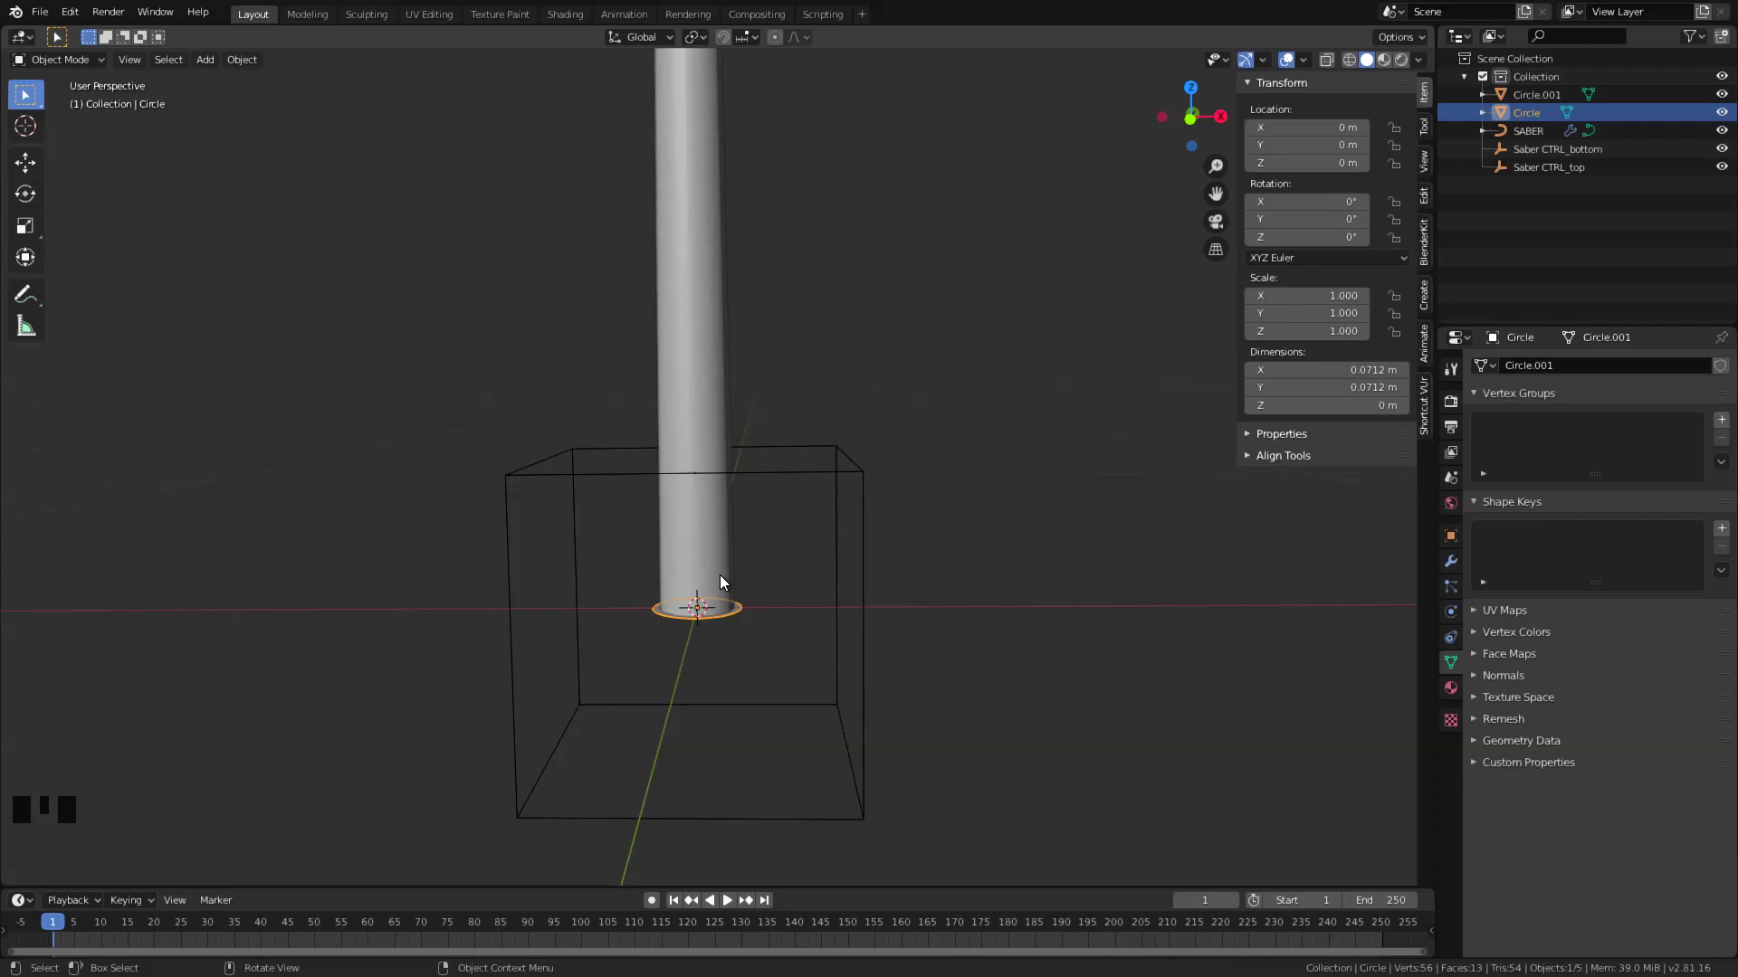
Parent the small filled circle at the base to the Saber CTRL_bottom empty with the Object option.
left_click(843, 474, "shift")
left_click(741, 615)
left_click(857, 472, "shift")
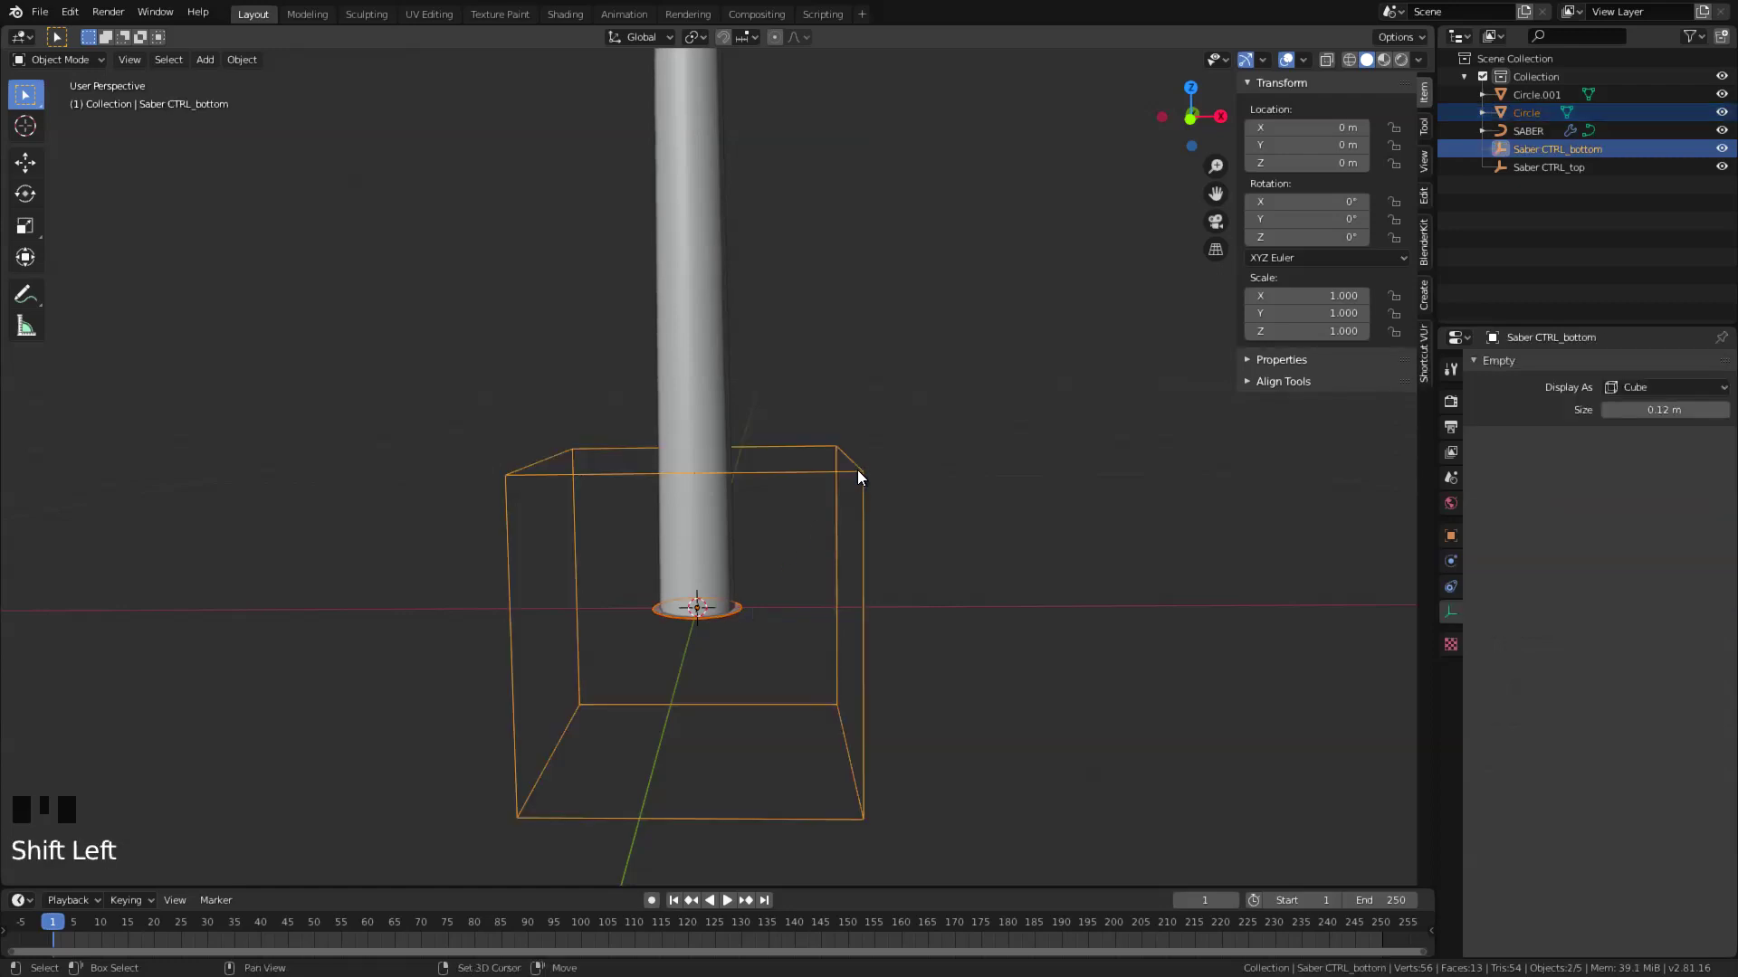
key("ctrl+p")
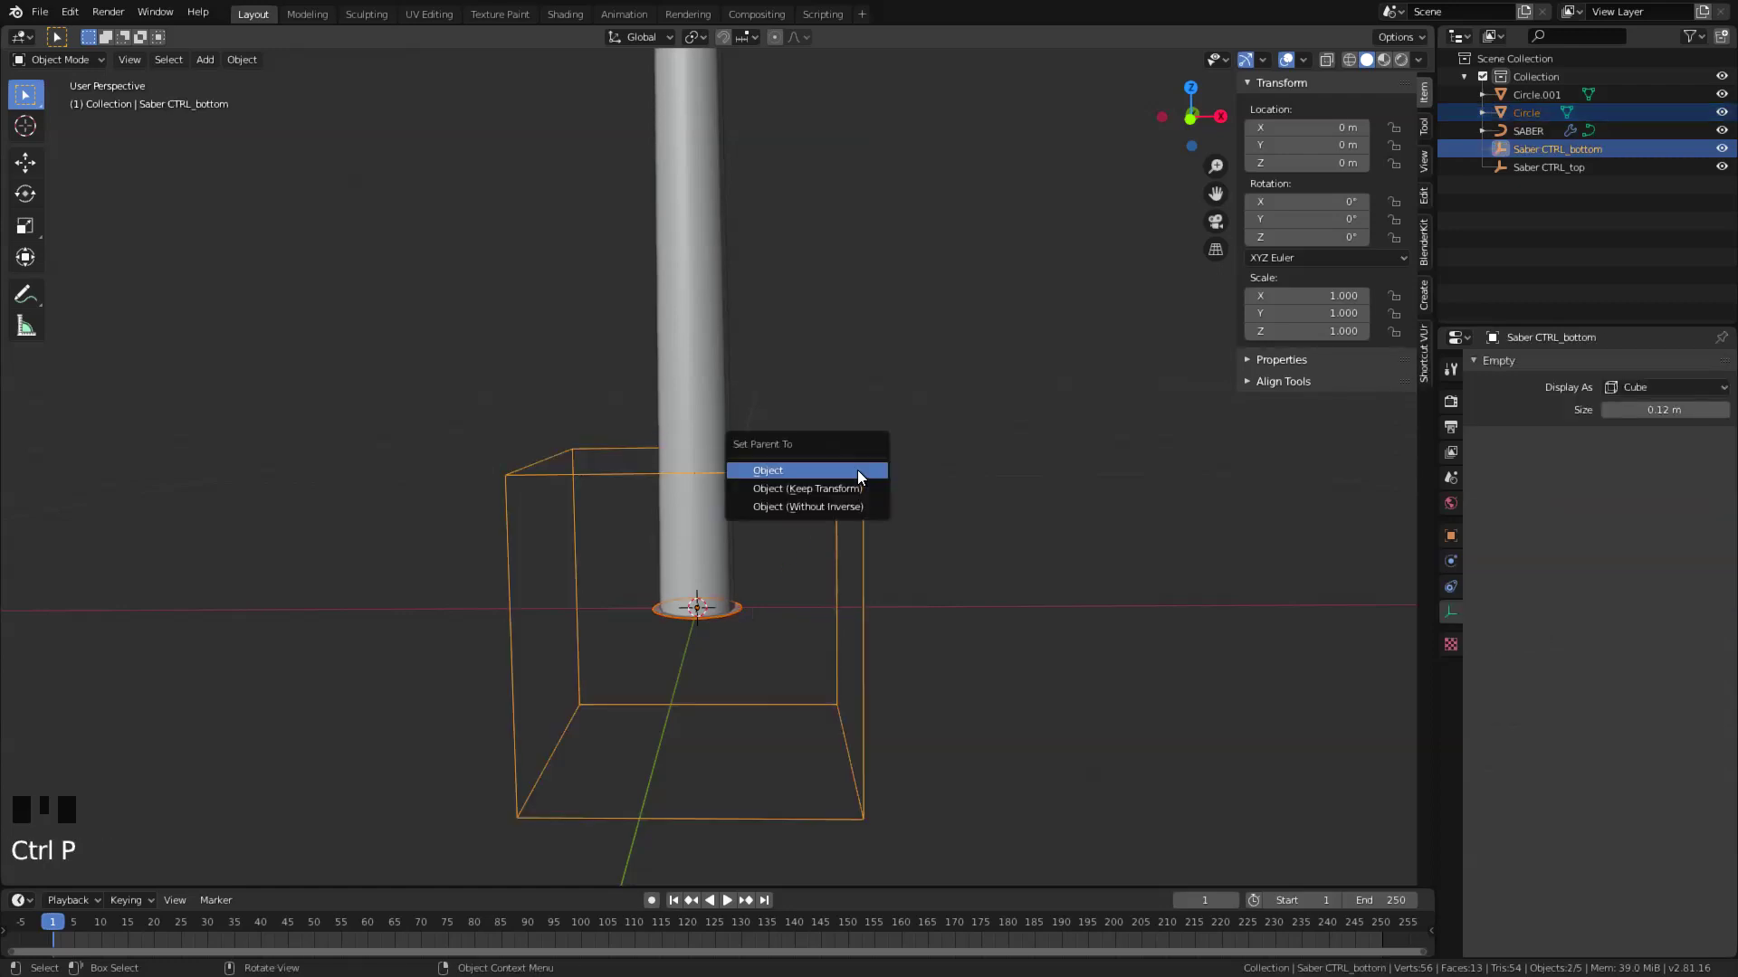
left_click(857, 472)
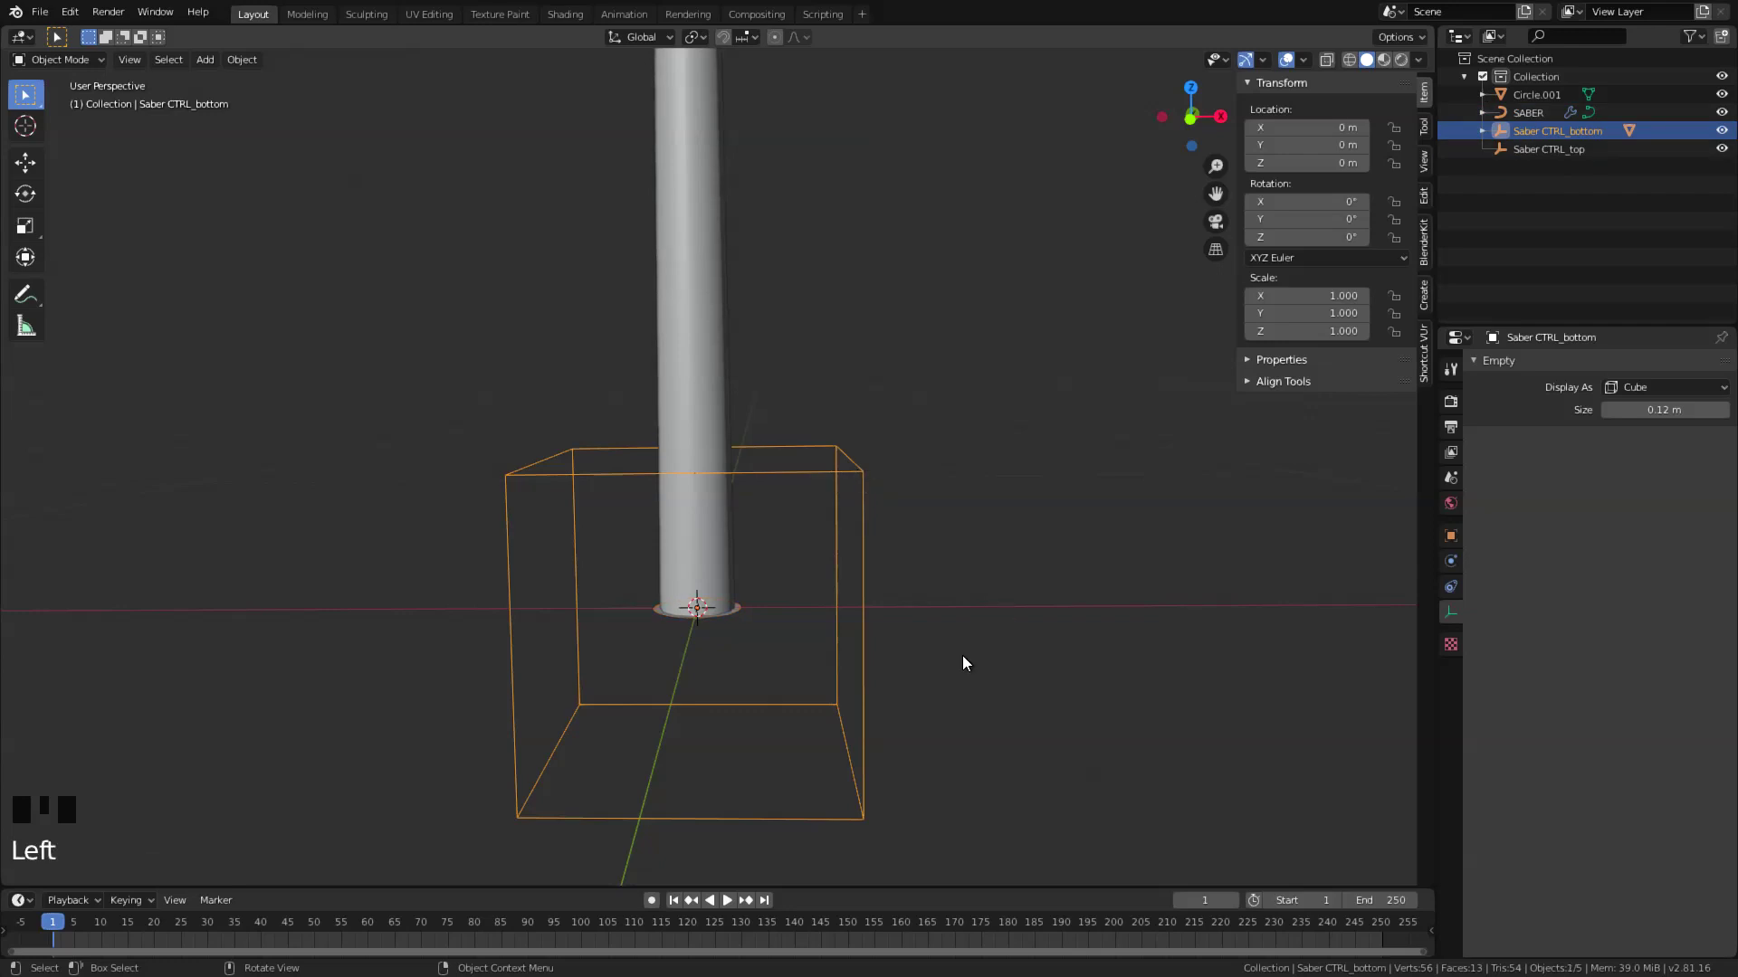
Test the parenting by moving Saber CTRL_bottom, and cancel the move.
key("g")
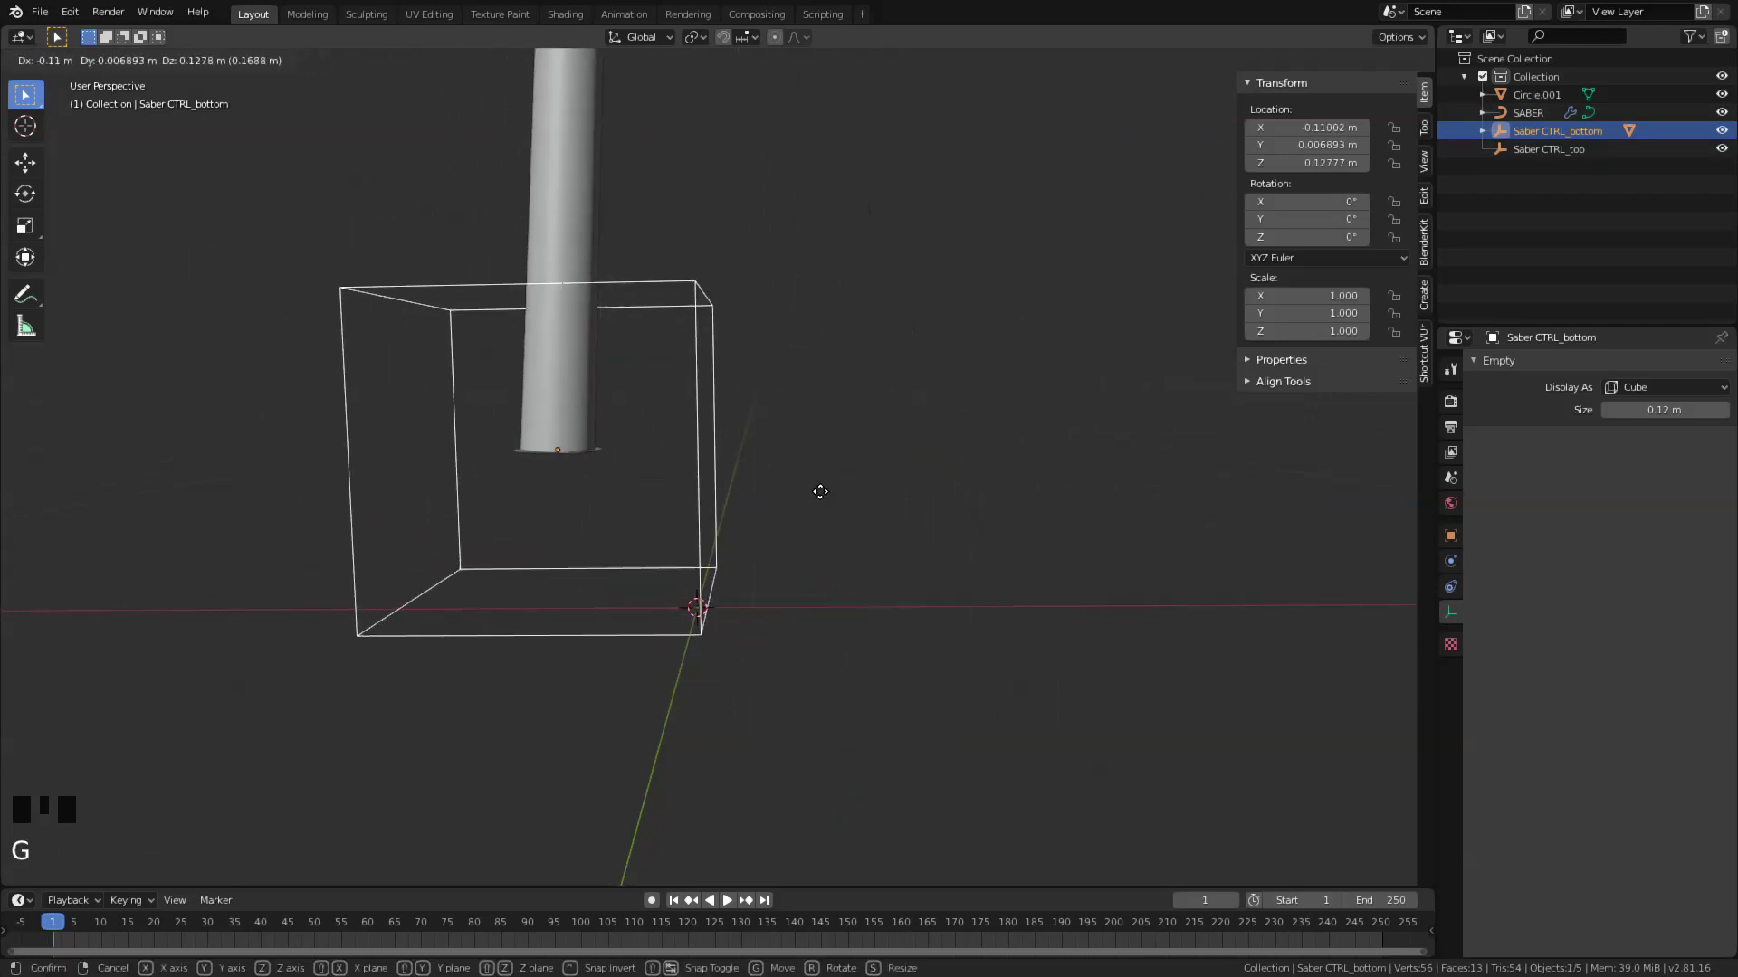
right_click(601, 520)
scroll(724, 552, "down", 4)
middle_click_drag(788, 565, 827, 568)
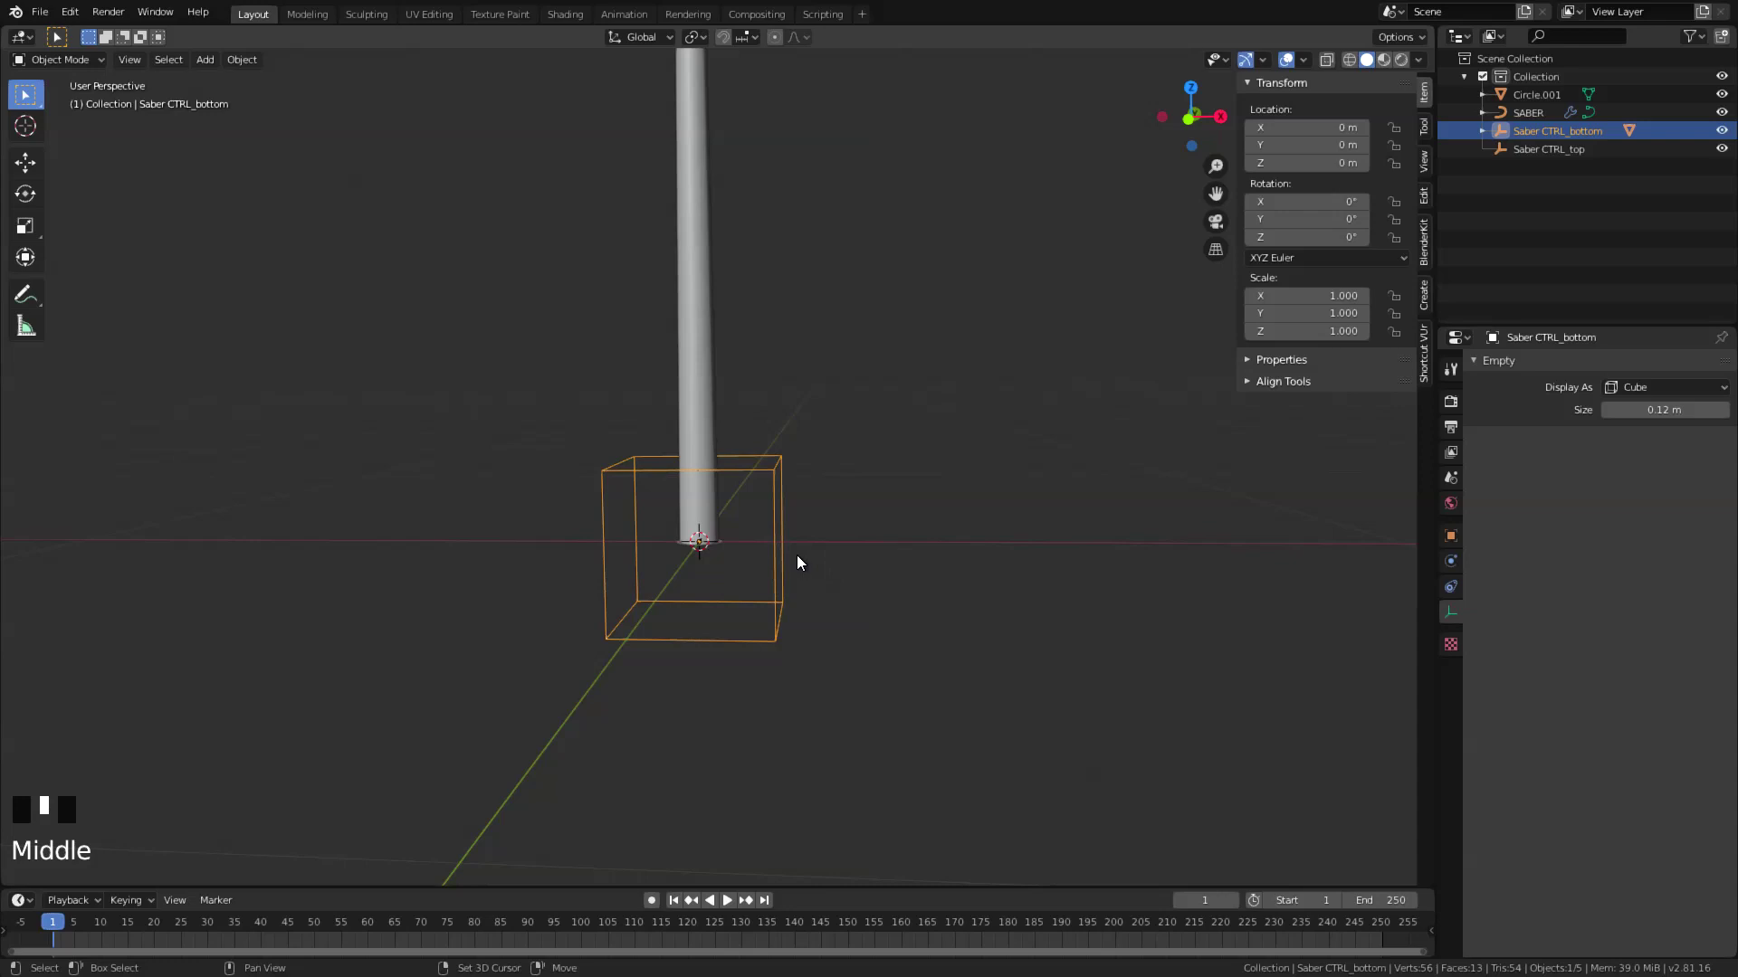
Add another mesh circle at the saber's base for the hilt and scale it in Edit Mode to about 0.095 m across.
key("shift+a")
mouse_move(799, 561)
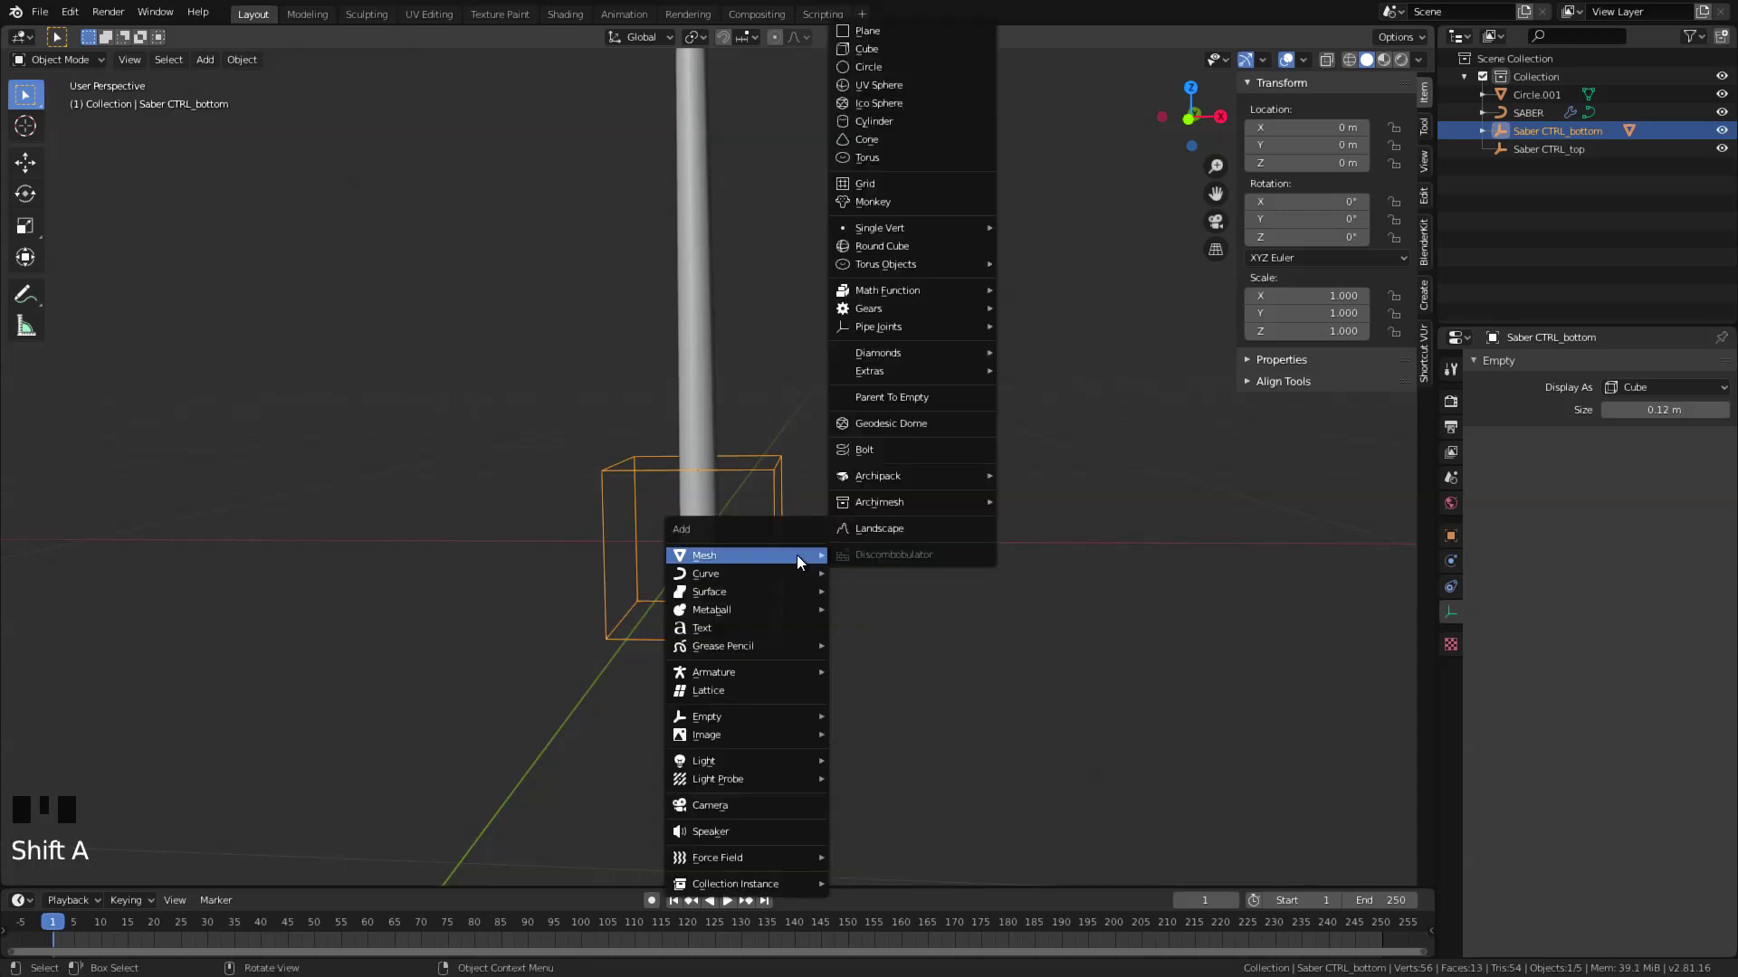
left_click(883, 66)
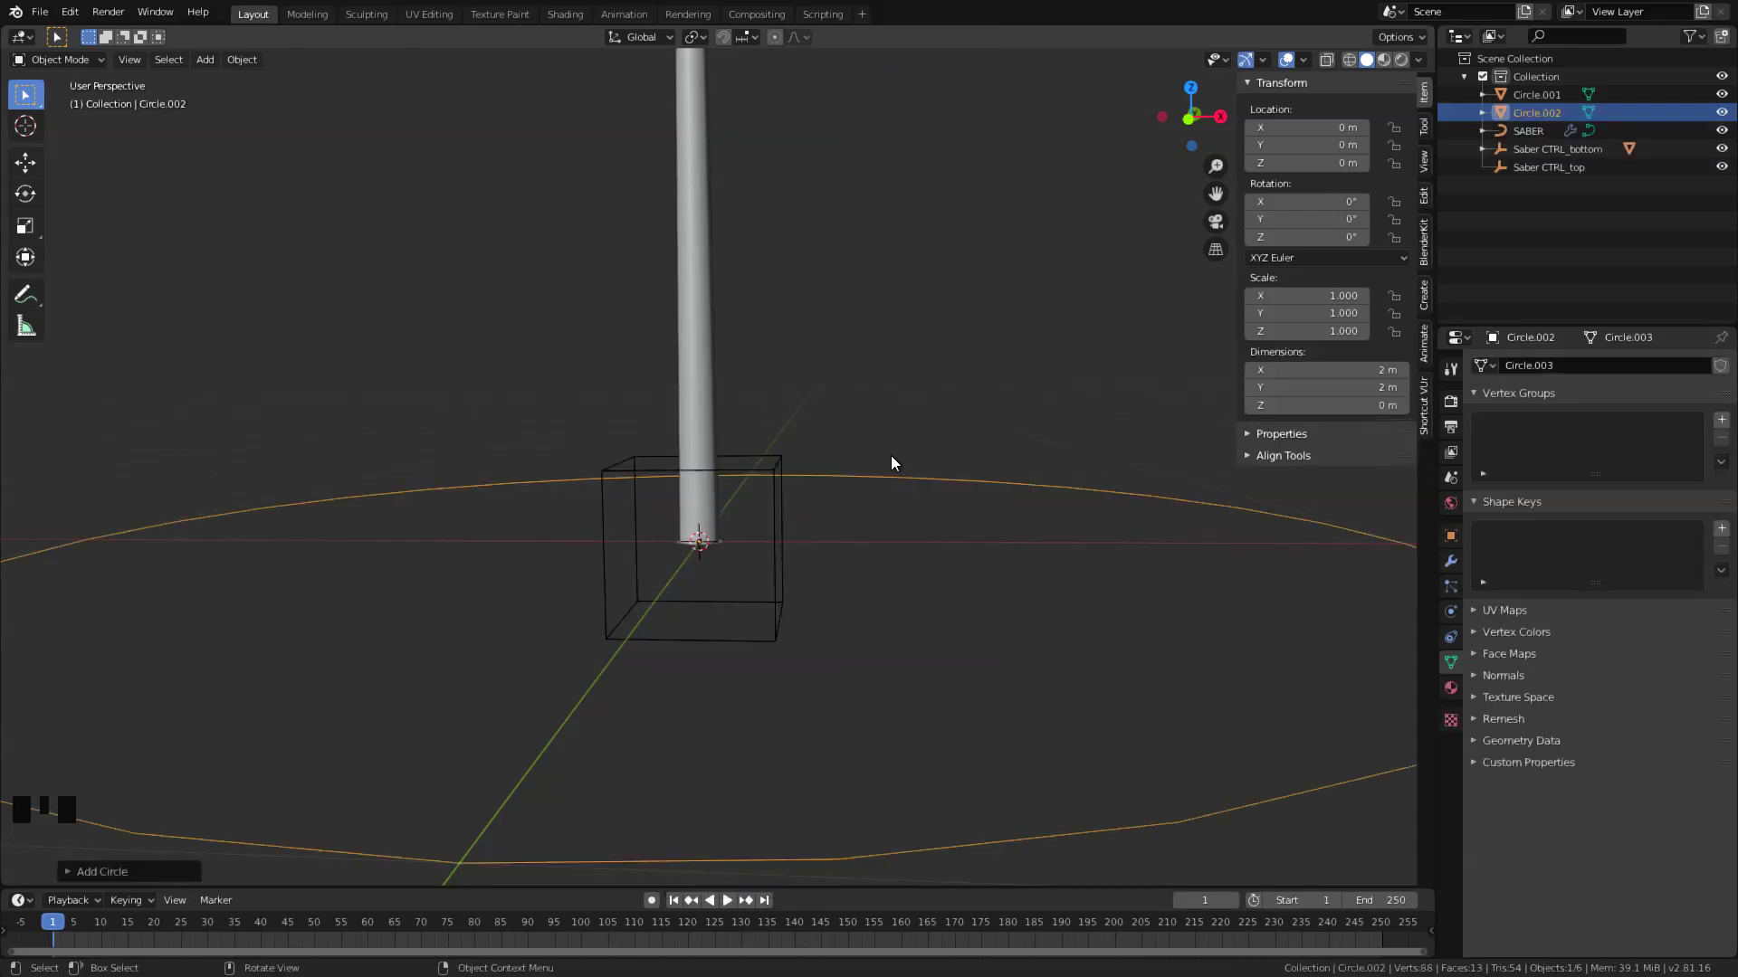
scroll(856, 463, "down", 2)
middle_click_drag(854, 474, 811, 504)
key("Tab")
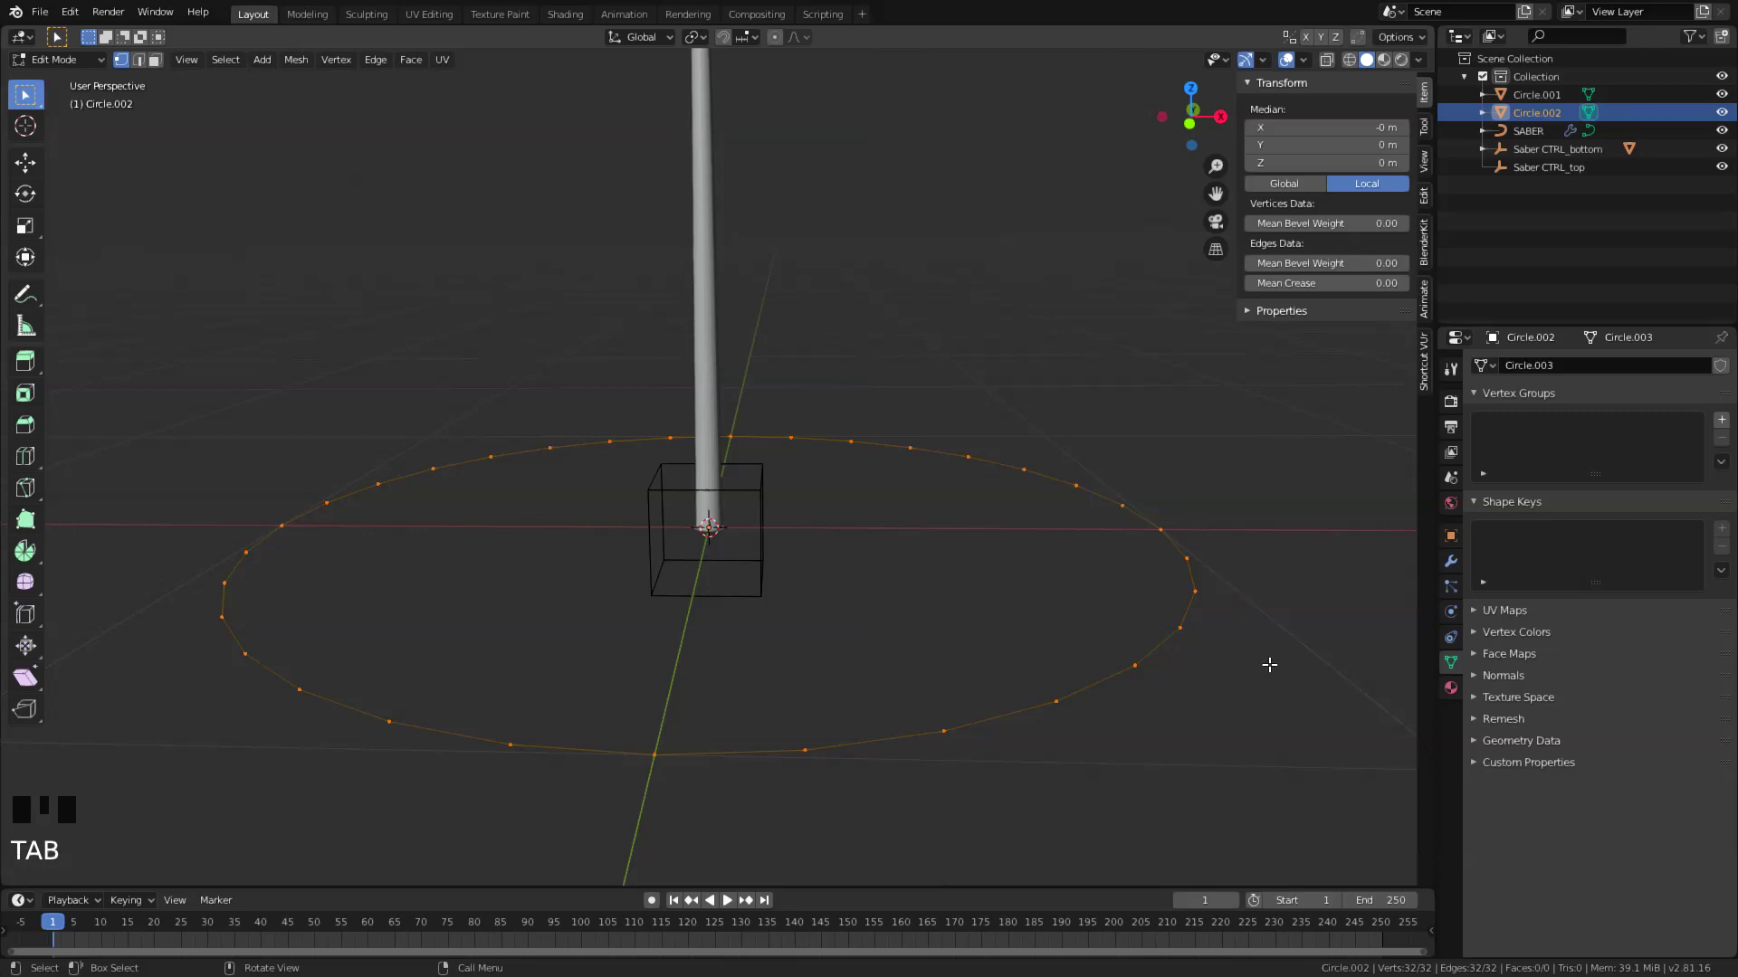
key("s")
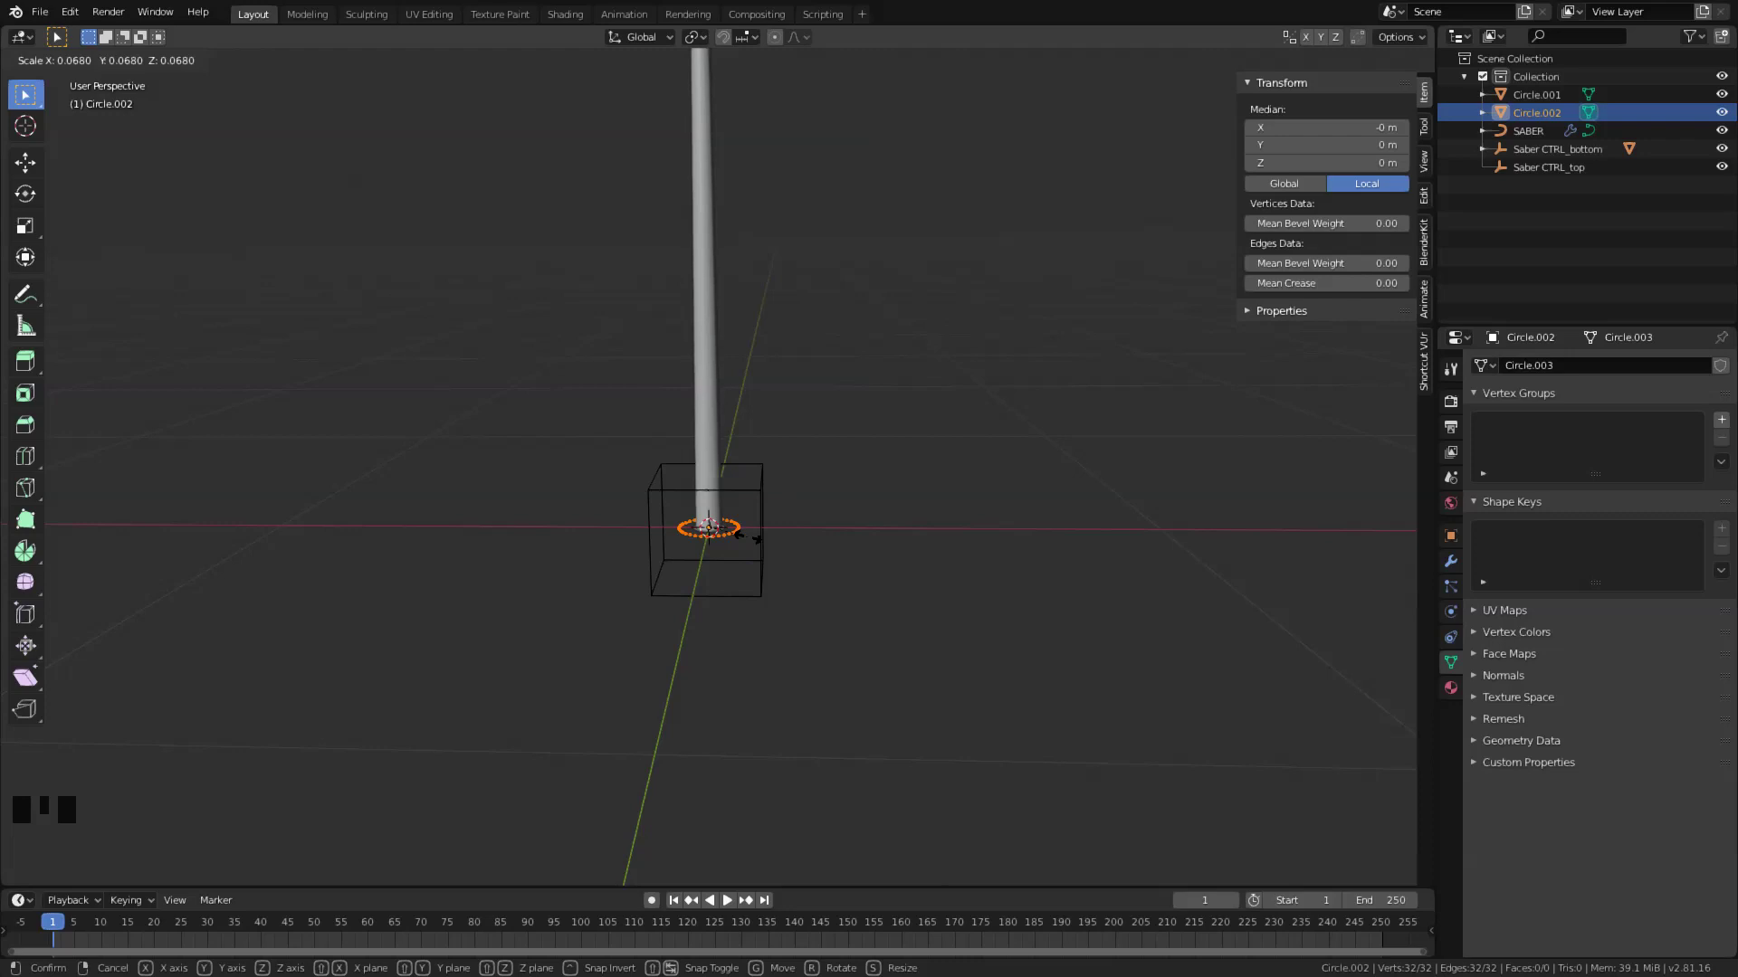
left_click(749, 537)
Extrude the circle downward into a hilt and shape it with loop cuts, bevels and scaling into a narrow grip between two wider collars.
scroll(769, 561, "up", 4)
key("KP_1")
key("e")
middle_click_drag(847, 565, 861, 380, "shift")
key("ctrl+r")
key("ctrl+b")
key("s")
key("z")
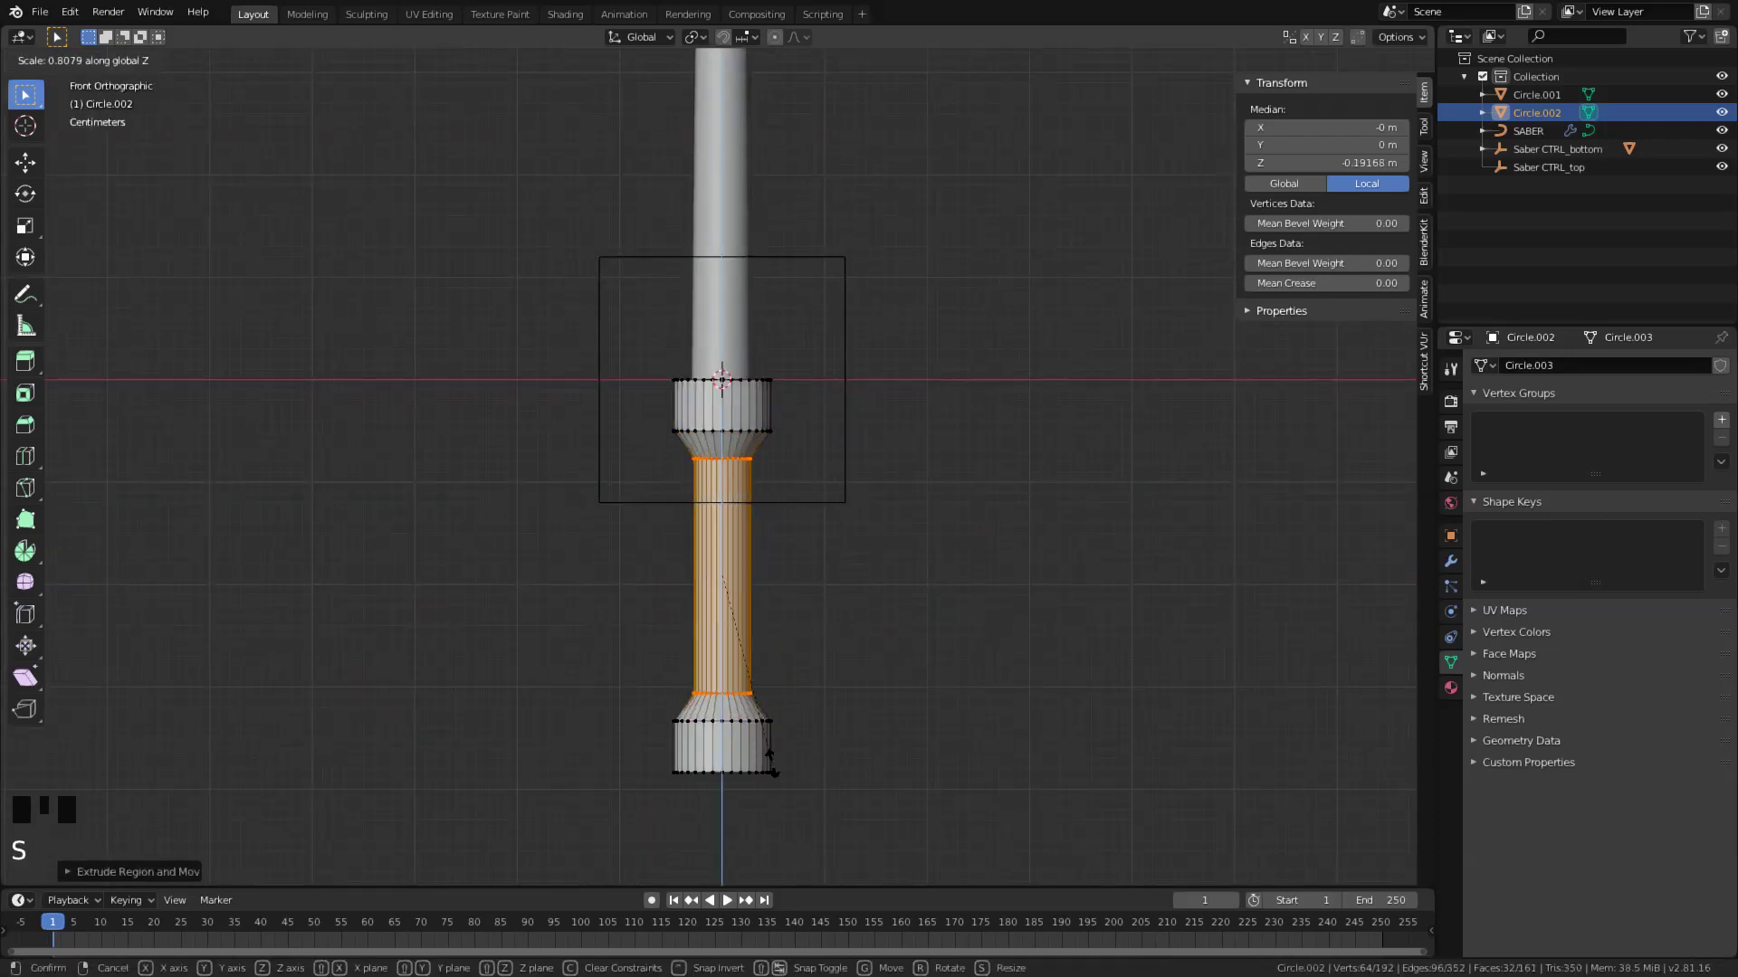
left_click(772, 765)
Bevel the hilt's edge loops around the upper collar and grip, and extrude the open top rim.
key("2")
scroll(713, 611, "up", 4)
left_click(742, 306, "alt")
key("ctrl+b")
left_click(742, 204, "alt")
key("ctrl+b")
left_click(1023, 279)
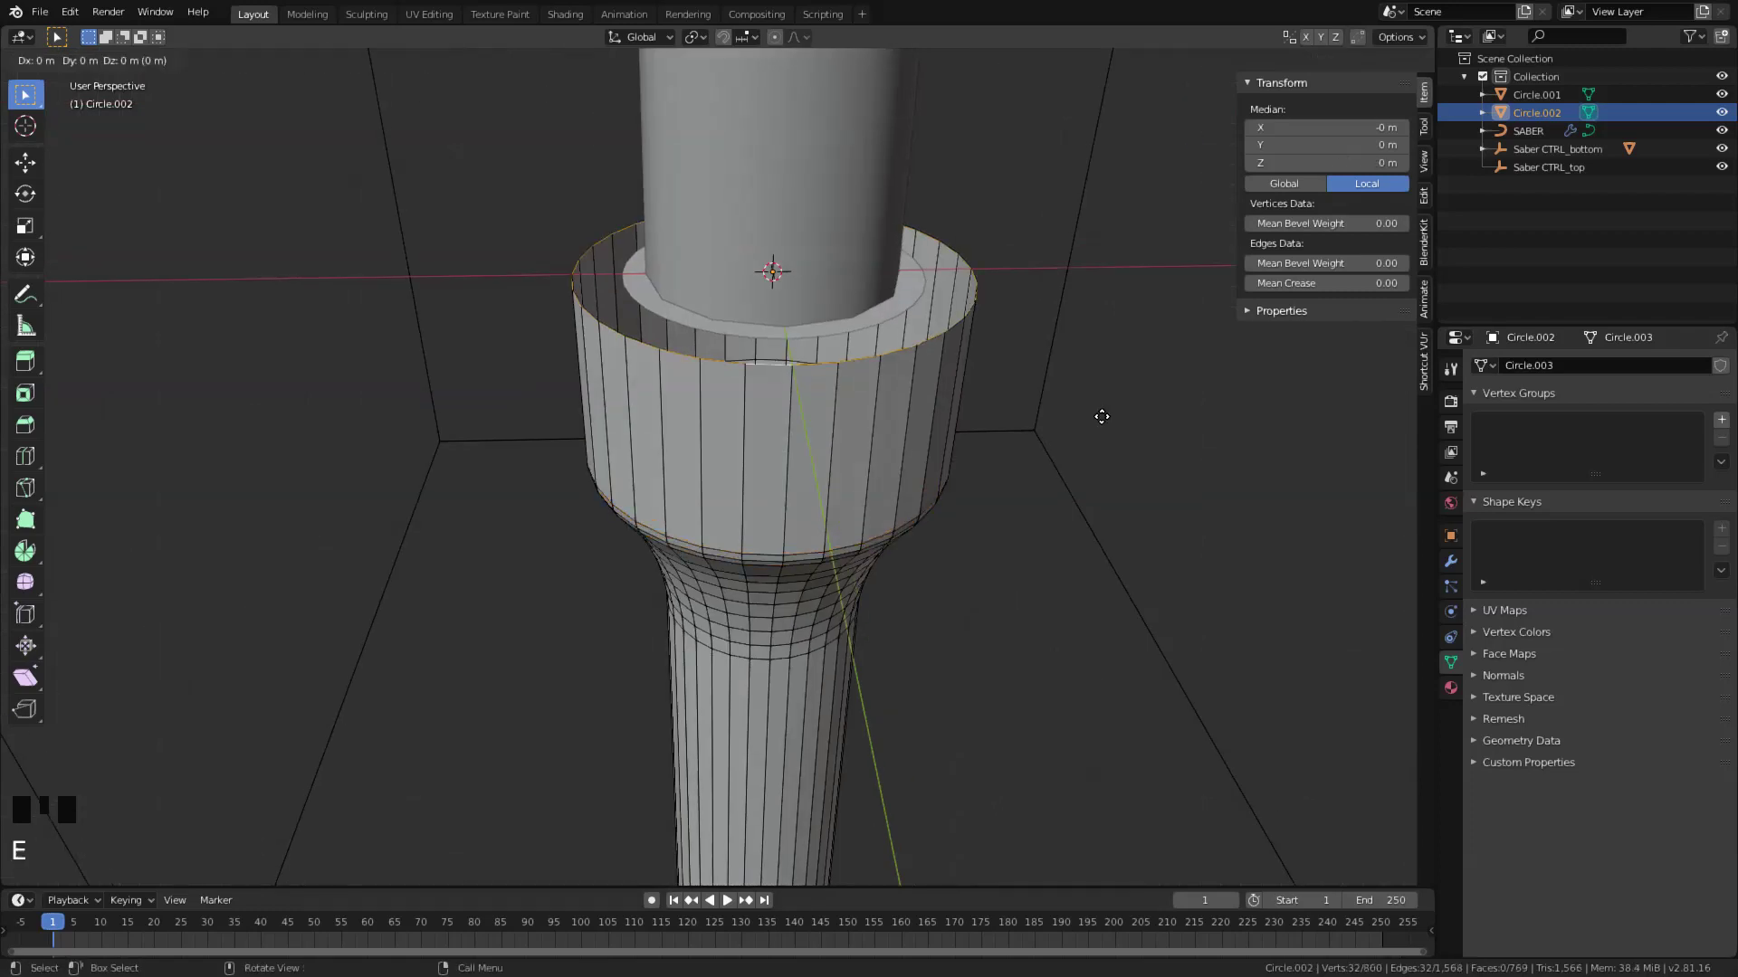
key("i")
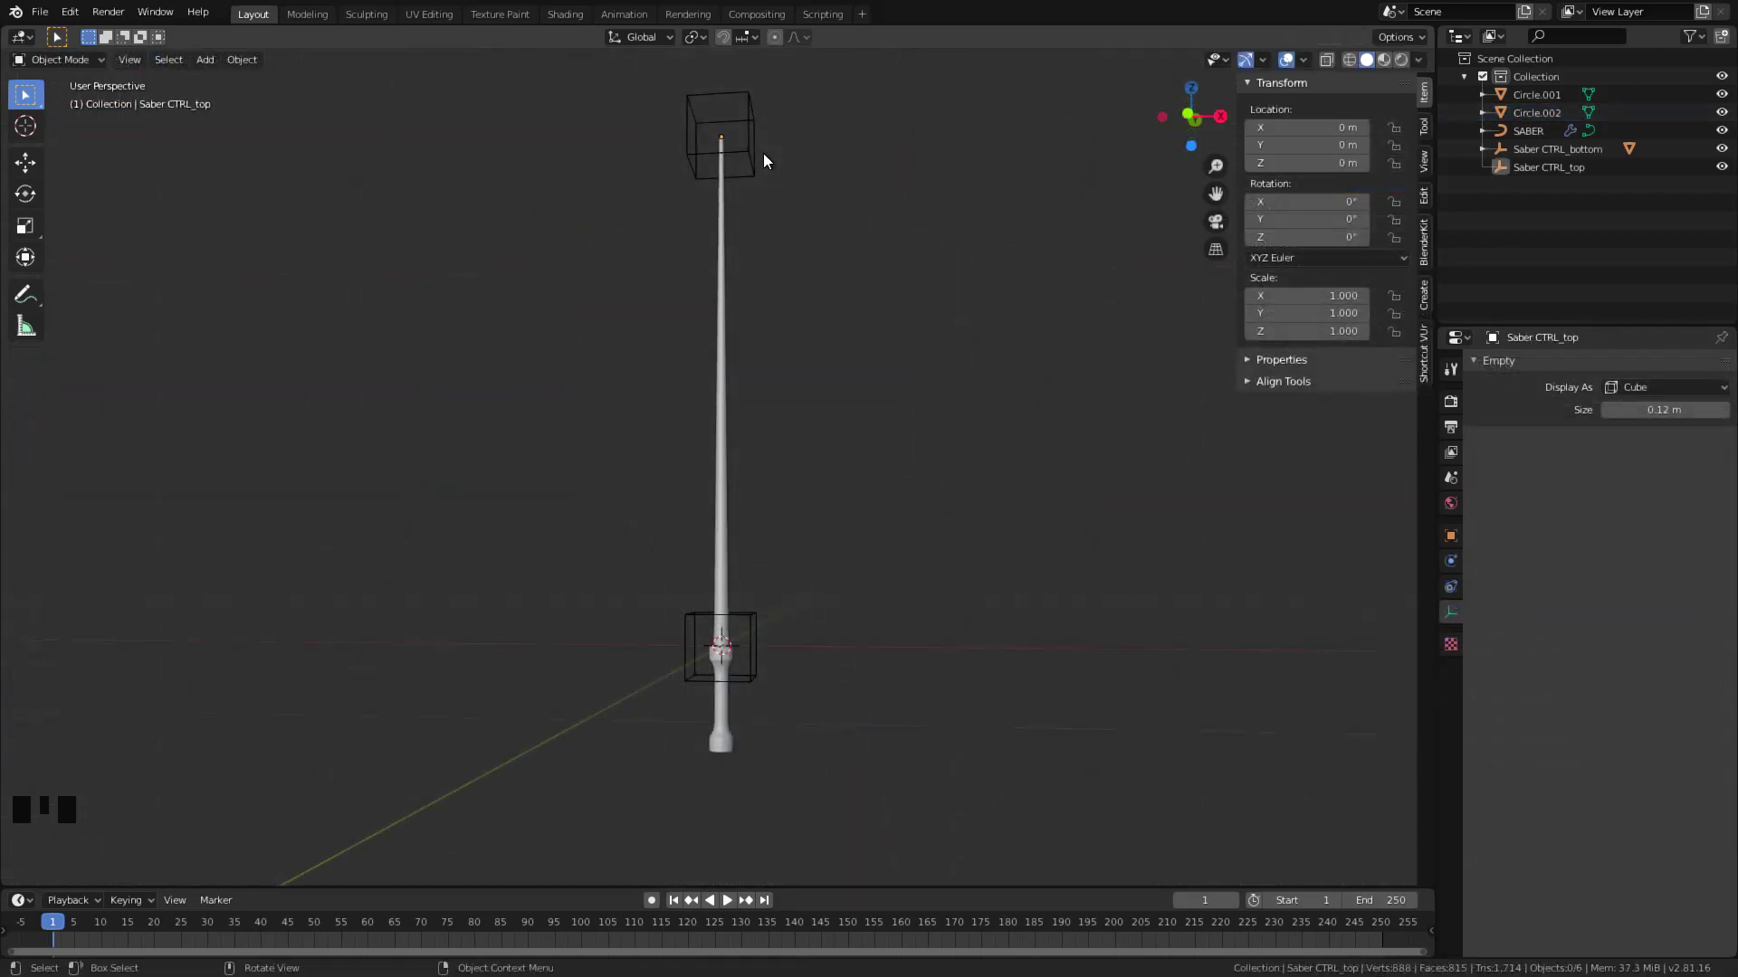
Parent both Saber CTRL empties to the hilt with the Object option.
left_click(750, 159)
left_click(757, 613, "shift")
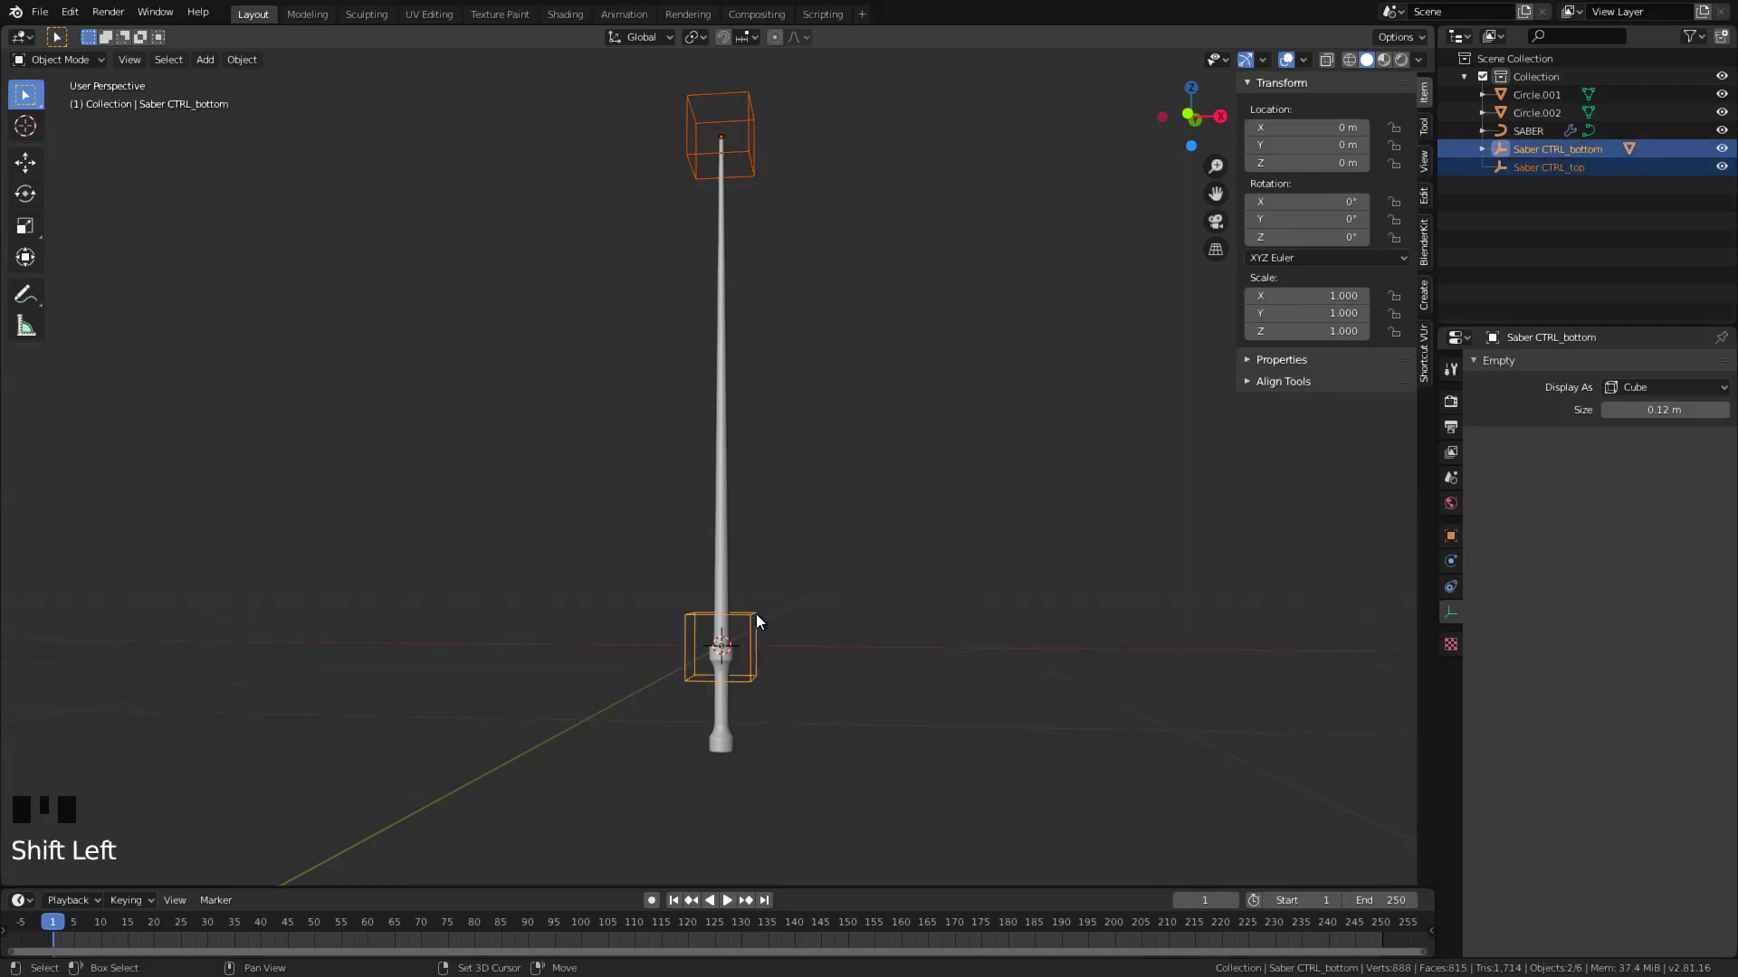
left_click(732, 748, "shift")
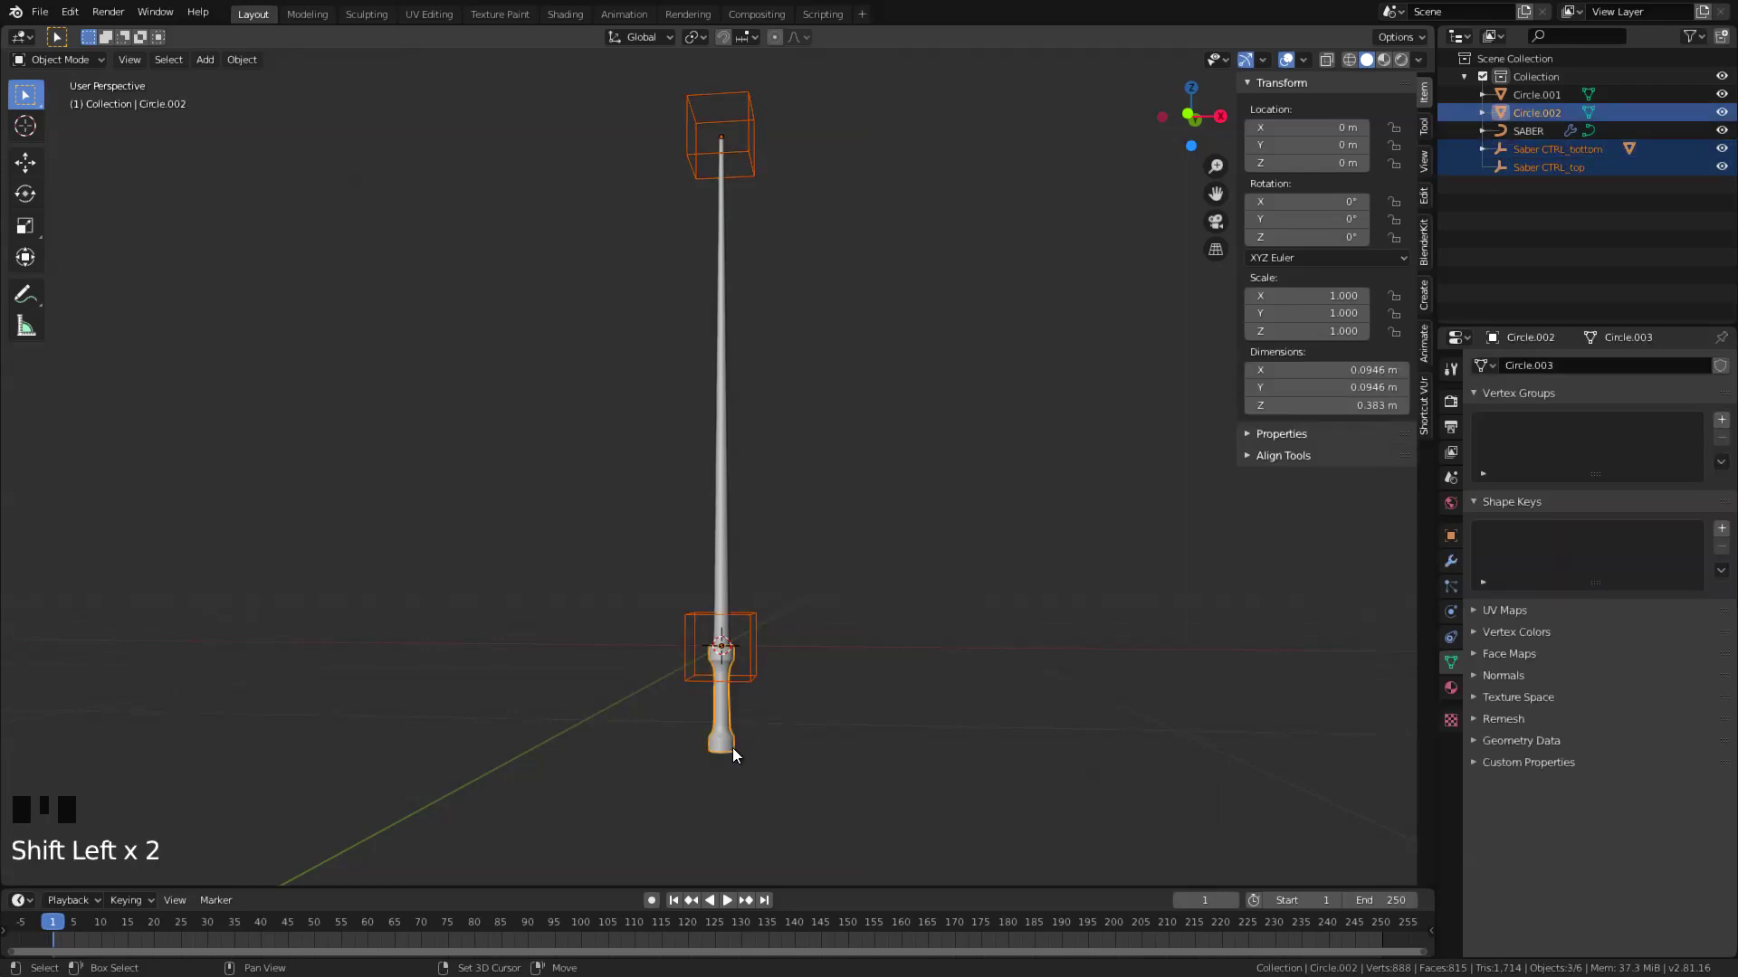
left_click(749, 110)
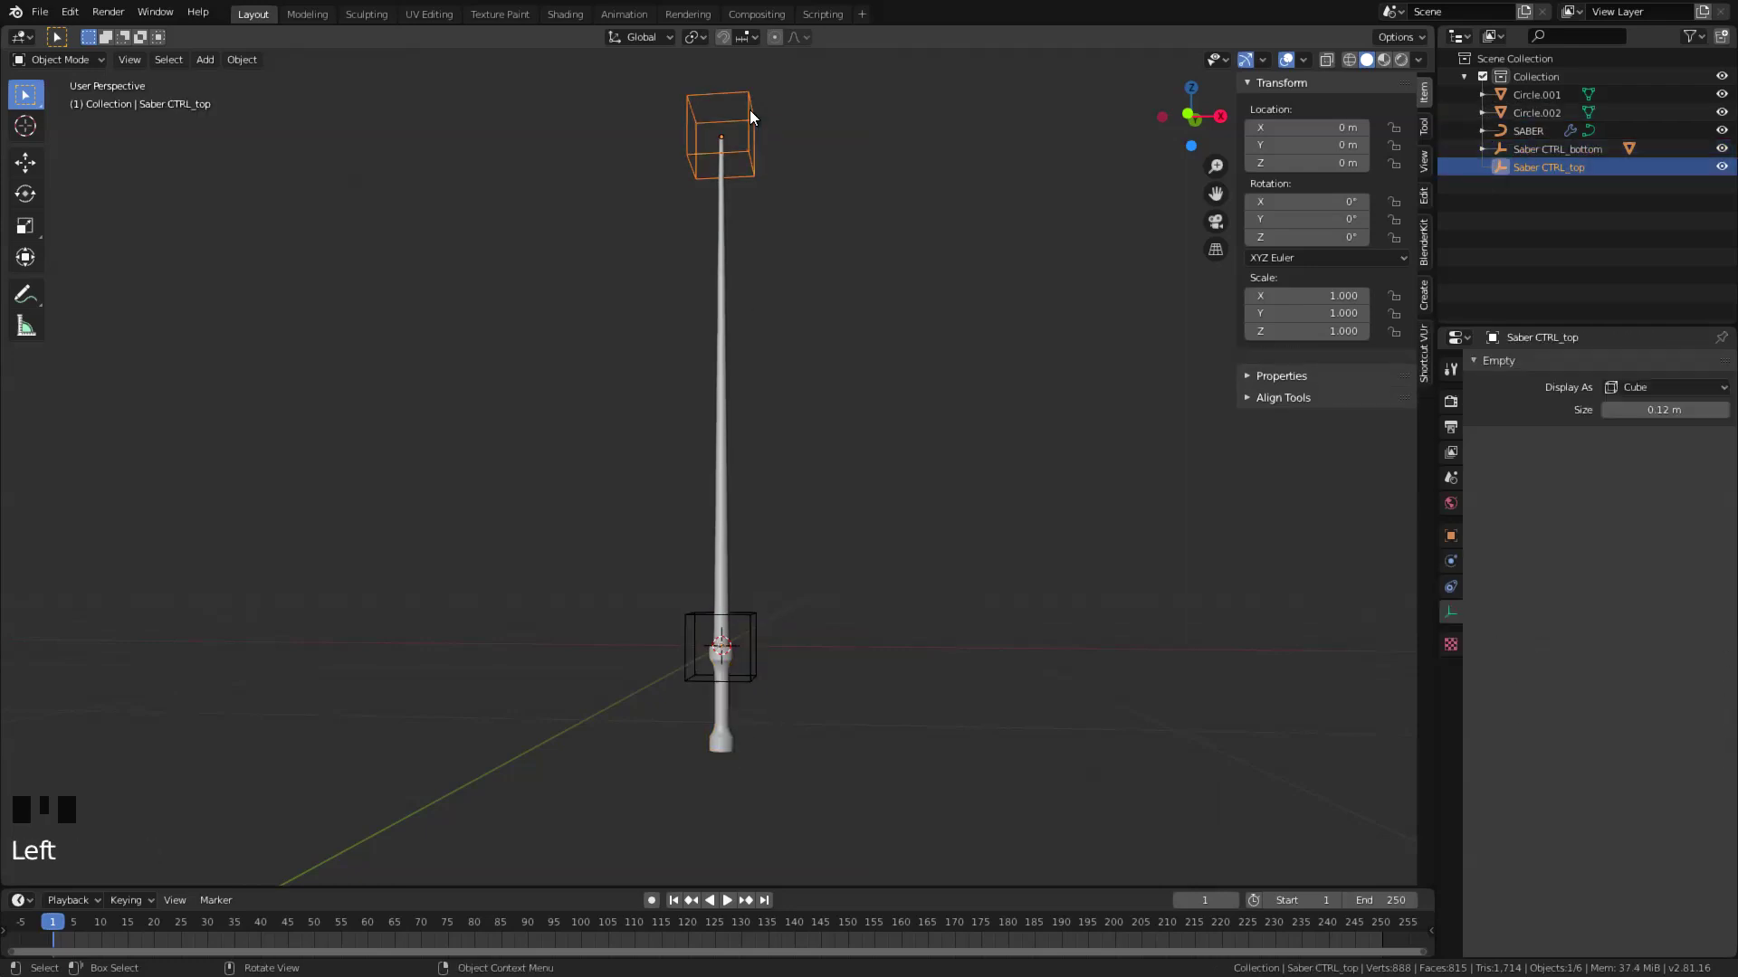
left_click(752, 611, "shift")
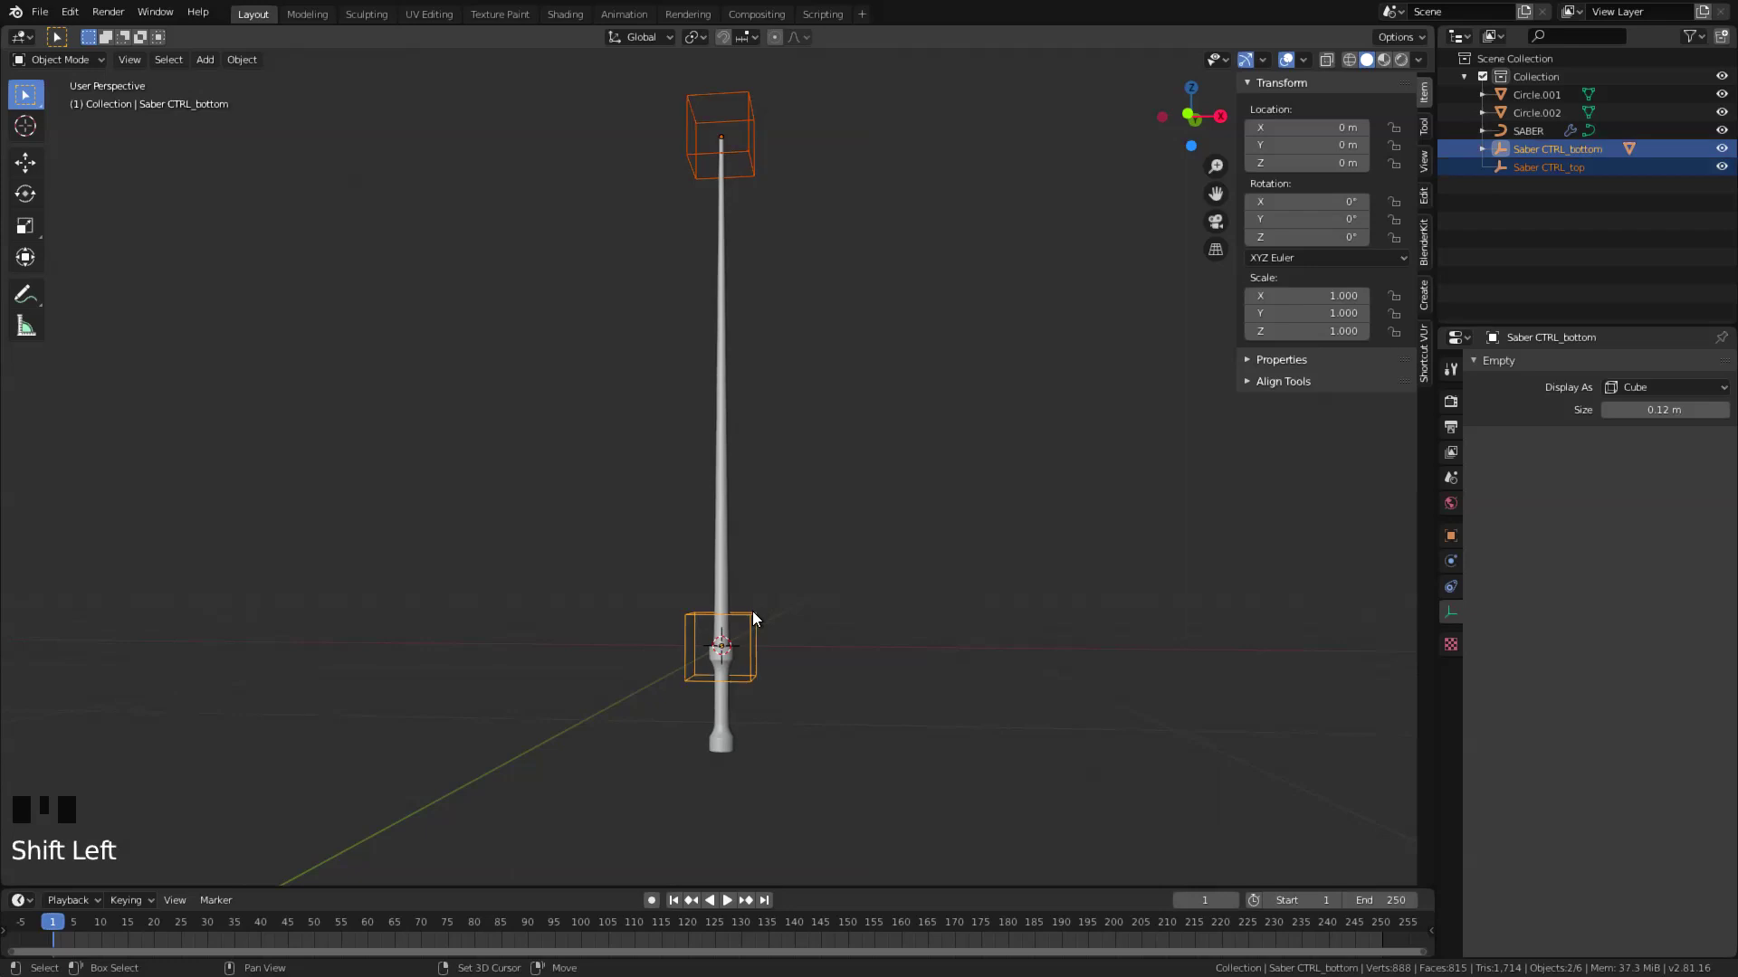
left_click(733, 740, "shift")
key("ctrl+p")
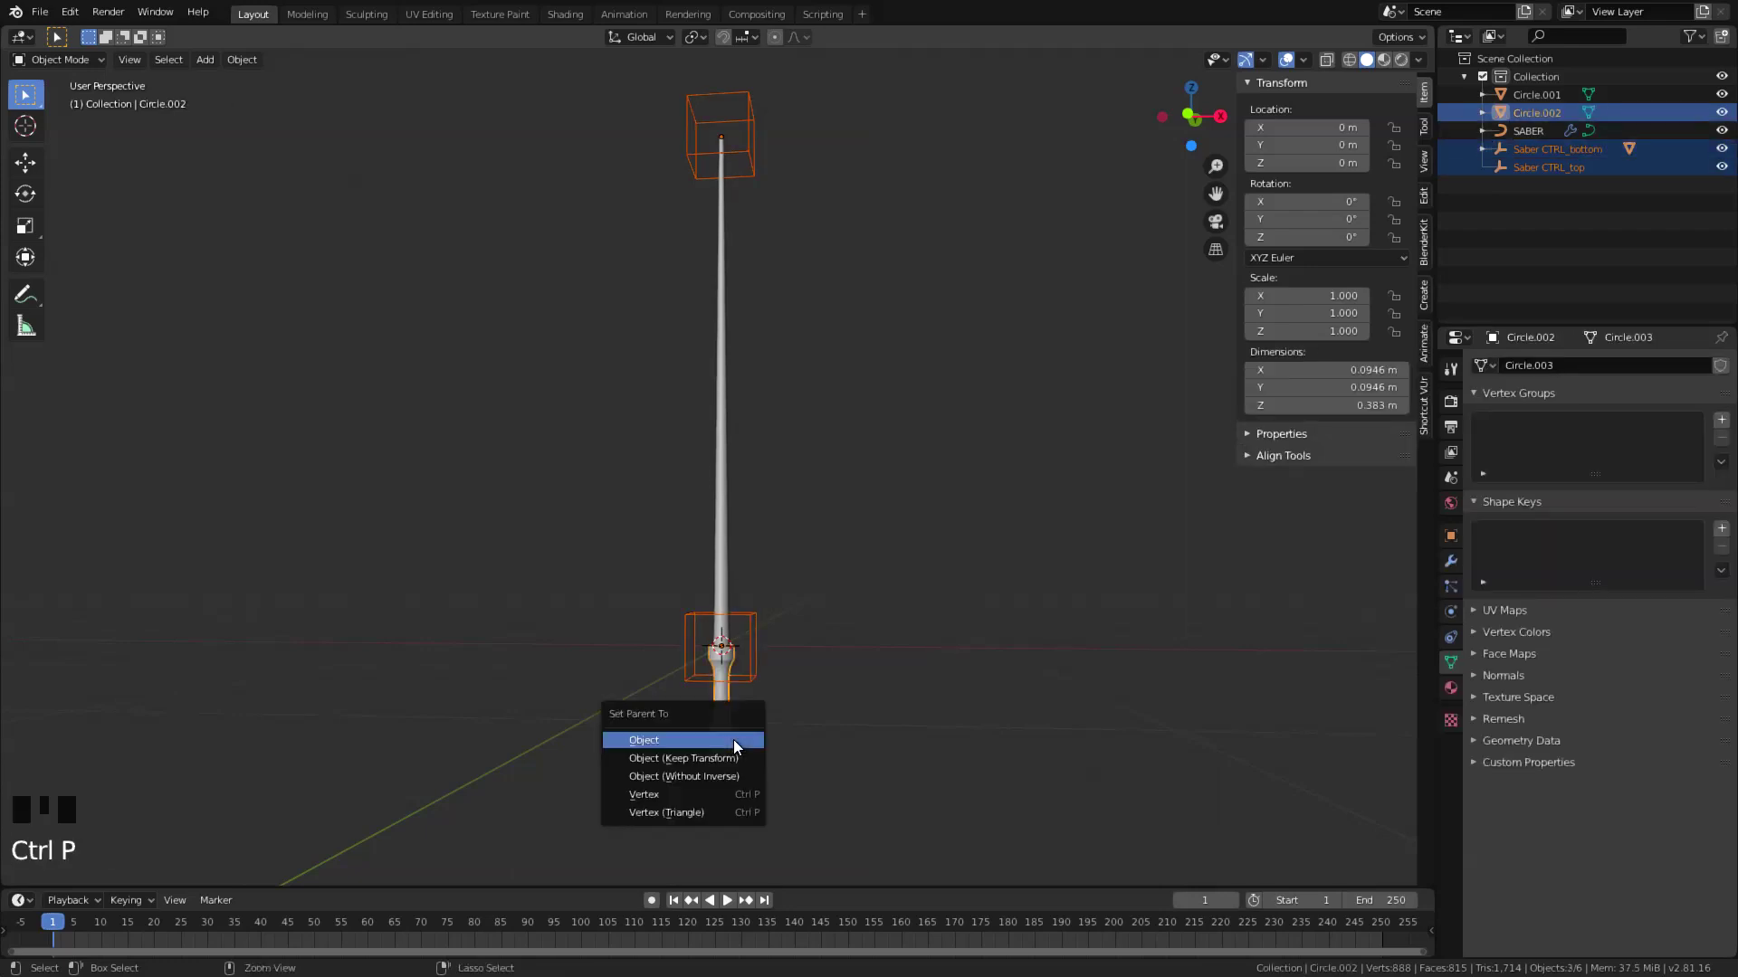
left_click(733, 741)
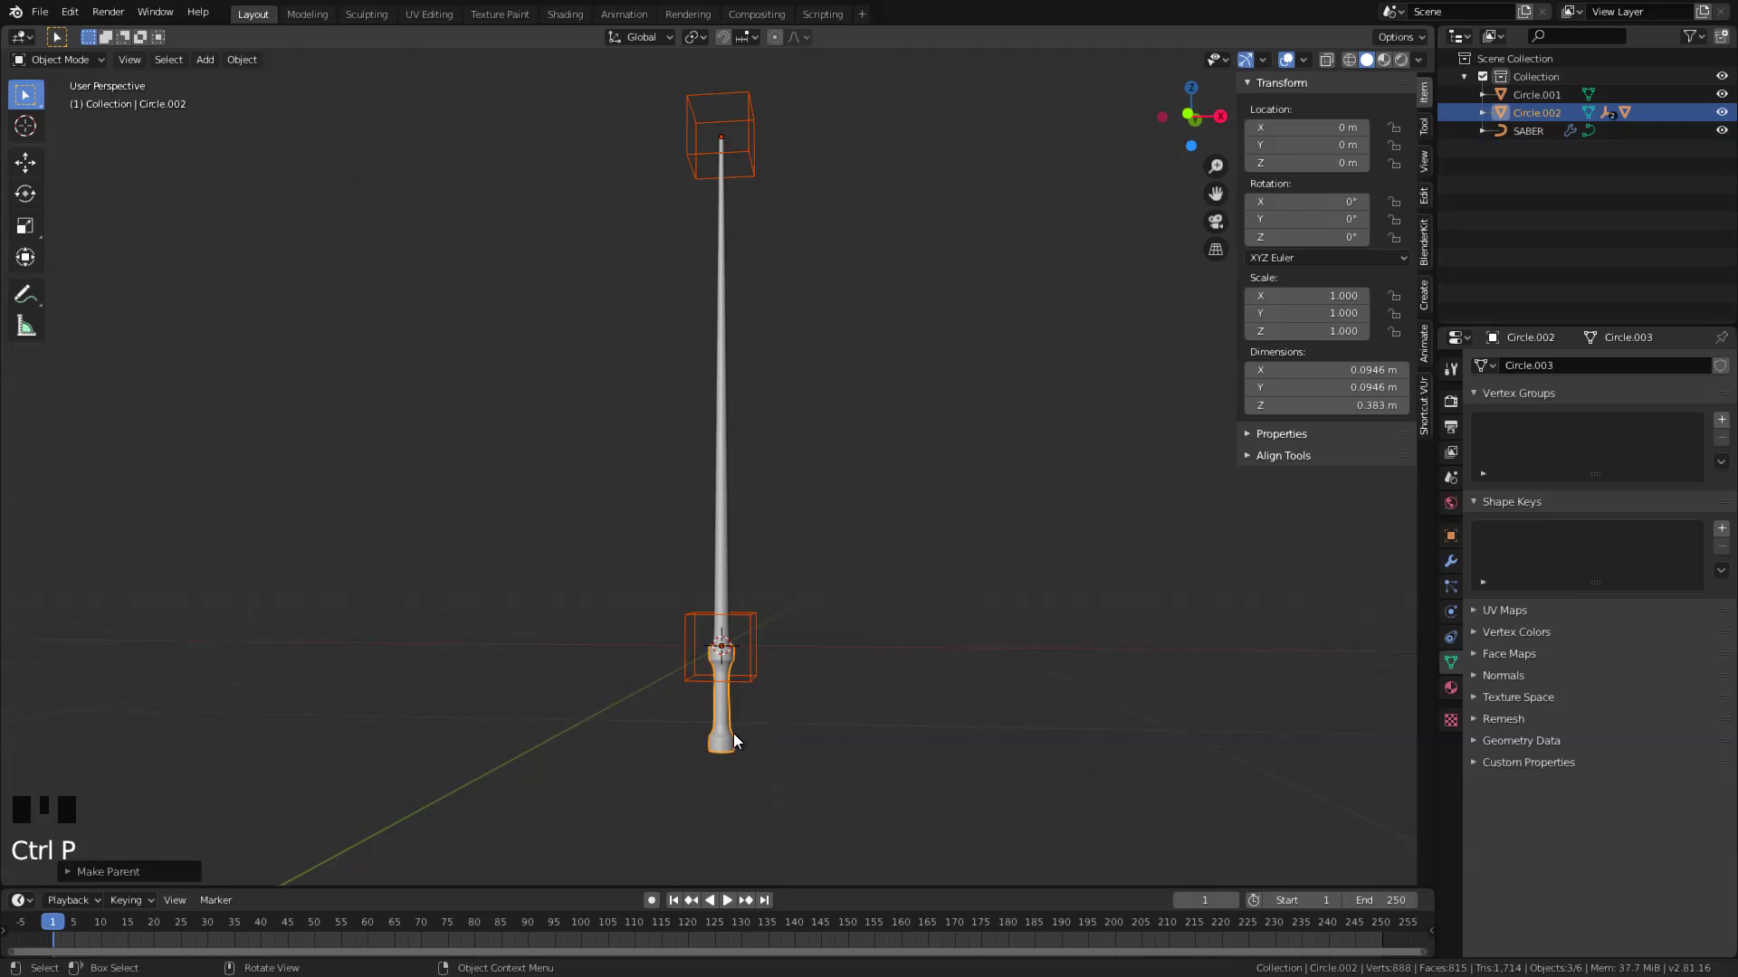
Test the rig by moving the hilt with its child empties, and cancel the move.
left_click(733, 735)
key("g")
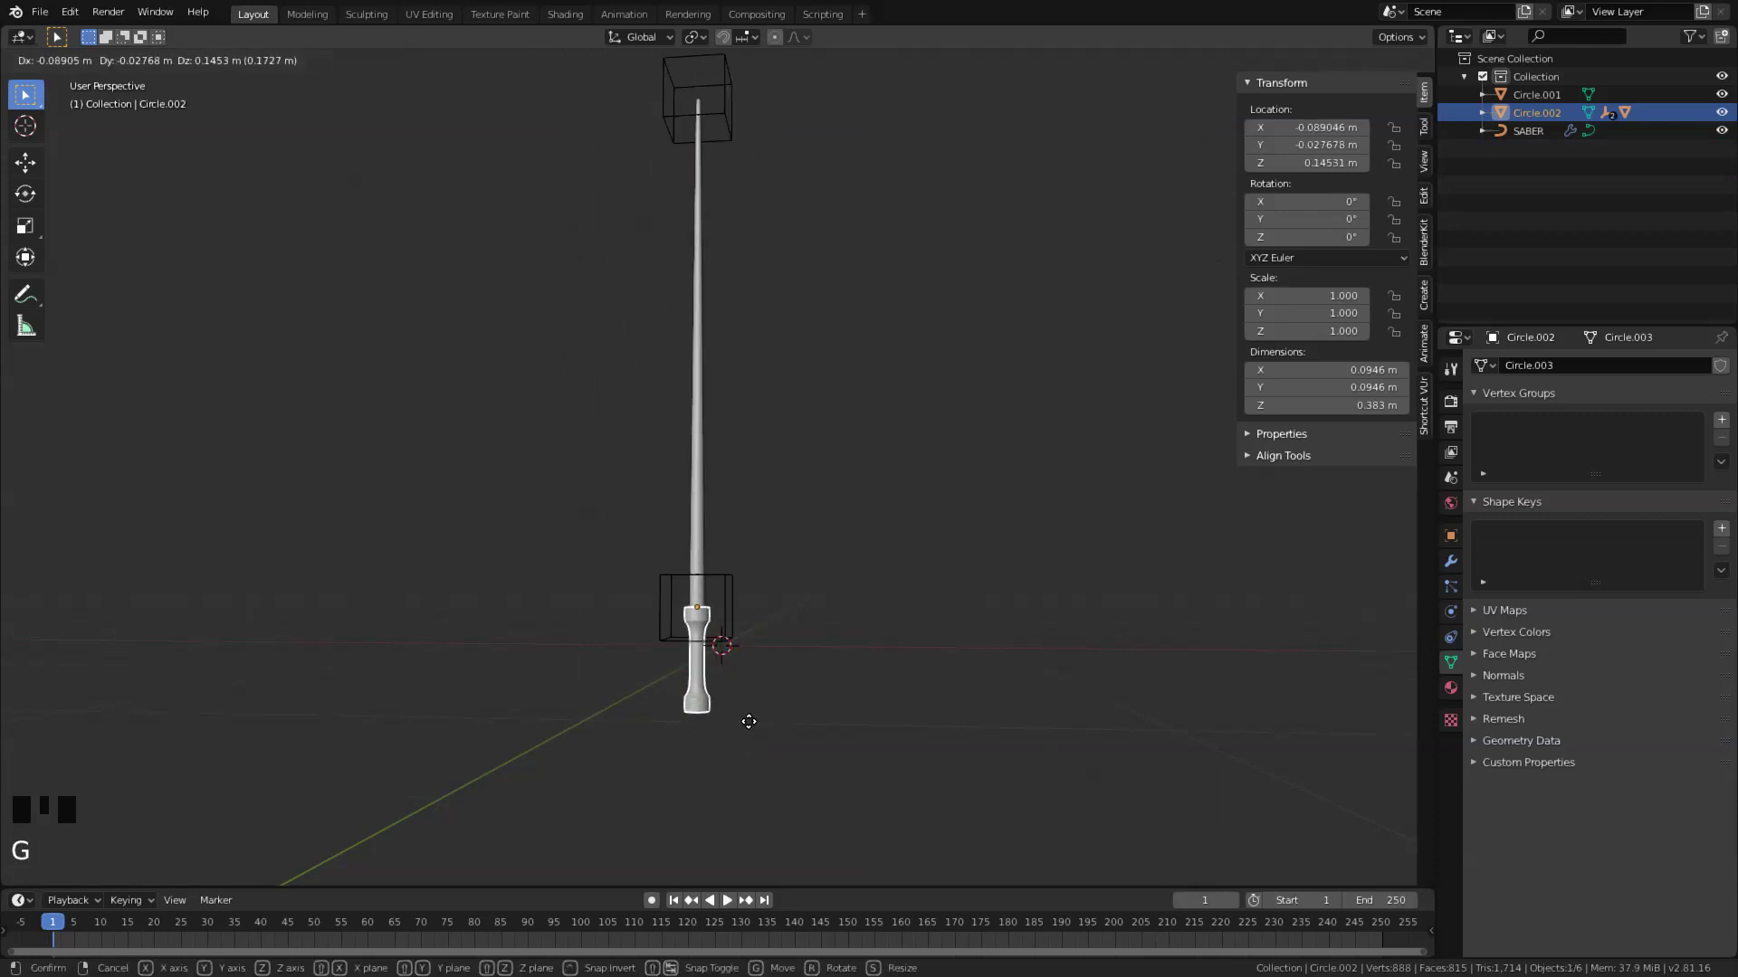
right_click(725, 685)
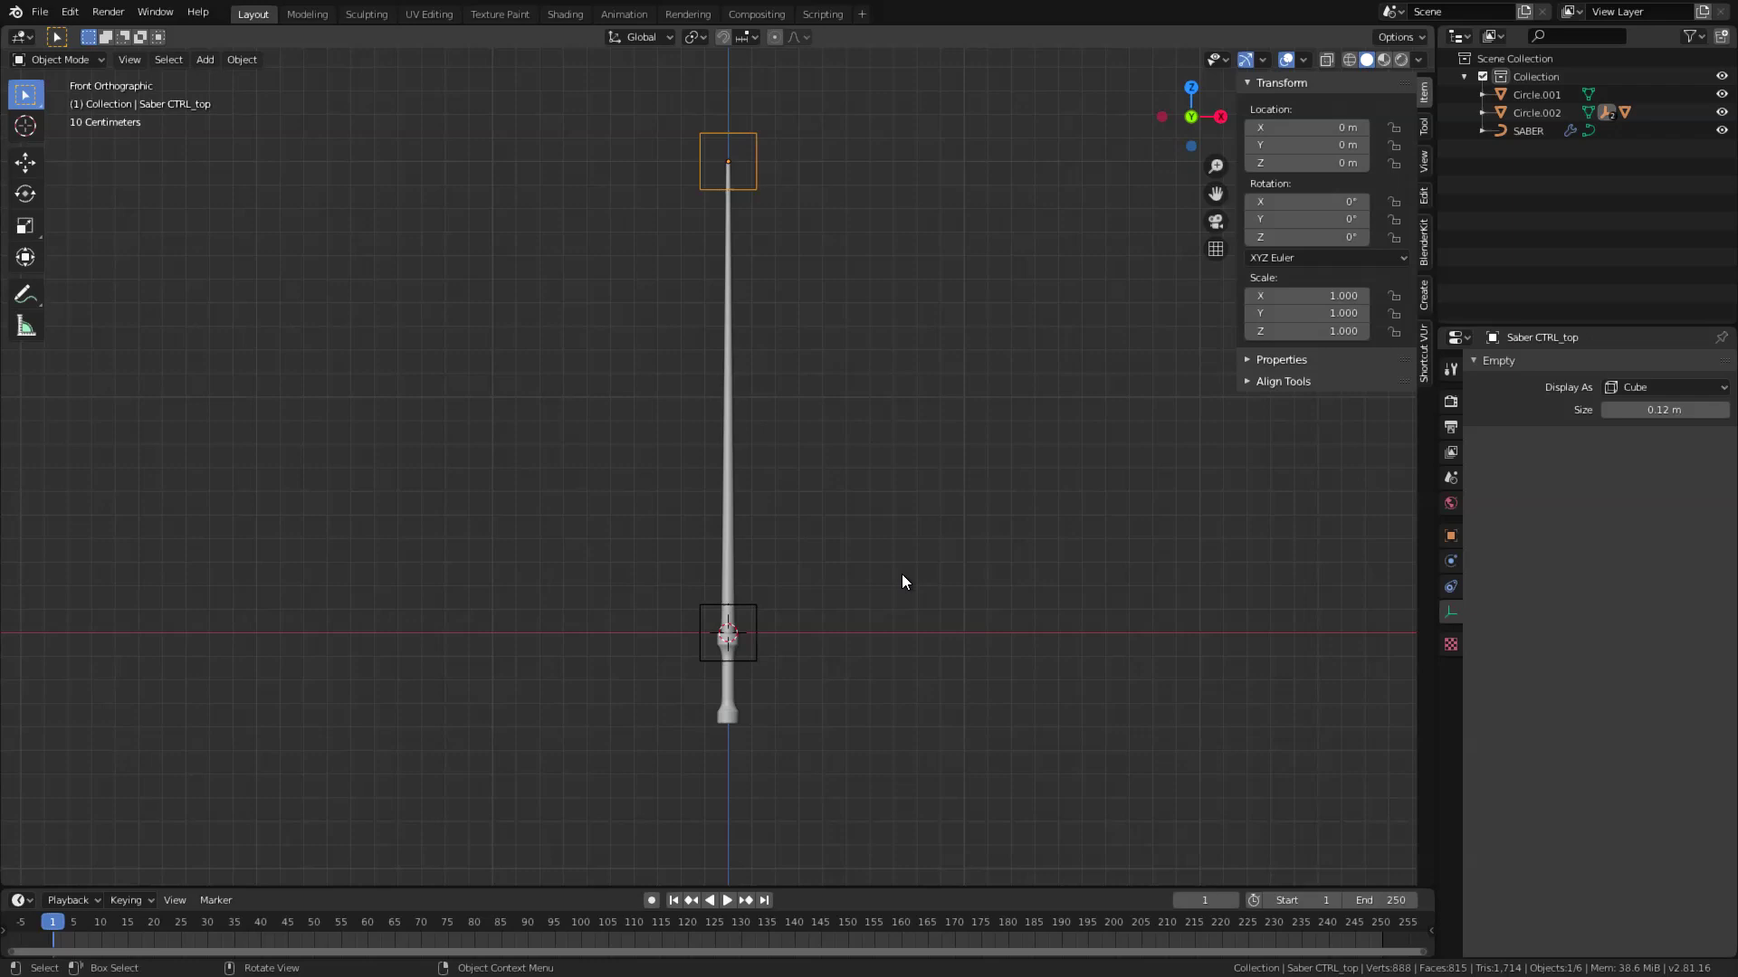
Add a Wave modifier to the SABER curve below its two collapsed Hook modifiers.
left_click(724, 459)
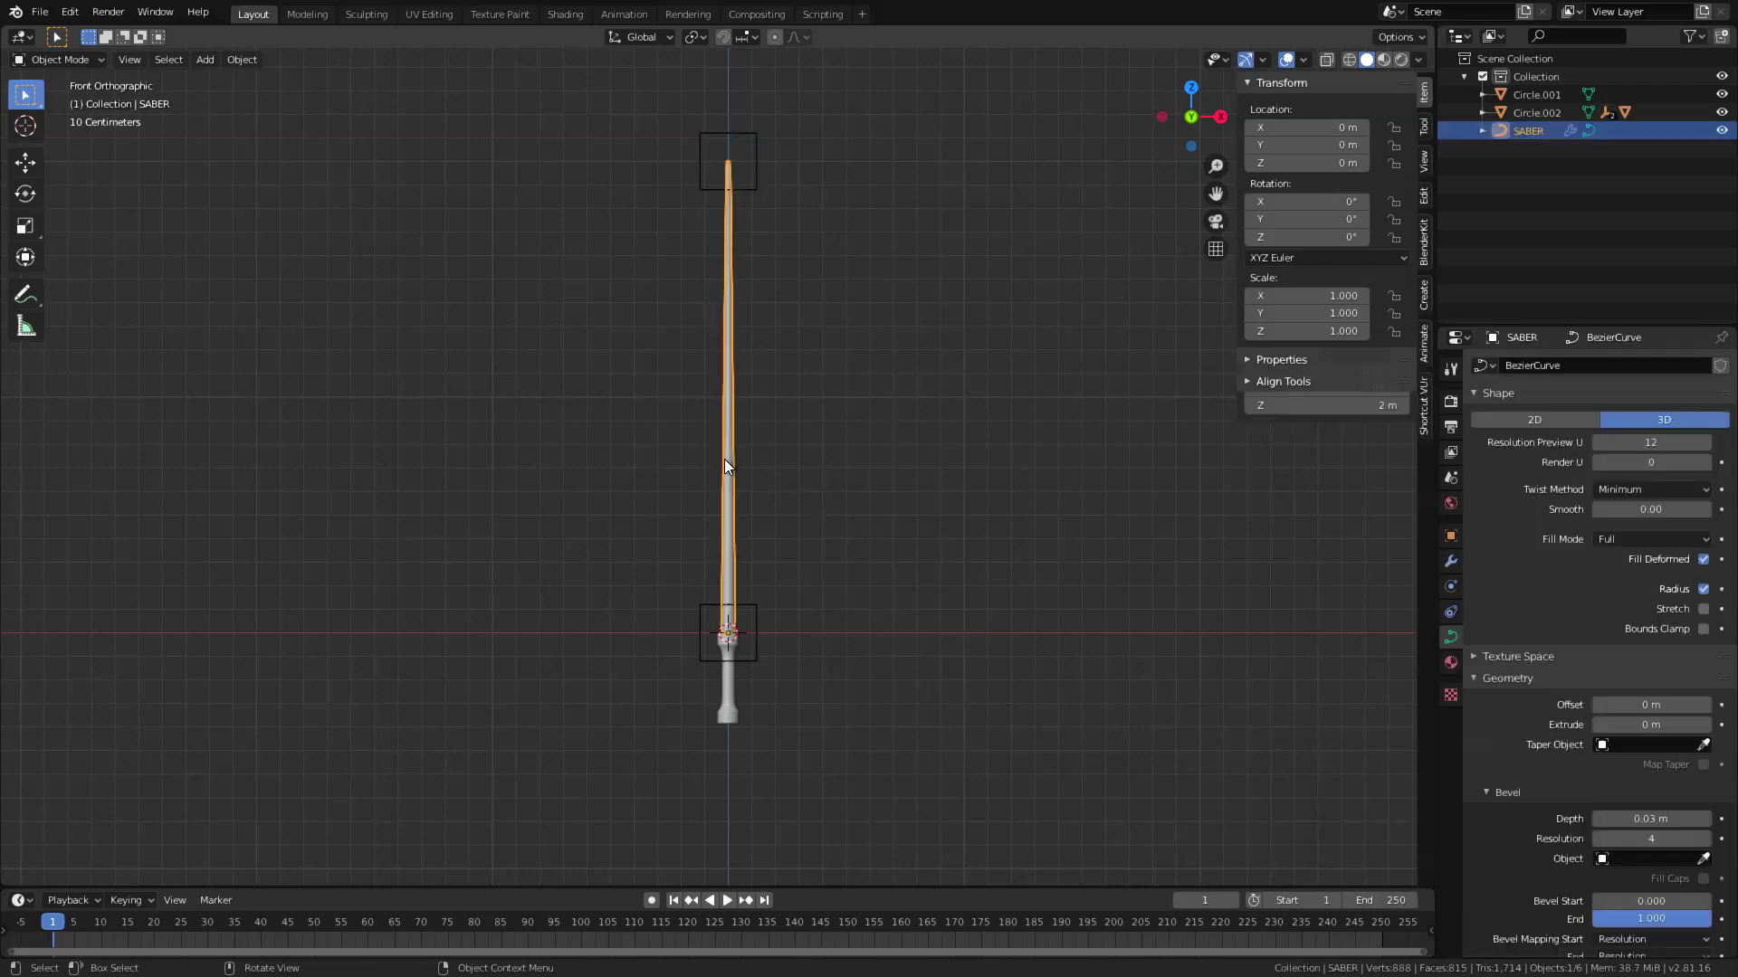
left_click(1450, 561)
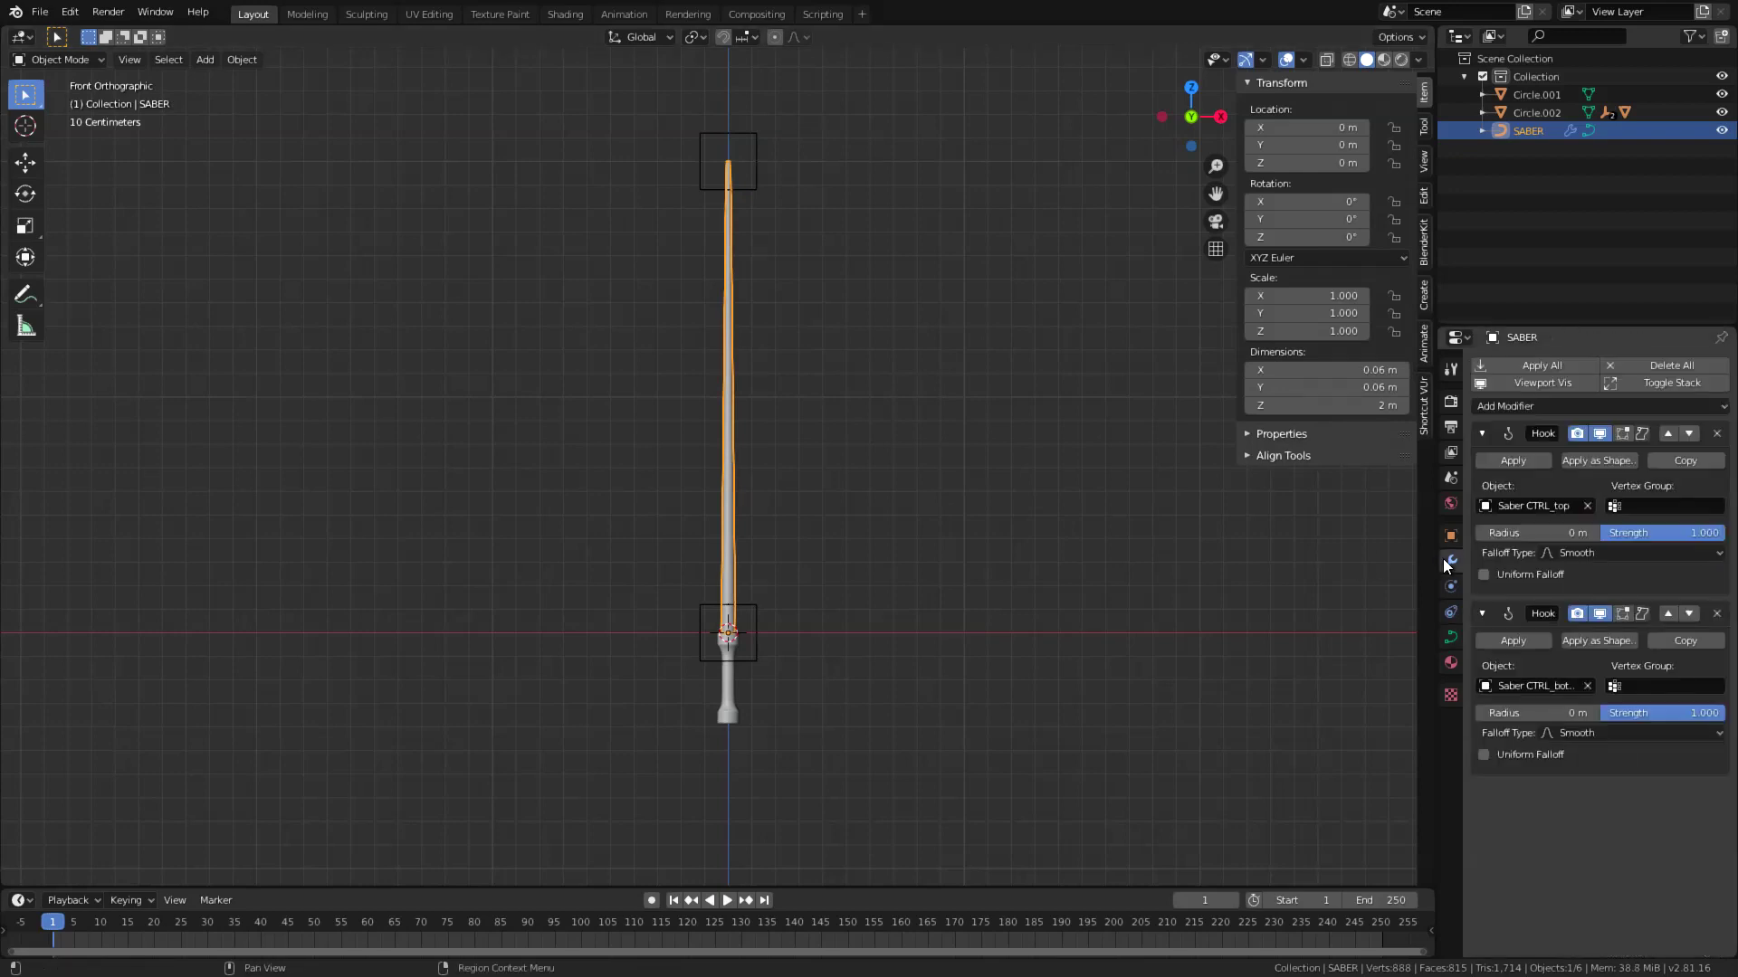
left_click(1482, 435)
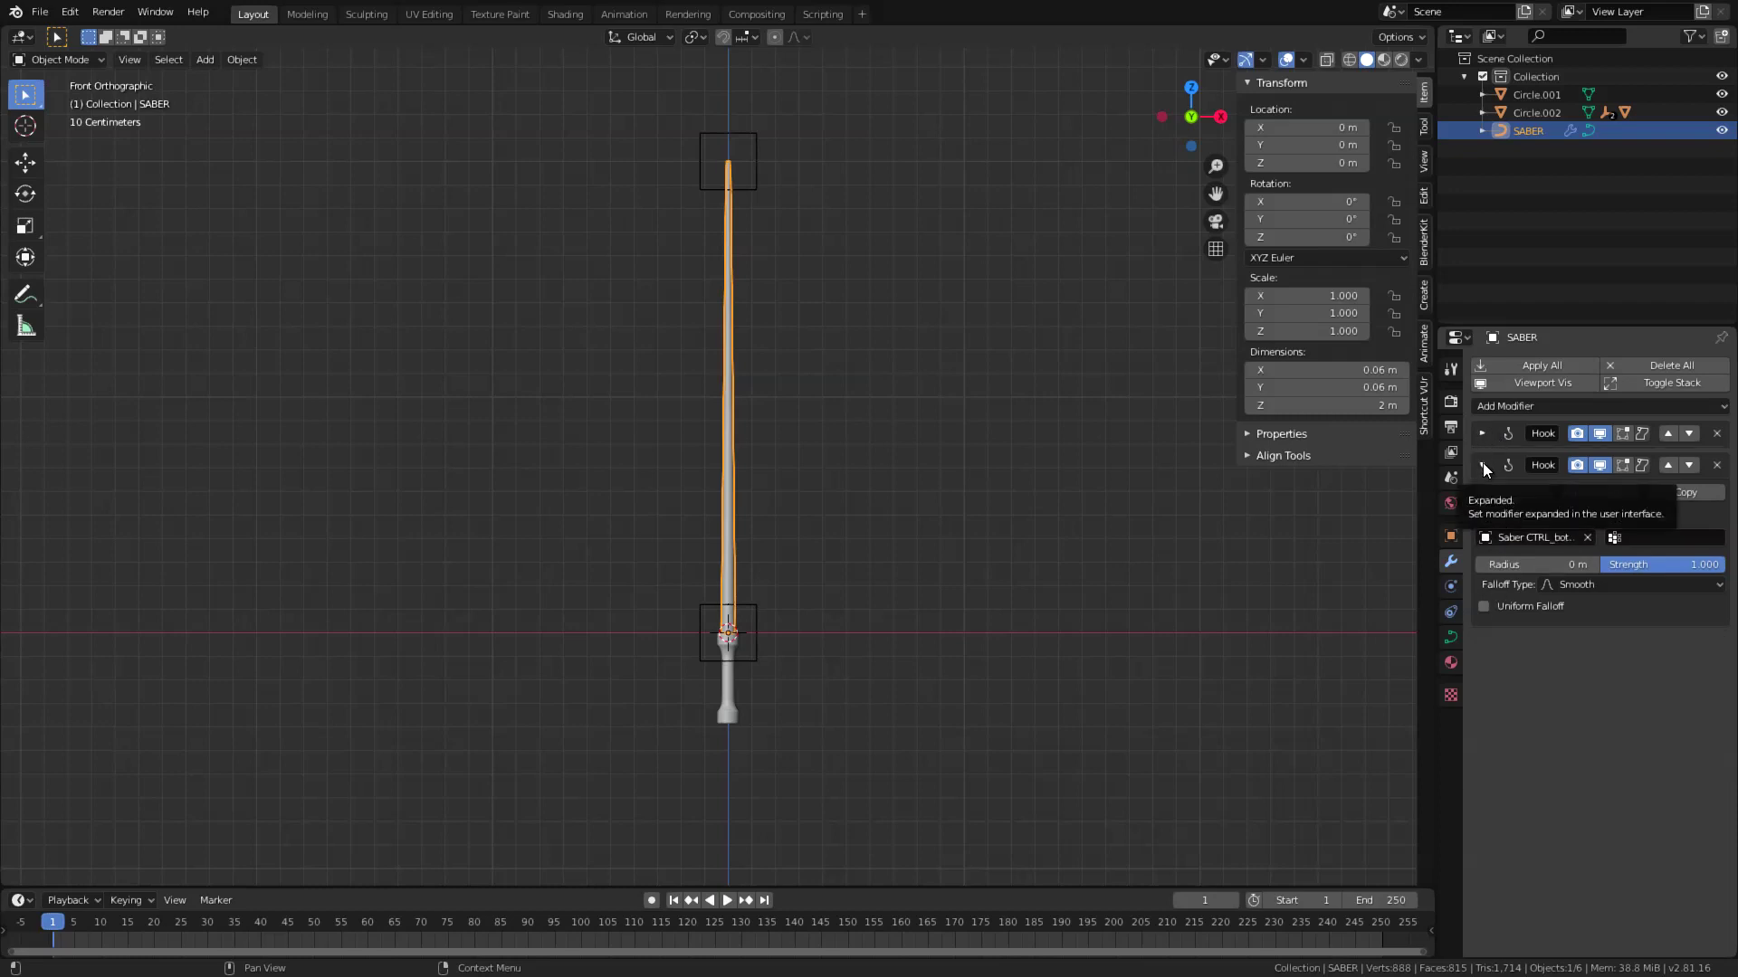
left_click(1483, 463)
left_click(1488, 406)
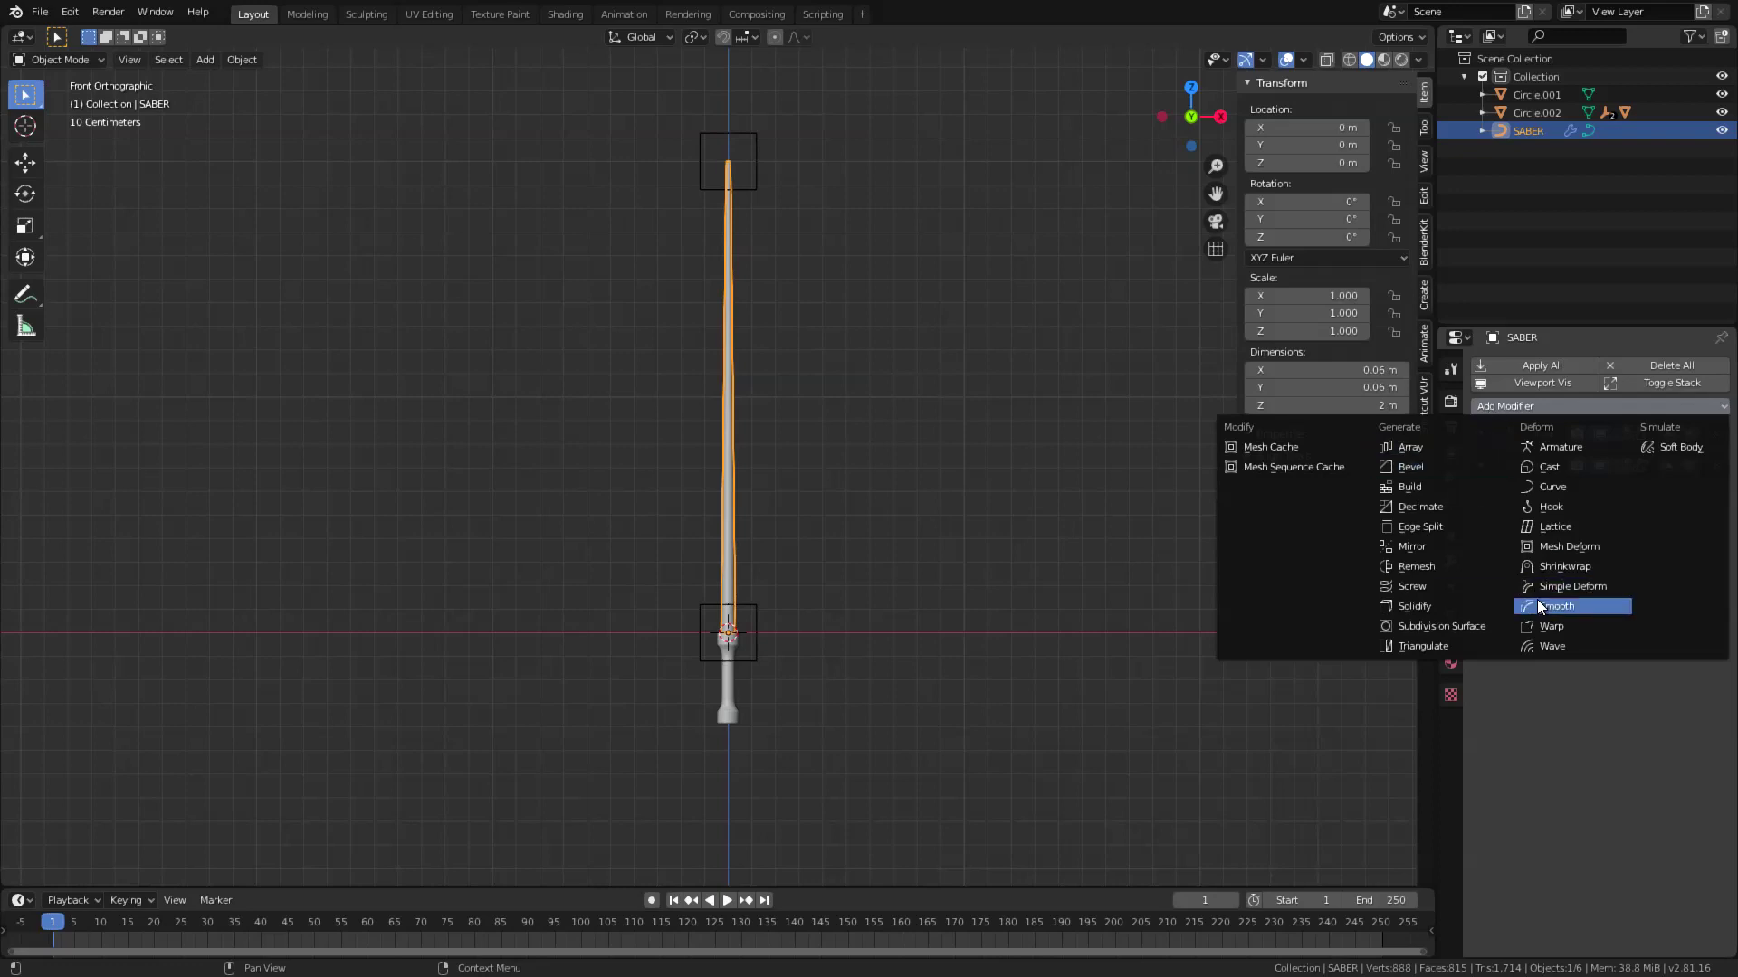
left_click(1546, 645)
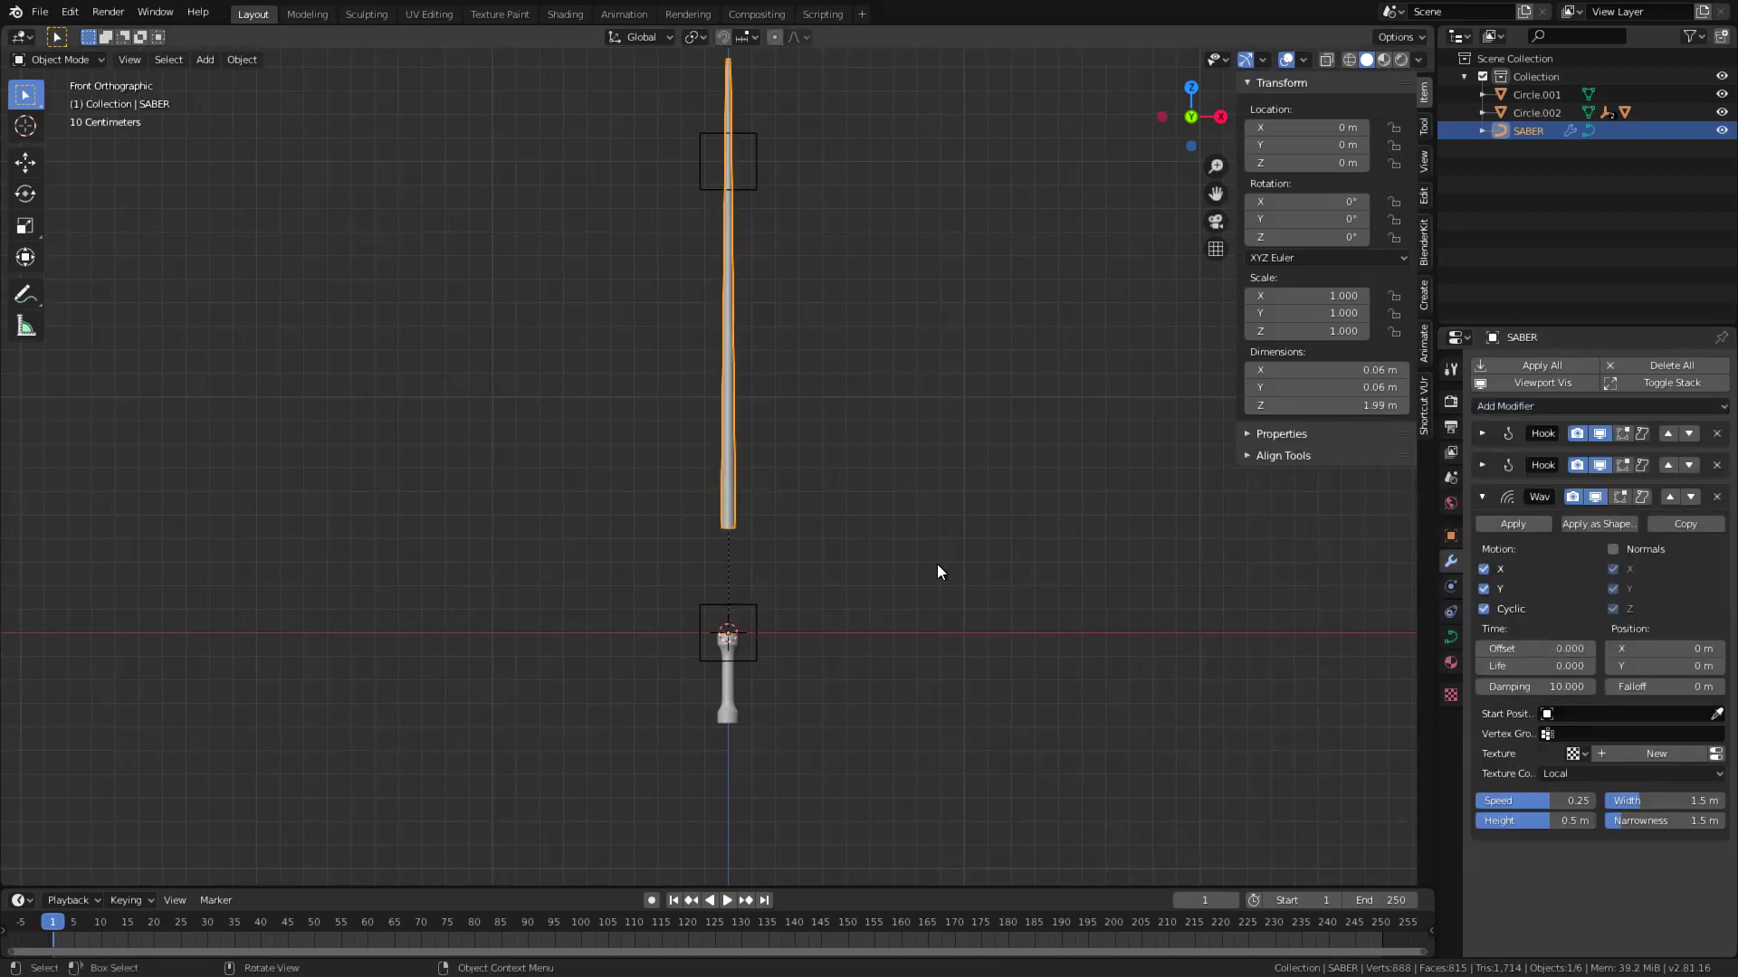
Play the animation, enable Normals on the Wave modifier and lower its height to about -0.011 m.
key("space")
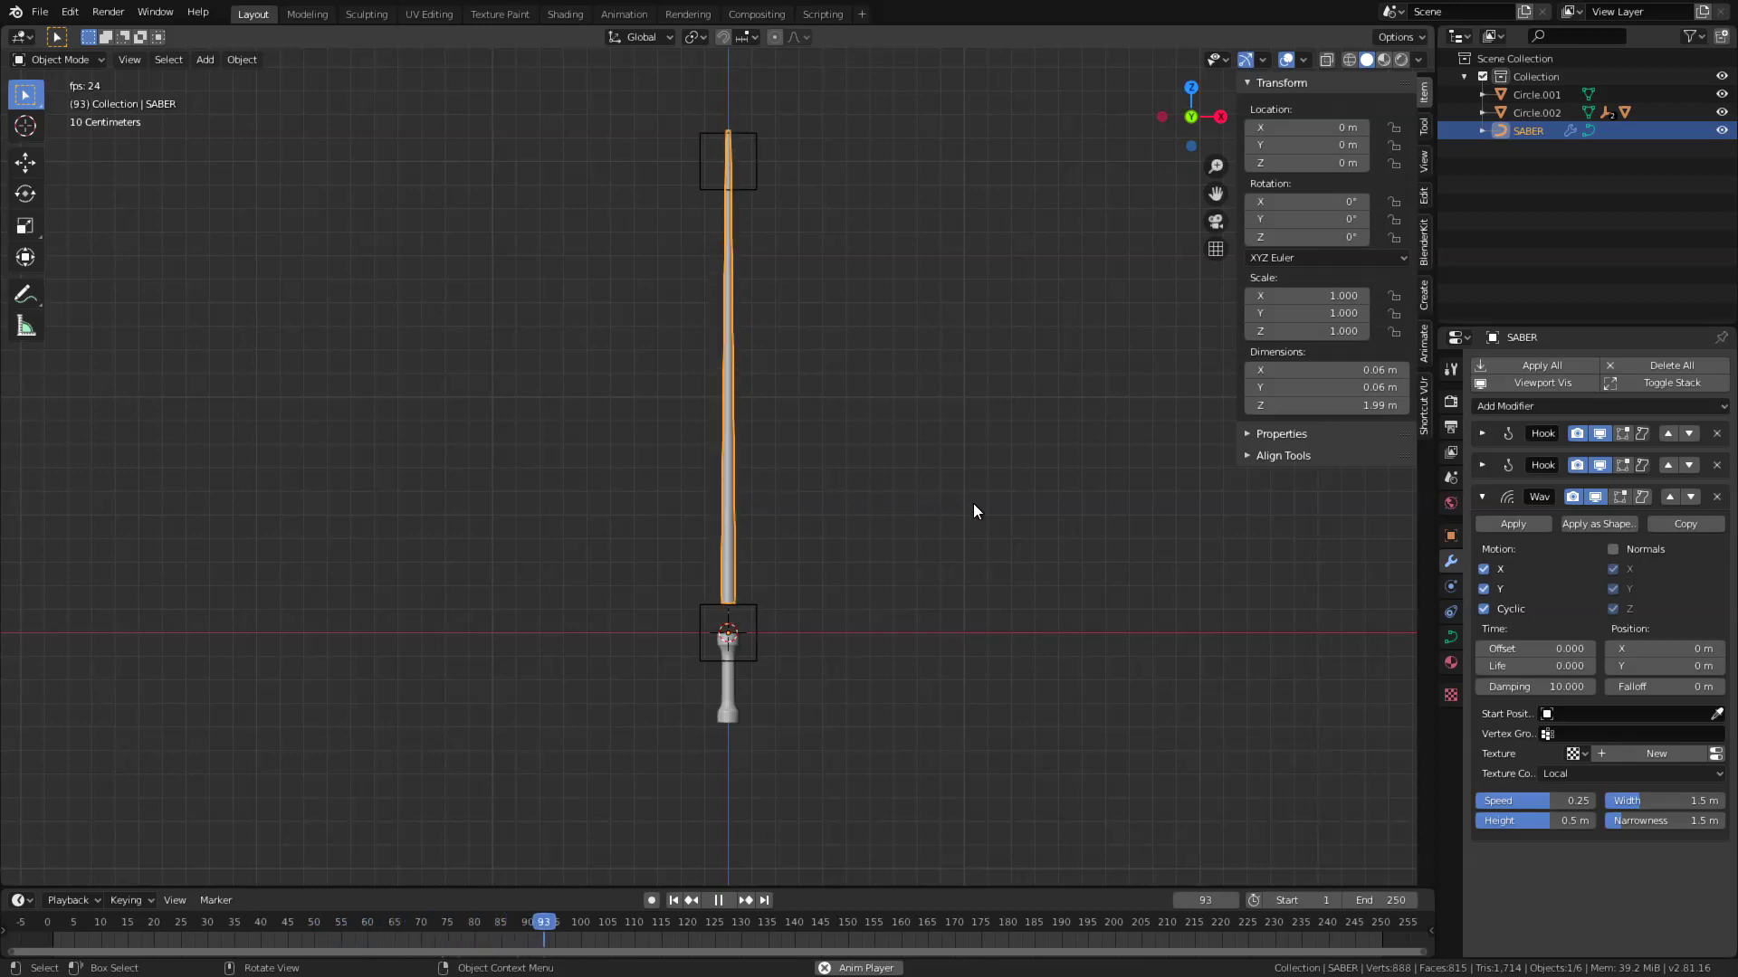
left_click(1617, 550)
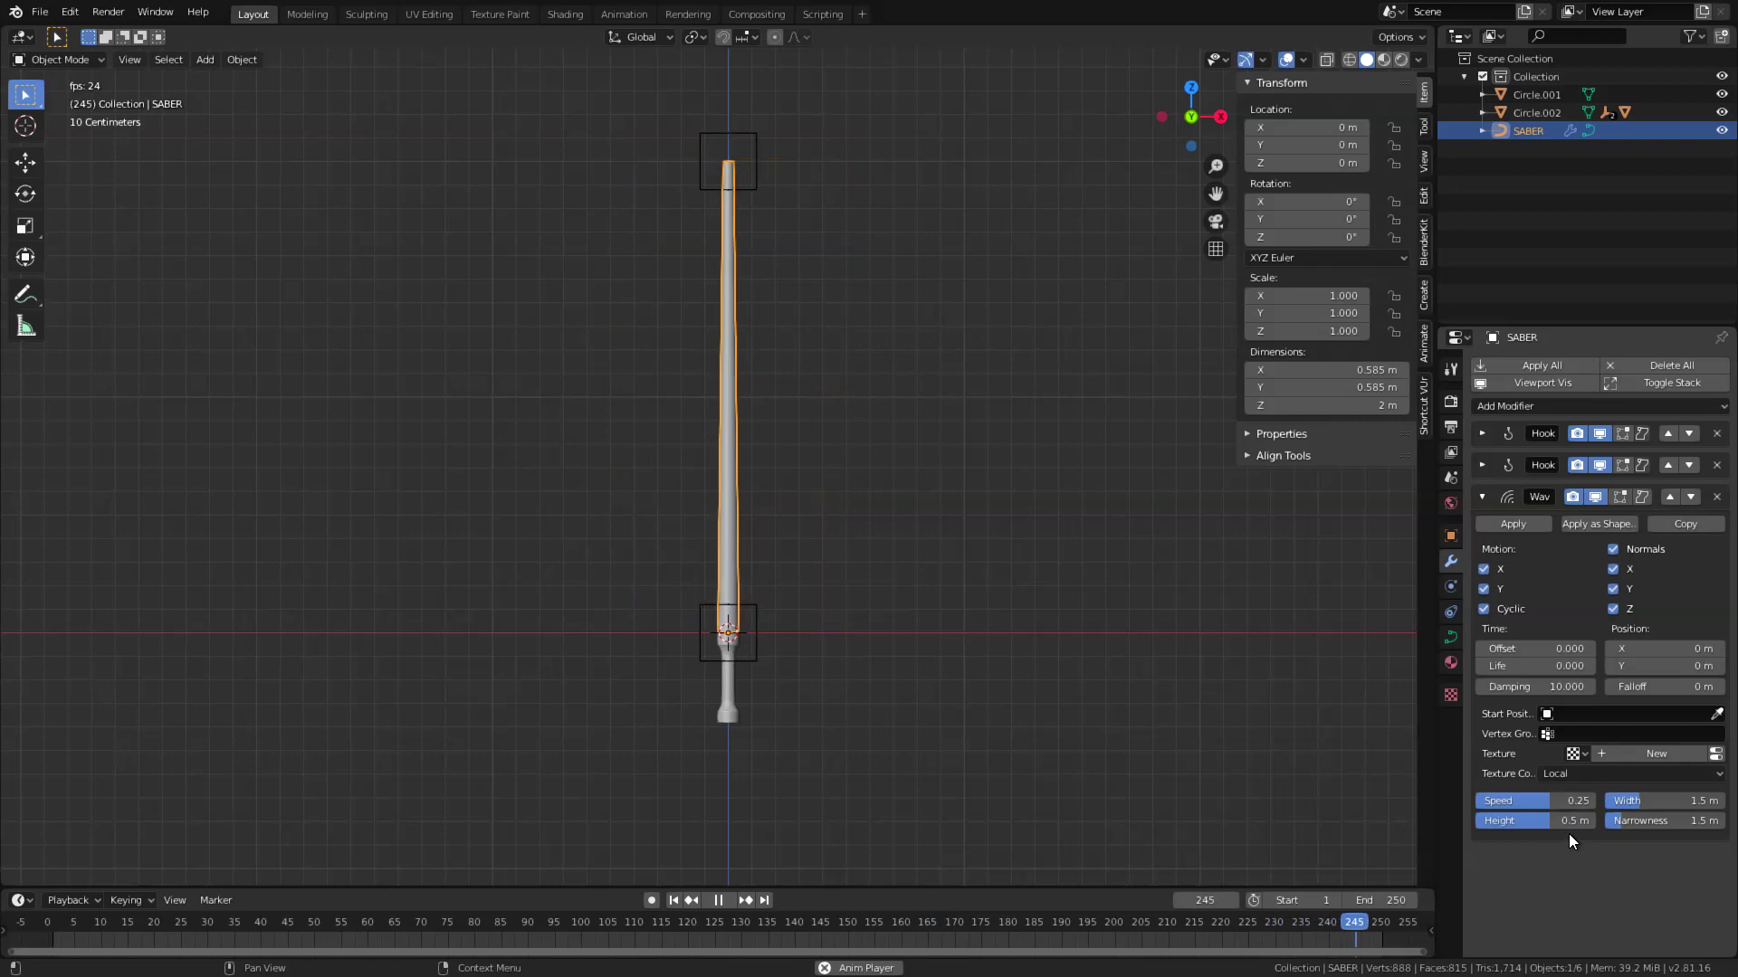
left_click_drag(1566, 821, 1554, 822)
left_click_drag(1370, 822, 1287, 822)
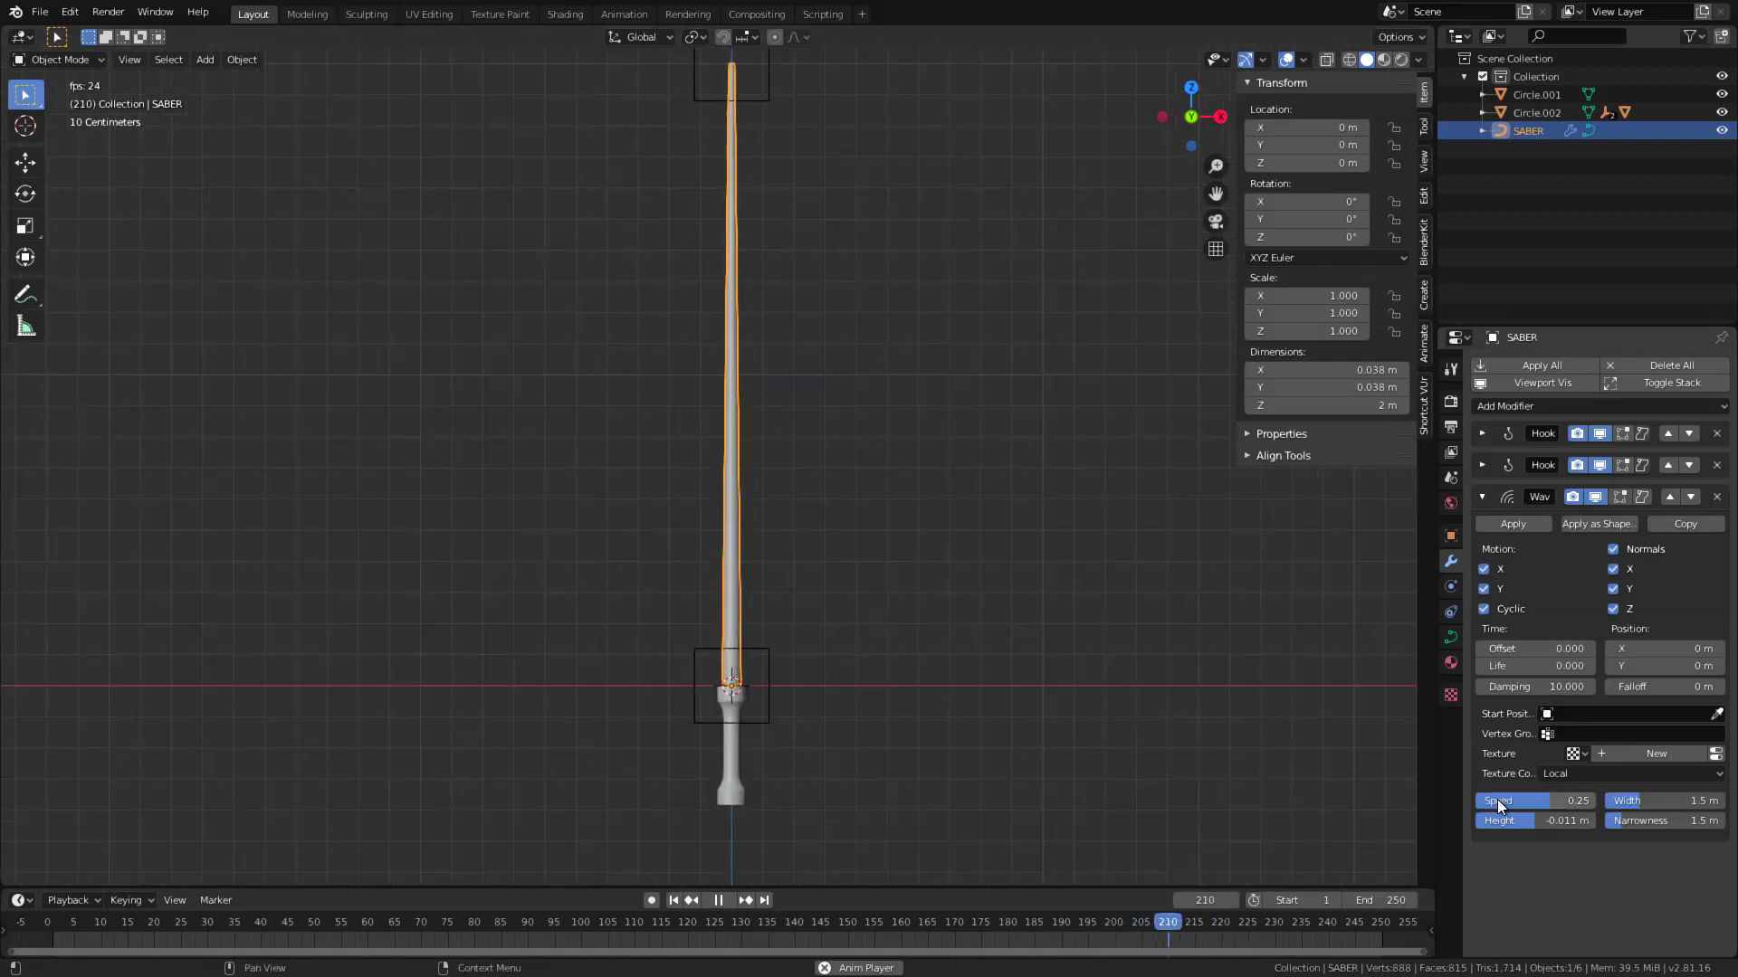
Set the Wave modifier's speed to 0.38 and its height to about -0.013 m.
left_click(1497, 800)
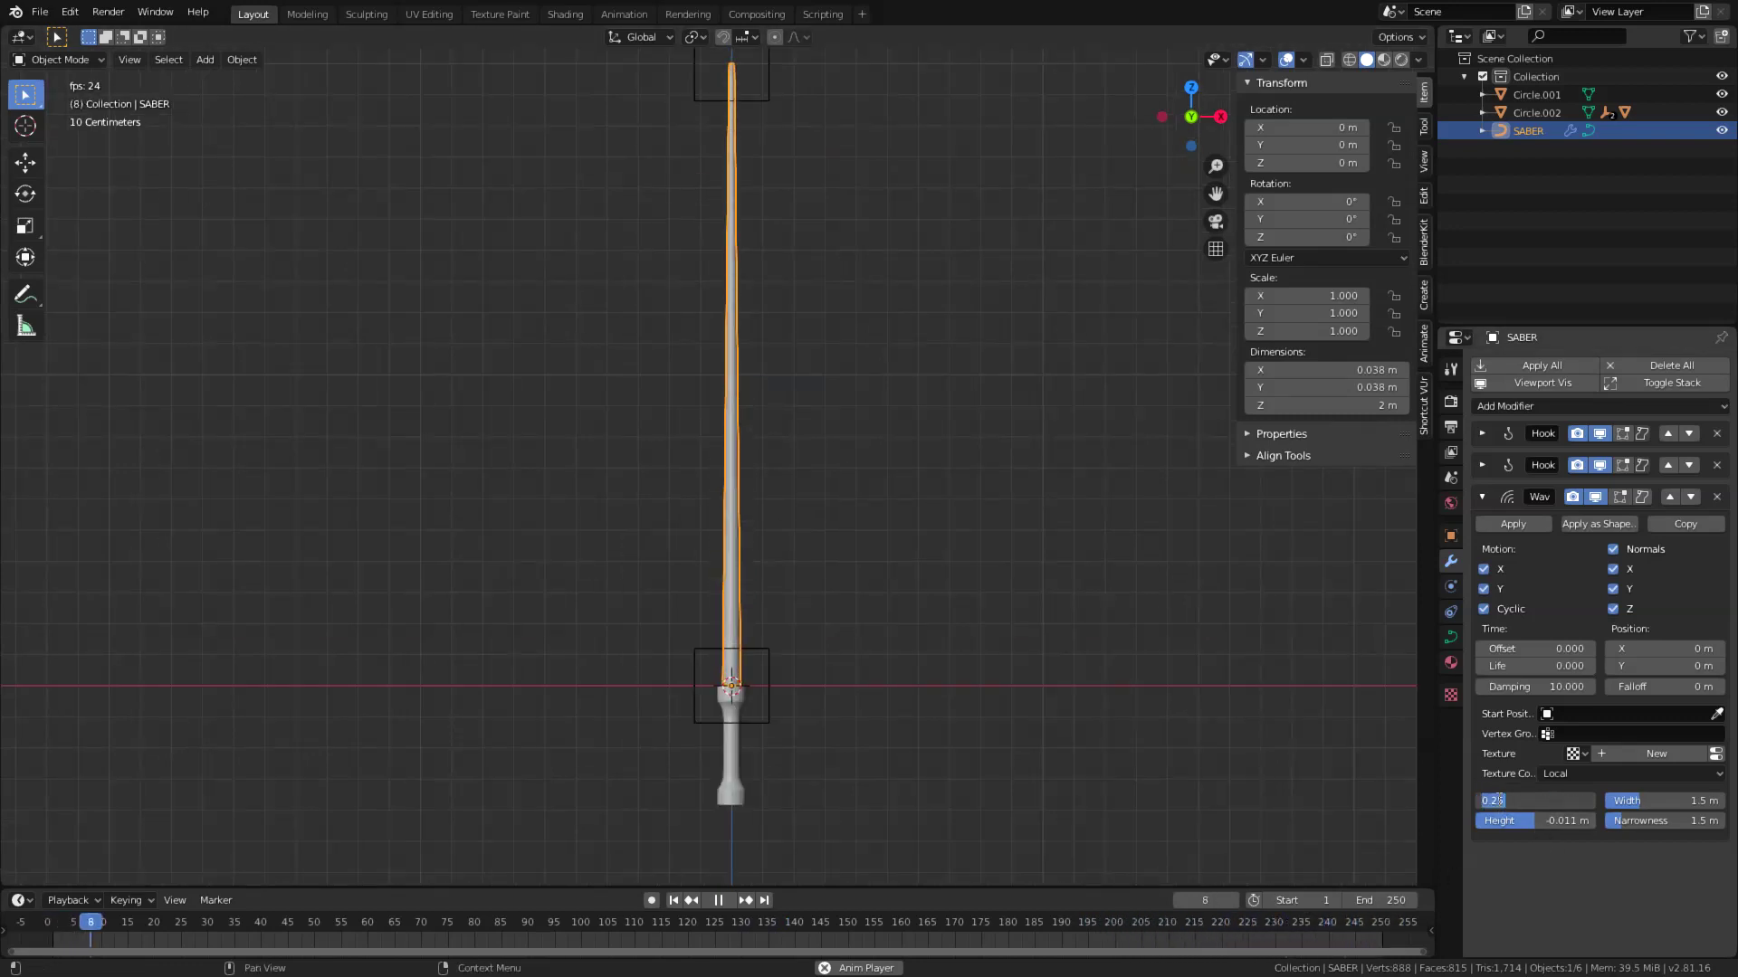
left_click(1493, 776)
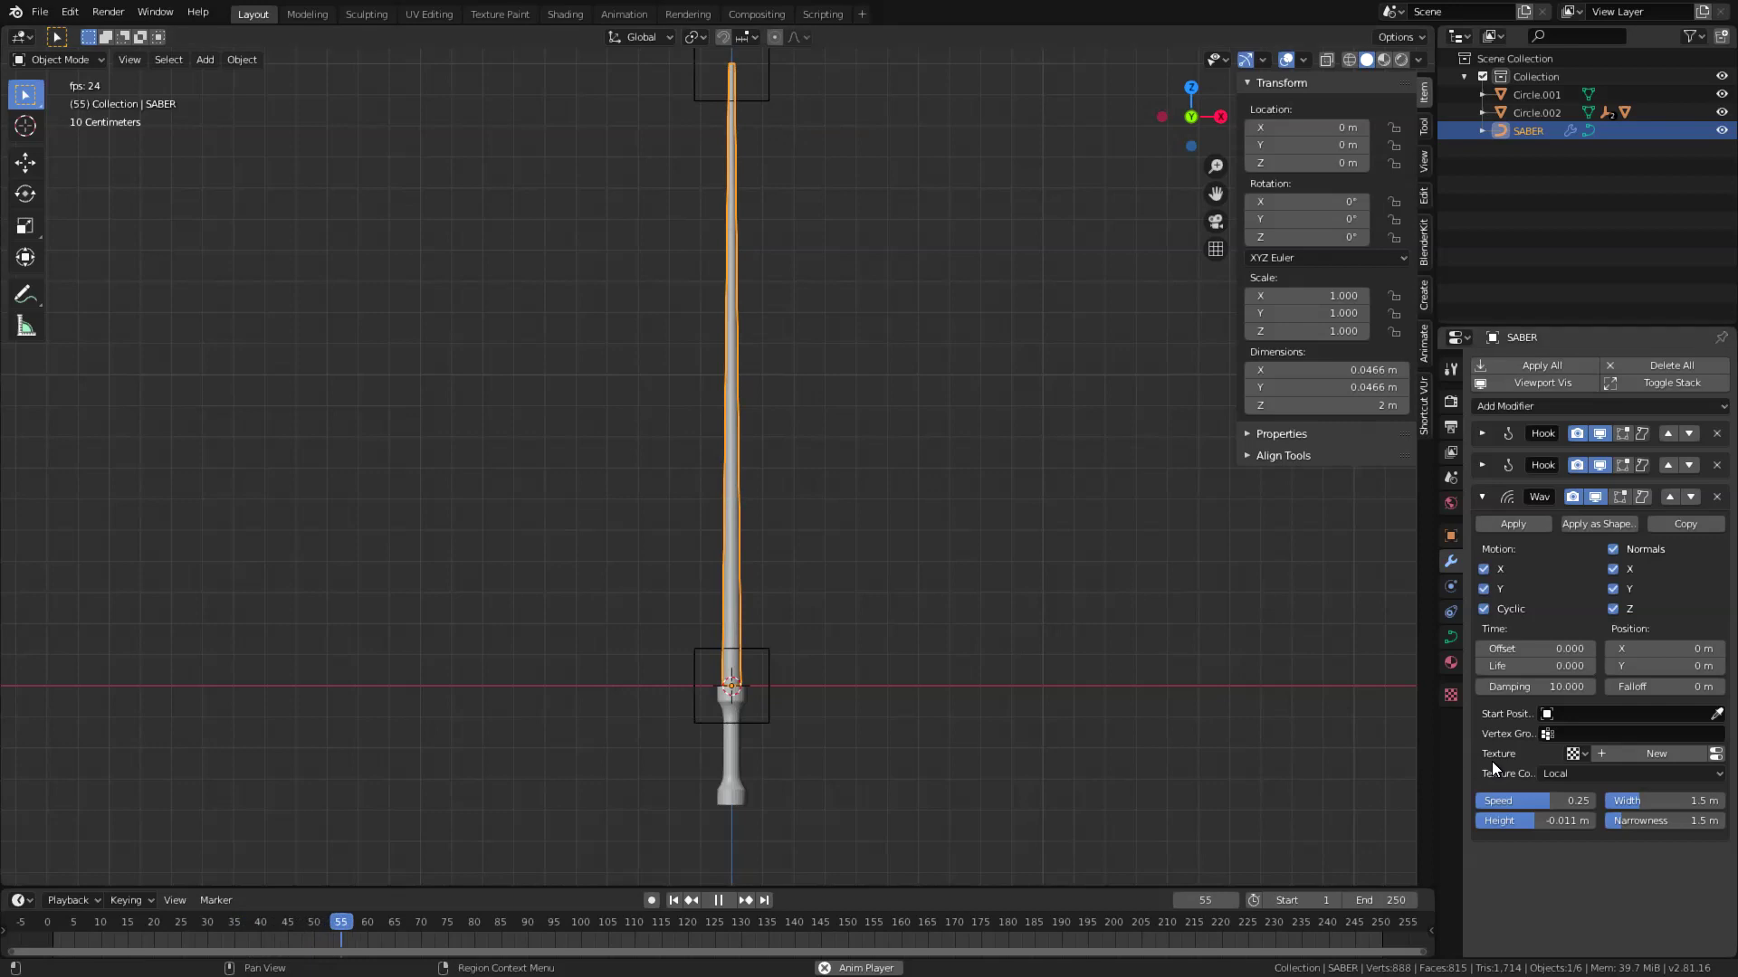
left_click_drag(1503, 800, 1507, 800)
left_click_drag(1556, 800, 1533, 821)
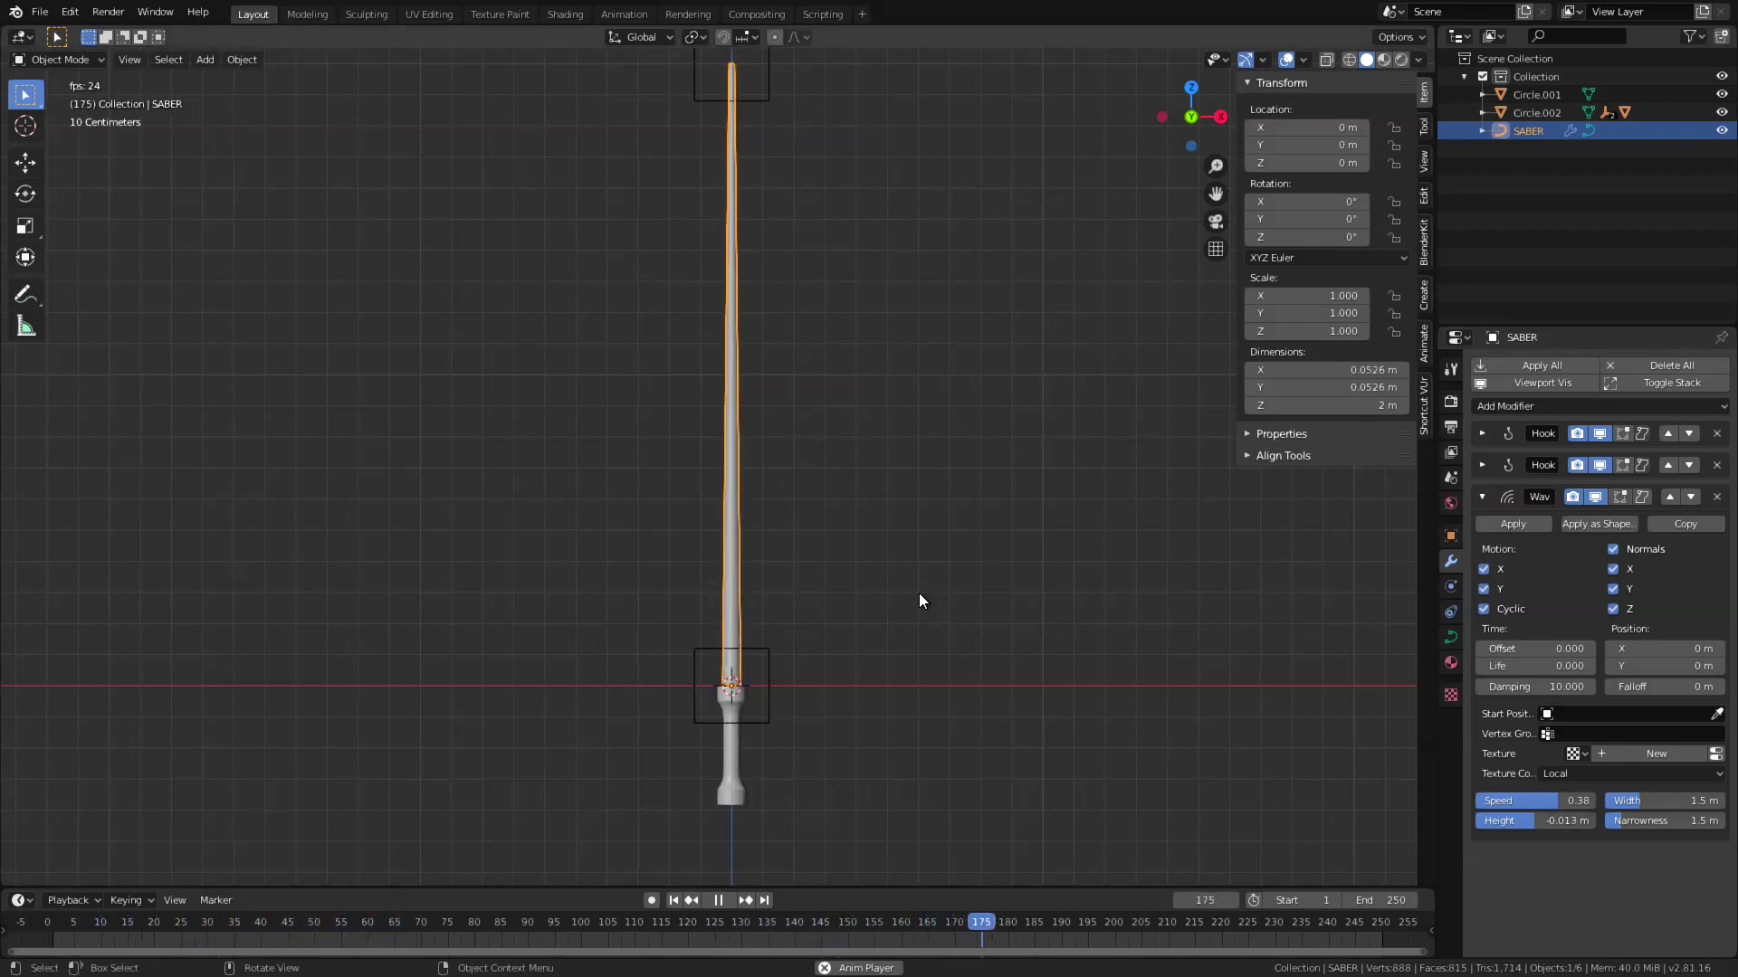
Switch to the Shading workspace and adjust the viewport shading to a plain dark background.
left_click(563, 14)
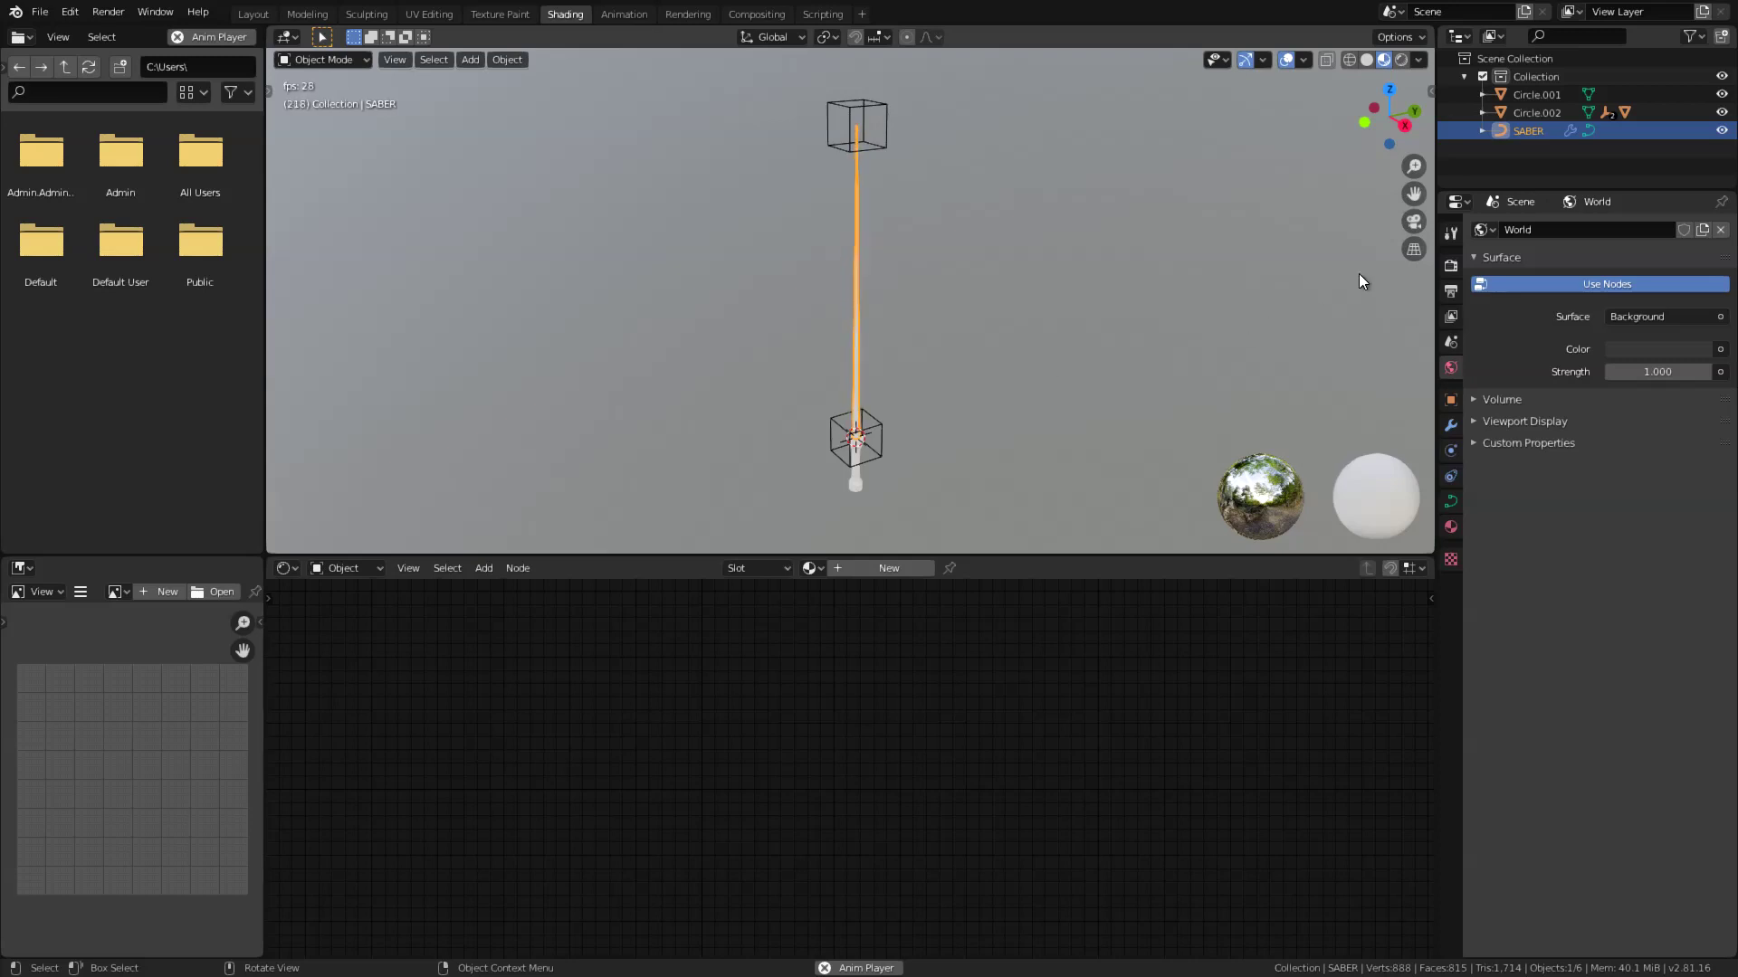
left_click(1451, 265)
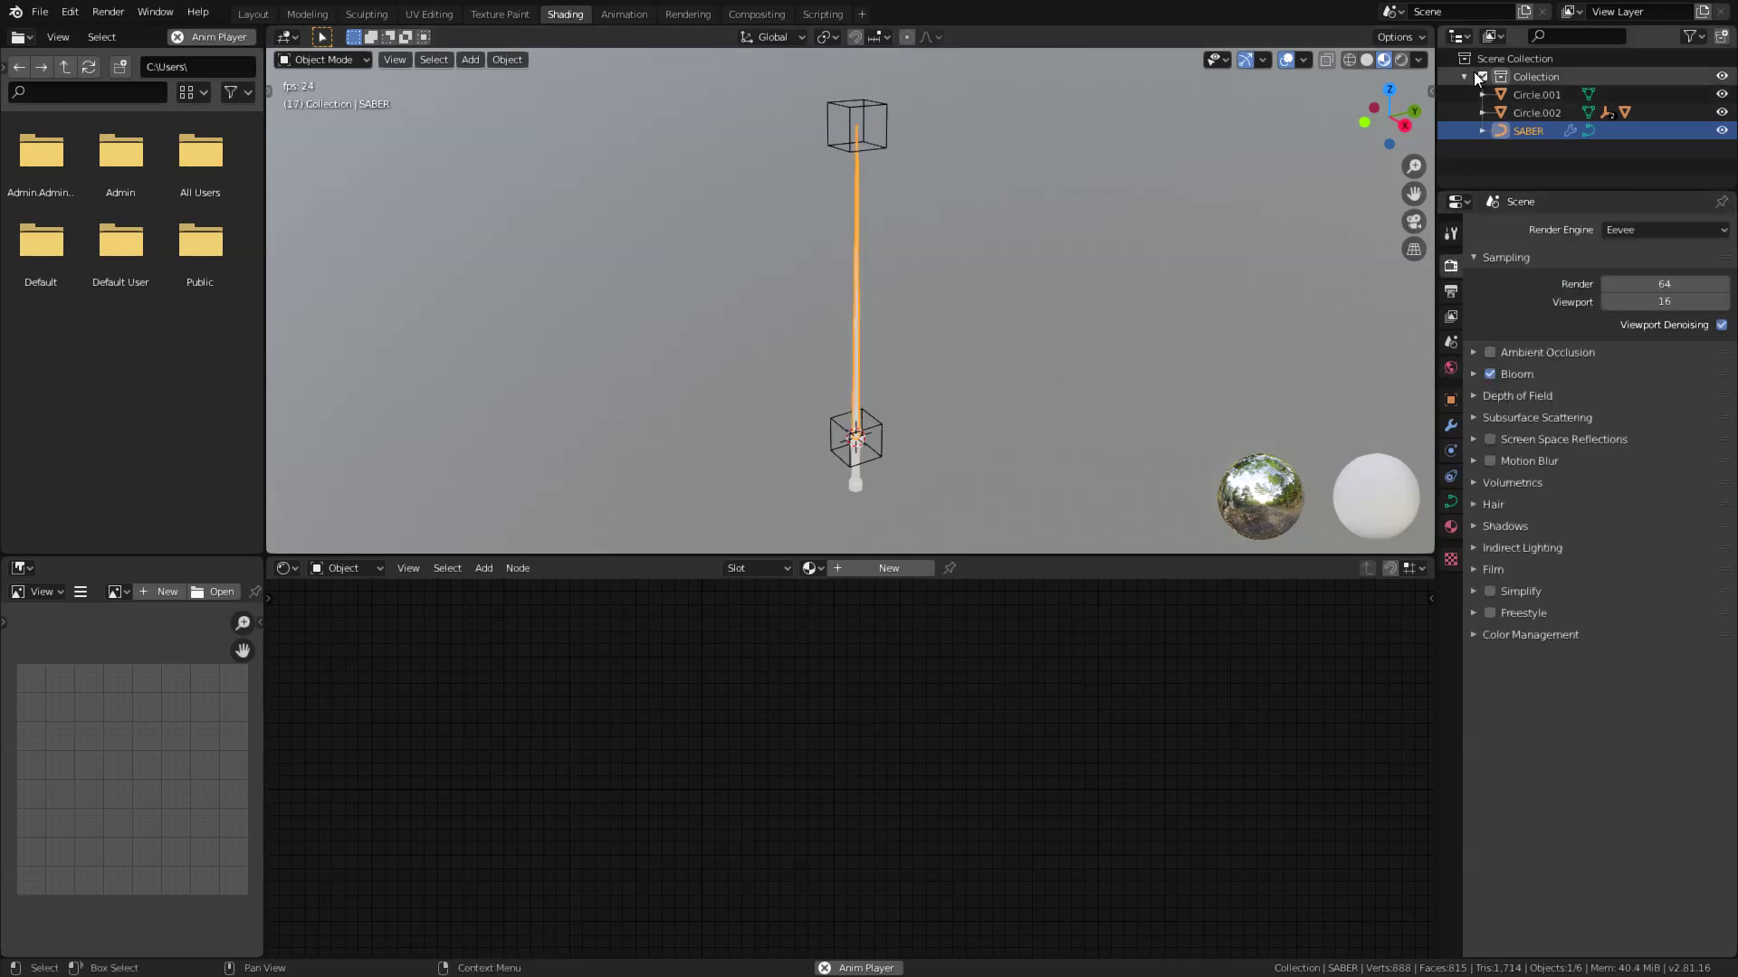
left_click(1418, 60)
left_click_drag(1430, 295, 1310, 295)
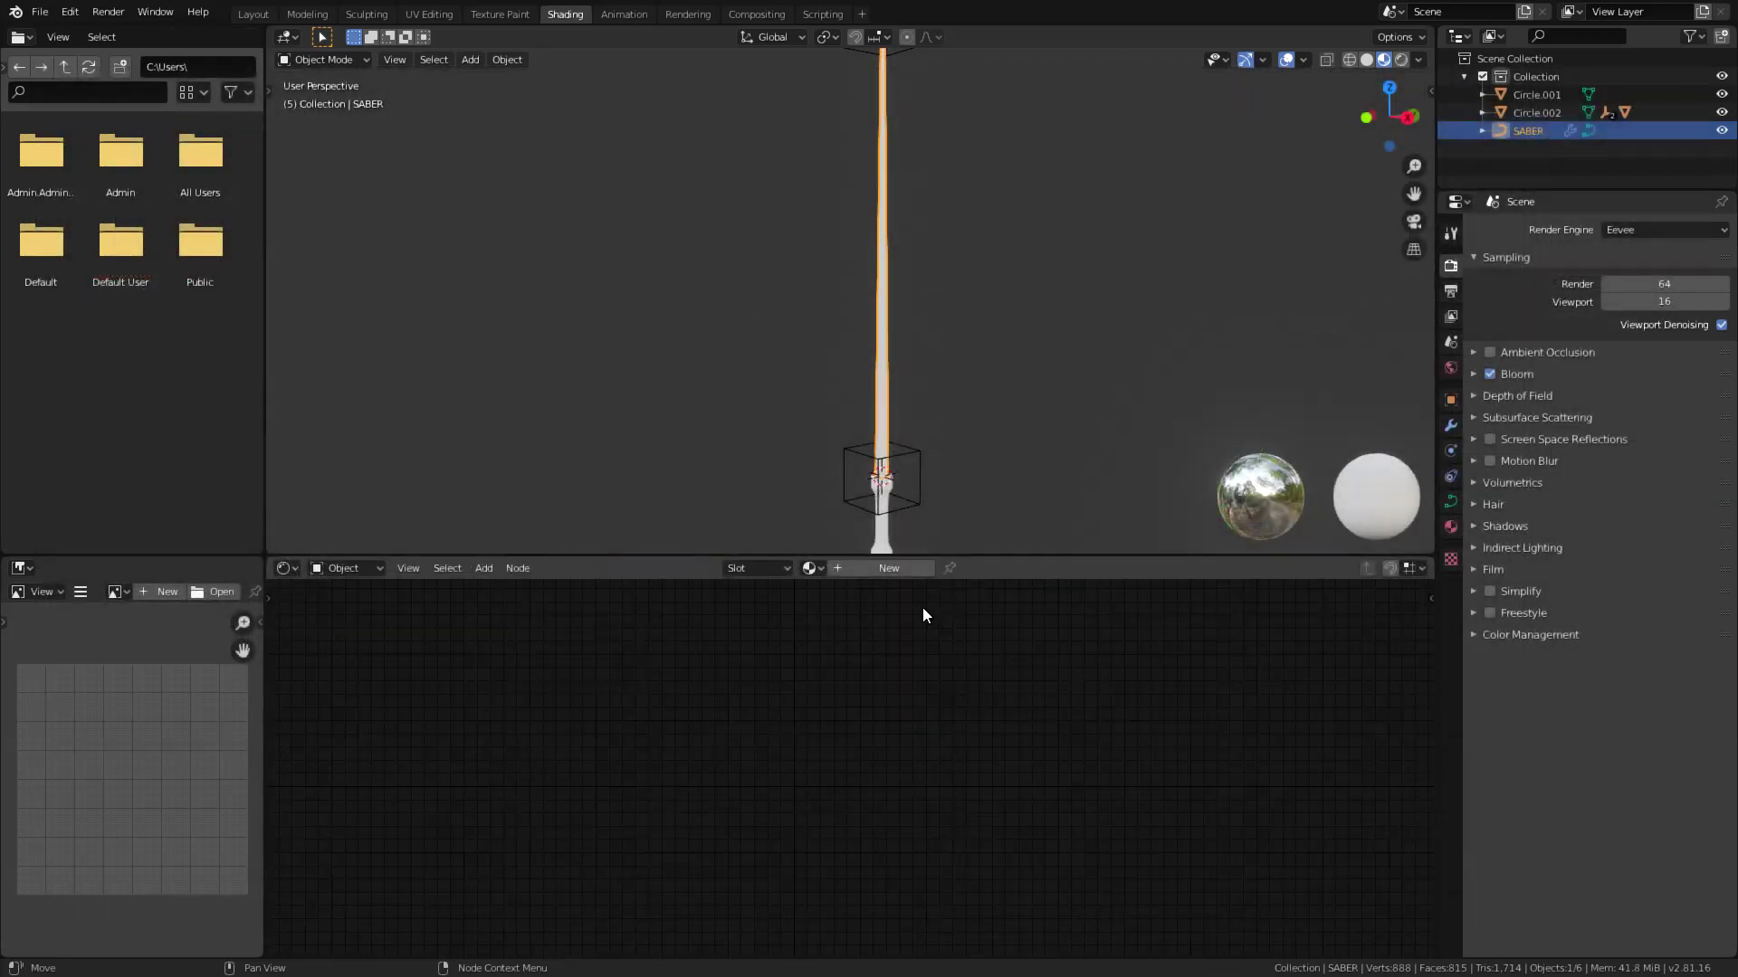
Create a material named "Saber Material" for the SABER curve and delete its Principled BSDF node.
left_click(889, 568)
left_click(884, 568)
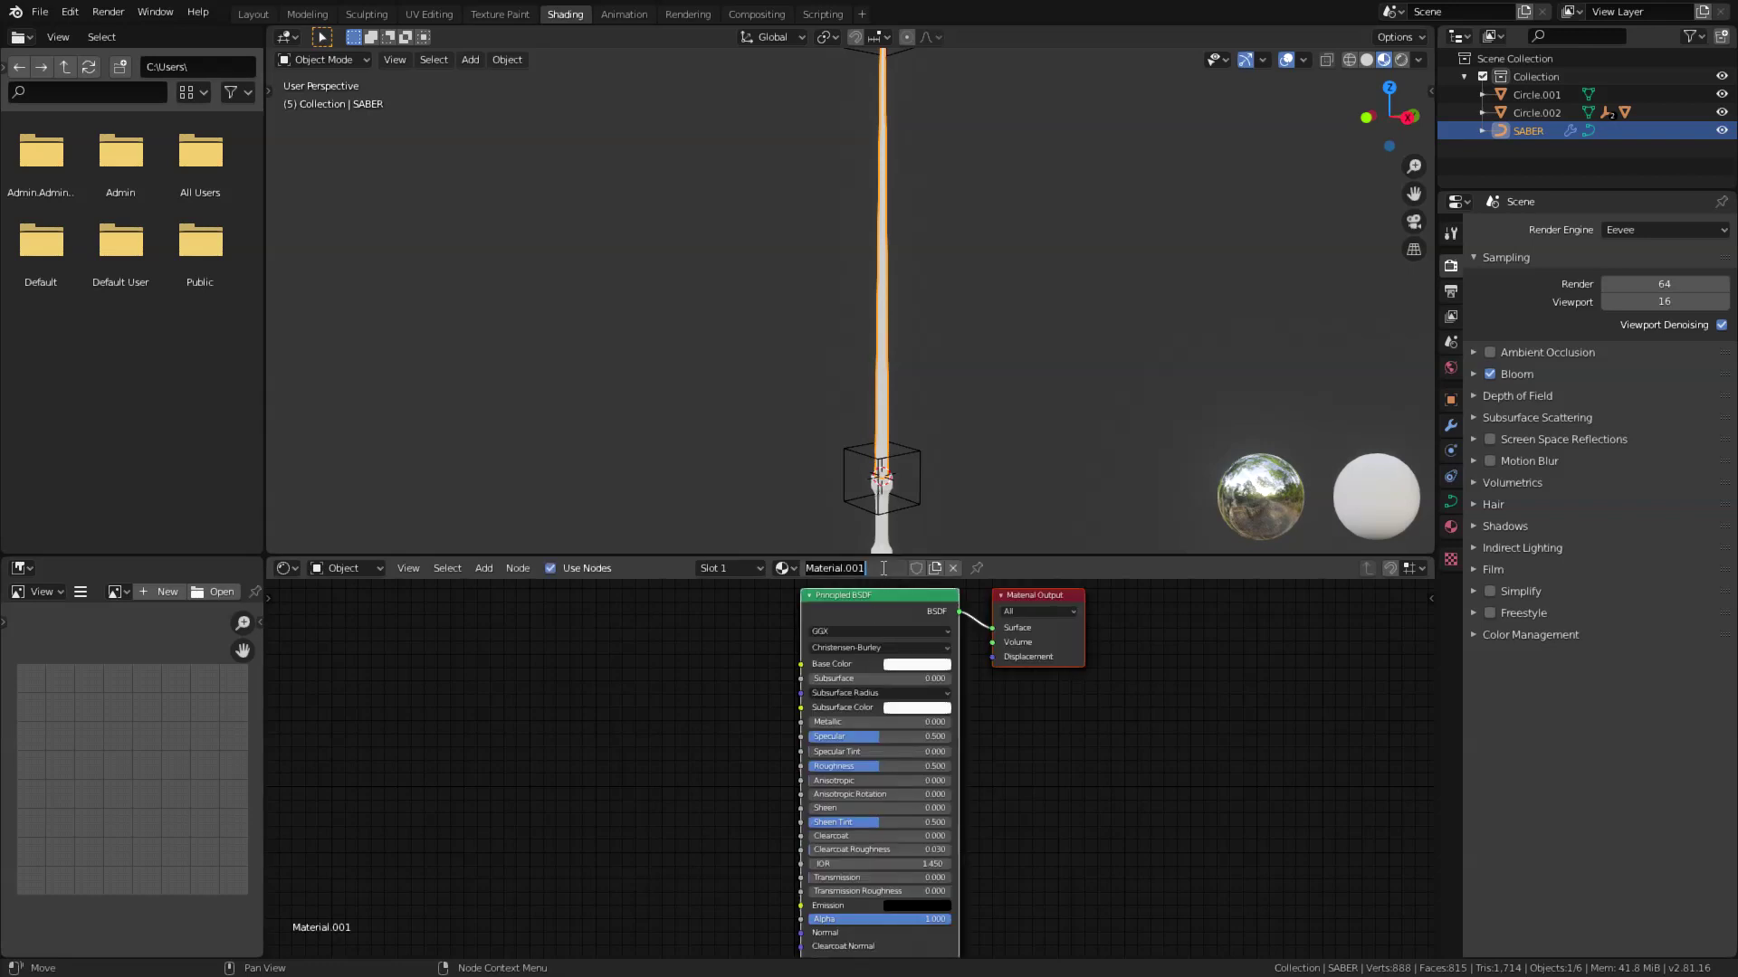
type("Saber Material")
key("Return")
left_click(942, 595)
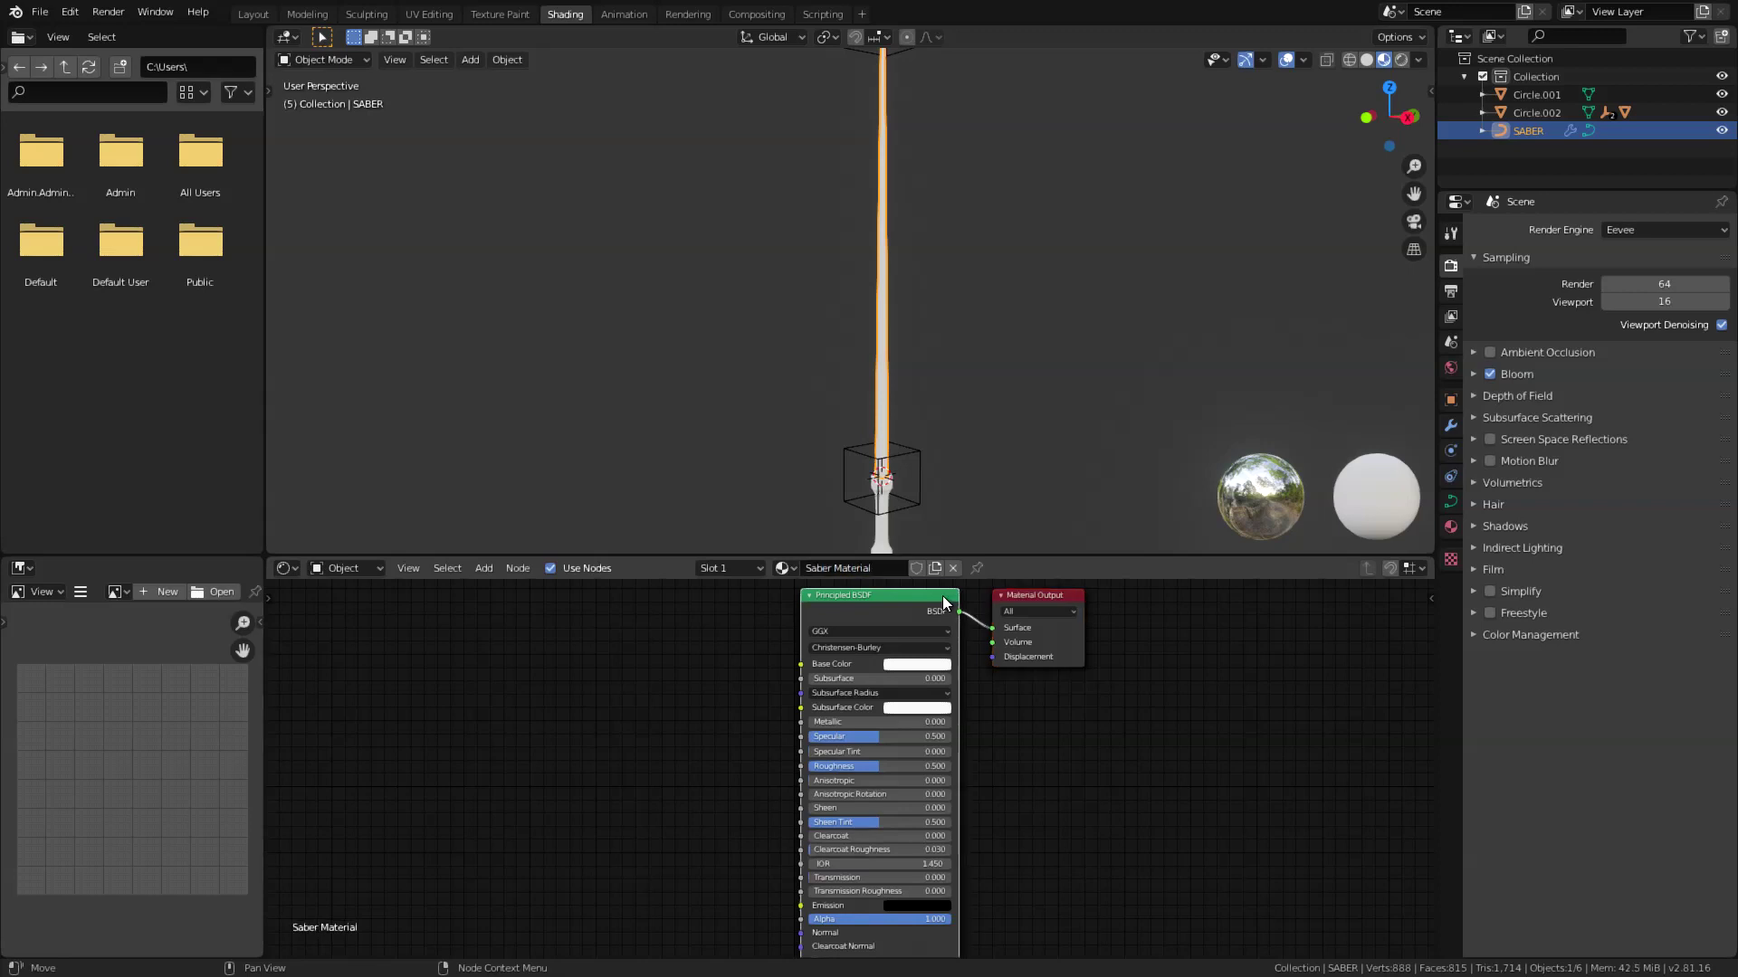
key("Delete")
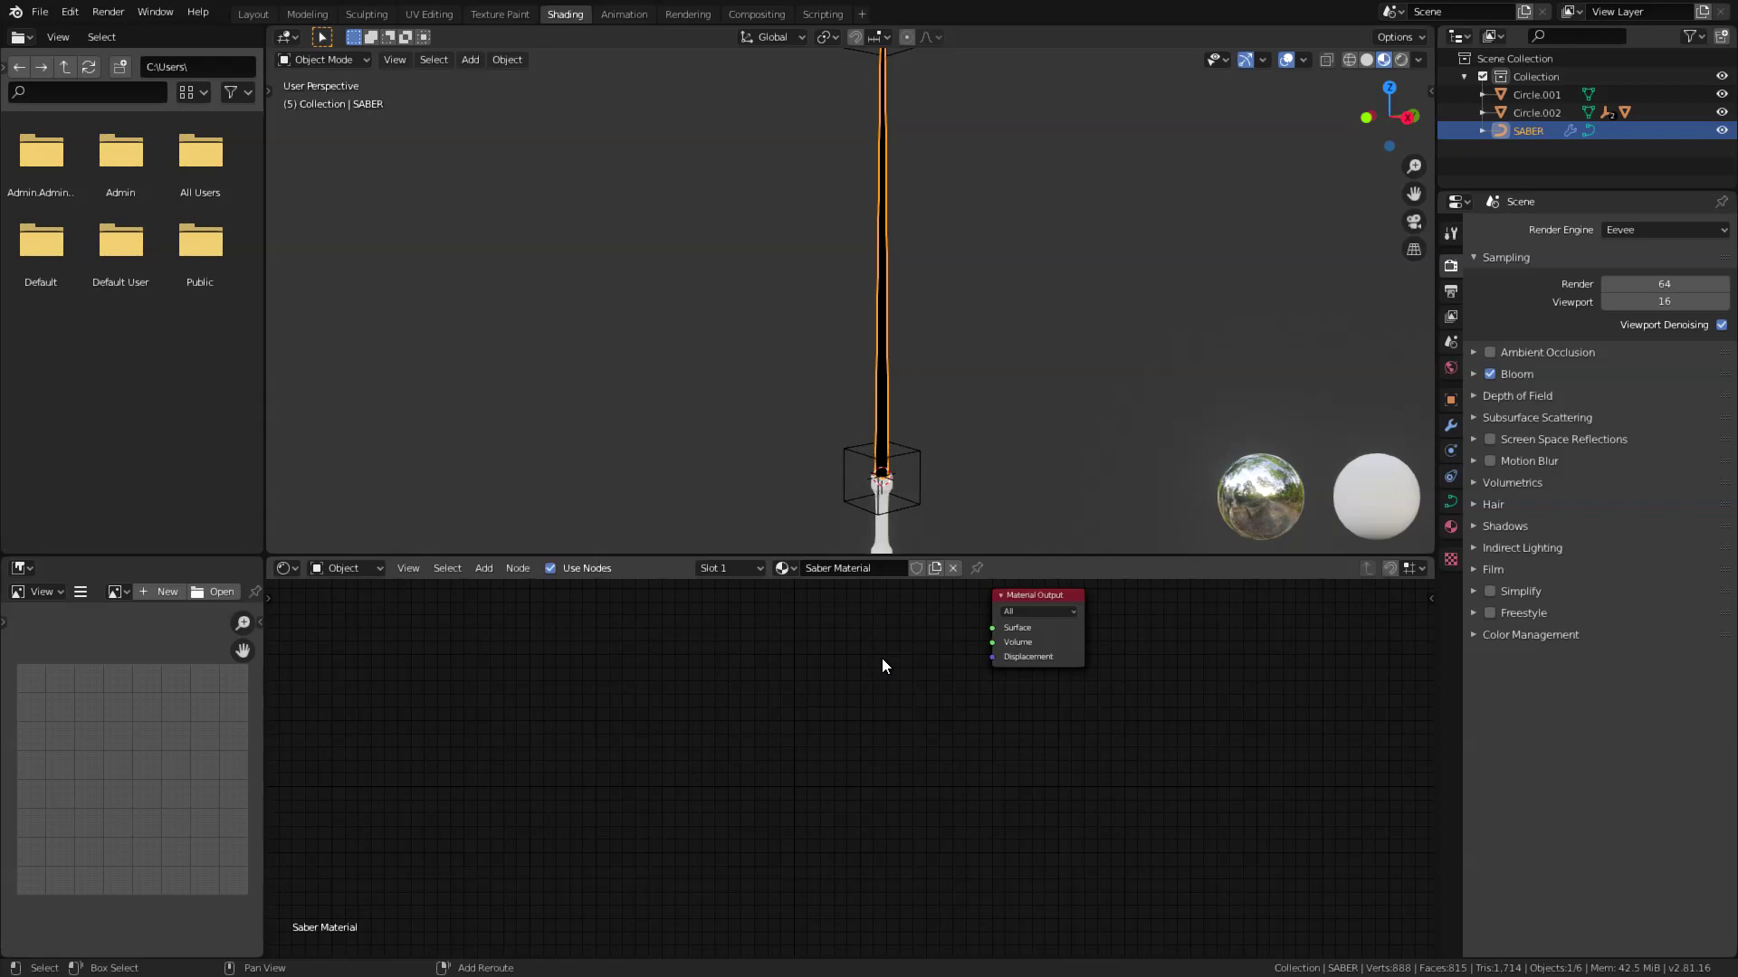
Add a Mix Shader node and connect it to the Material Output's Surface input.
key("shift+a")
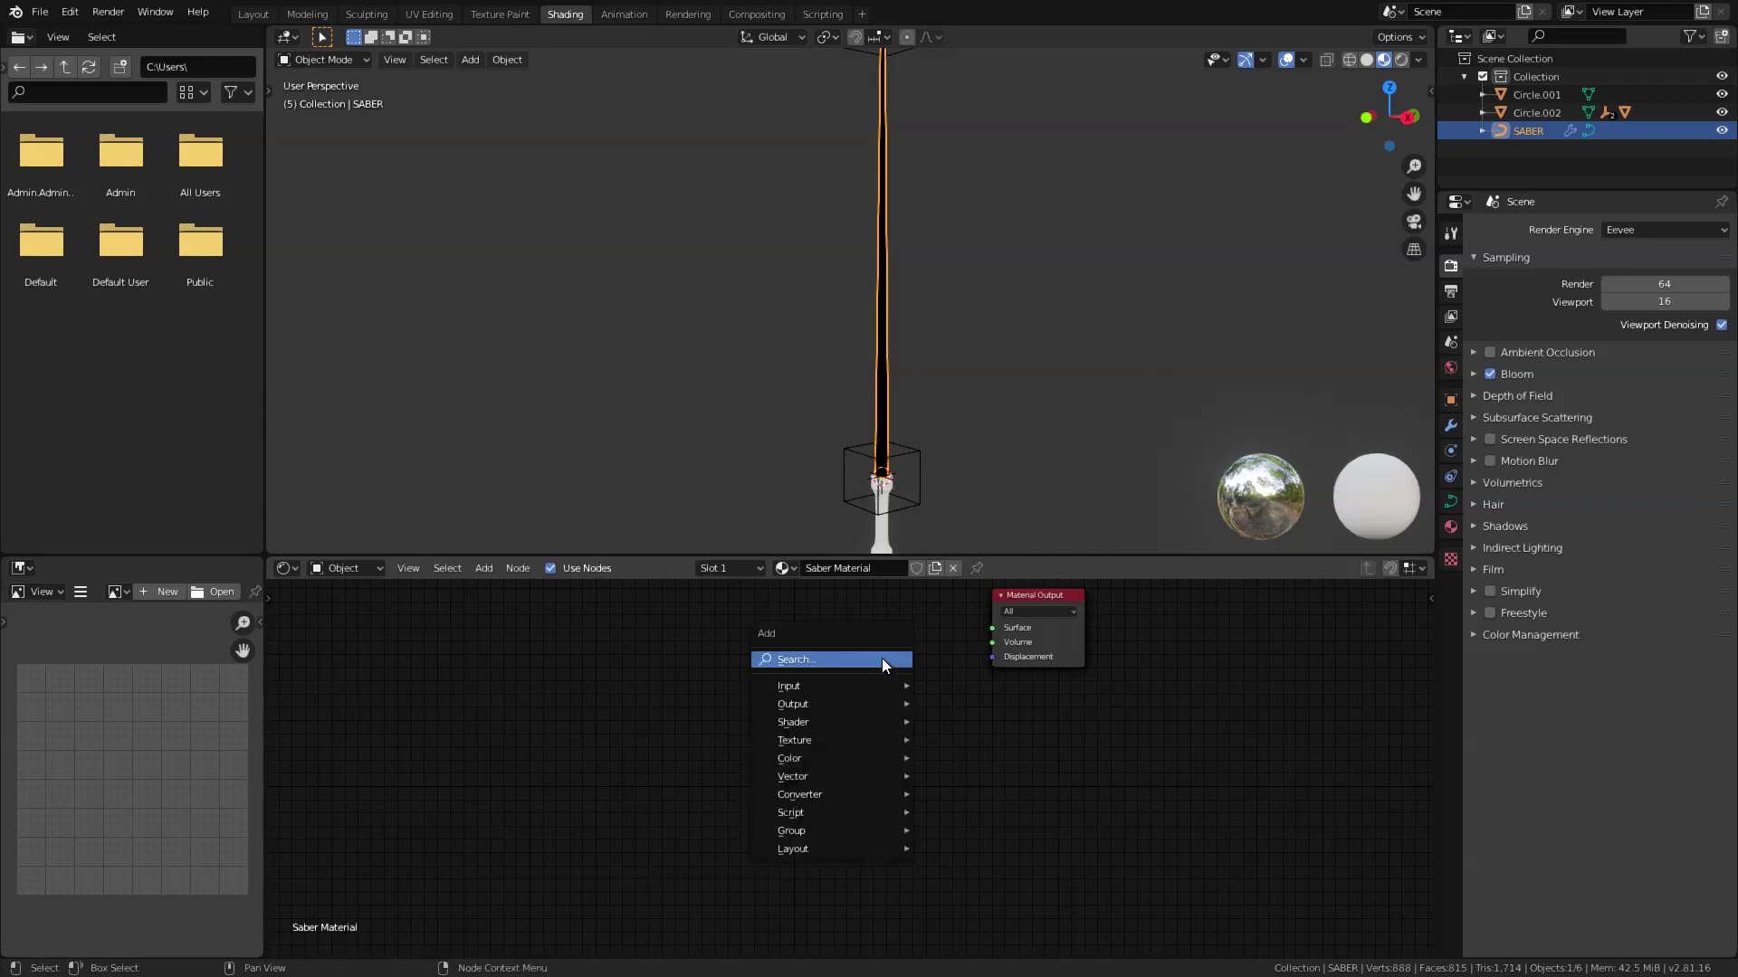
left_click(882, 659)
type("mix")
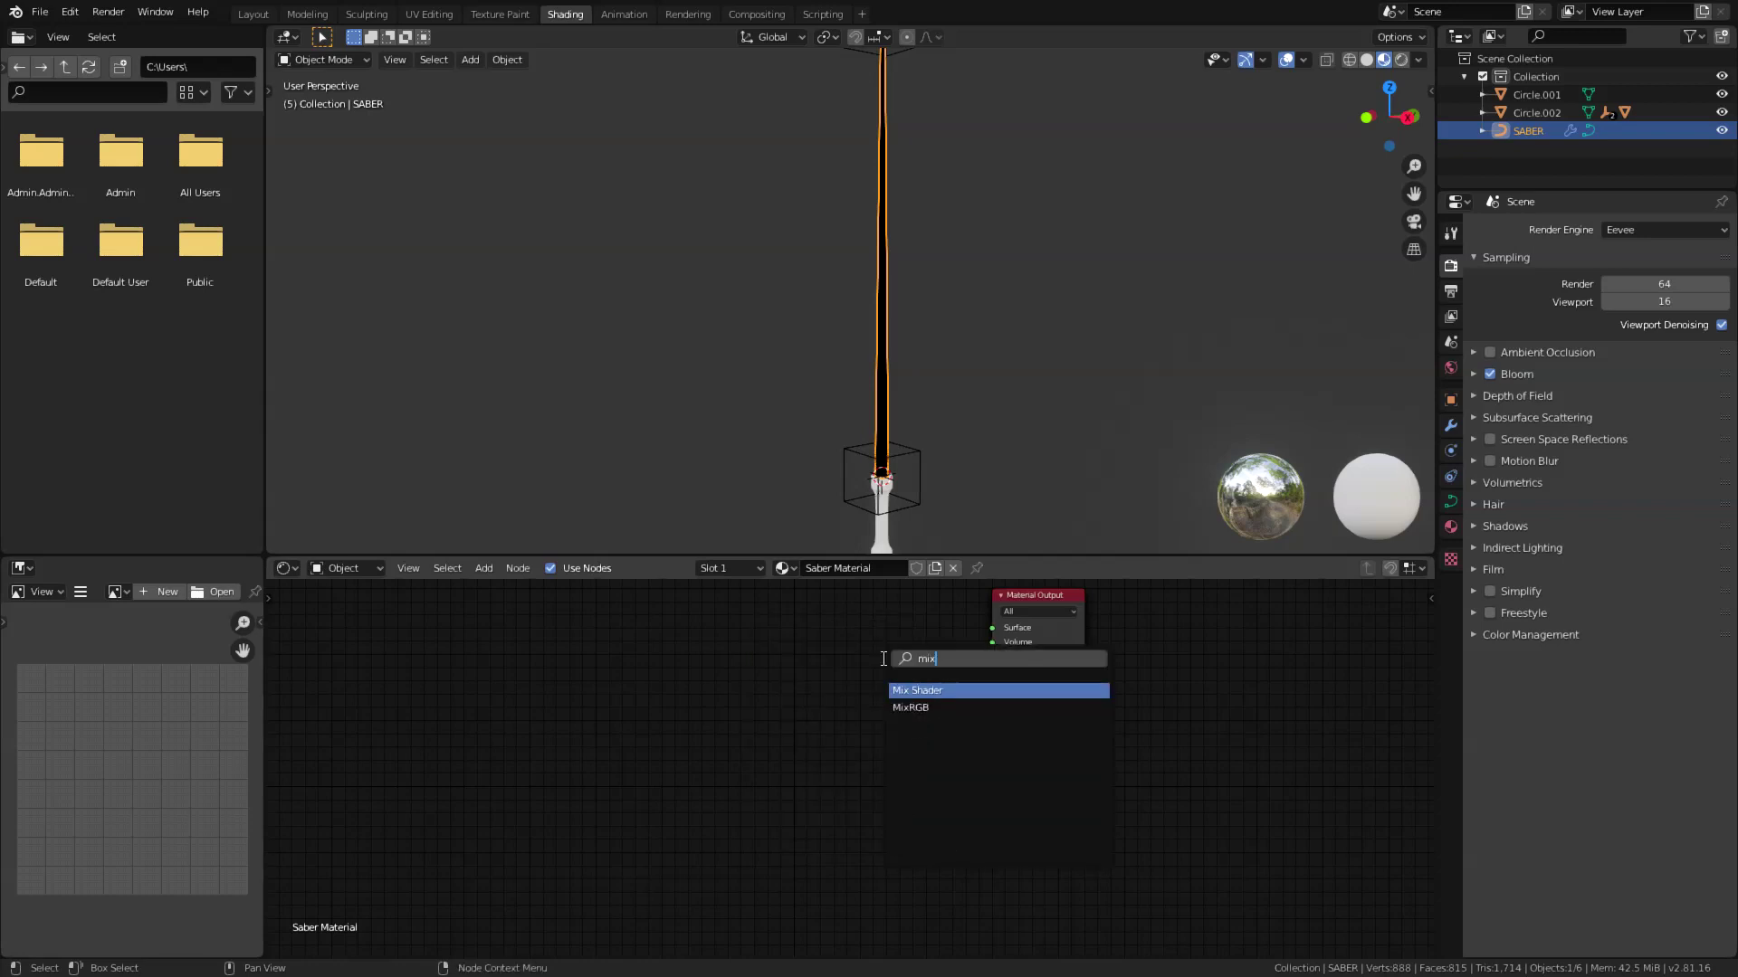
left_click(921, 696)
left_click(855, 605)
middle_click_drag(1014, 597, 1048, 658)
scroll(1084, 625, "up", 4)
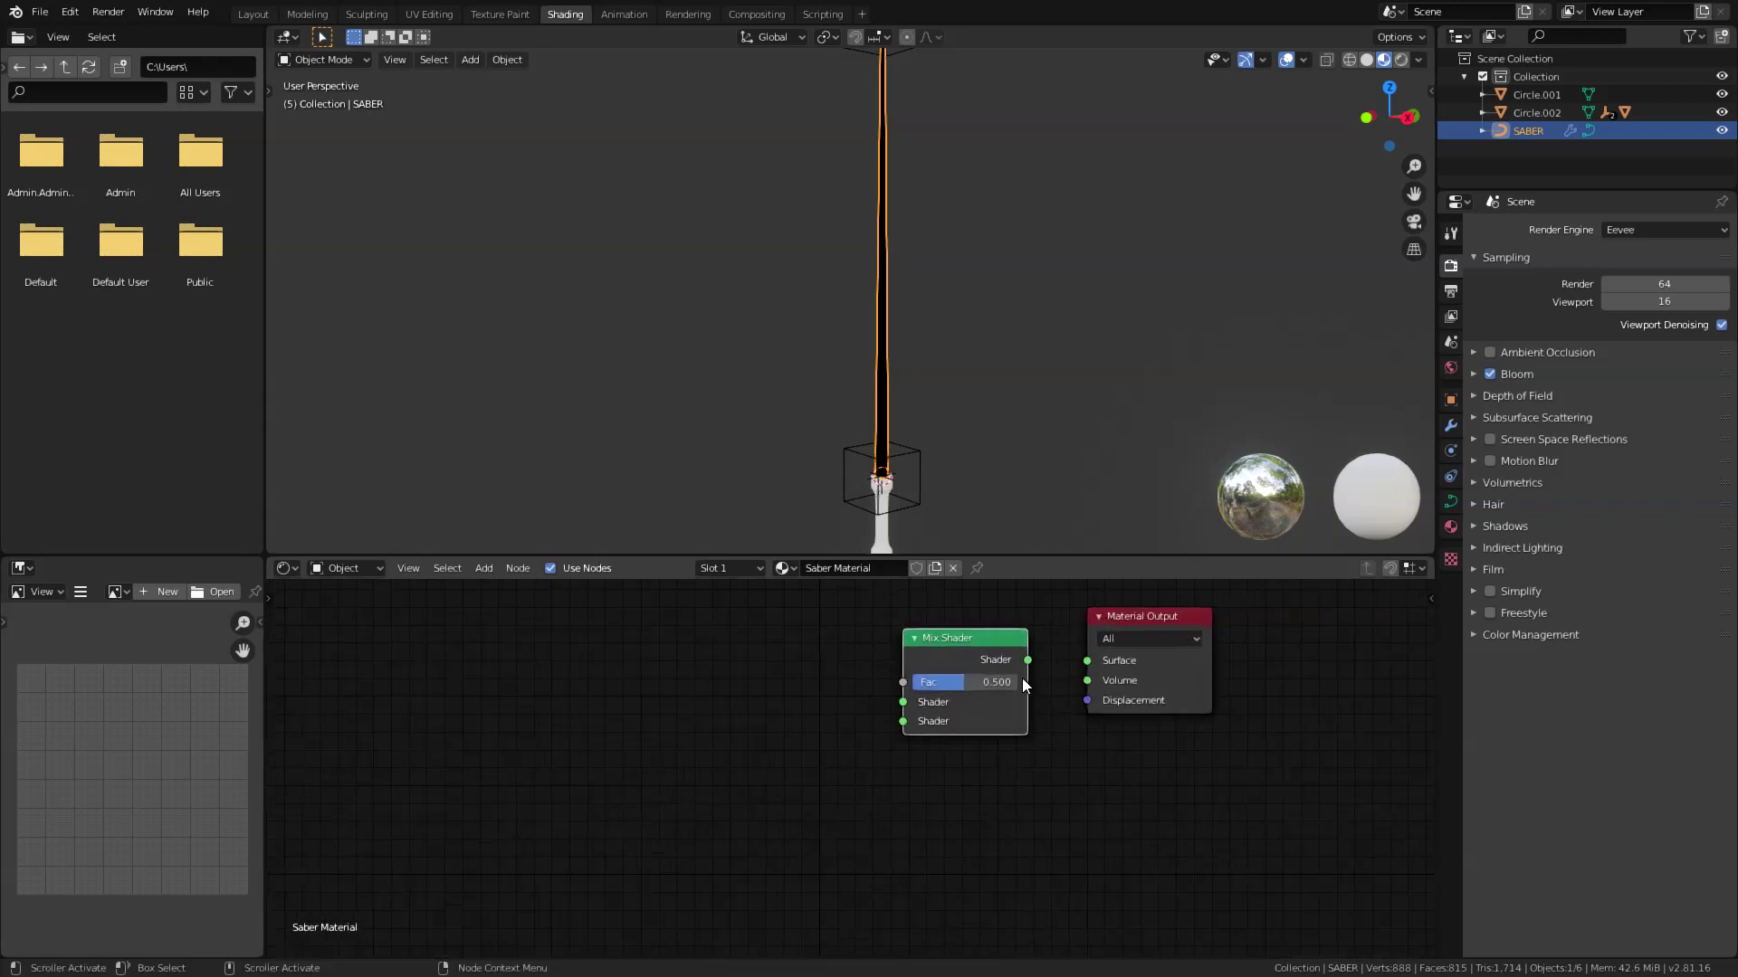
left_click_drag(1028, 654, 1094, 661)
Add a Transparent BSDF node and an Emission node in front of the Mix Shader.
key("shift+a")
left_click(925, 657)
type("Trans")
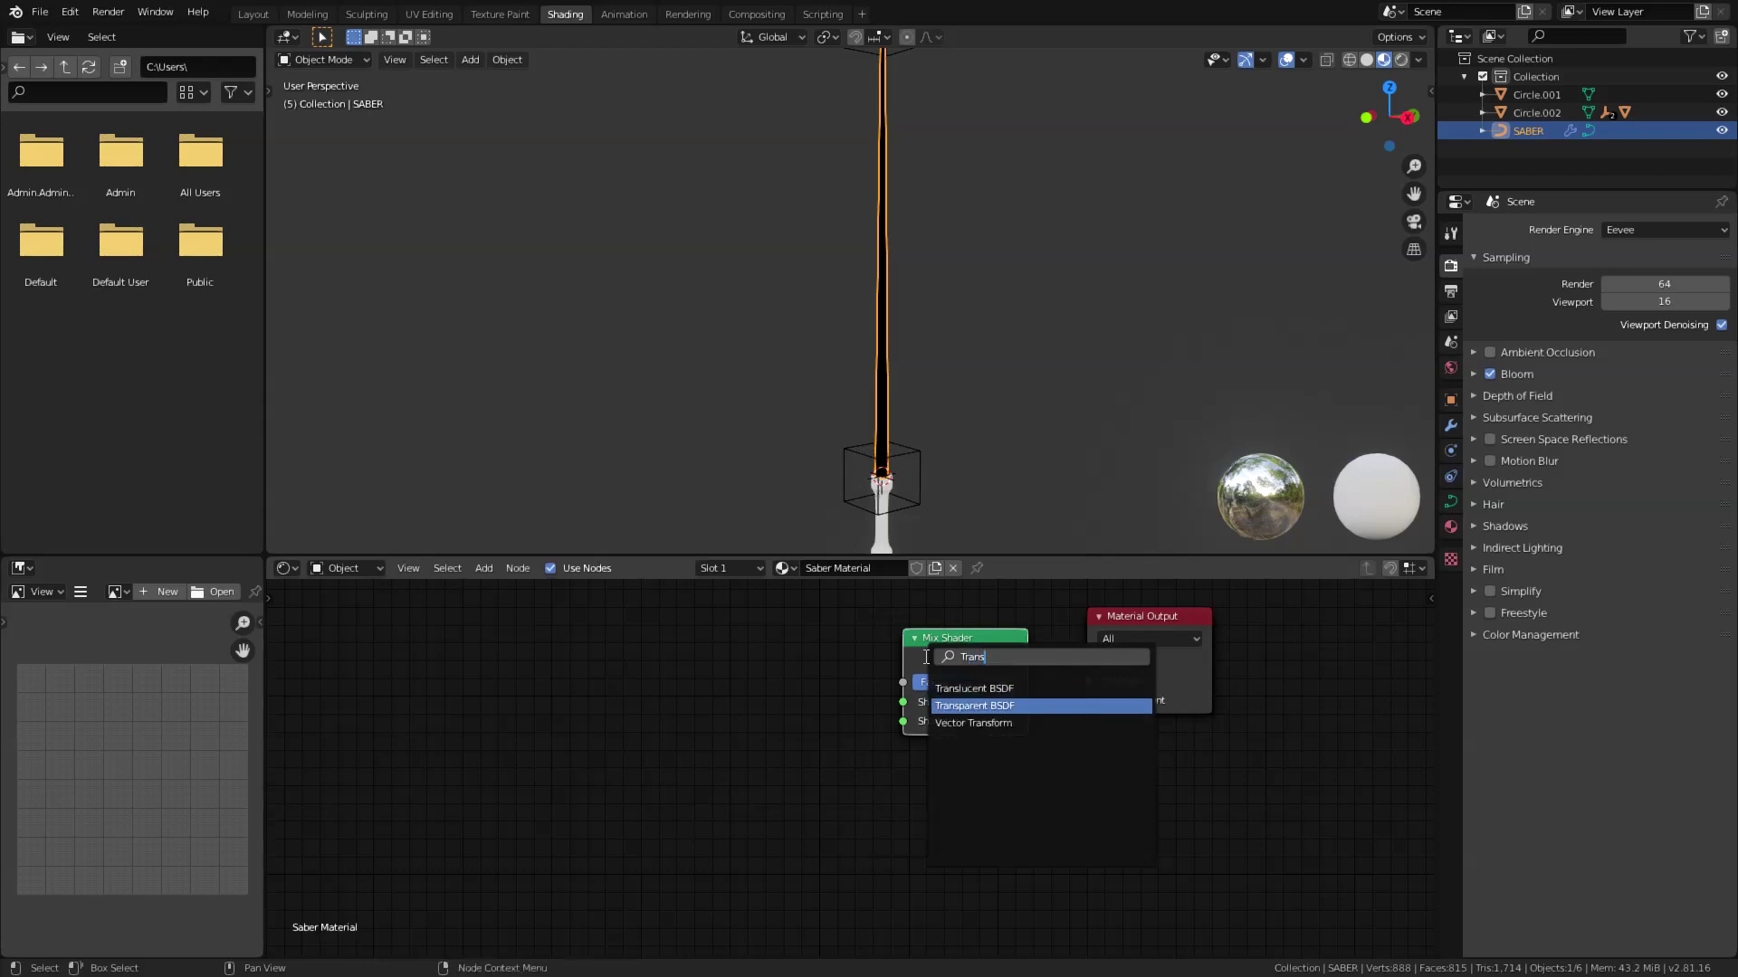
left_click(974, 706)
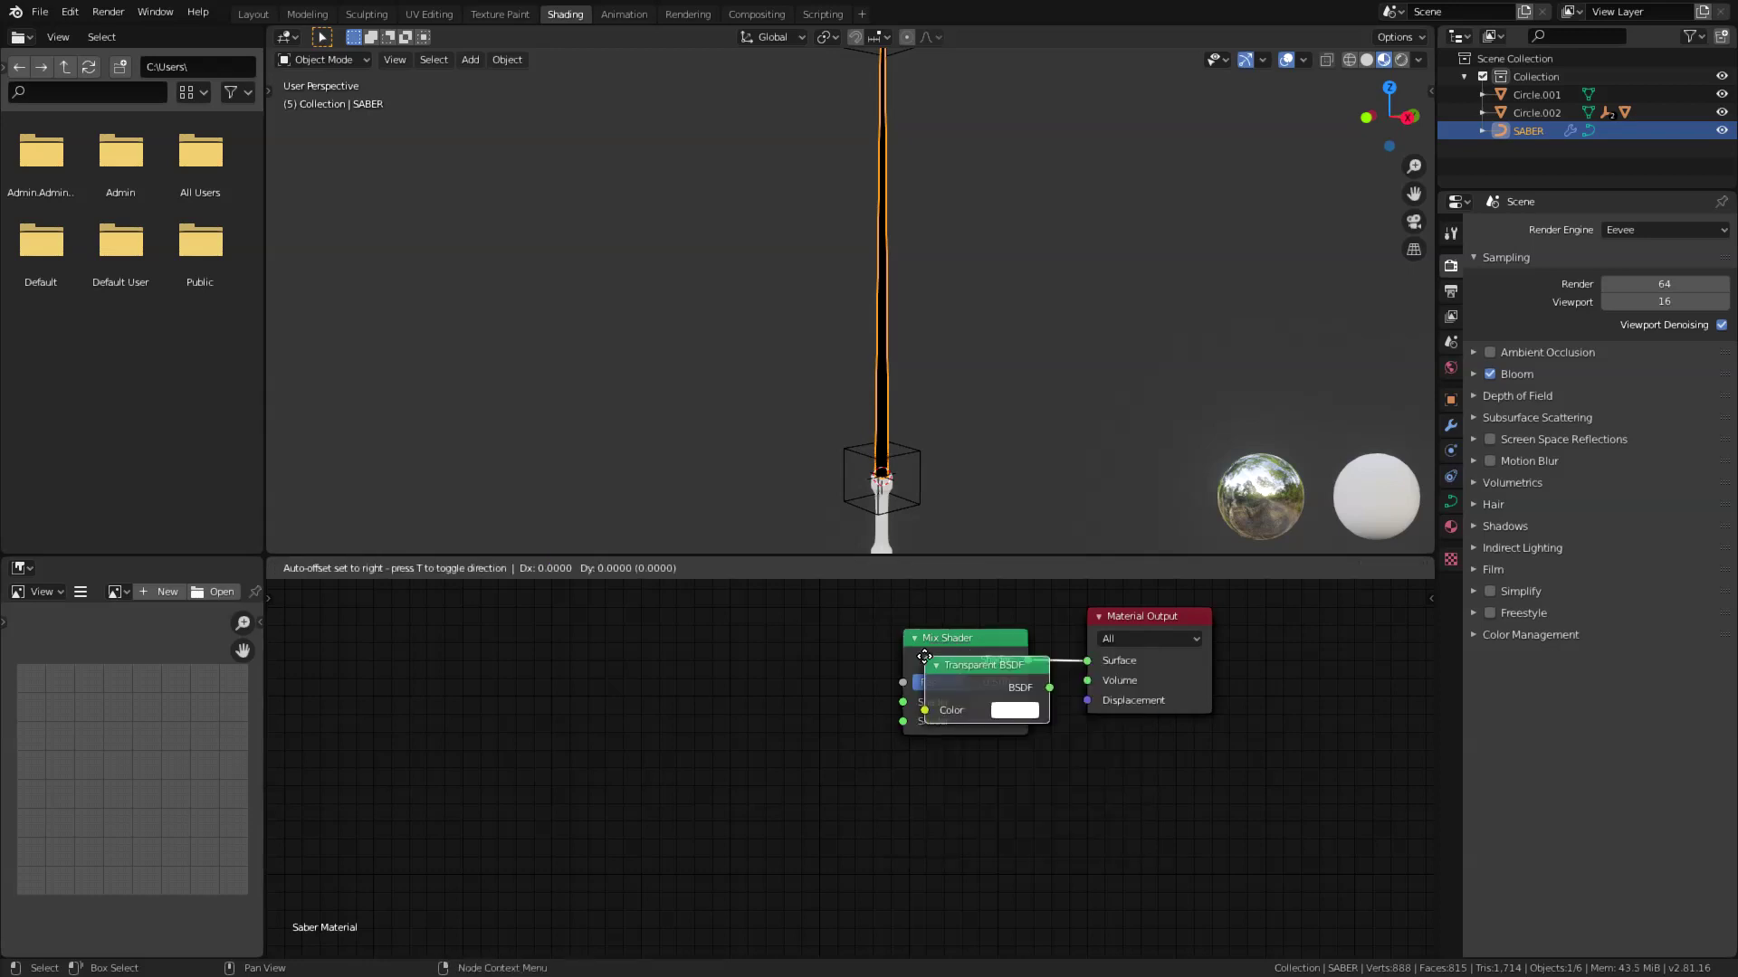
left_click(717, 649)
key("shift+a")
left_click(716, 649)
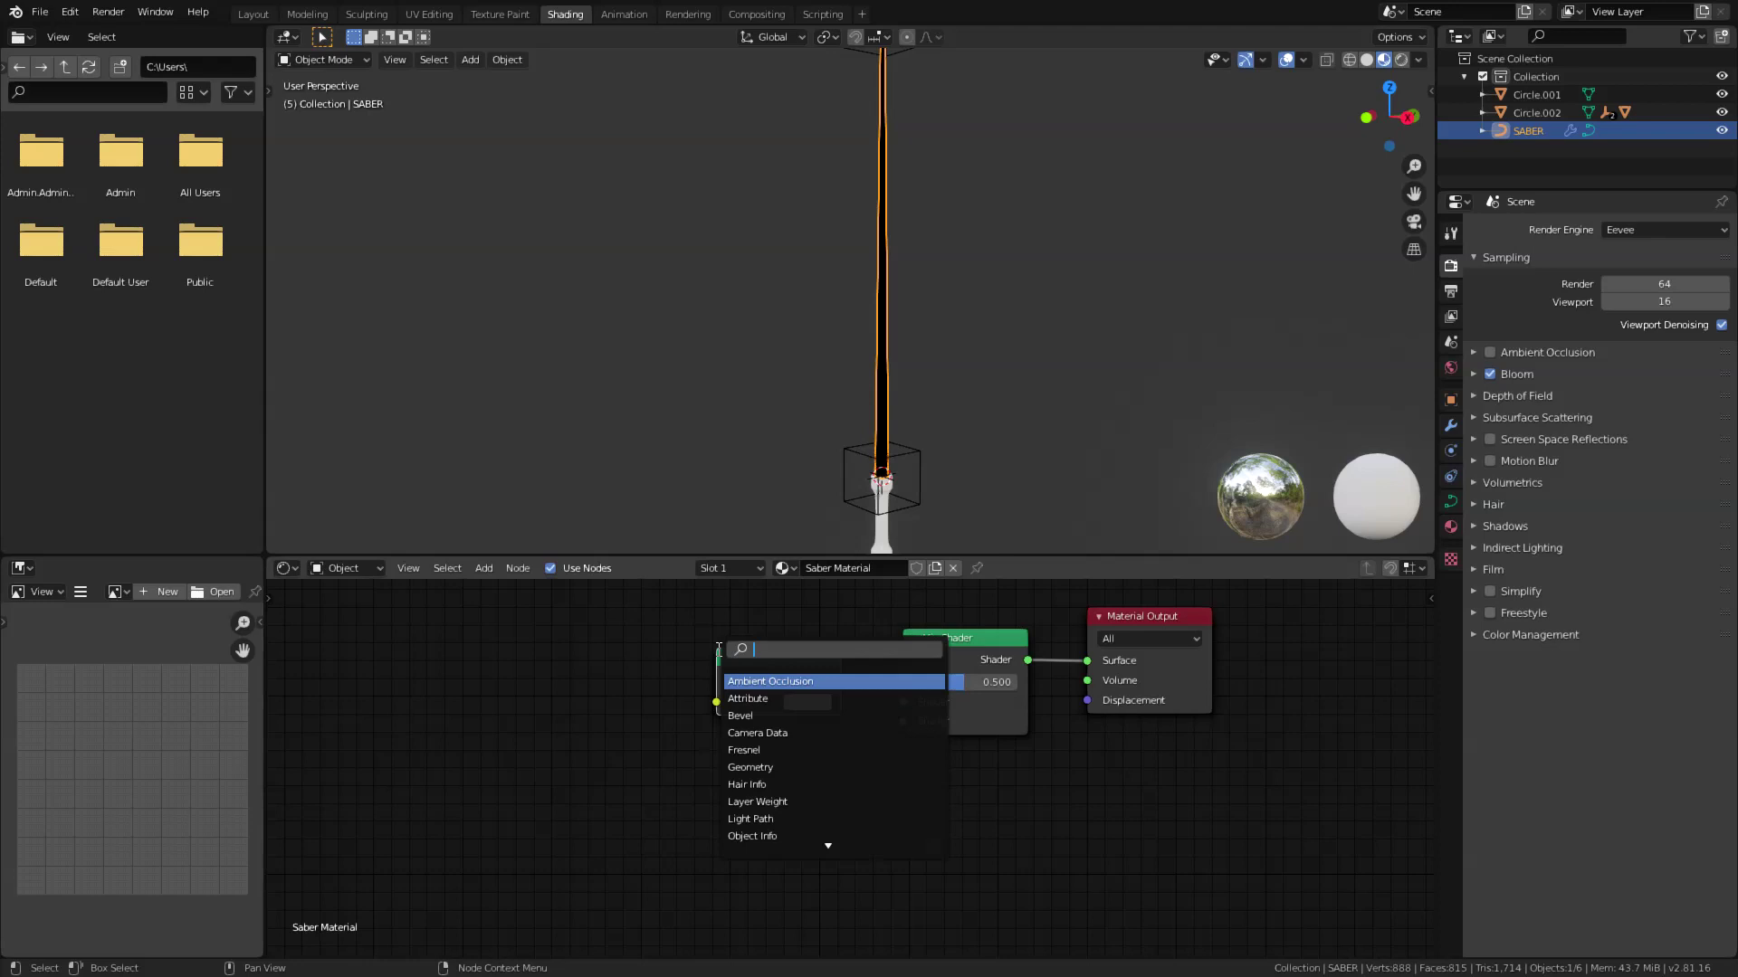
type("emi")
key("Return")
left_click(717, 750)
Connect the Transparent BSDF to the Mix Shader's first Shader input and the Emission to its second.
left_click_drag(782, 661, 903, 703)
left_click(841, 781)
left_click_drag(844, 781, 904, 722)
Add a ColorRamp node and connect its Color output to the Mix Shader's Fac input.
middle_click_drag(586, 618, 715, 659)
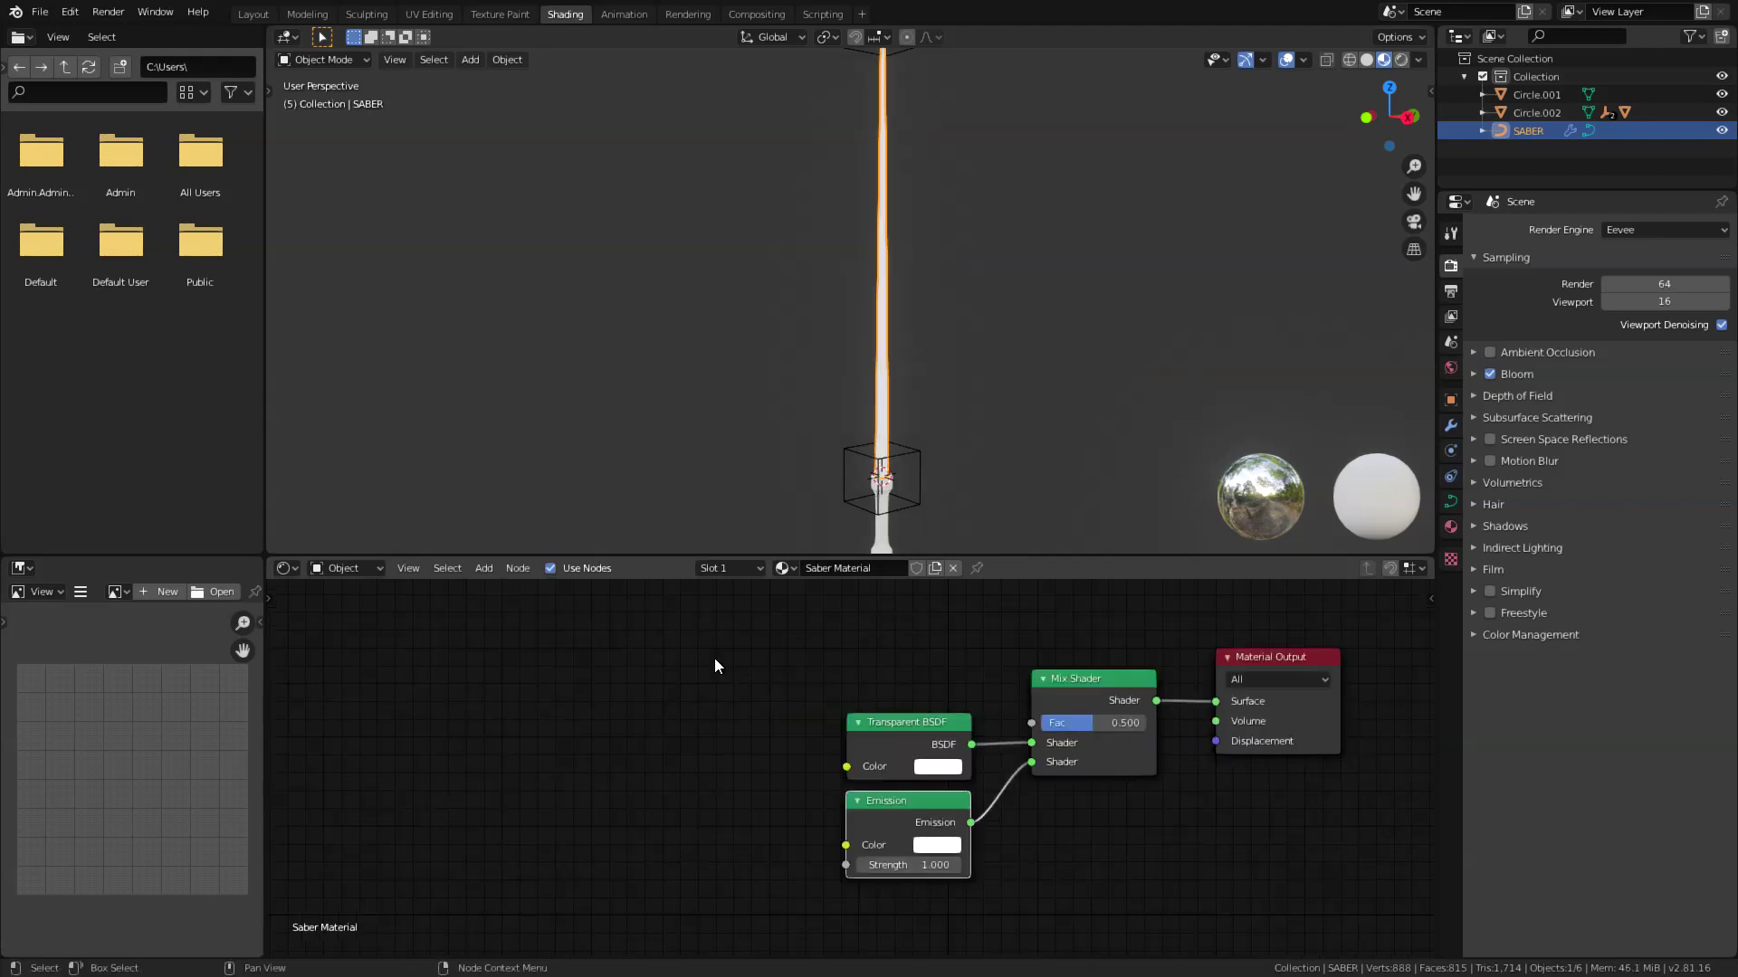
key("shift+a")
left_click(715, 660)
type("col")
left_click(747, 708)
left_click(631, 654)
left_click_drag(813, 638, 1033, 720)
Add a Noise Texture node and connect its Color output to the ColorRamp's Fac input.
middle_click_drag(741, 654, 805, 665)
key("shift+a")
left_click(806, 665)
type("noise")
key("Return")
left_click_drag(611, 682, 633, 724)
left_click_drag(665, 795, 665, 795)
Add linked Texture Coordinate and Mapping nodes to the Noise Texture's Vector input.
middle_click_drag(653, 796, 790, 809)
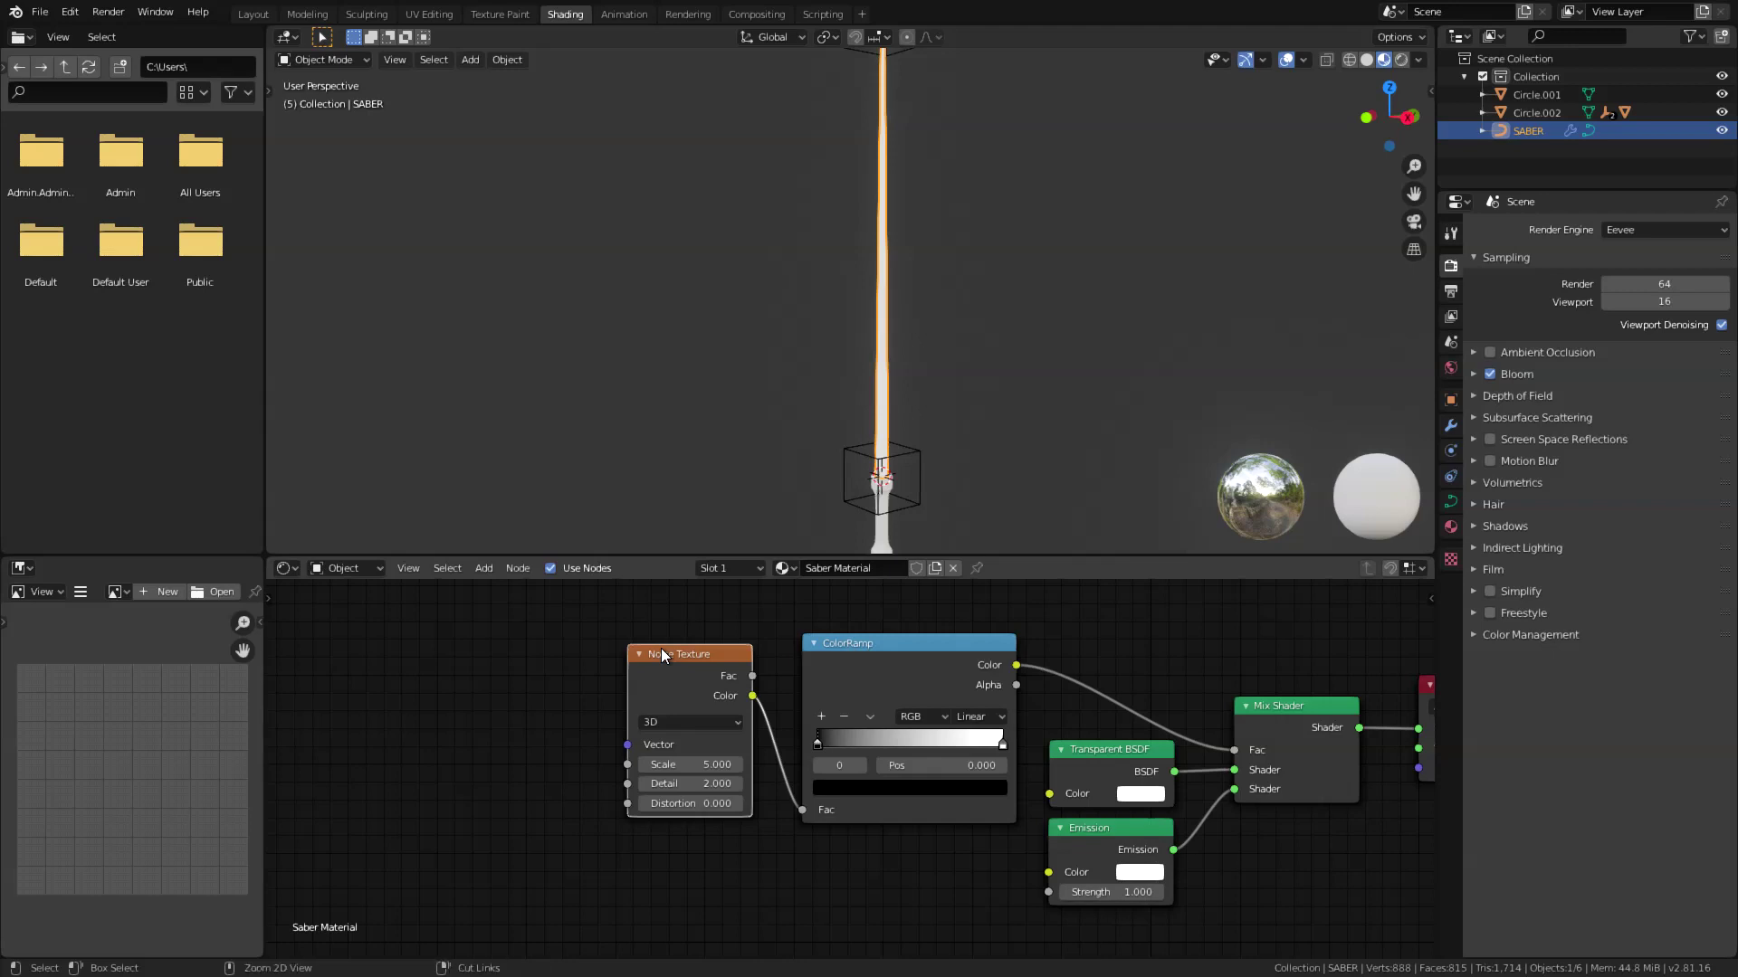
key("ctrl+t")
middle_click_drag(661, 648, 751, 646)
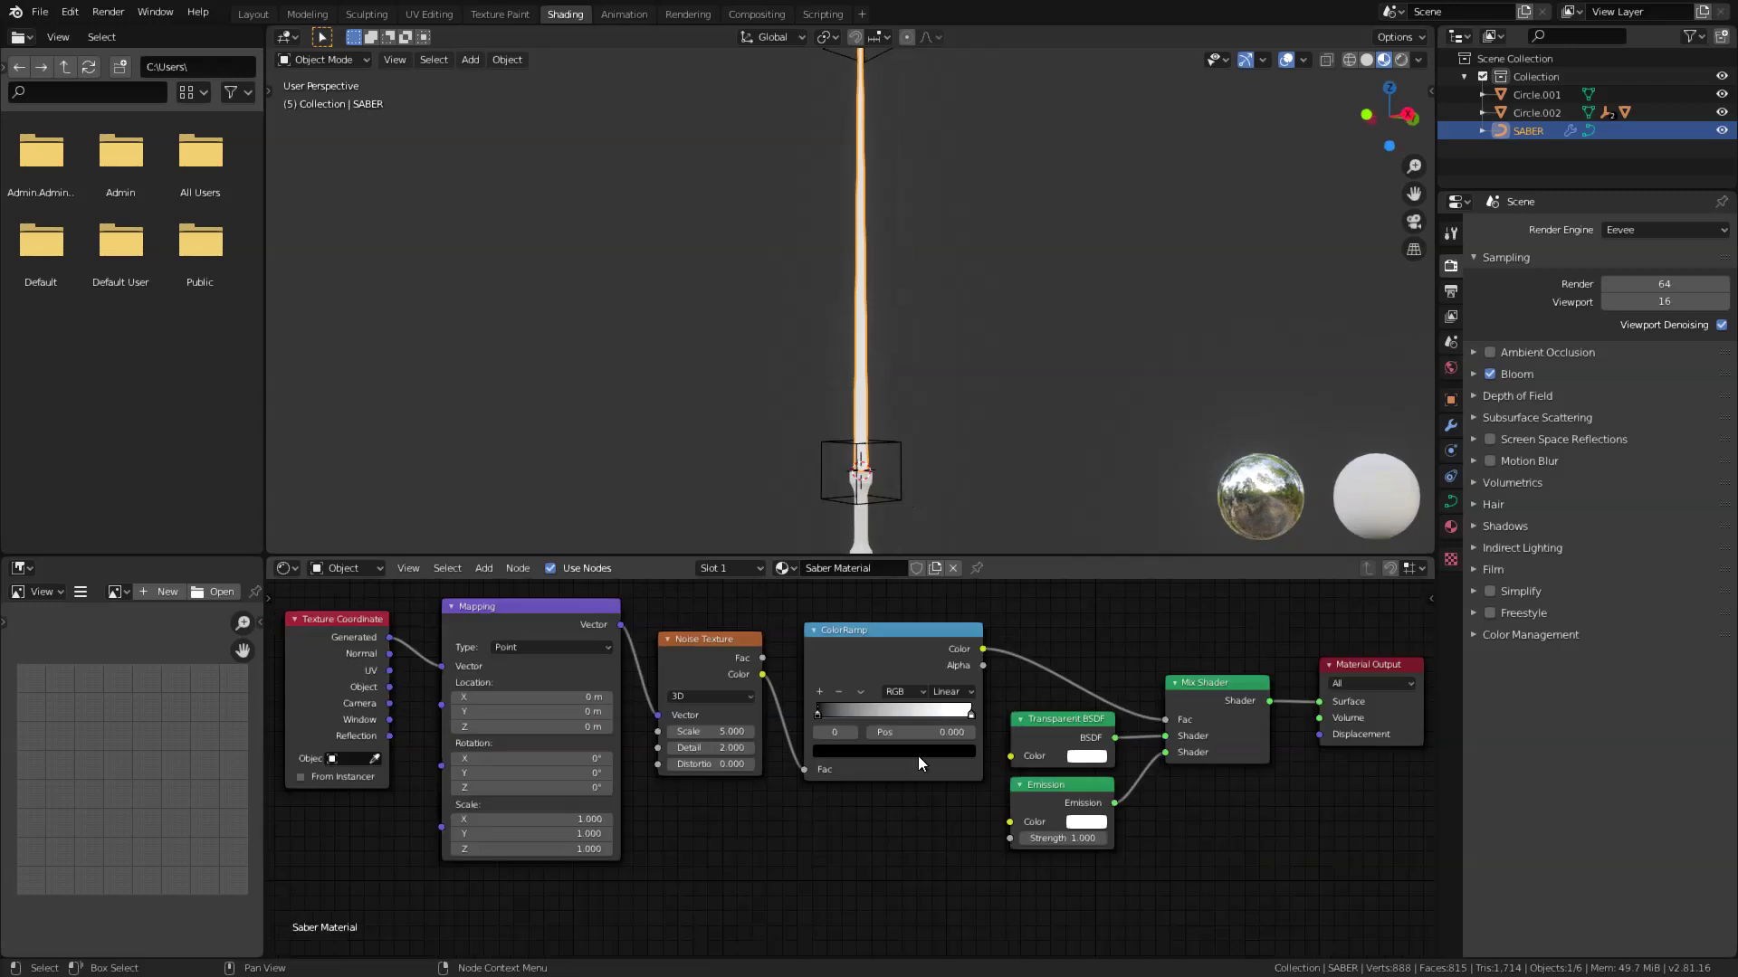
Move the ColorRamp's black stop to position 0.423.
middle_click_drag(917, 756, 917, 714, "ctrl")
scroll(917, 714, "up", 3)
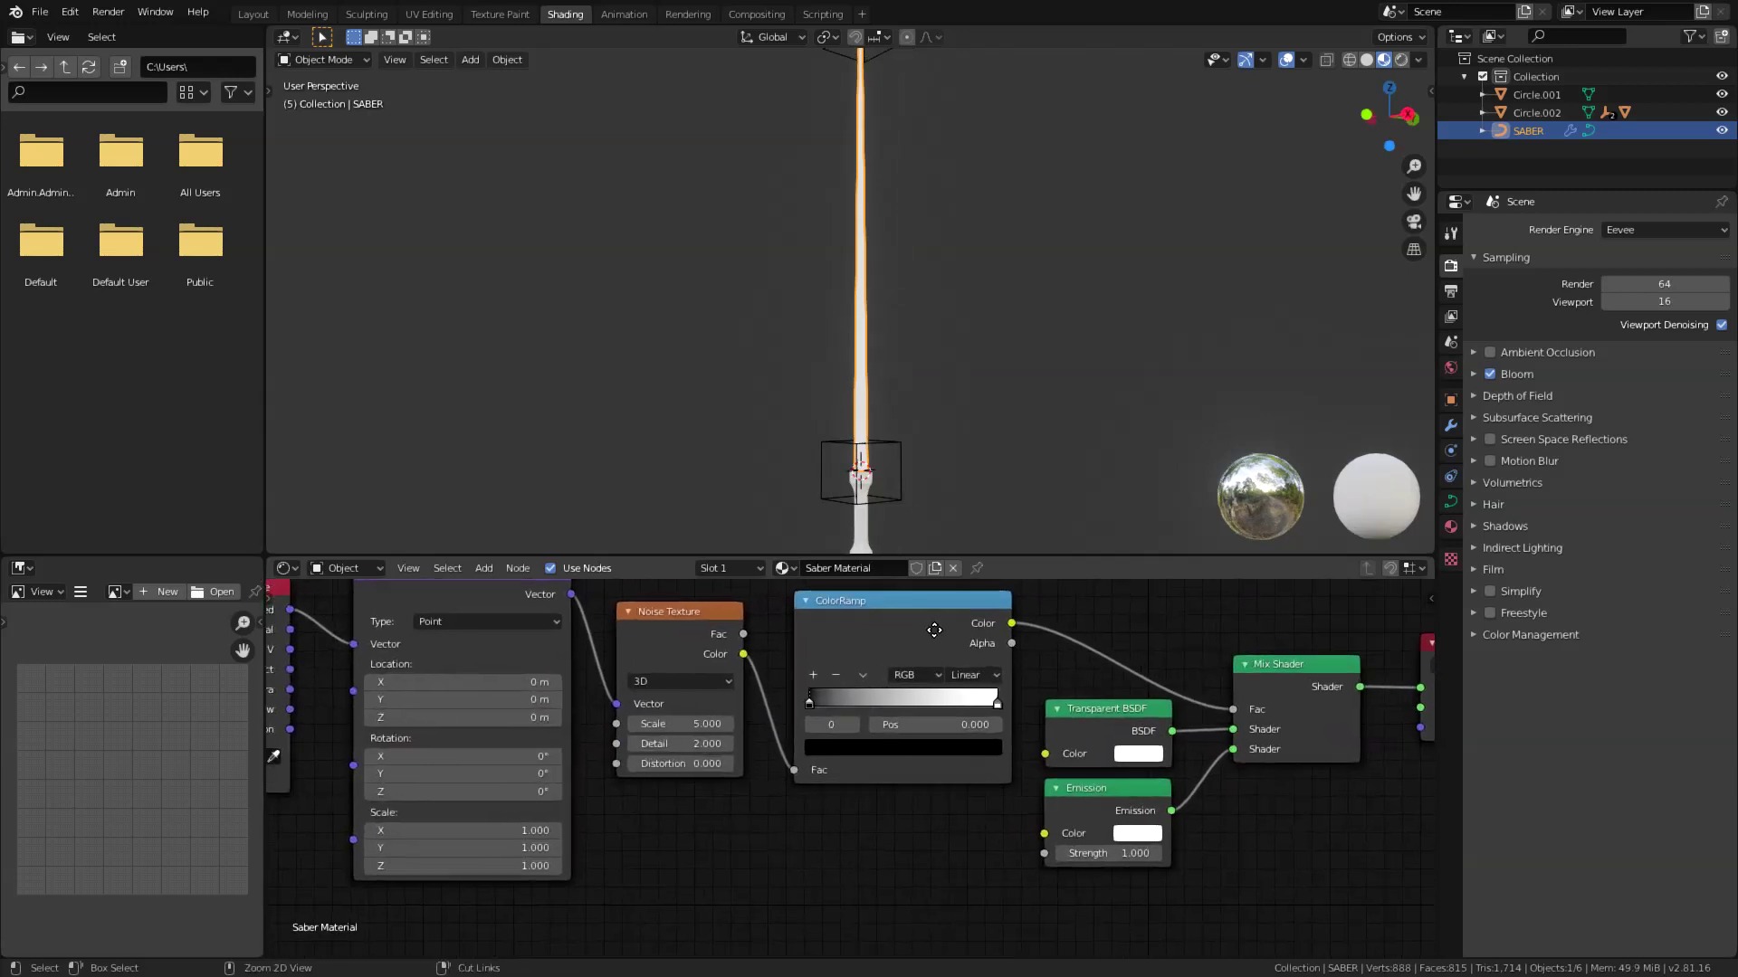
left_click_drag(806, 748, 894, 740)
Set the Noise Texture's scale to 28.3 and its detail to 15, leaving distortion at 0.
mouse_move(650, 772)
left_mouse_down()
mouse_move(756, 772)
mouse_move(661, 797)
left_mouse_up()
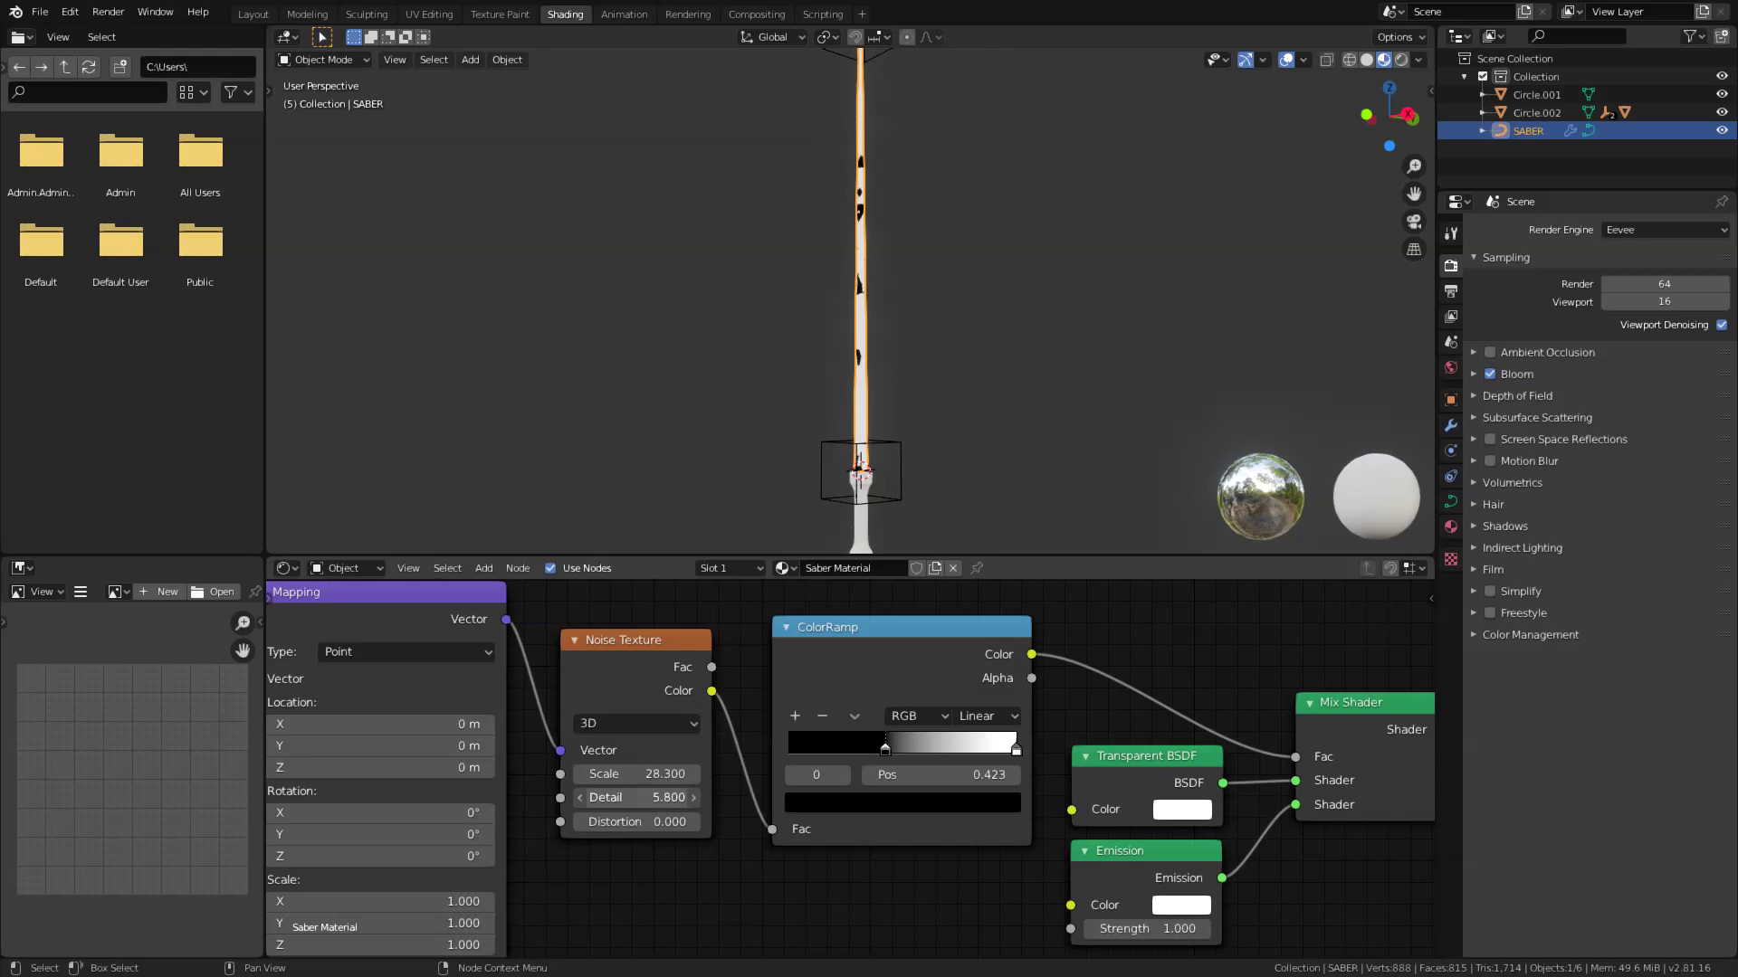
left_click(649, 797)
type("10.3")
key("Return")
left_click_drag(640, 822, 608, 822)
Set the Emission node's color to orange and its strength to 50.
scroll(941, 819, "down", 4)
middle_click_drag(1028, 826, 826, 765)
middle_click_drag(891, 834, 909, 712, "ctrl")
scroll(851, 769, "up", 2)
left_click(964, 860)
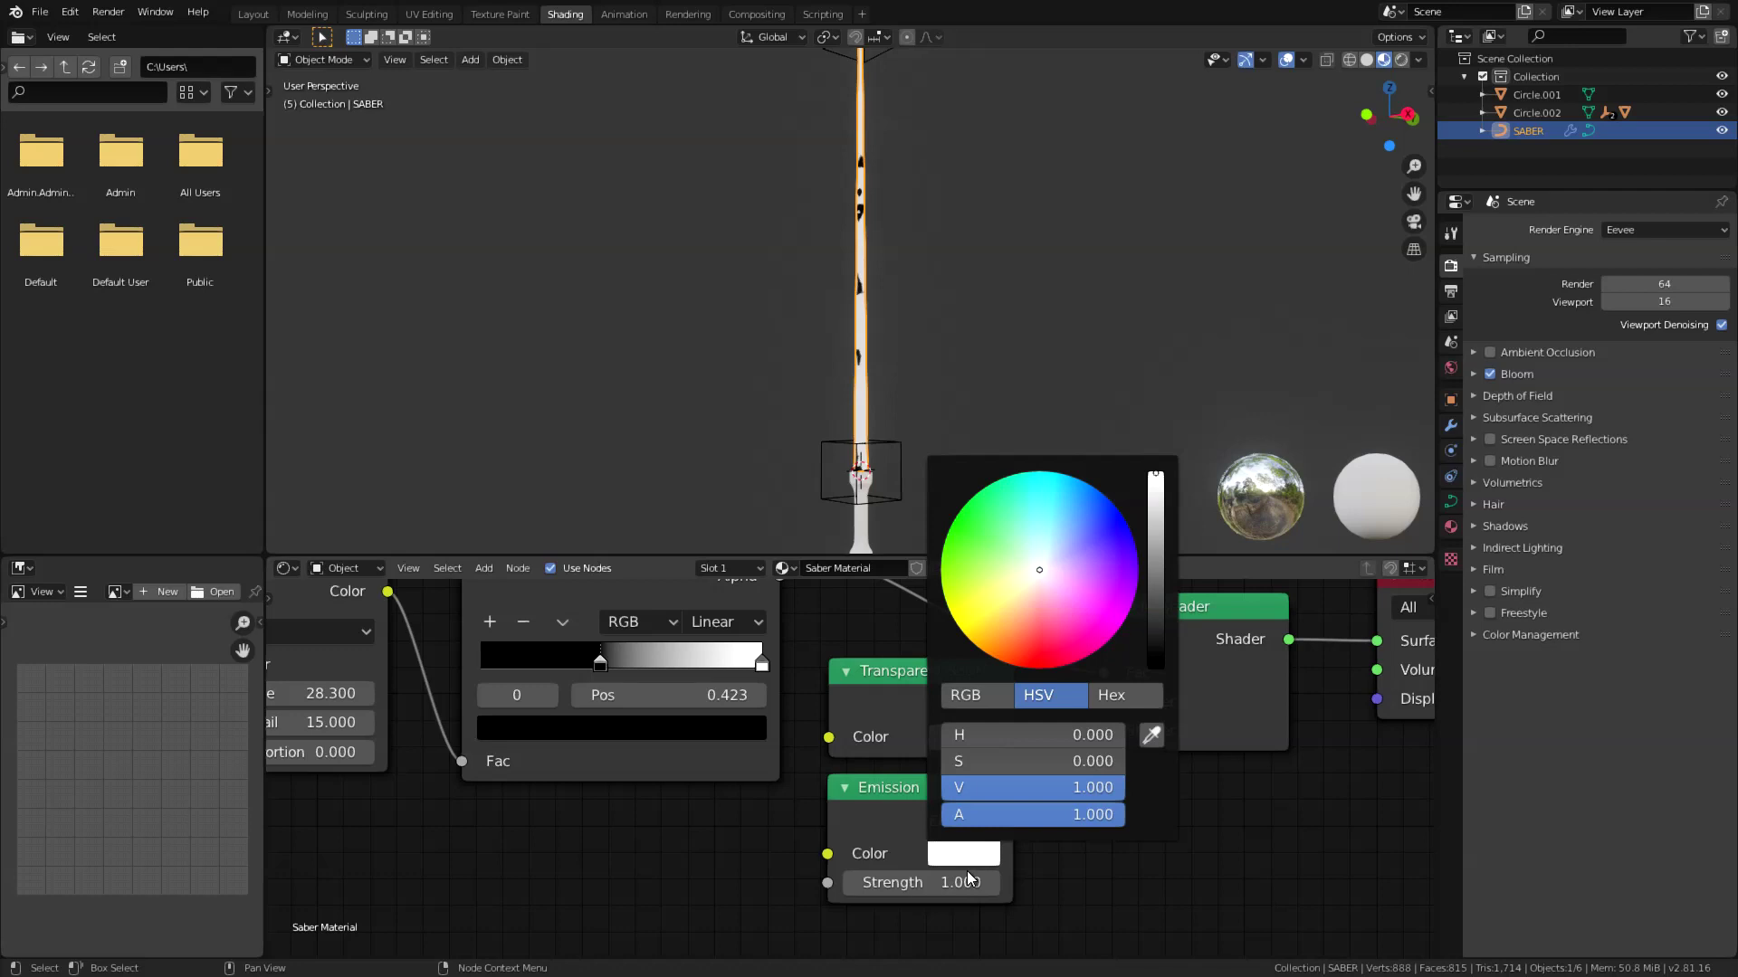
mouse_move(1025, 617)
left_mouse_down()
mouse_move(1041, 621)
mouse_move(1014, 618)
left_mouse_up()
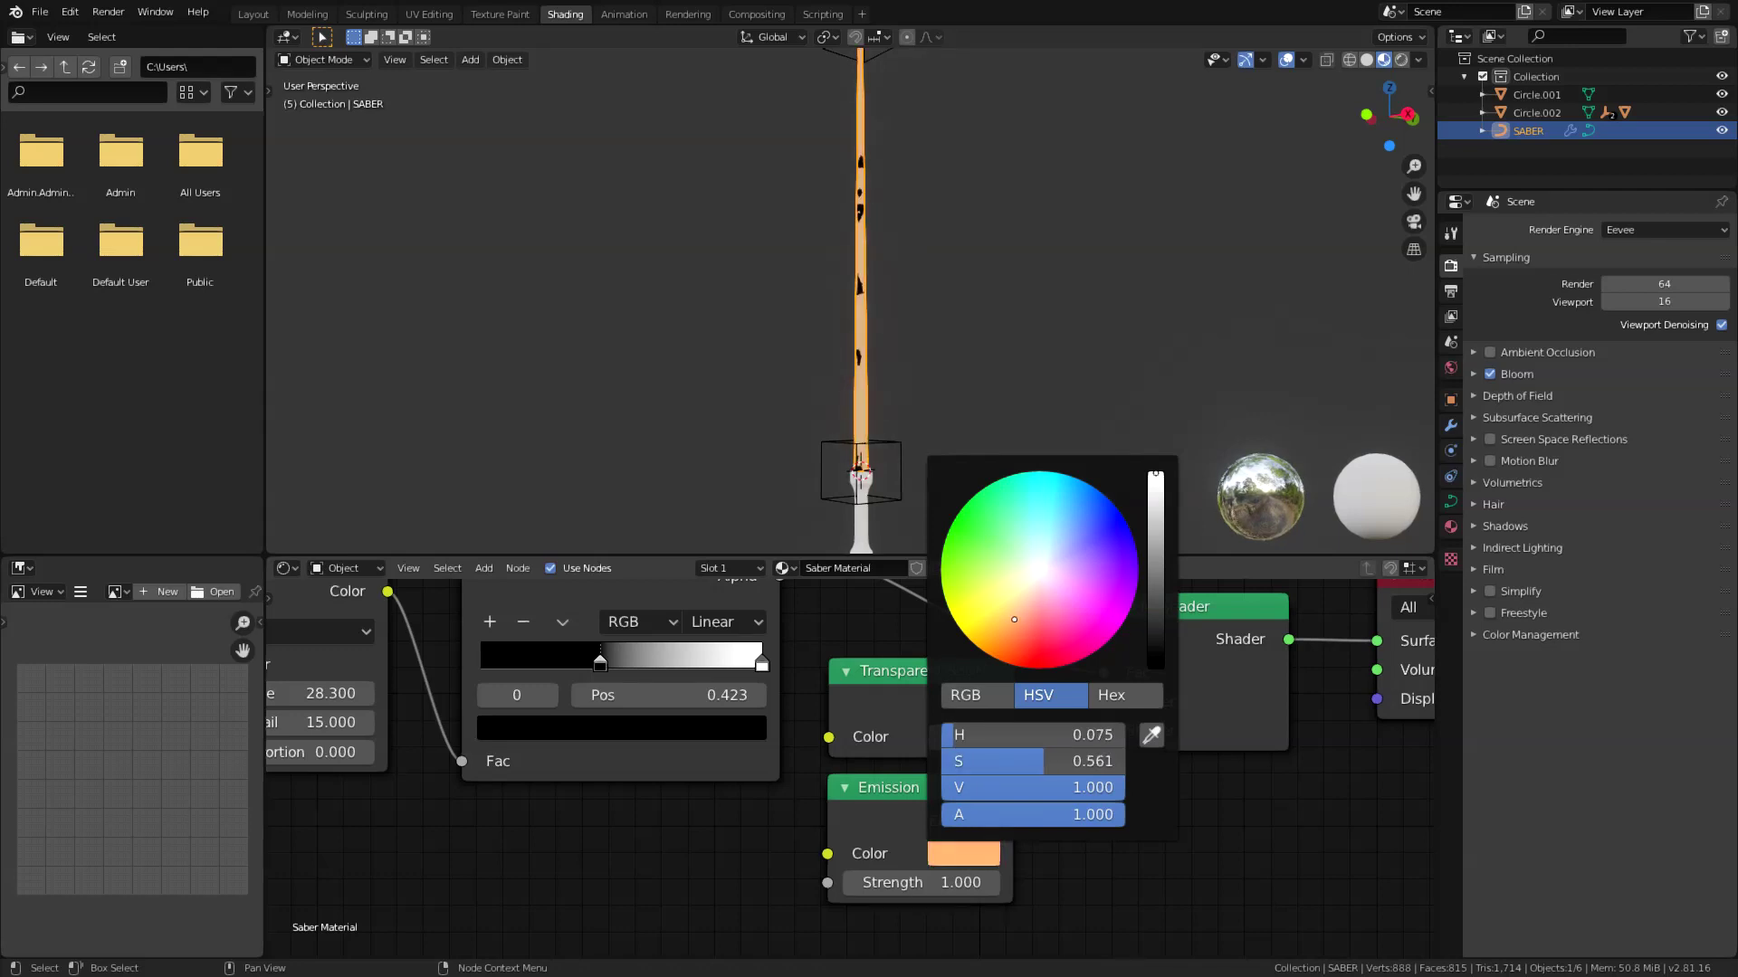
left_click_drag(914, 883, 977, 883)
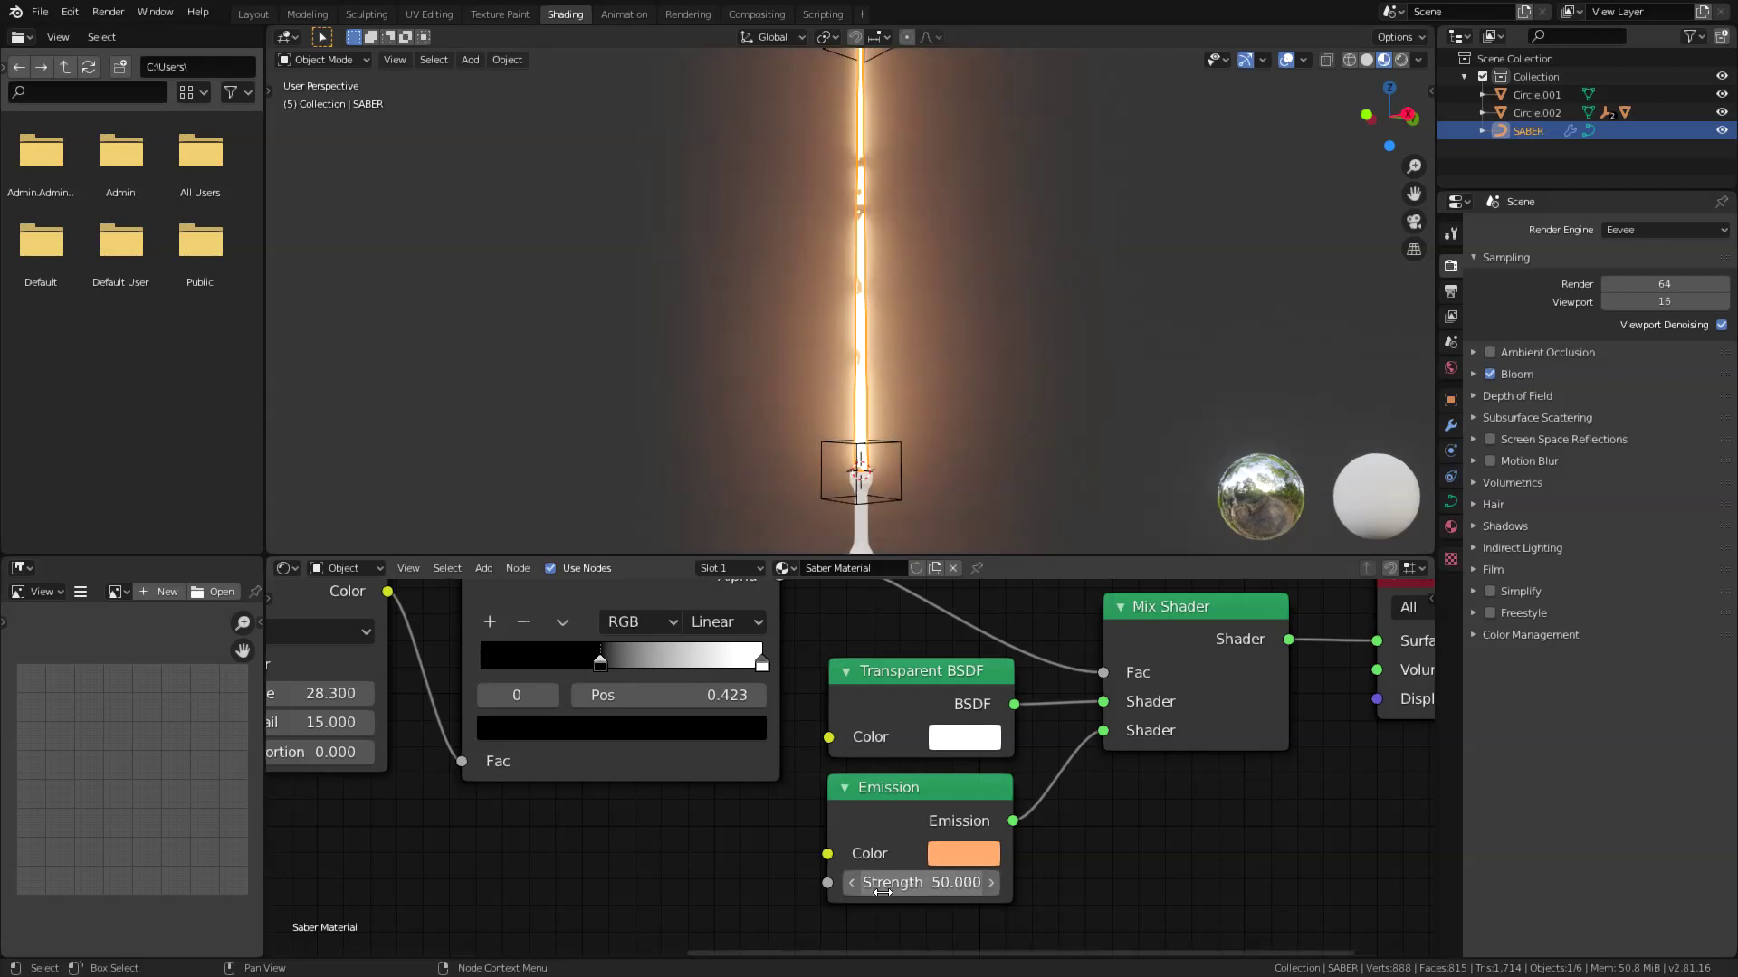
Show the viewport overlays and test-move the Saber CTRL_top empty to check how the noise pattern follows the blade.
middle_click_drag(748, 698, 749, 831, "ctrl")
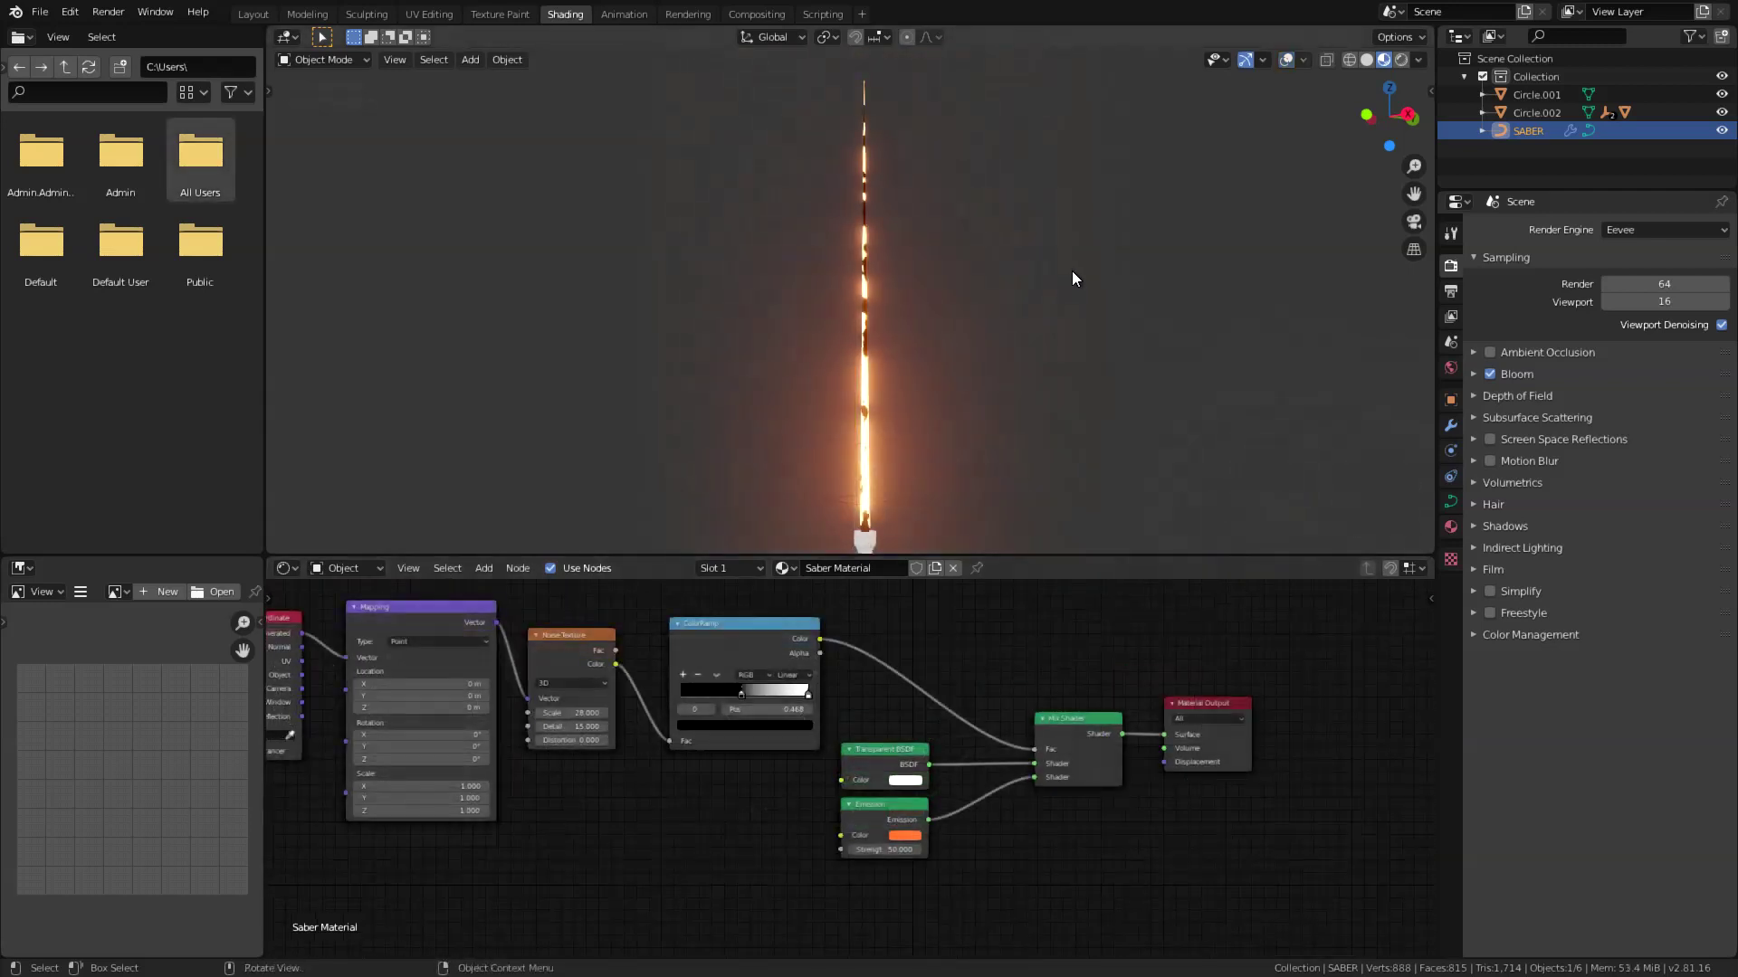
left_click(1281, 64)
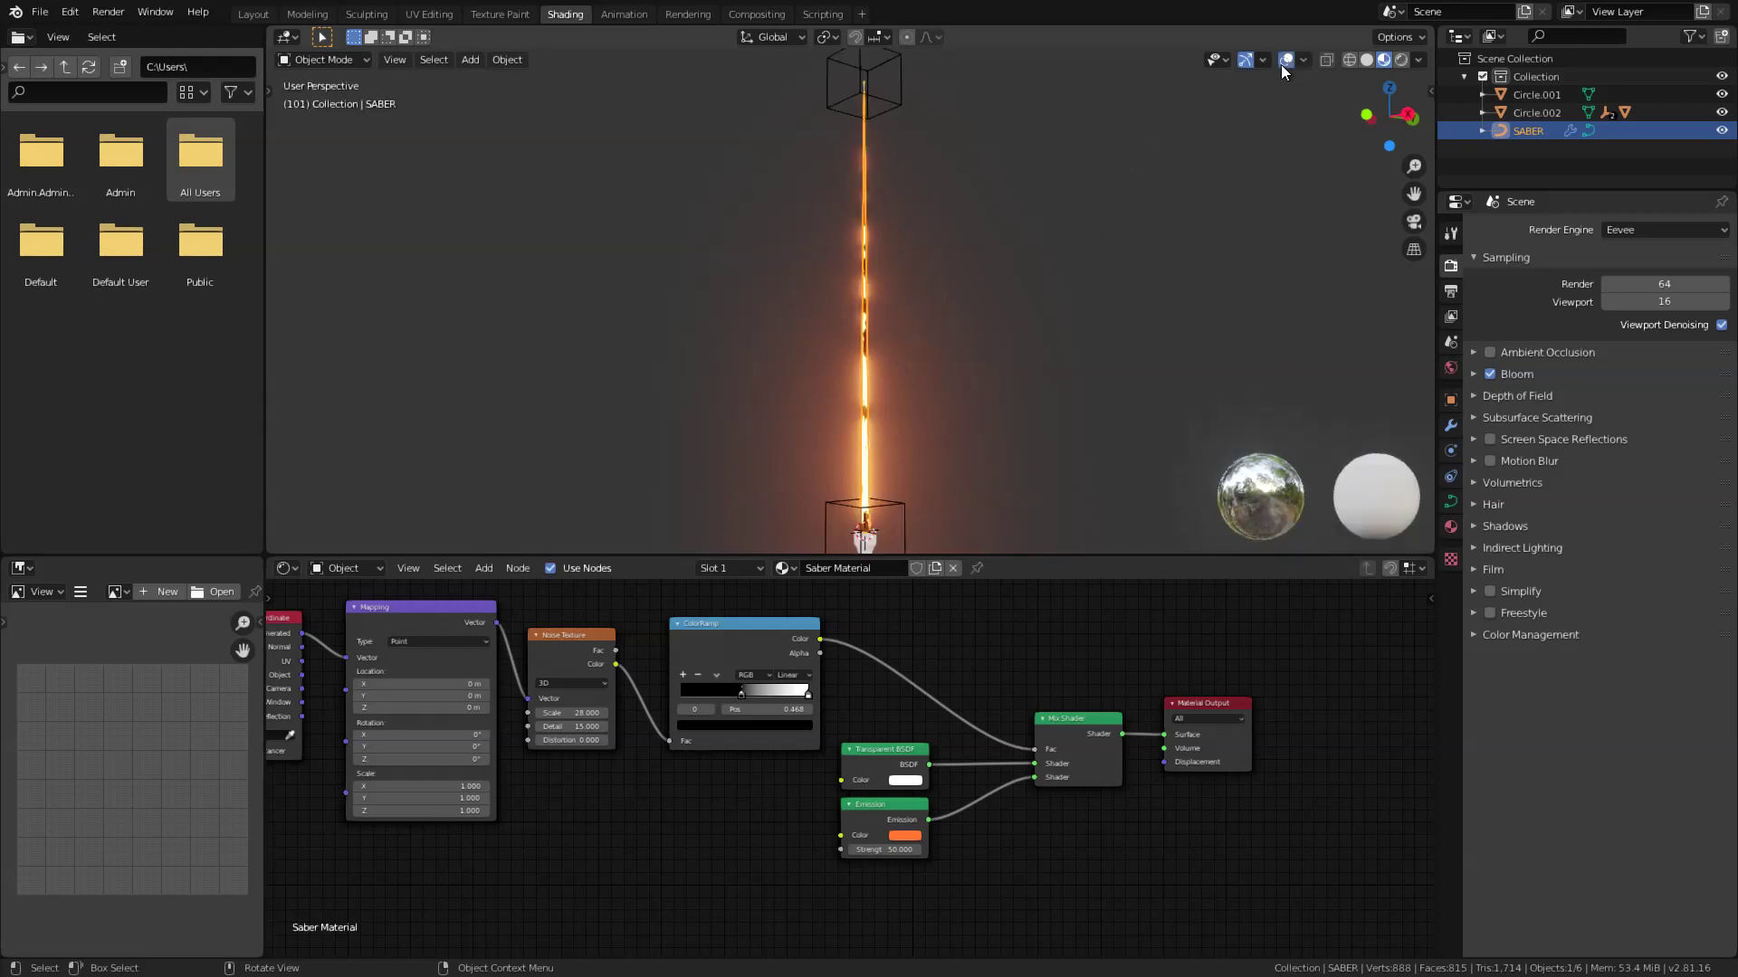
left_click(893, 104)
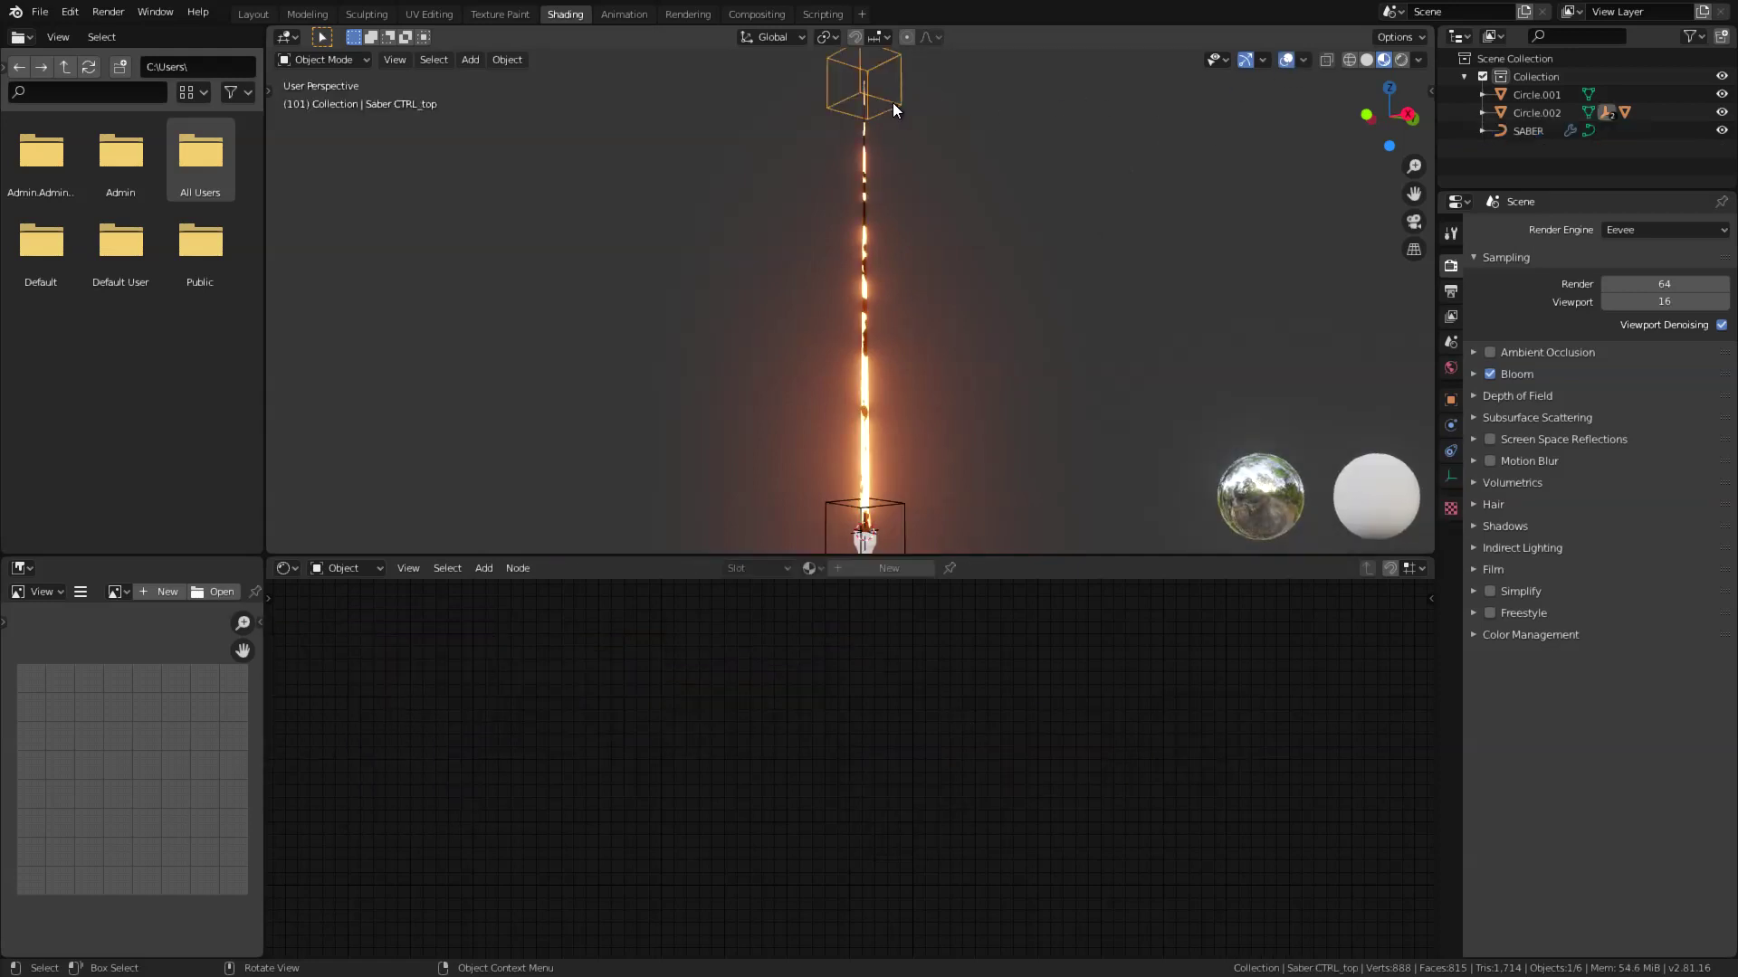
key("g")
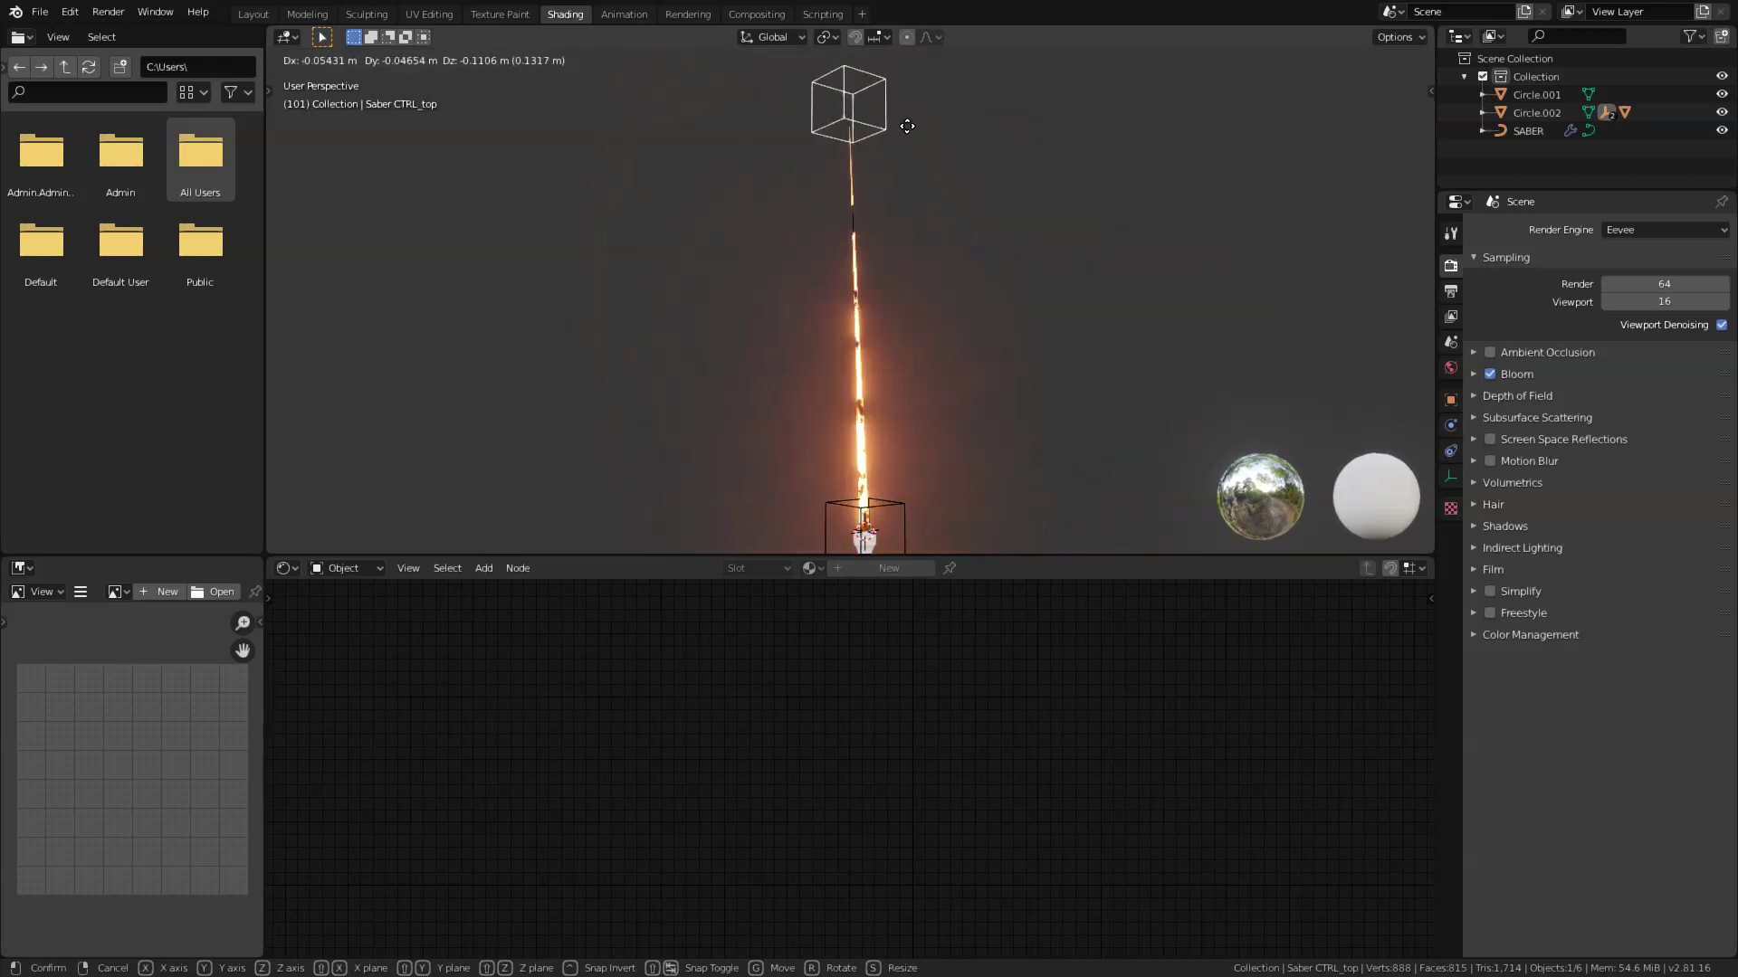
left_click(895, 63)
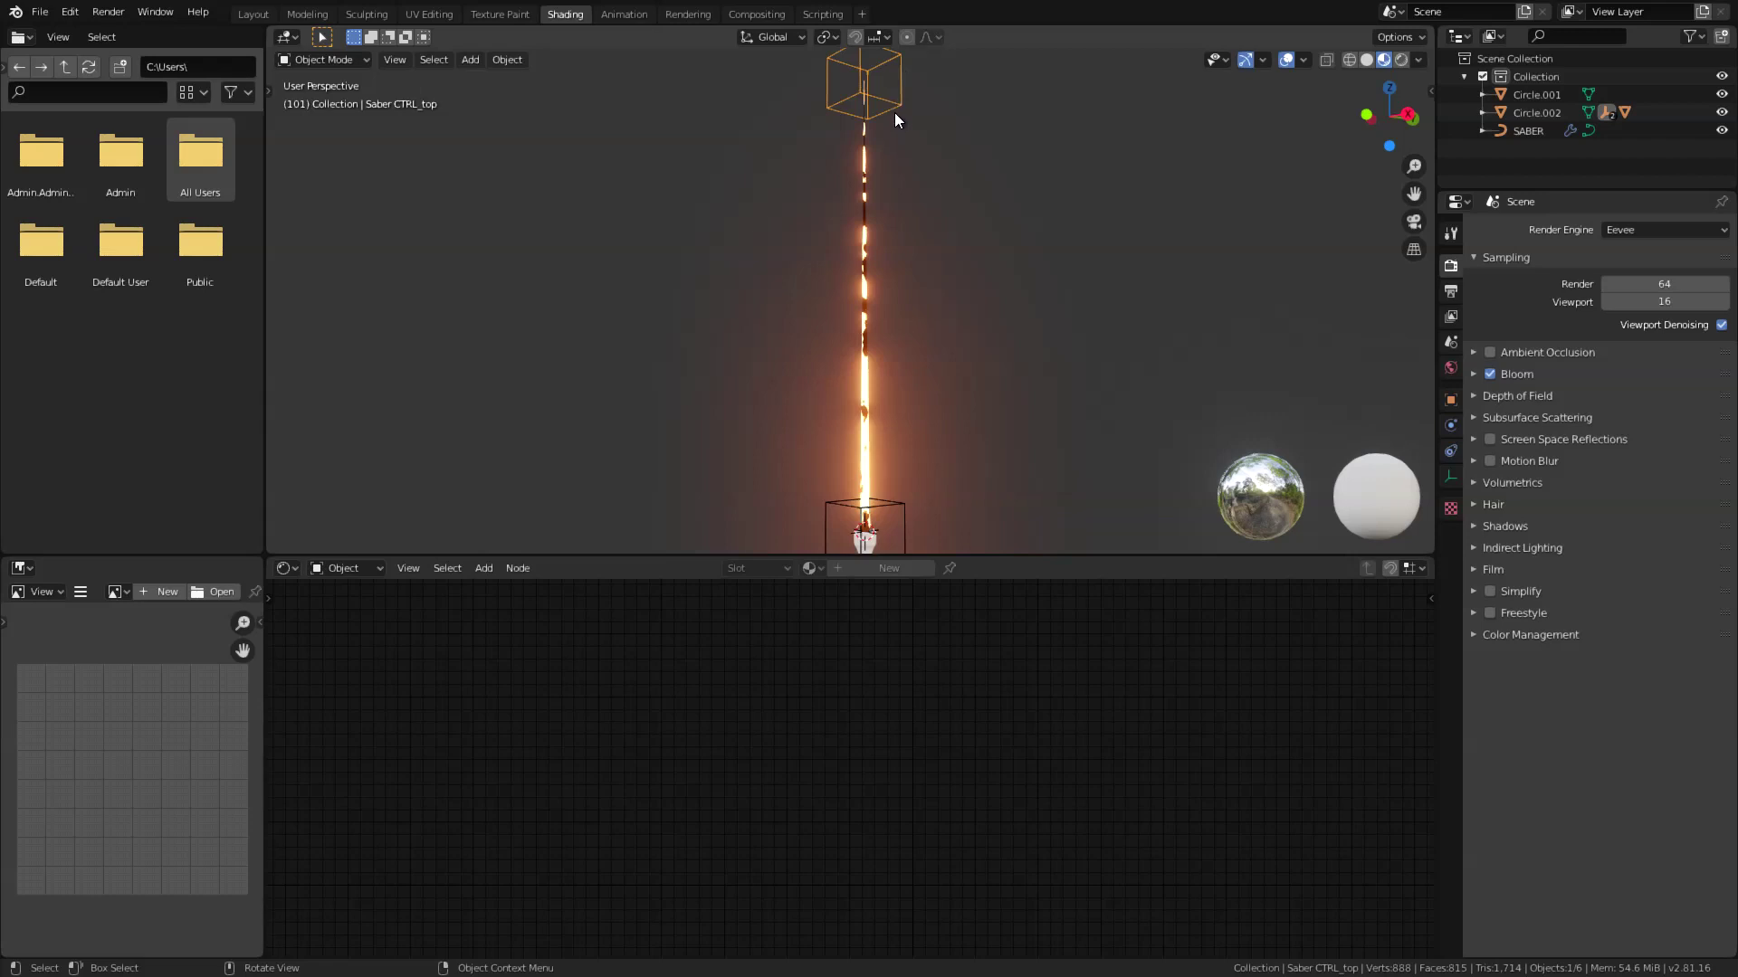
key("g")
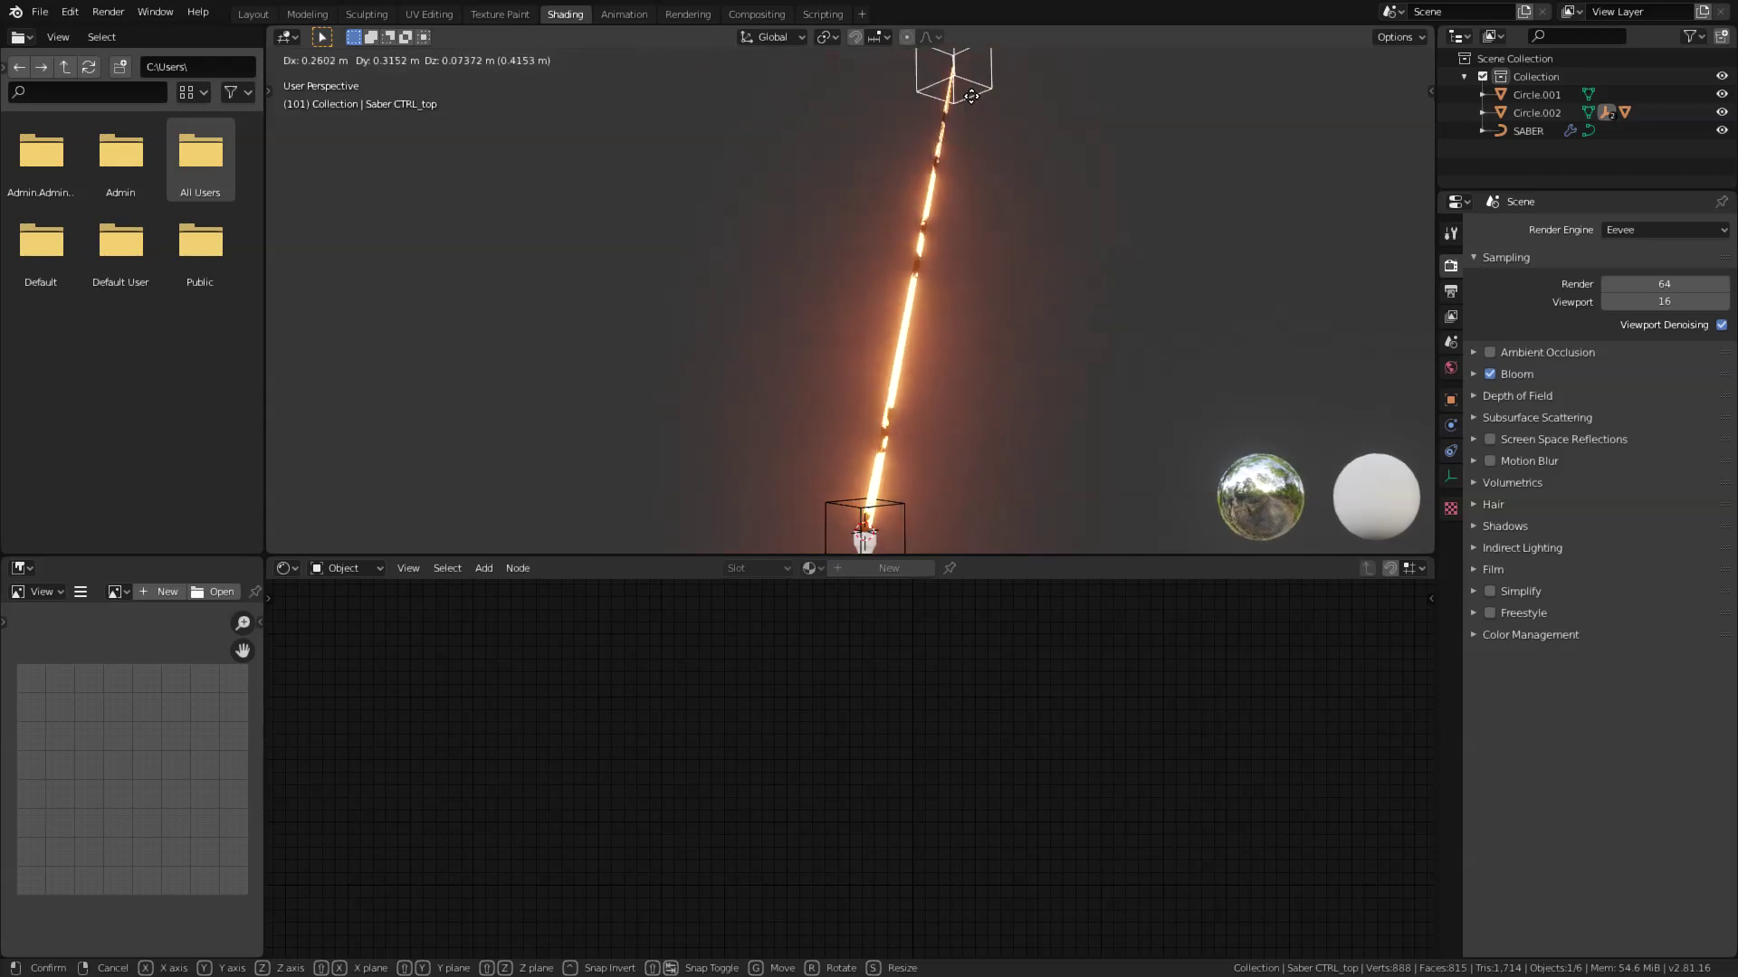
right_click(912, 127)
Feed the SABER material's Mapping node from the Texture Coordinate's UV output and enable Use UV for mapping on the curve.
left_click(866, 402)
middle_click_drag(395, 679, 795, 735)
scroll(797, 737, "up", 8)
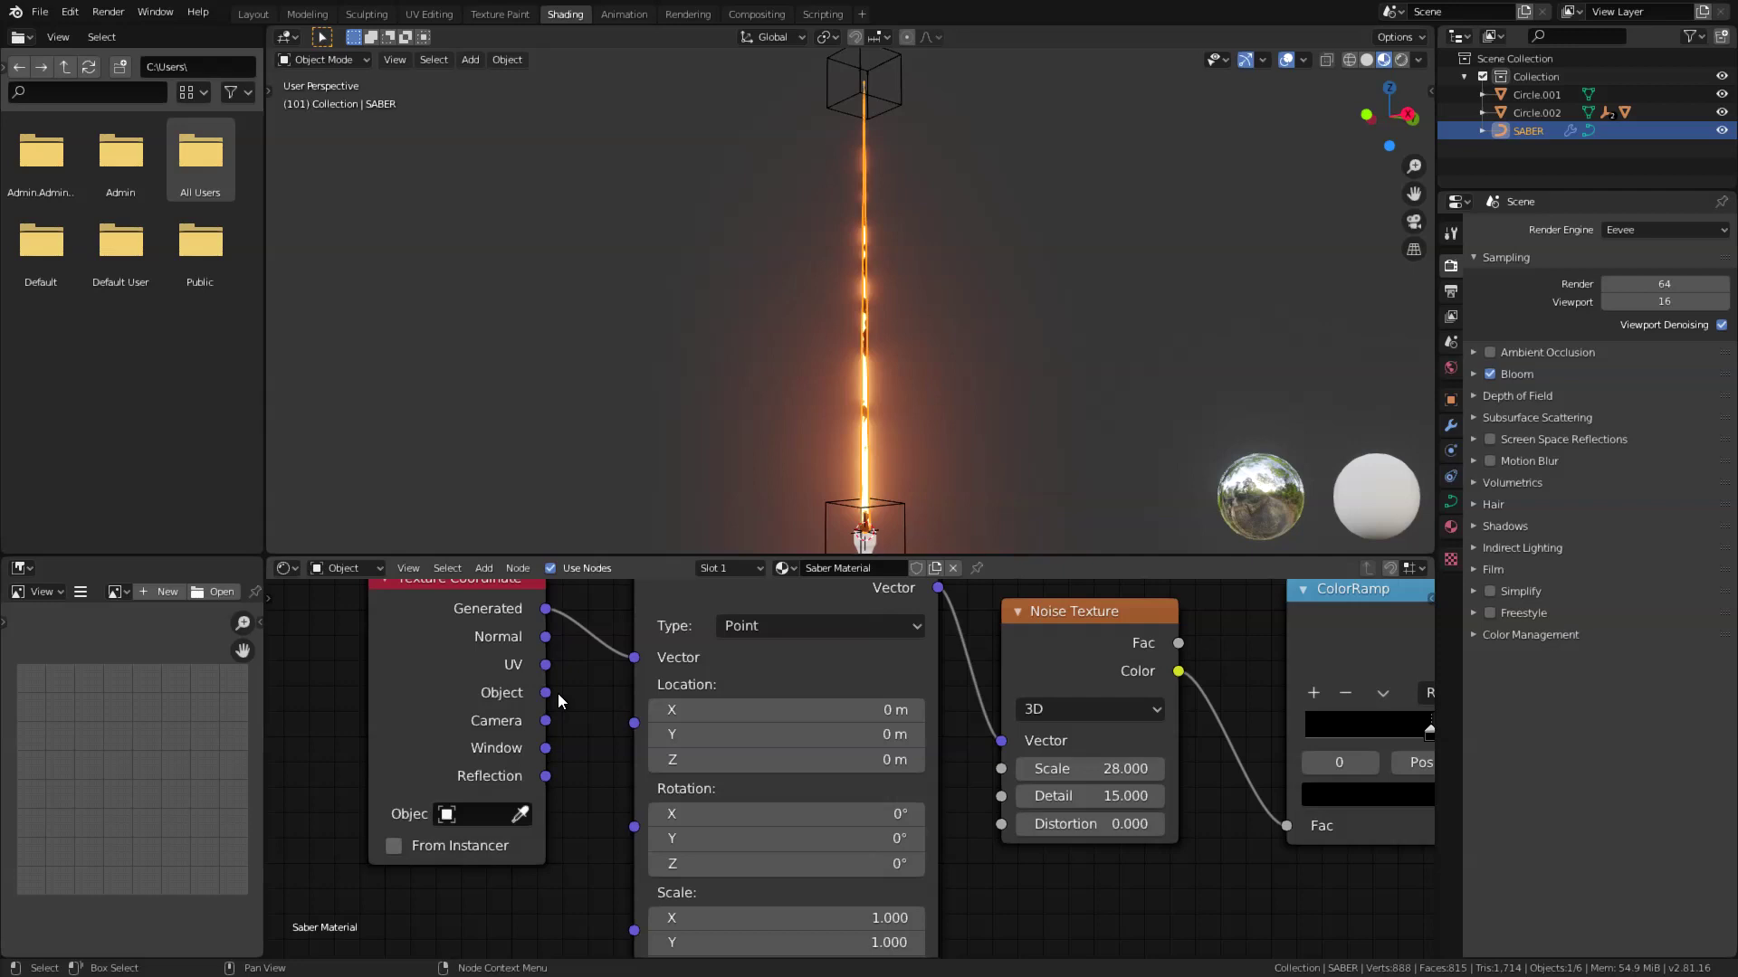
middle_click_drag(463, 644, 506, 660)
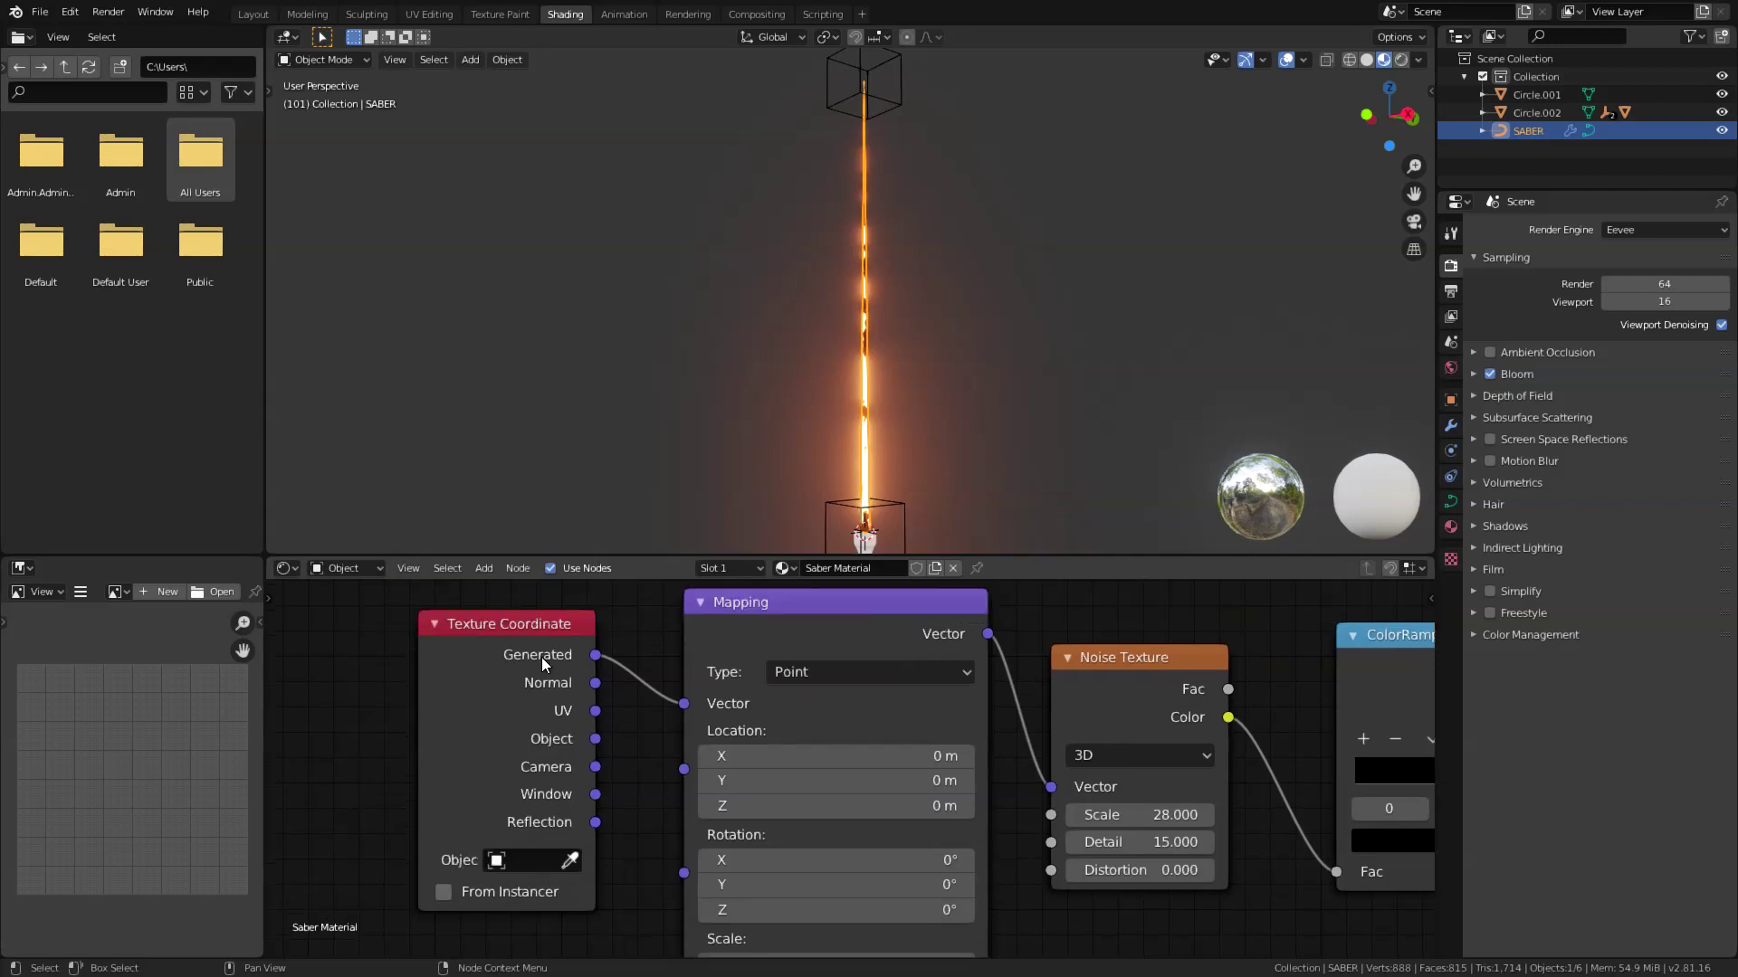
left_click_drag(594, 710, 684, 705)
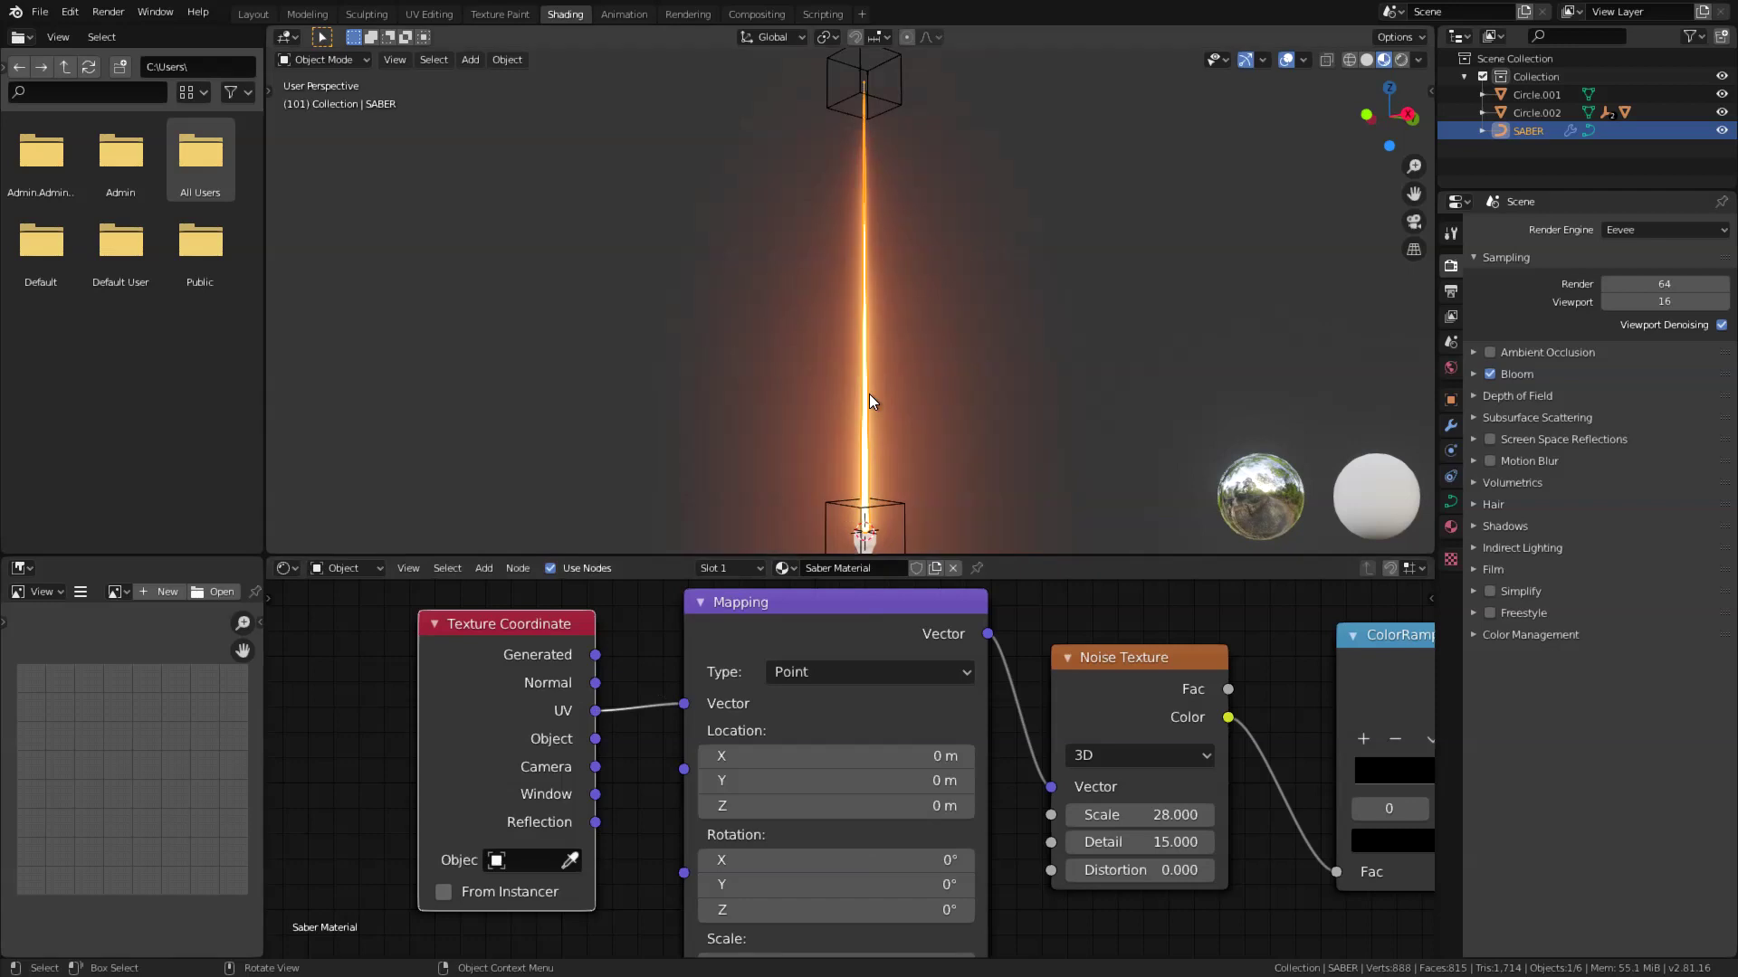
left_click(1450, 504)
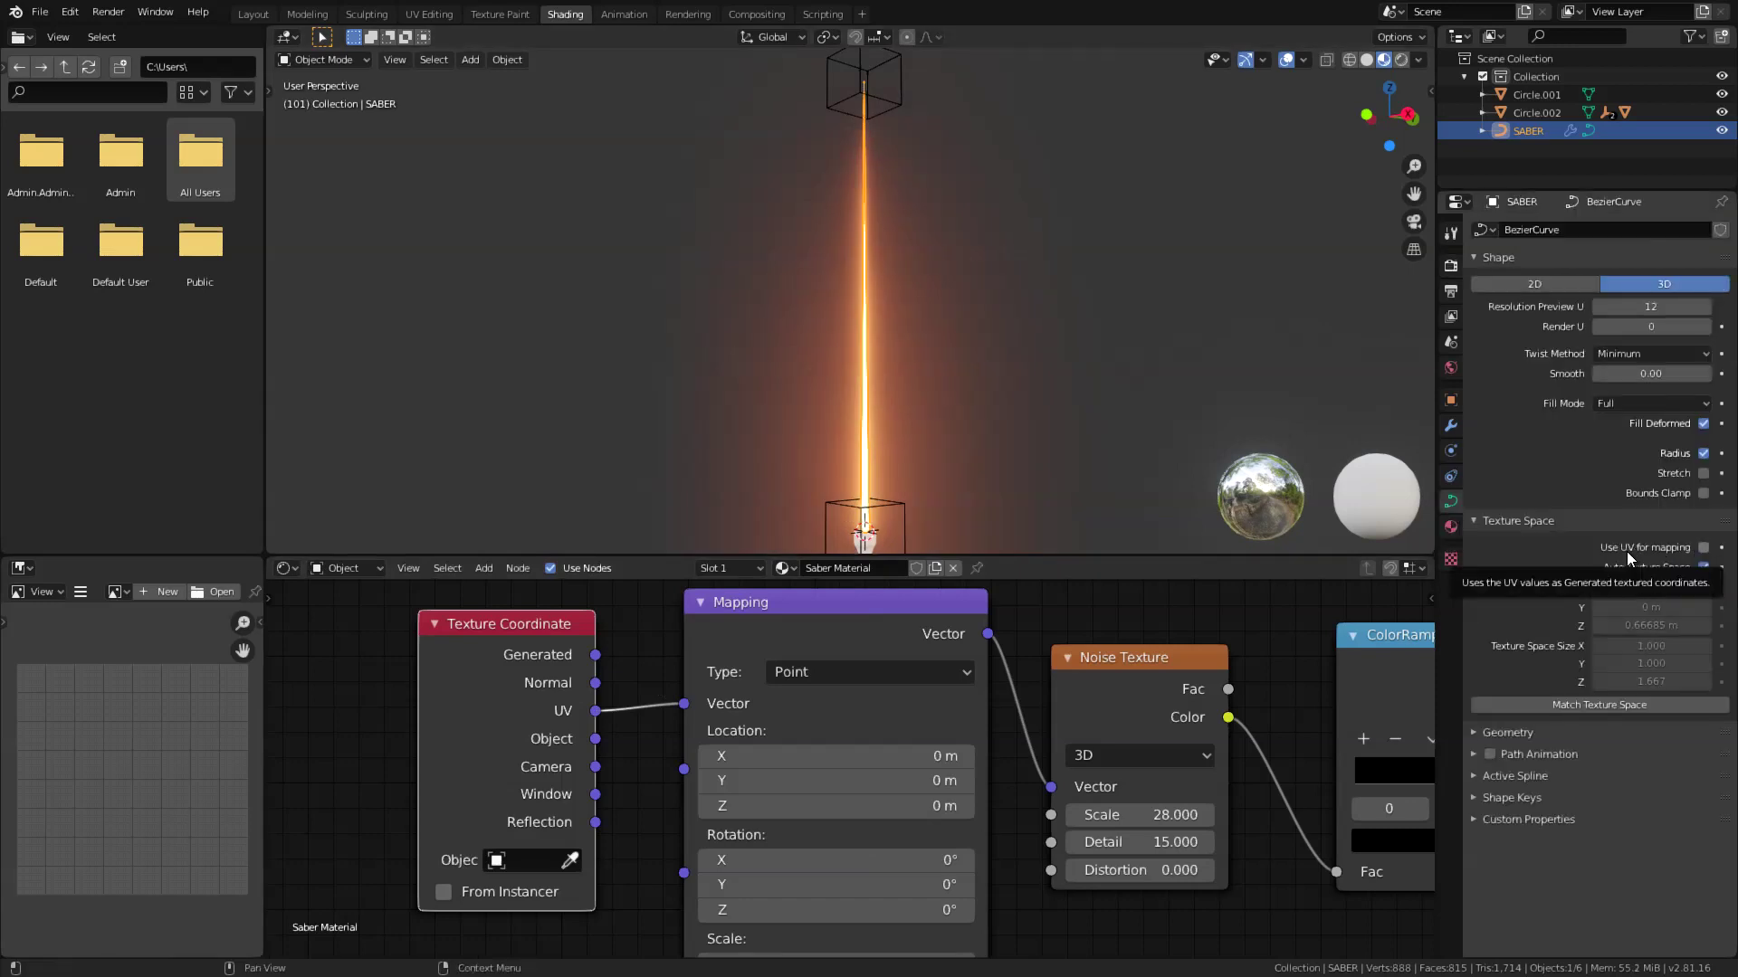
left_click(1703, 549)
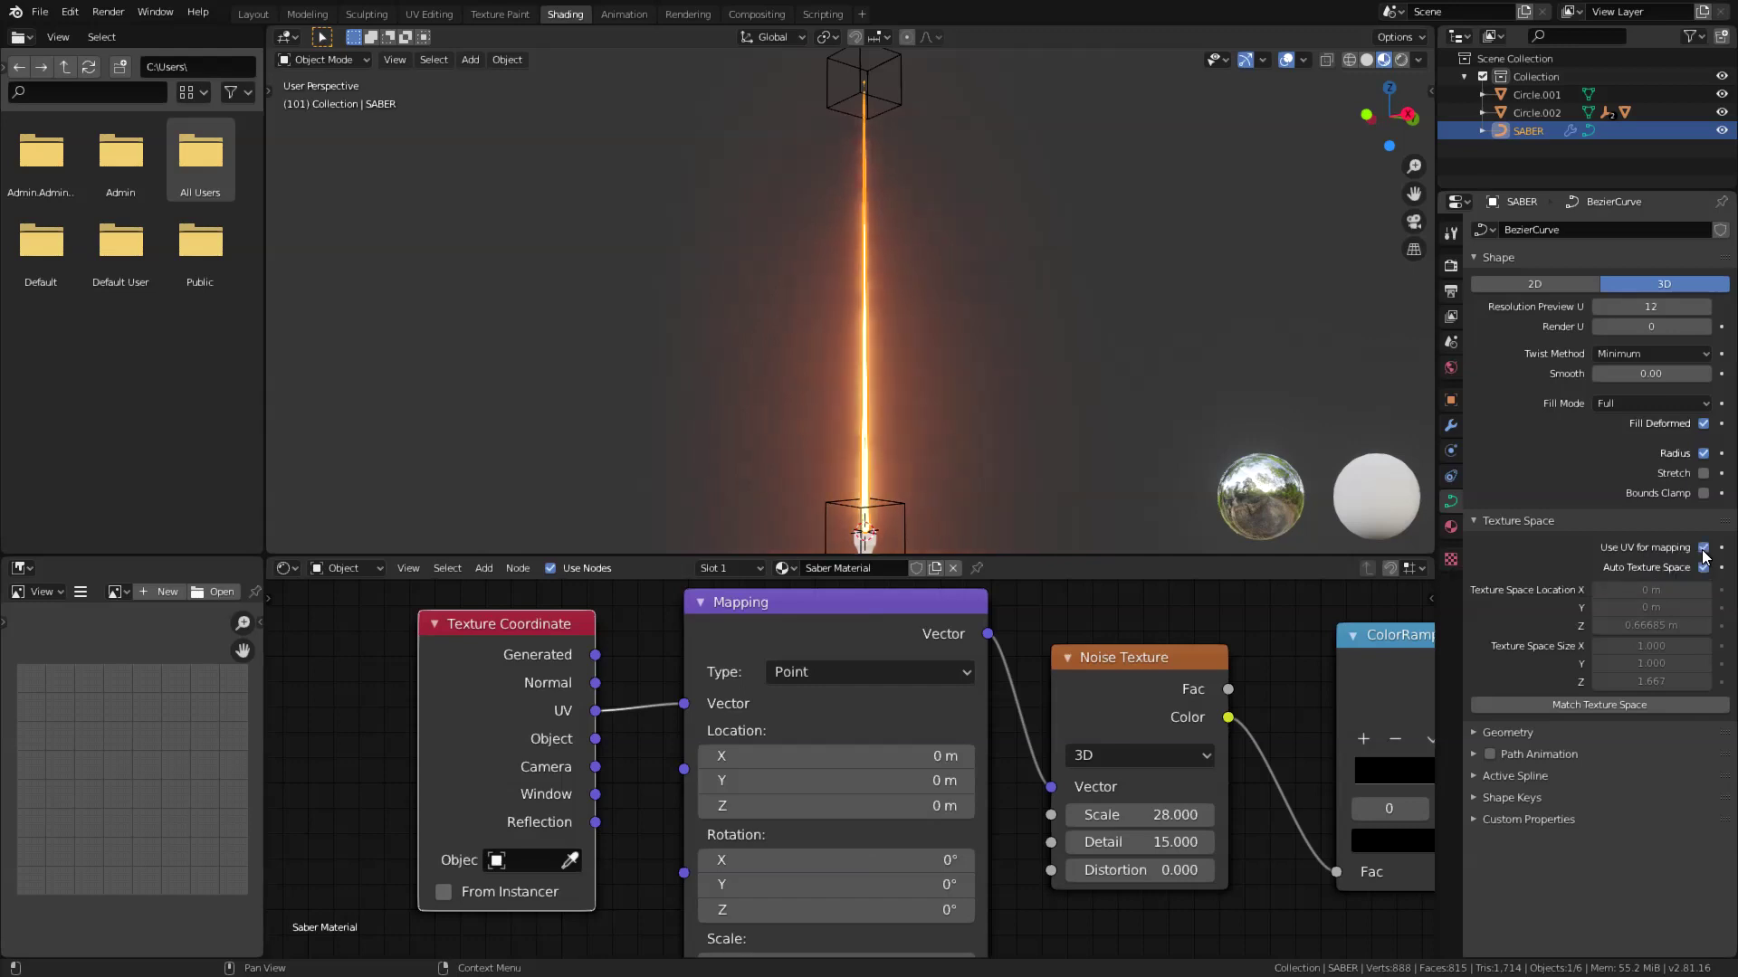
Test-move the Saber CTRL_top empty to check how the UV-mapped noise behaves as the blade tilts.
left_click(903, 102)
key("g")
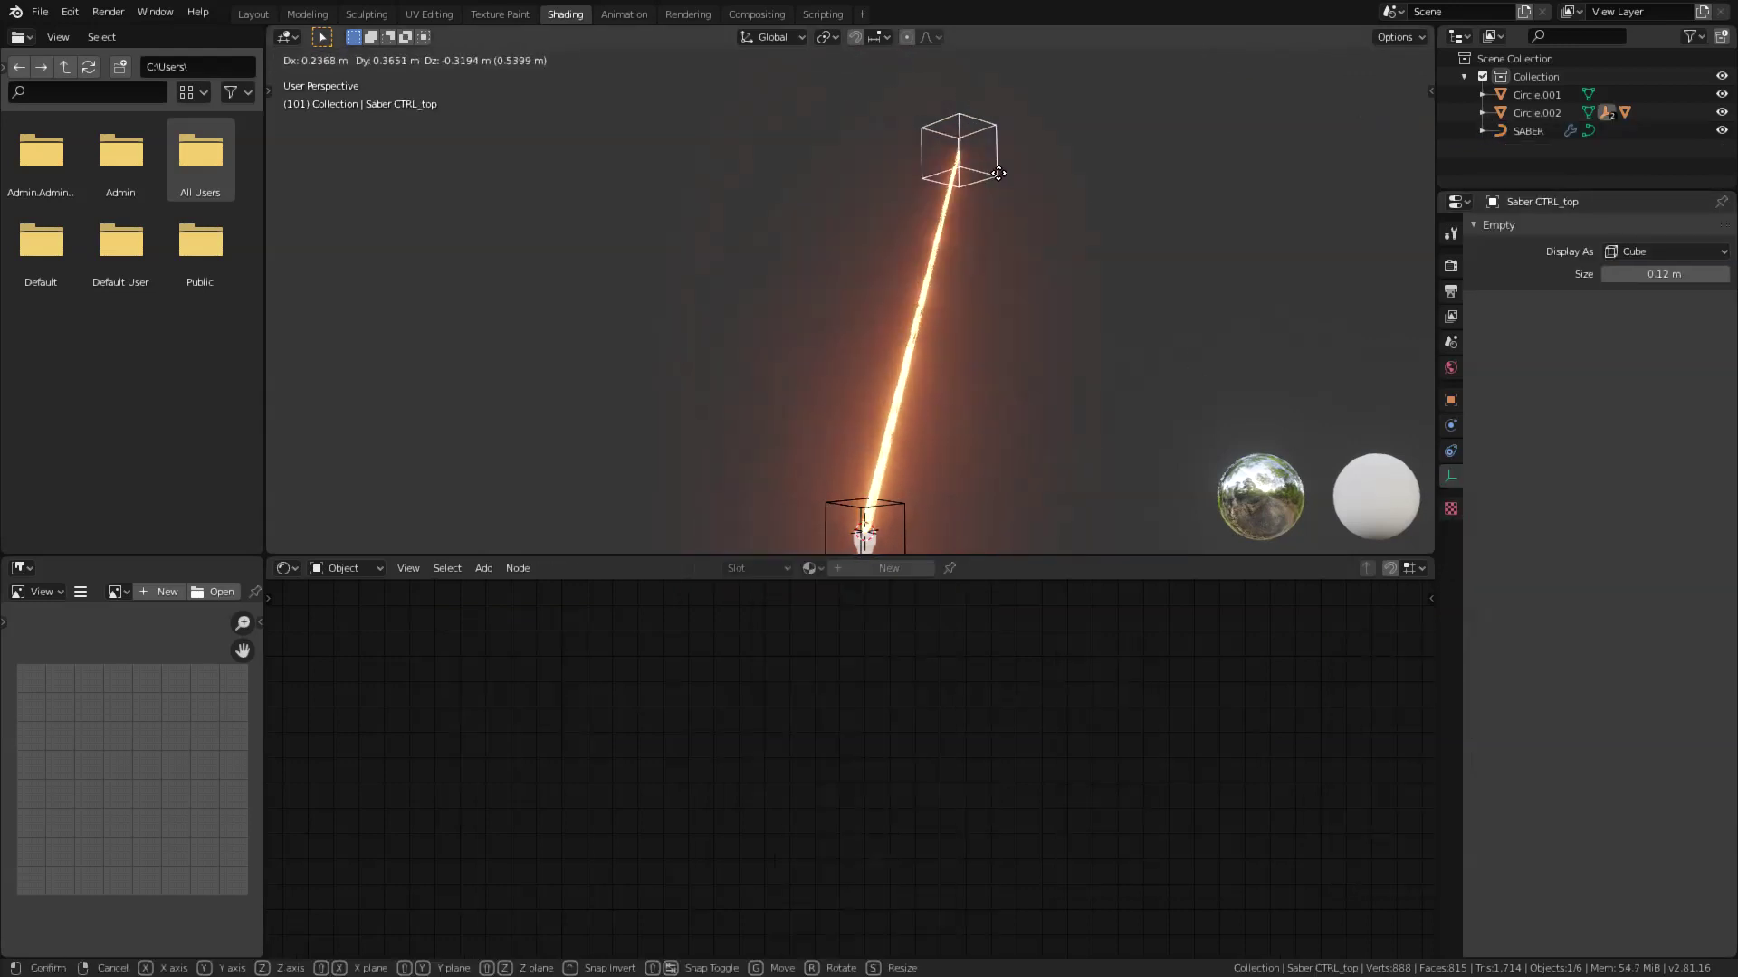
right_click(896, 136)
Move the black stop of the SABER material's ColorRamp to position 0.509.
left_click(865, 217)
middle_click_drag(1161, 675, 714, 658)
left_click_drag(1043, 755, 1055, 748)
scroll(1055, 748, "down", 2)
scroll(1055, 752, "down", 2)
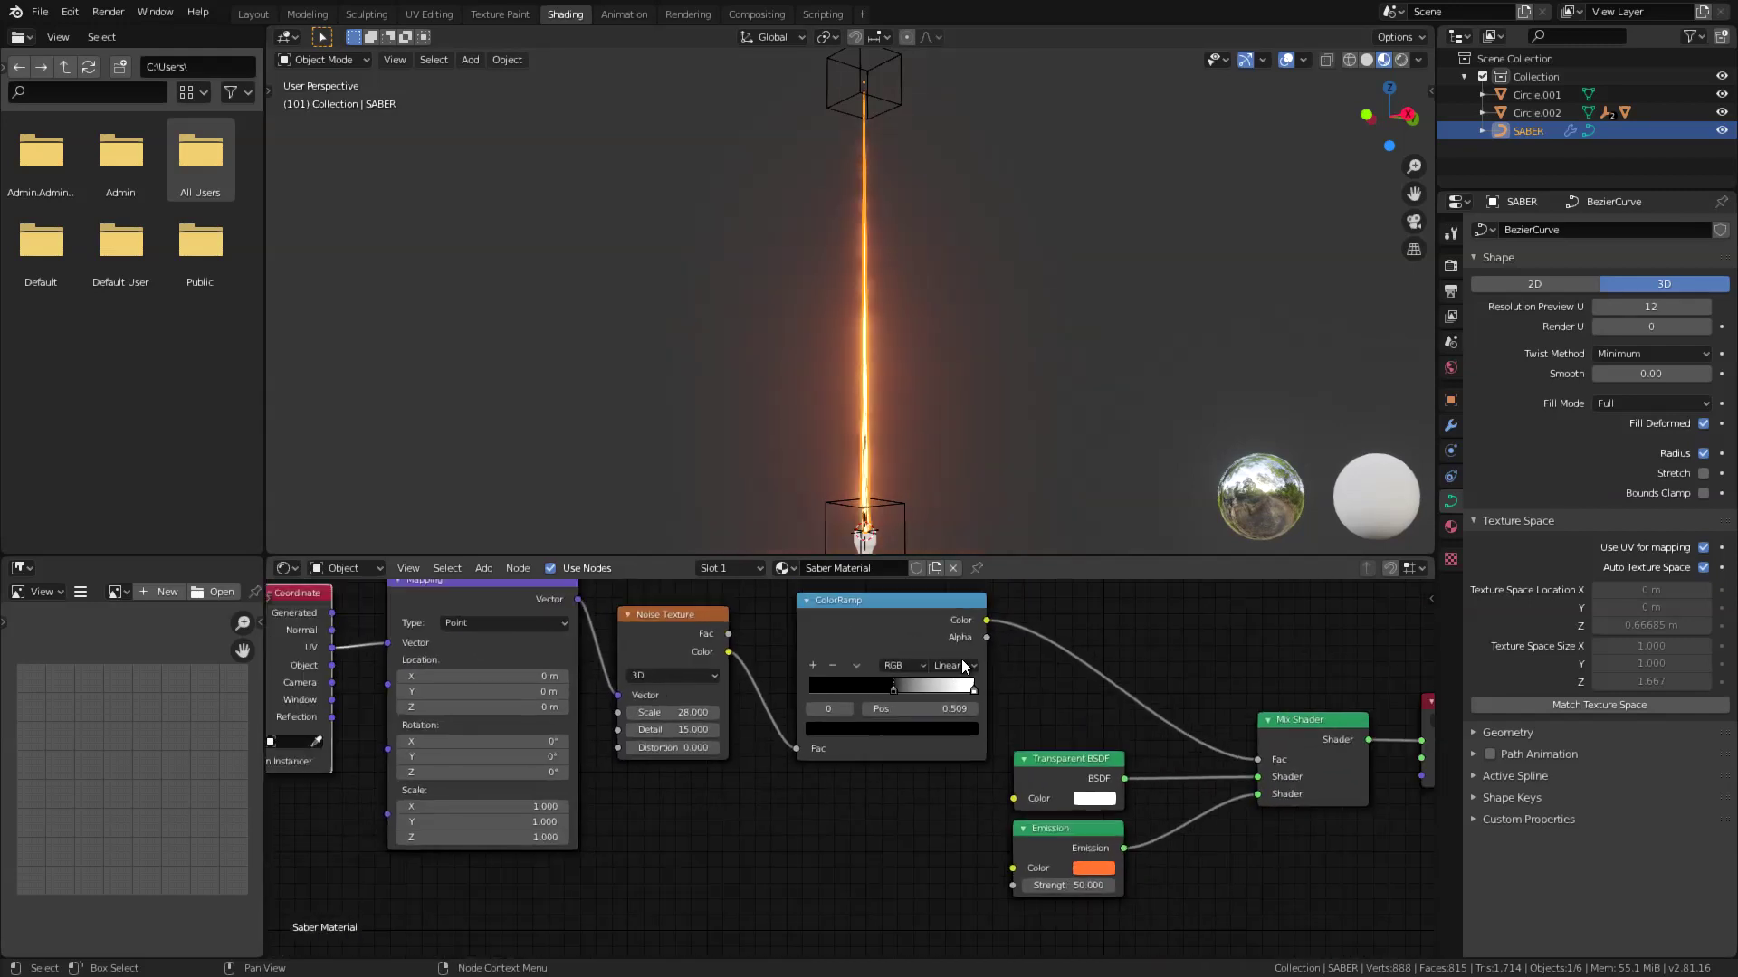
scroll(1053, 706, "up", 1)
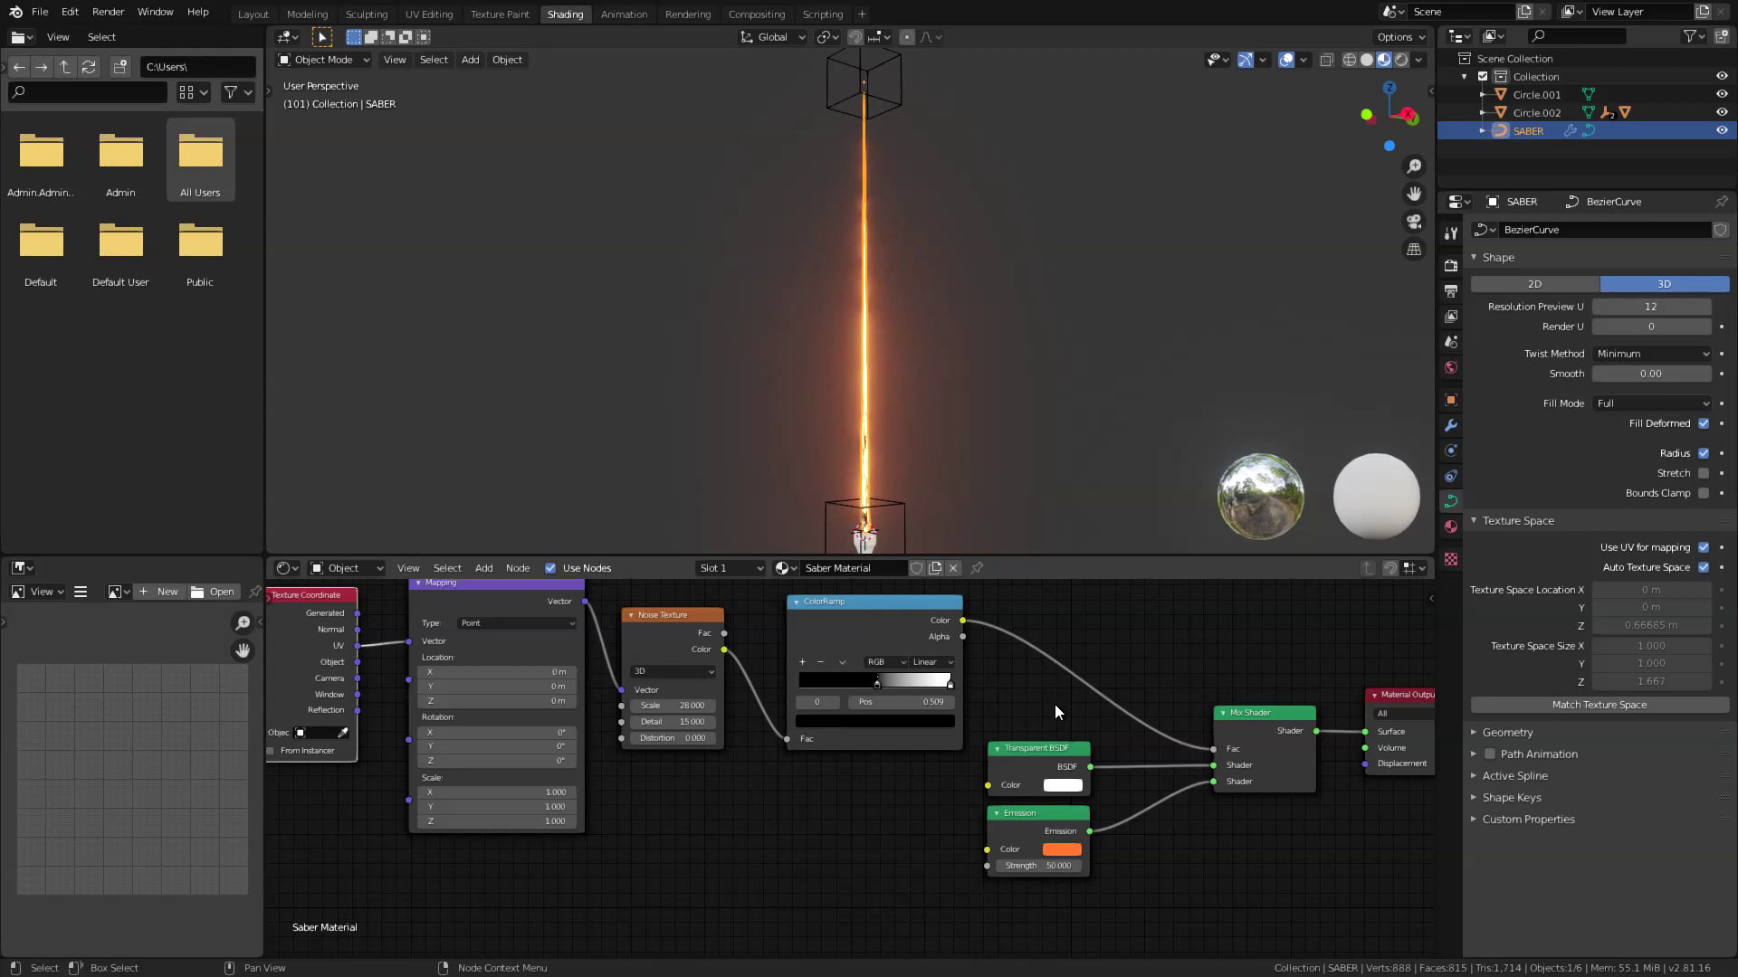
Set the Saber Material's blend mode to Alpha Blend.
key("n")
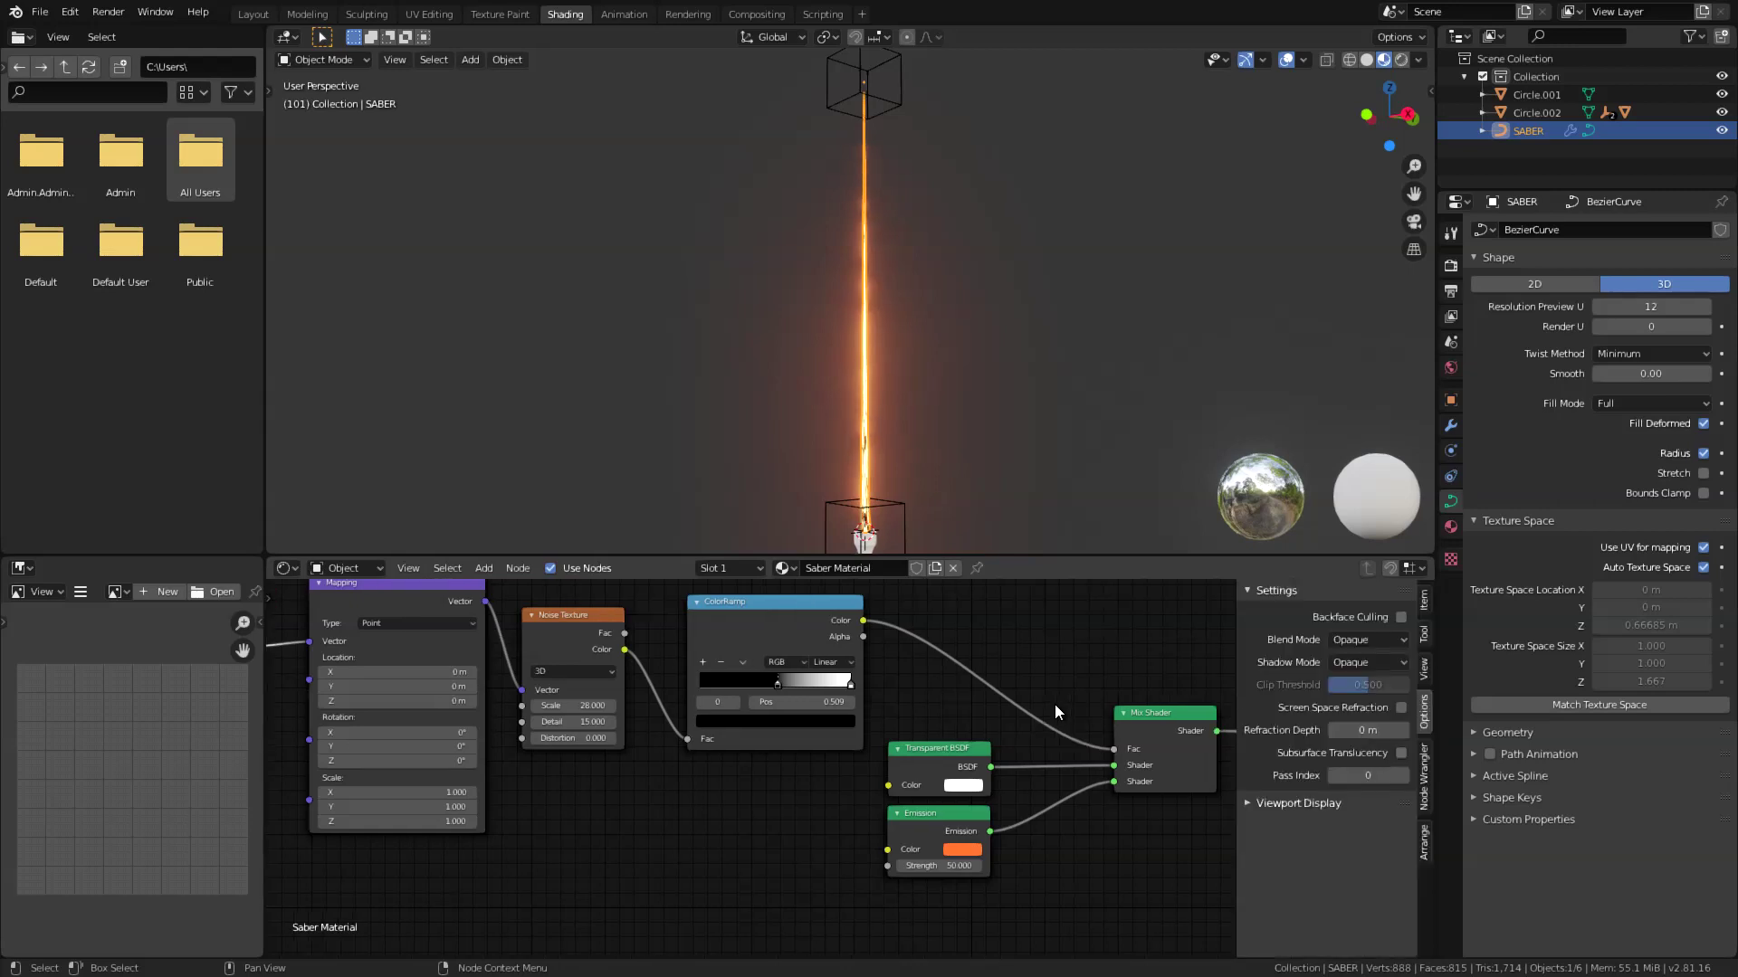
left_click(1347, 640)
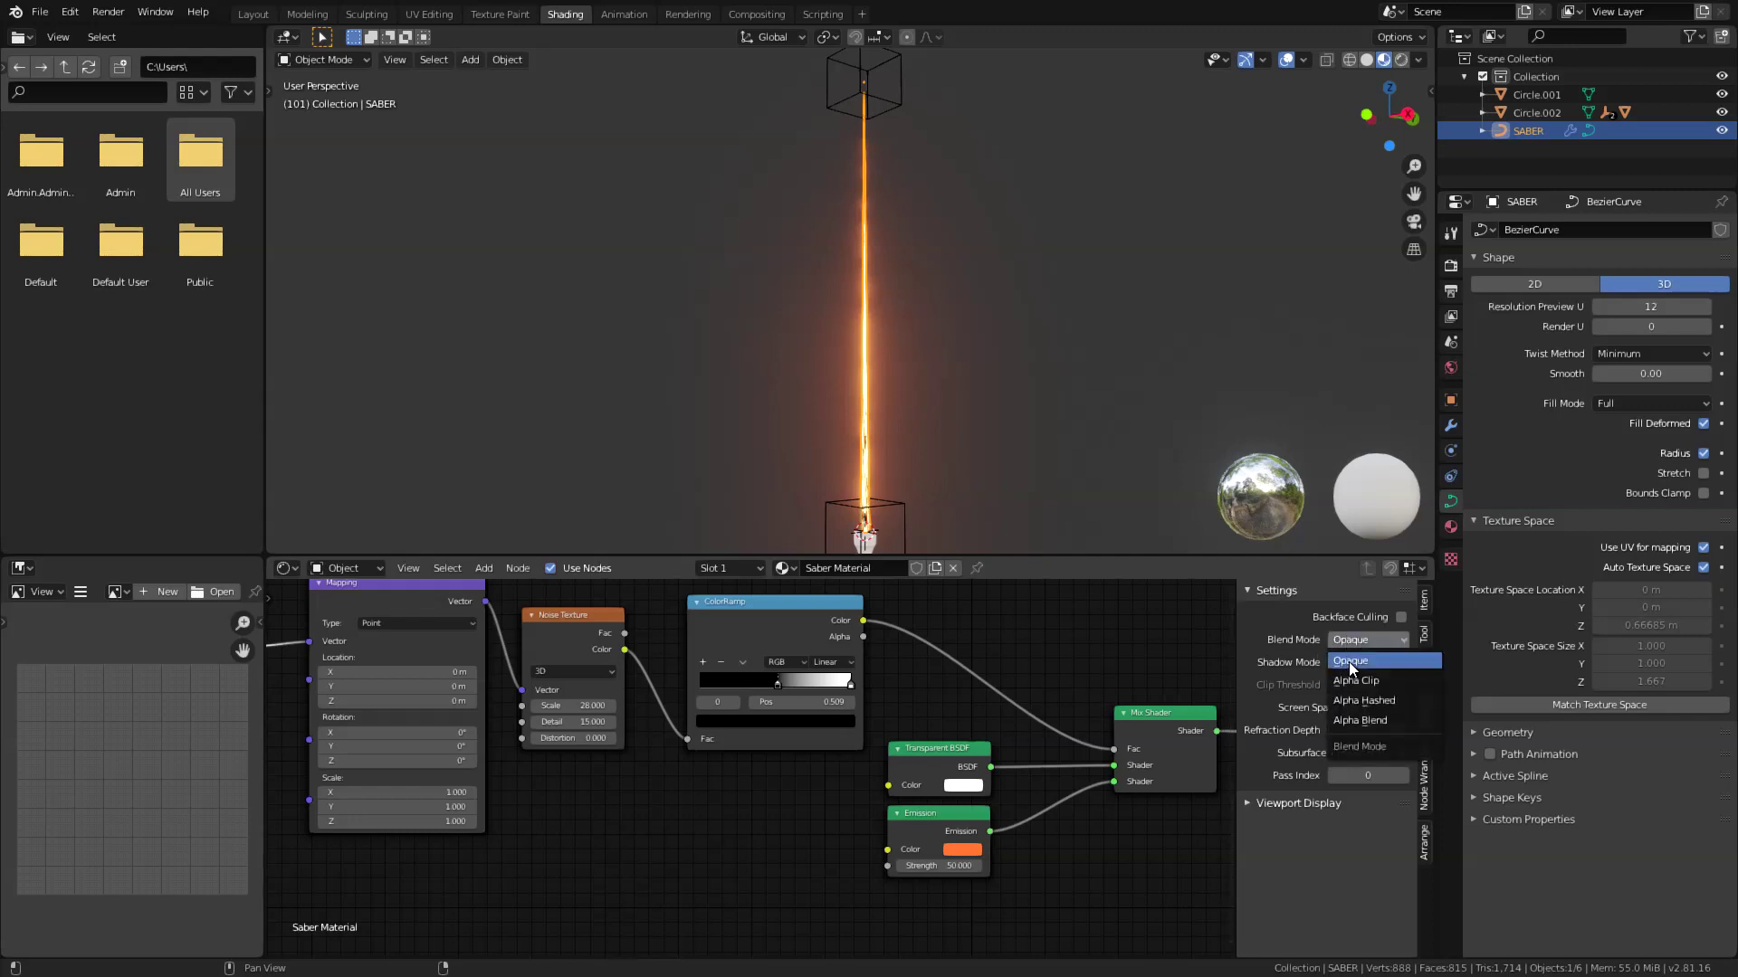
left_click(1366, 722)
key("n")
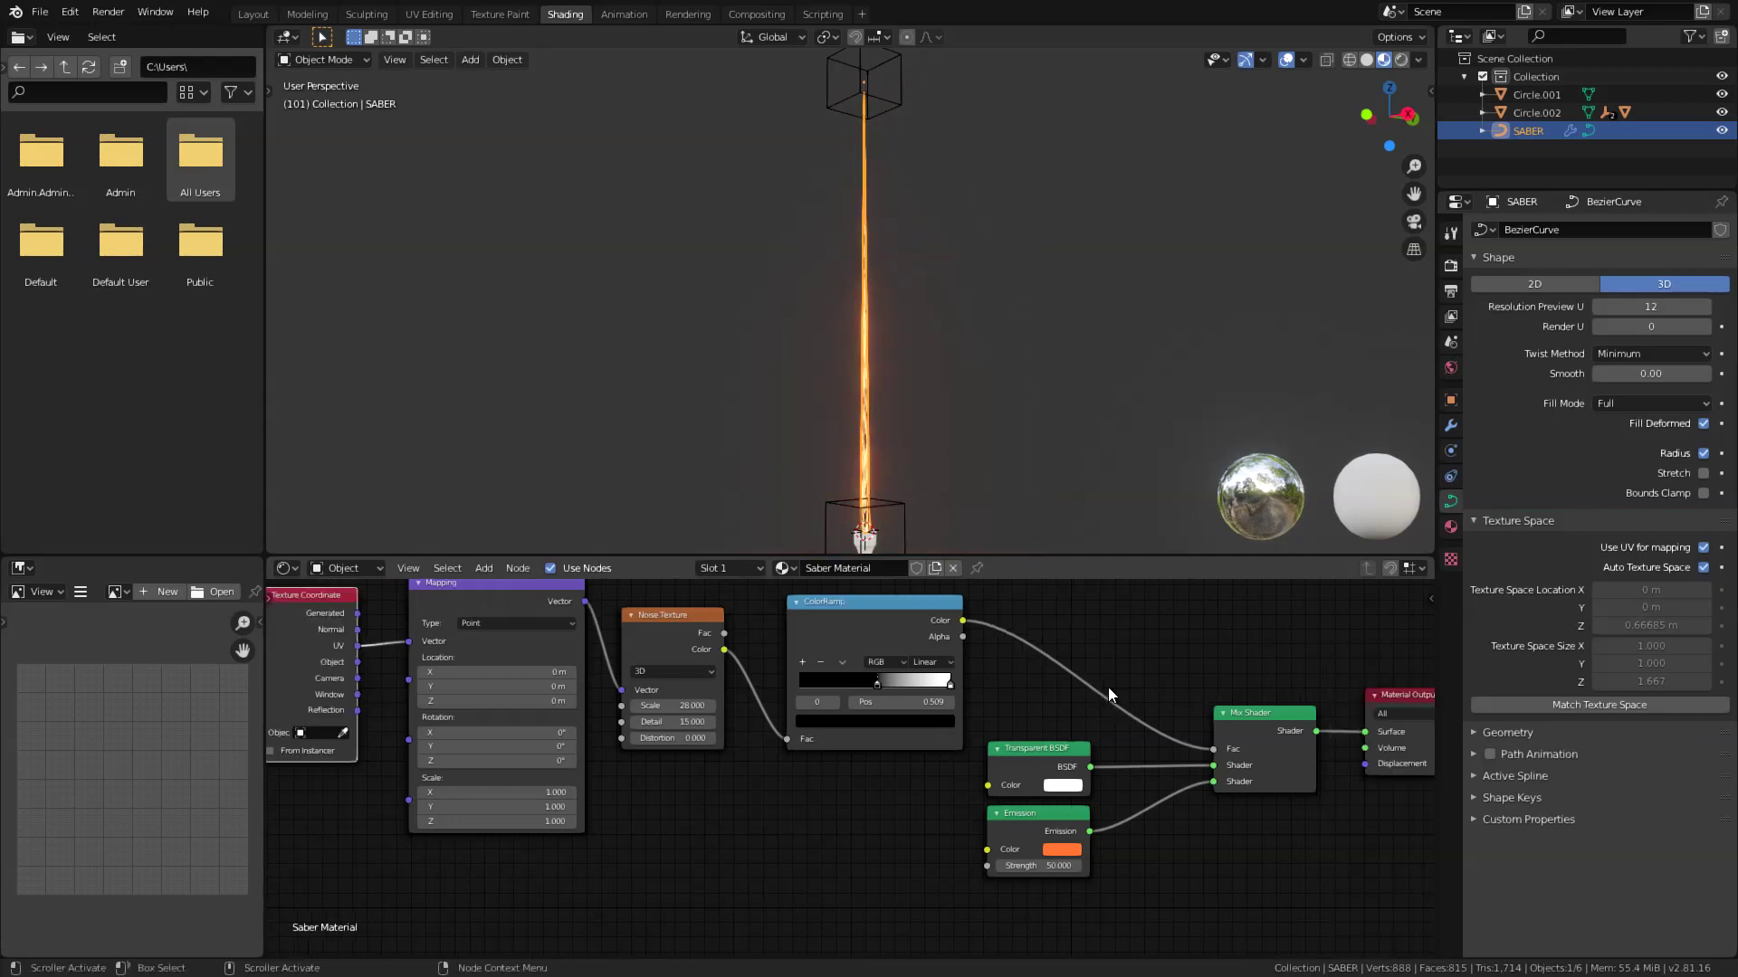
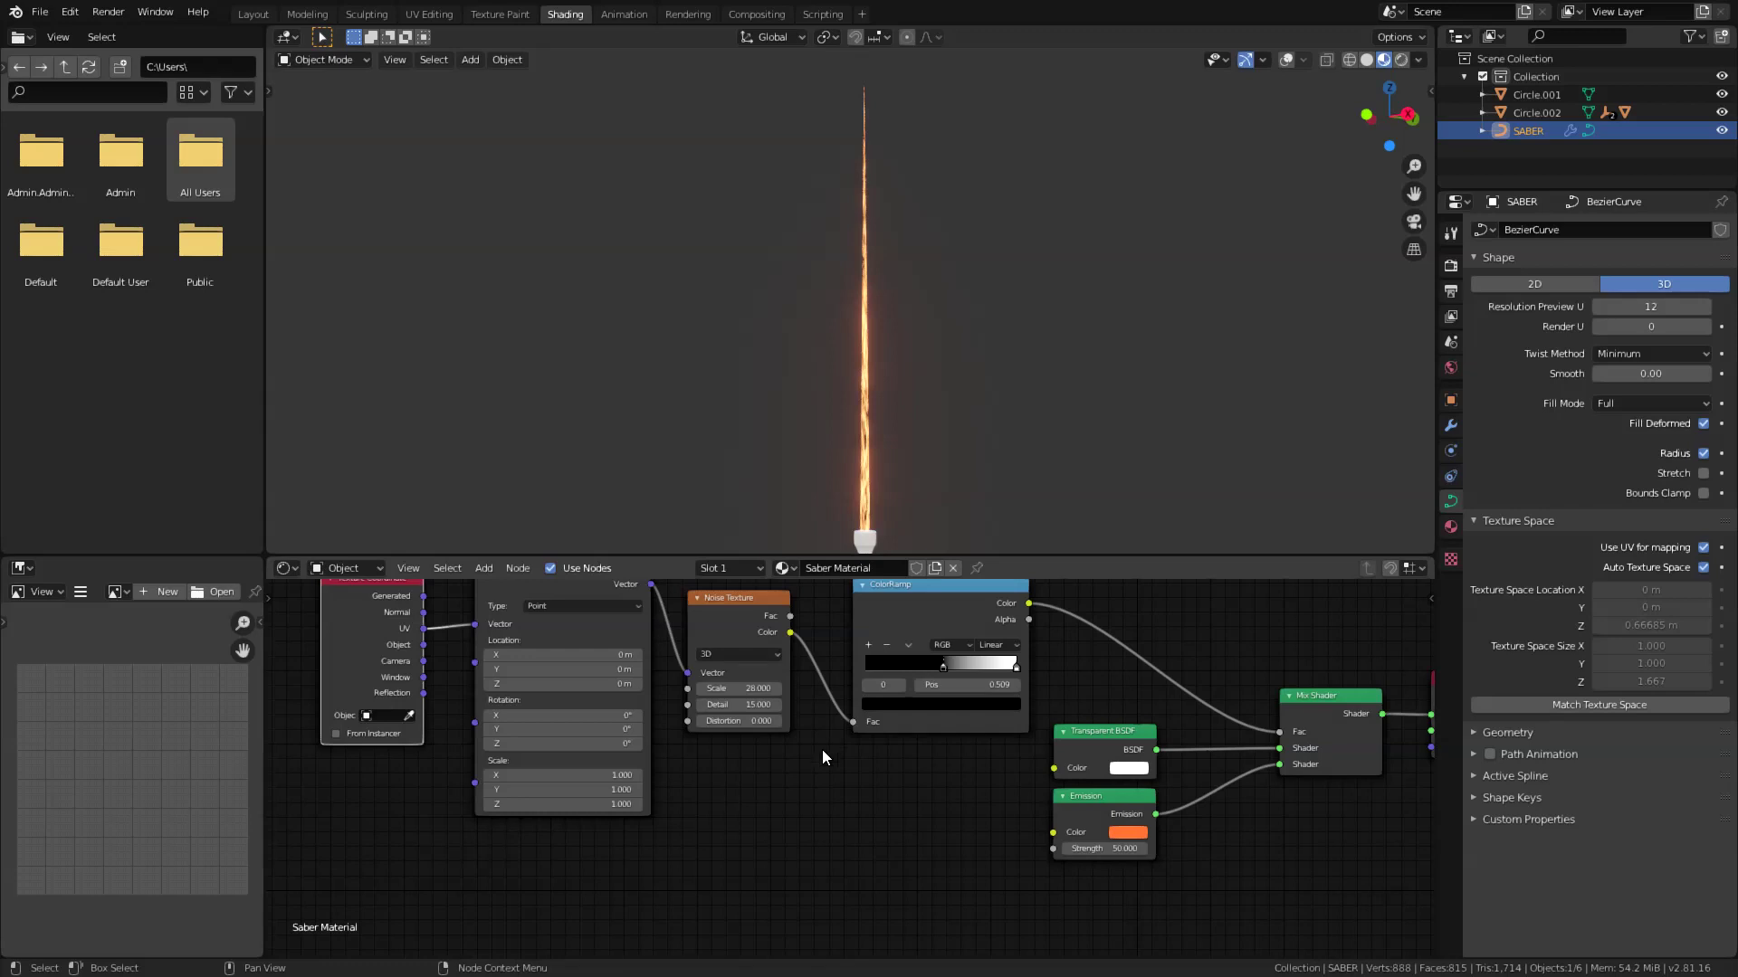
Add a Gradient Texture node and a second ColorRamp node below the existing noise nodes.
key("shift+a")
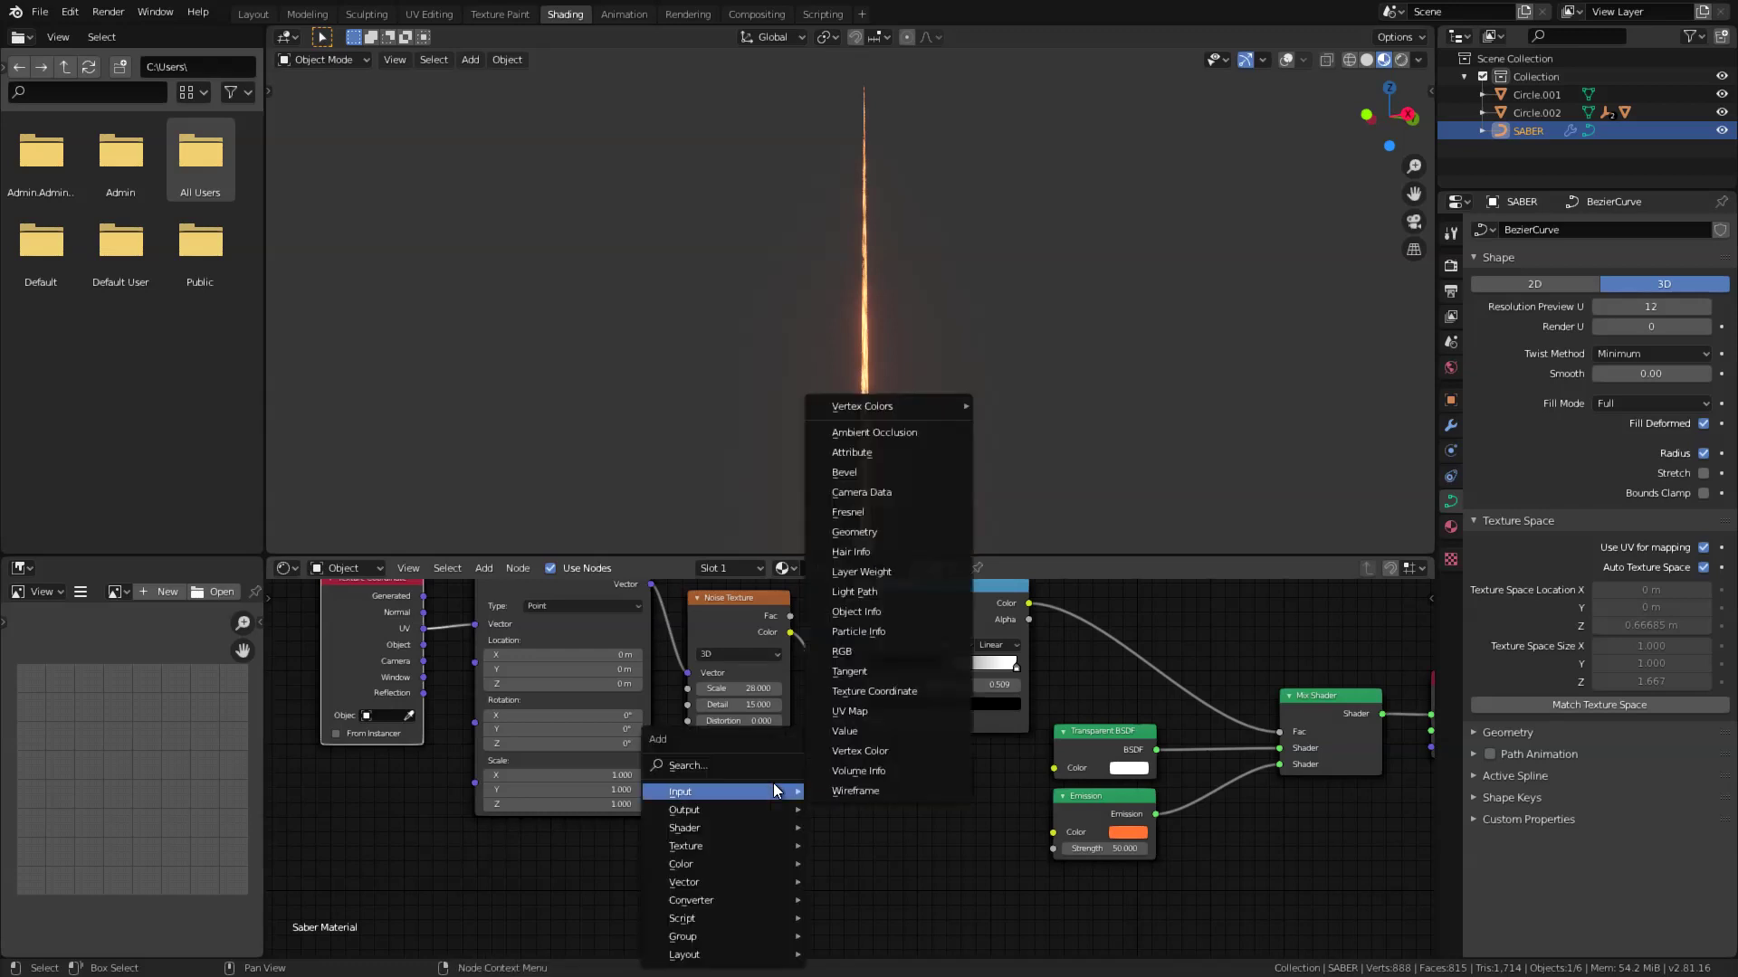
left_click(782, 777)
type("grad")
key("Return")
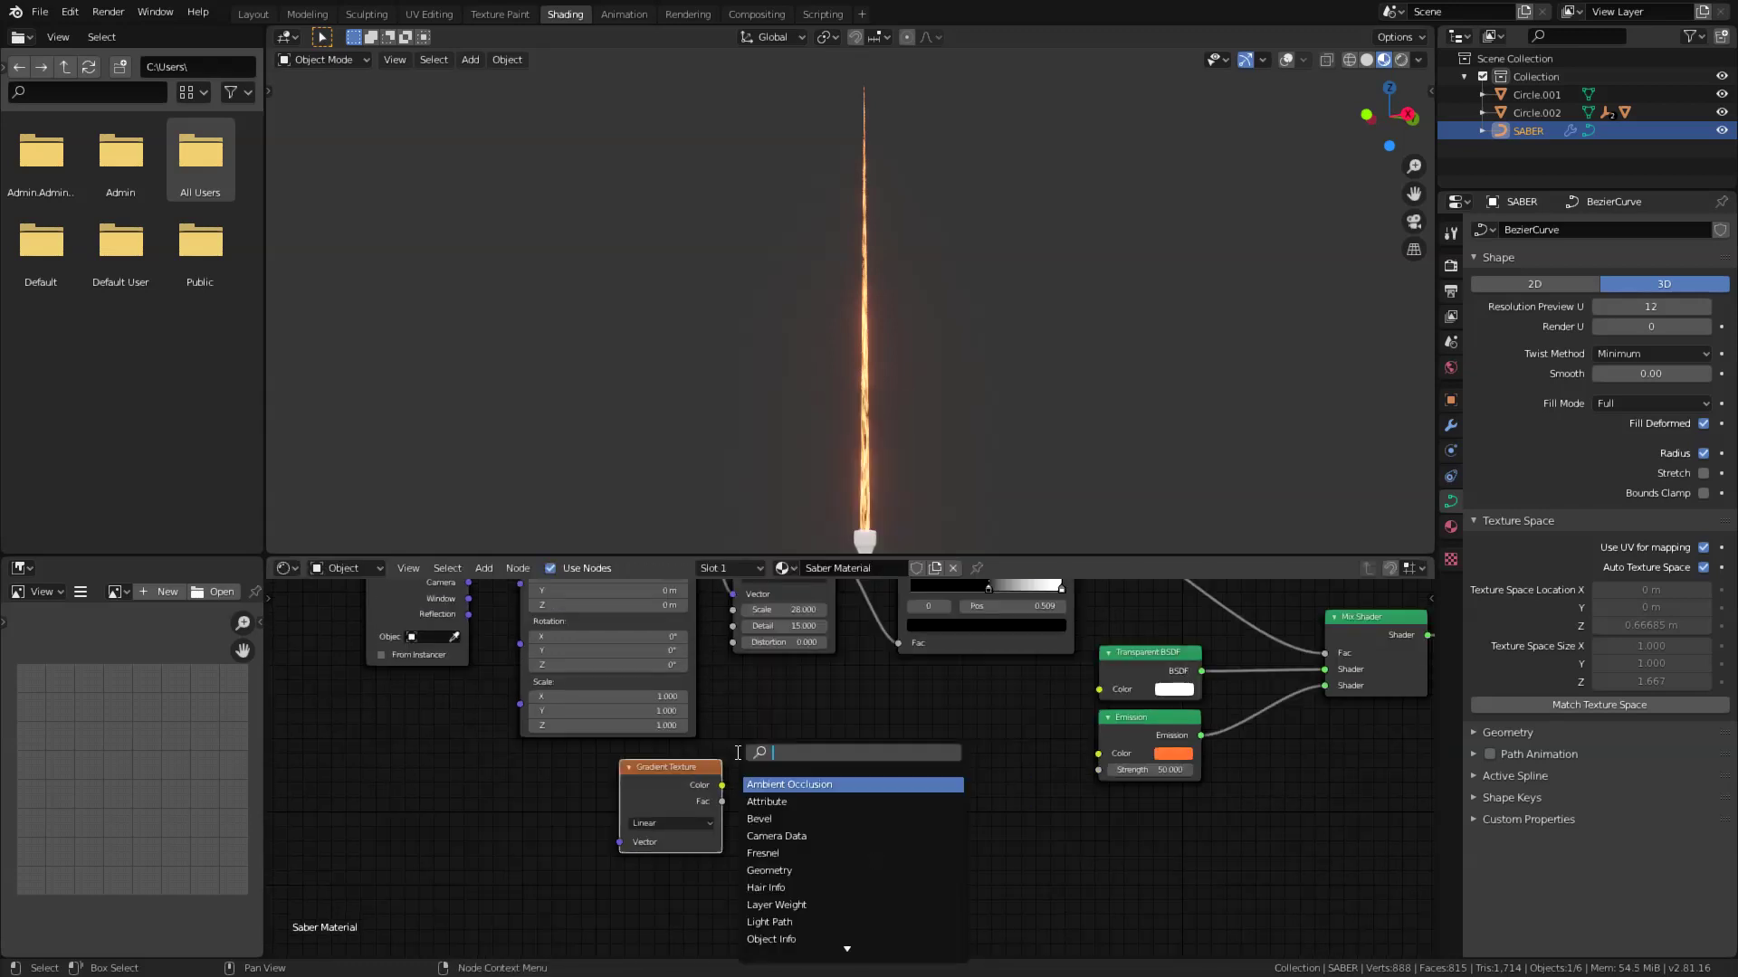
type("col")
left_click(785, 802)
left_click(733, 742)
scroll(634, 674, "down", 4)
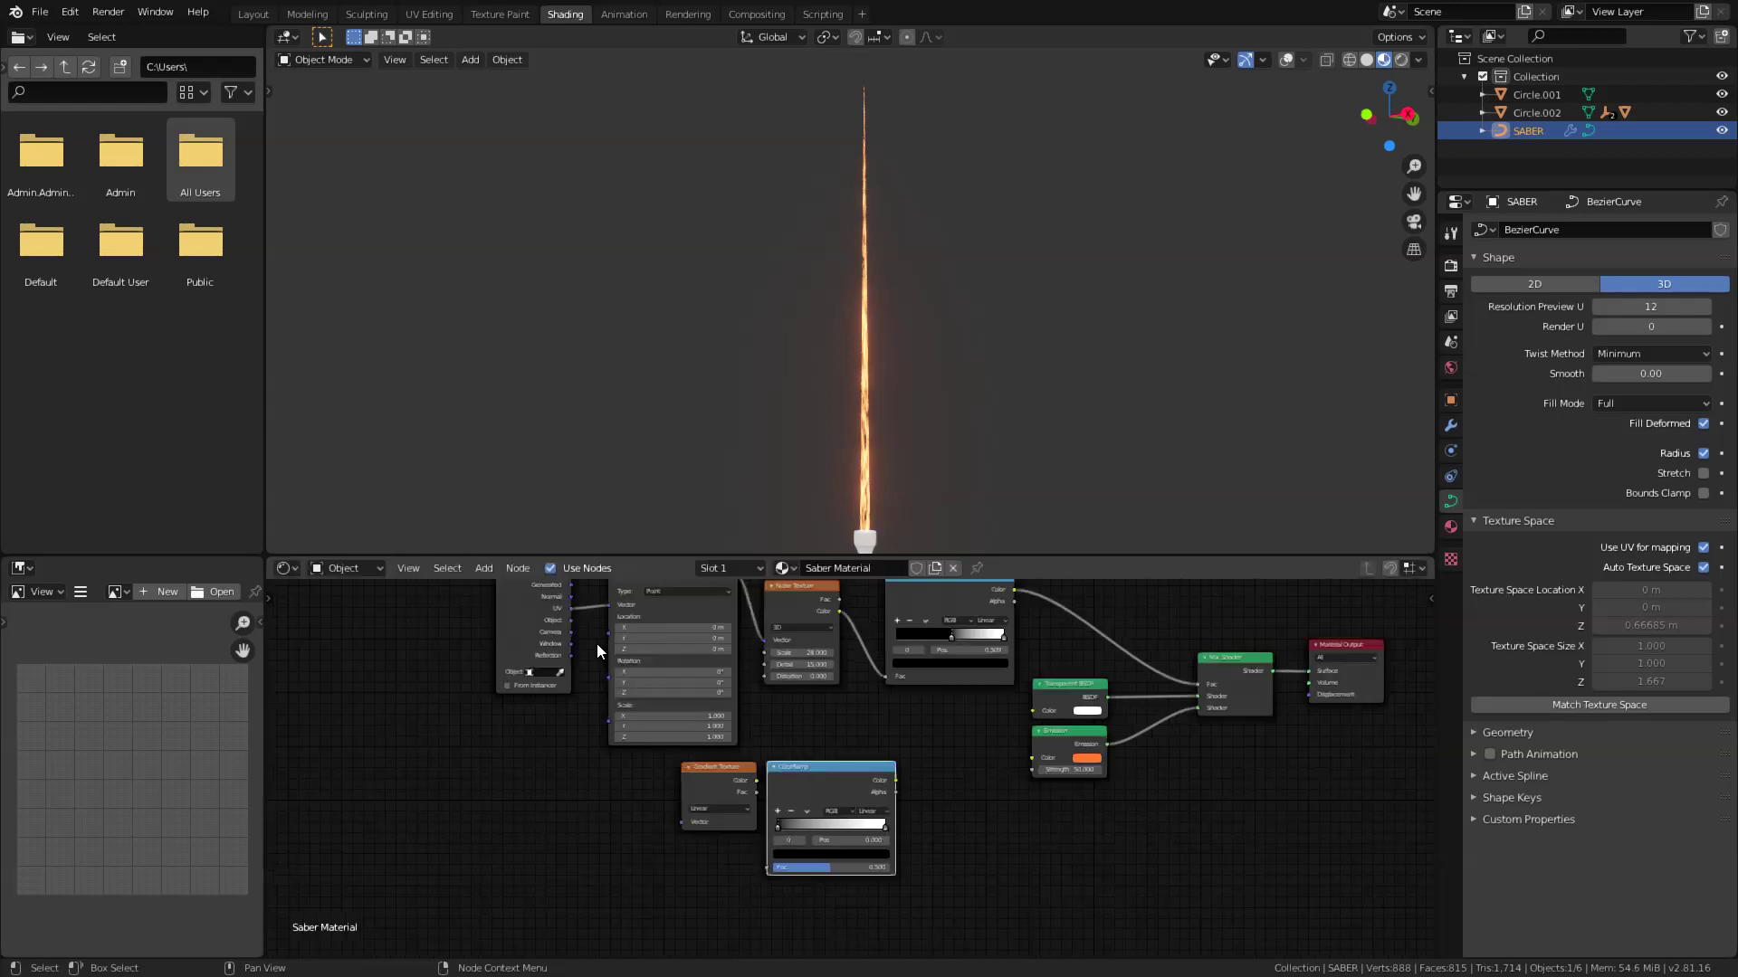
Duplicate the Mapping node beside the Gradient Texture and link its Vector output to the gradient's Vector input.
middle_click_drag(615, 636, 619, 674)
left_click(663, 603)
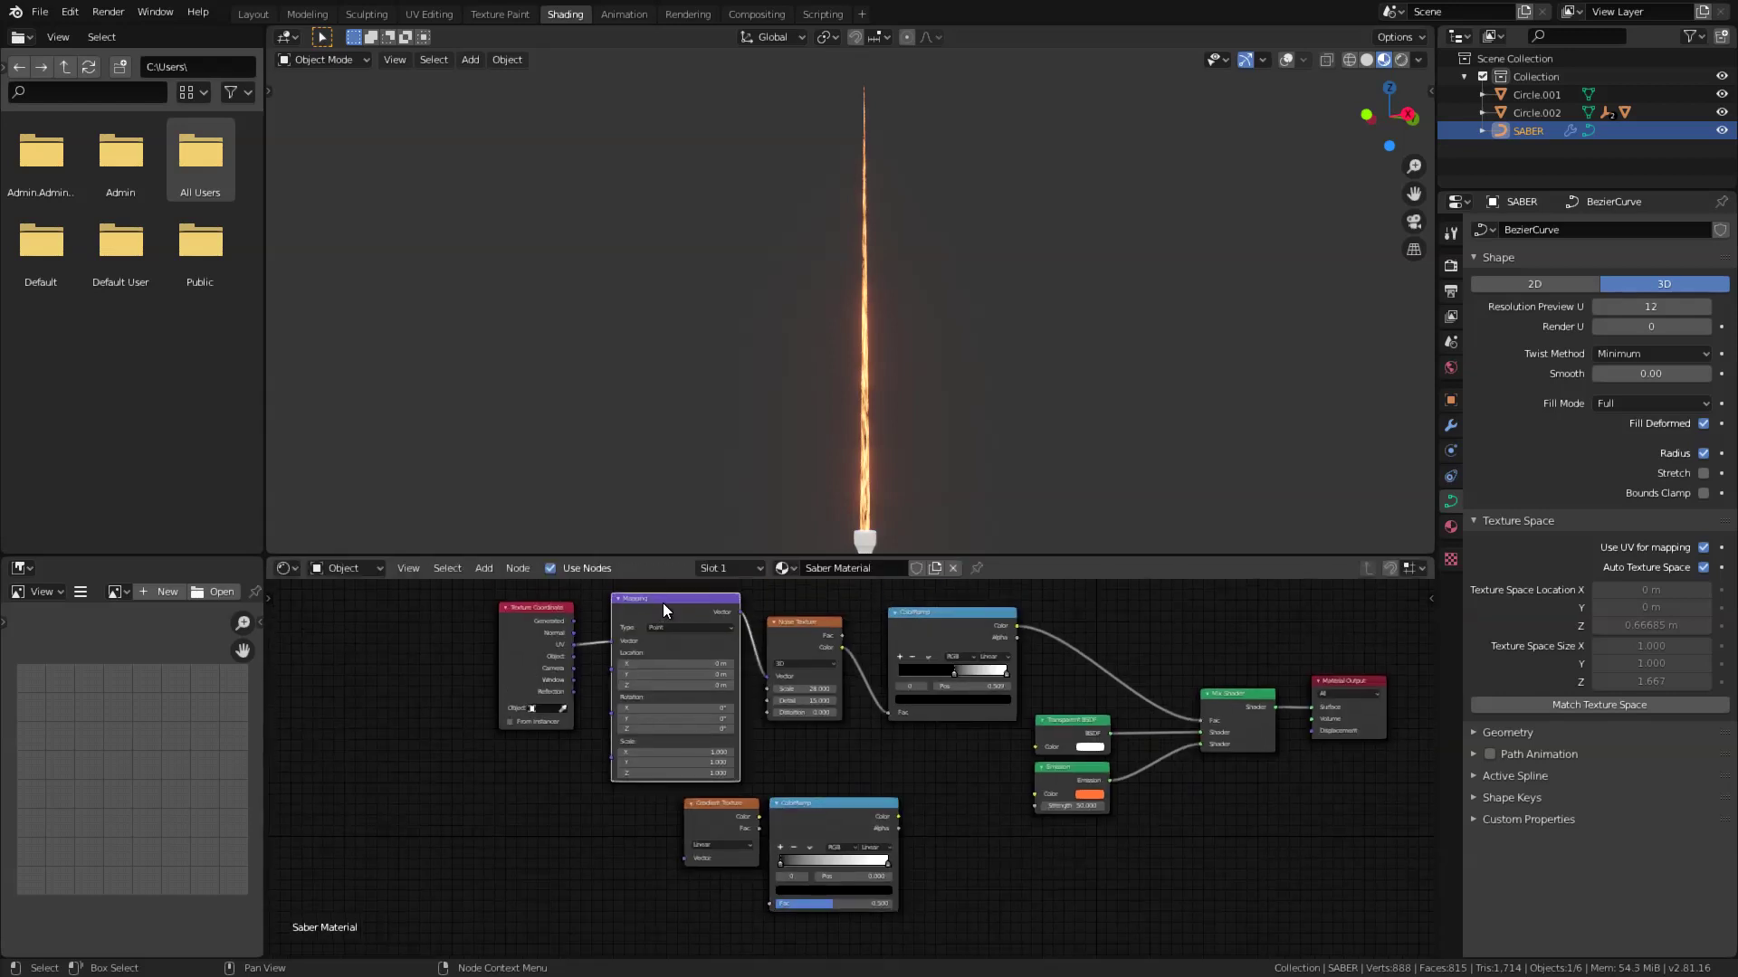
key("shift+d")
left_click(598, 800)
left_click_drag(769, 684, 796, 749)
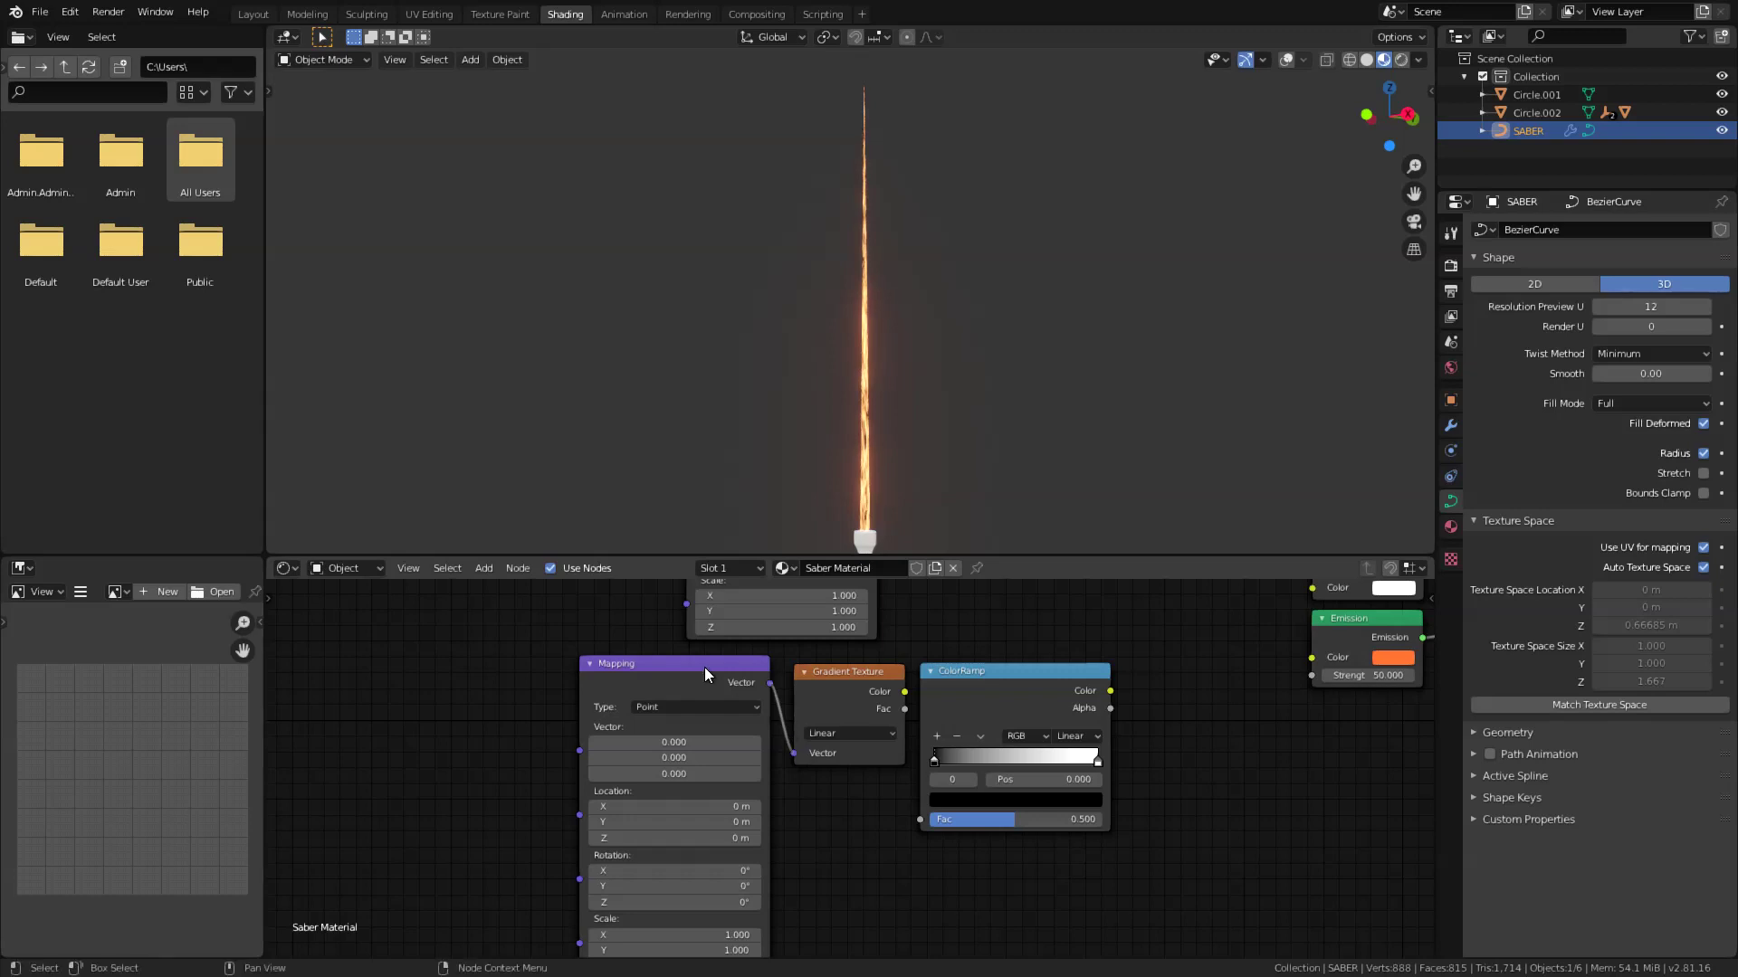
Shift the Texture Coordinate node away from the Mapping nodes and link its UV output to the duplicated Mapping's Vector input.
middle_click_drag(648, 604, 785, 772)
left_click_drag(722, 661, 549, 697)
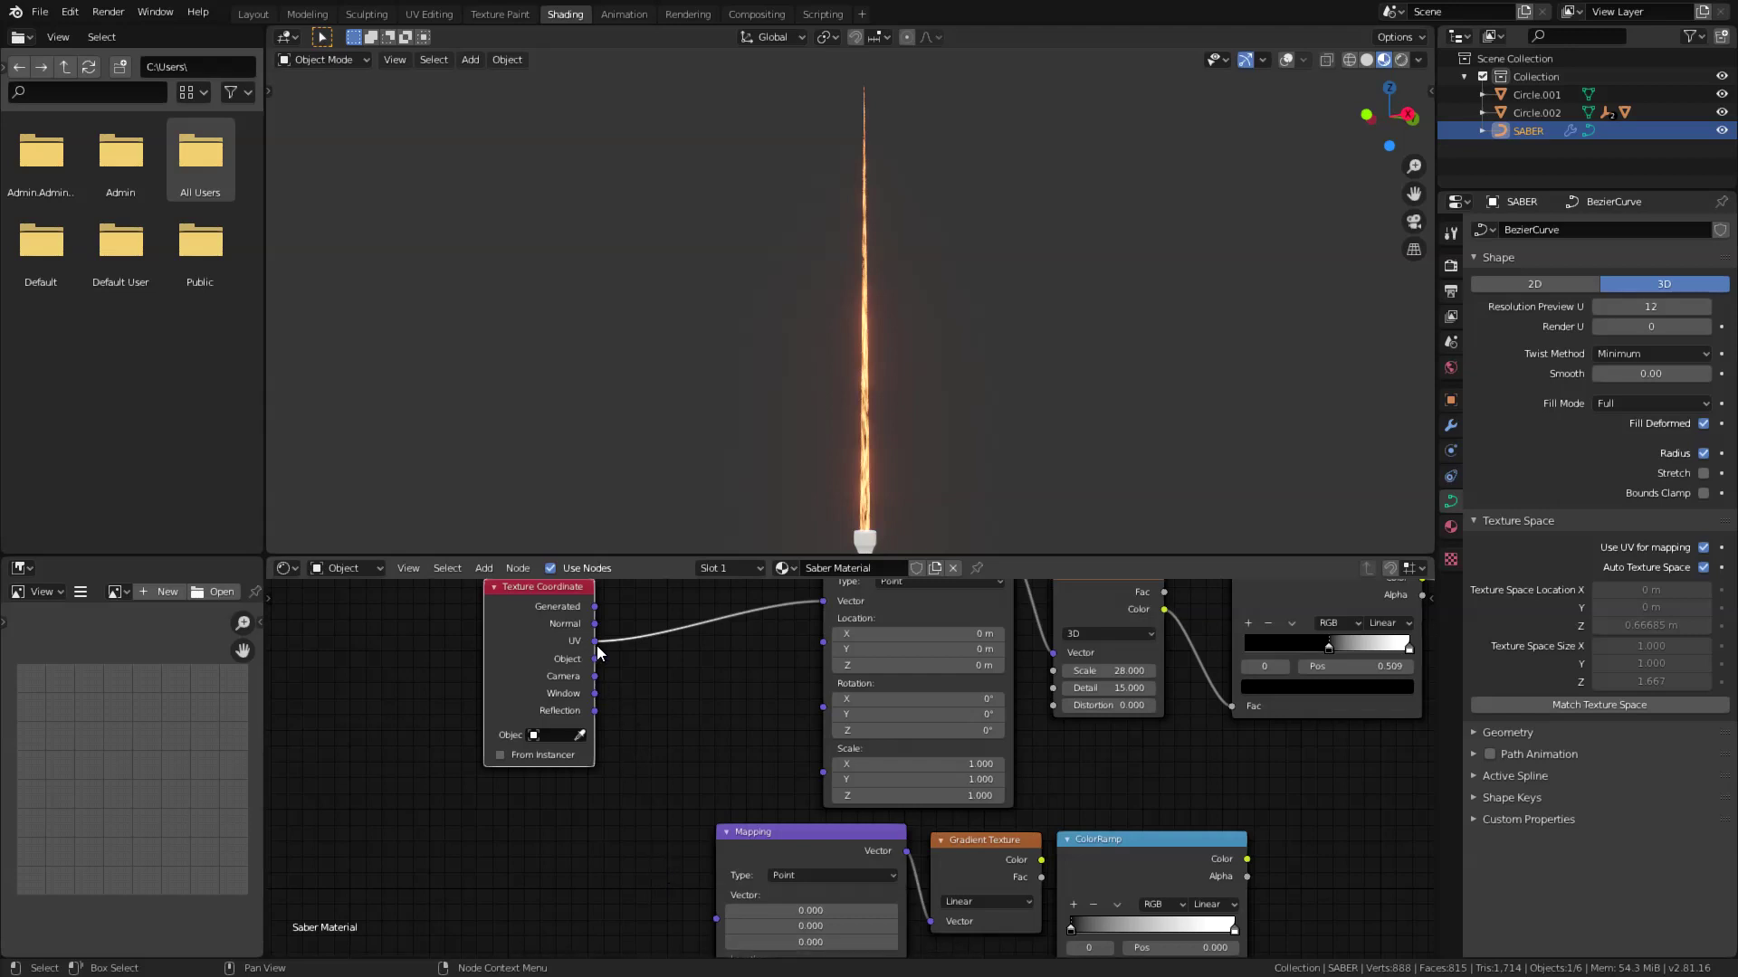
left_click_drag(594, 642, 716, 918)
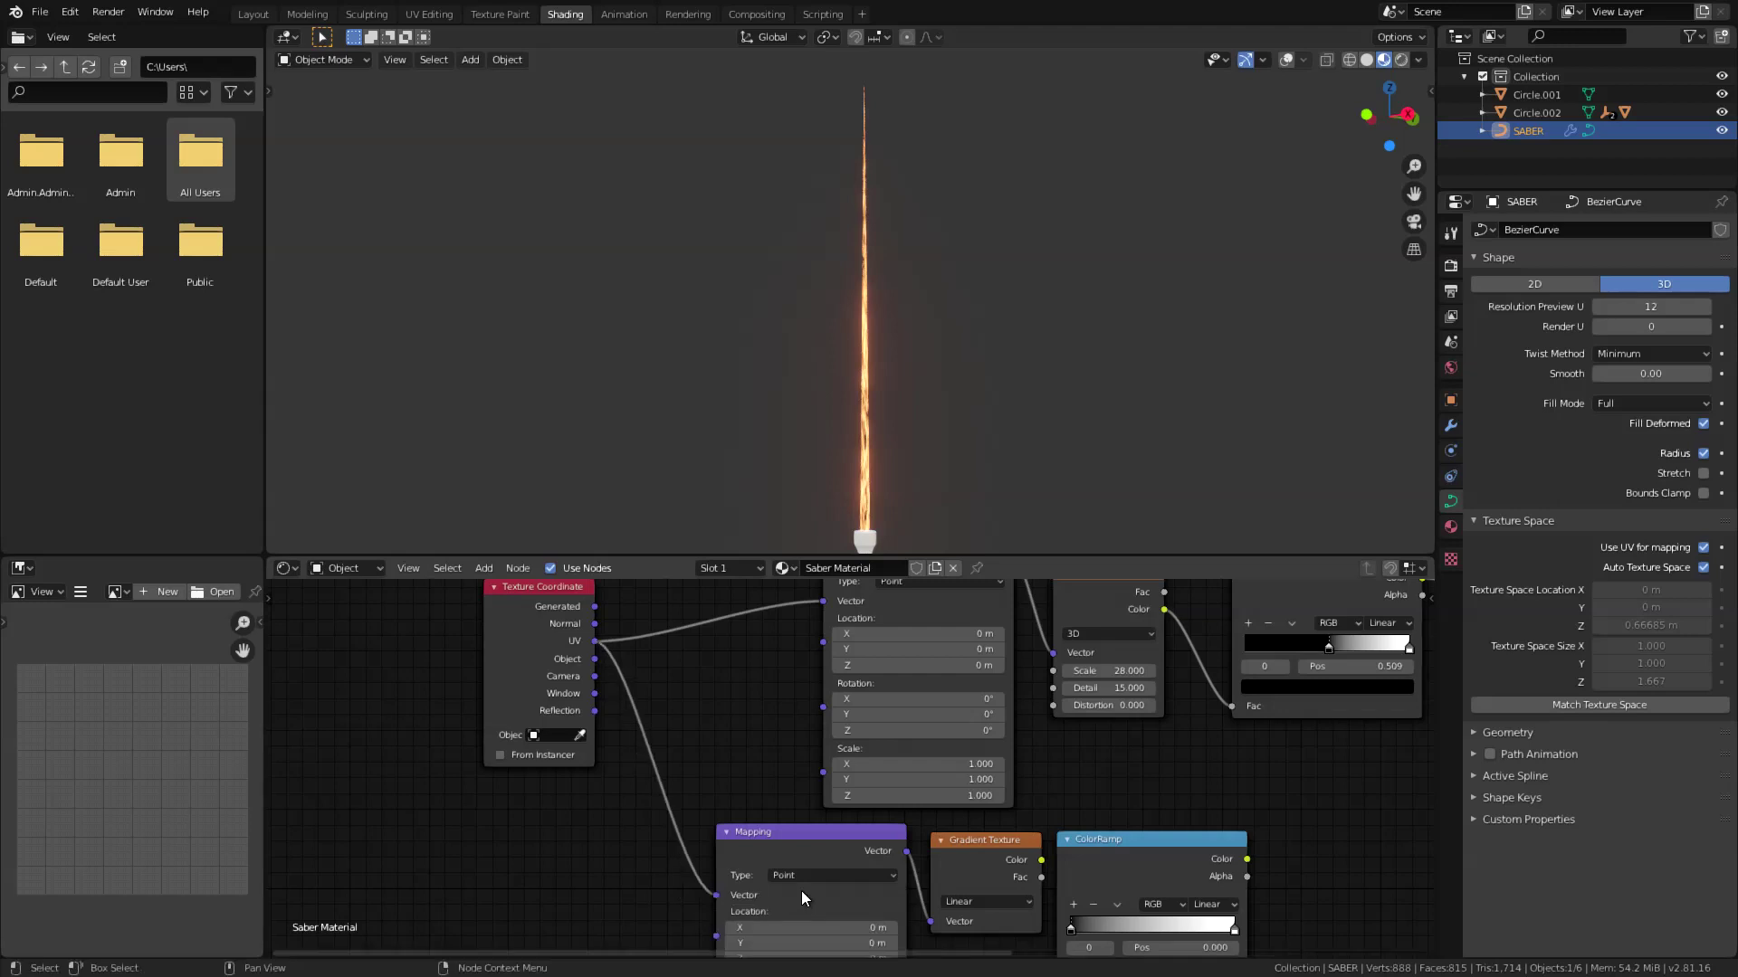
Link the Gradient Texture's Color to the second ColorRamp's Fac and shift the gradient node group to make room.
middle_click_drag(801, 891, 574, 834)
scroll(775, 803, "down", 3)
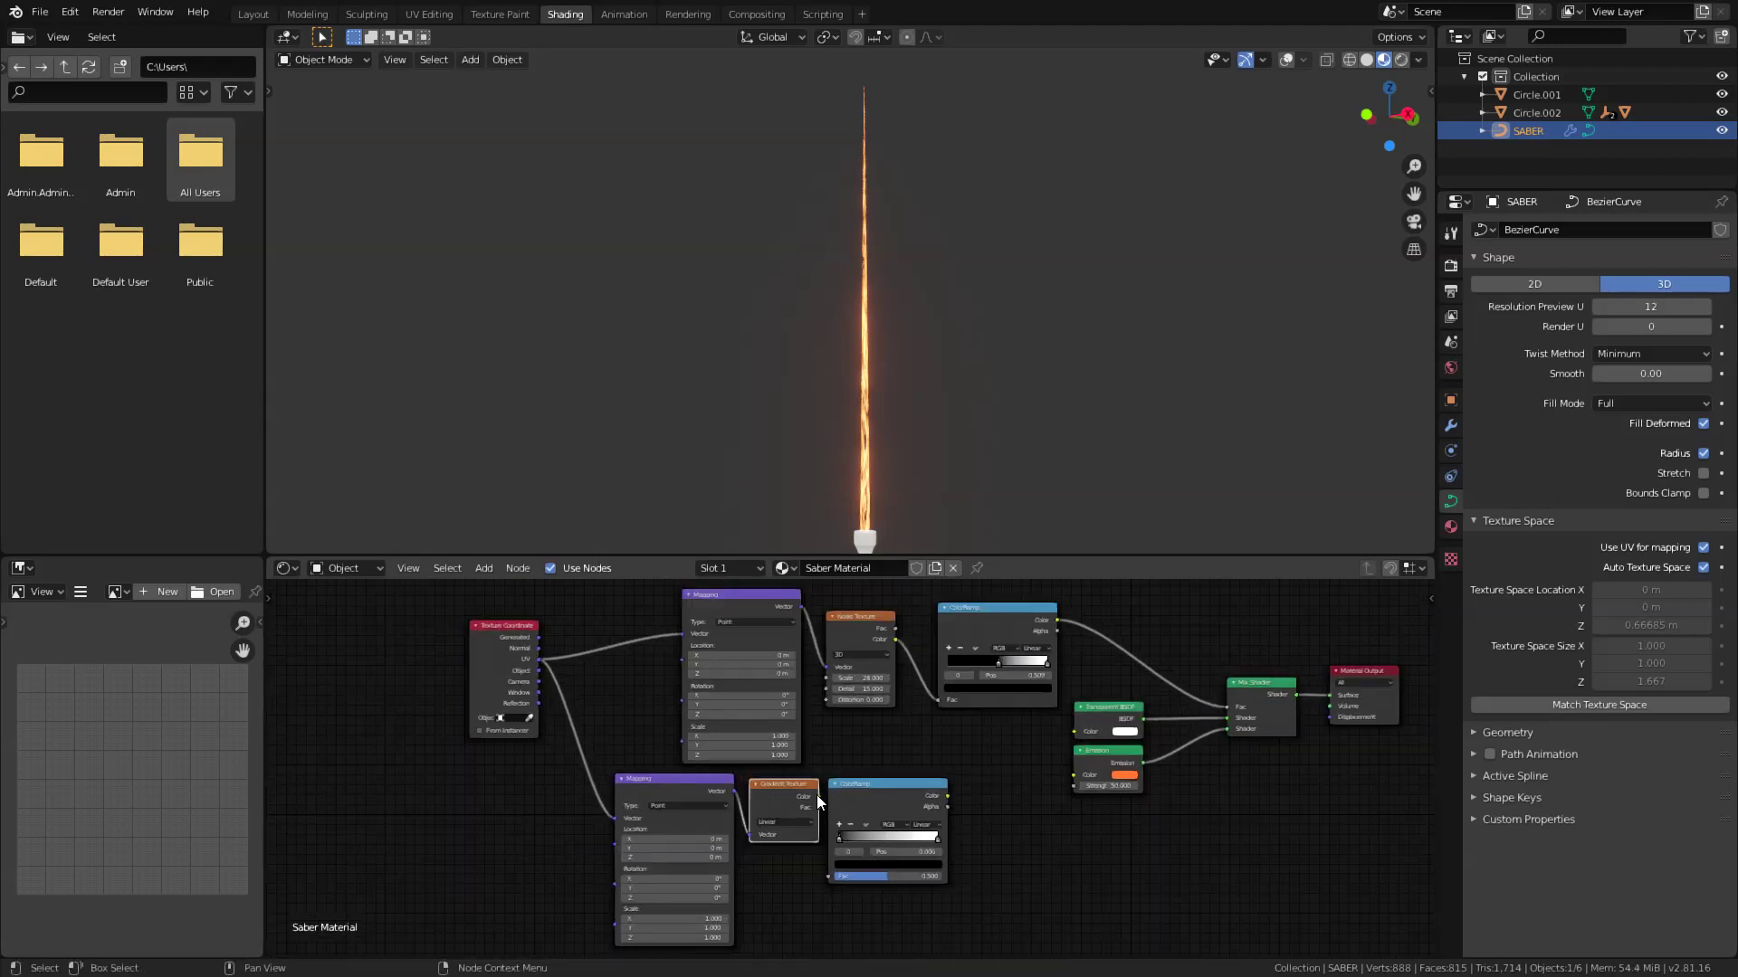
left_click_drag(816, 795, 829, 876)
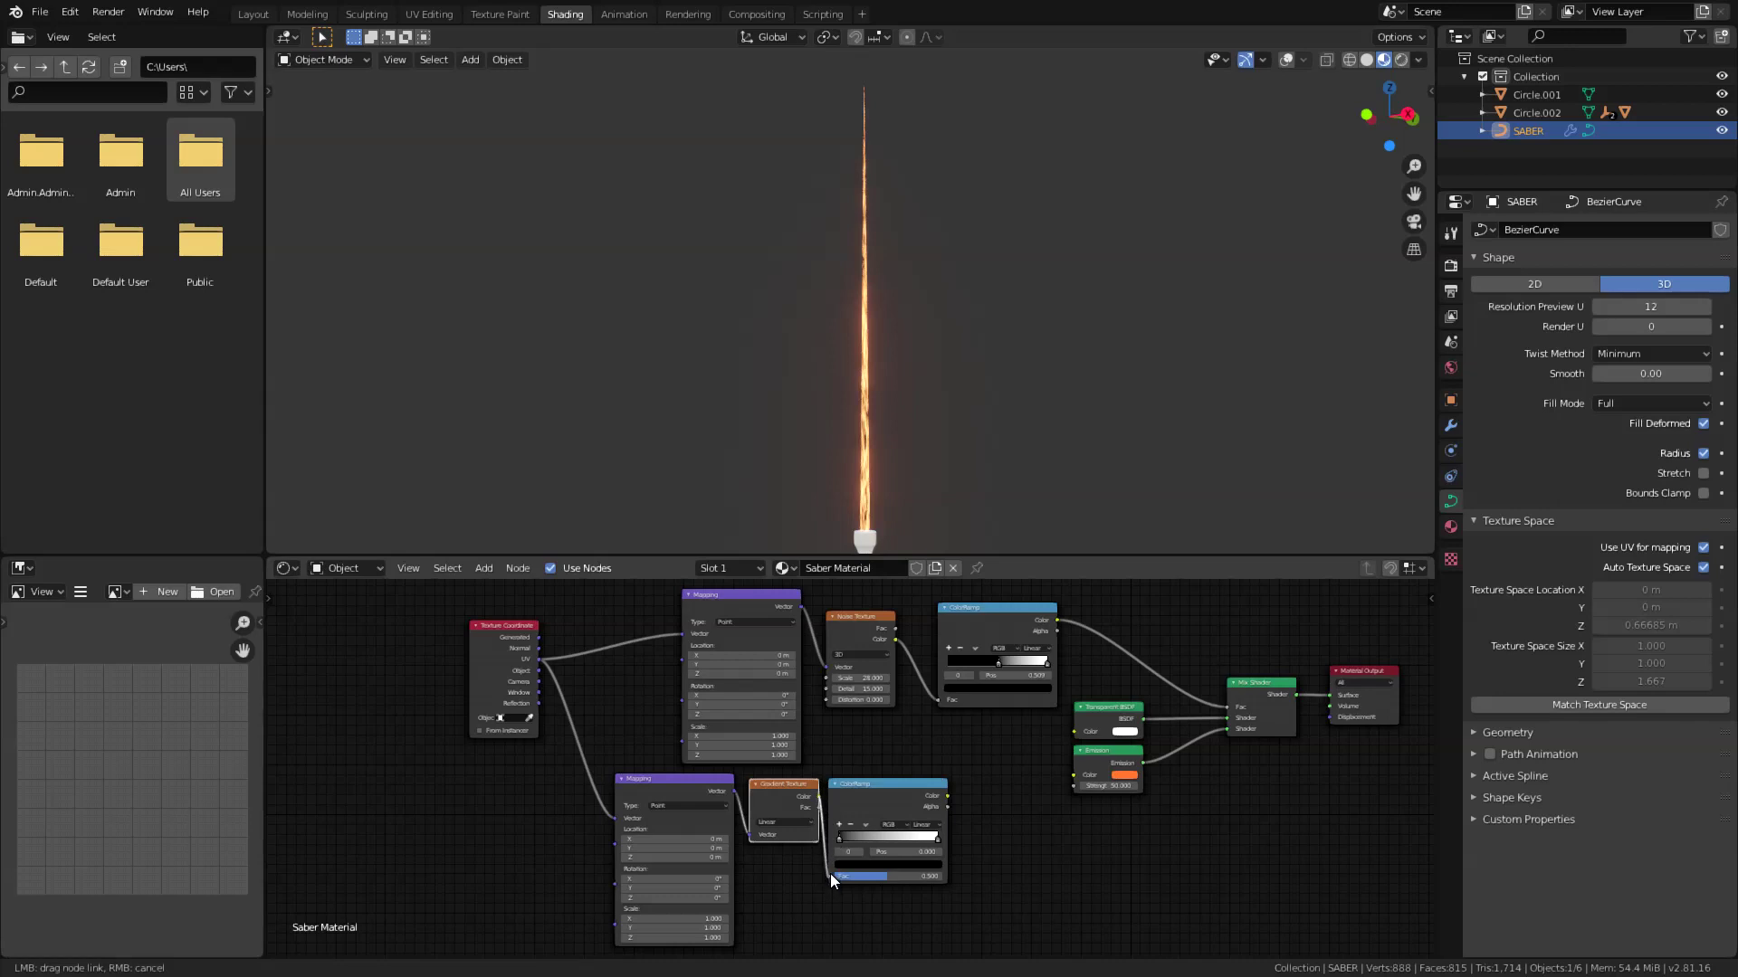
scroll(829, 872, "up", 1)
left_click(874, 800)
left_click_drag(874, 800, 826, 815)
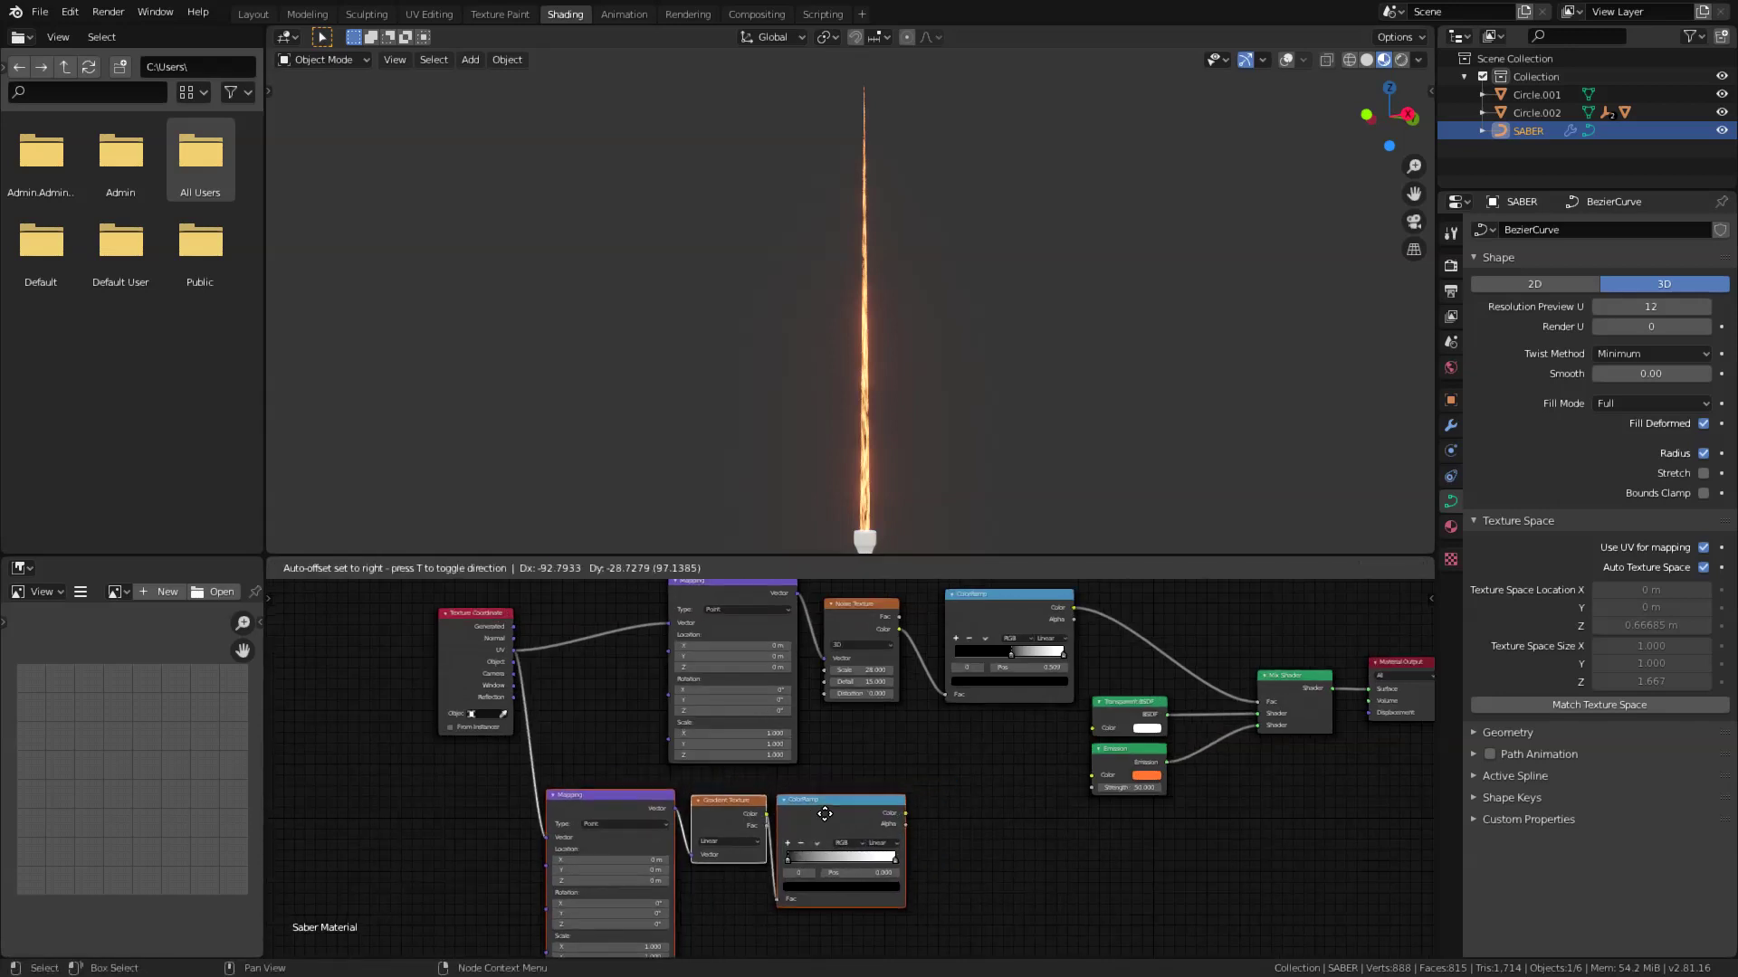
Insert a MixRGB node between the Noise Texture and its ColorRamp, and link the gradient ColorRamp's Color to its Color2.
key("shift+a")
left_click(905, 677)
type("mi")
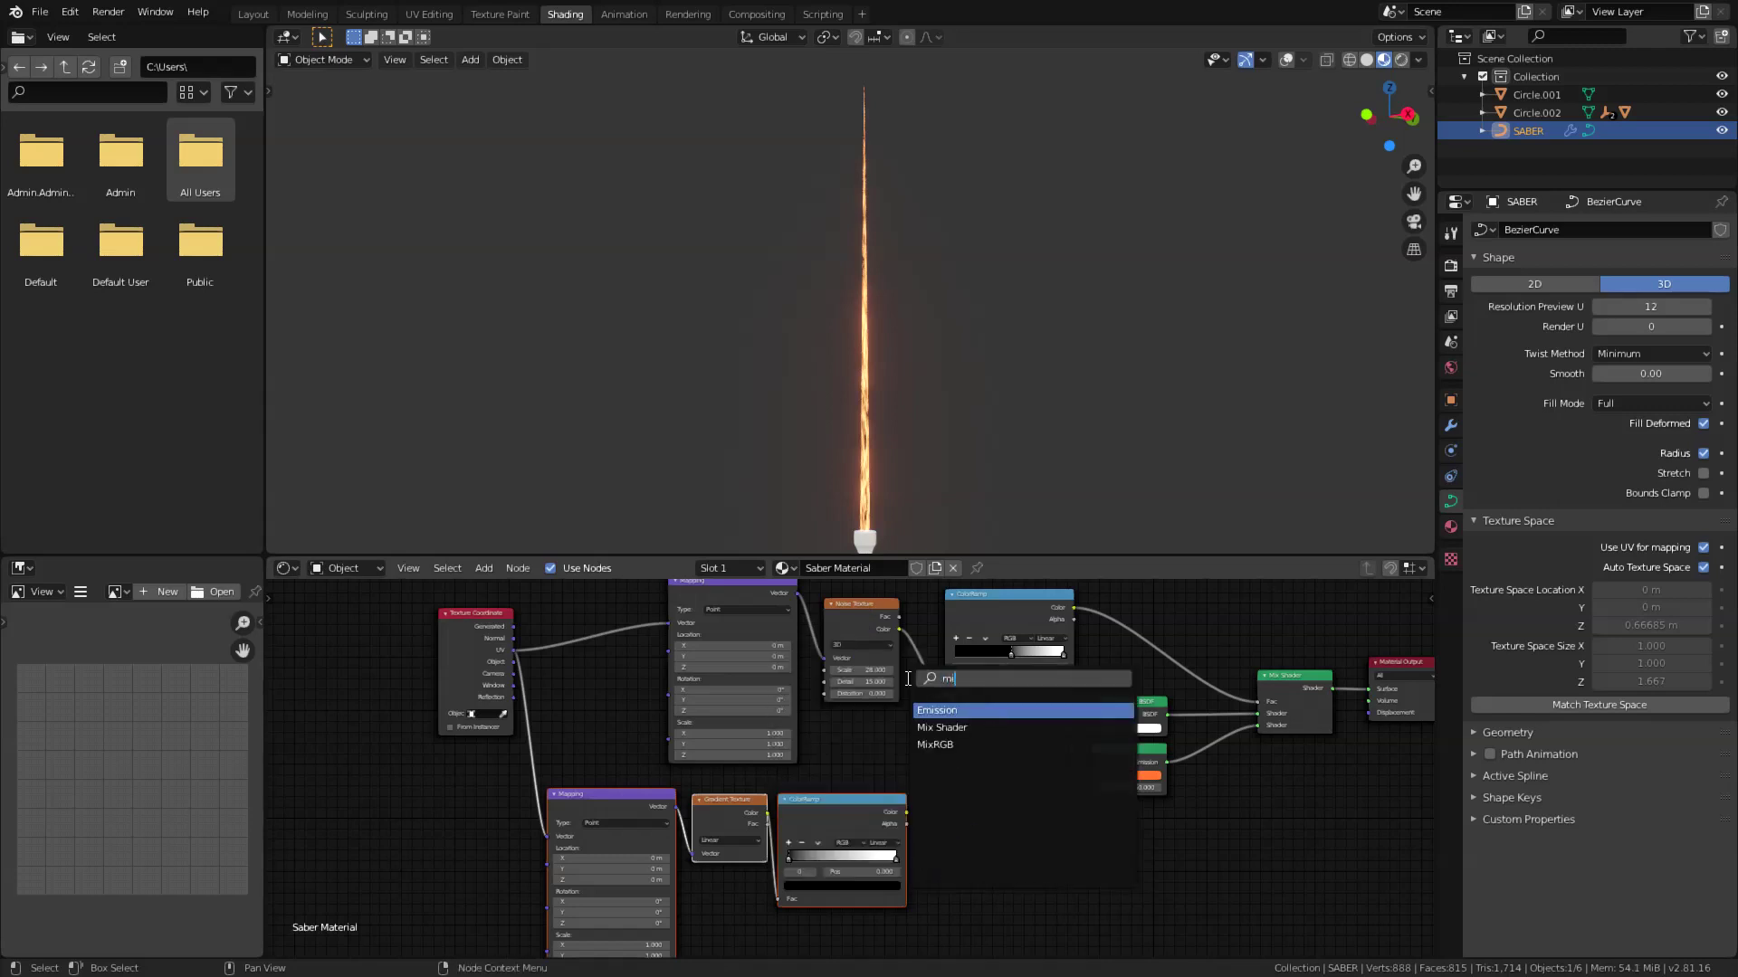
left_click(935, 744)
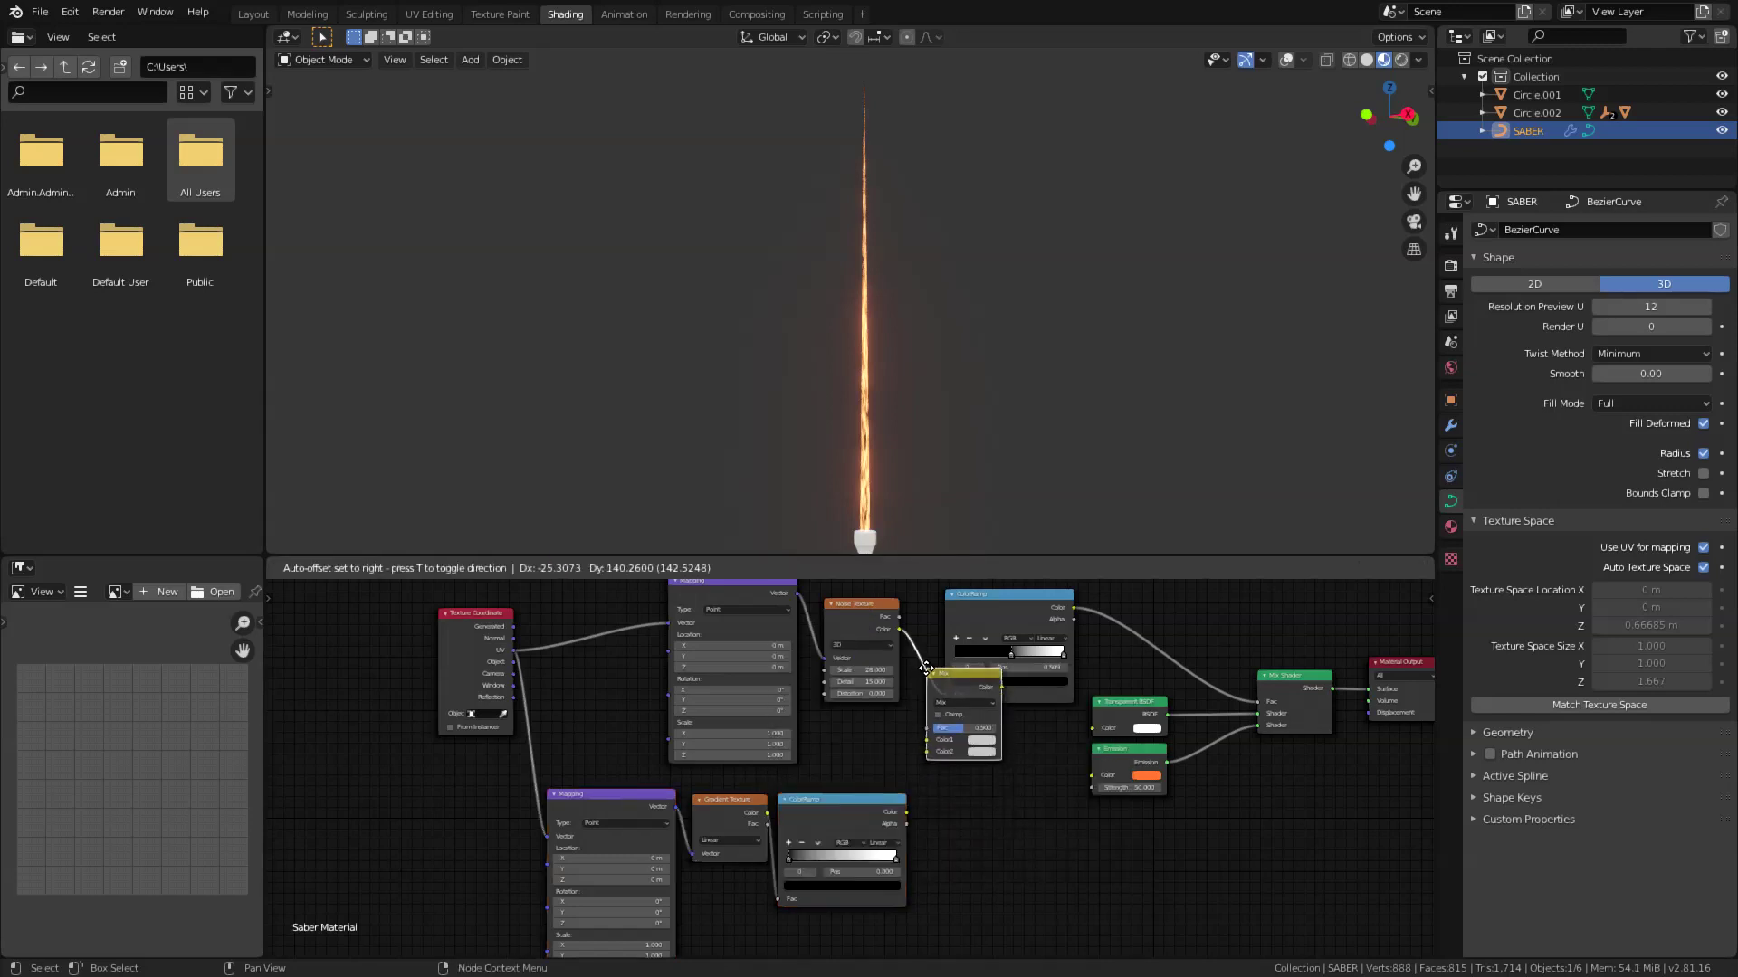
left_click(926, 668)
scroll(839, 638, "up", 2)
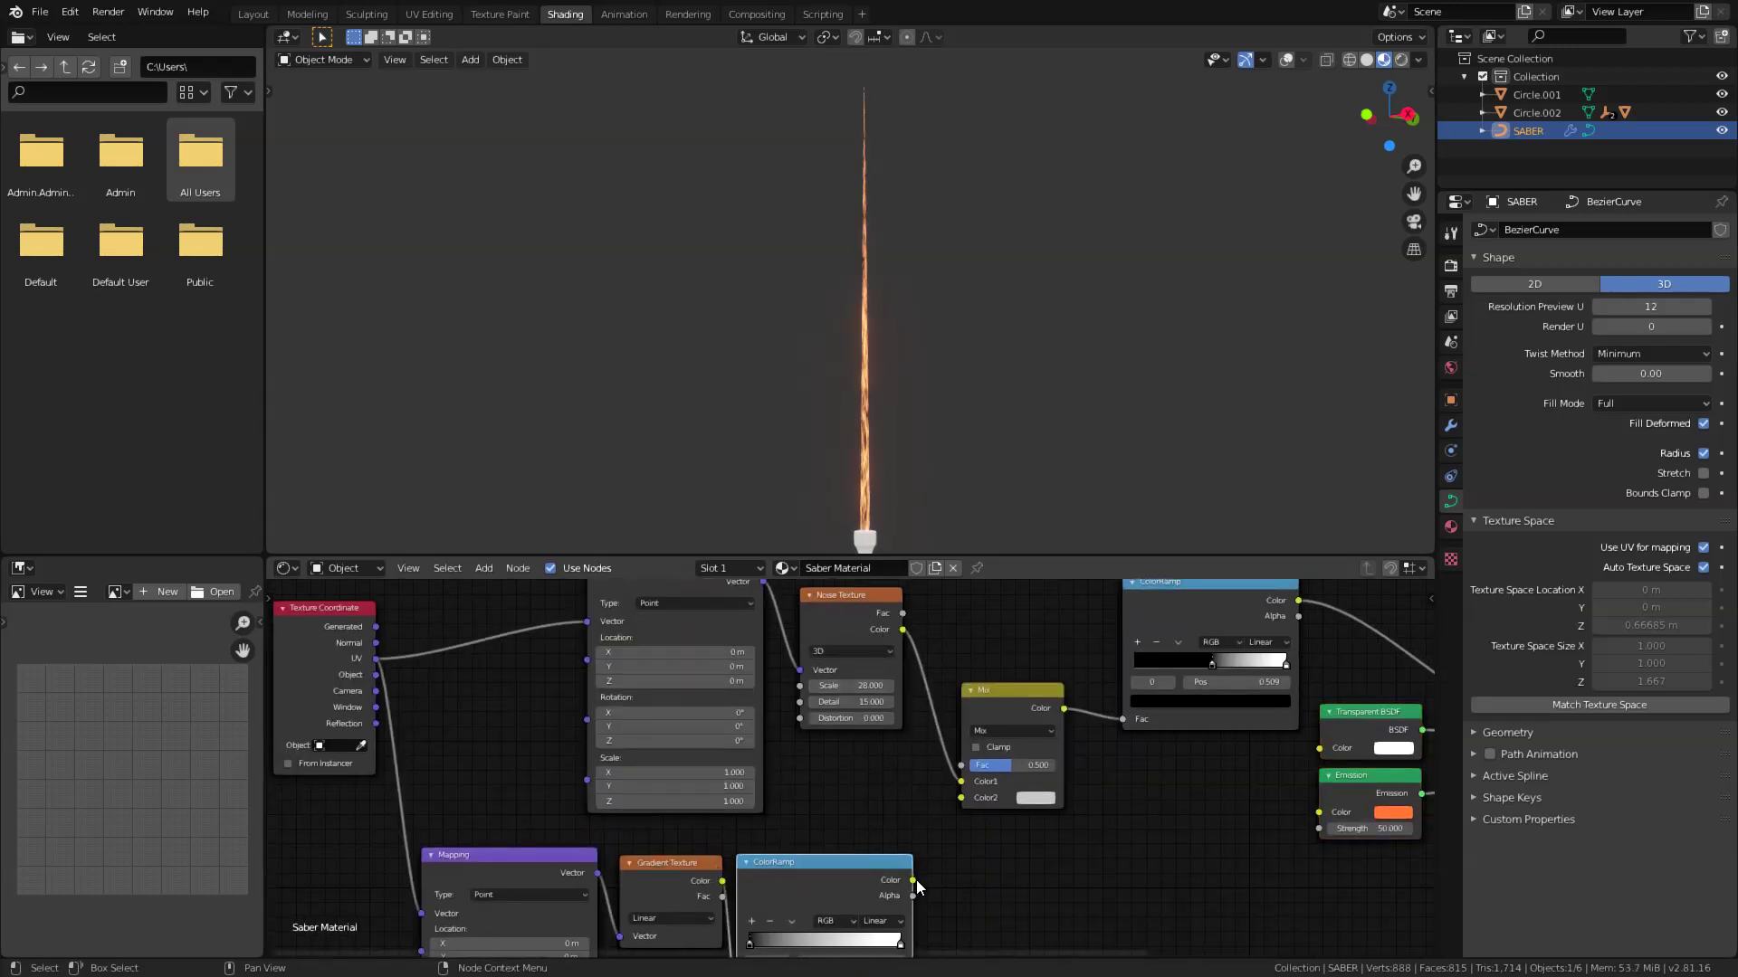
left_click_drag(911, 879, 972, 796)
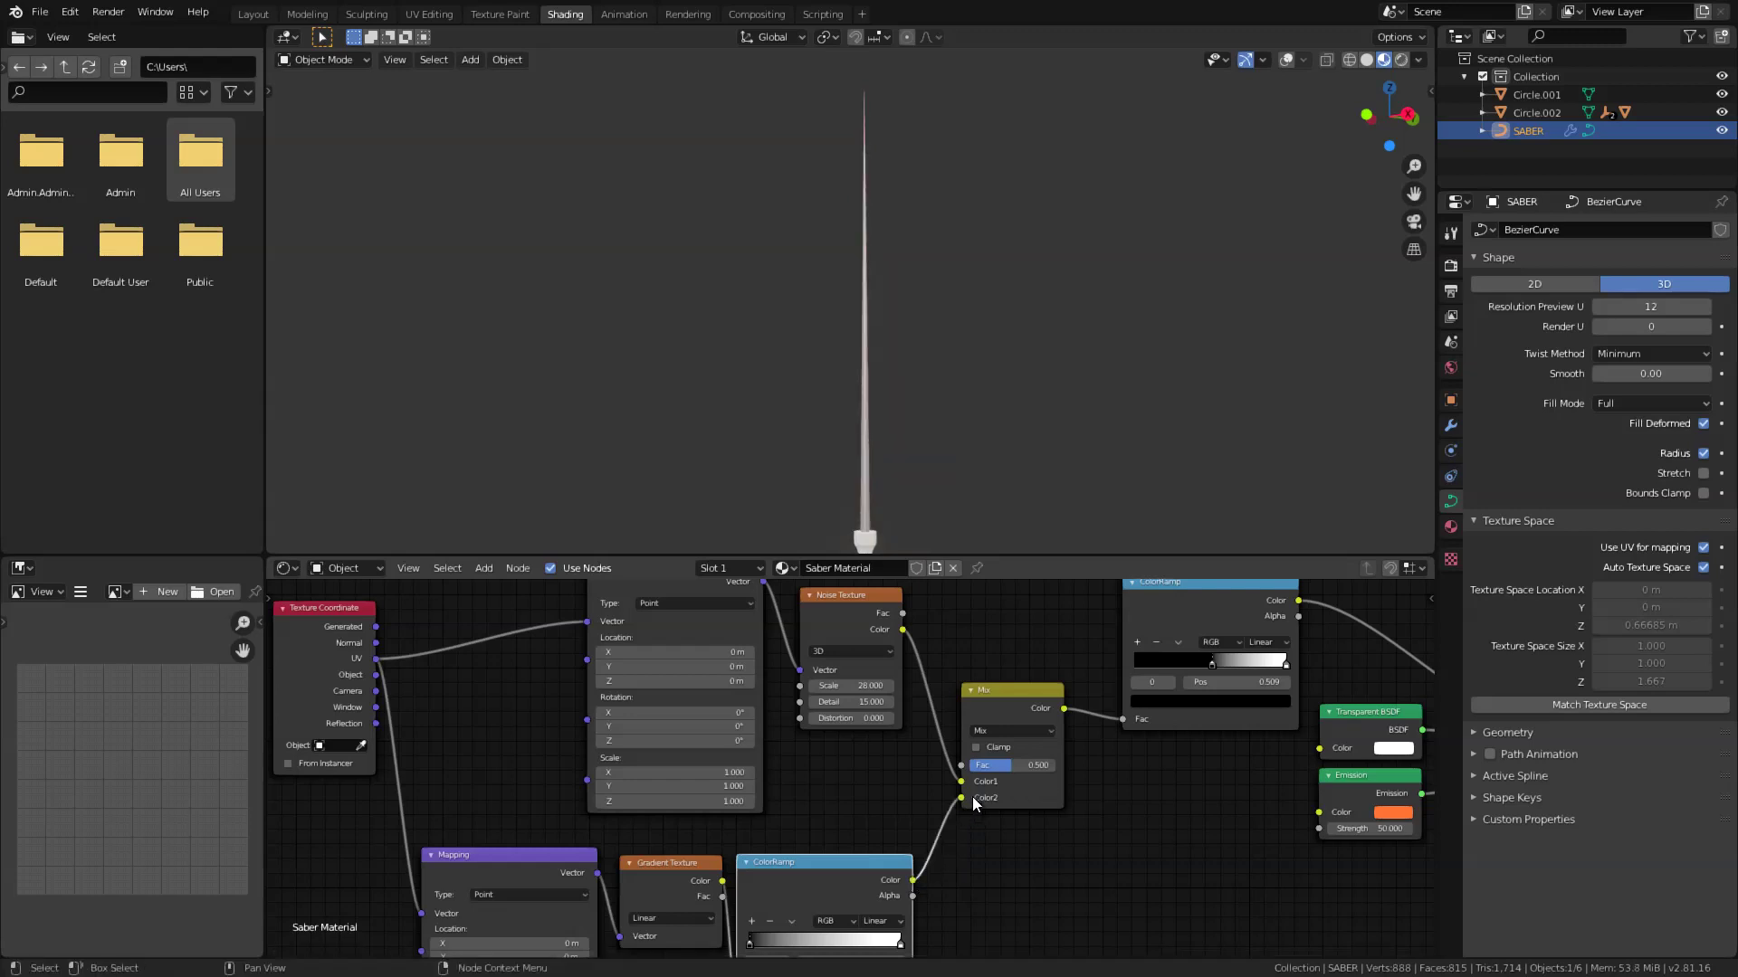
Set the MixRGB node's blending mode to Multiply and its factor to 1.
left_click(1005, 730)
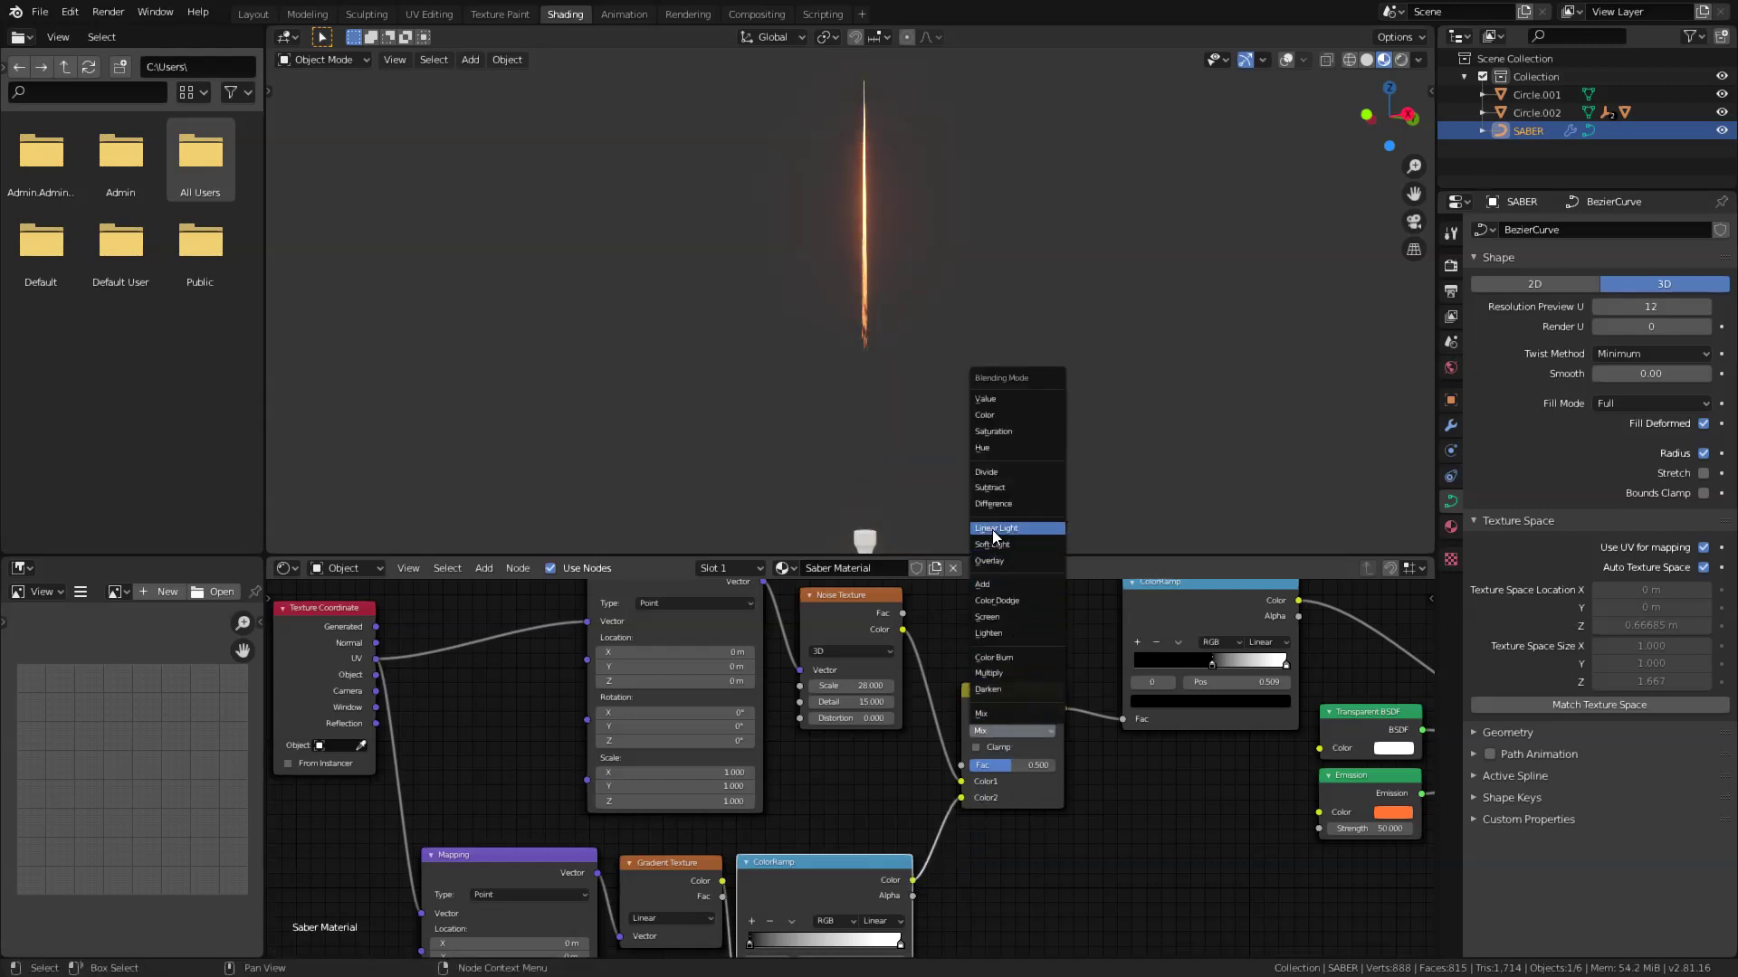
left_click(988, 673)
left_click_drag(1000, 766, 1057, 766)
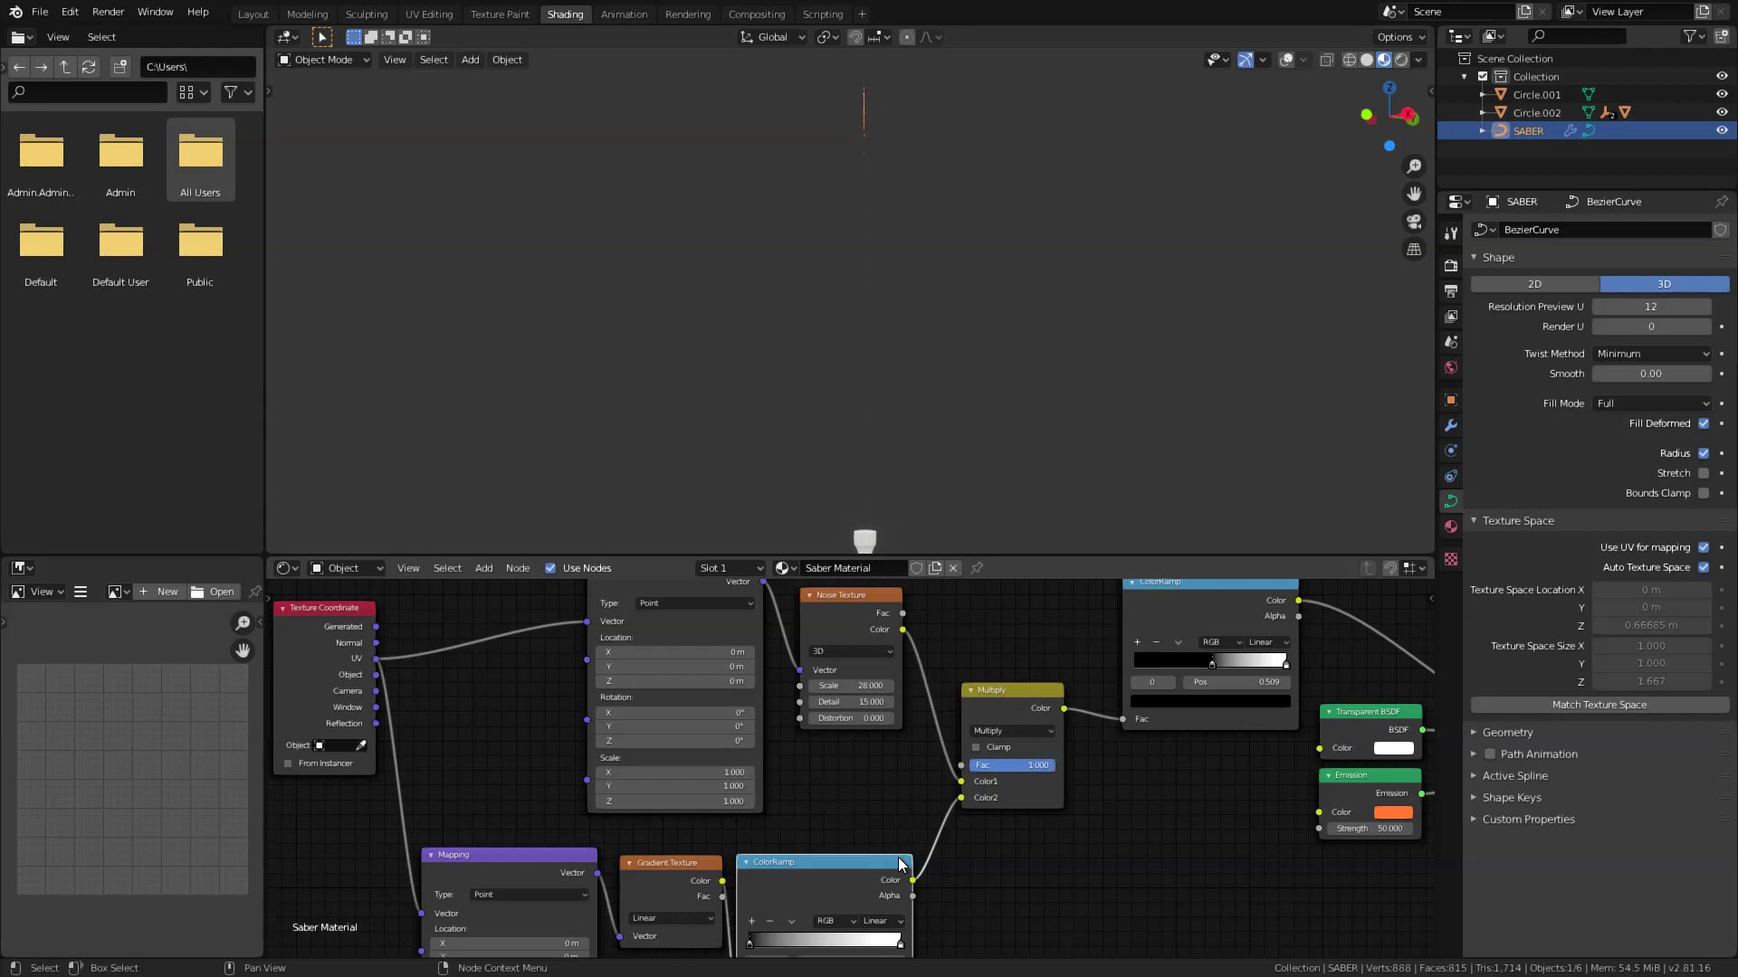
middle_click_drag(901, 864, 948, 765)
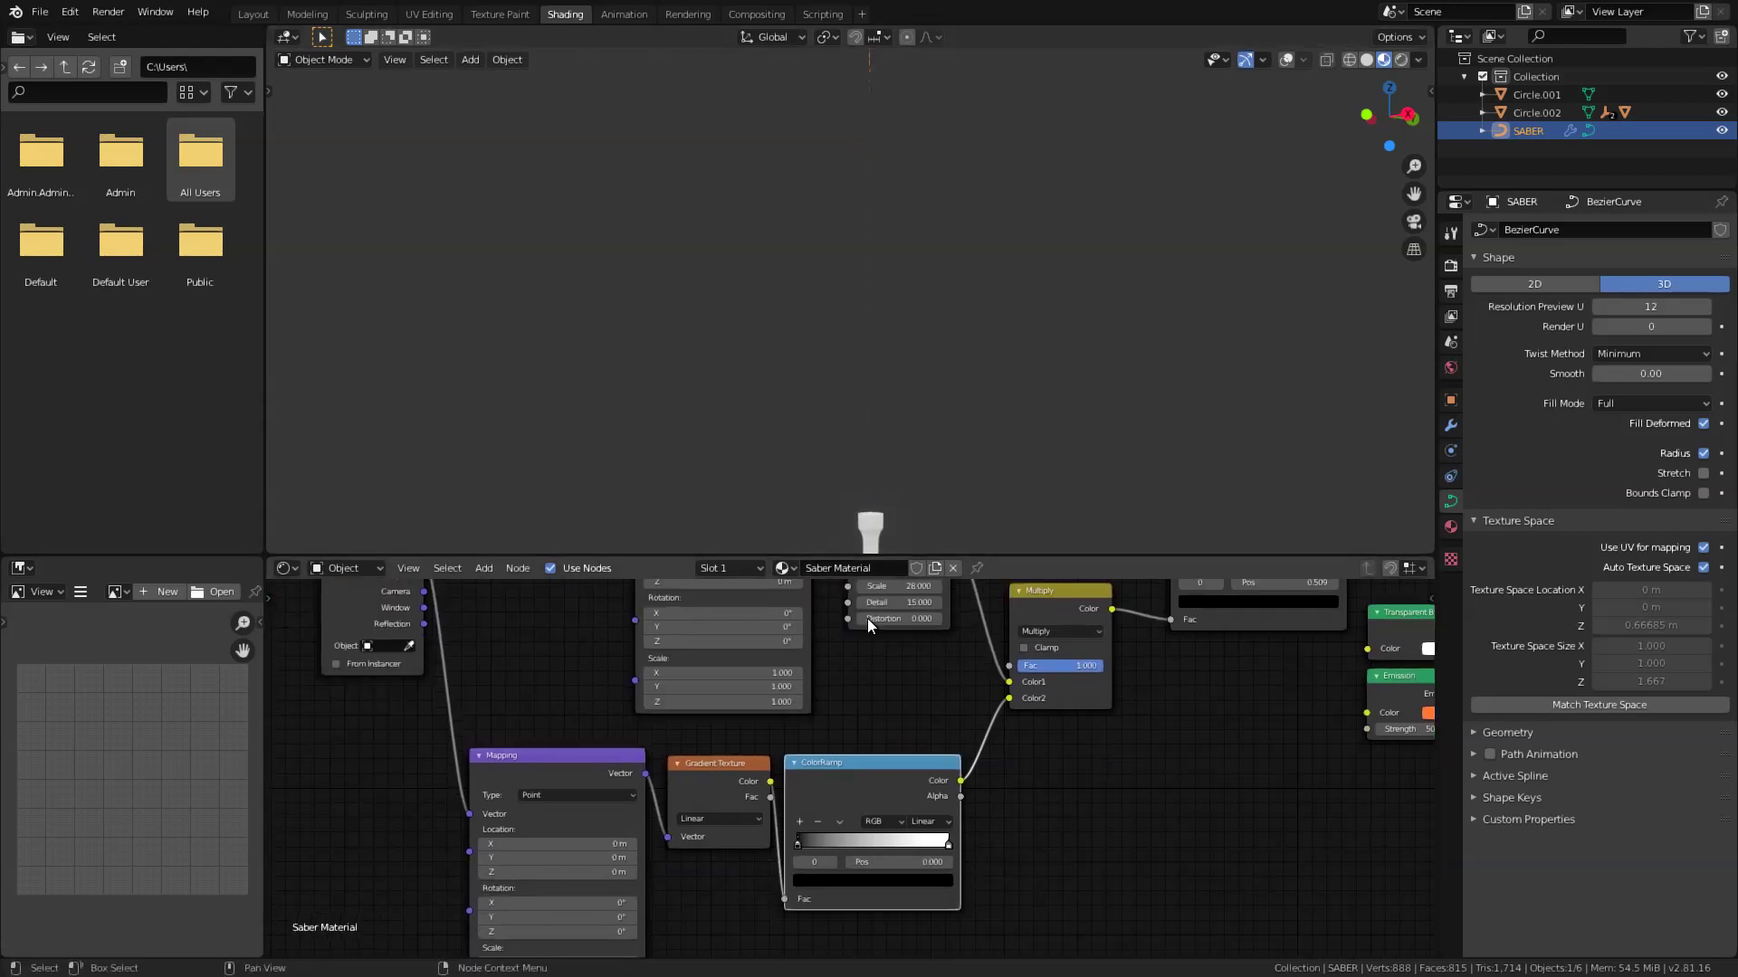
Reverse the gradient ColorRamp to run from white to black and set its Mapping node's X location to -0.79 m.
left_click_drag(806, 838, 769, 849)
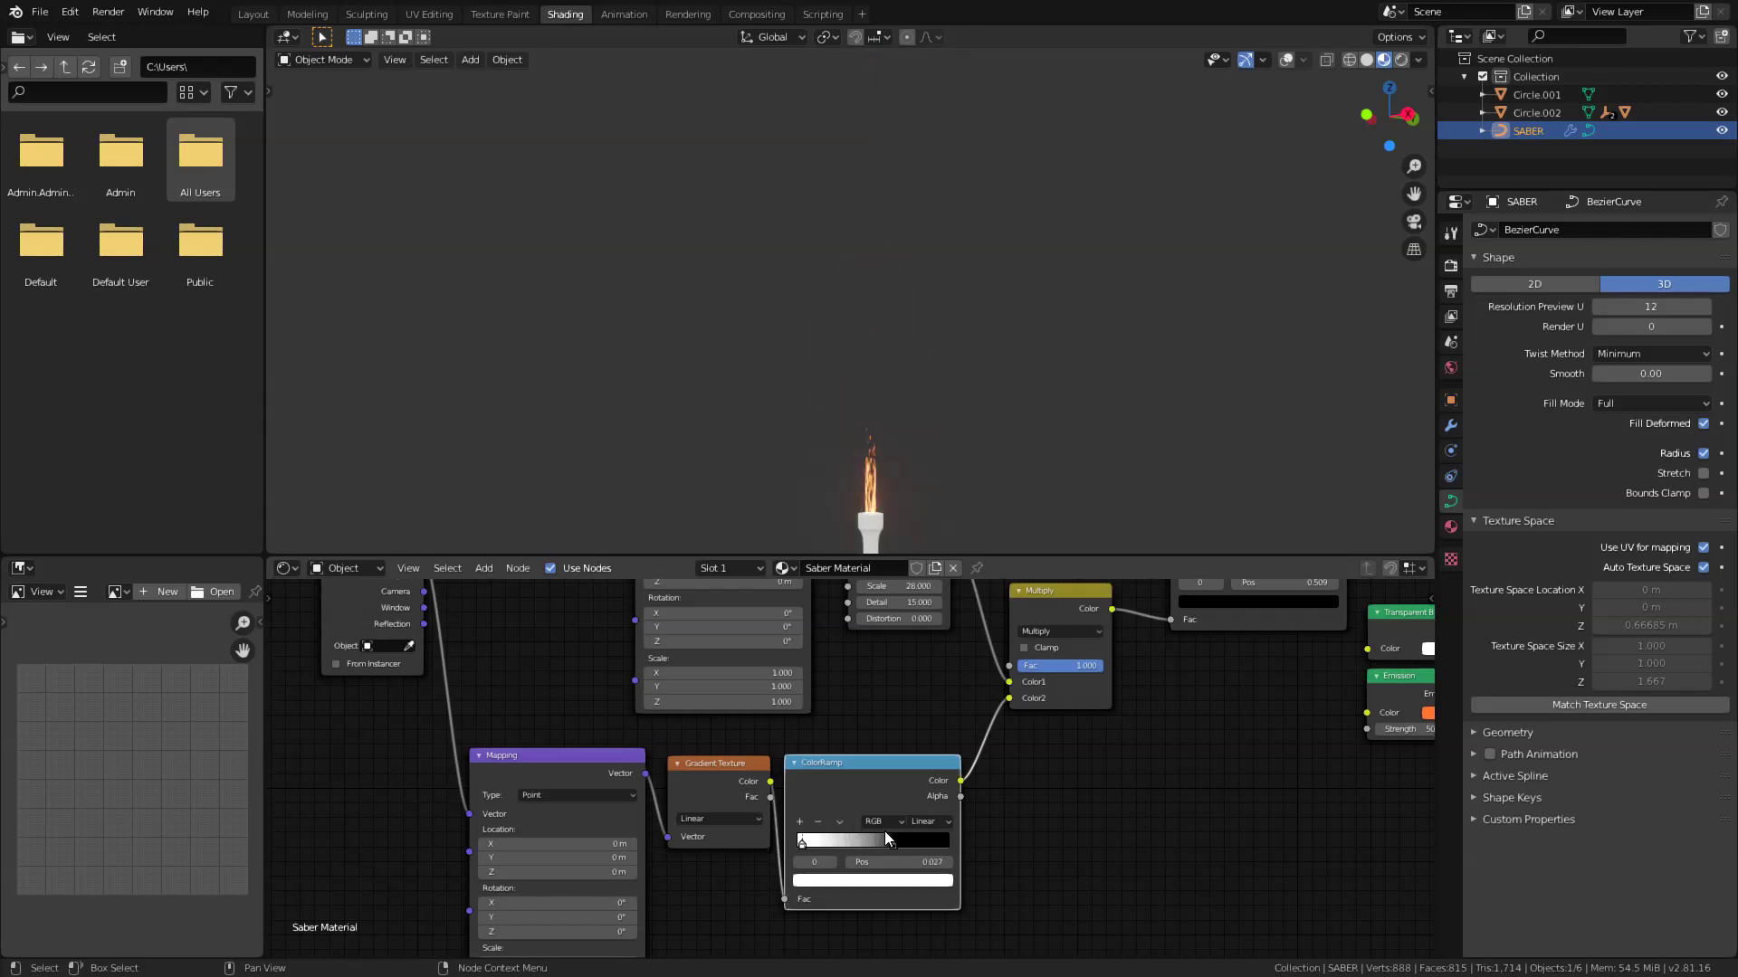
left_click_drag(892, 844, 952, 844)
left_click_drag(579, 844, 511, 843)
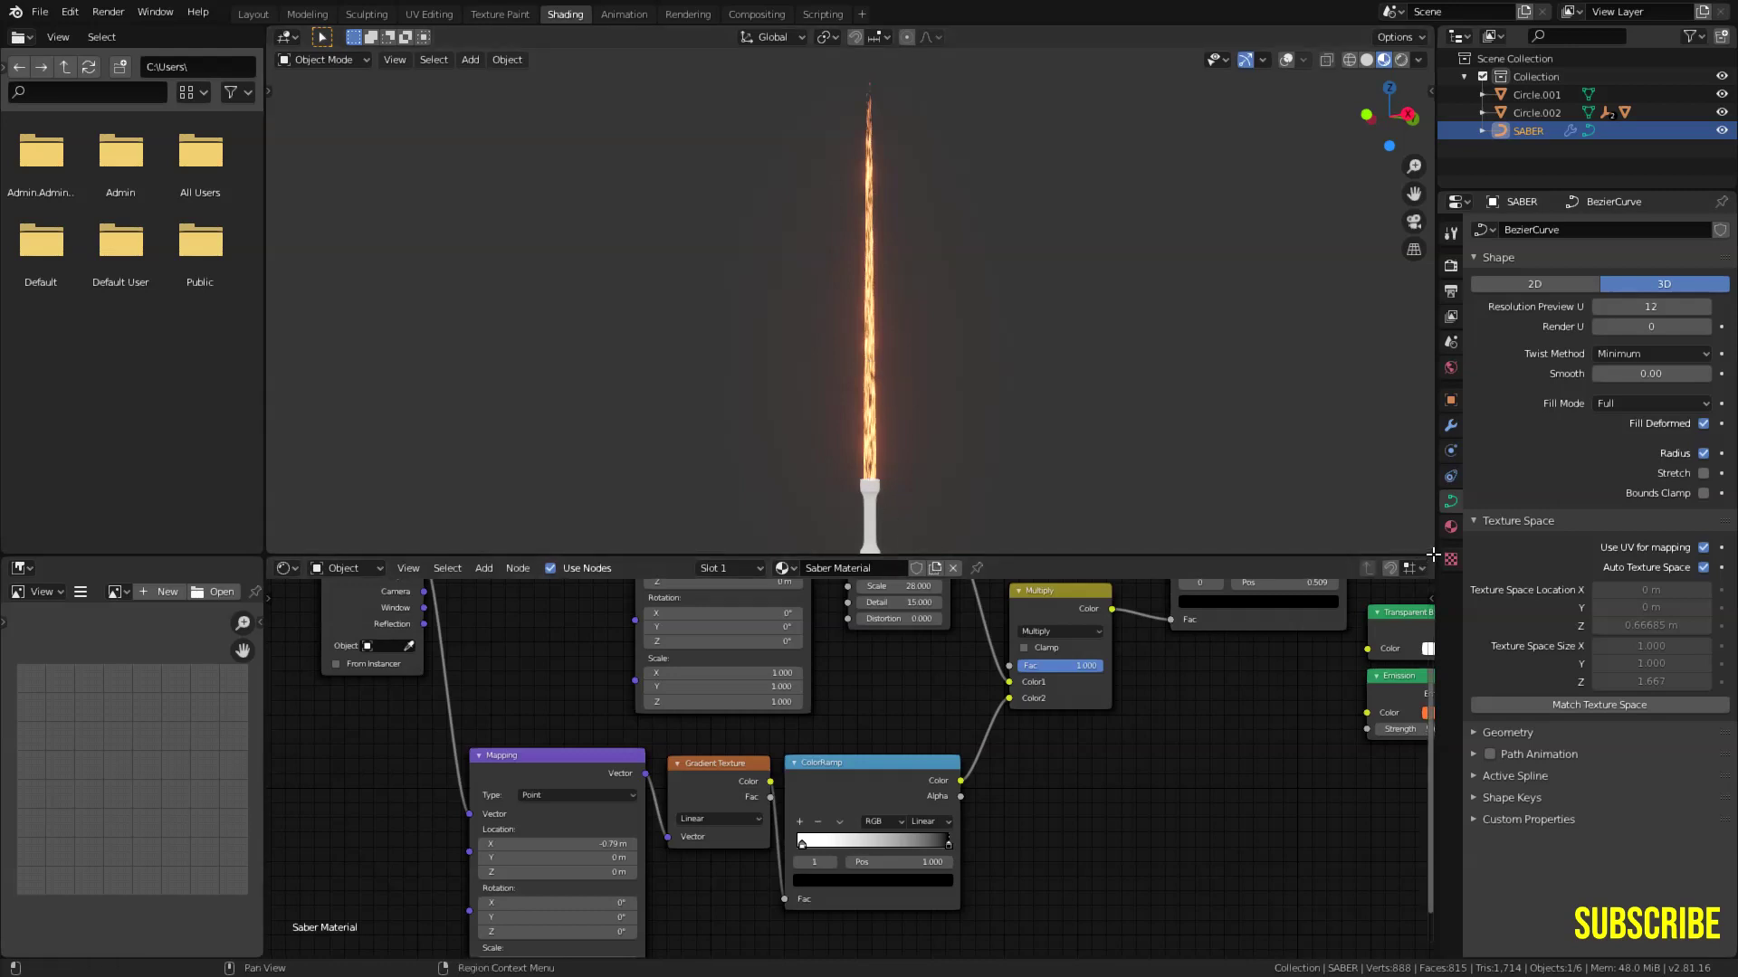
Split off a strip beneath the 3D viewport and turn it into a Timeline at frame 1.
left_click_drag(1433, 554, 1285, 507)
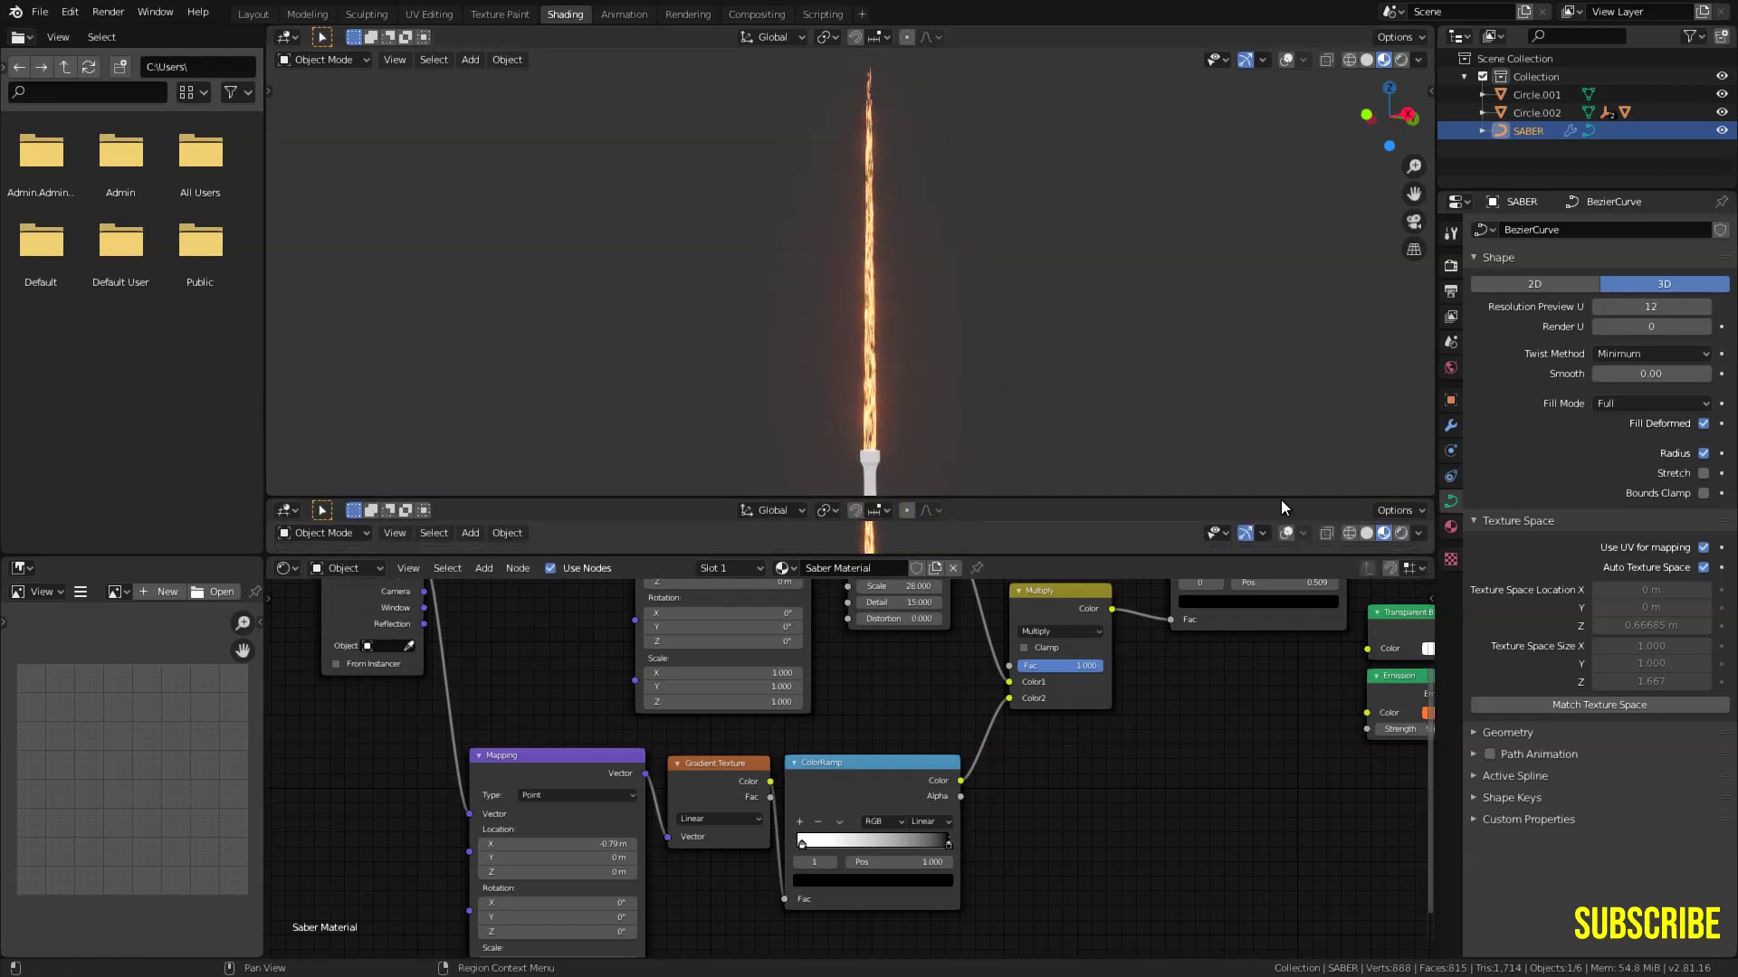
left_click(288, 511)
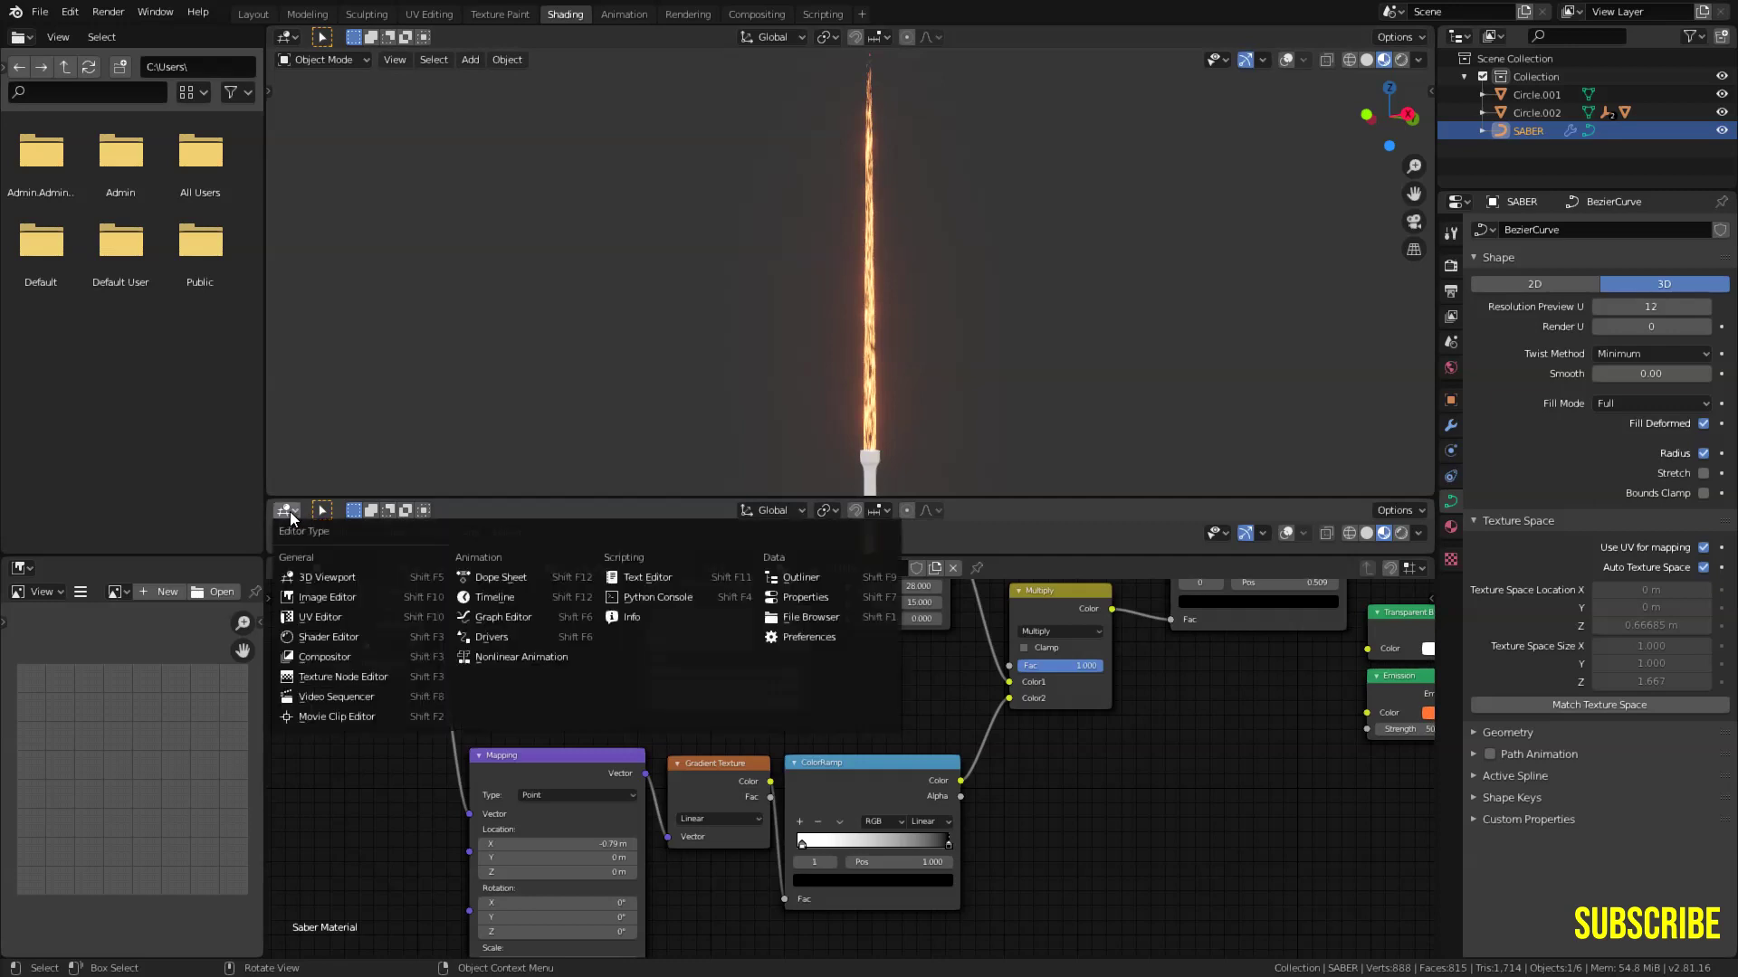
left_click(494, 598)
left_click(485, 532)
left_click_drag(486, 534, 482, 534)
Keyframe the Location of the Mapping node feeding the Noise Texture at frame 1.
middle_click_drag(667, 625, 699, 763)
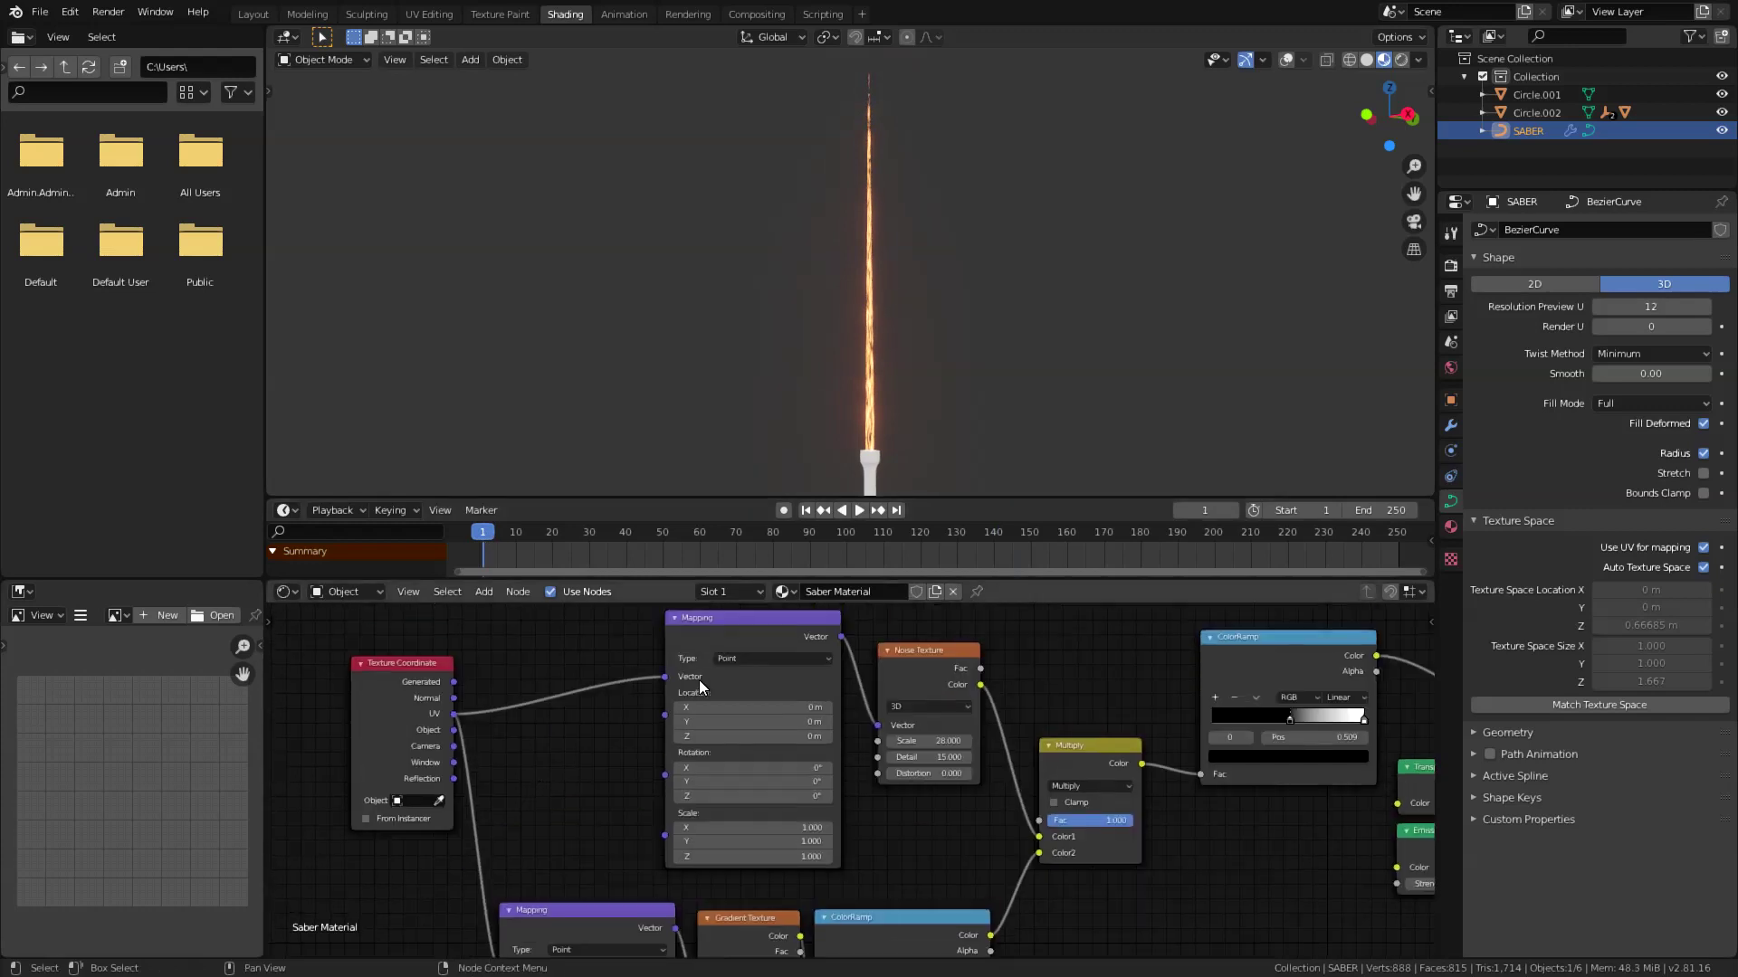
scroll(762, 689, "up", 4)
scroll(734, 685, "down", 1)
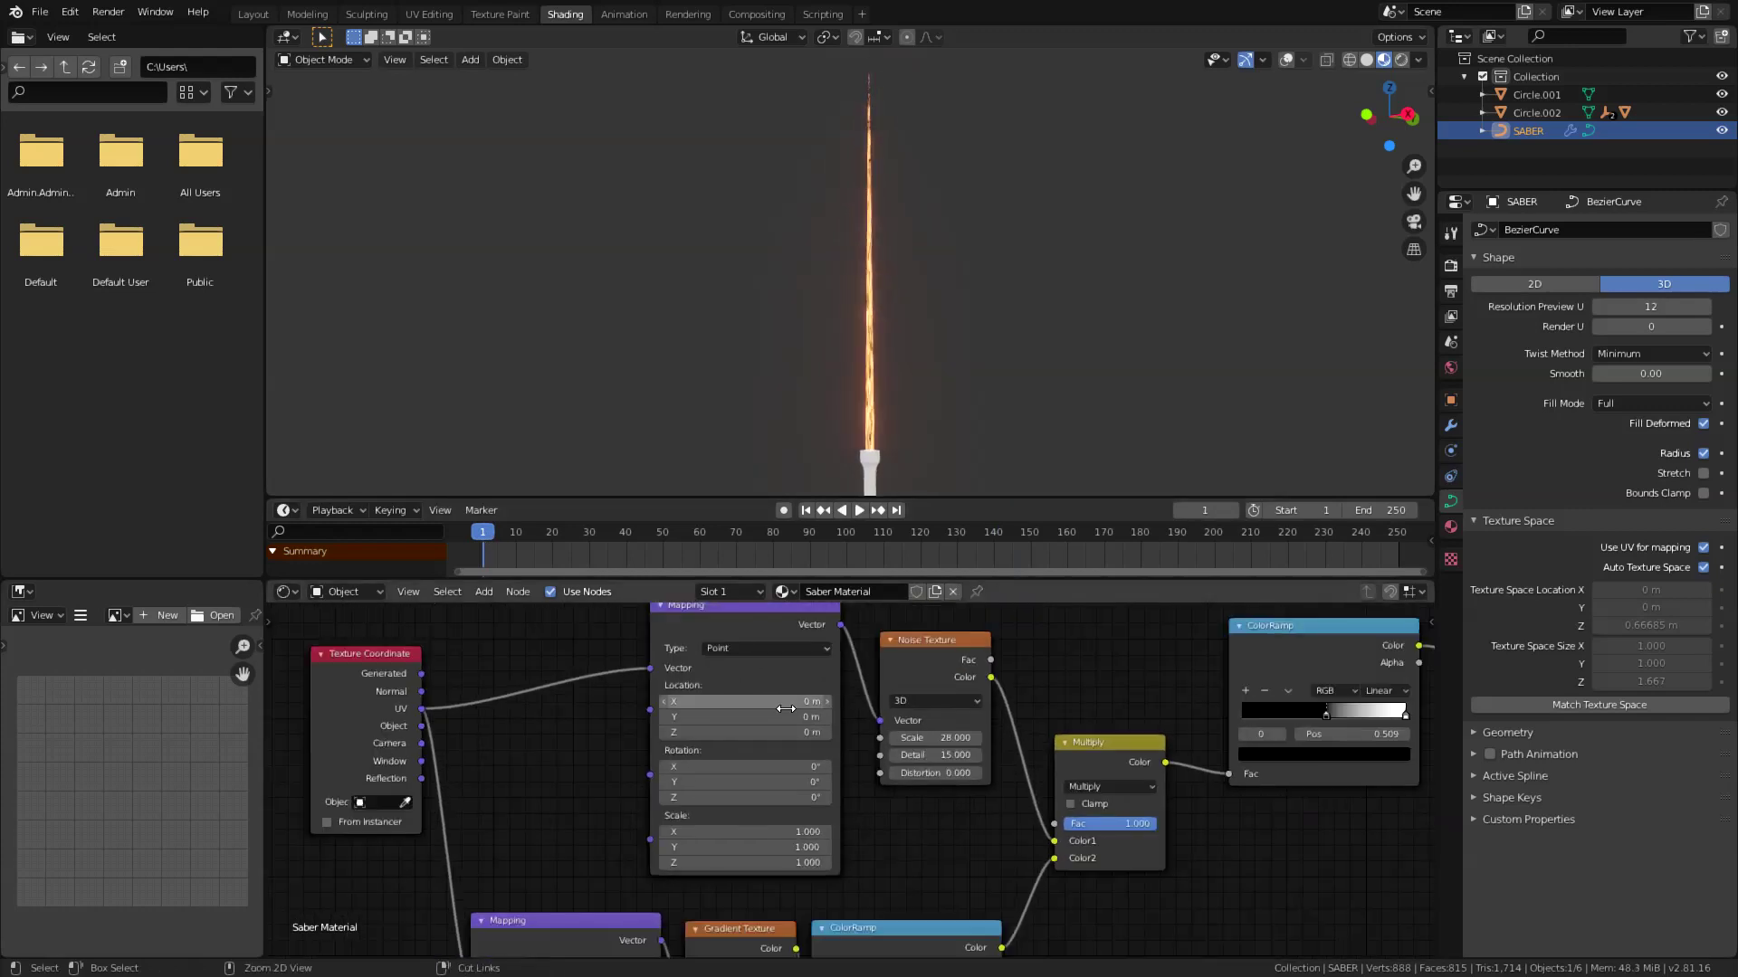
scroll(735, 685, "up", 2)
middle_click_drag(769, 648, 770, 725)
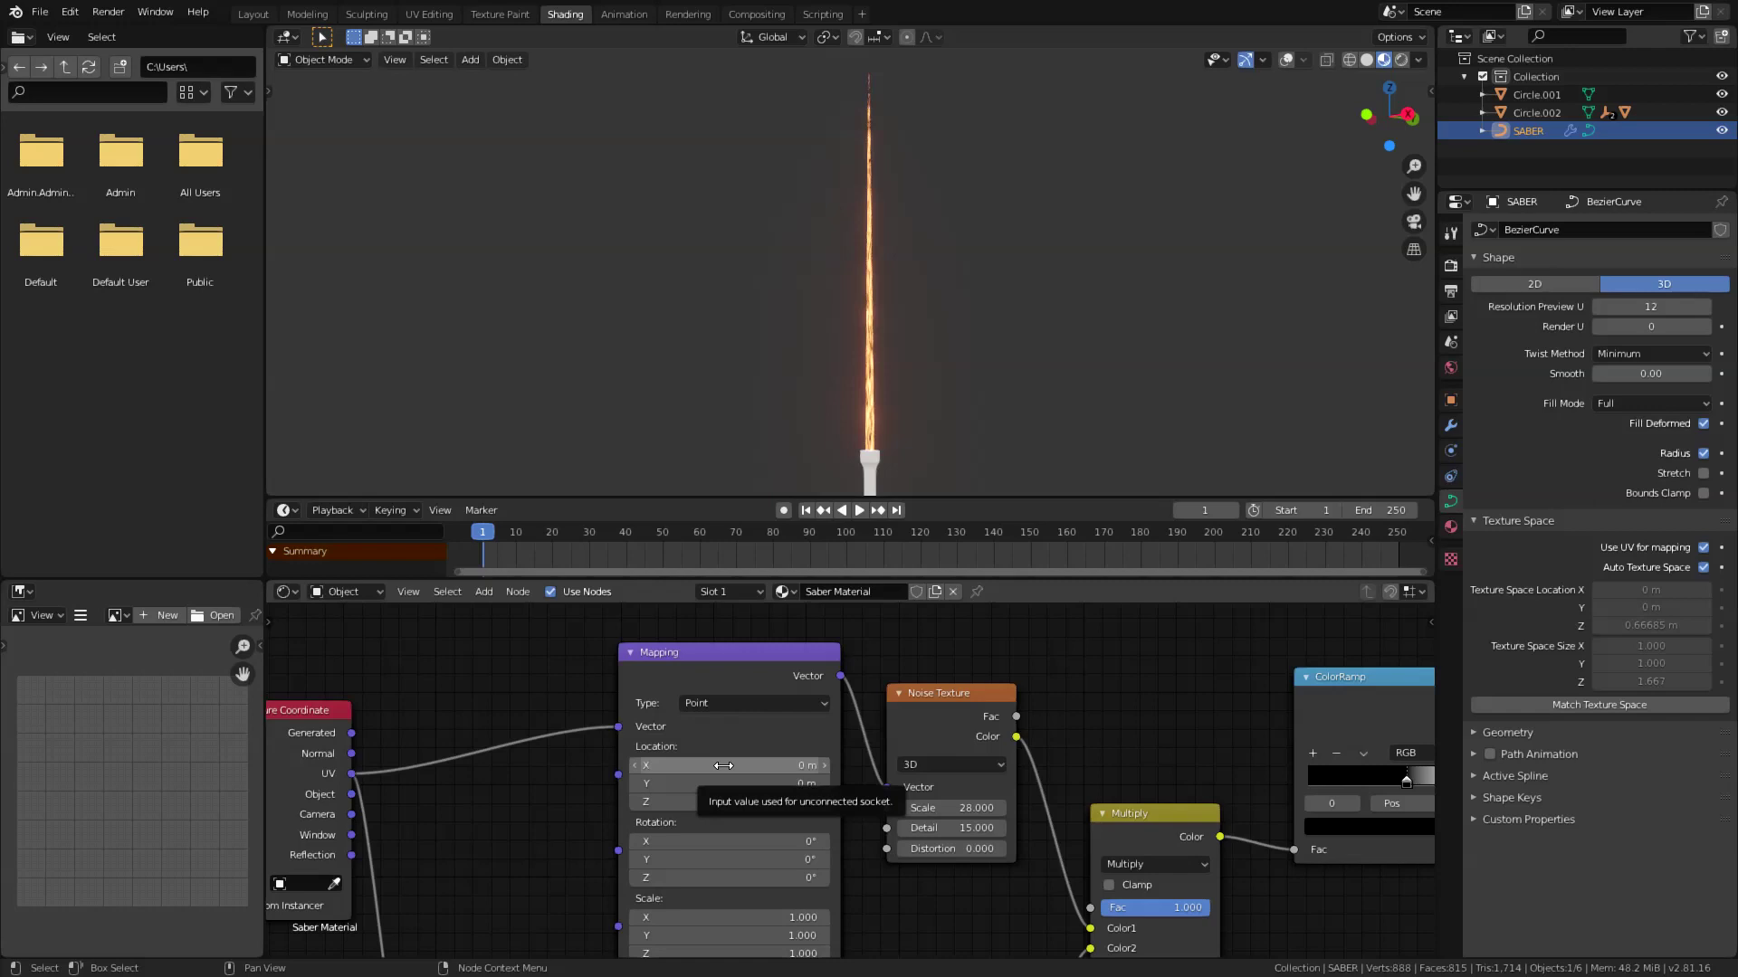
key("i")
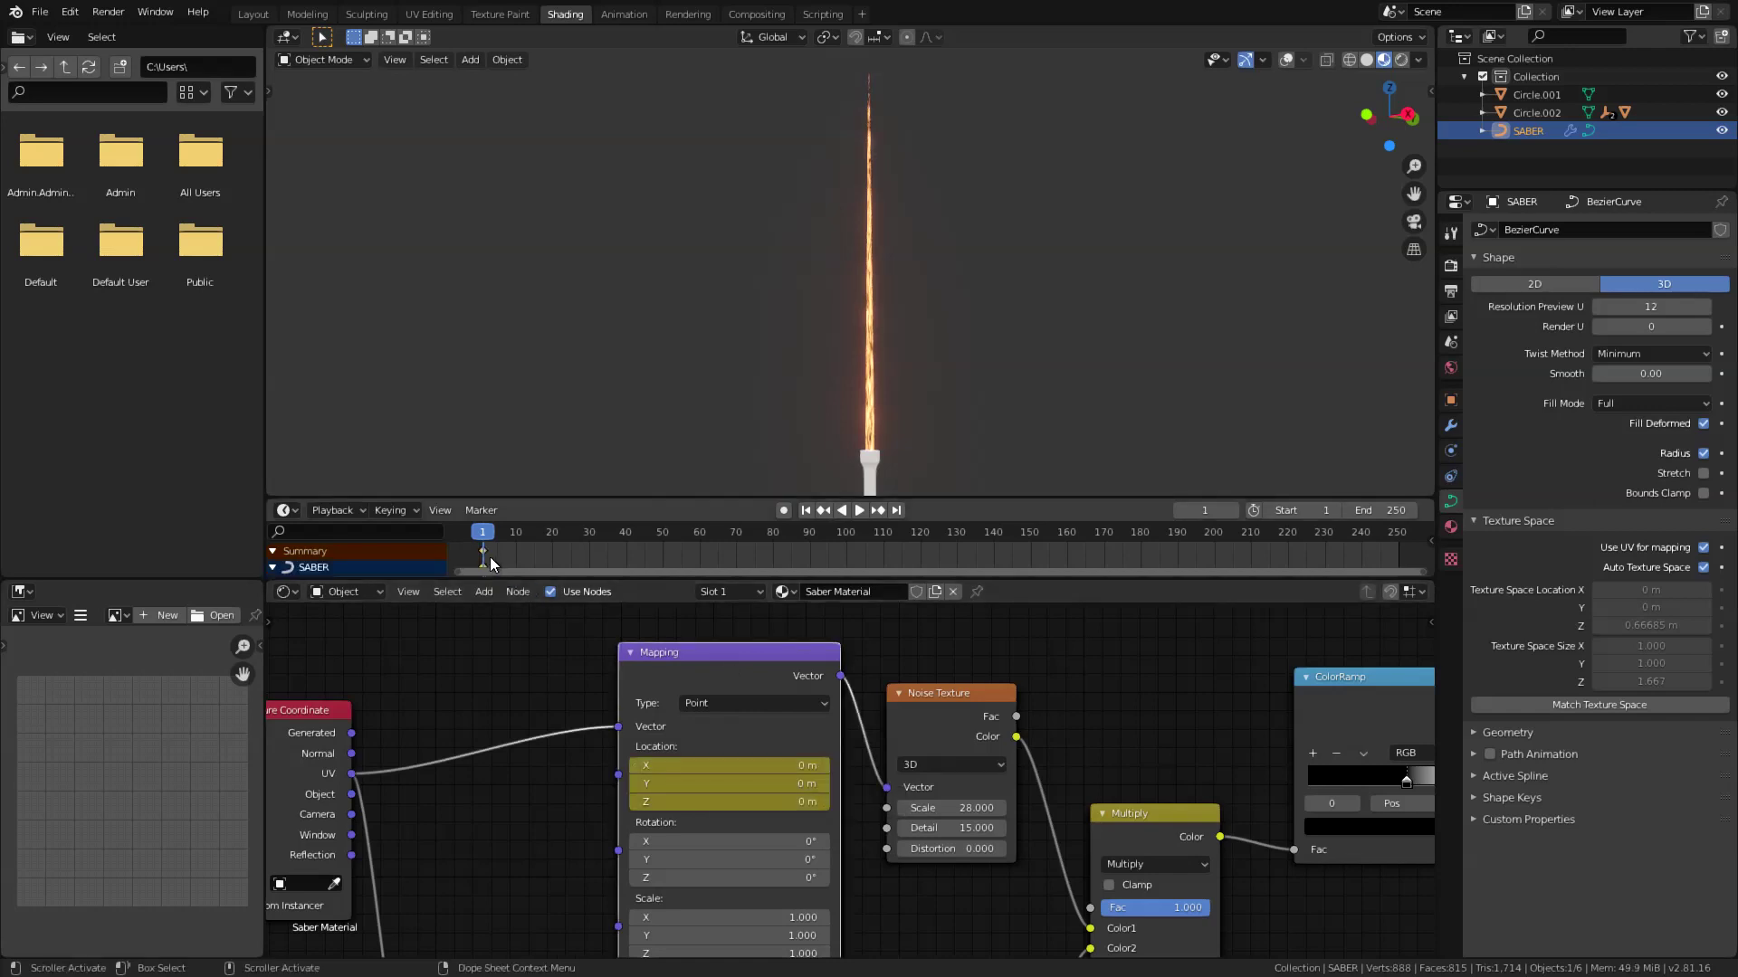
At frame 250, set the noise Mapping node's X location to -10 m and keyframe its Location.
left_click_drag(543, 498, 543, 481)
left_click_drag(485, 516, 1399, 540)
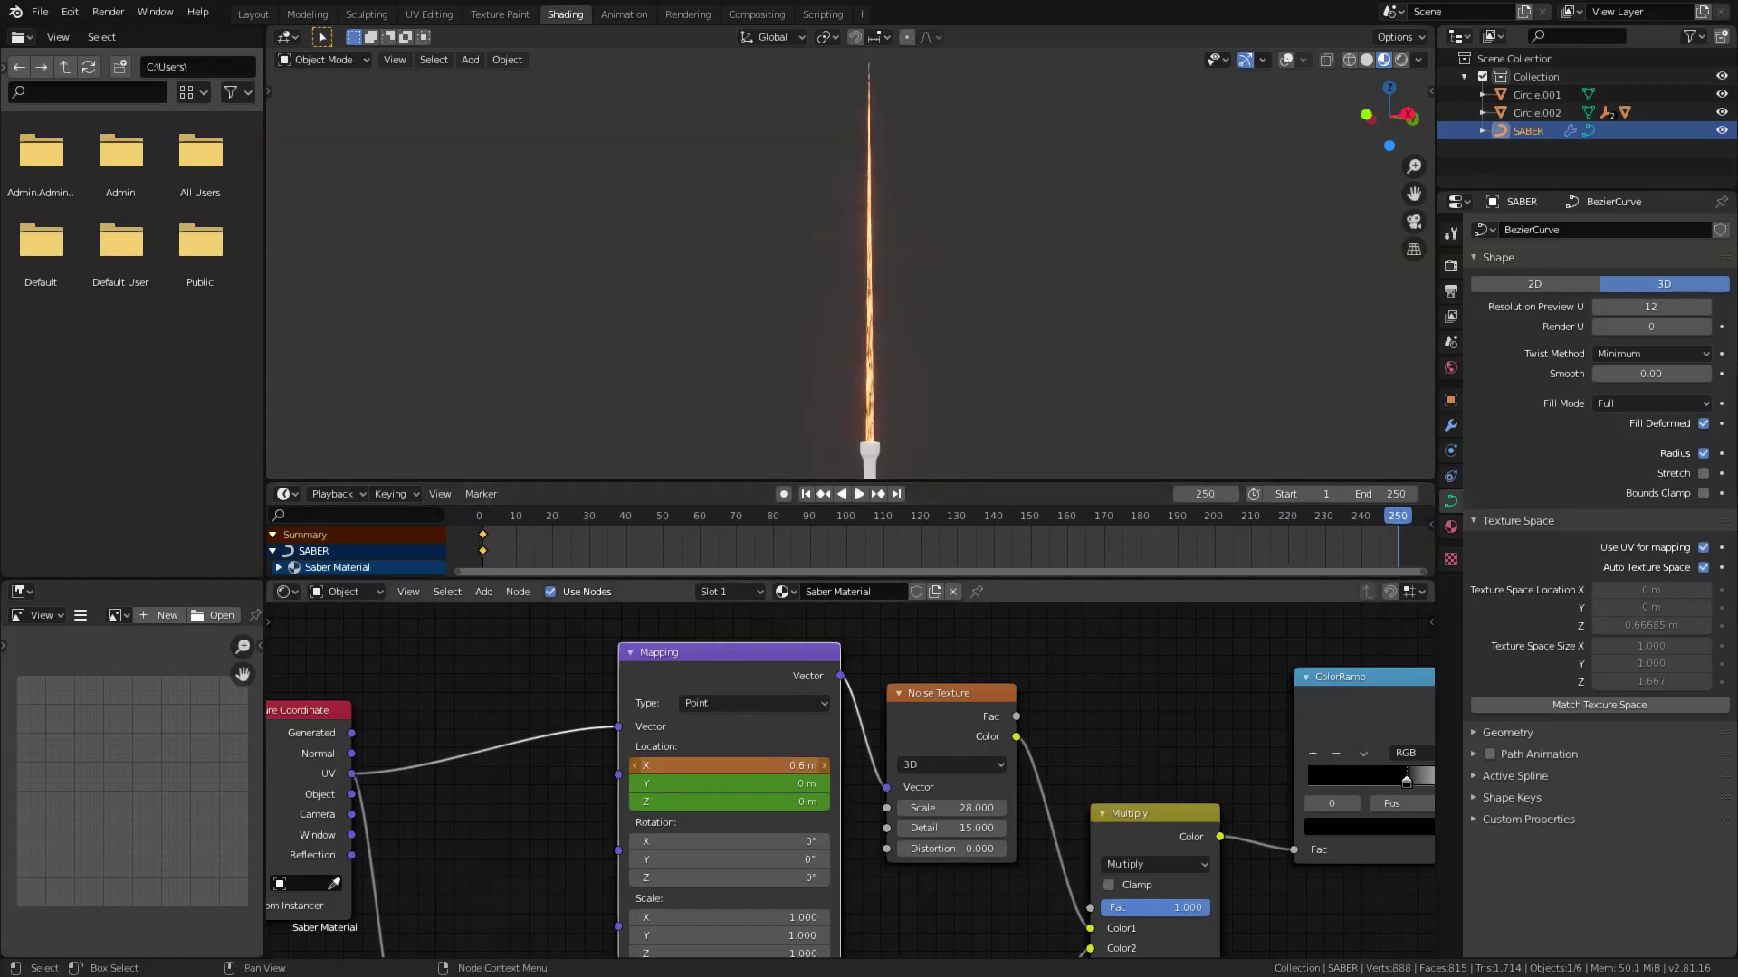
left_click_drag(729, 765, 764, 765)
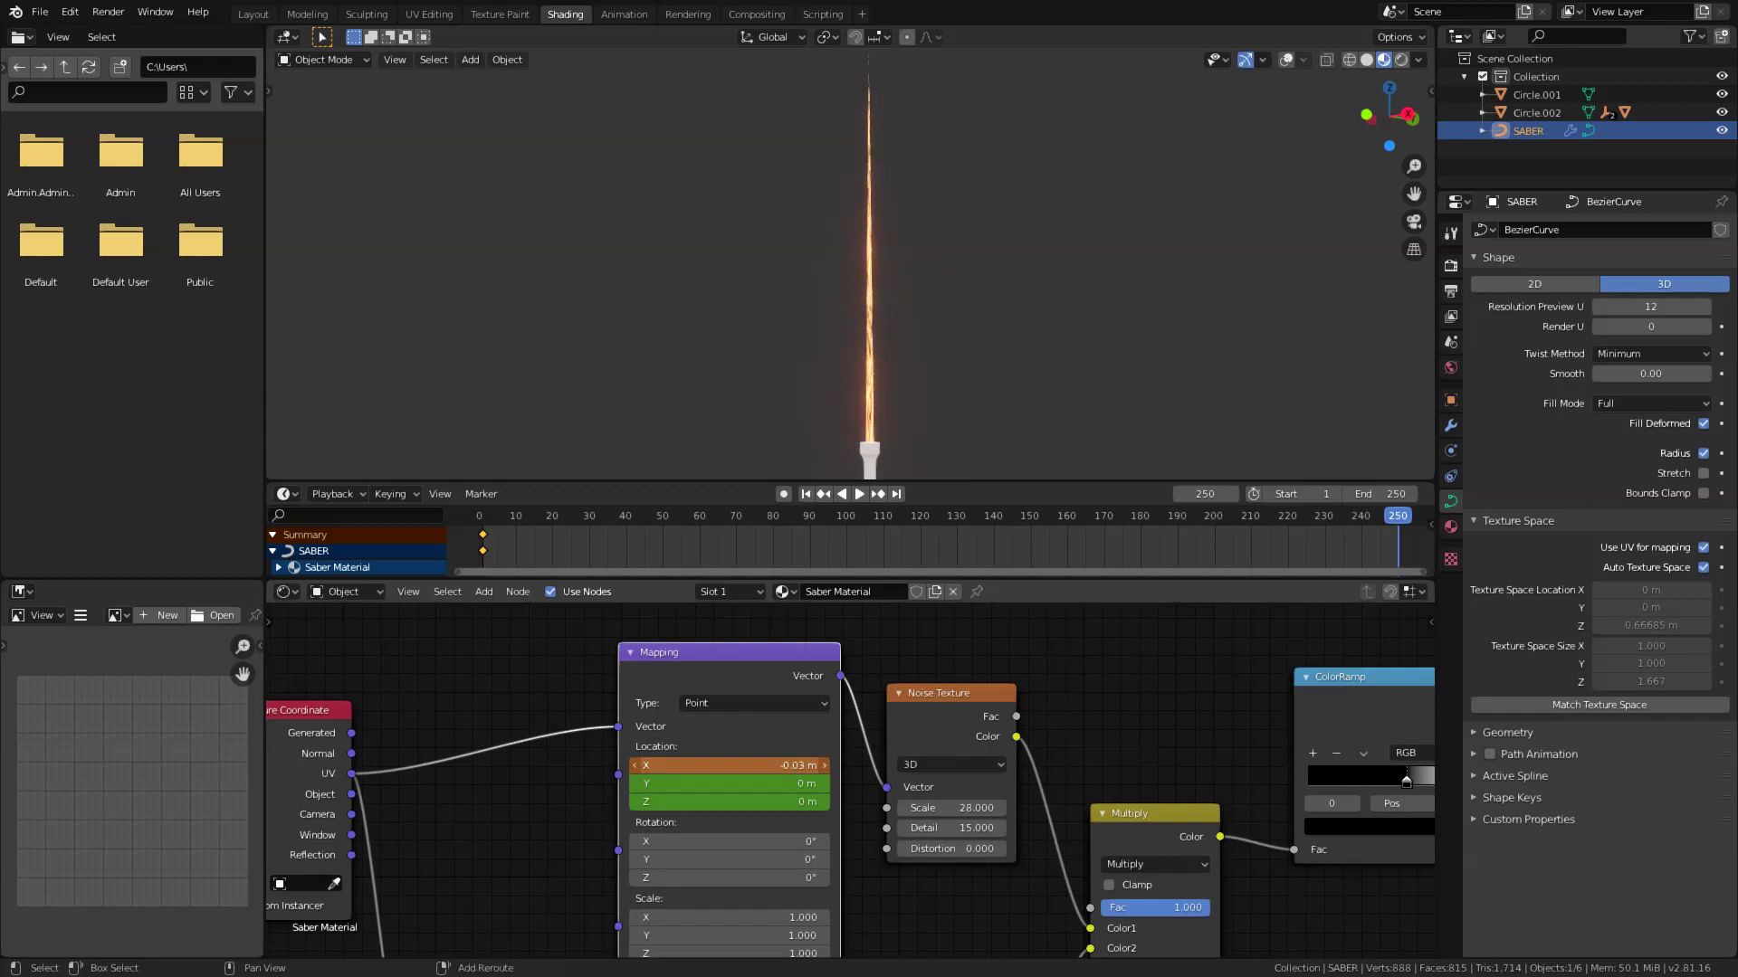
key("i")
double_click(788, 766)
type("-10")
key("Return")
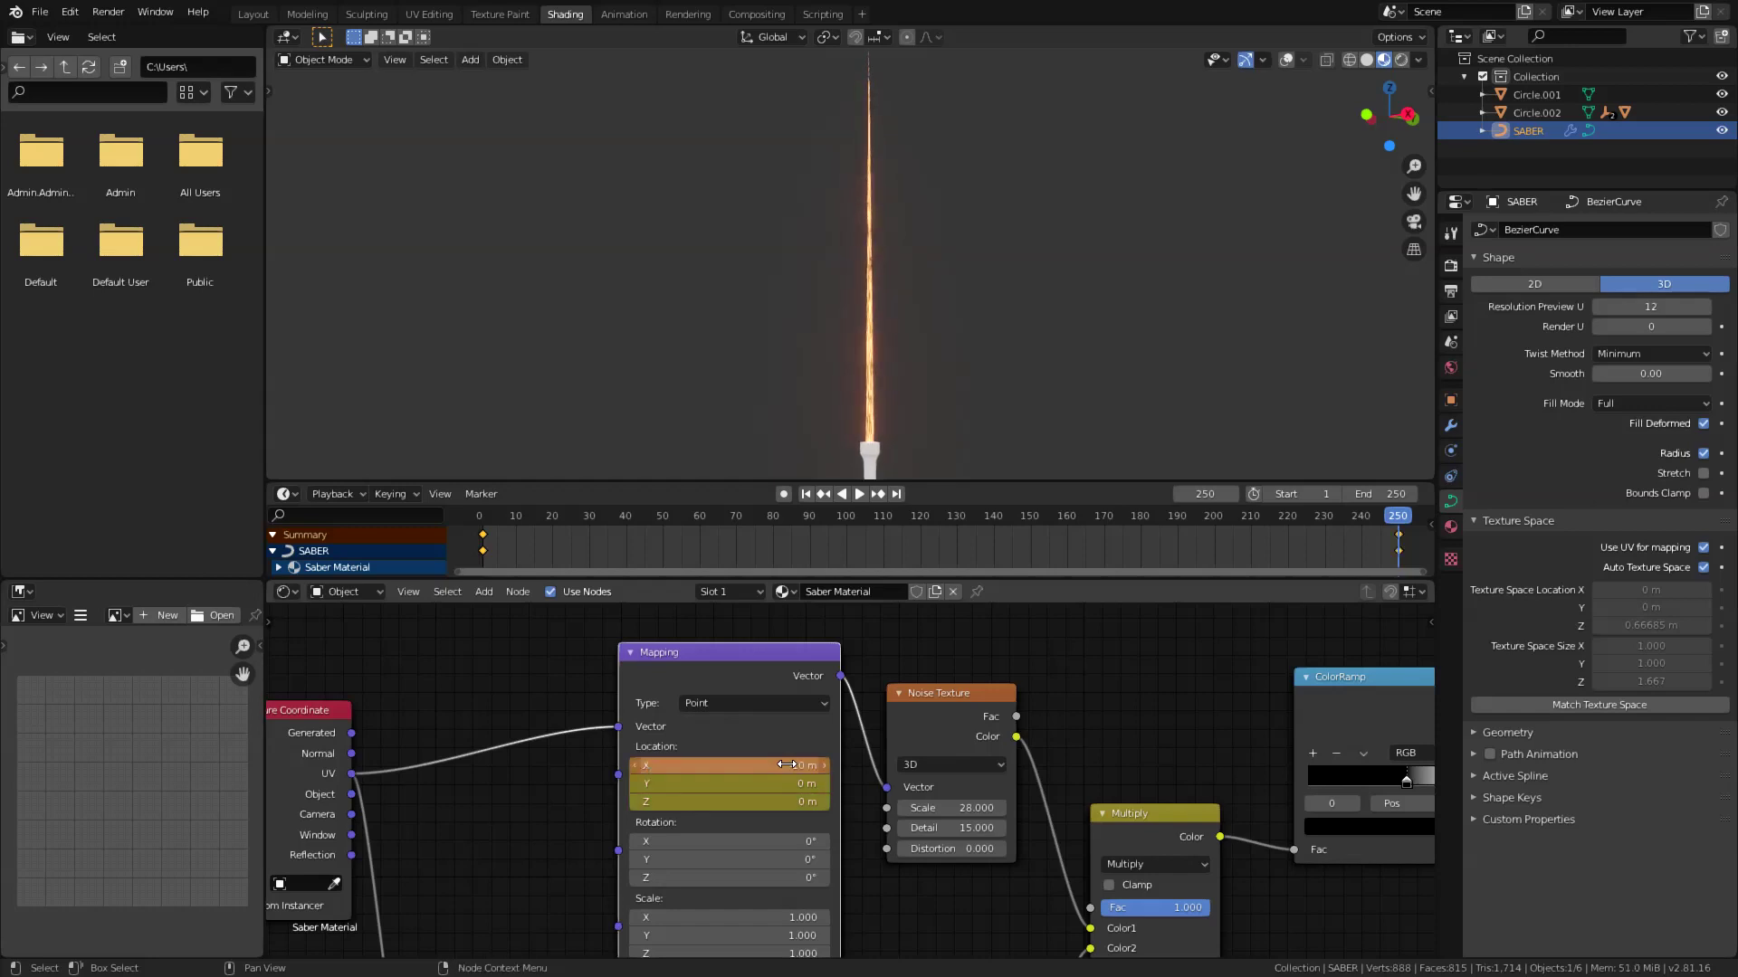
Play the animation to check how the noise travels along the blade.
key("space")
key("space")
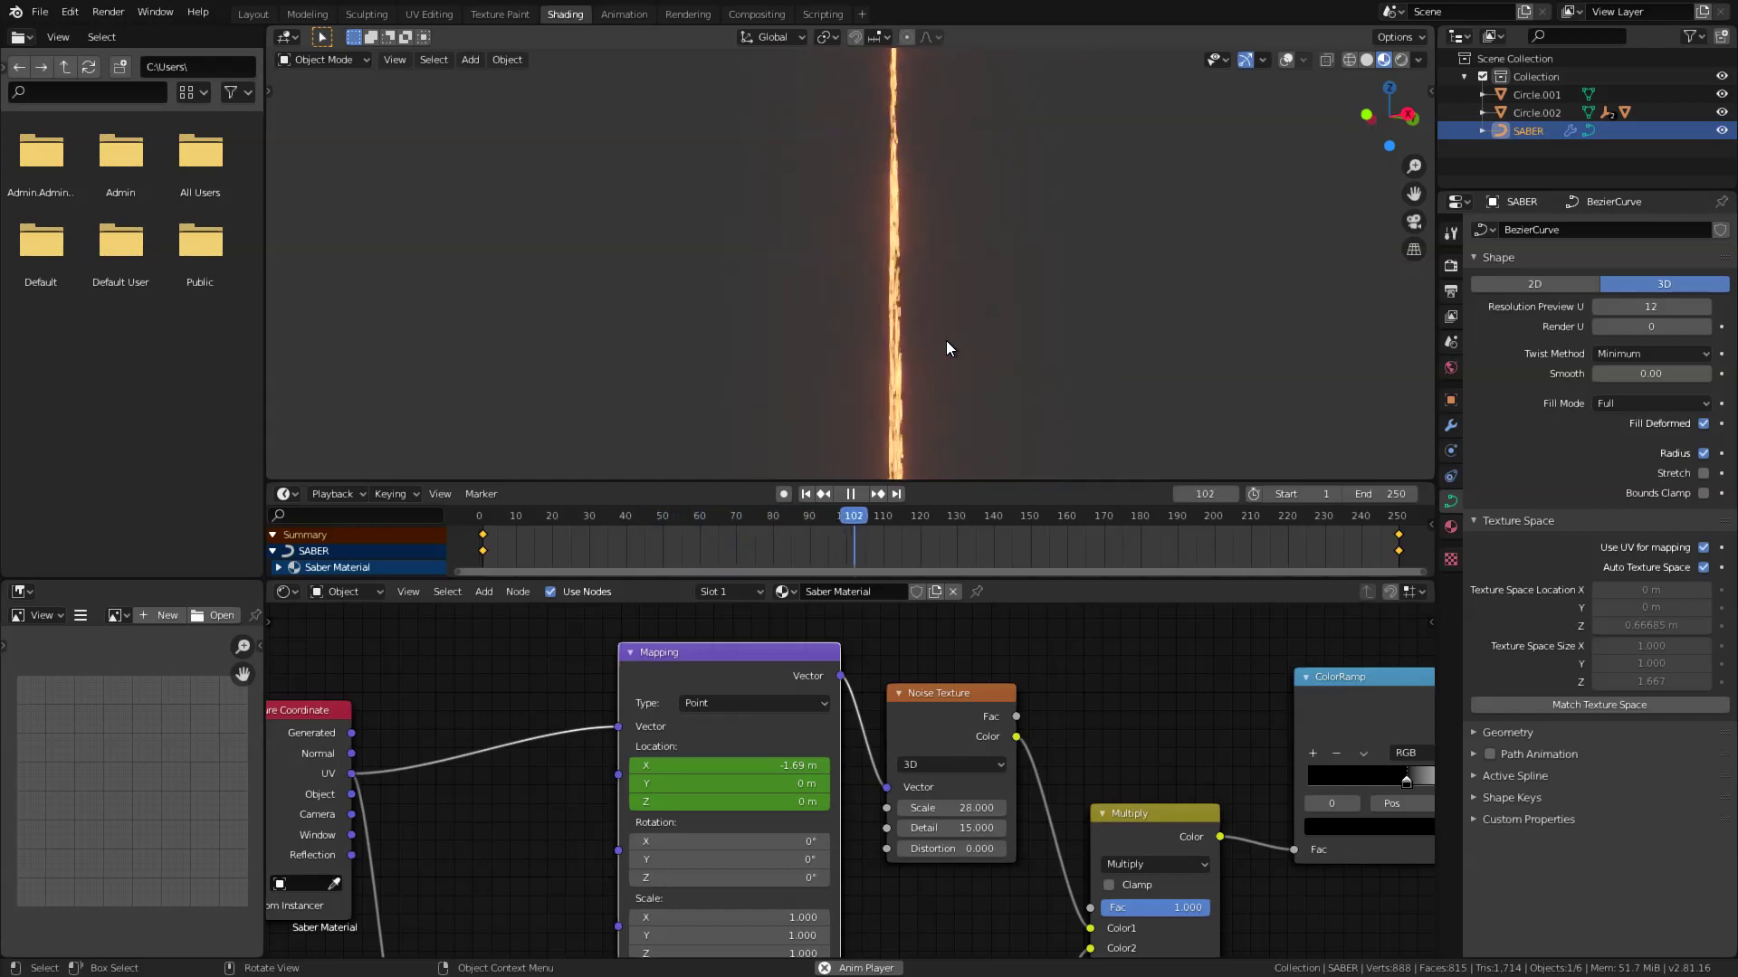
key("space")
Set the Emission node's strength to 100 and play on to frame 180 to preview the glow.
middle_click_drag(1168, 871, 664, 642)
middle_click_drag(1087, 749, 1018, 751)
left_click(1026, 771)
type("100.000")
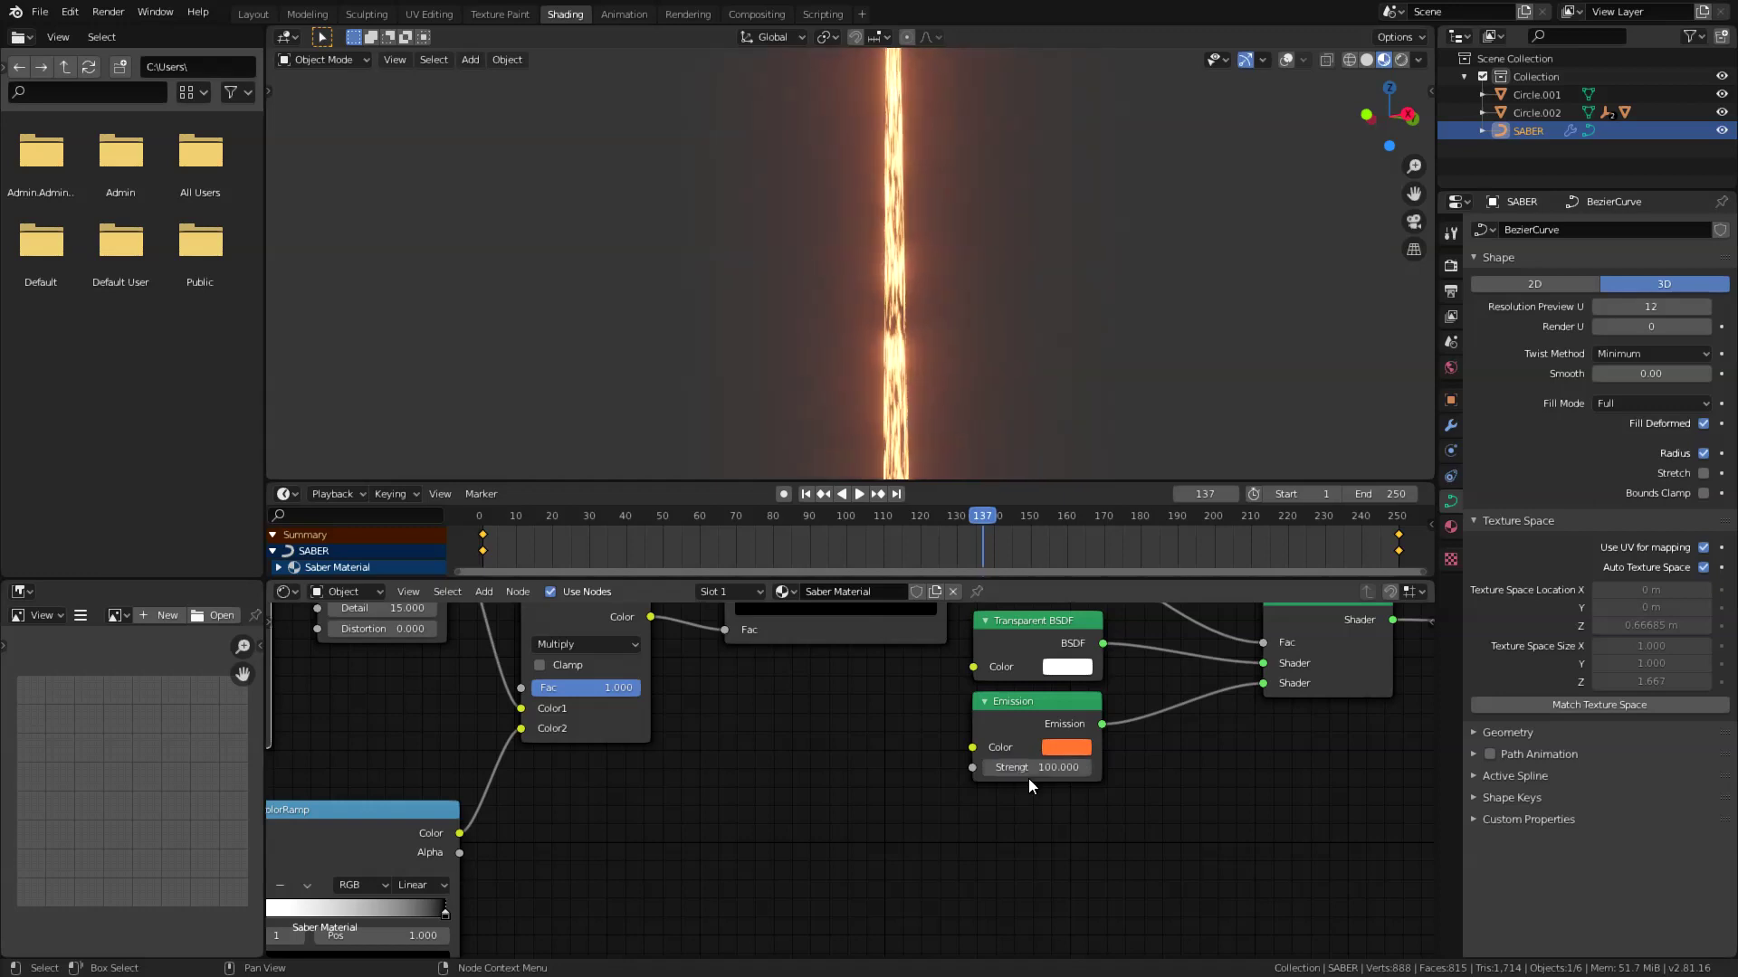
key("Return")
key("space")
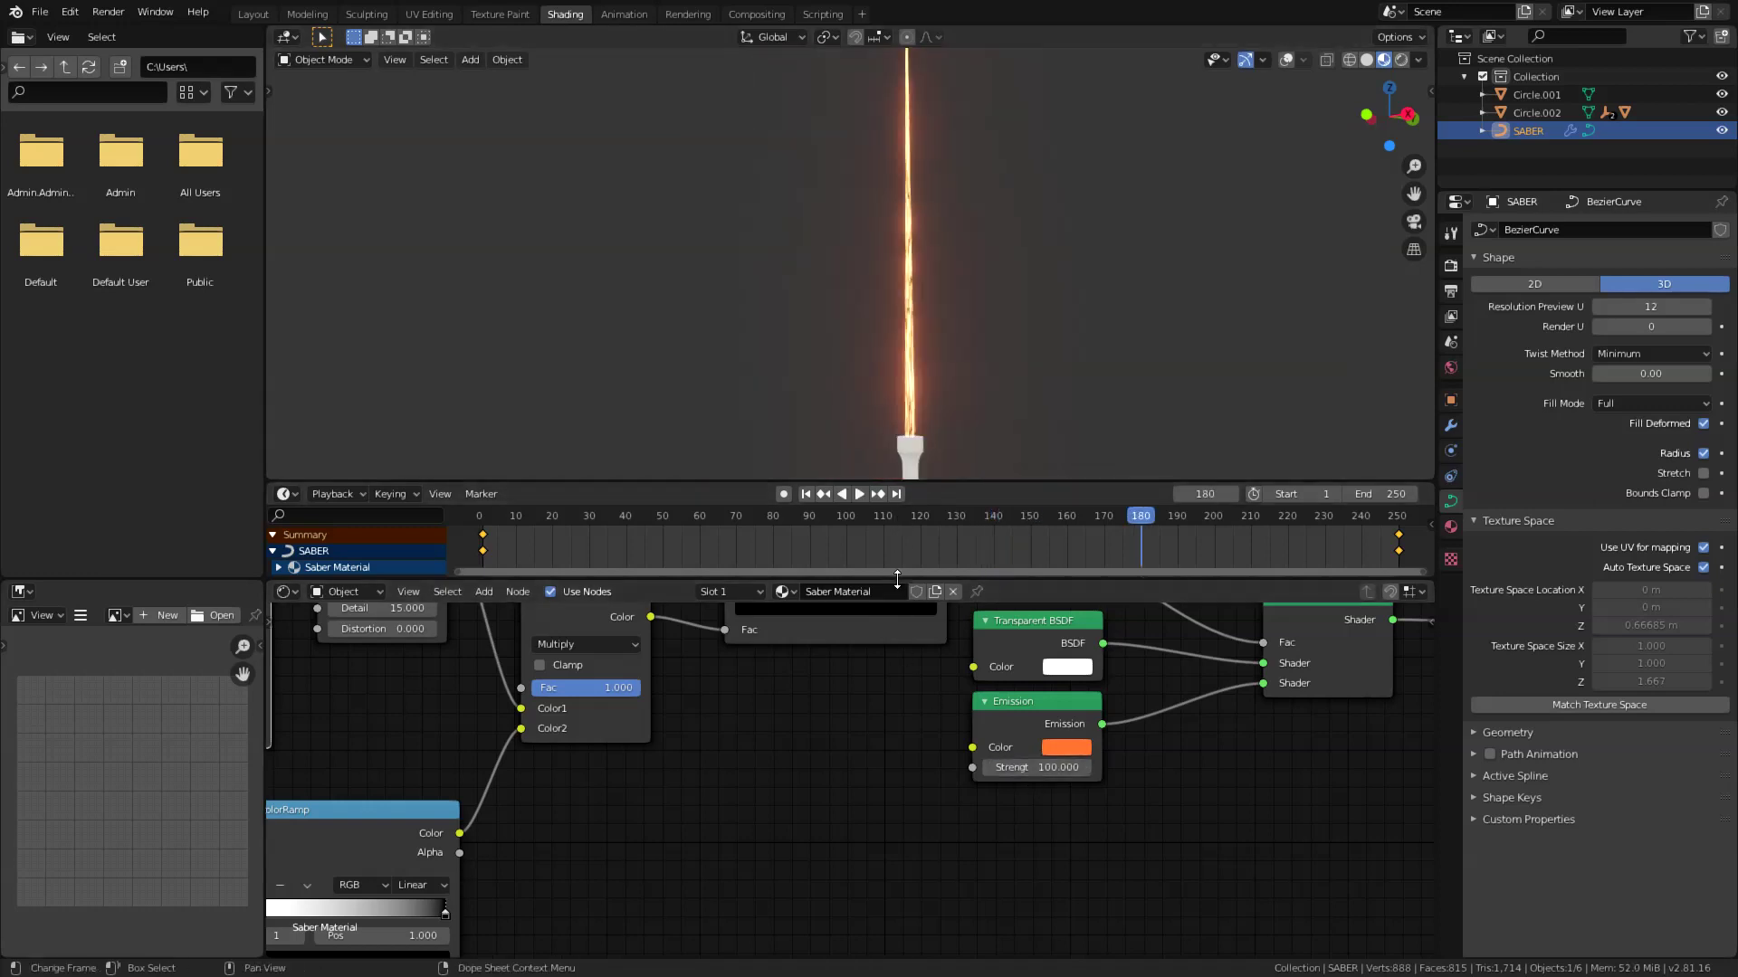
left_click_drag(897, 578, 897, 571)
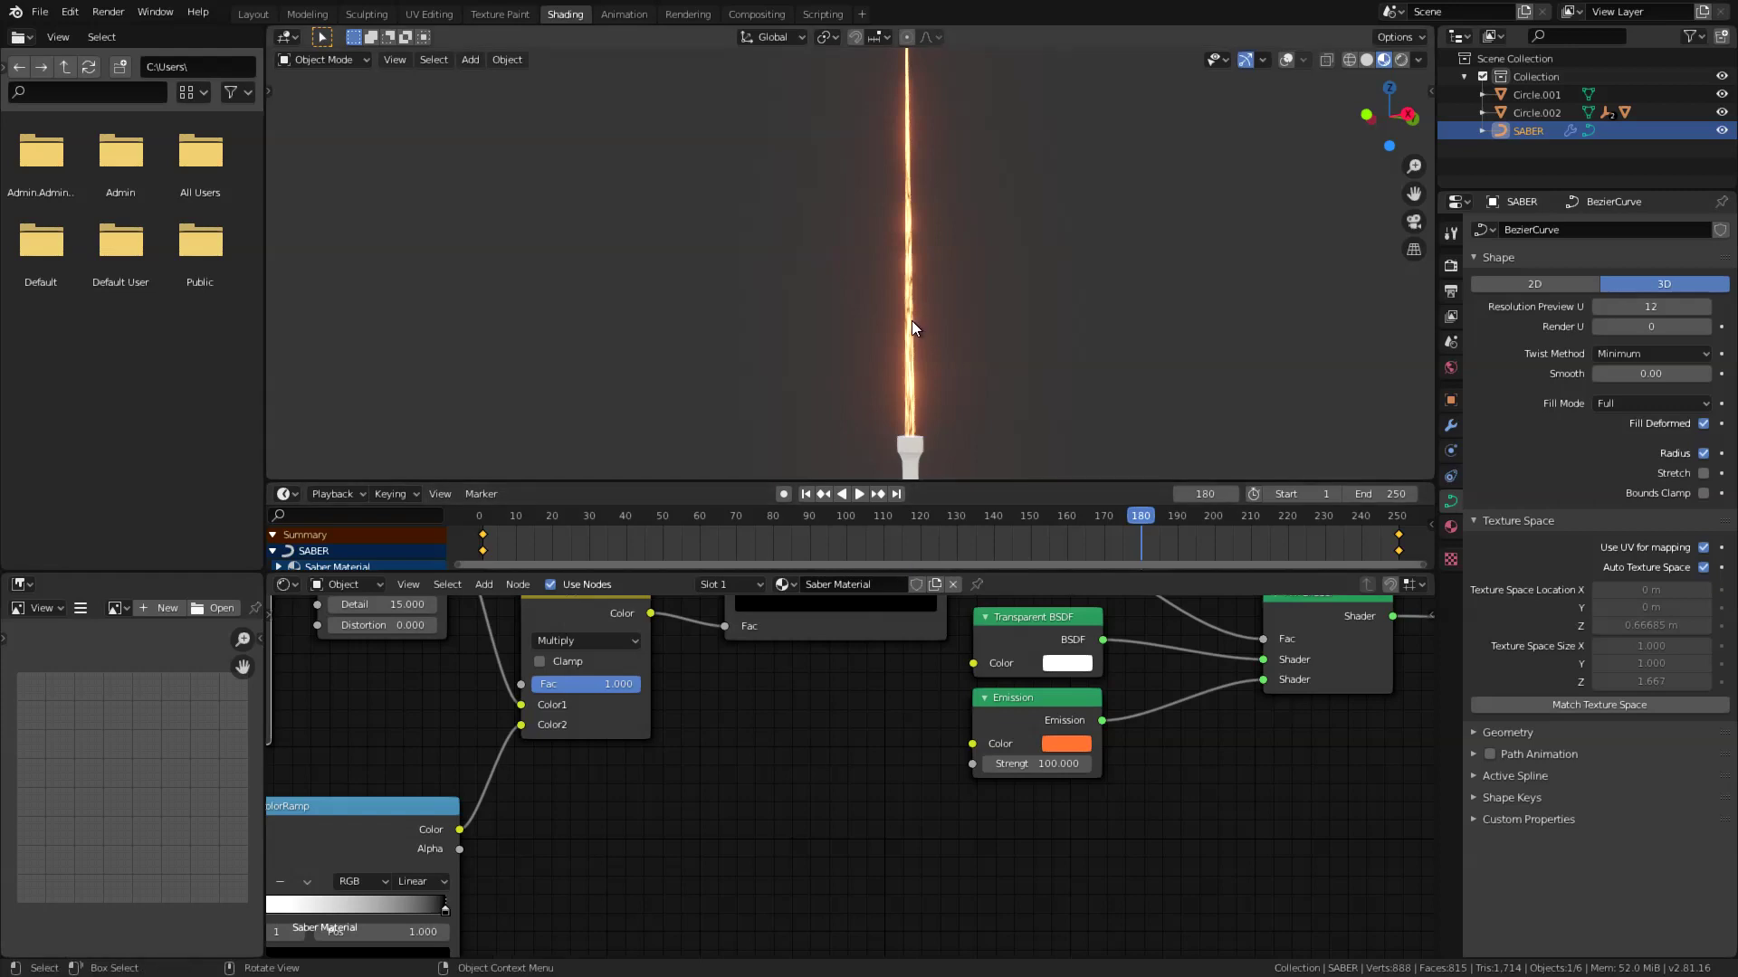
Duplicate the SABER curve in place and turn on the viewport overlays.
scroll(911, 344, "up", 3)
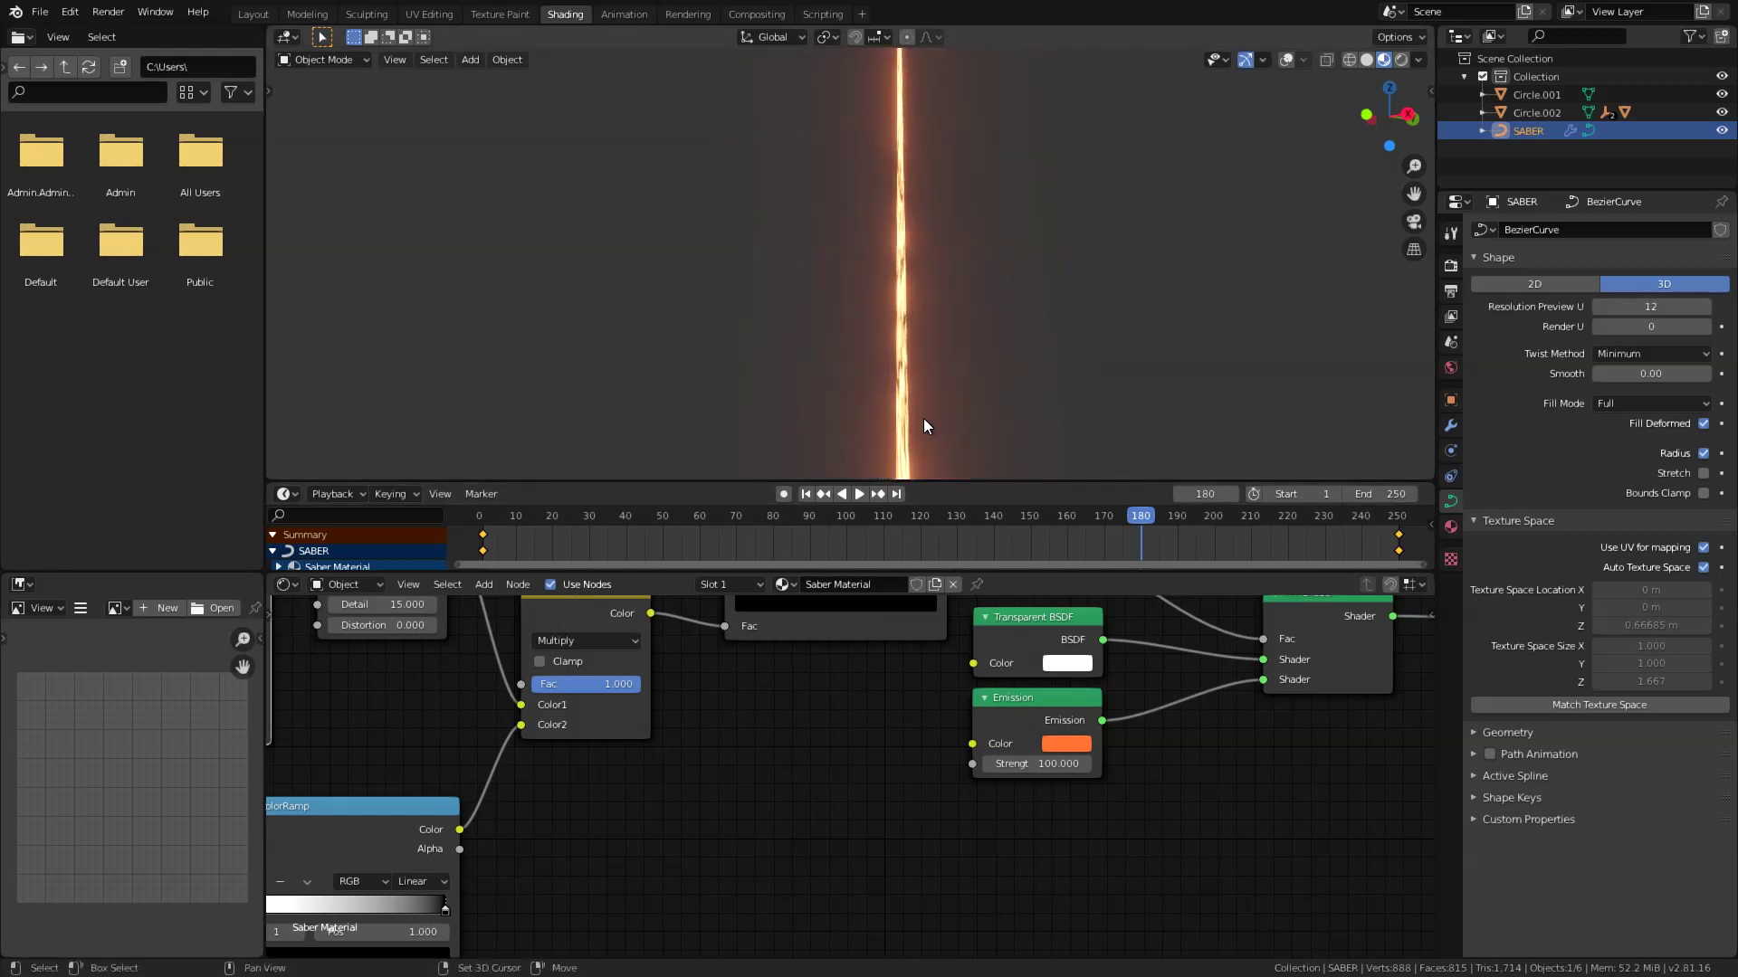
key("shift+d")
right_click(818, 339)
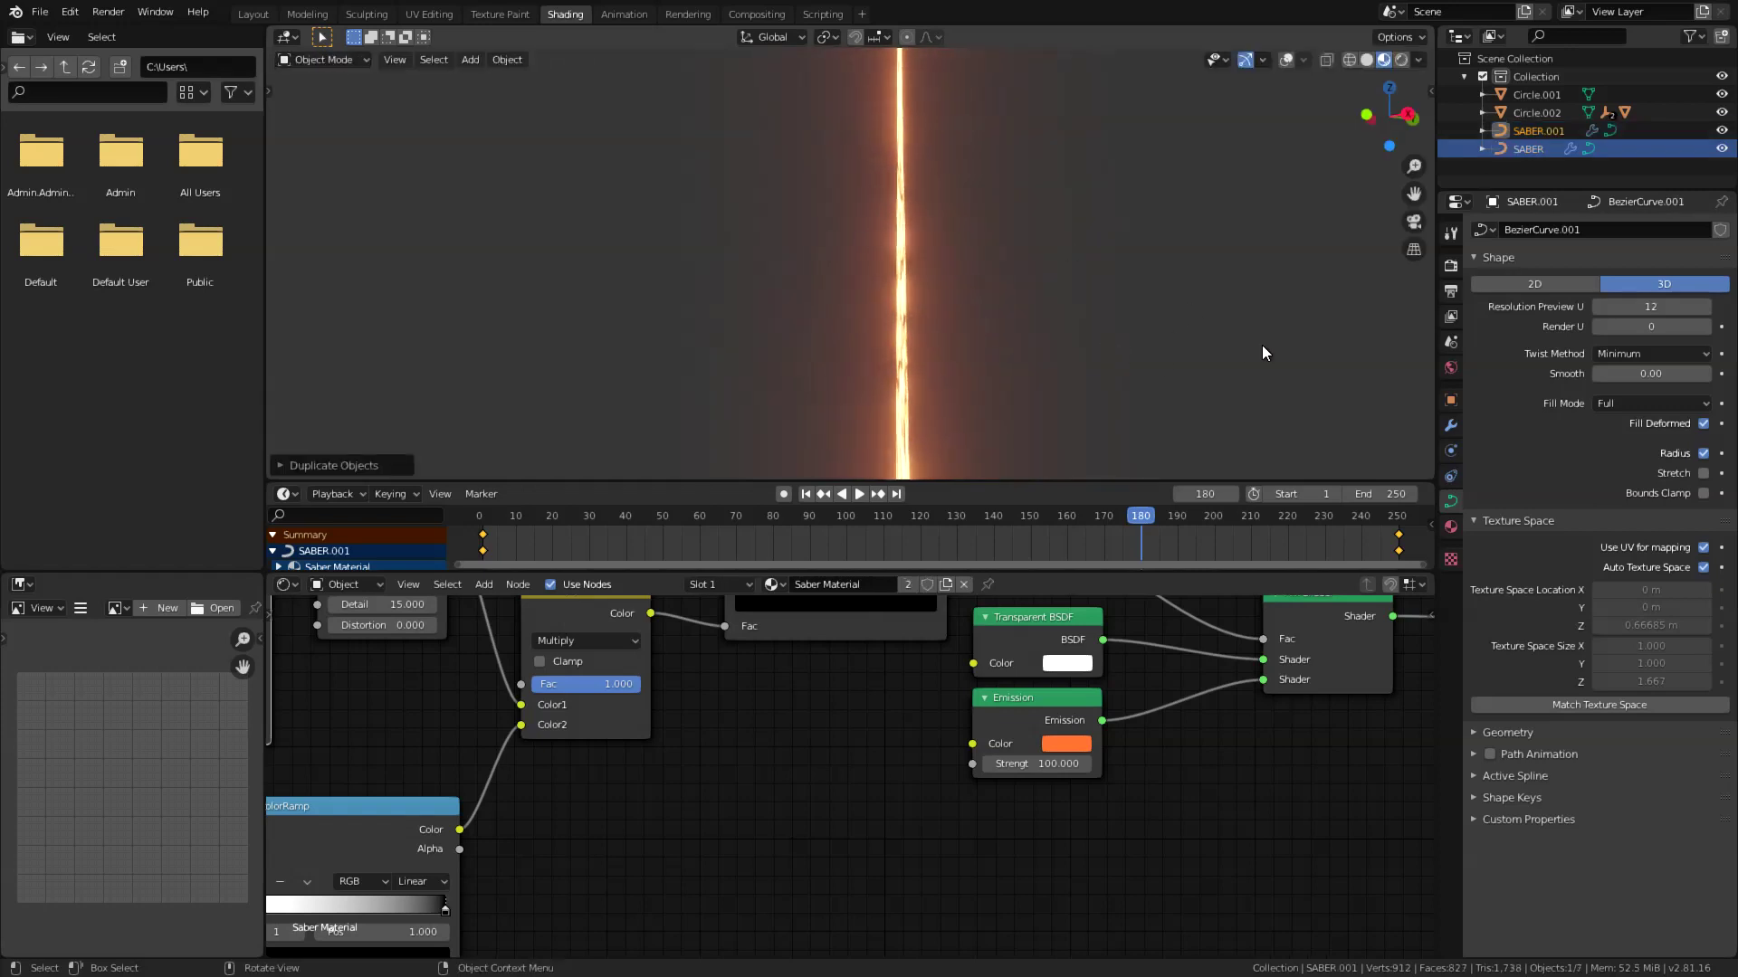
left_click(1286, 60)
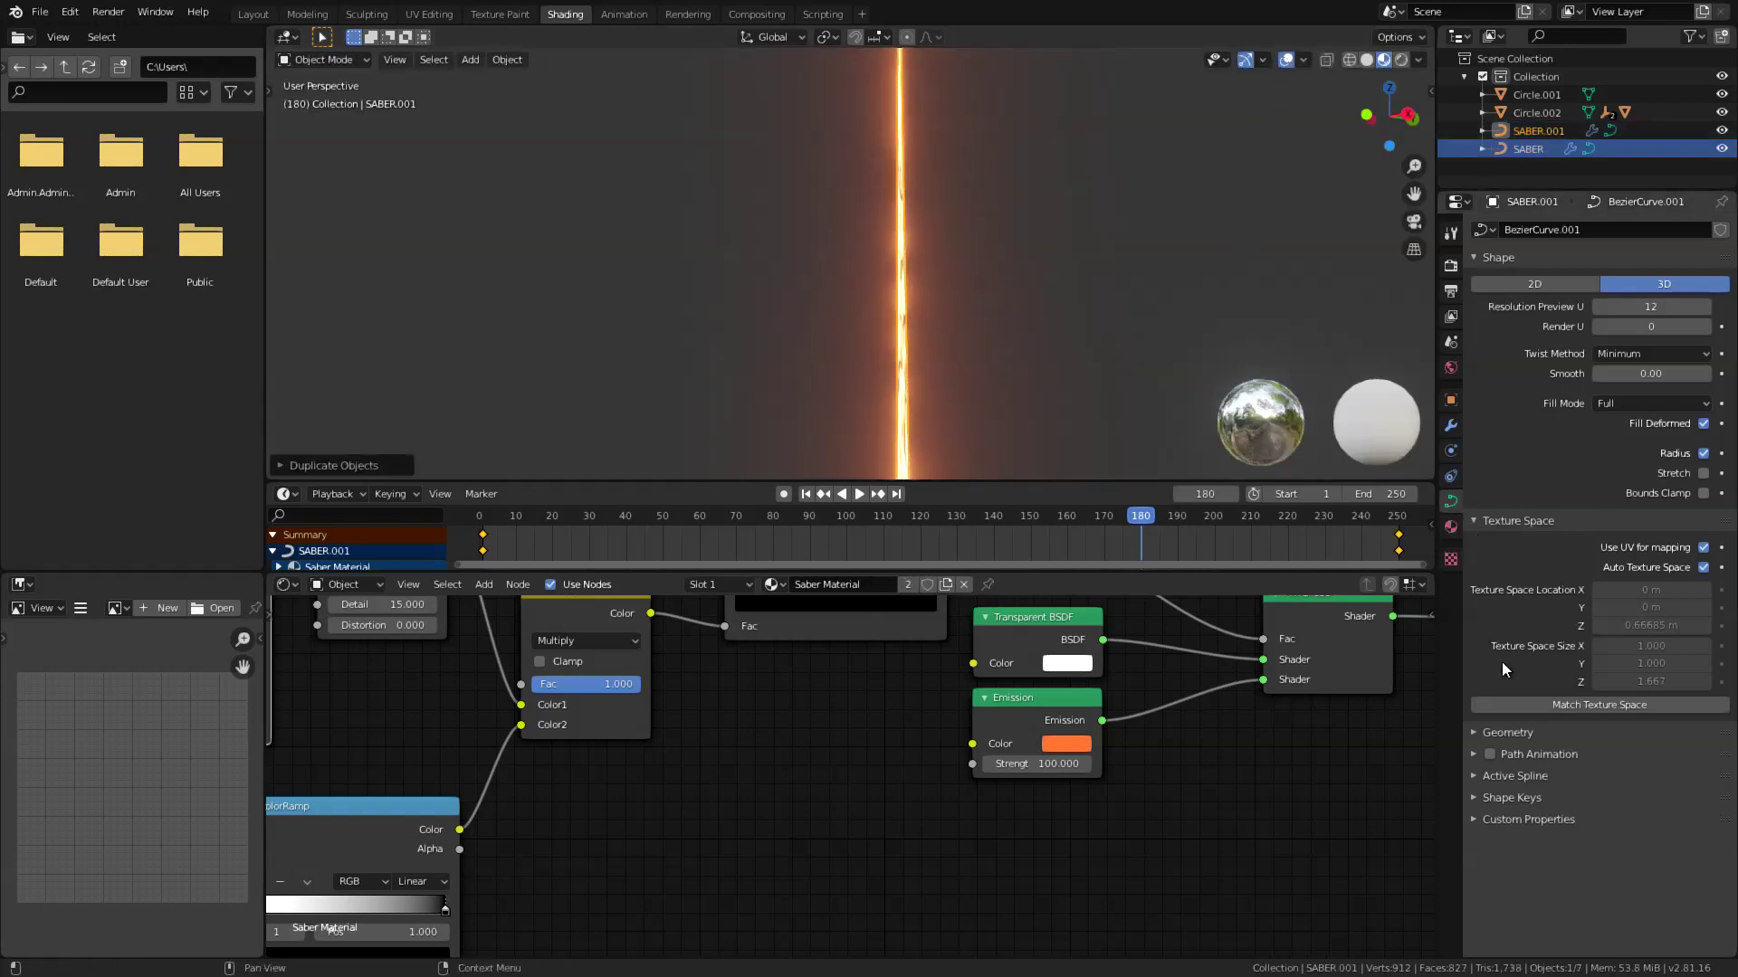
Increase the duplicated saber curve's bevel depth to 0.046 m.
left_click(1506, 733)
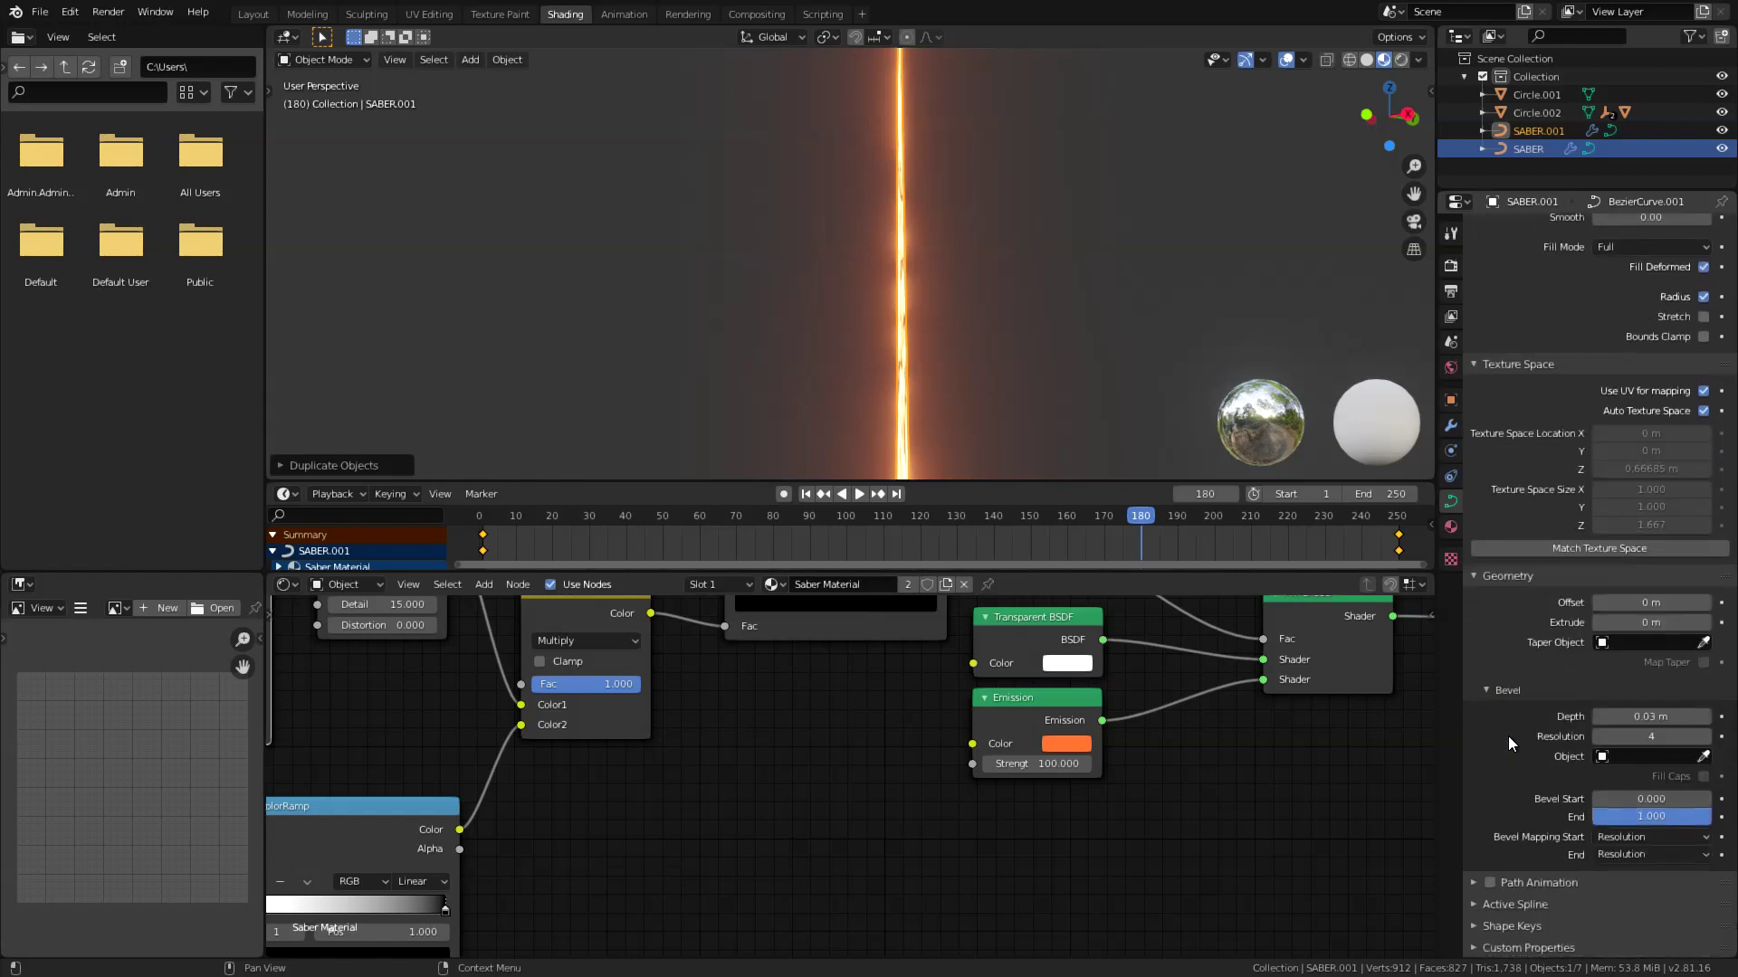
scroll(1507, 736, "down", 4)
left_click(1618, 717)
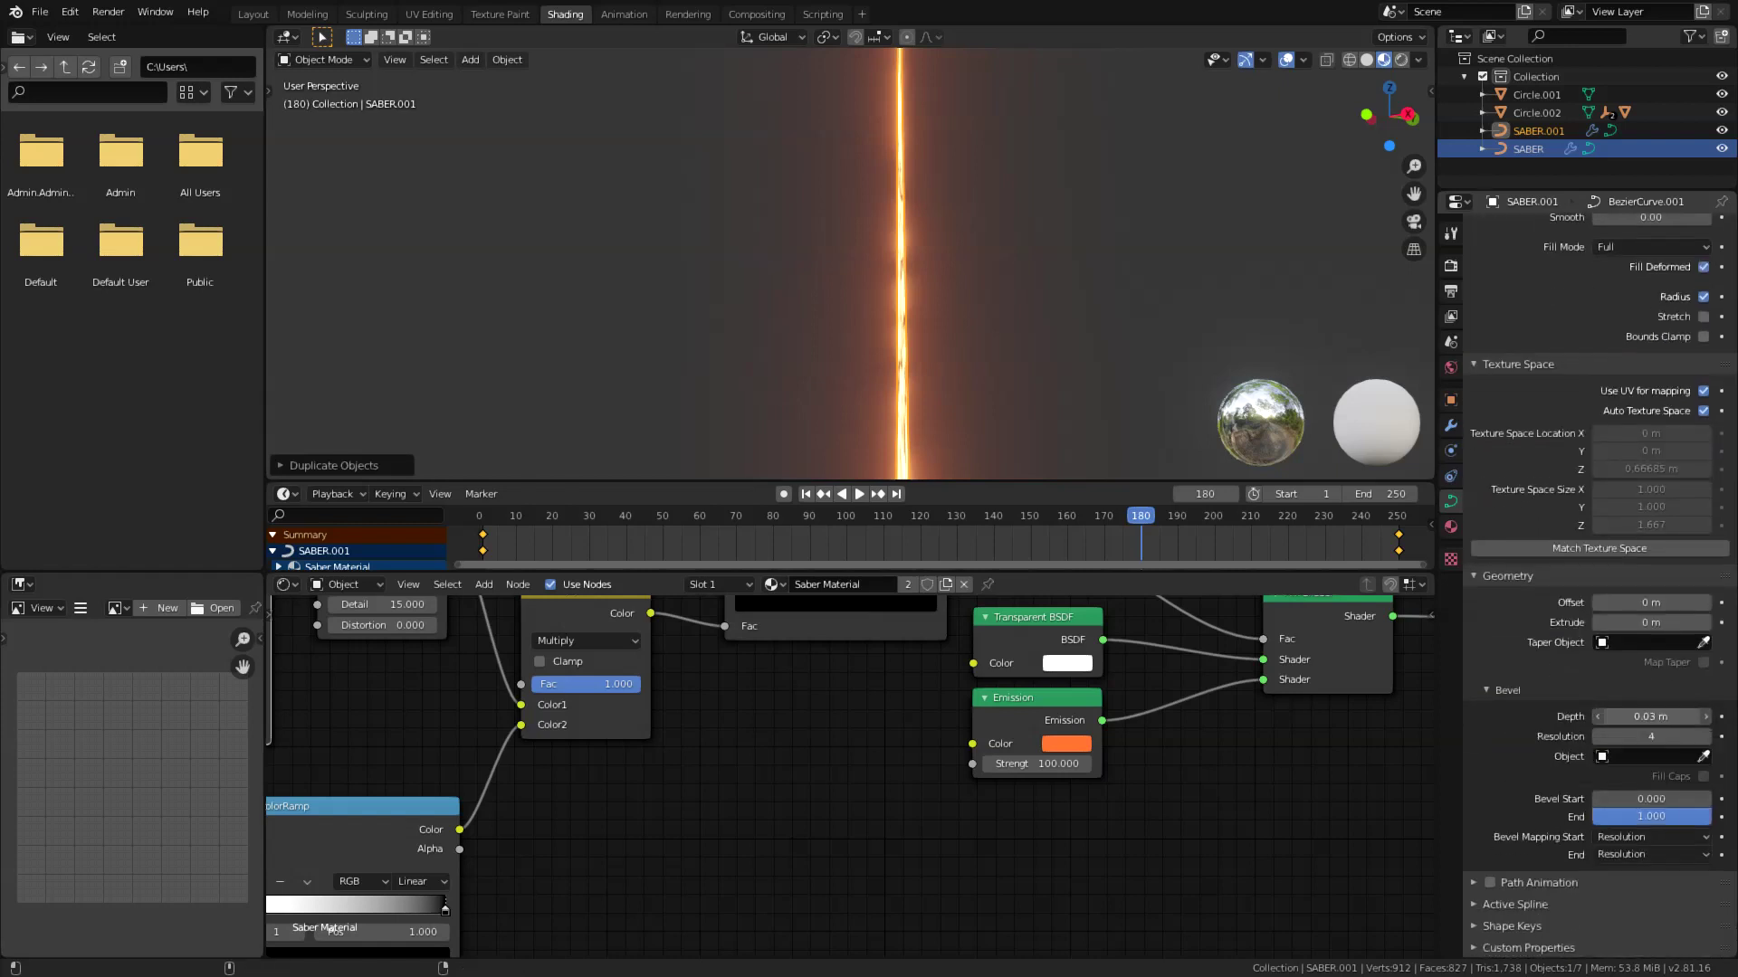
left_click_drag(1618, 717, 1652, 717)
scroll(1013, 431, "down", 3)
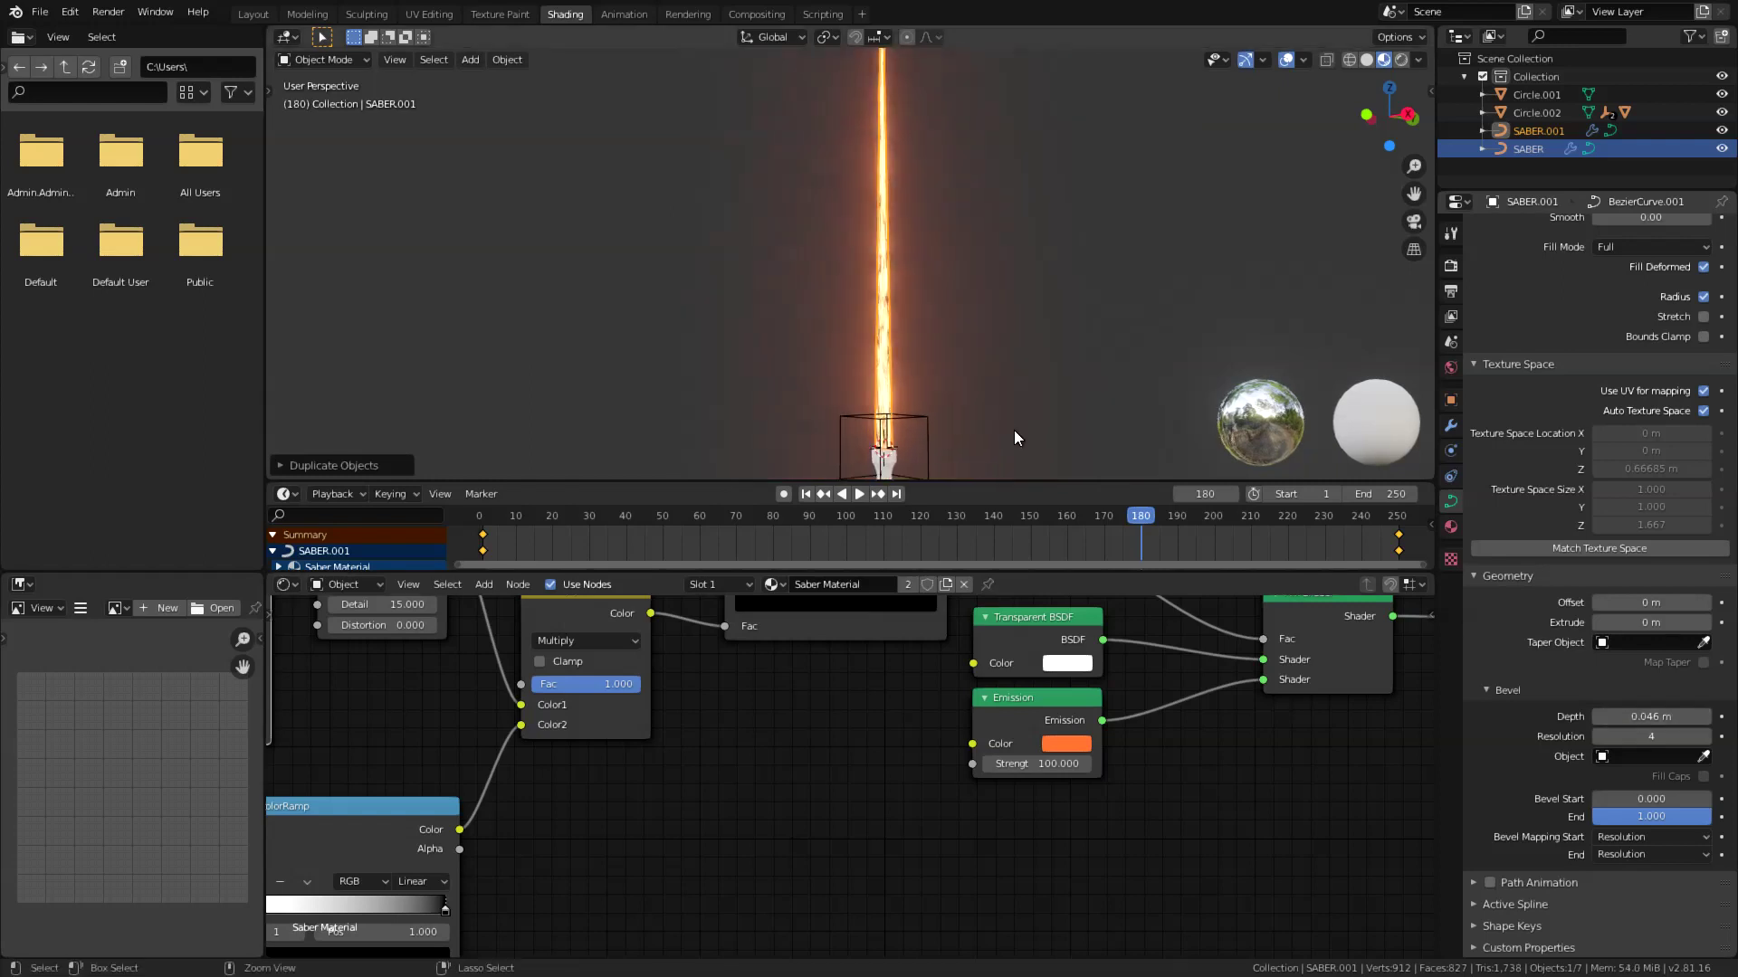
scroll(1004, 344, "up", 3)
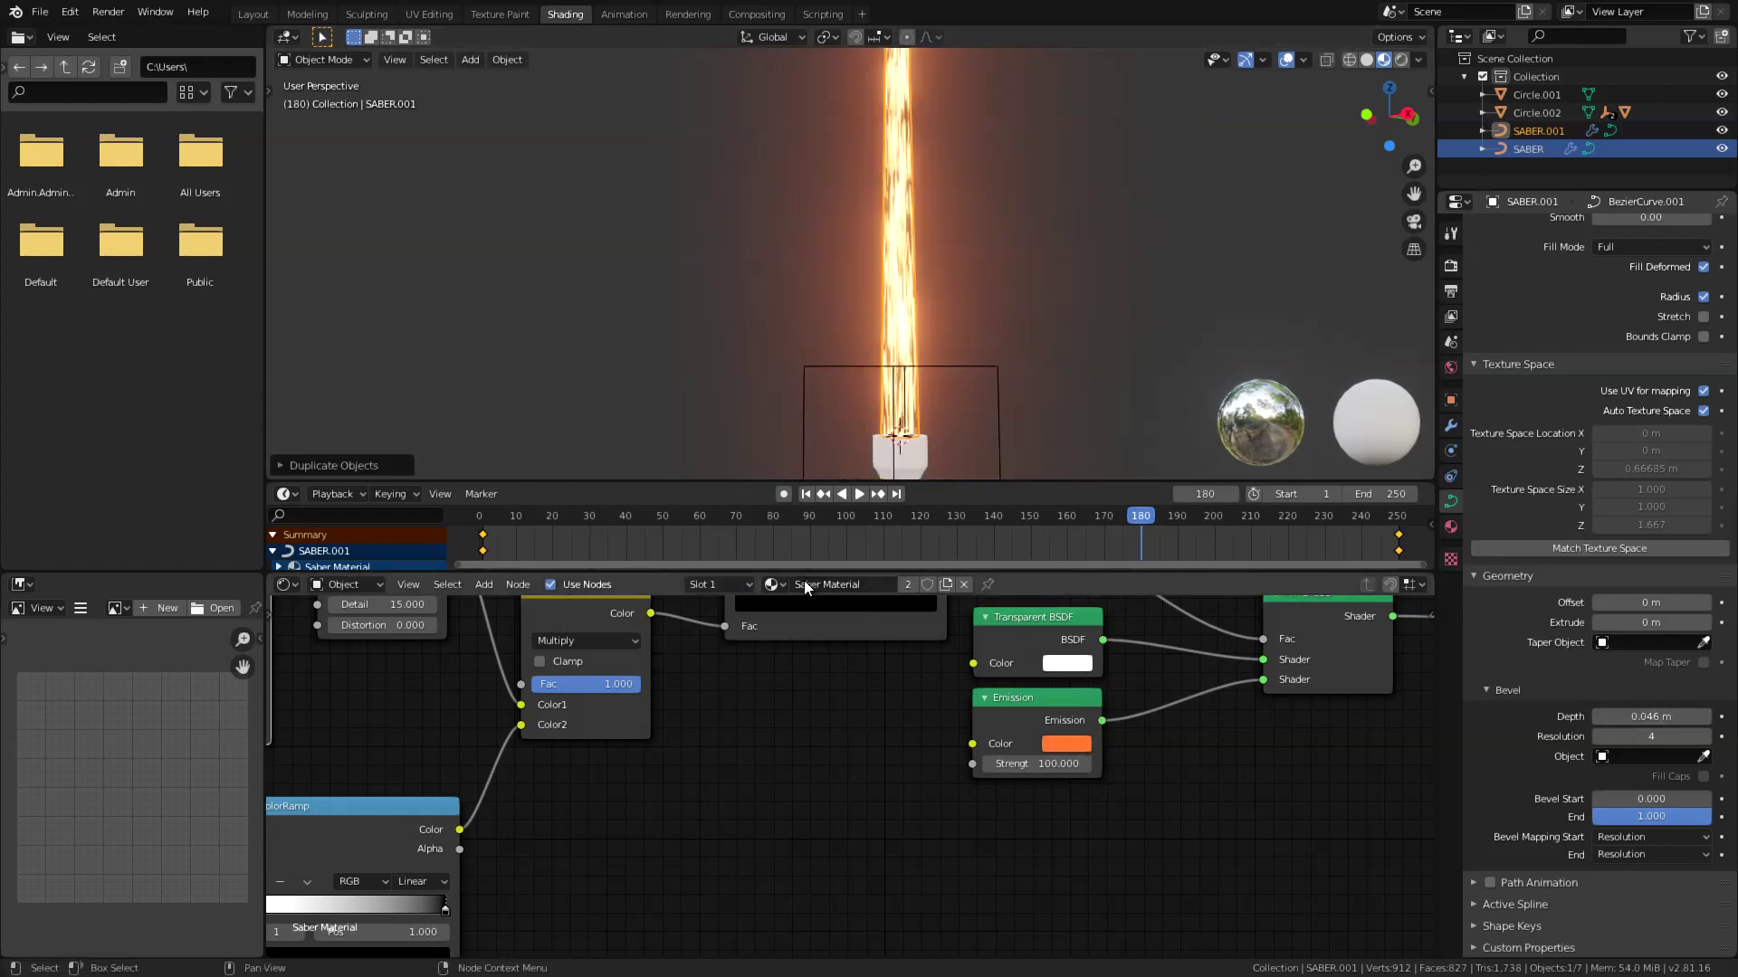
Give the duplicated saber its own copy of the Saber Material and change the emission colour to red.
left_click(945, 584)
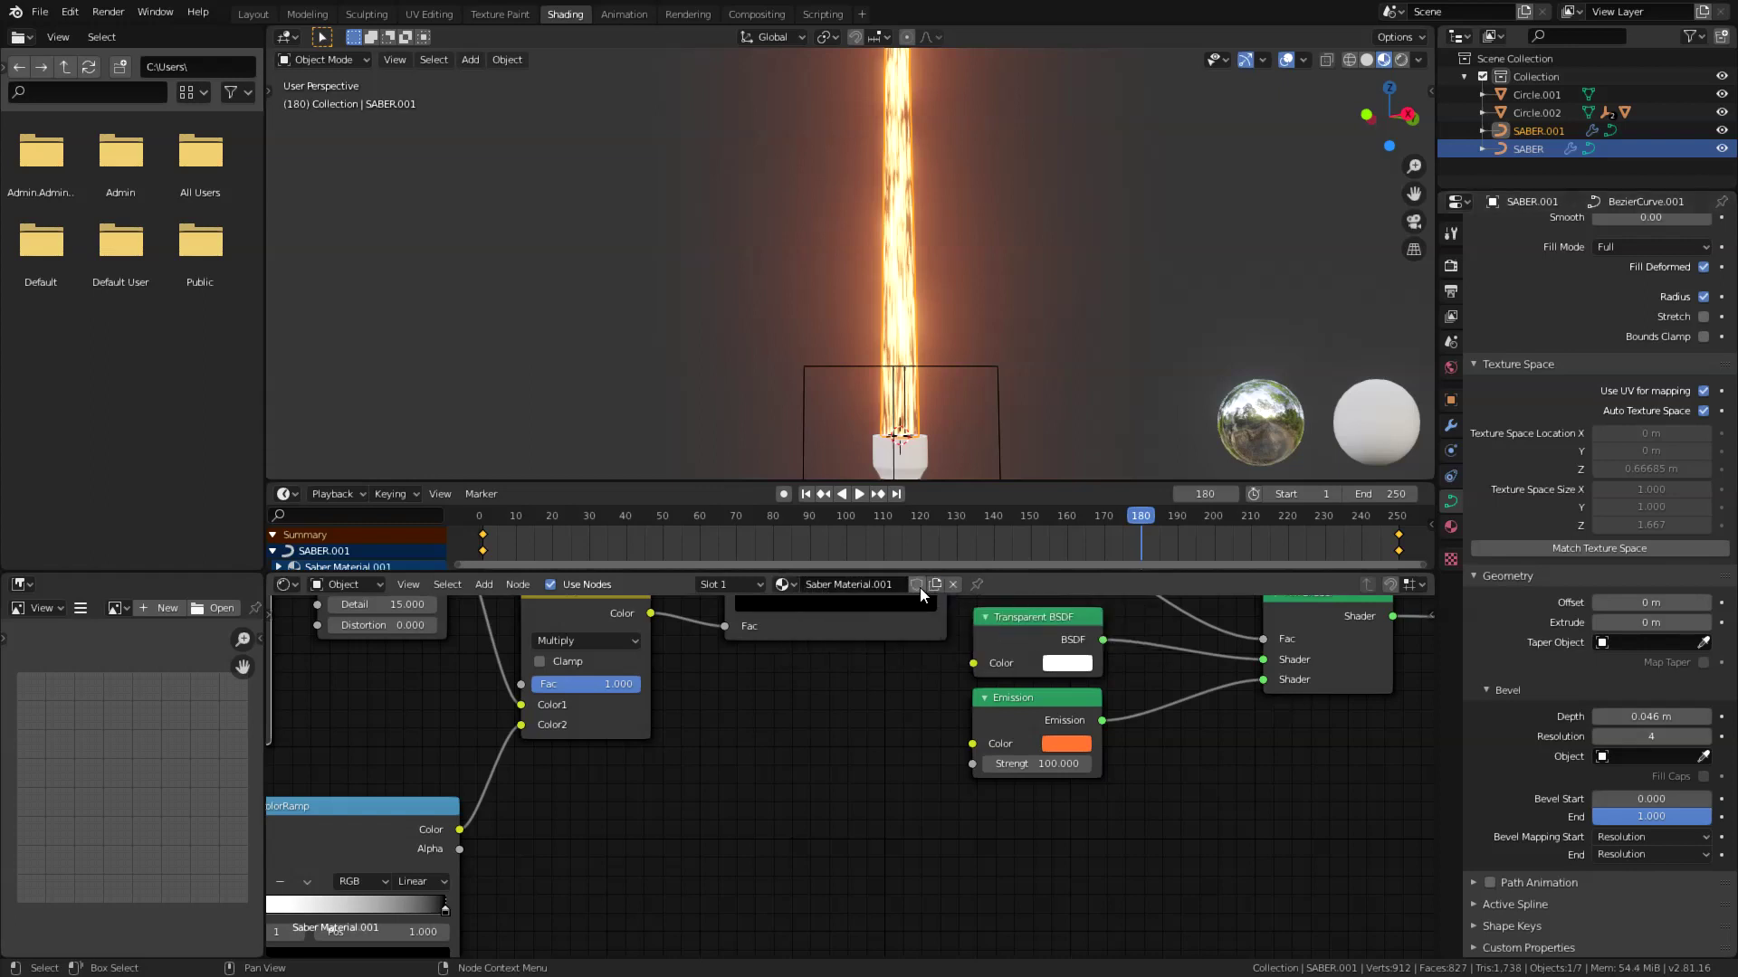
left_click(1068, 745)
left_click_drag(1108, 593, 1111, 614)
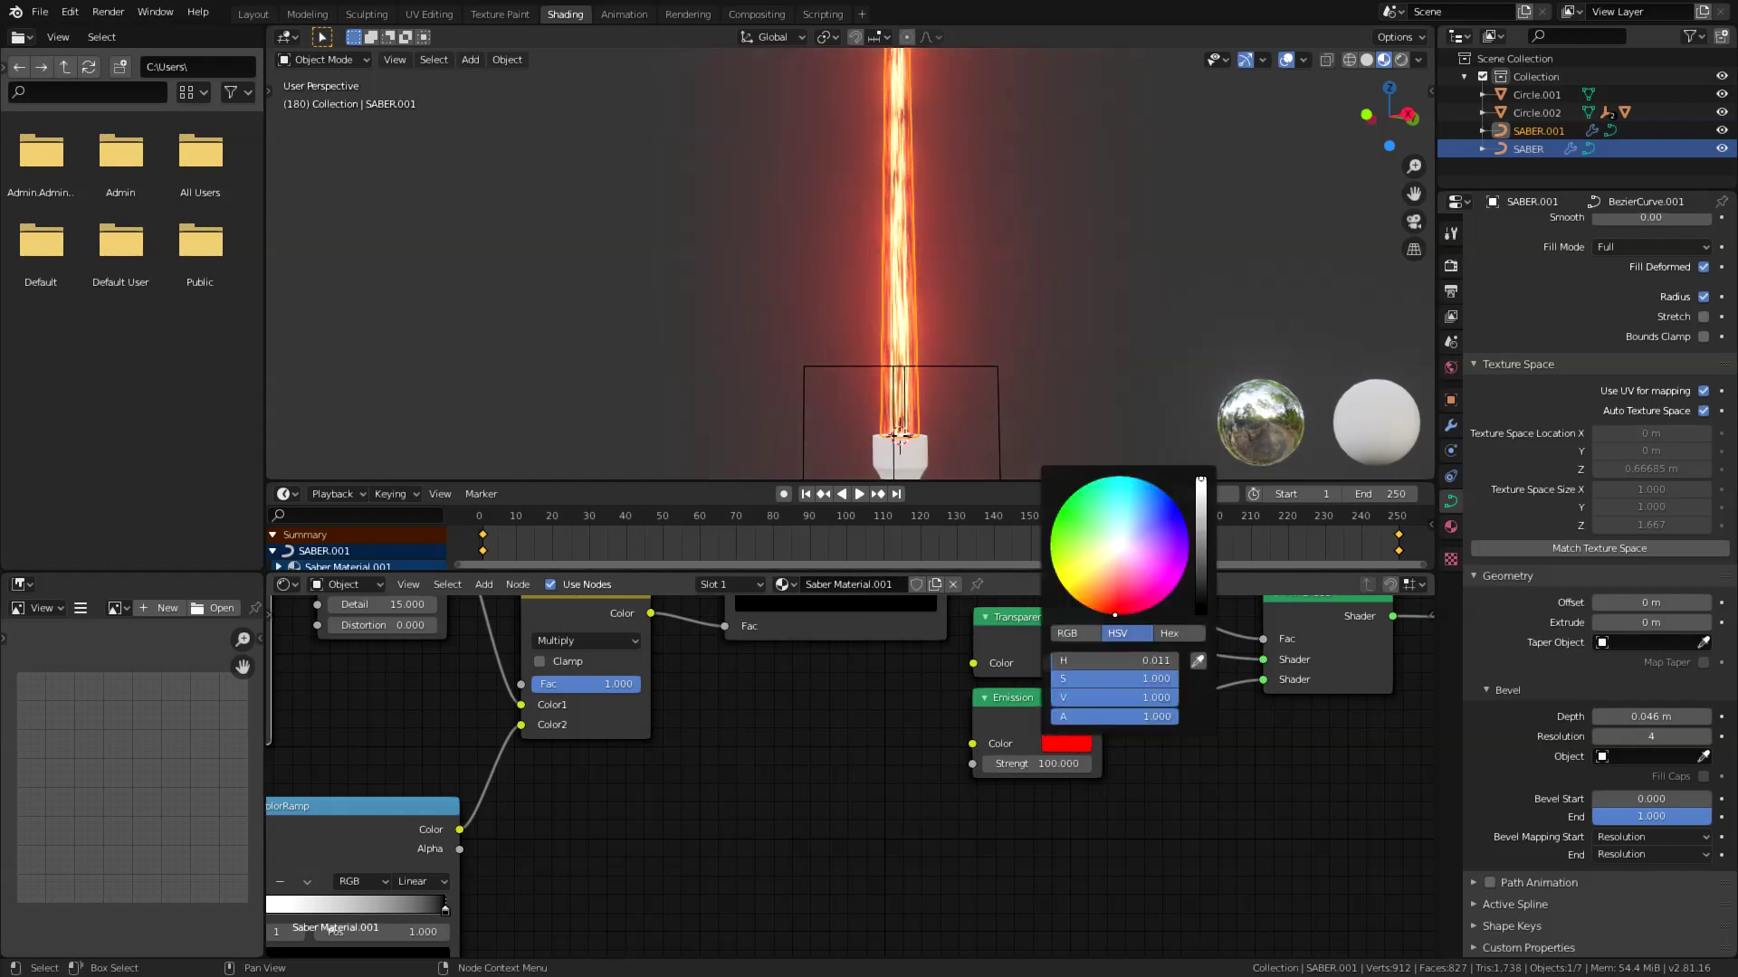
Set the red Emission node's strength to 500.
left_click(1034, 765)
type("5")
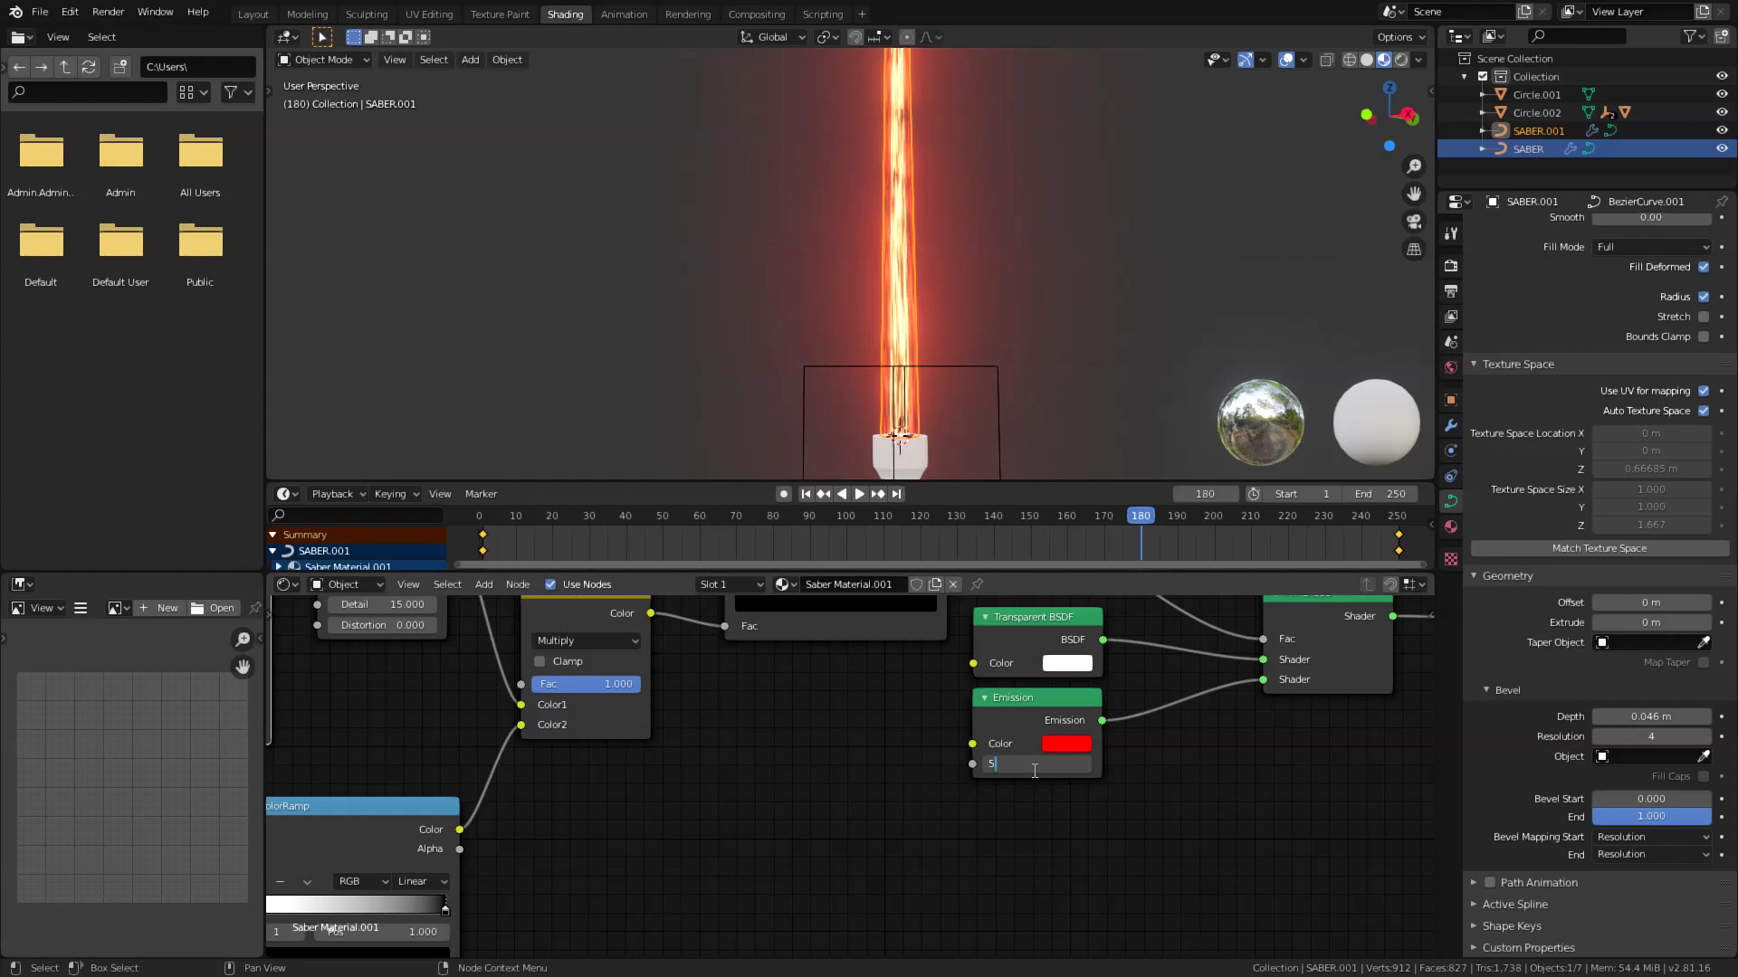
type("00")
key("Return")
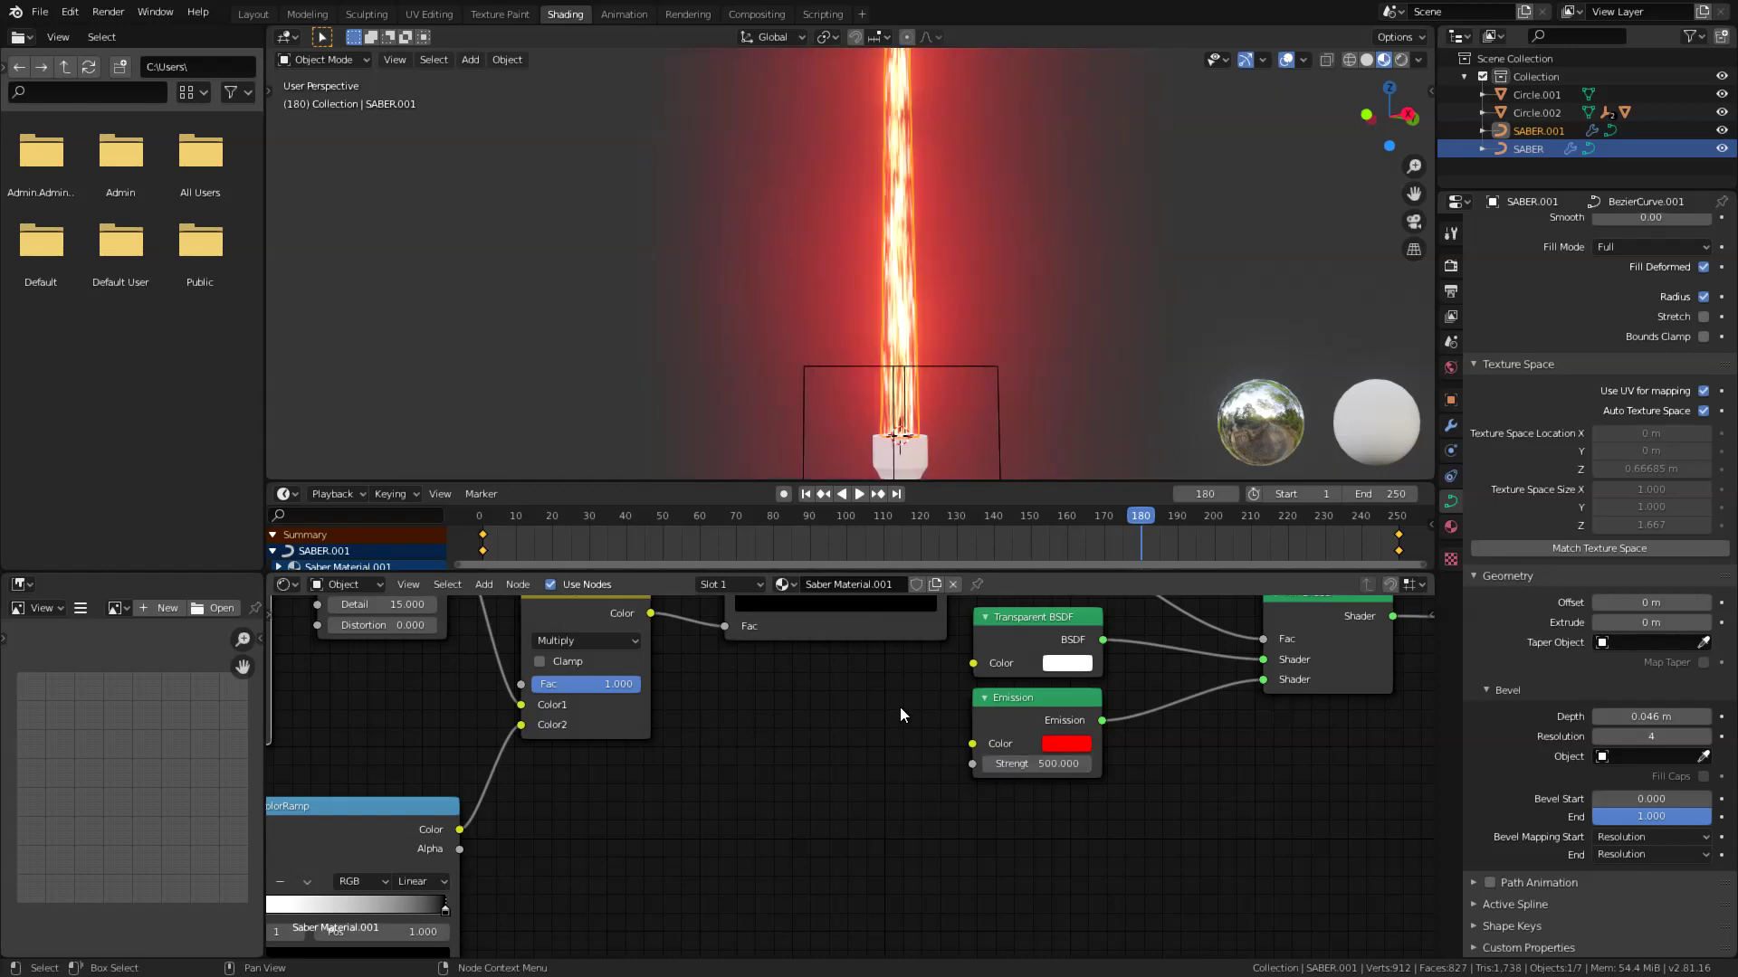
Tighten the noise ColorRamp by moving its white stop close to the black one, and set the Noise Texture's scale to 10.
middle_click_drag(871, 682, 1033, 868)
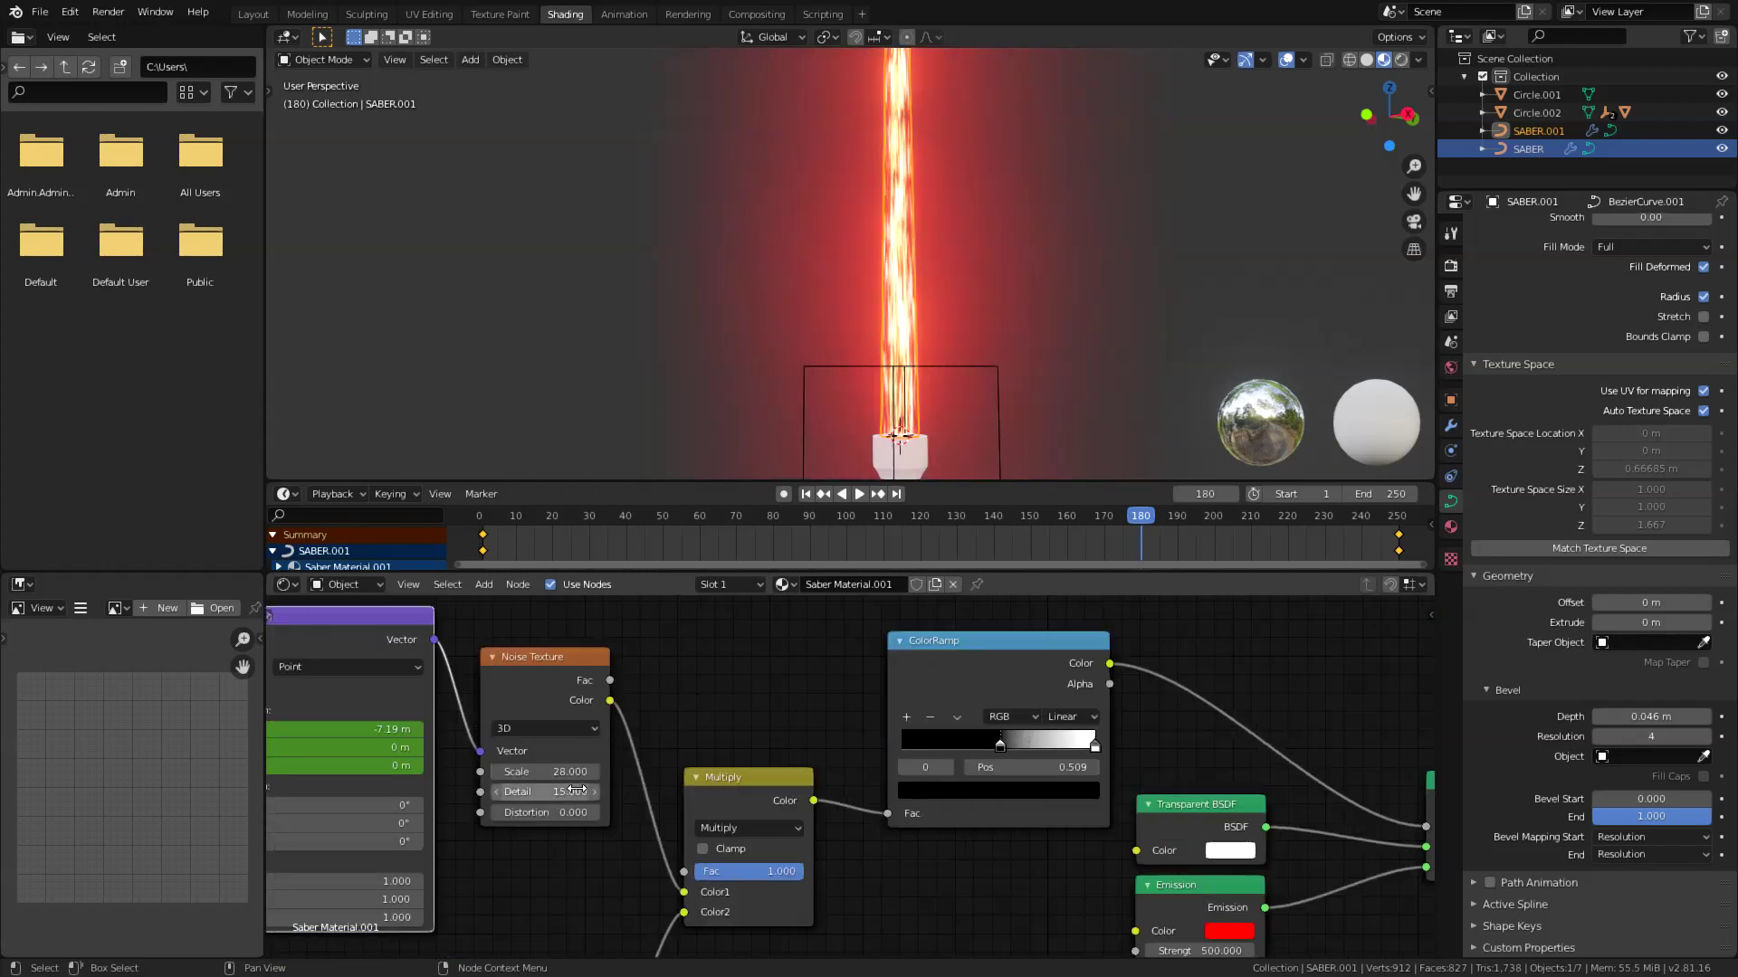
left_click_drag(1089, 741, 1022, 744)
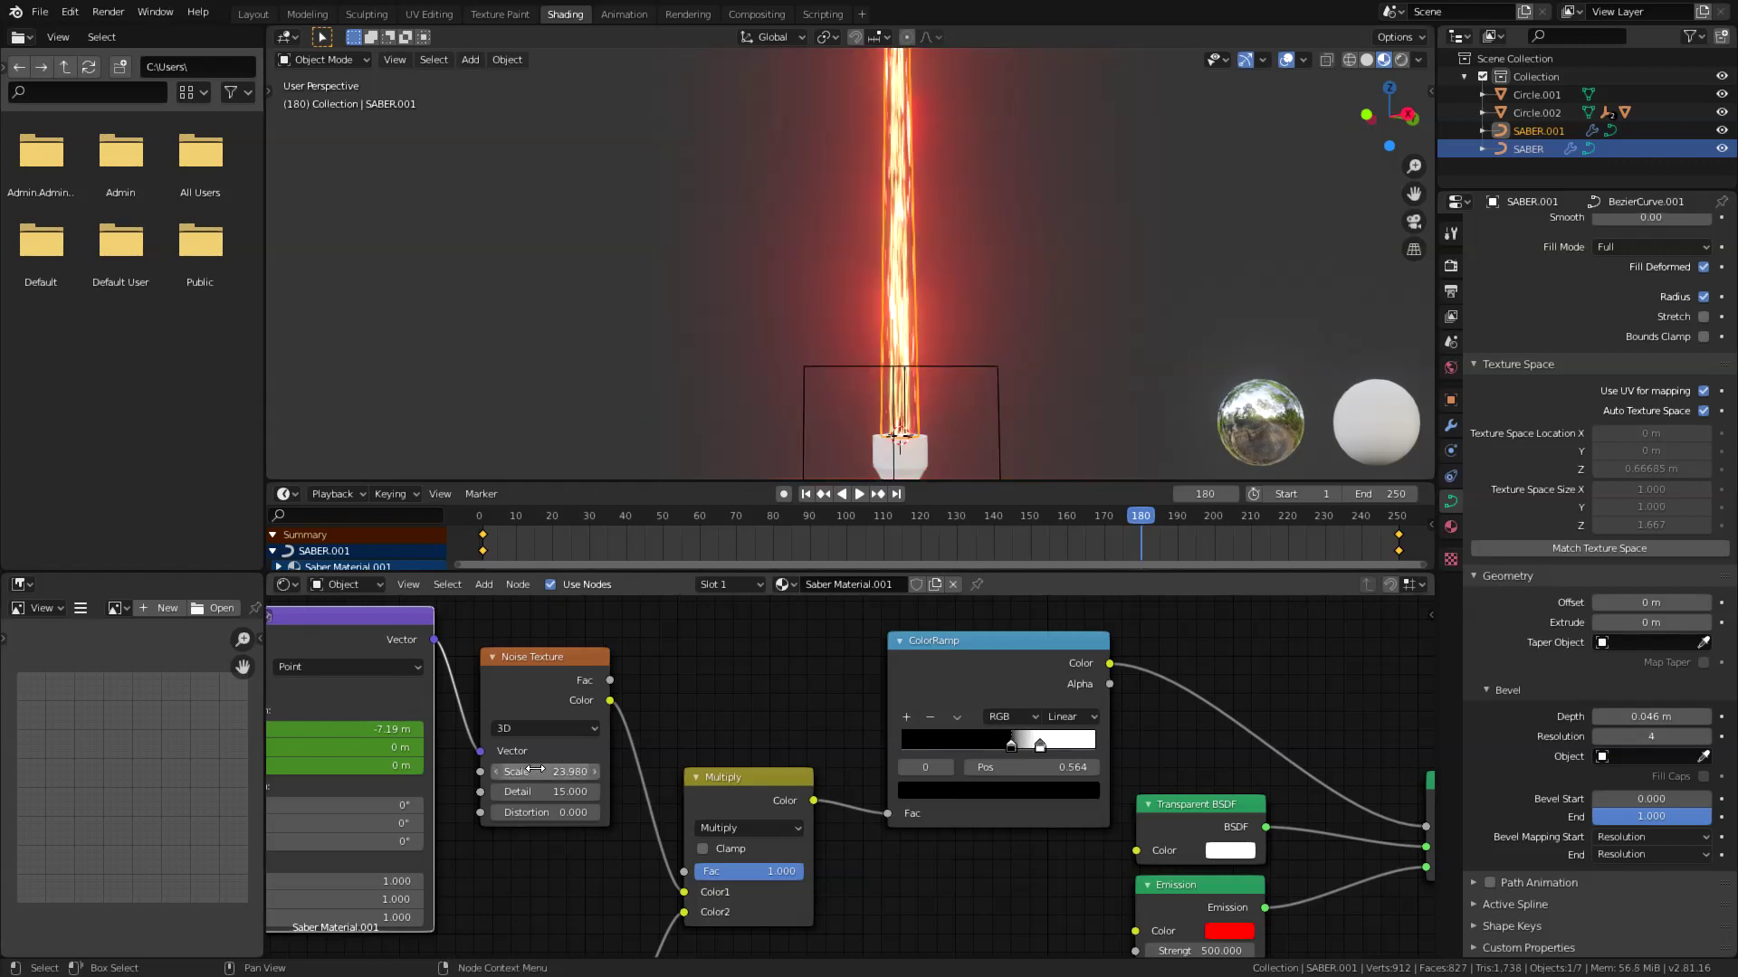
left_click(536, 770)
type("10")
key("Return")
Deselect everything and preview the animated double-layered blade in a maximized viewport.
left_click(1122, 389)
key("space")
scroll(1031, 266, "down", 1)
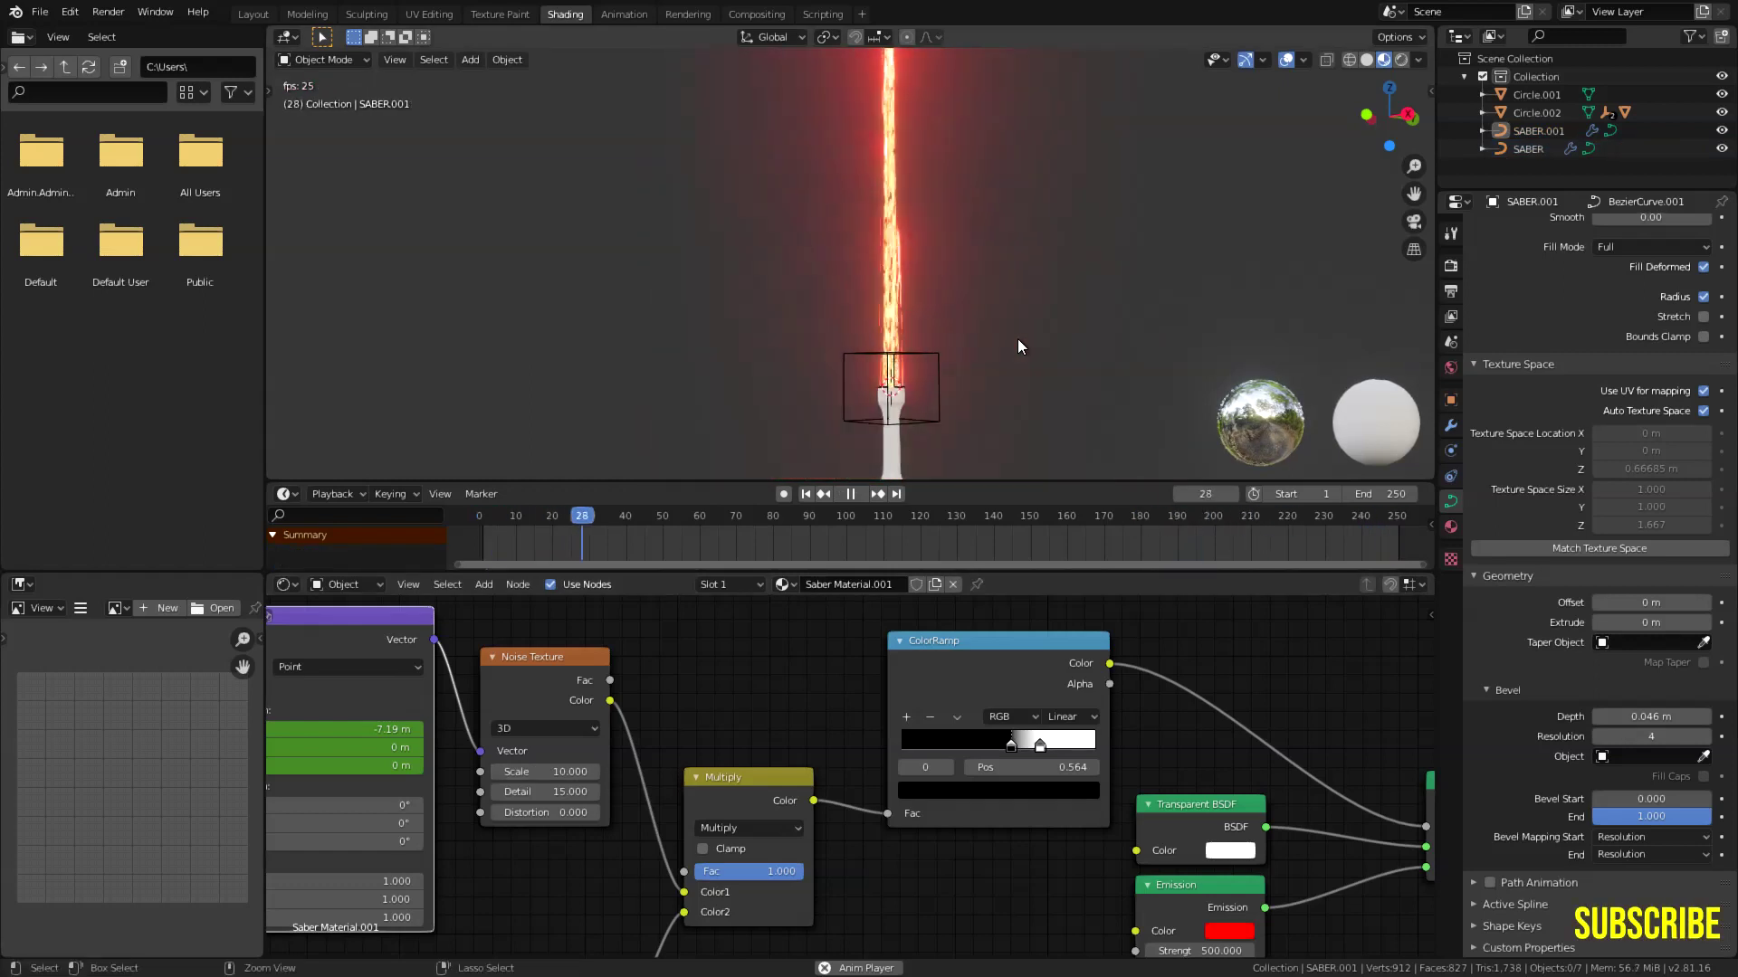
key("ctrl+space")
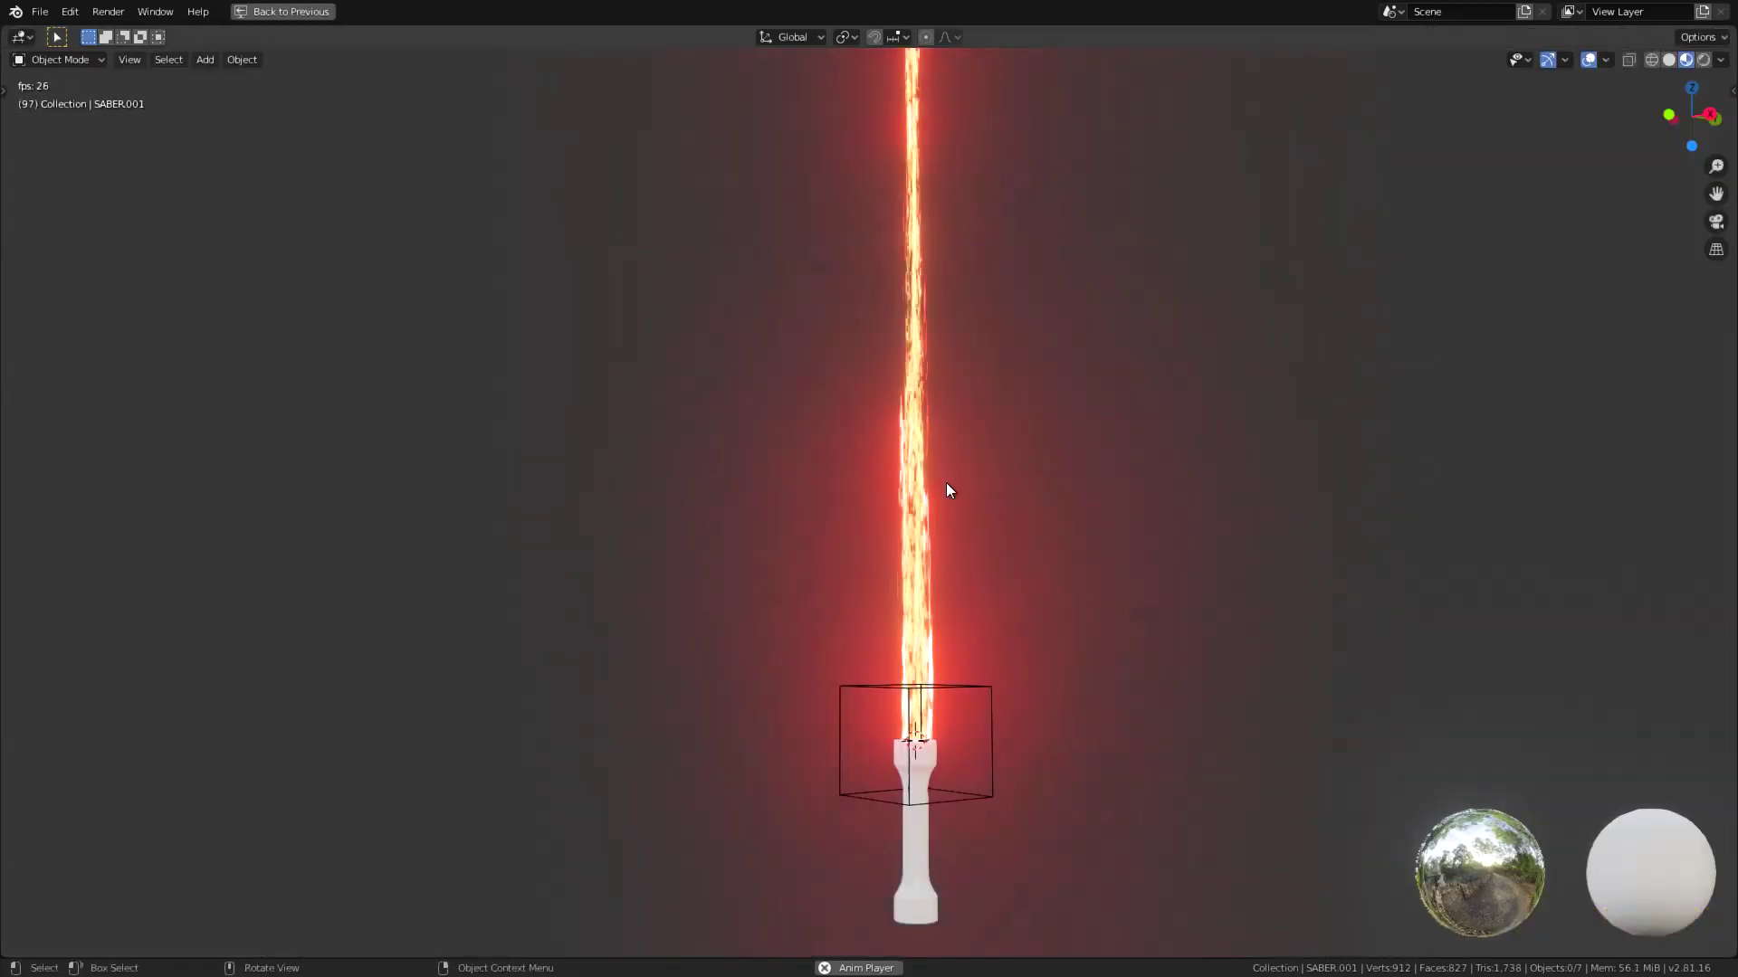
key("space")
key("ctrl+space")
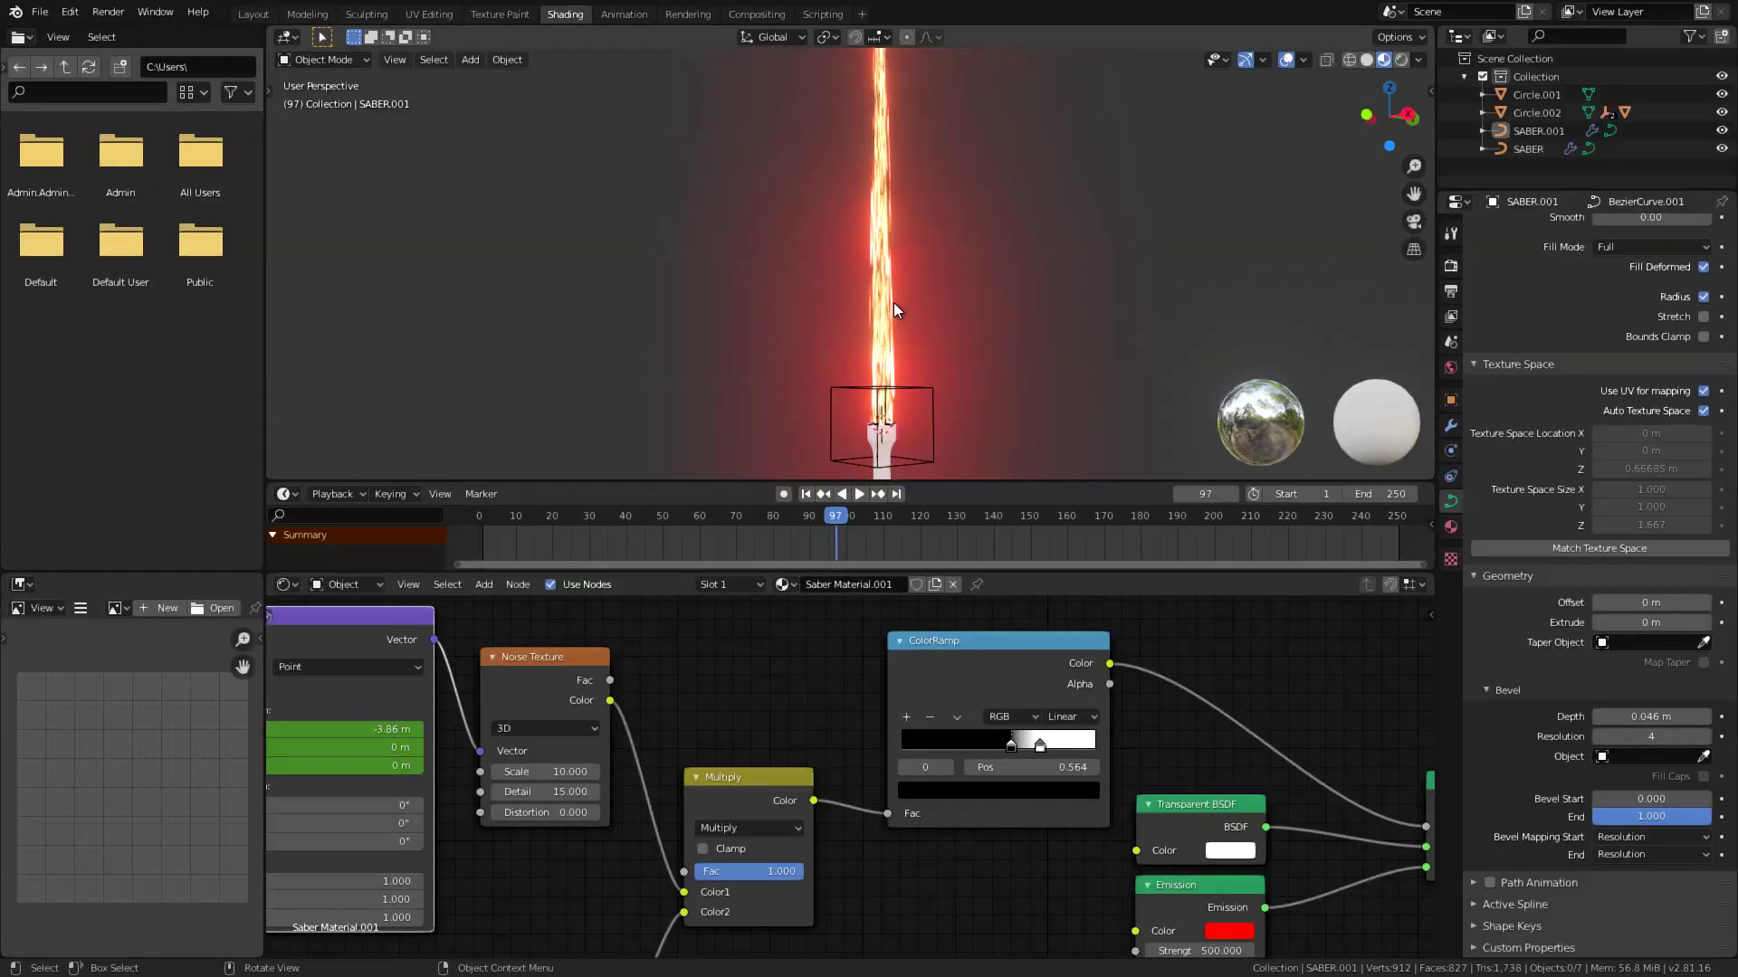
Duplicate the red SABER.001 curve in place and set the copy's bevel depth to 0.036 m.
key("shift+d")
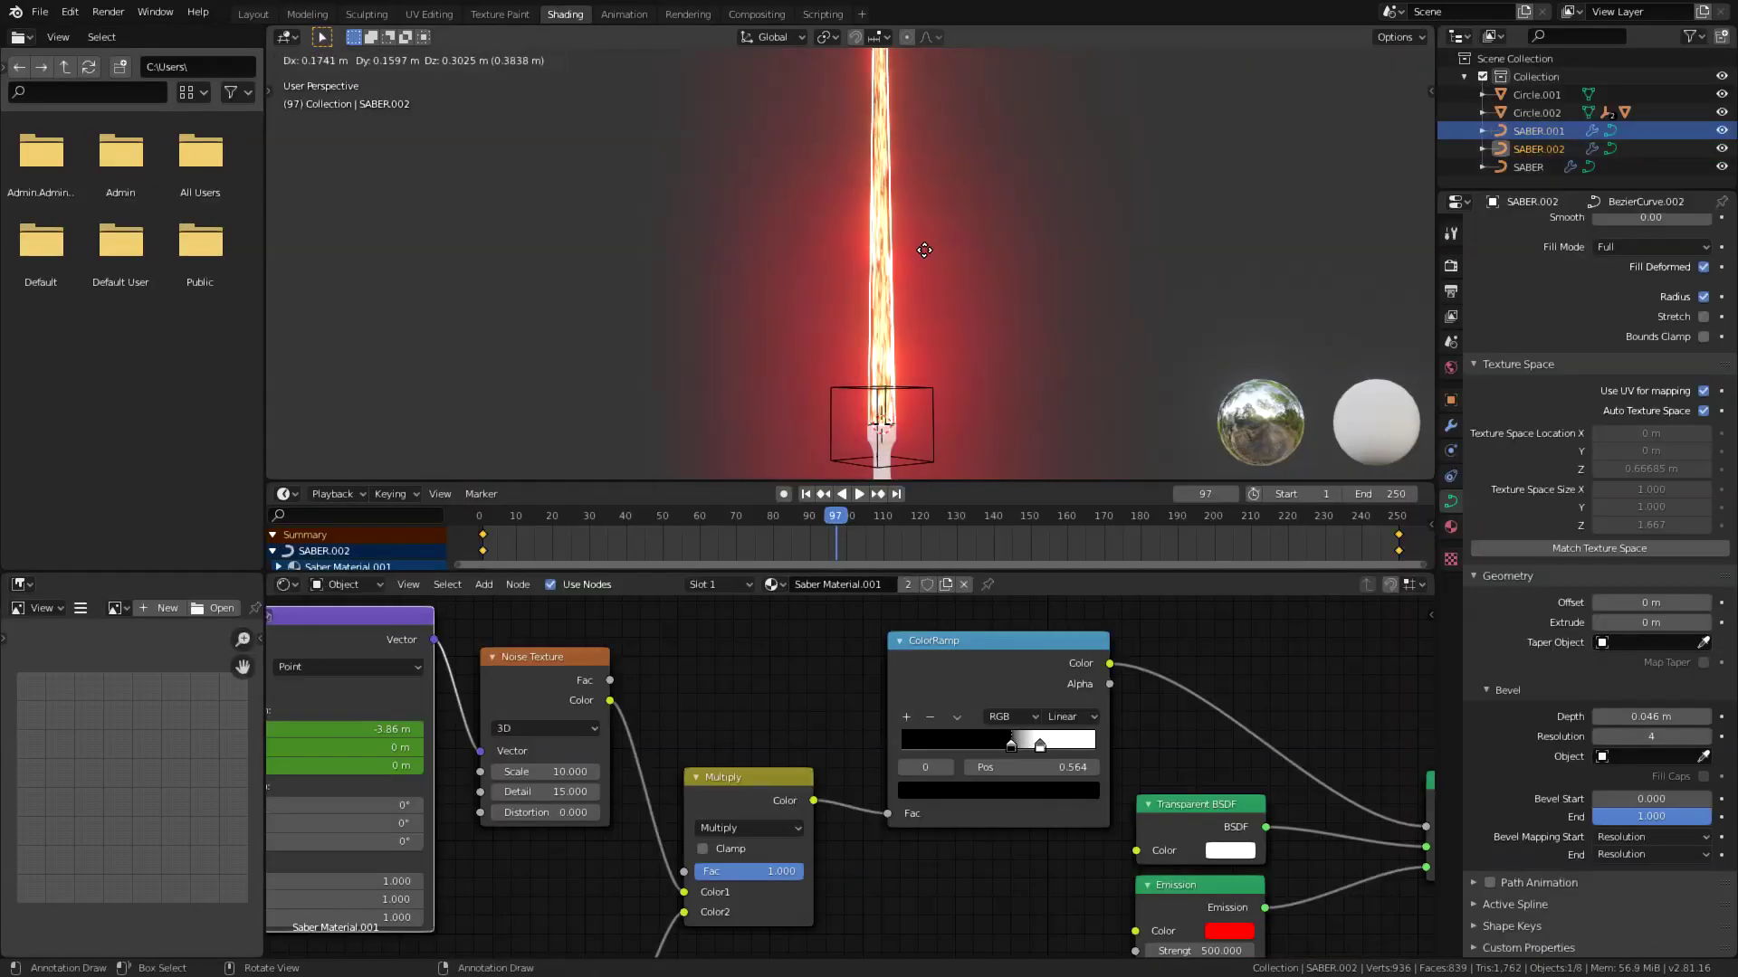
key("Escape")
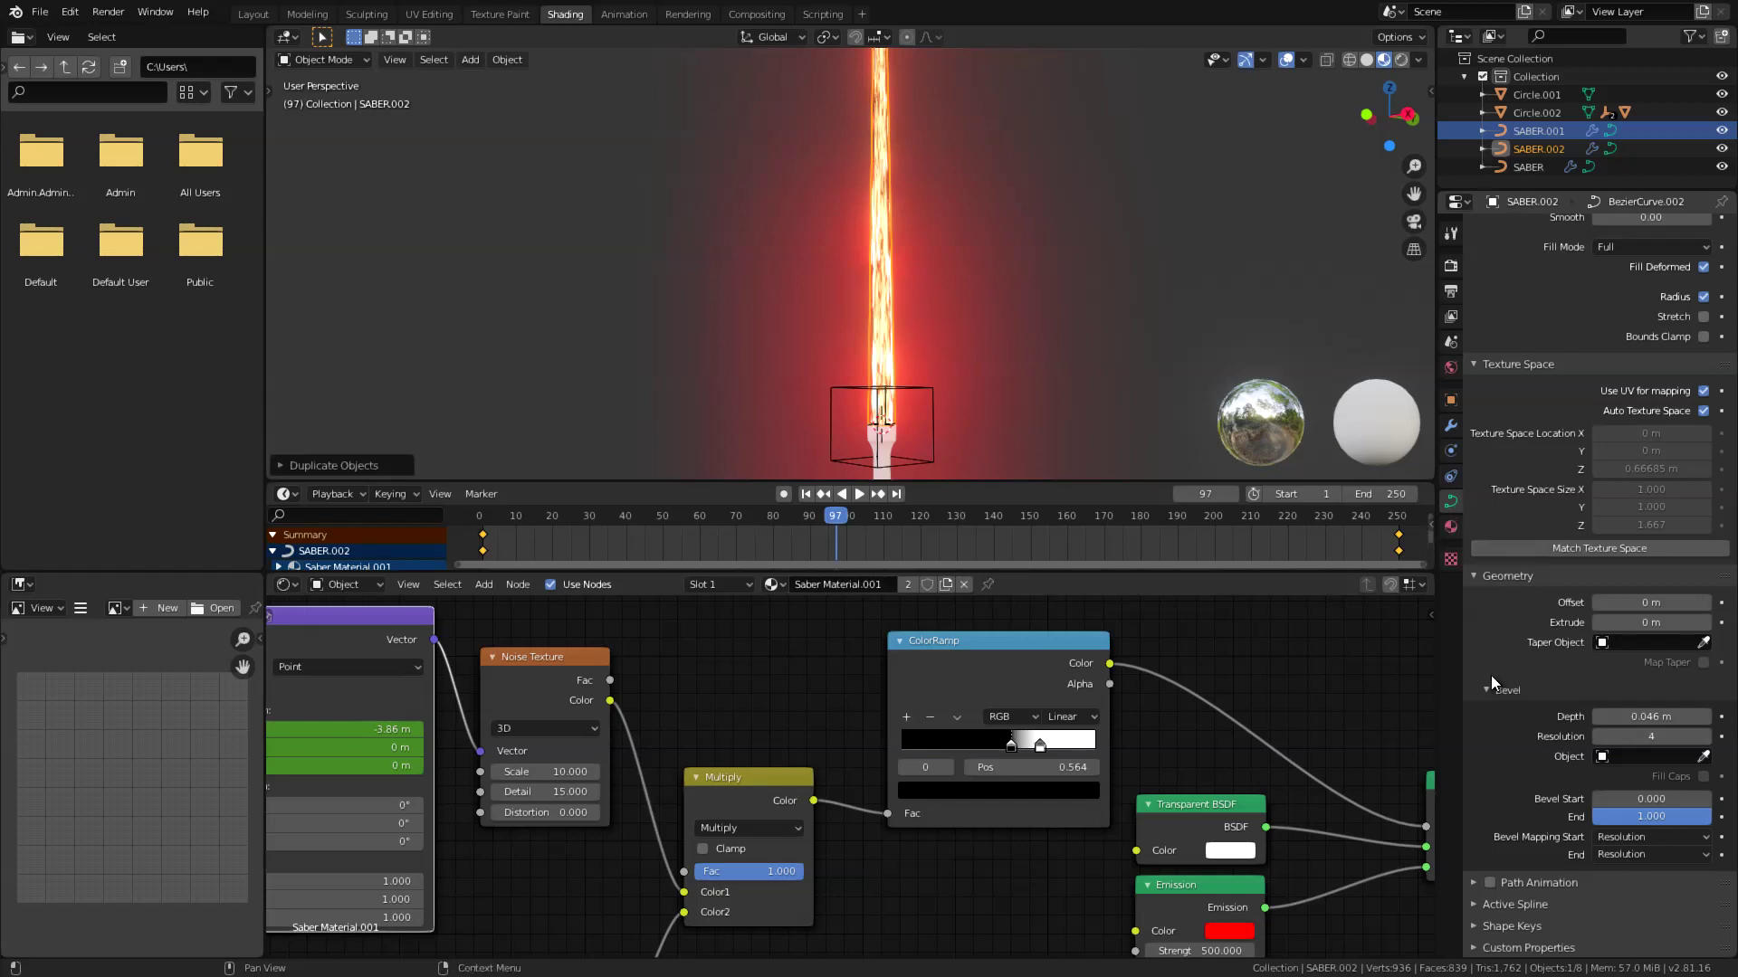
left_click_drag(1636, 716, 1625, 716)
Edit the SABER.002 curve and fatten its control point at the blade tip by a Shrink/Fatten value of about 50.
middle_click_drag(887, 214, 876, 313)
key("ctrl+Tab")
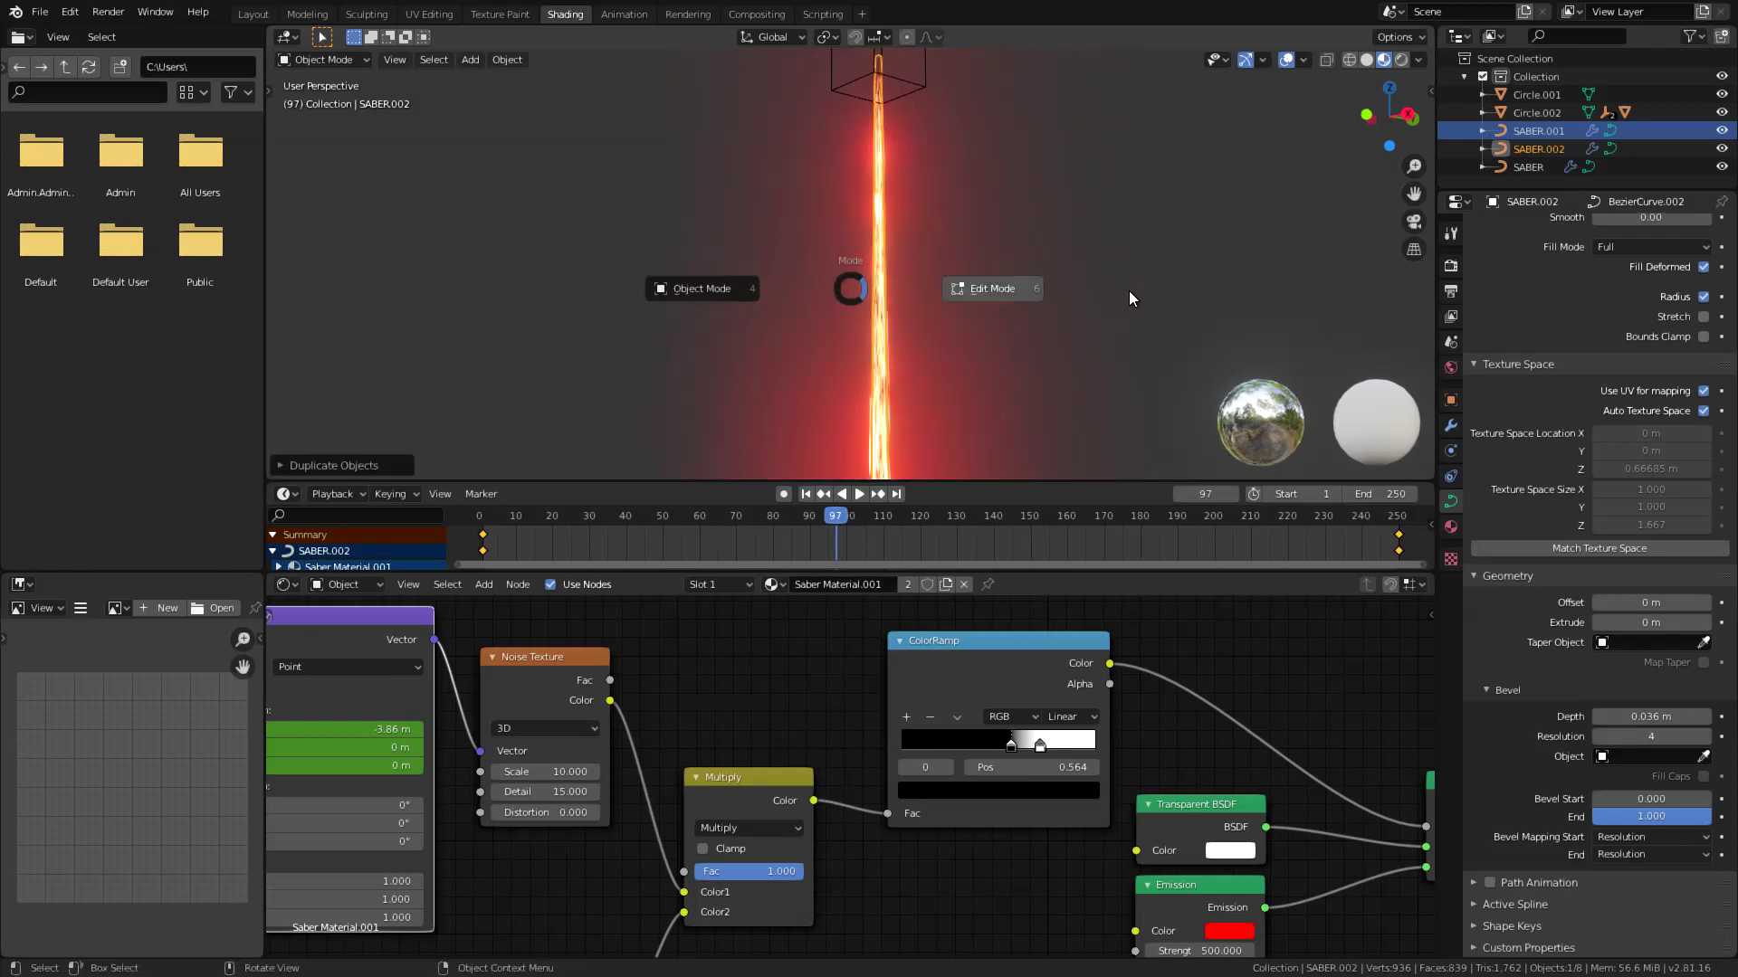
left_click(1127, 290)
left_click(875, 114)
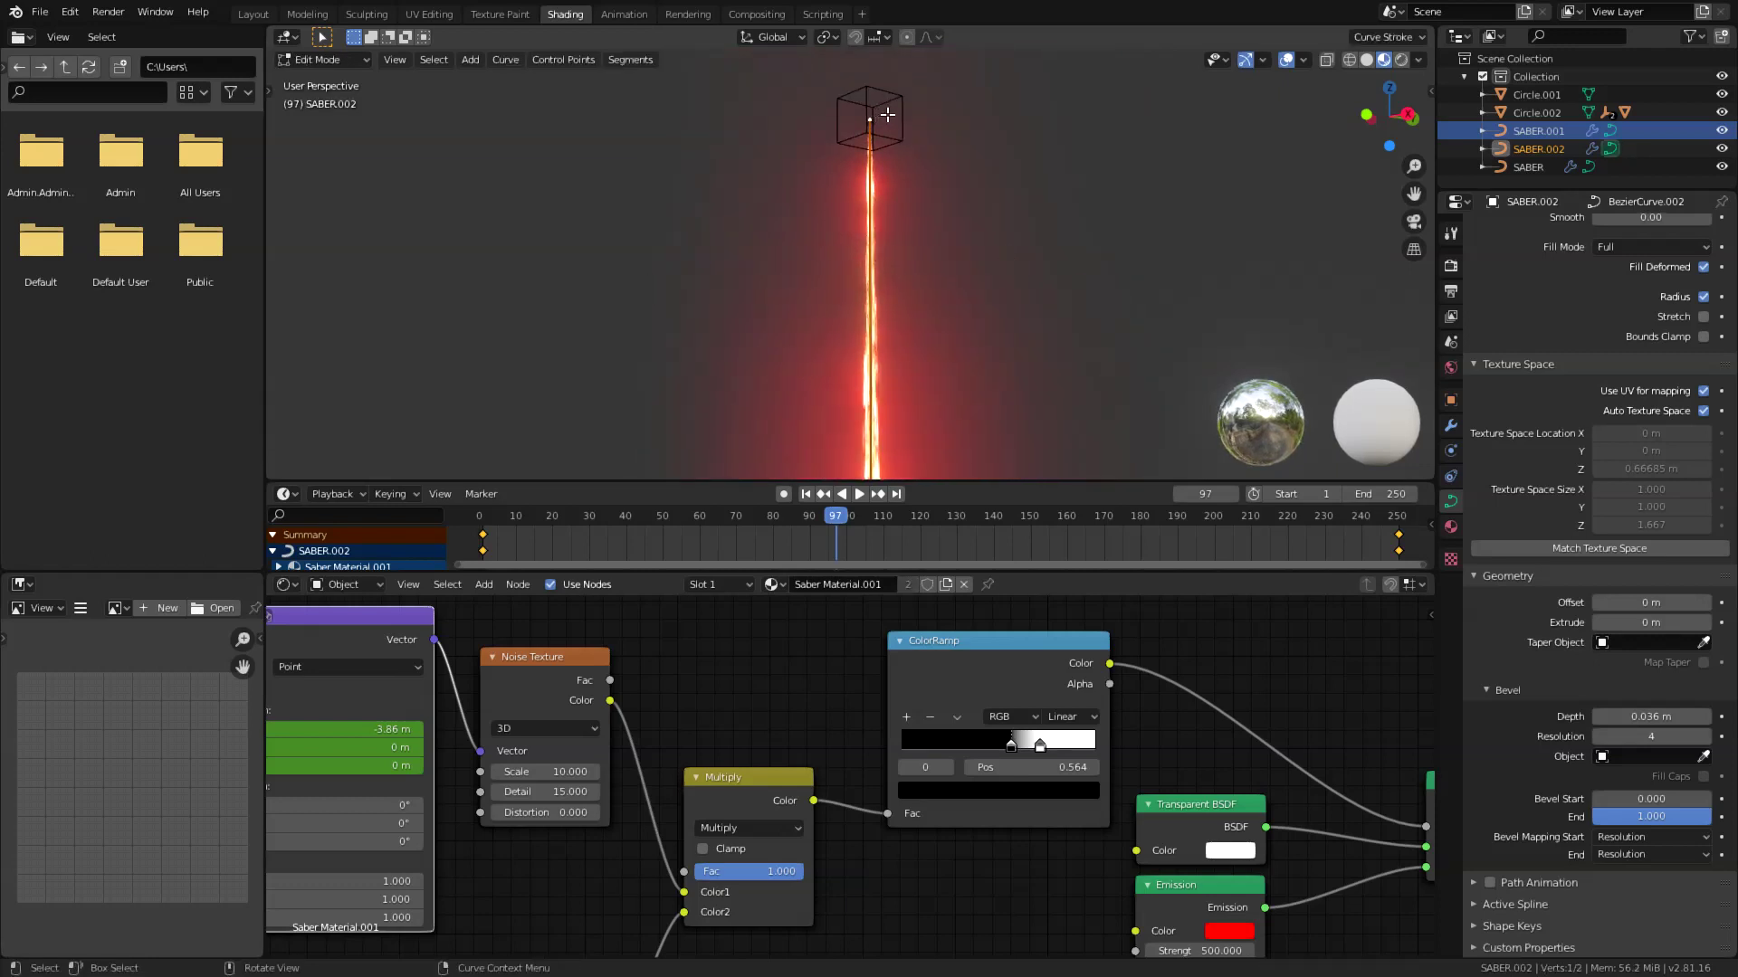
middle_click_drag(891, 245, 888, 227, "shift")
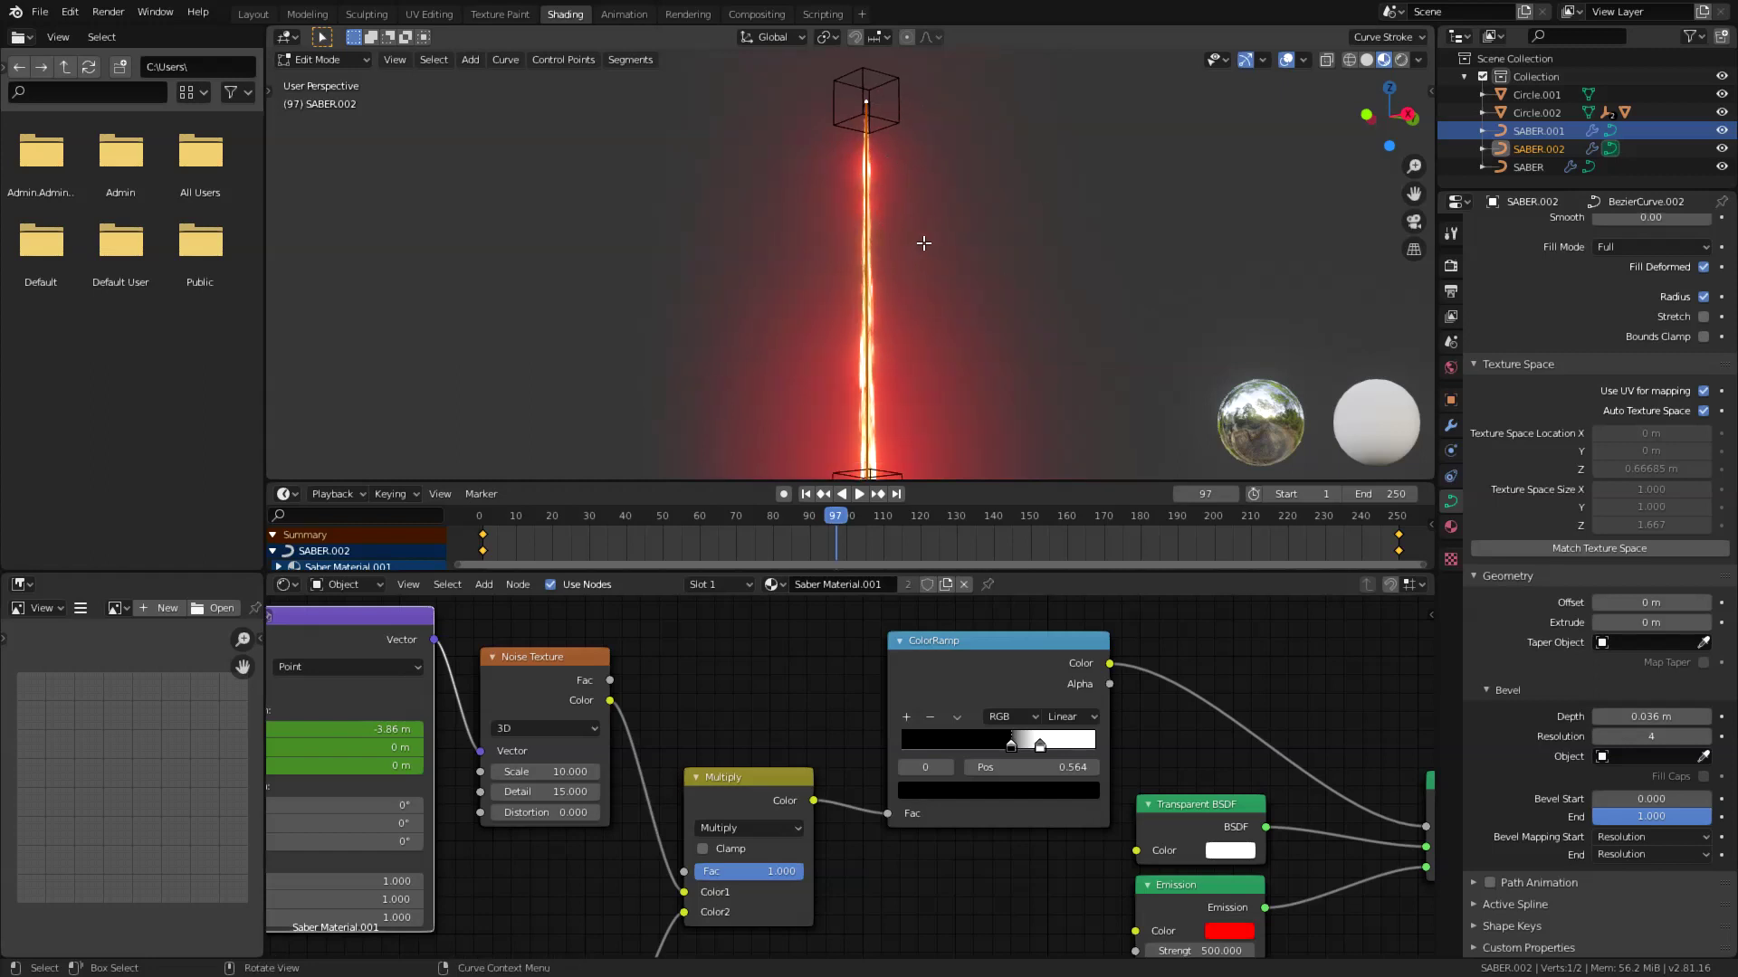
key("alt+s")
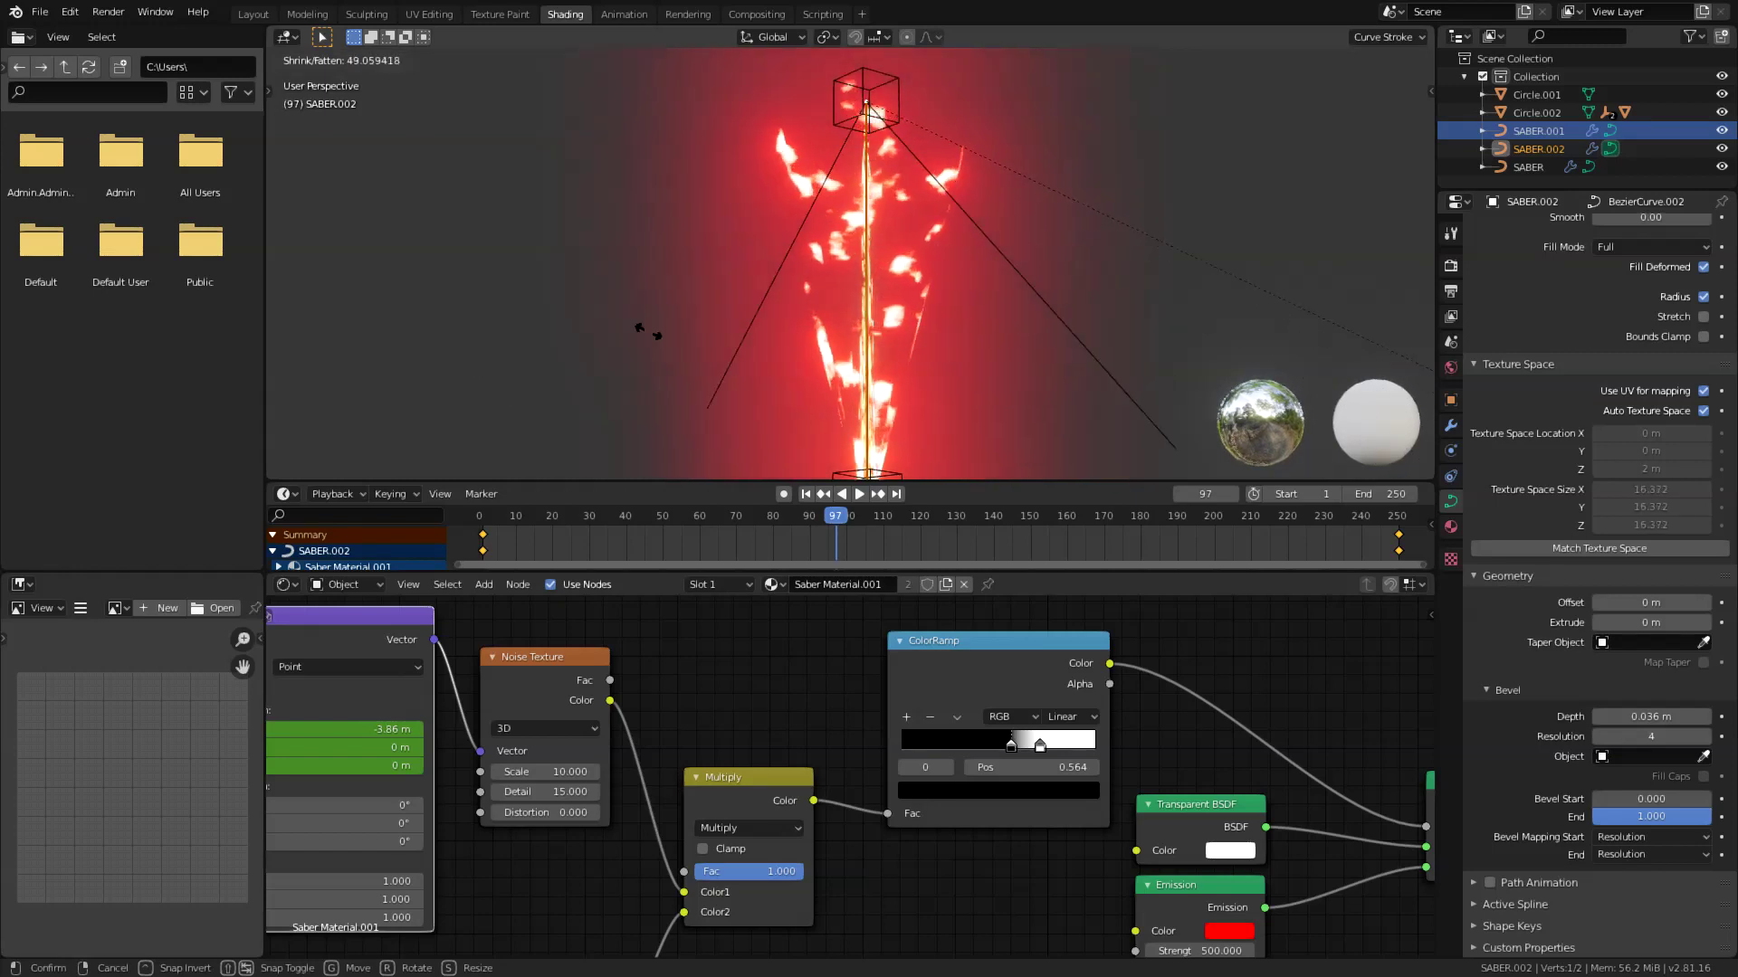
left_click(995, 397)
middle_click_drag(923, 434, 897, 329, "shift")
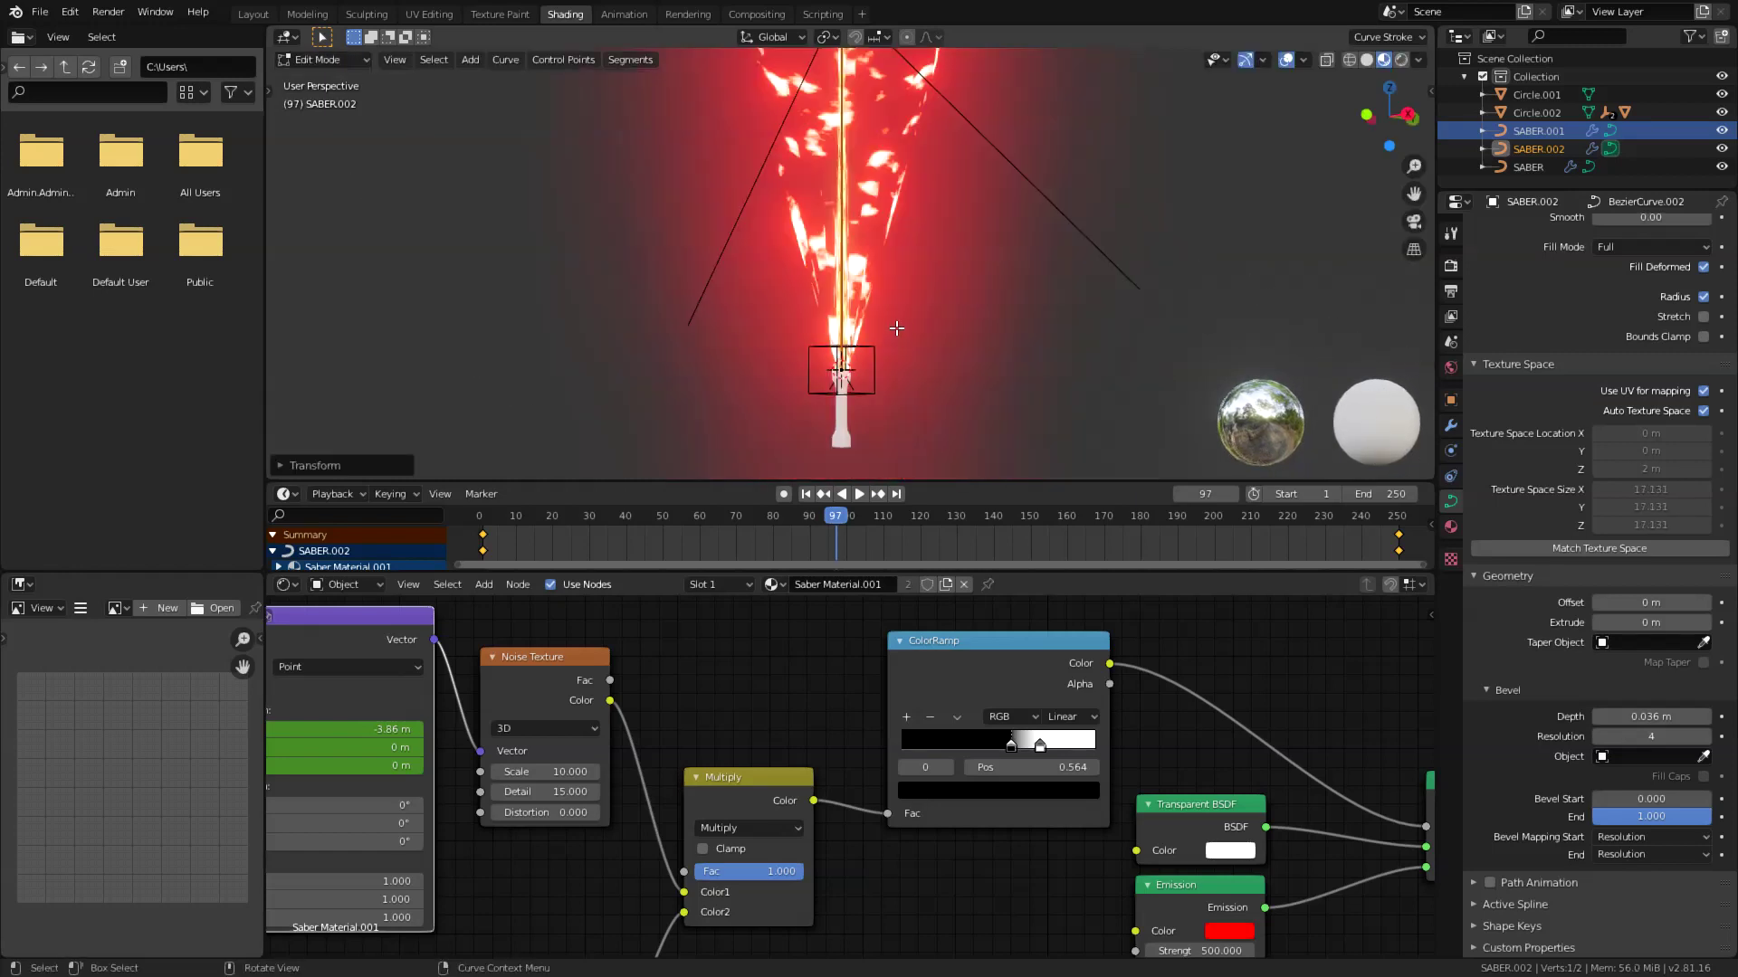
Make SABER.002's material single-user and shift its gradient Mapping node's X location to confine the flames to the blade's base near the hilt.
left_click(947, 586)
middle_click_drag(876, 881, 899, 744)
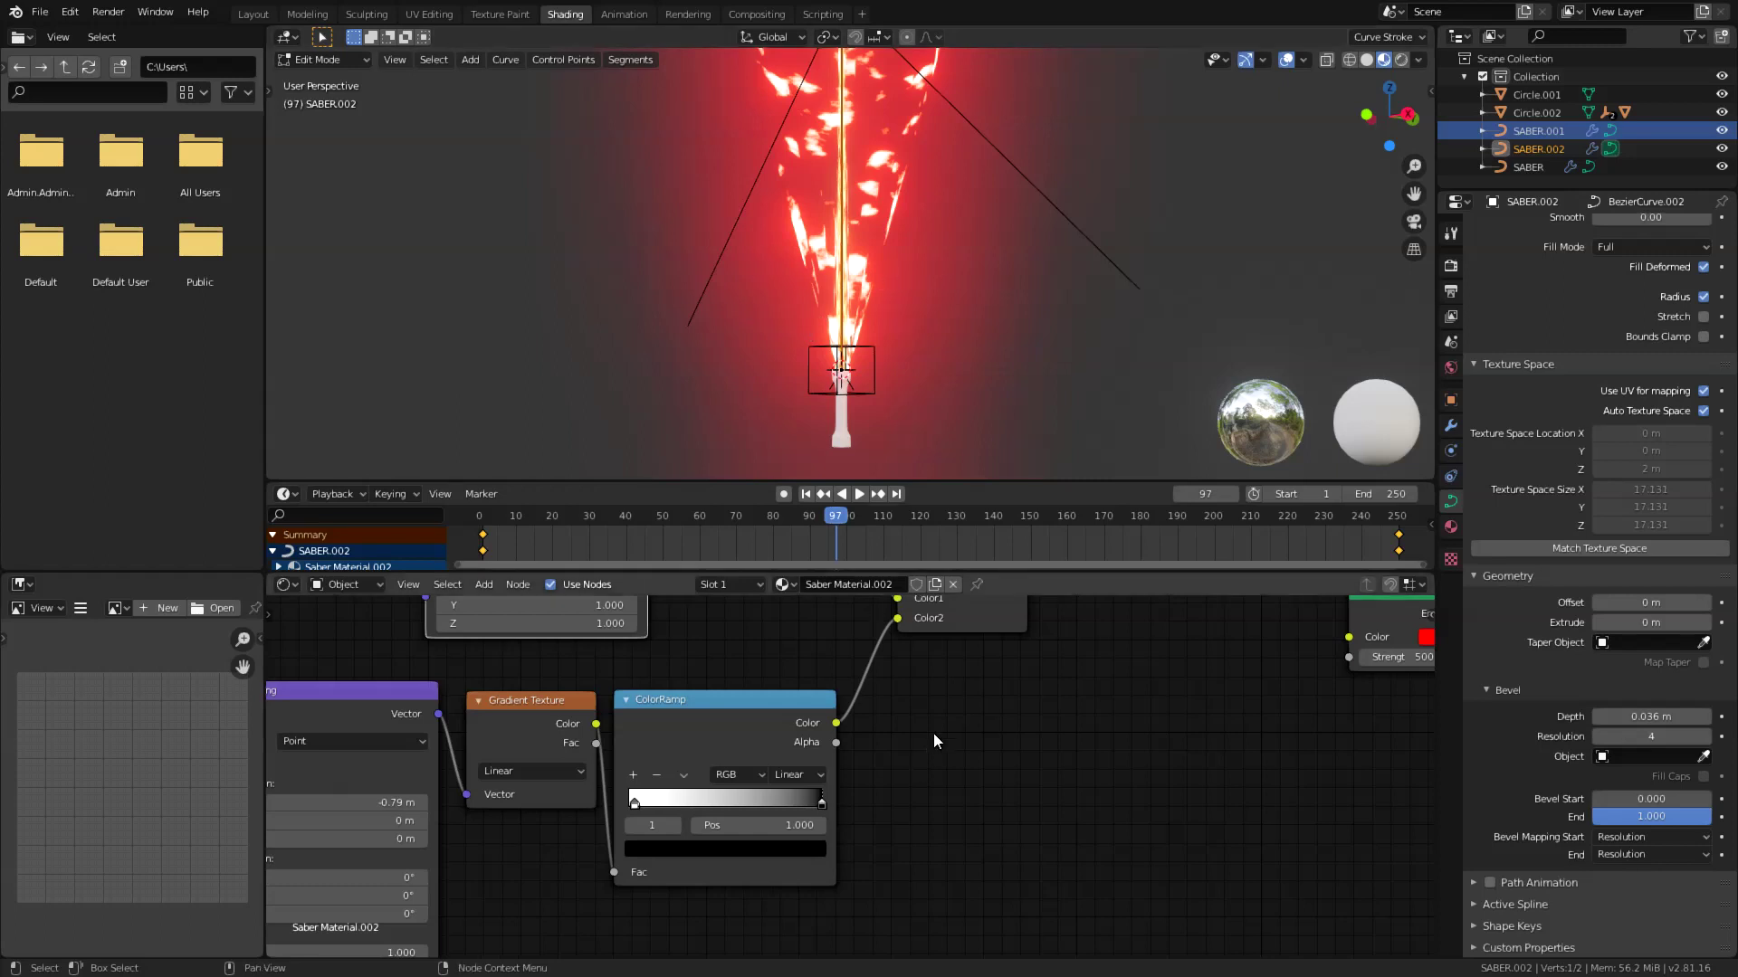
scroll(932, 720, "down", 3)
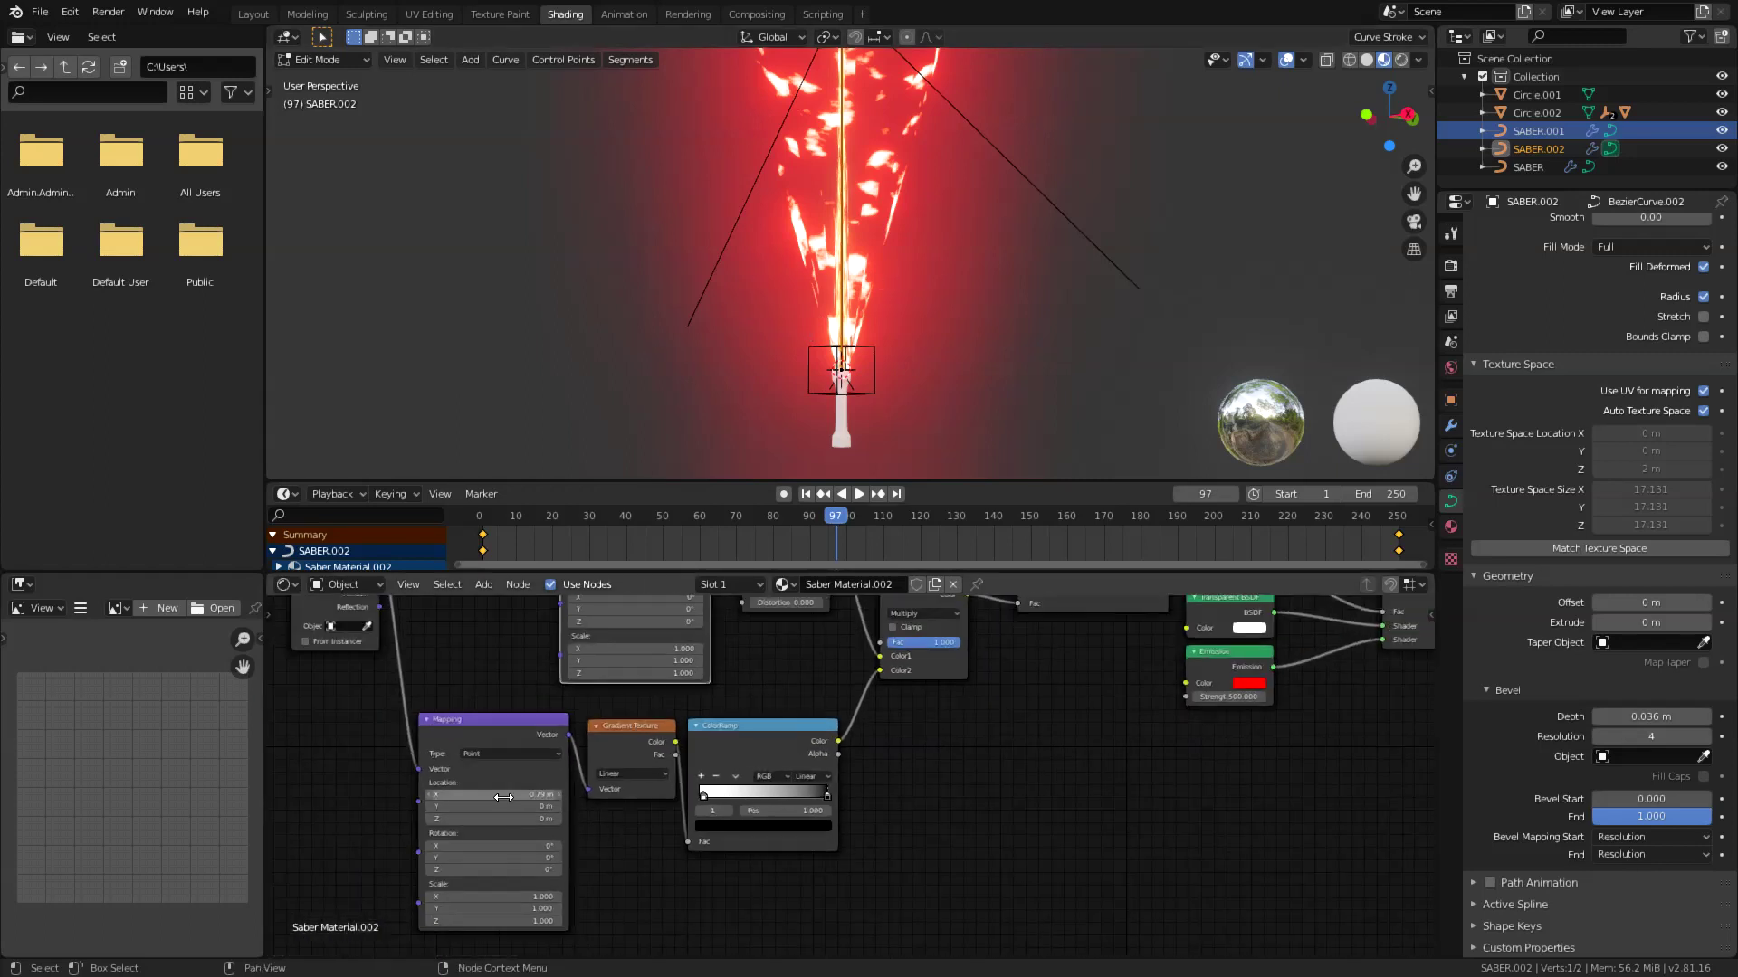
left_click_drag(493, 797, 426, 800)
scroll(418, 824, "up", 5)
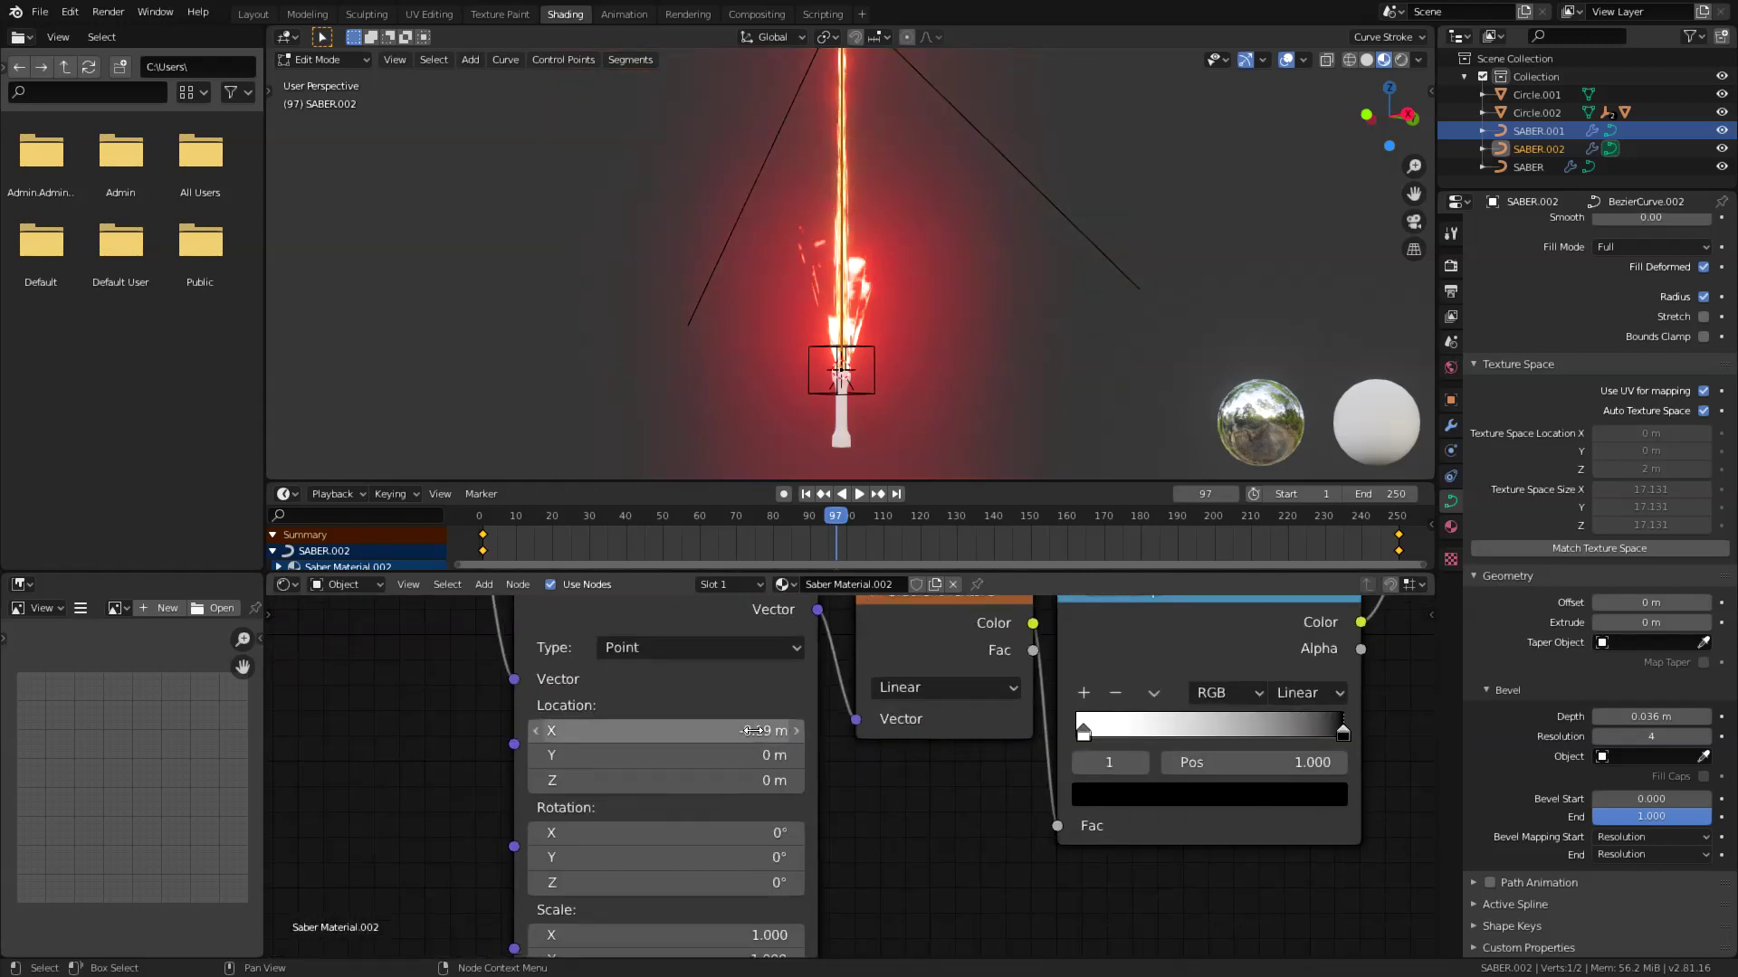
left_click_drag(665, 731, 676, 731)
Set the Noise Texture's scale to 14.46 in Saber Material.002.
middle_click_drag(991, 704, 900, 872)
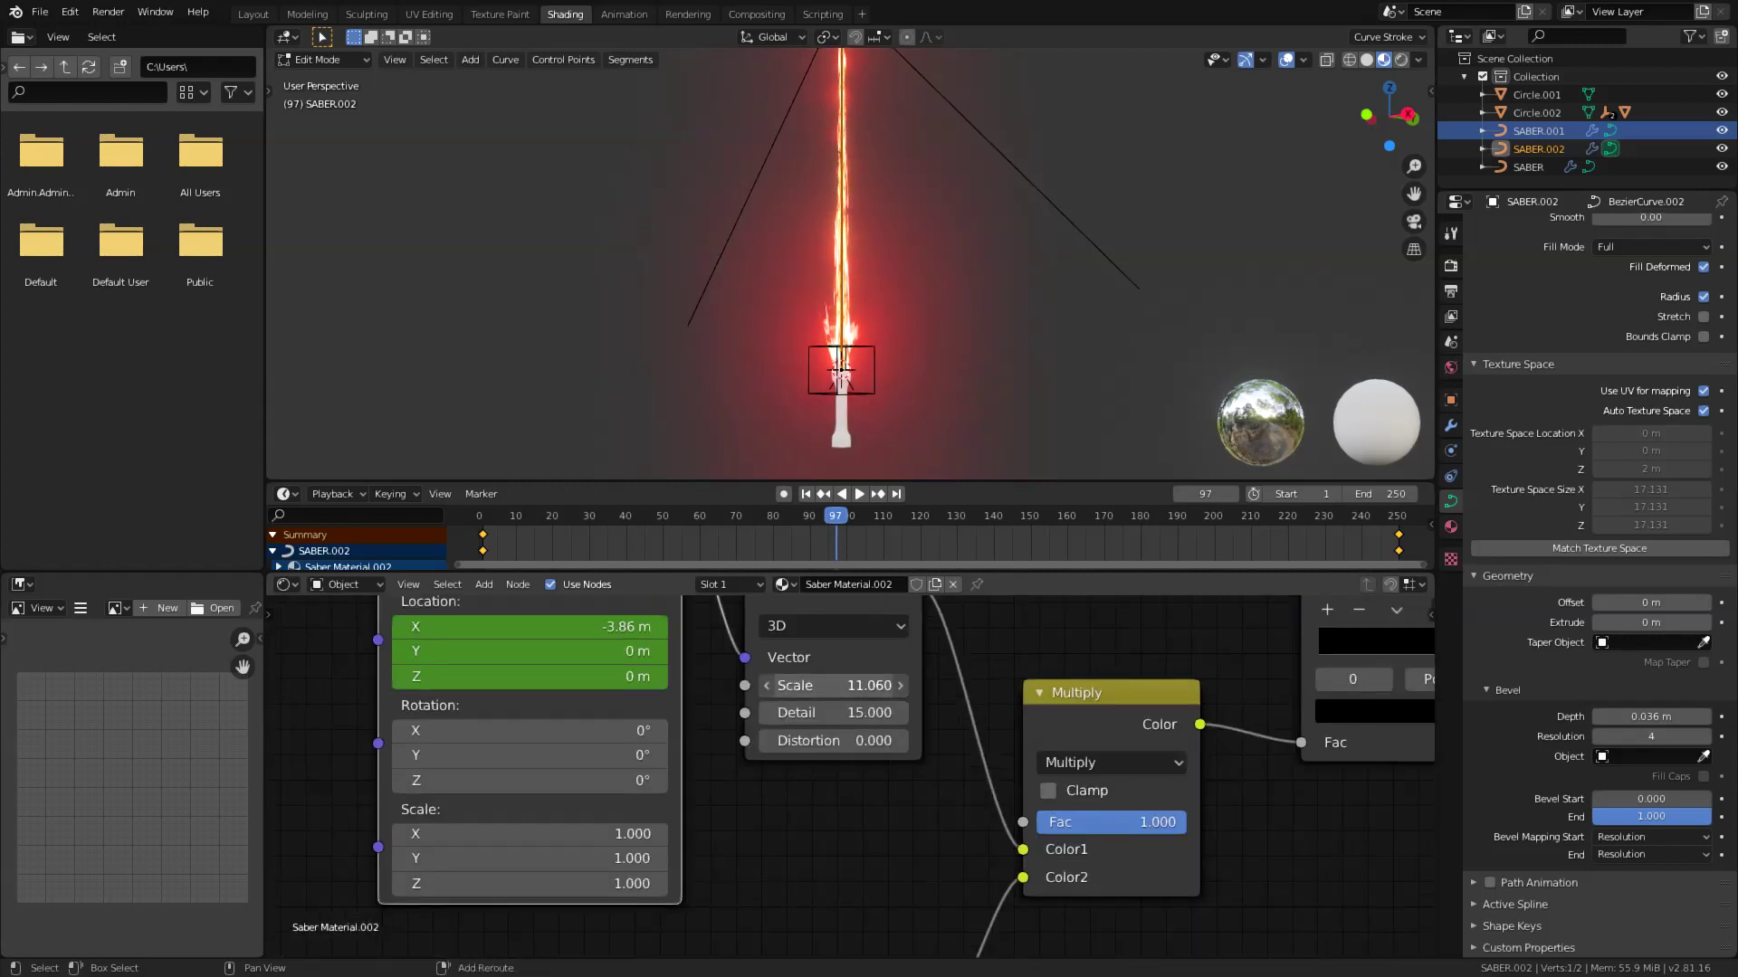
left_click_drag(851, 686, 876, 686)
middle_click_drag(851, 686, 869, 809)
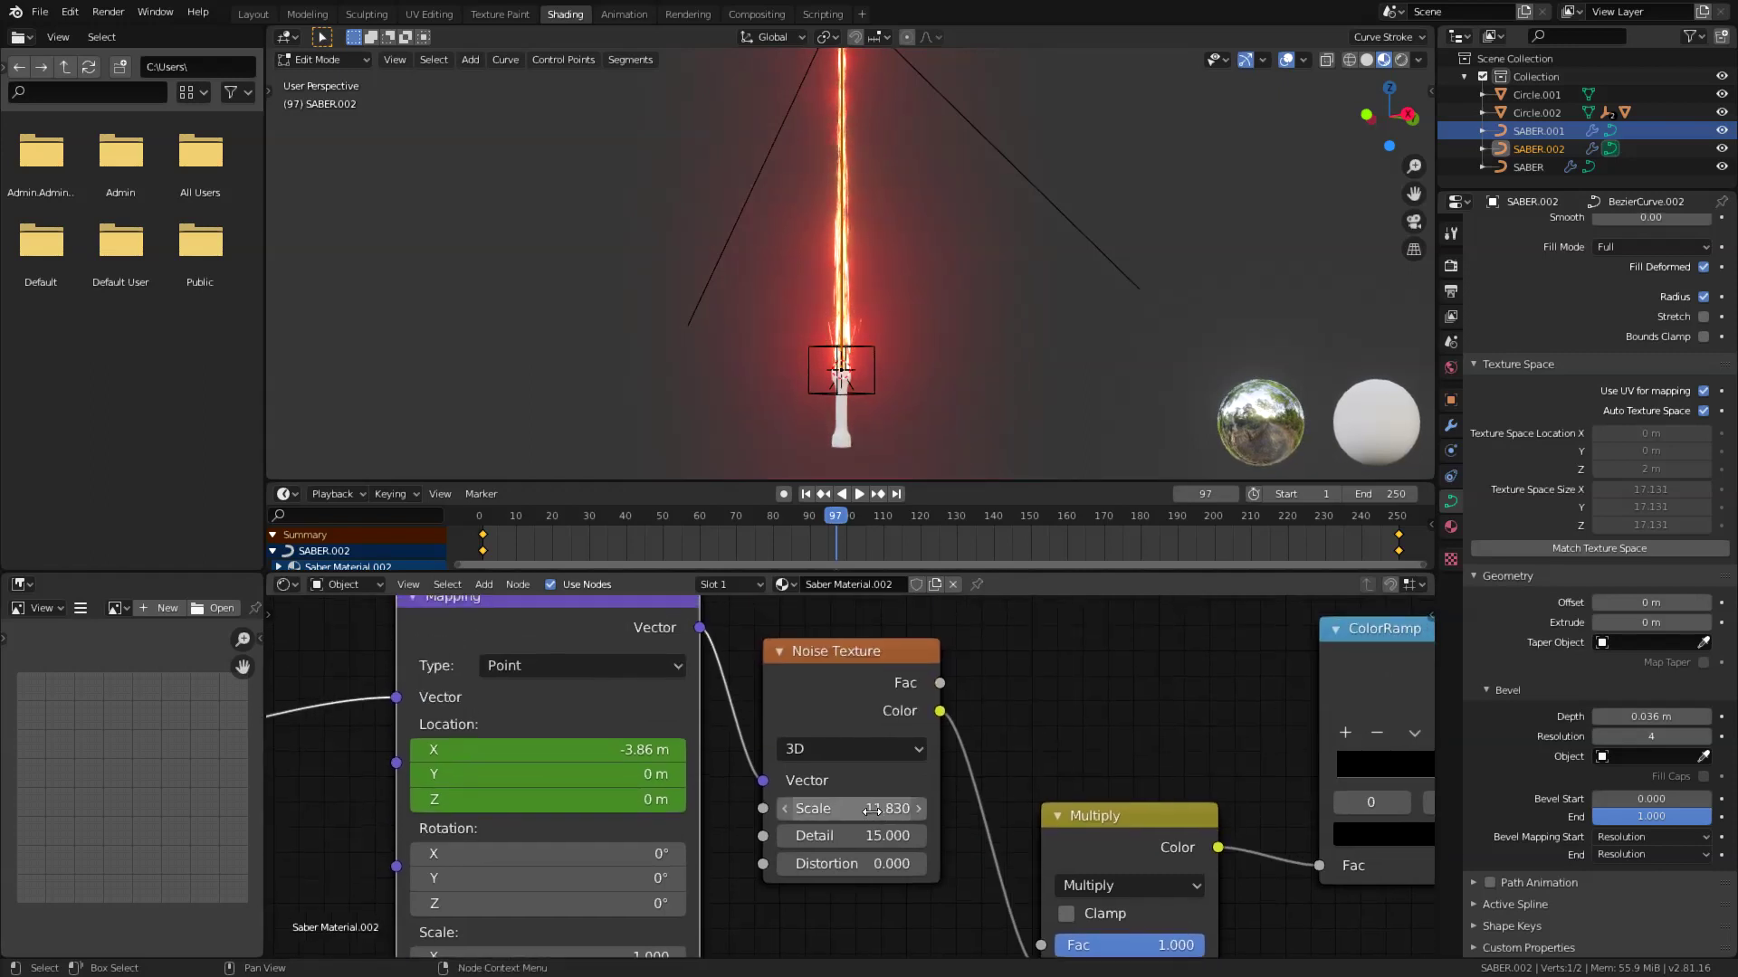
Leave curve editing, hide the viewport overlays and preview the playing blade animation in a maximized viewport.
mouse_move(908, 257)
middle_mouse_down()
mouse_move(891, 284)
mouse_move(898, 267)
middle_mouse_up()
key("Tab")
key("space")
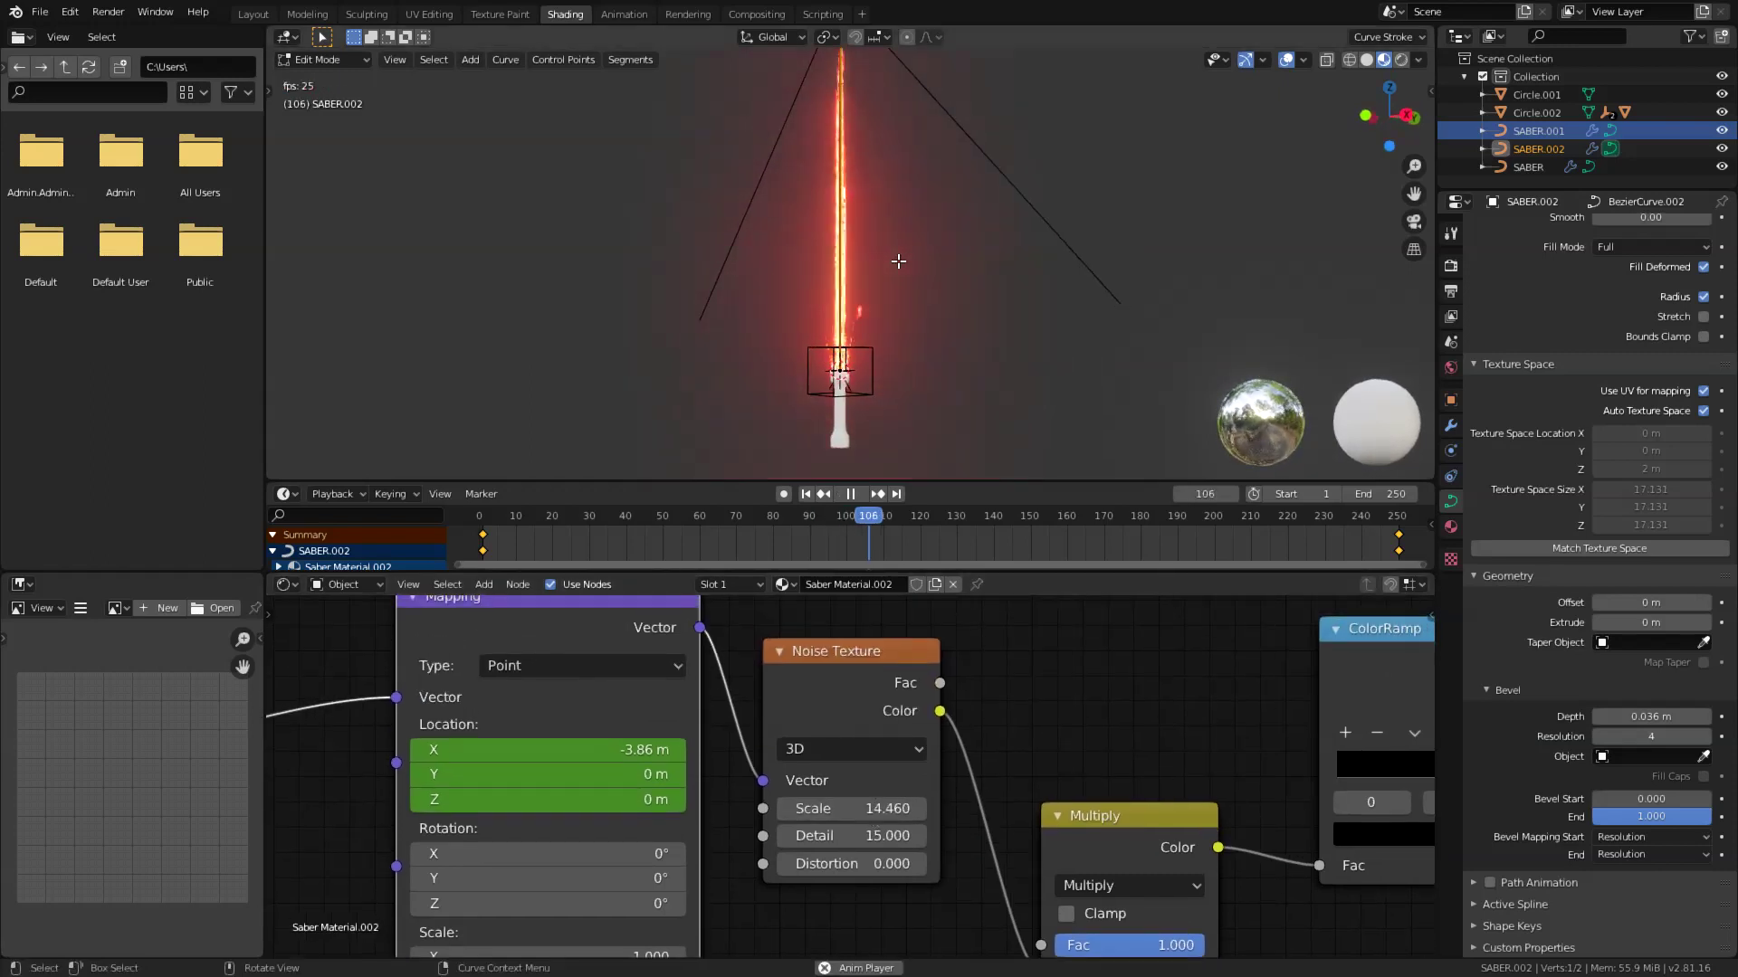
left_click(1289, 60)
key("ctrl+space")
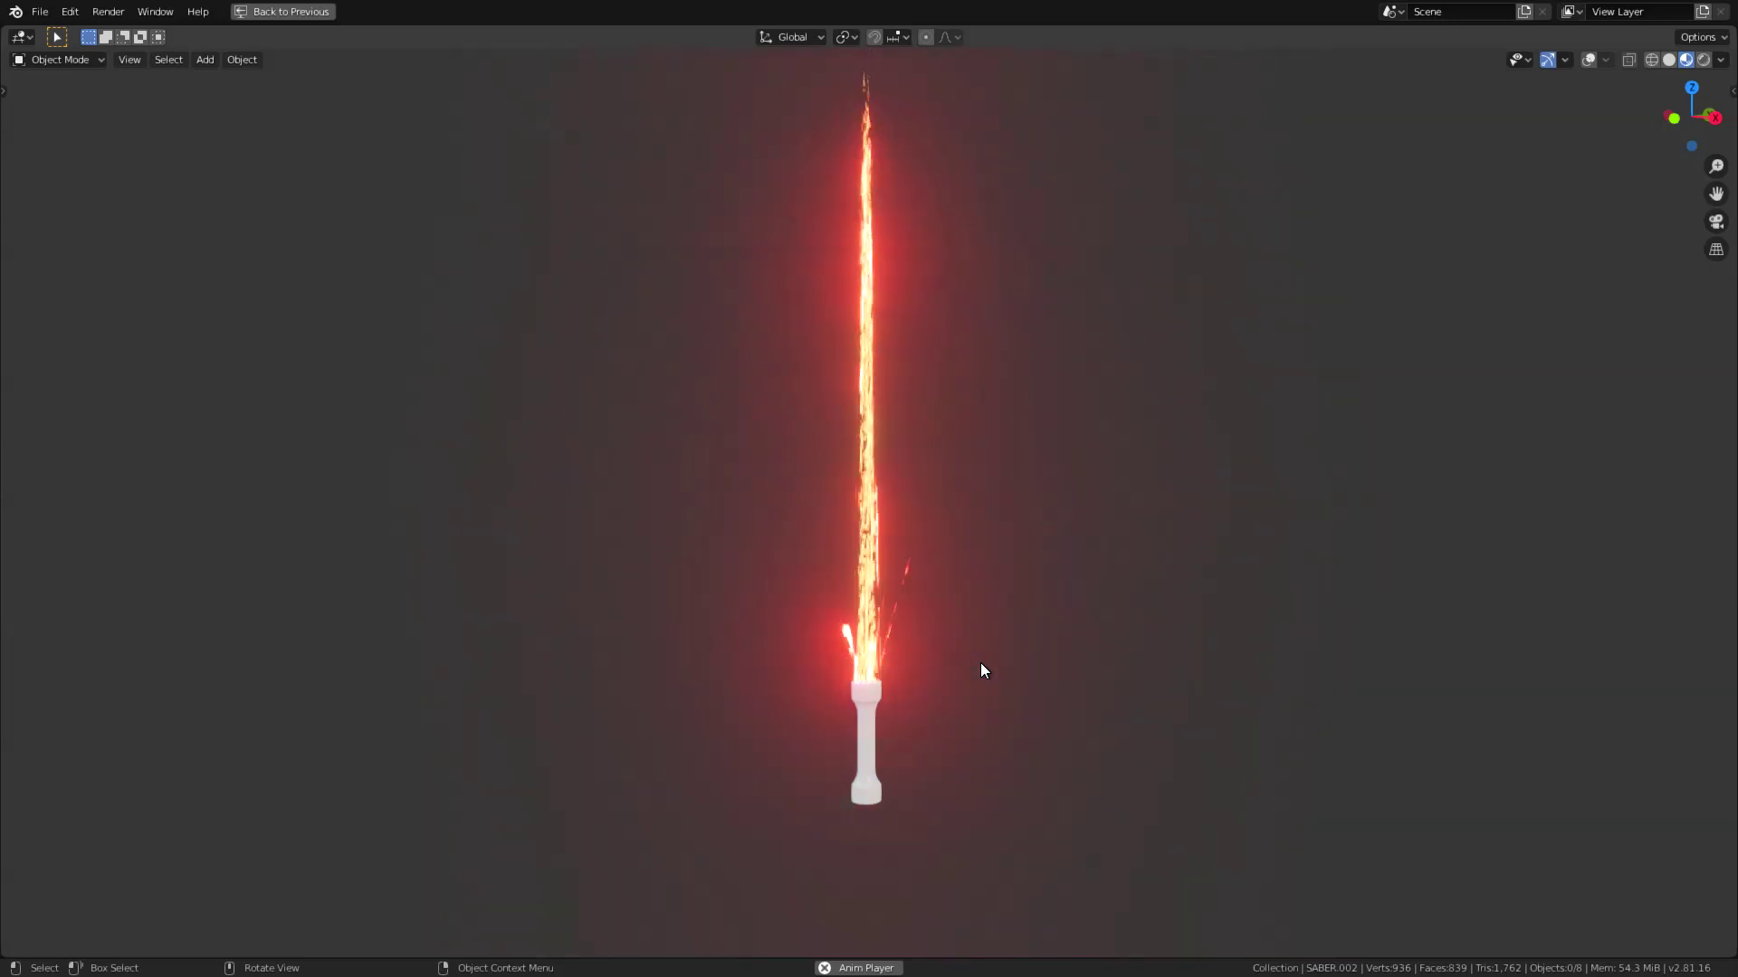
key("ctrl")
key("ctrl+space")
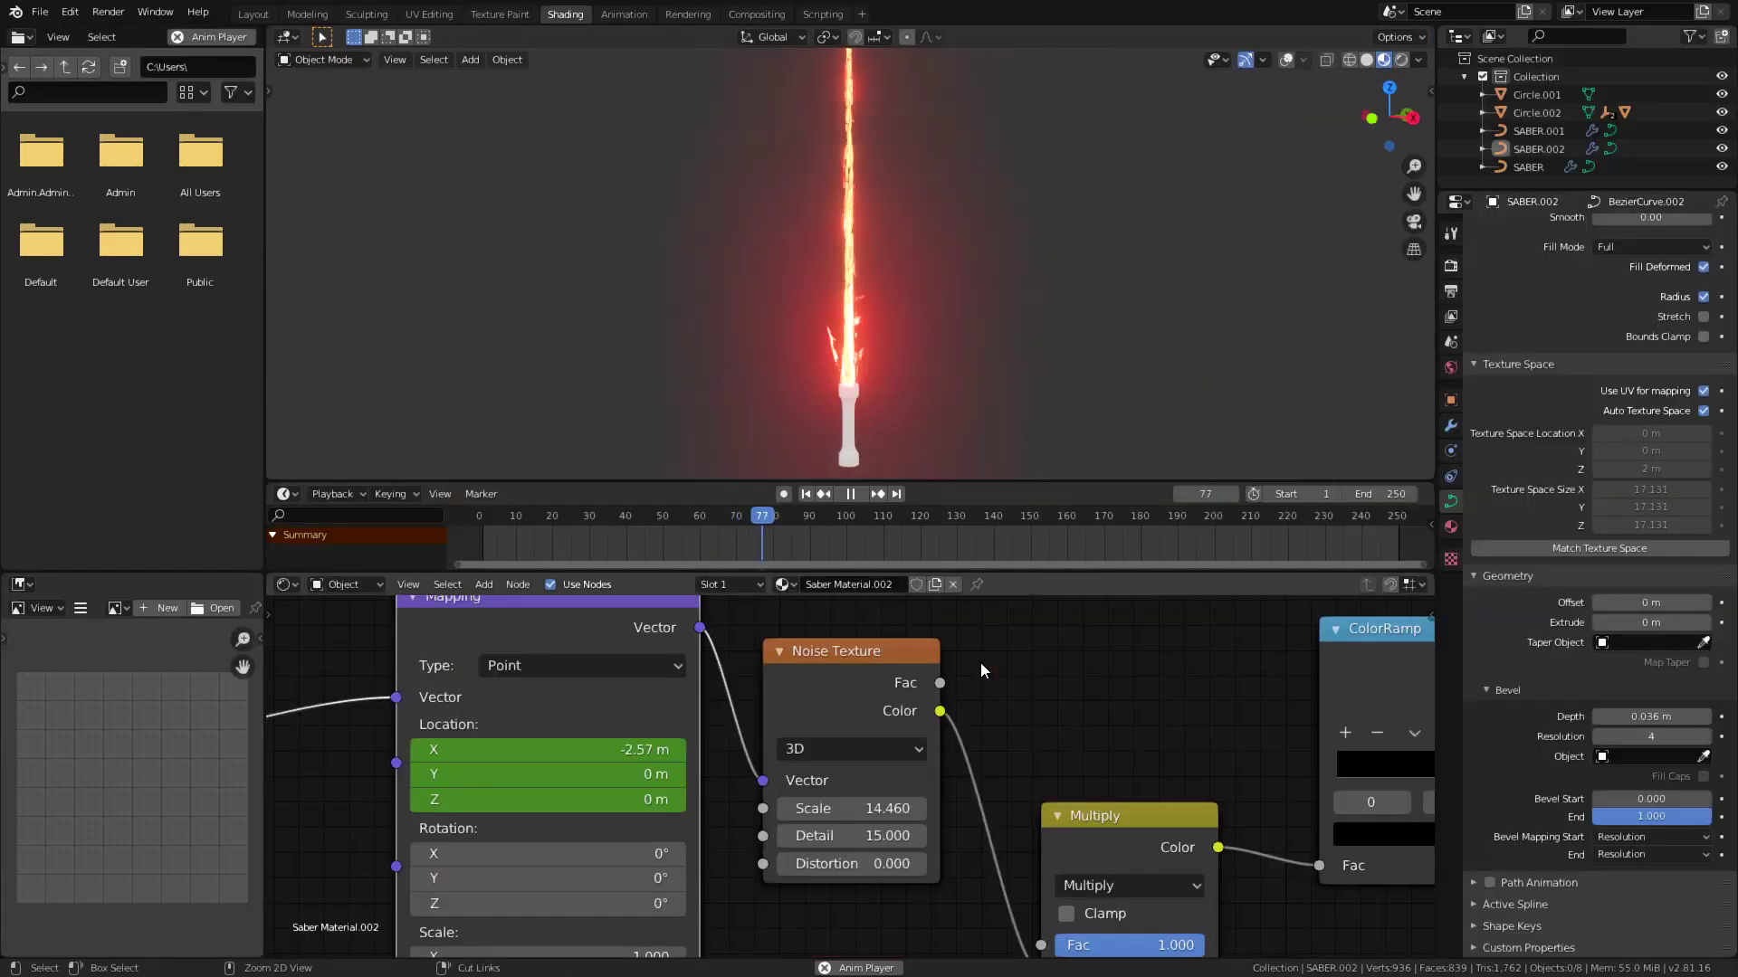
Save the project as SaberBlend.blend.
key("ctrl+shift+s")
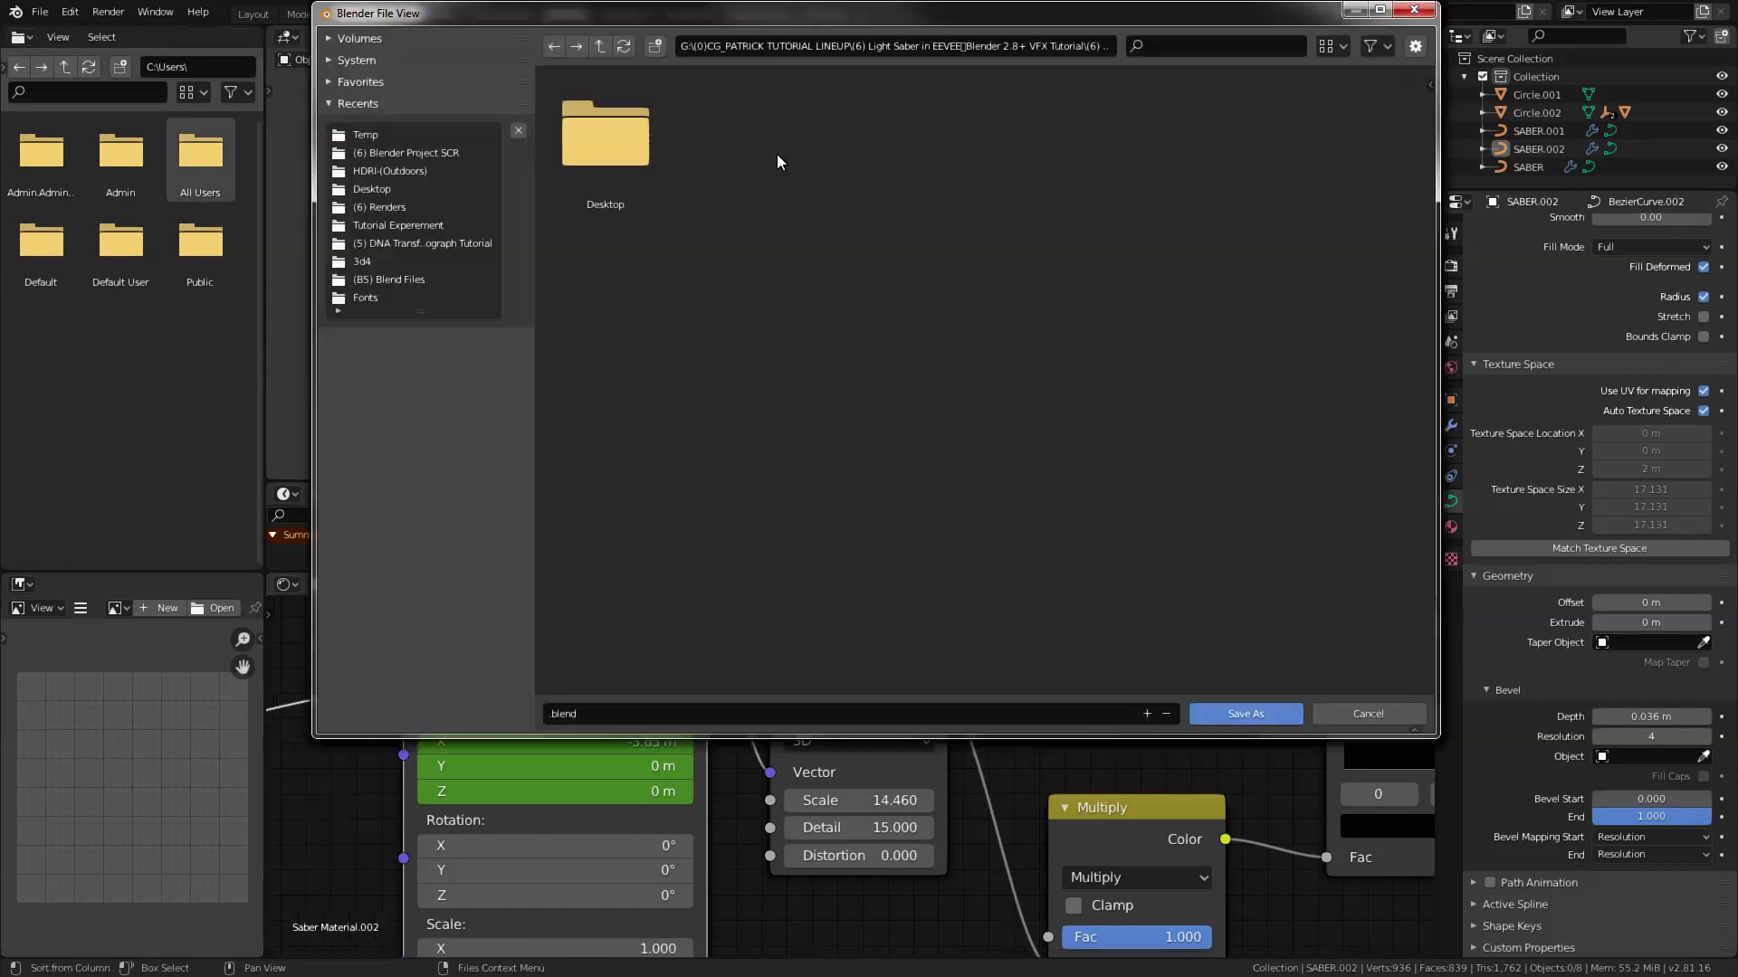
left_click(728, 715)
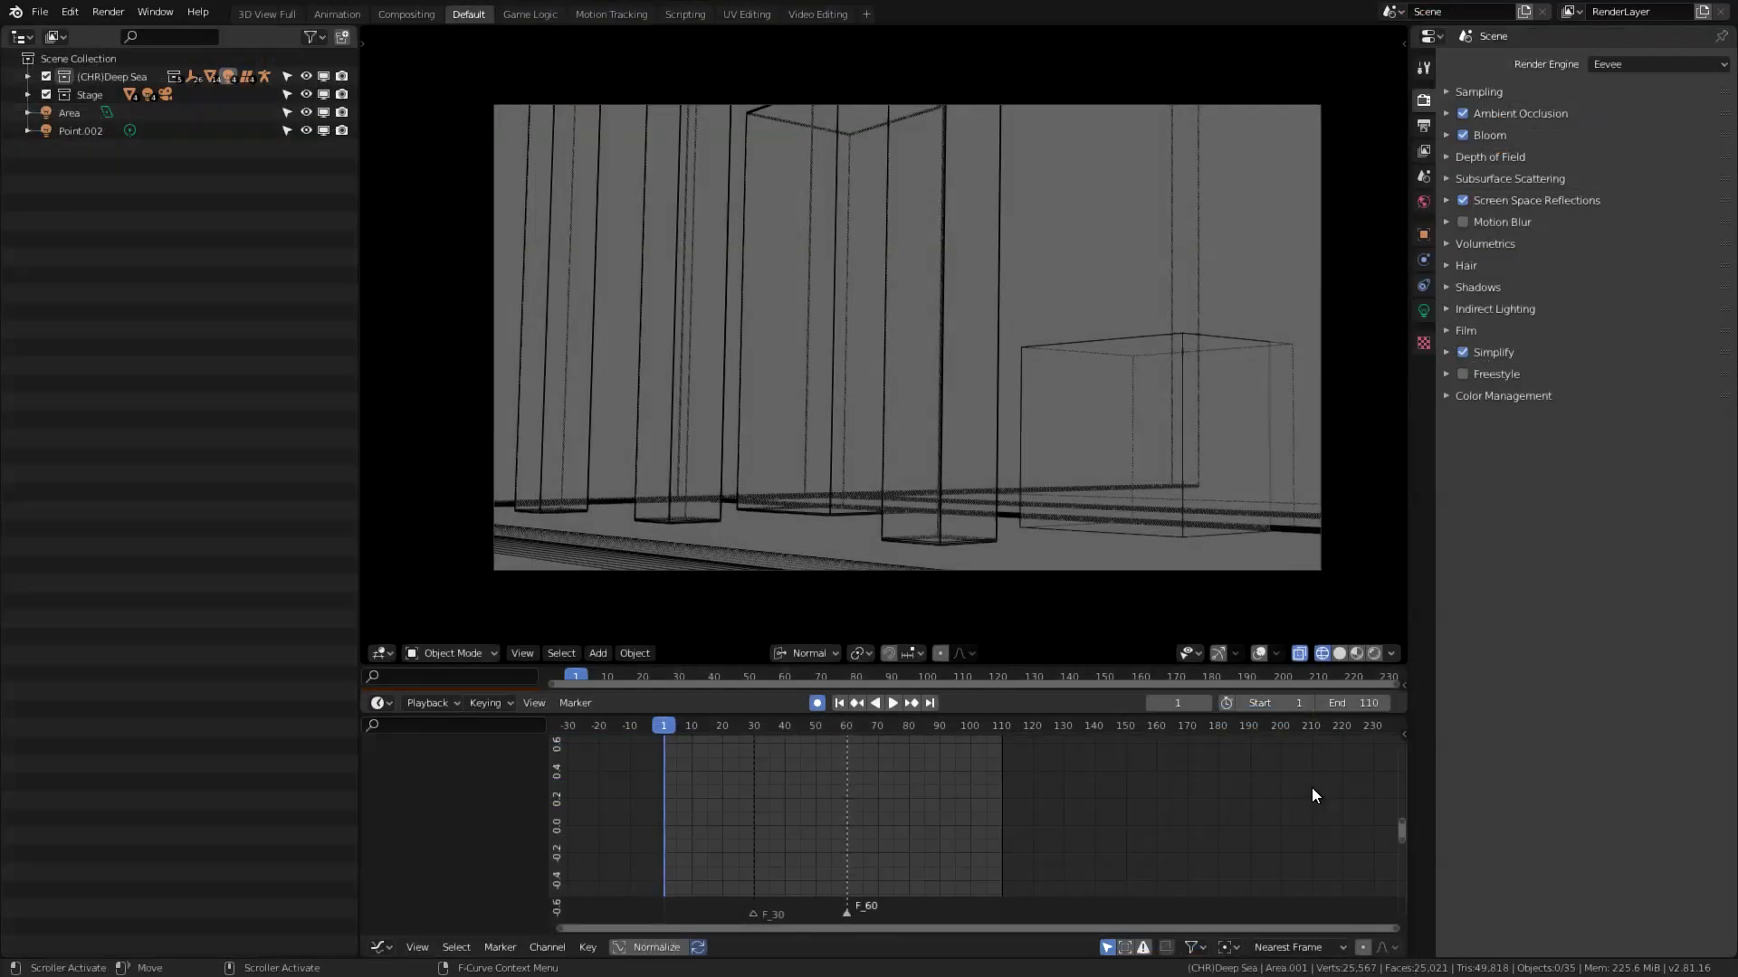
Play the character scene's animation through its camera and step the viewport shading from solid up to rendered.
key("space")
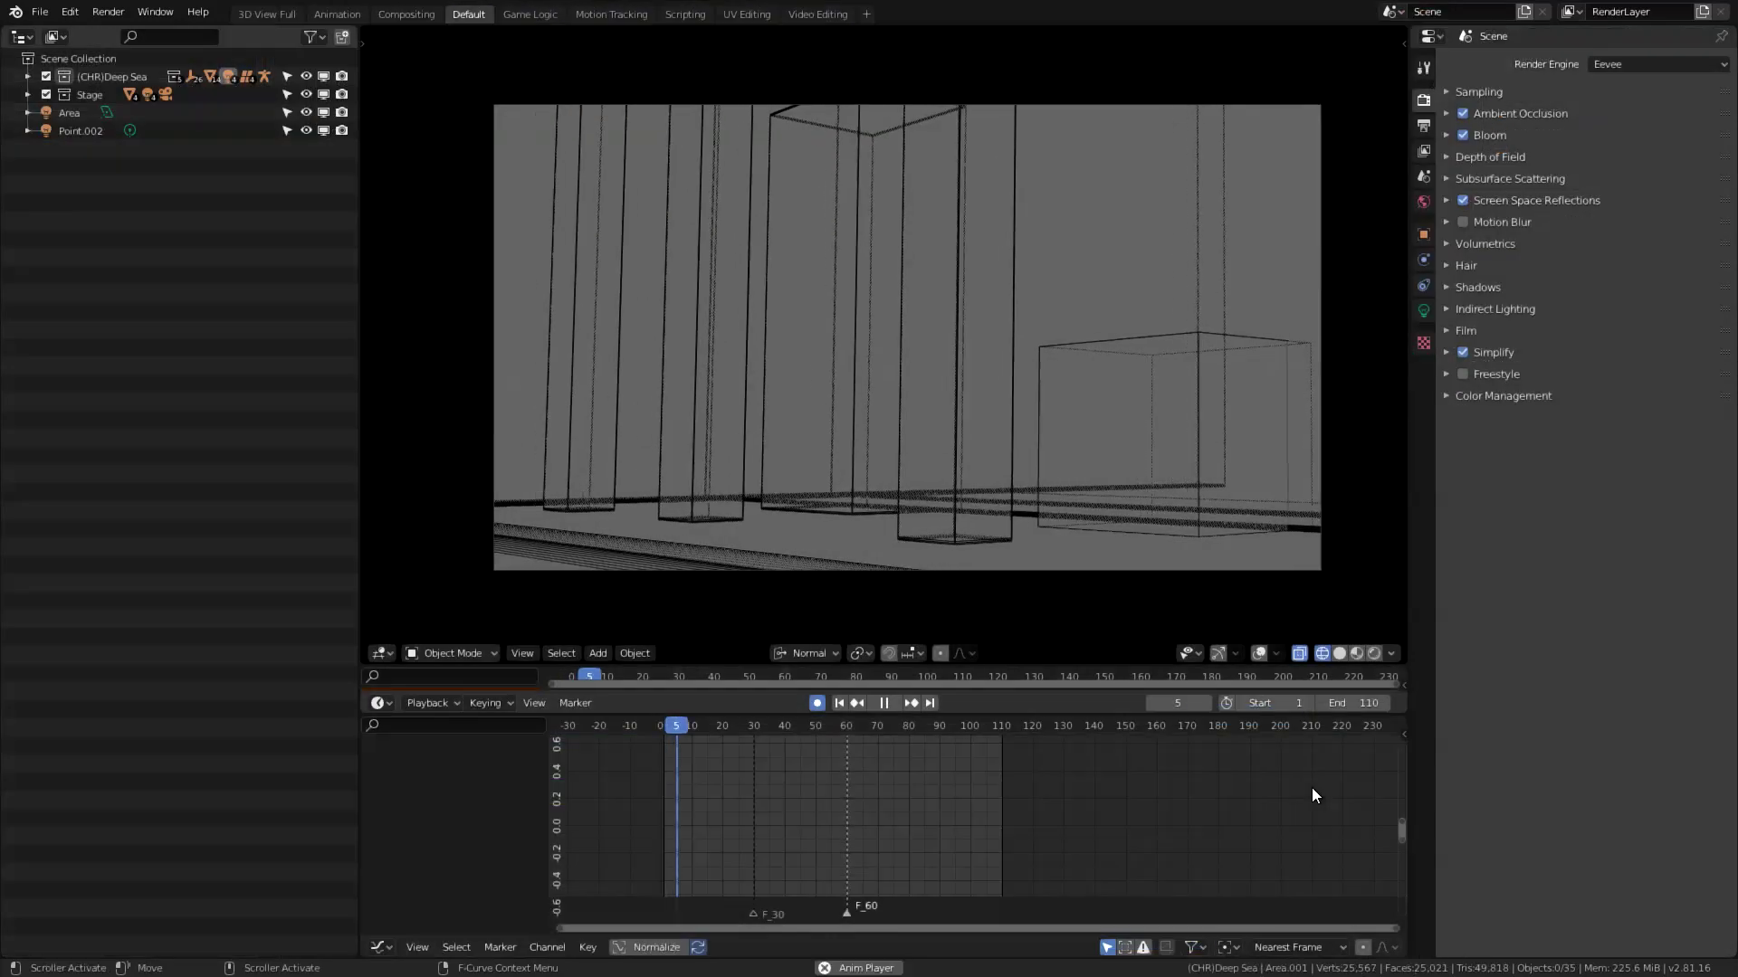
left_click(1340, 653)
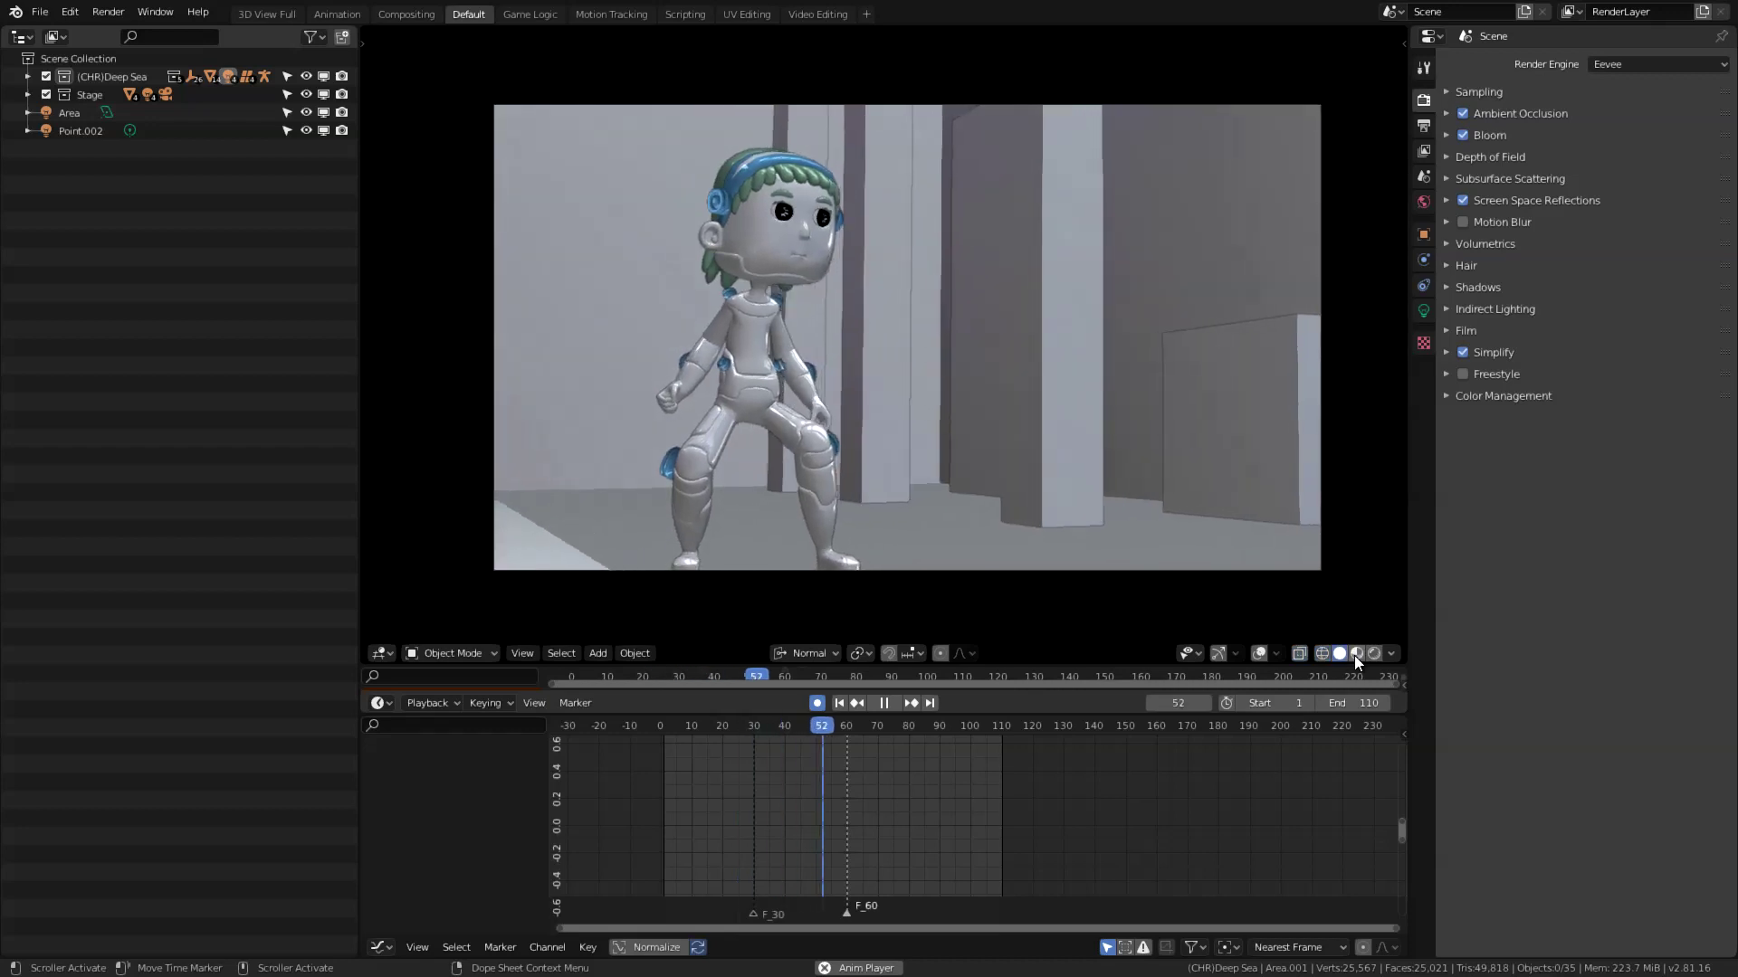
left_click(1355, 653)
left_click(1374, 653)
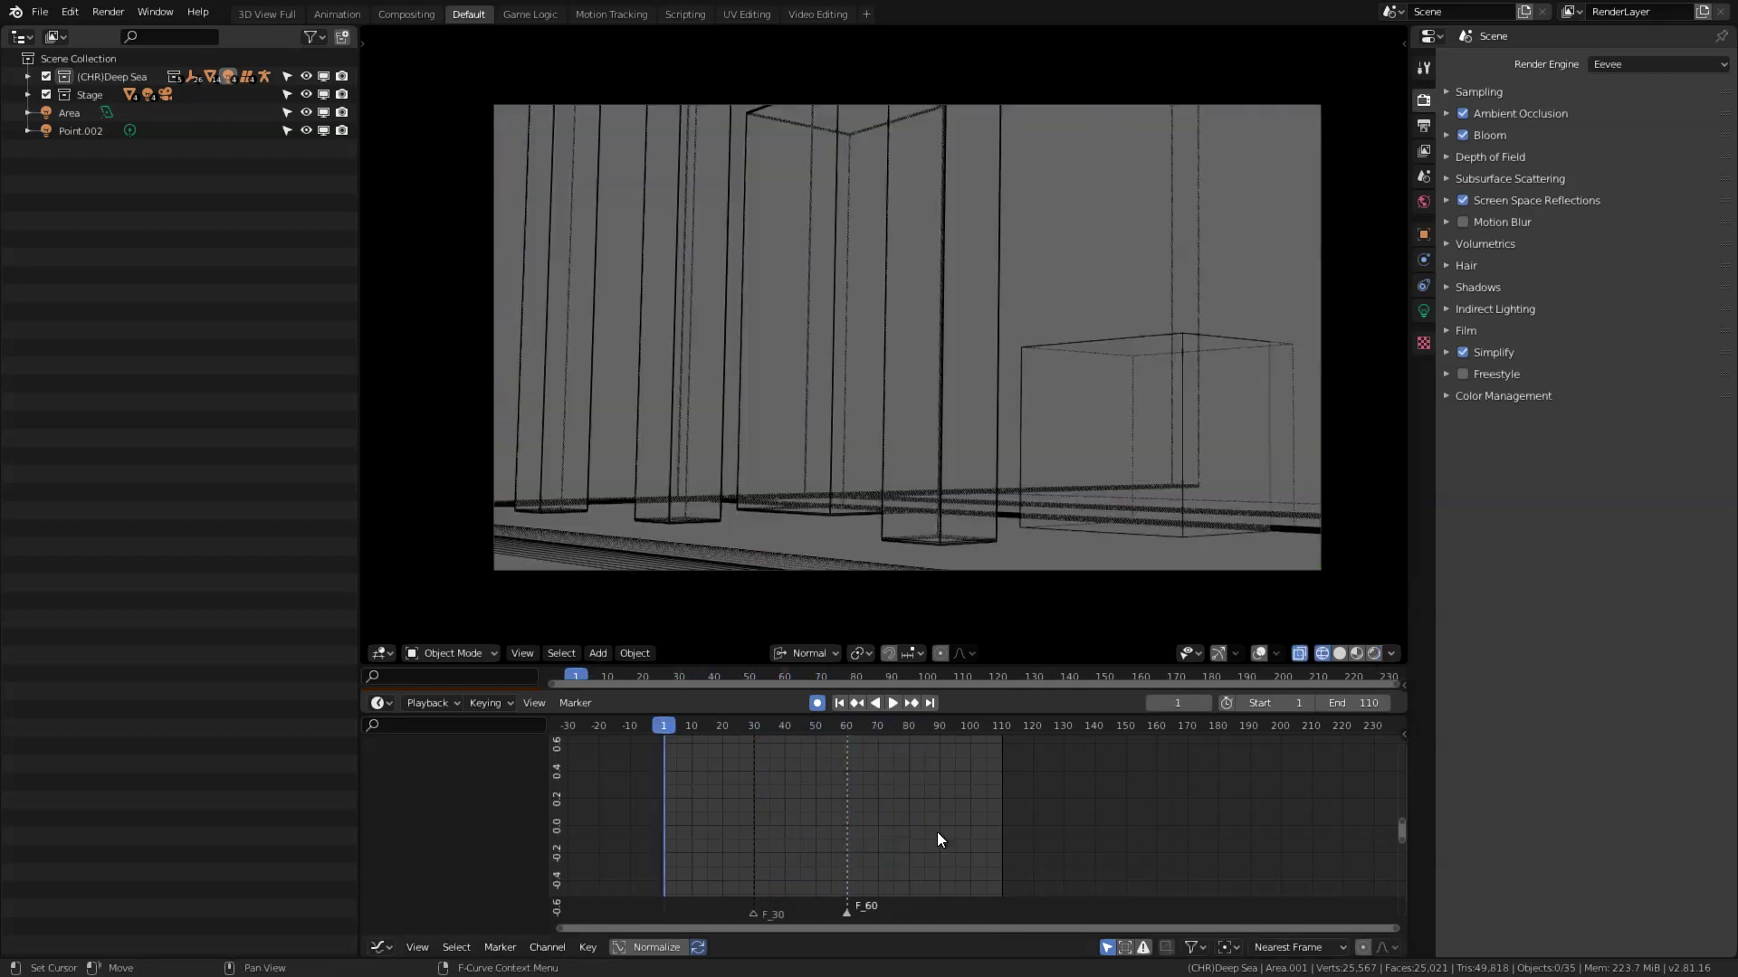
Append the saber's collection from SaberBlend.blend to the character scene.
left_click(40, 11)
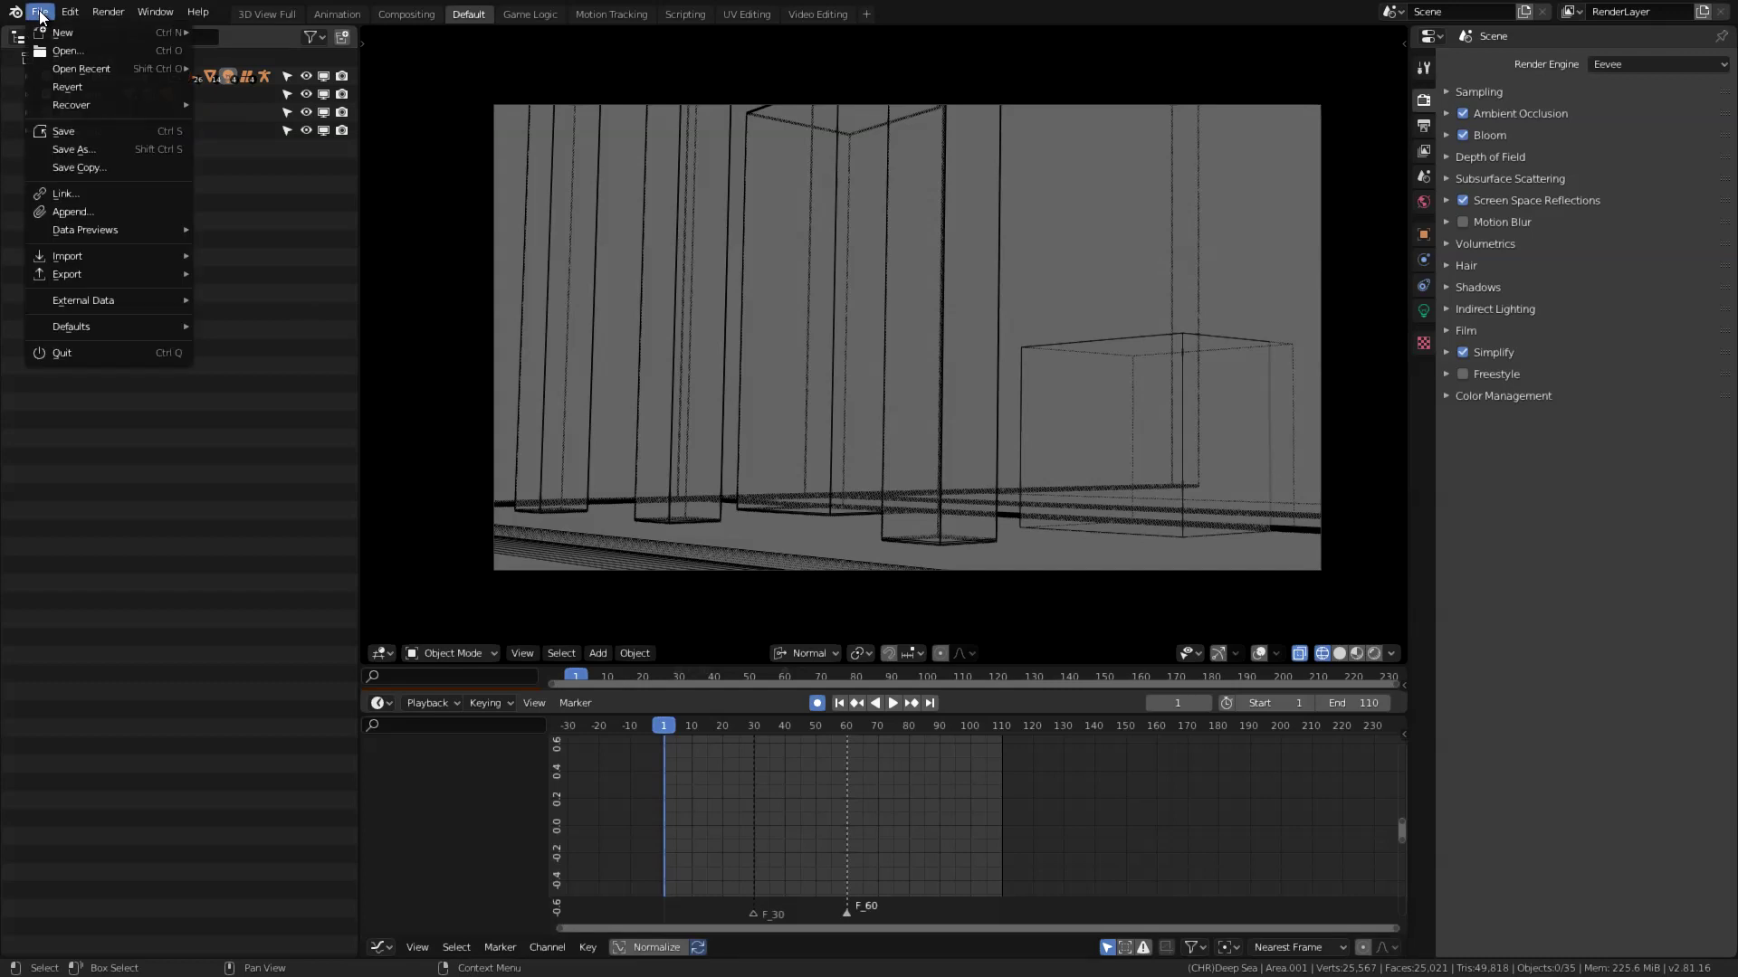
left_click(95, 212)
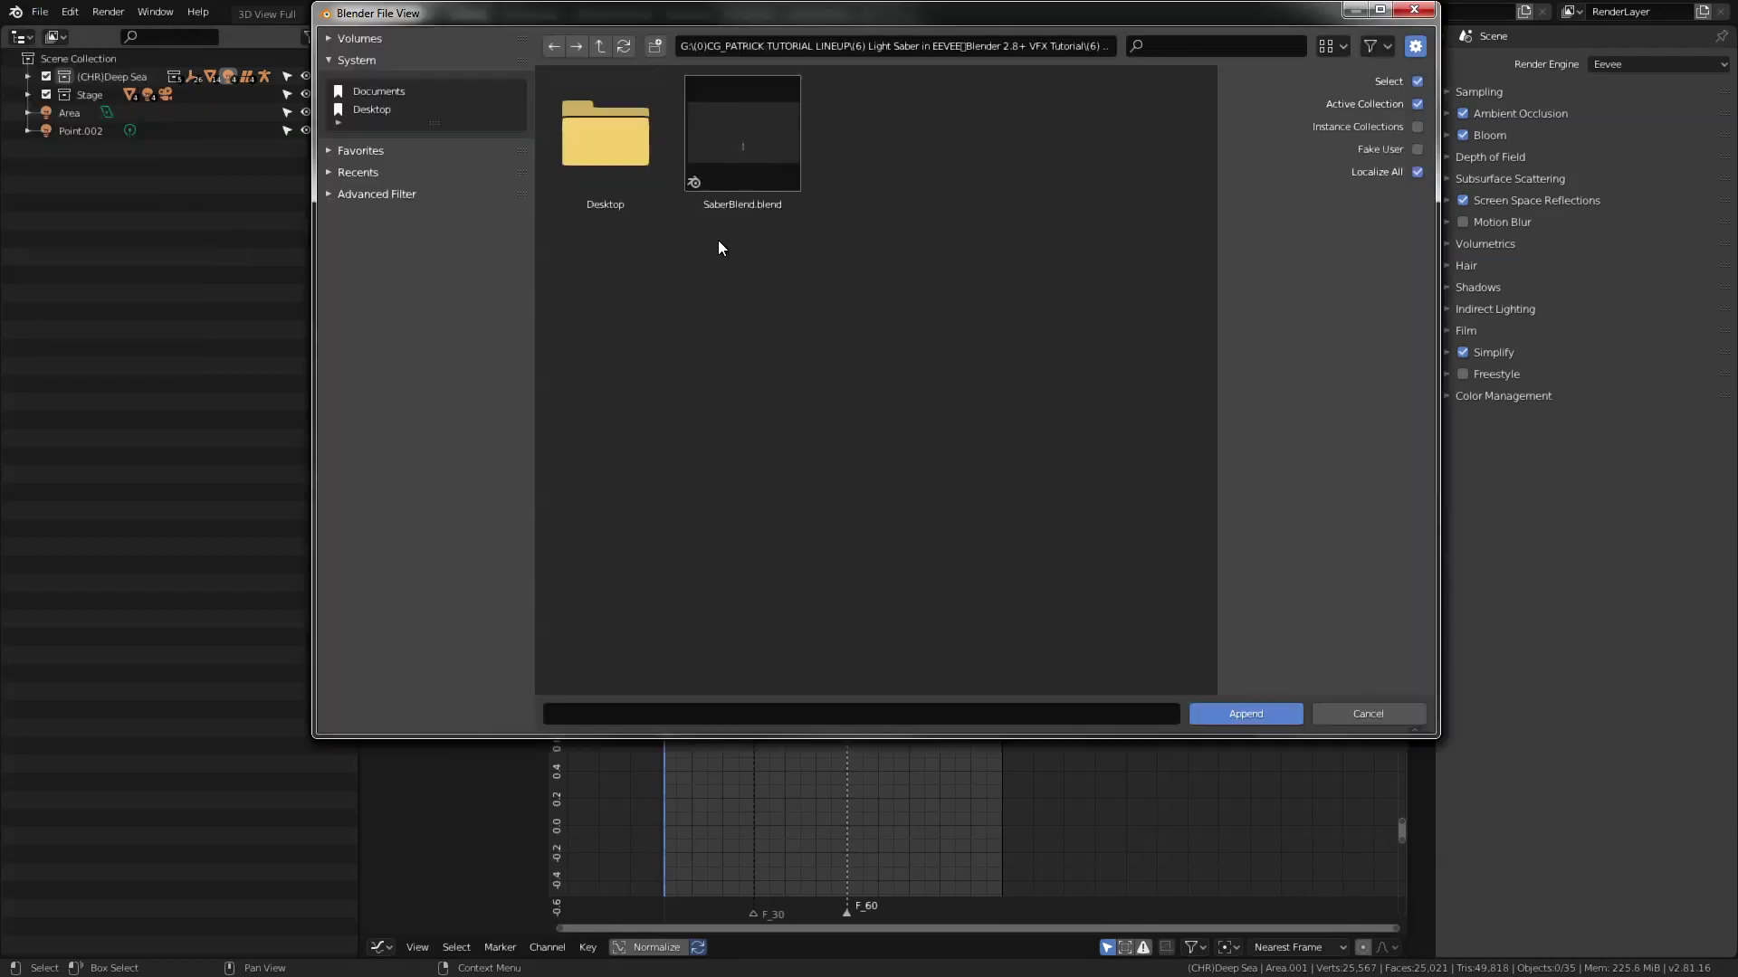
double_click(745, 171)
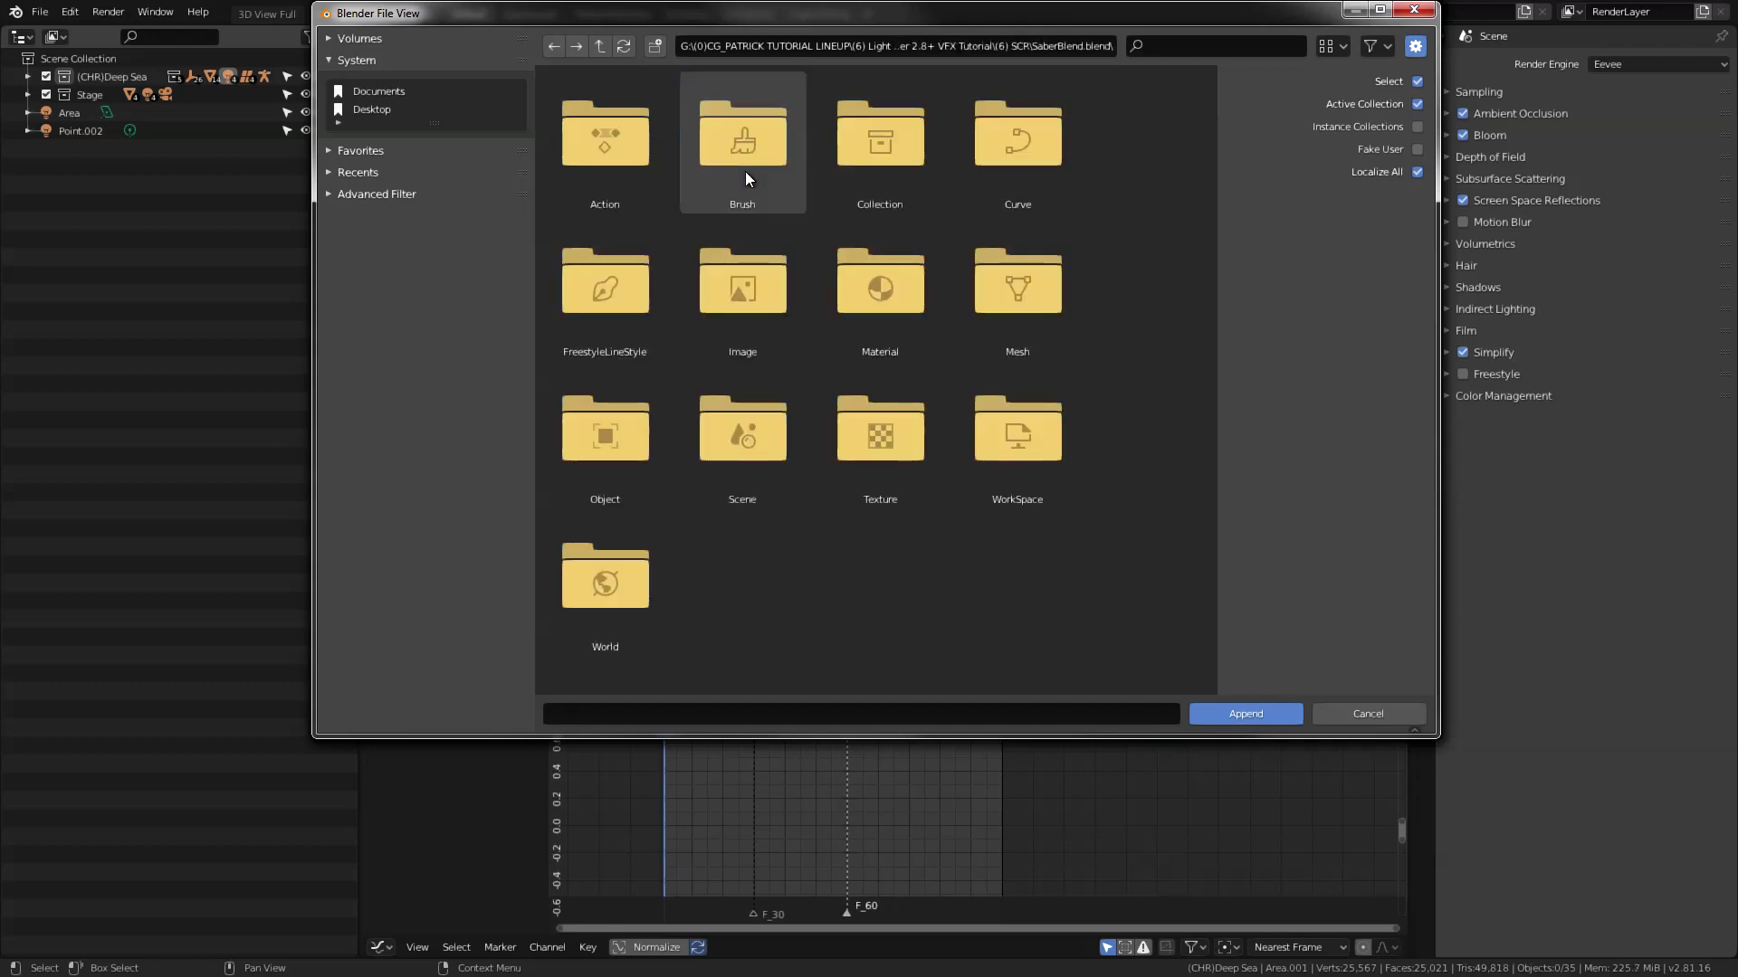
double_click(899, 170)
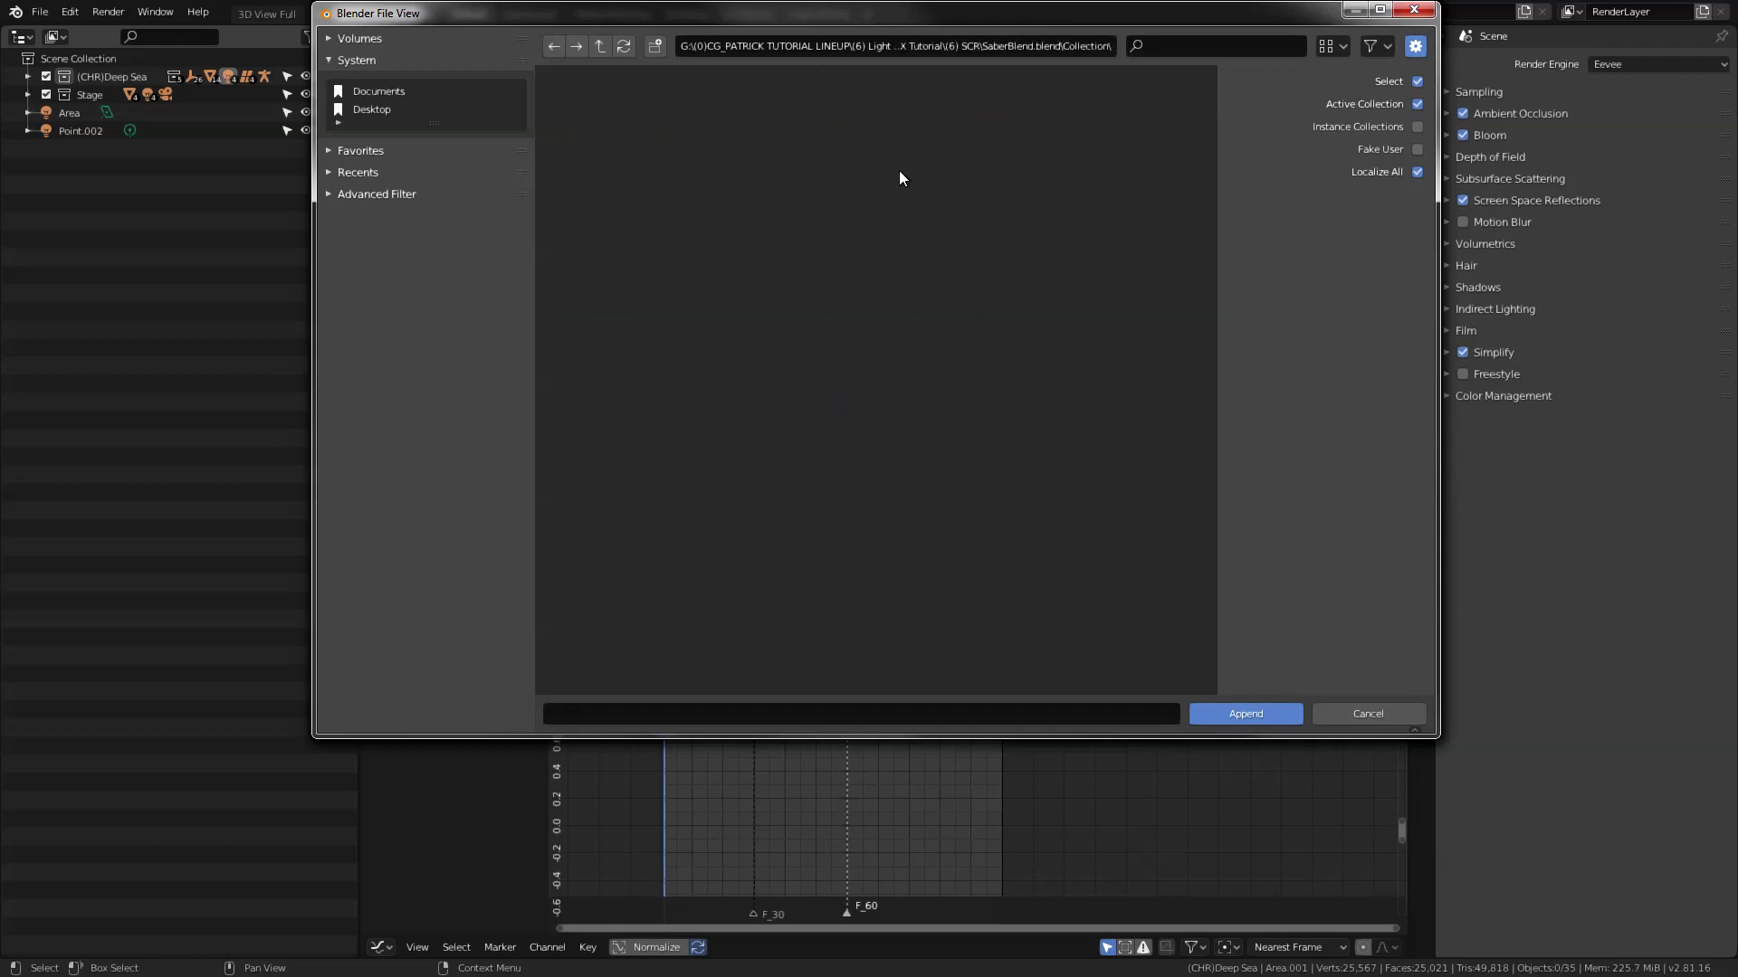
double_click(617, 155)
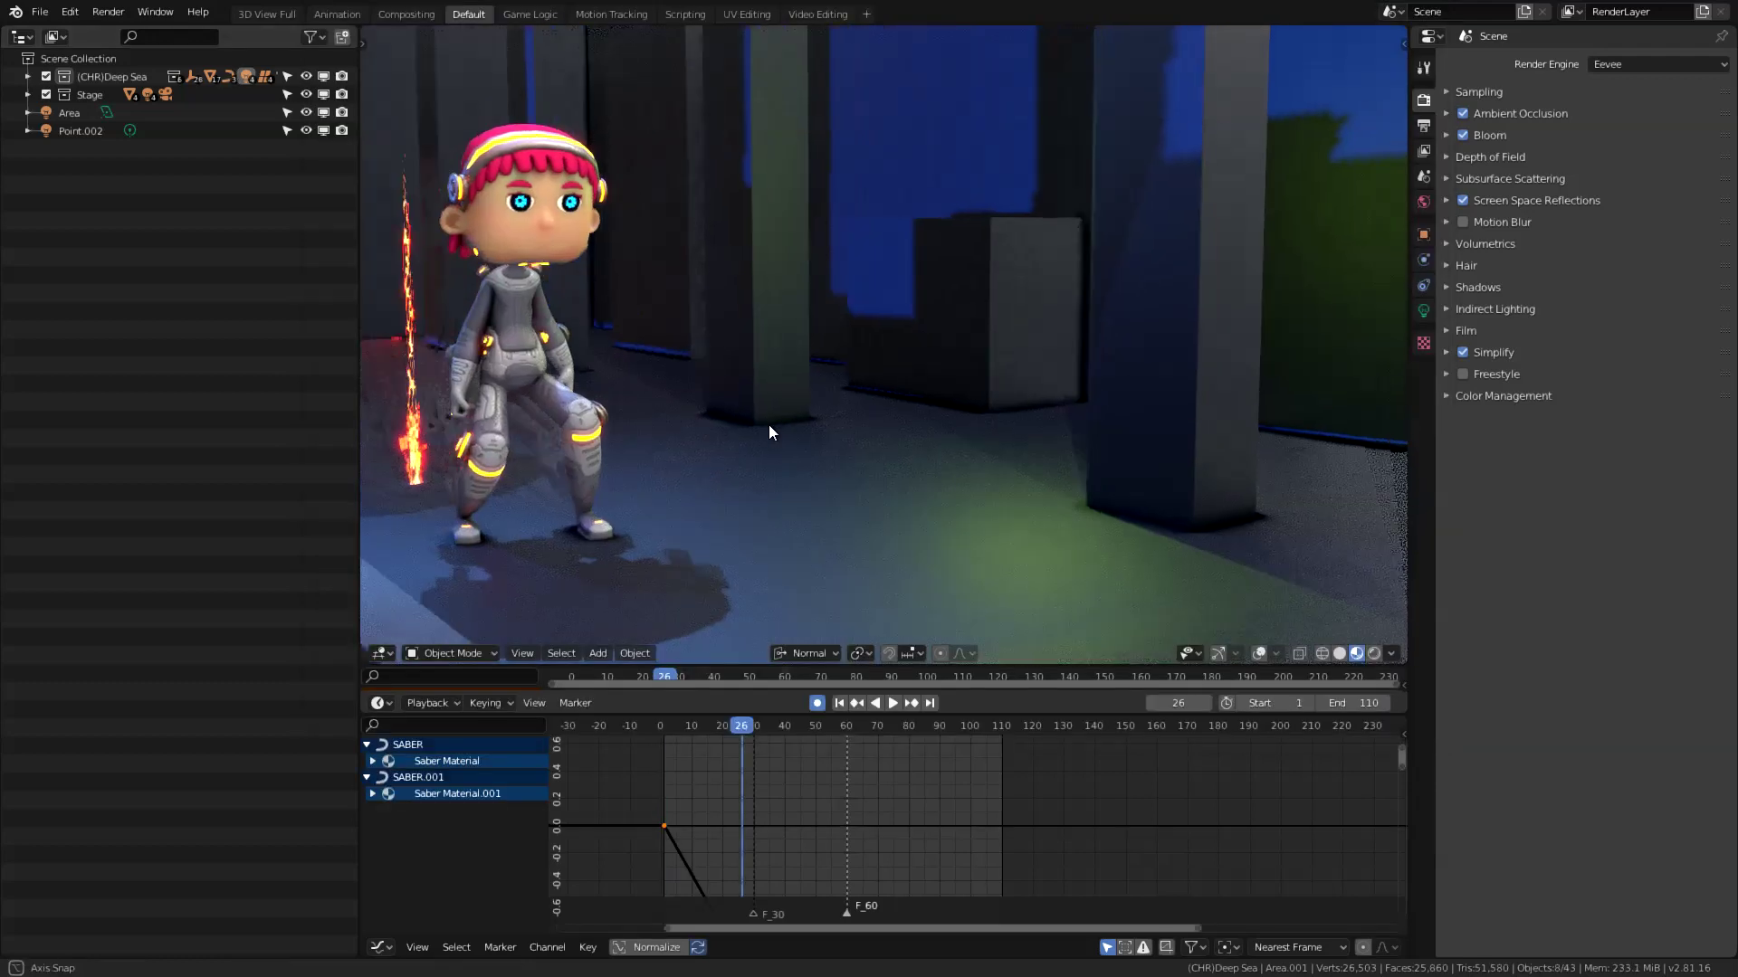
Exclude the Stage collection from the view layer to isolate the character and saber.
mouse_move(779, 480)
middle_mouse_down()
mouse_move(910, 470)
mouse_move(760, 454)
middle_mouse_up()
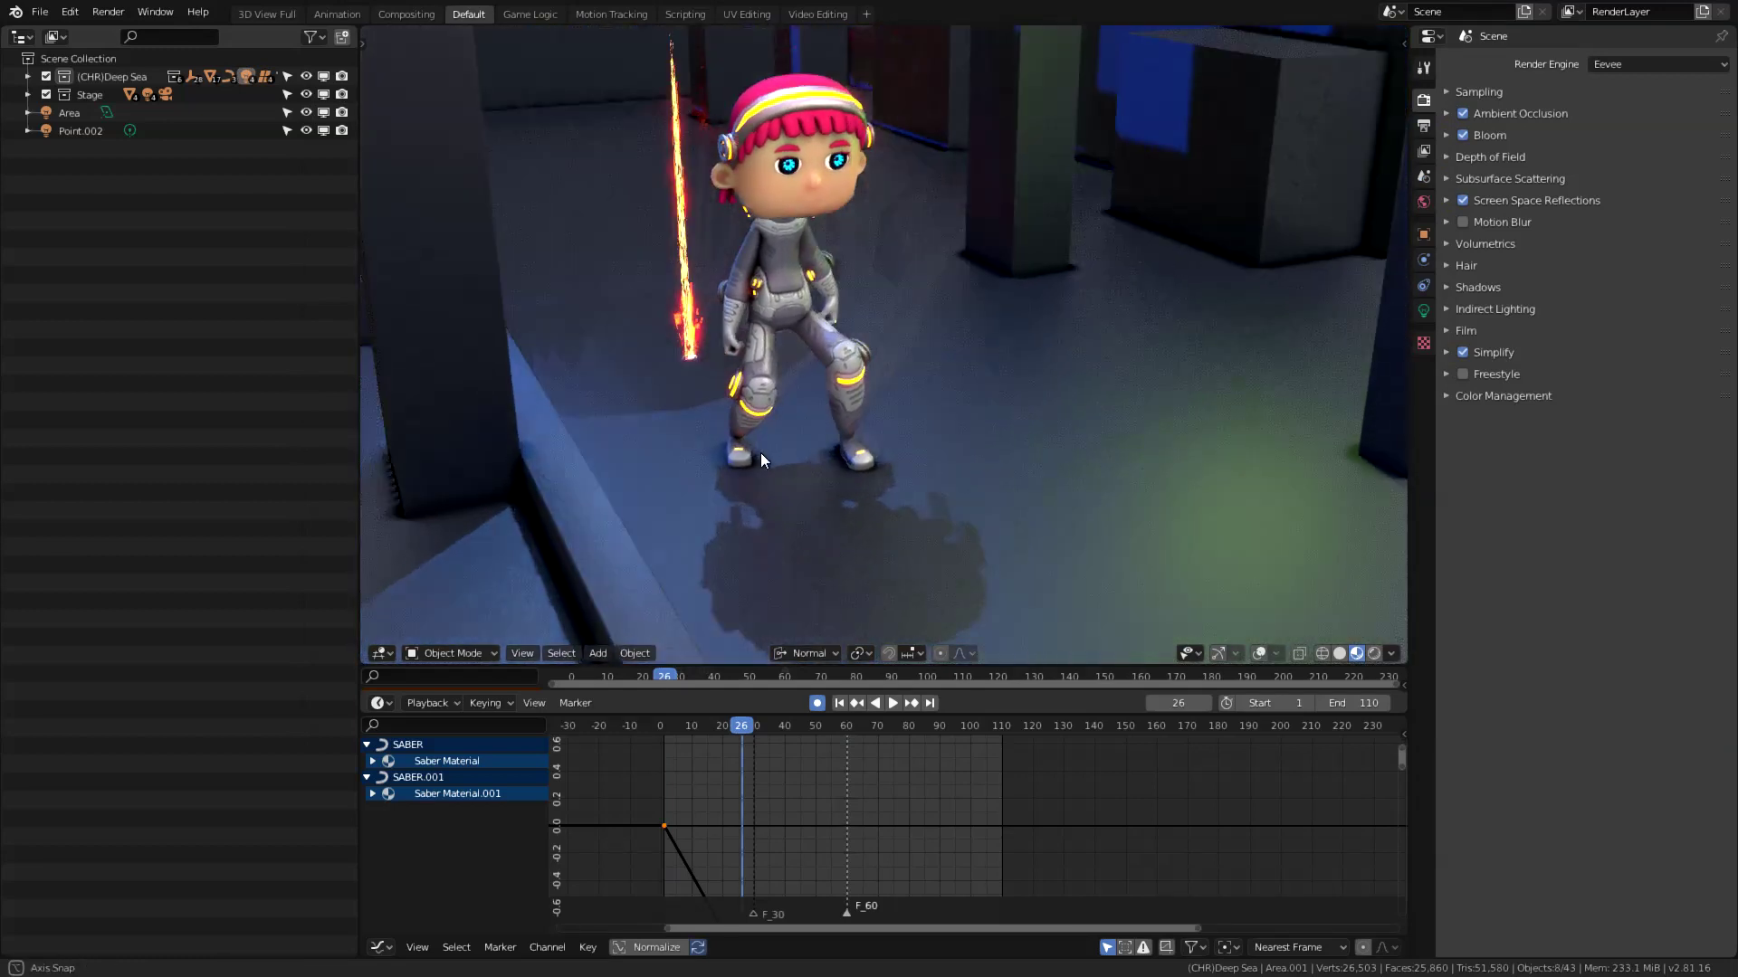
middle_click_drag(691, 379, 827, 442)
left_click(47, 94)
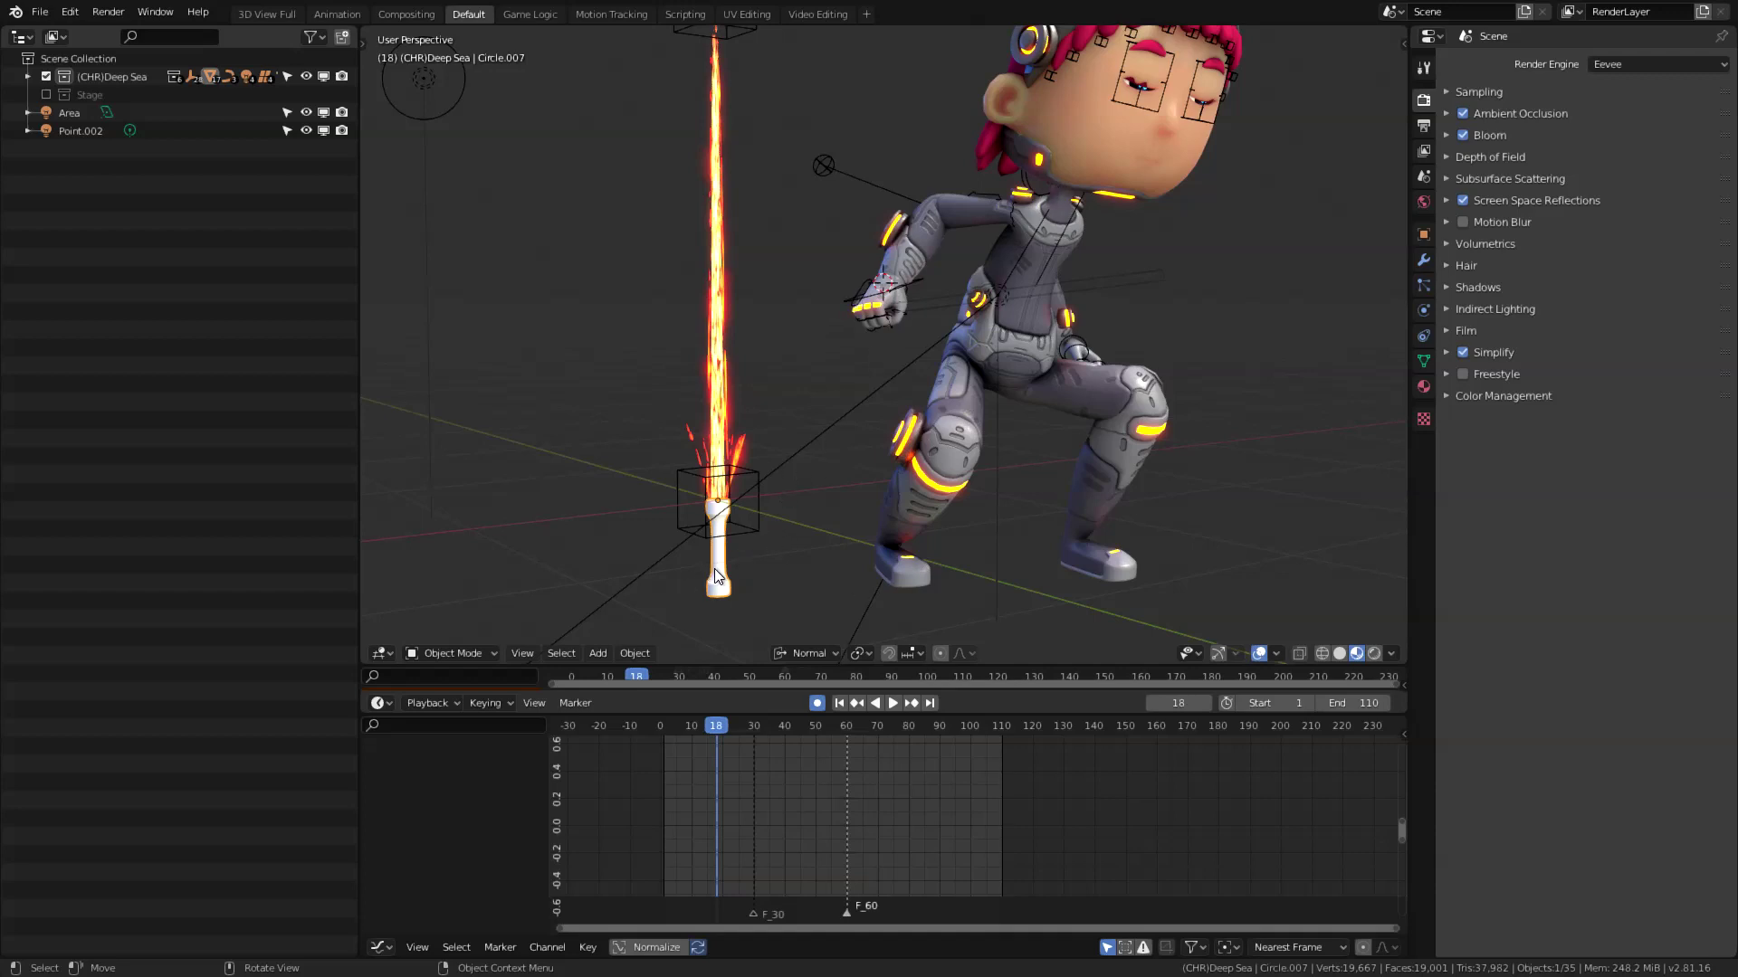
Move and rotate the saber hilt until it sits inside the grip of the character's right hand.
key("g")
left_click(922, 362)
middle_click_drag(922, 362, 982, 411)
key("r")
left_click(1068, 389)
key("g")
left_click(994, 445)
key("g")
left_click(866, 365)
key("g")
left_click(983, 416)
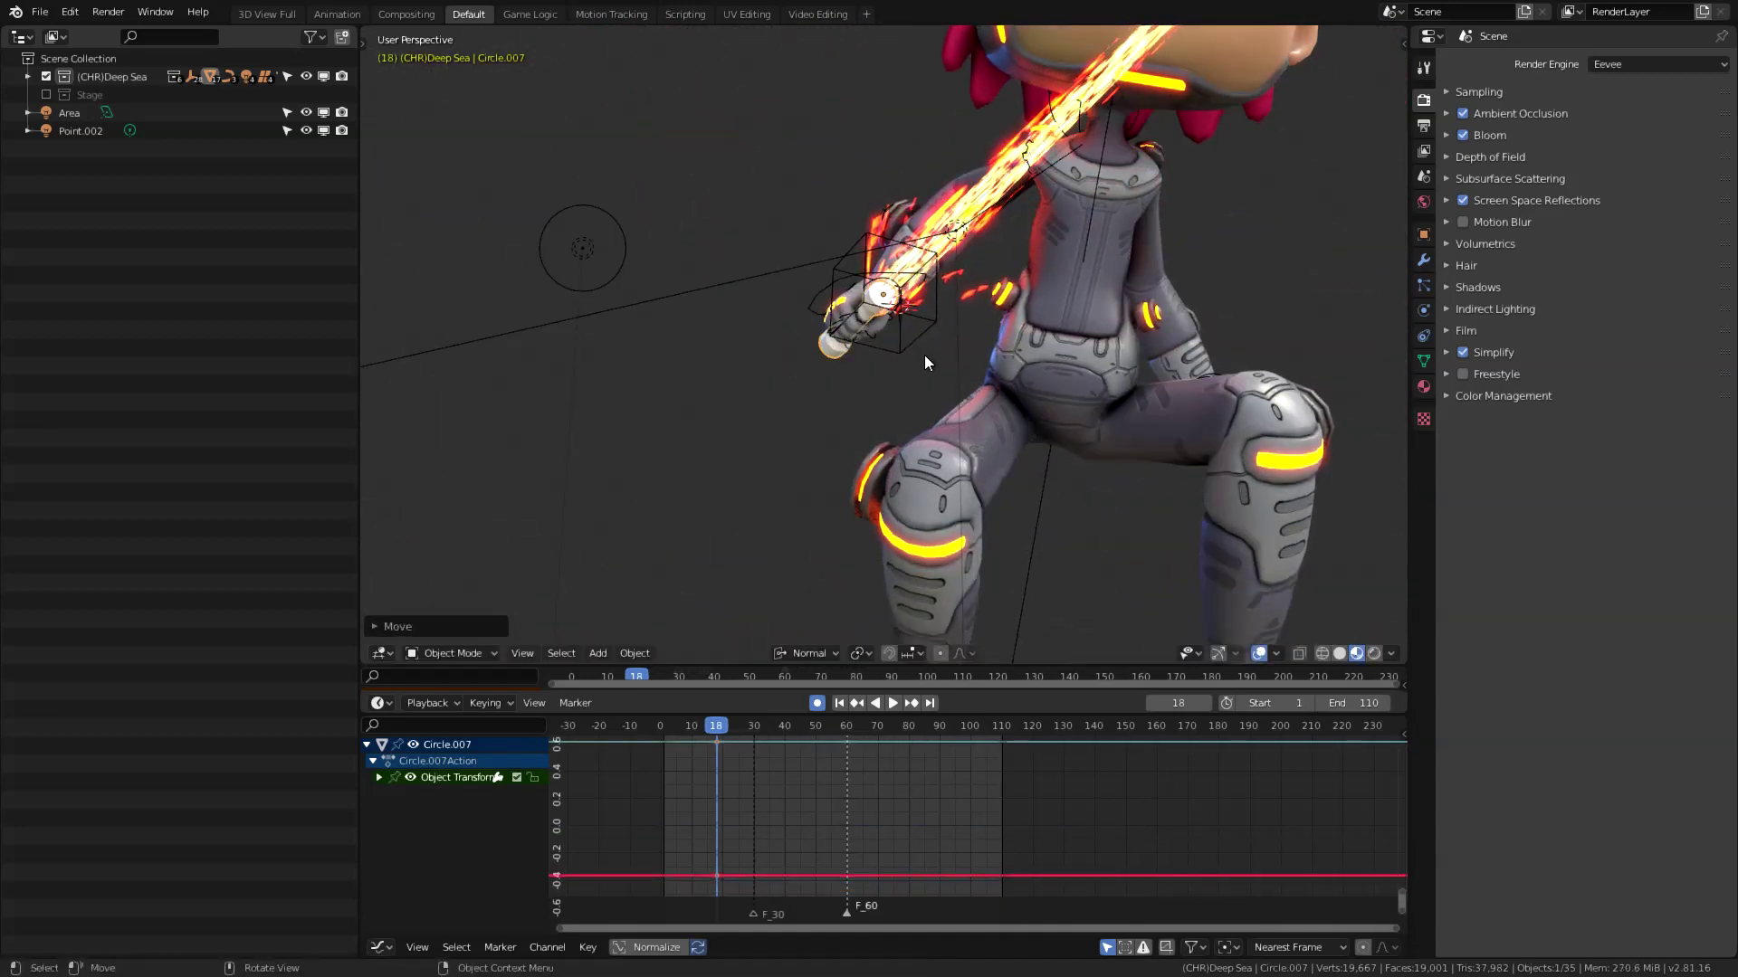
Parent the saber hilt to the rig's hand_ik.R bone using the Bone option.
middle_click_drag(925, 355, 855, 432)
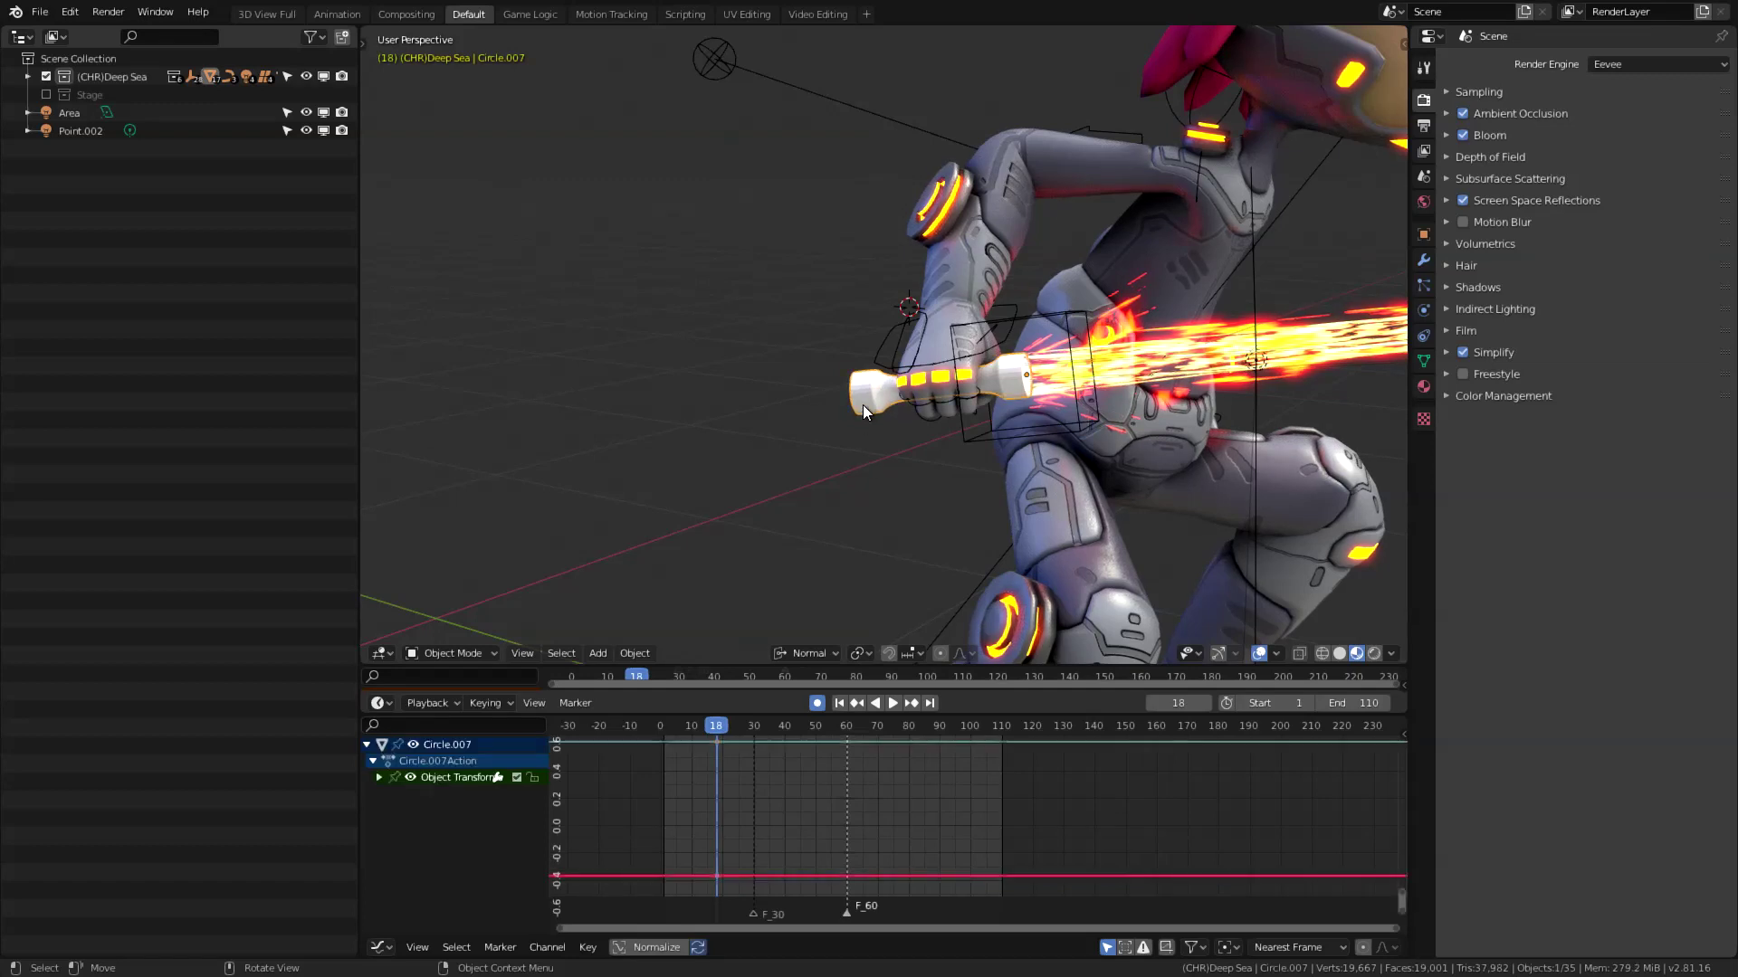
key("shift")
left_click(882, 349, "shift")
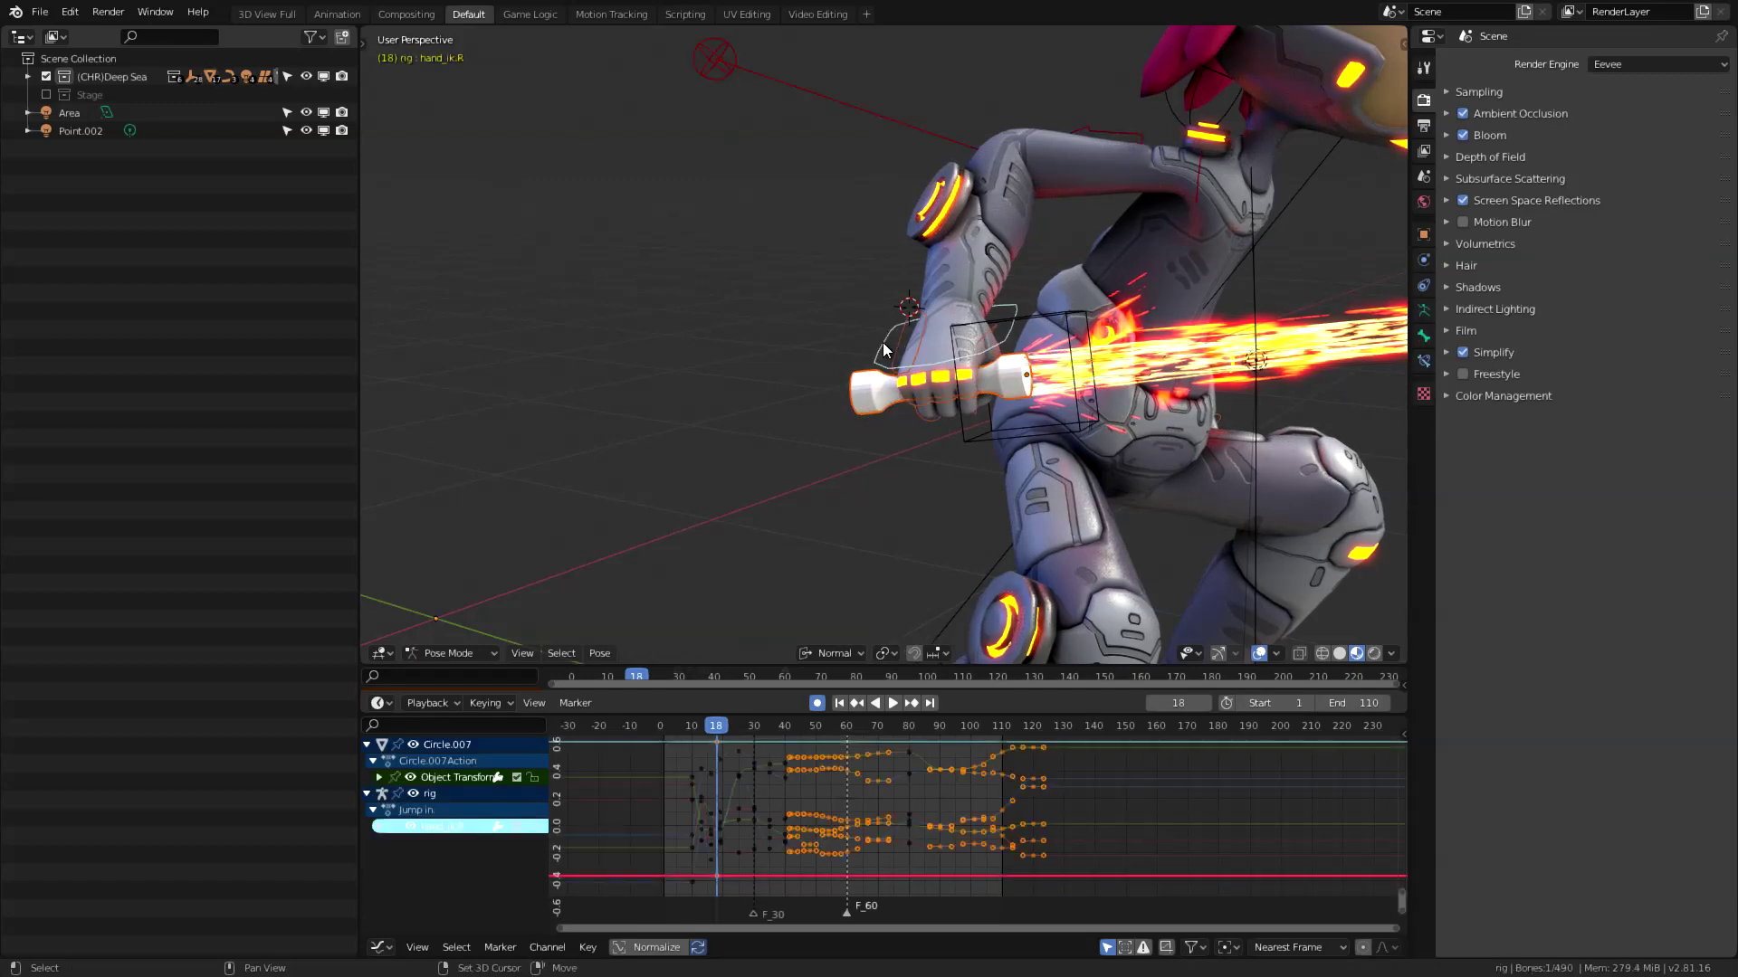
key("ctrl+p")
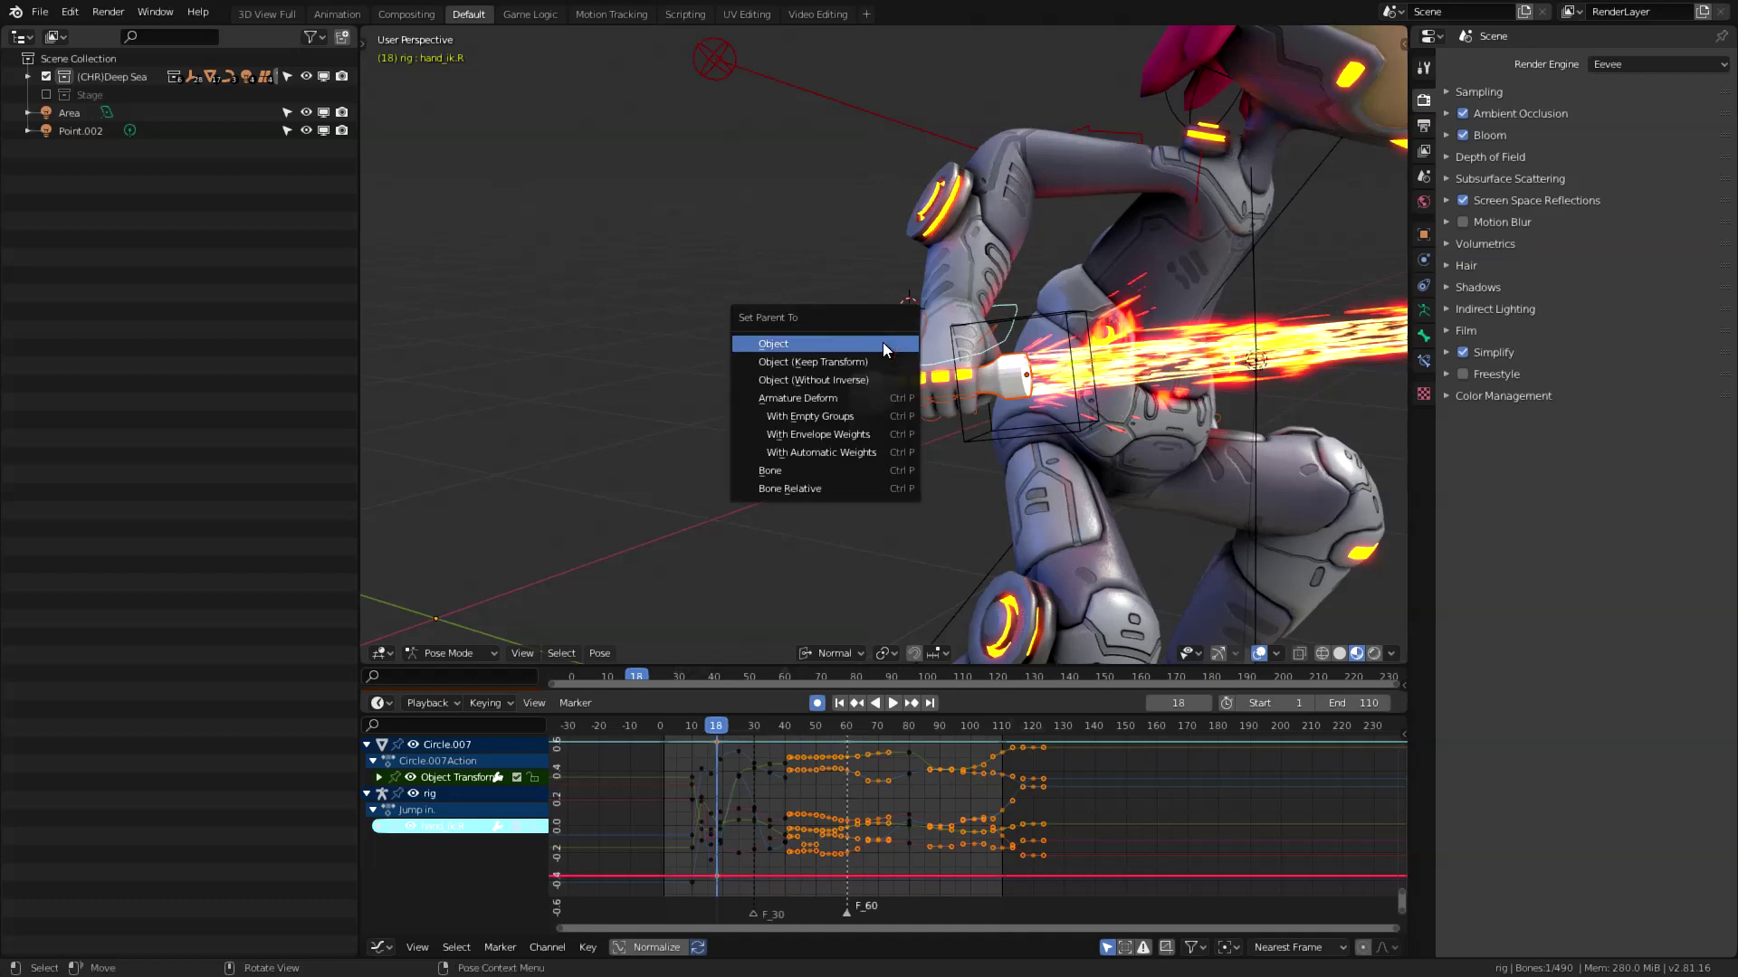
left_click(875, 471)
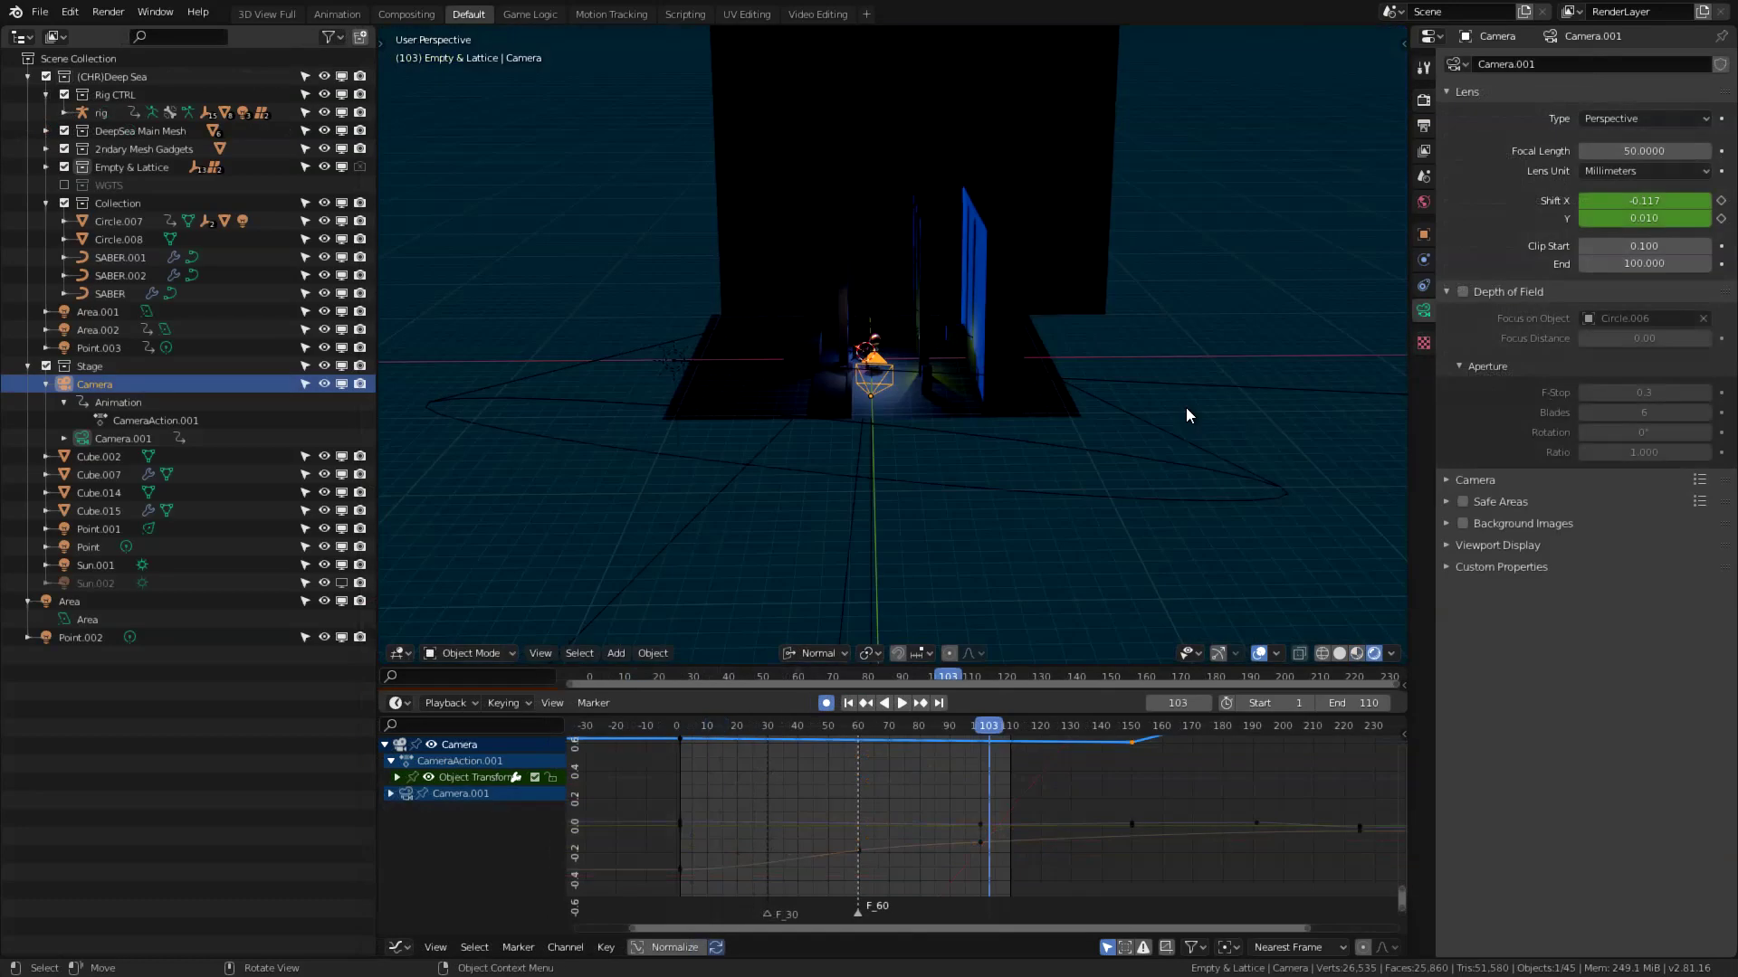
Look through the scene camera, play the character's saber animation and hide the viewport overlays.
key("KP_0")
key("space")
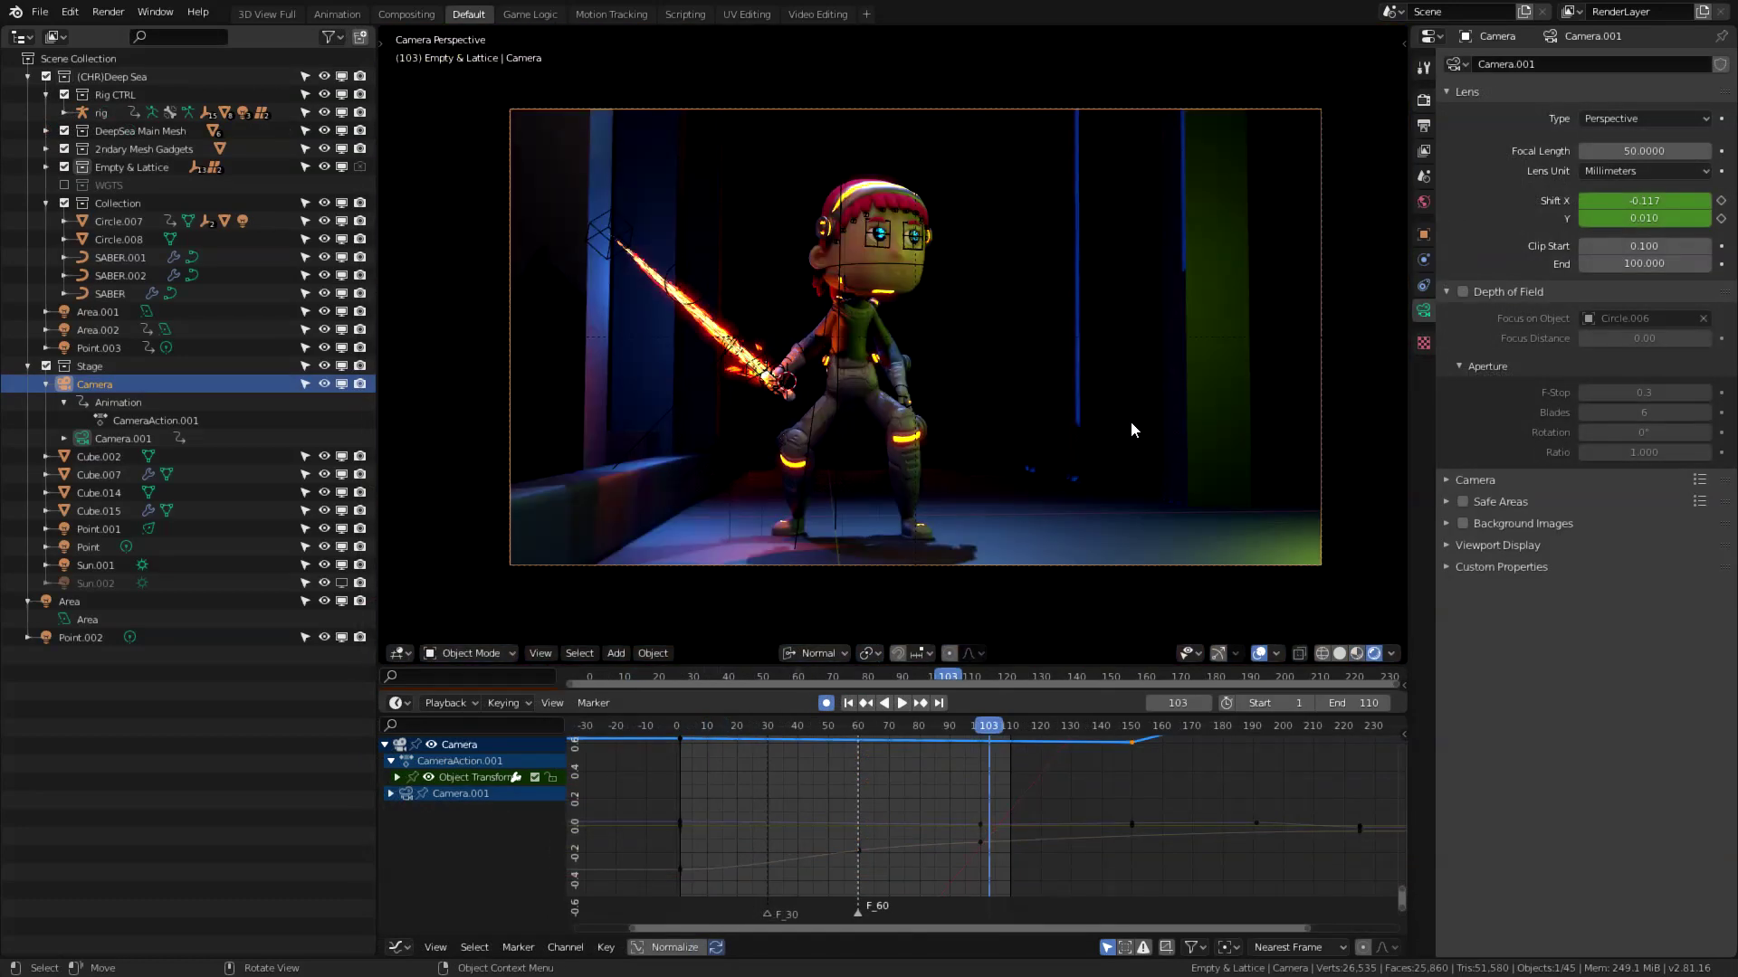
left_click(1257, 652)
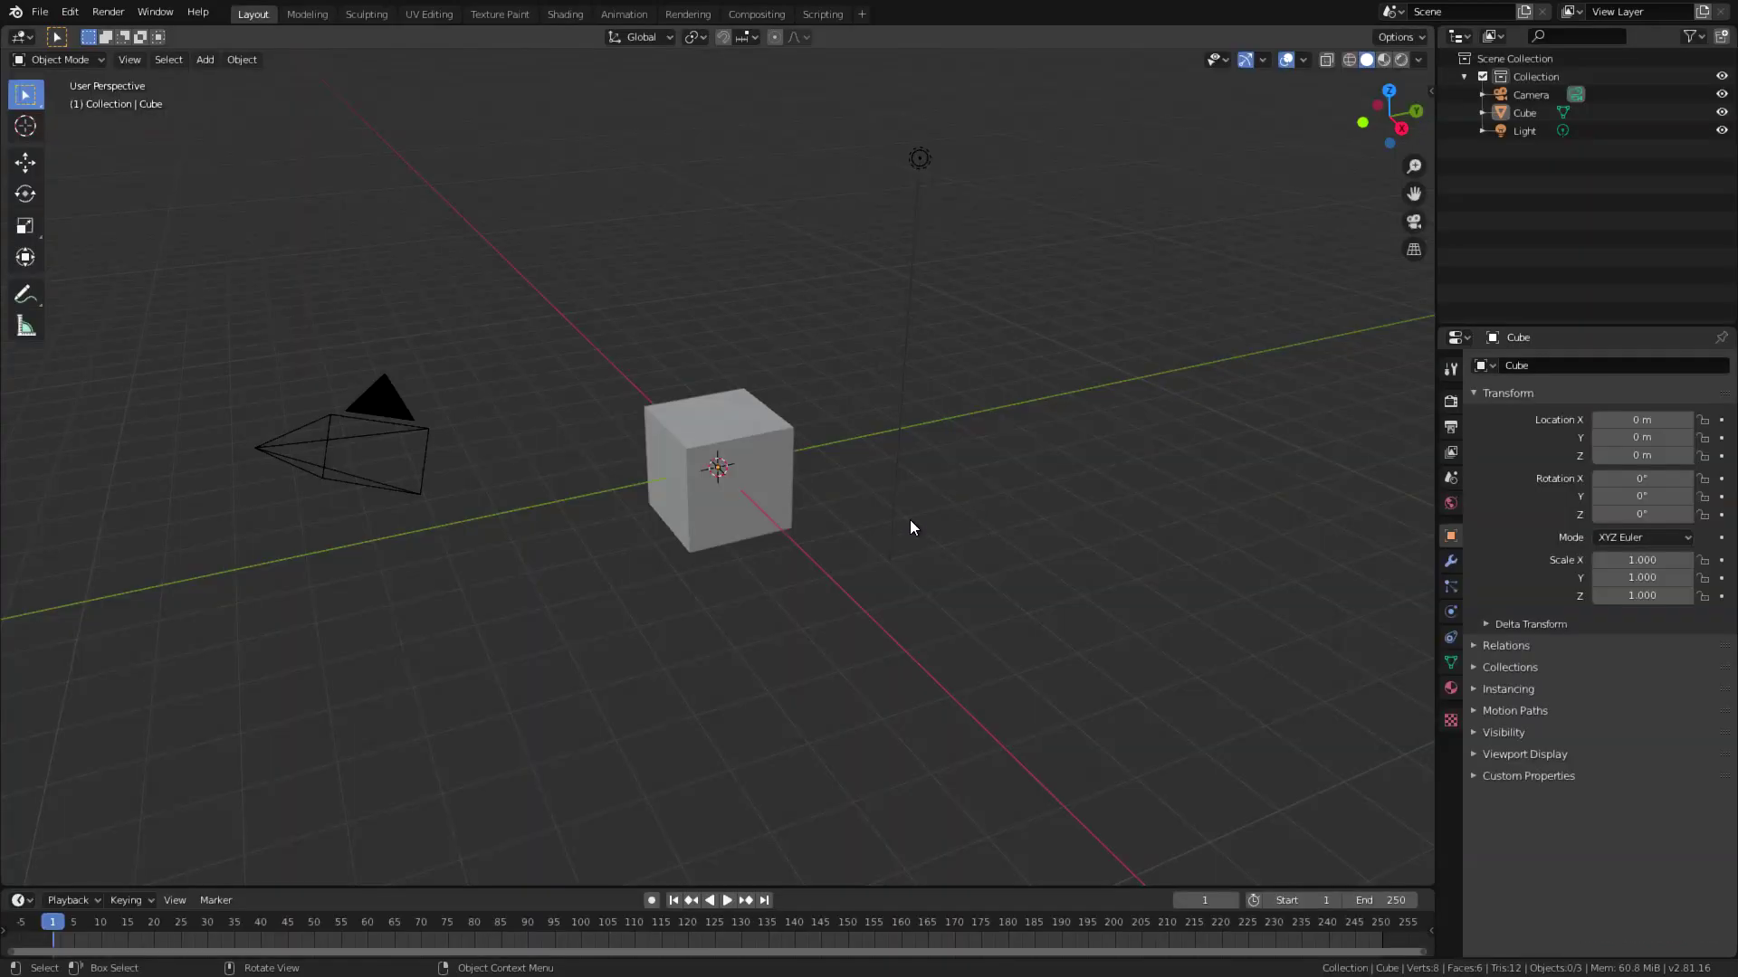
Delete the default camera, cube and light from the new scene.
key("a")
key("x")
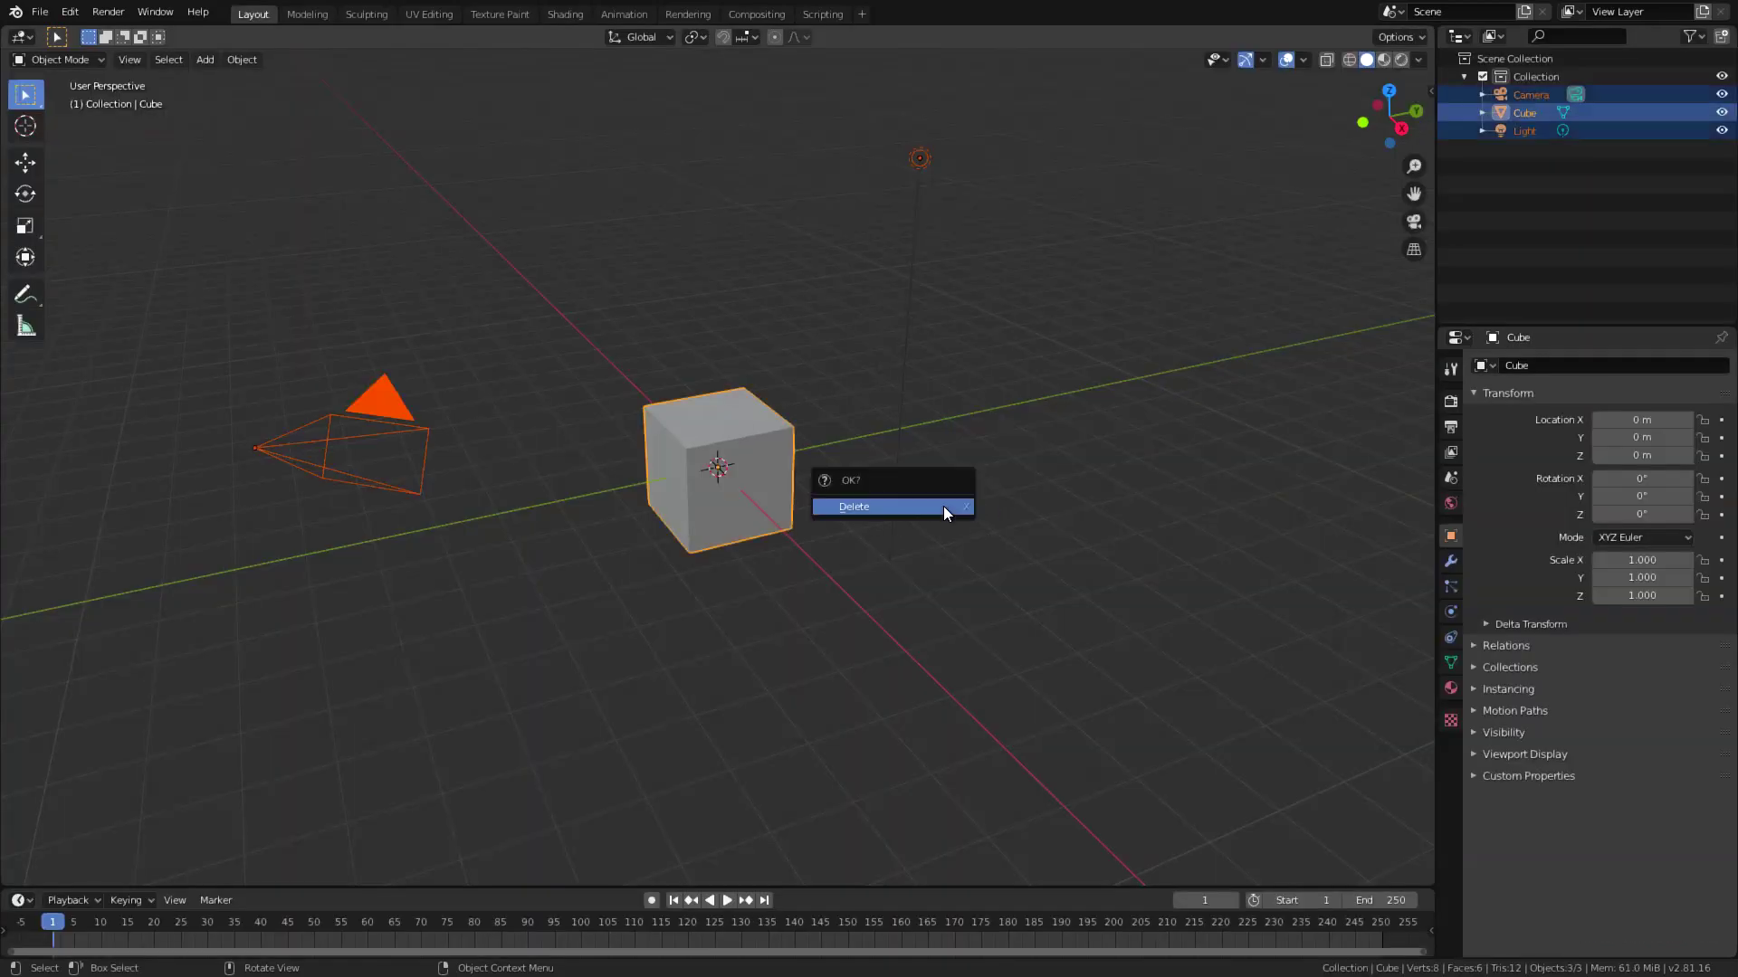
left_click(943, 507)
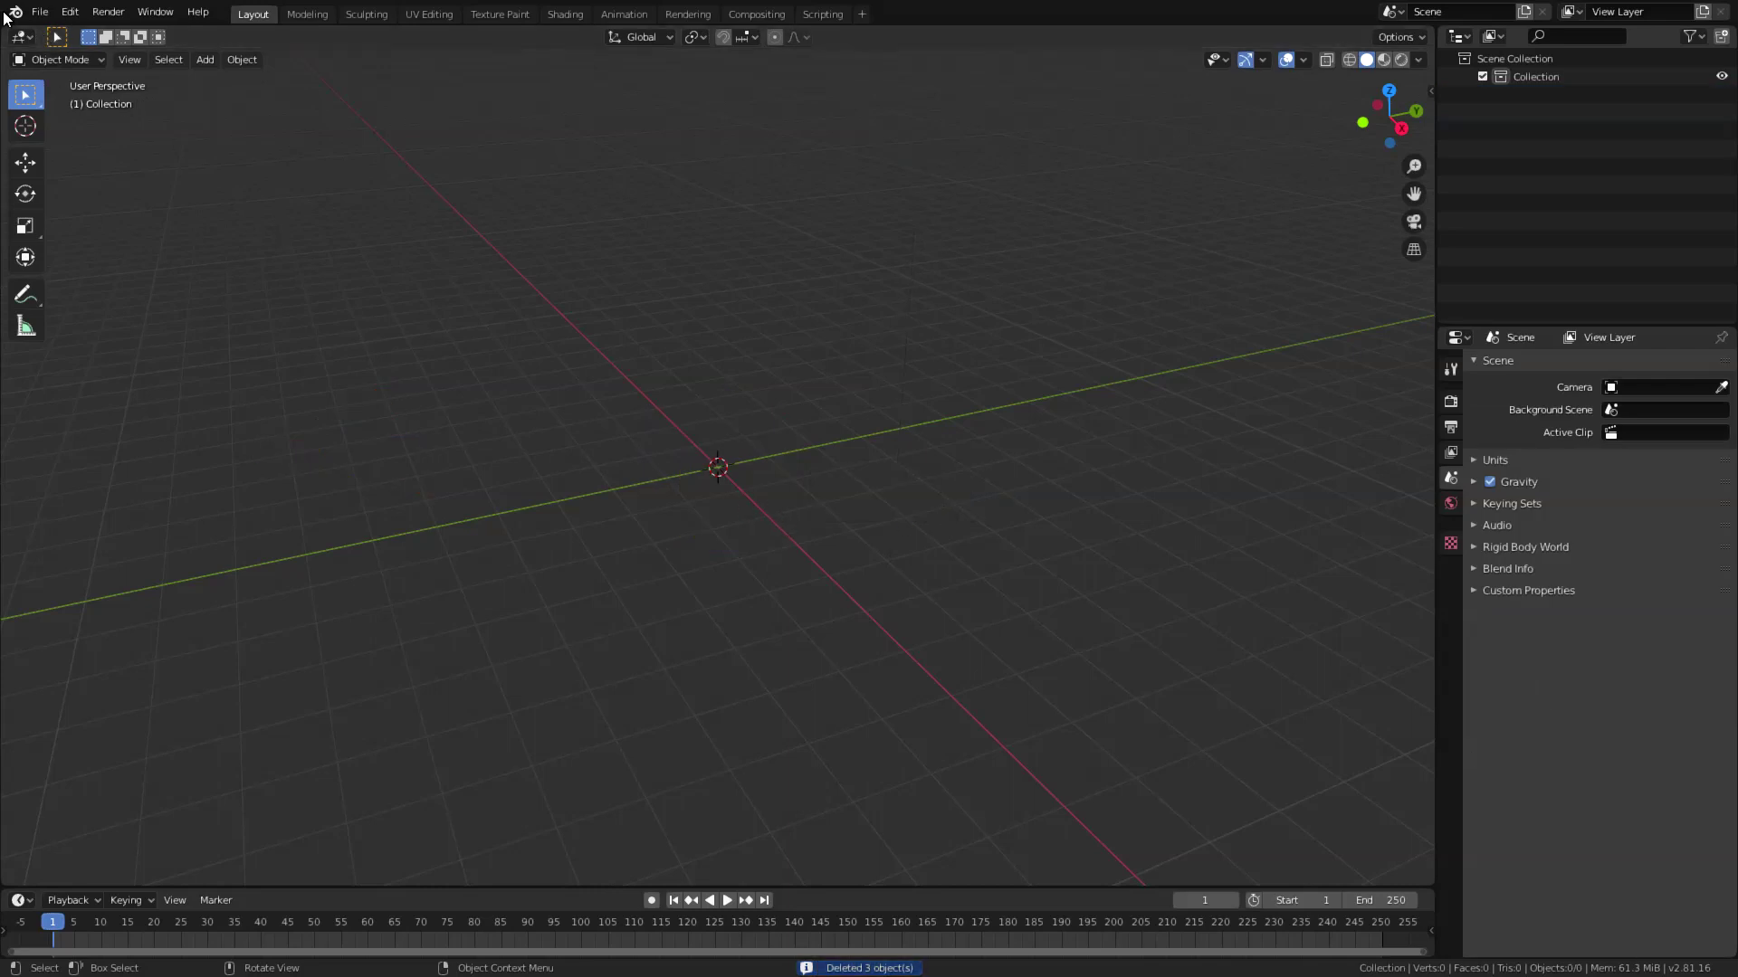
Import the Plate Lightsaber.mov footage into the scene as an image plane.
left_click(41, 12)
mouse_move(80, 256)
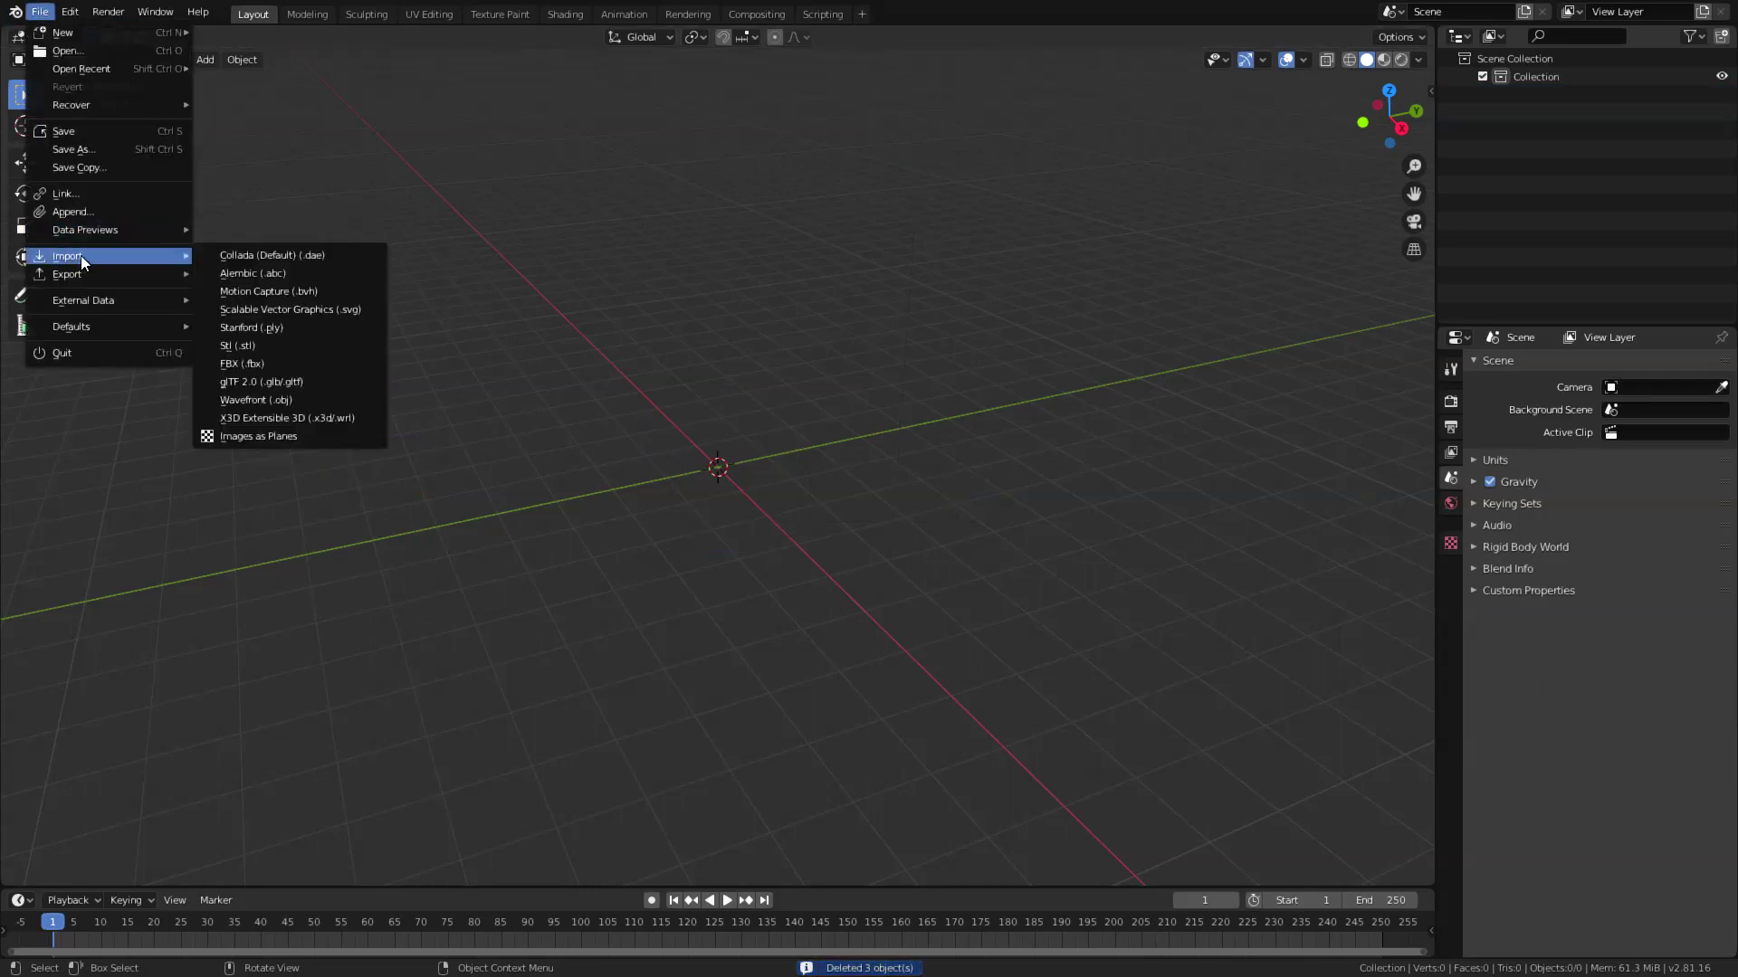
left_click(257, 438)
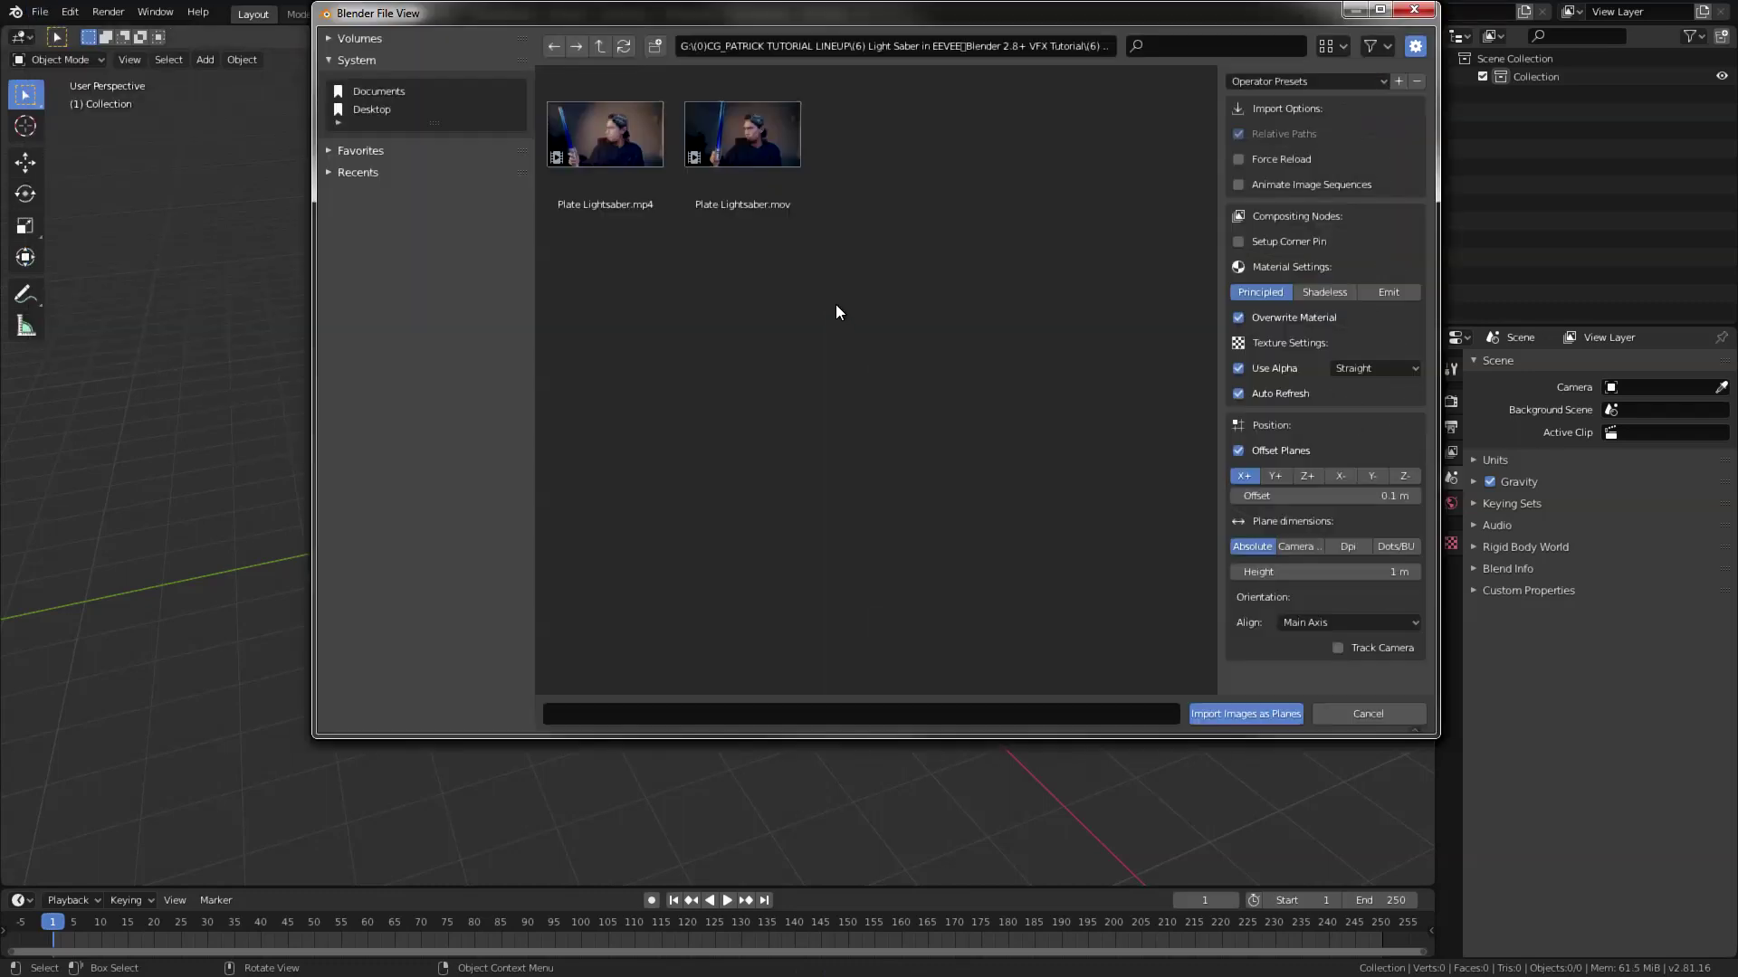
left_click(787, 195)
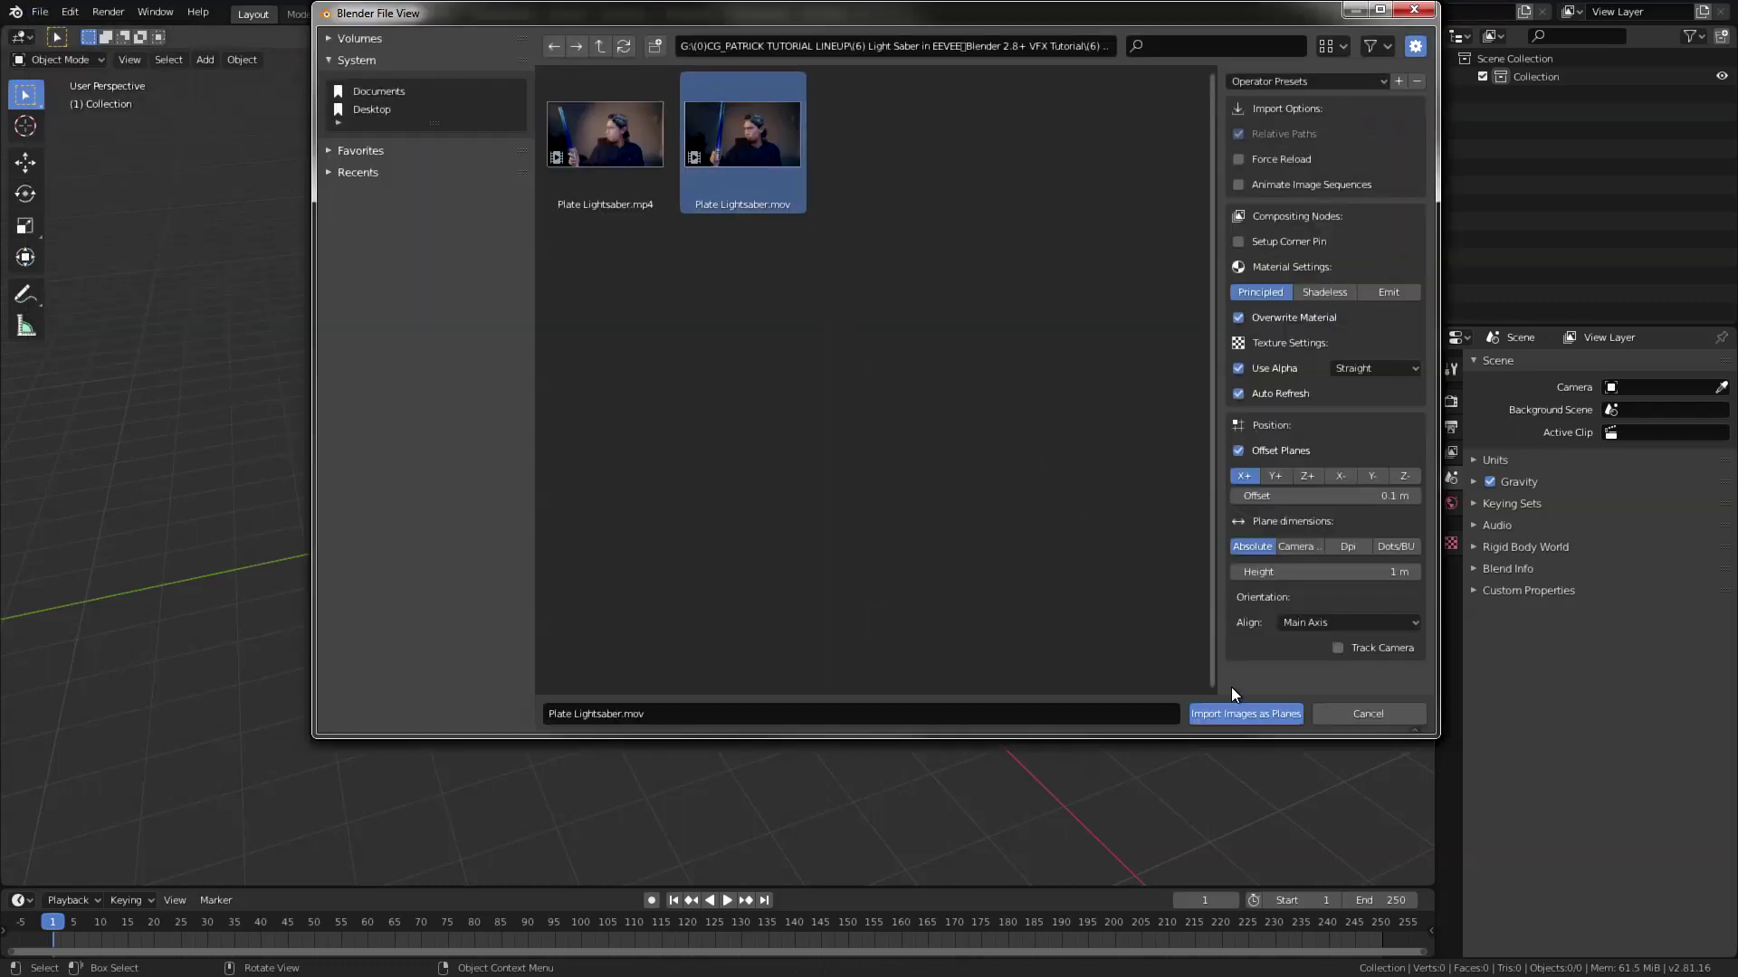
left_click(1231, 714)
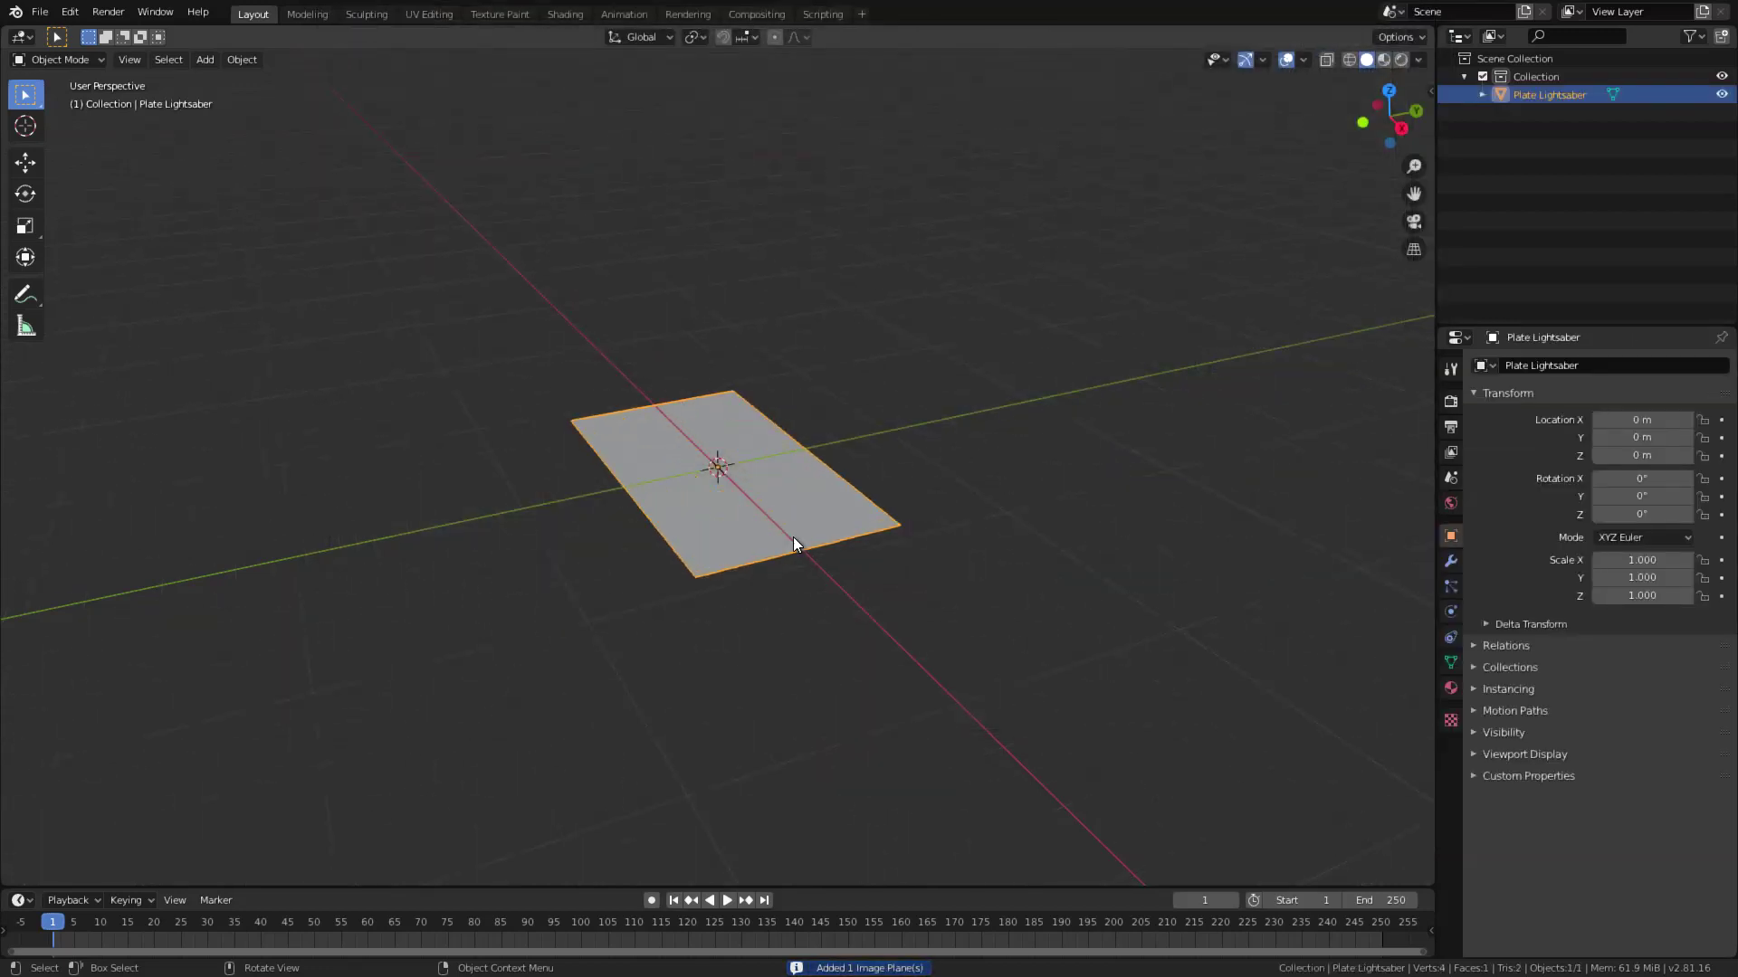
Rotate the footage plane 90° about the X axis so it stands upright.
key("r")
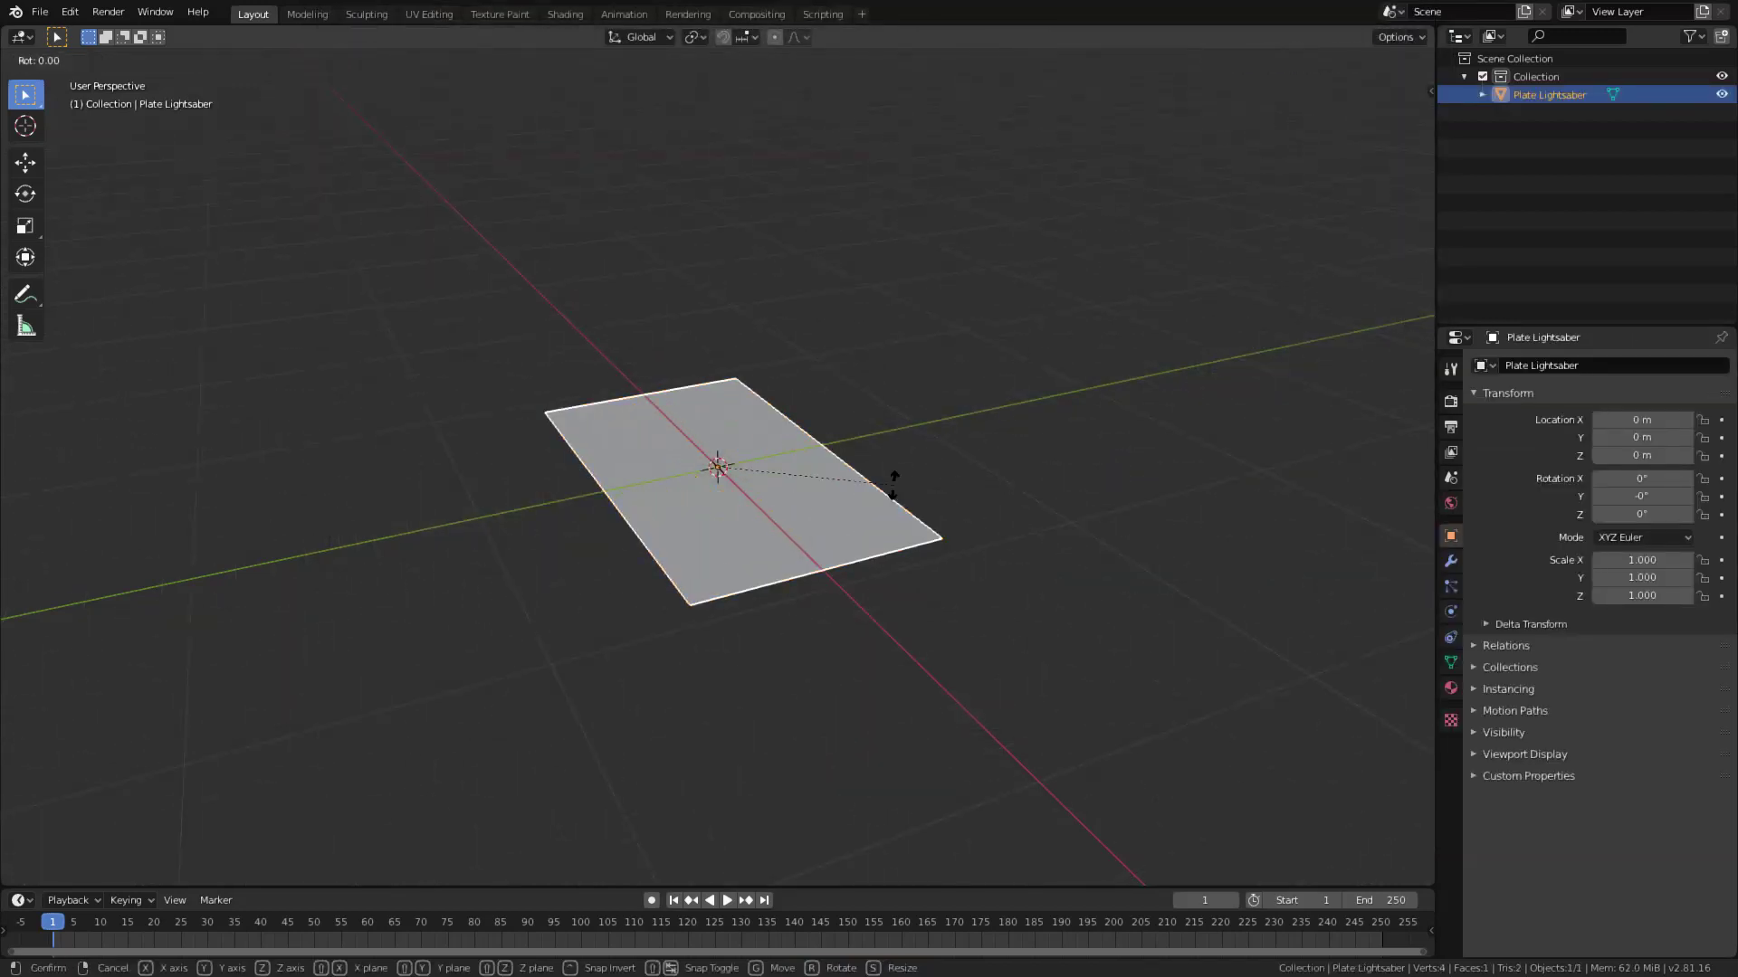
type("x90")
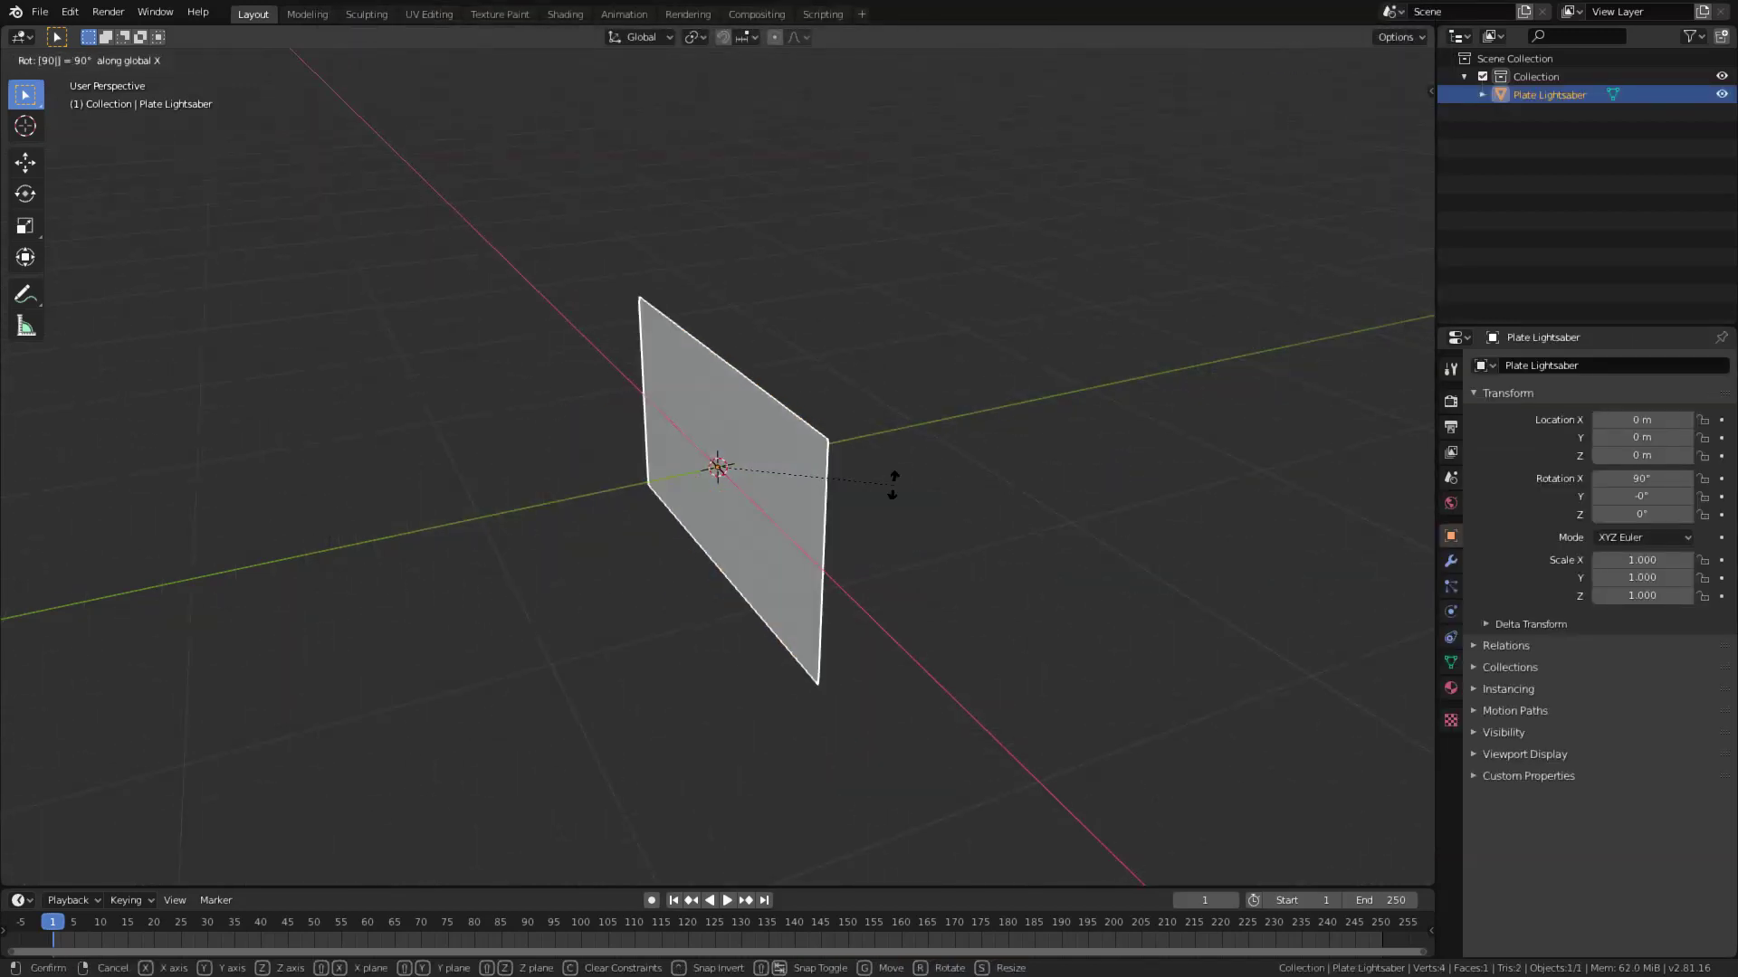
key("Return")
middle_click_drag(850, 515, 748, 455)
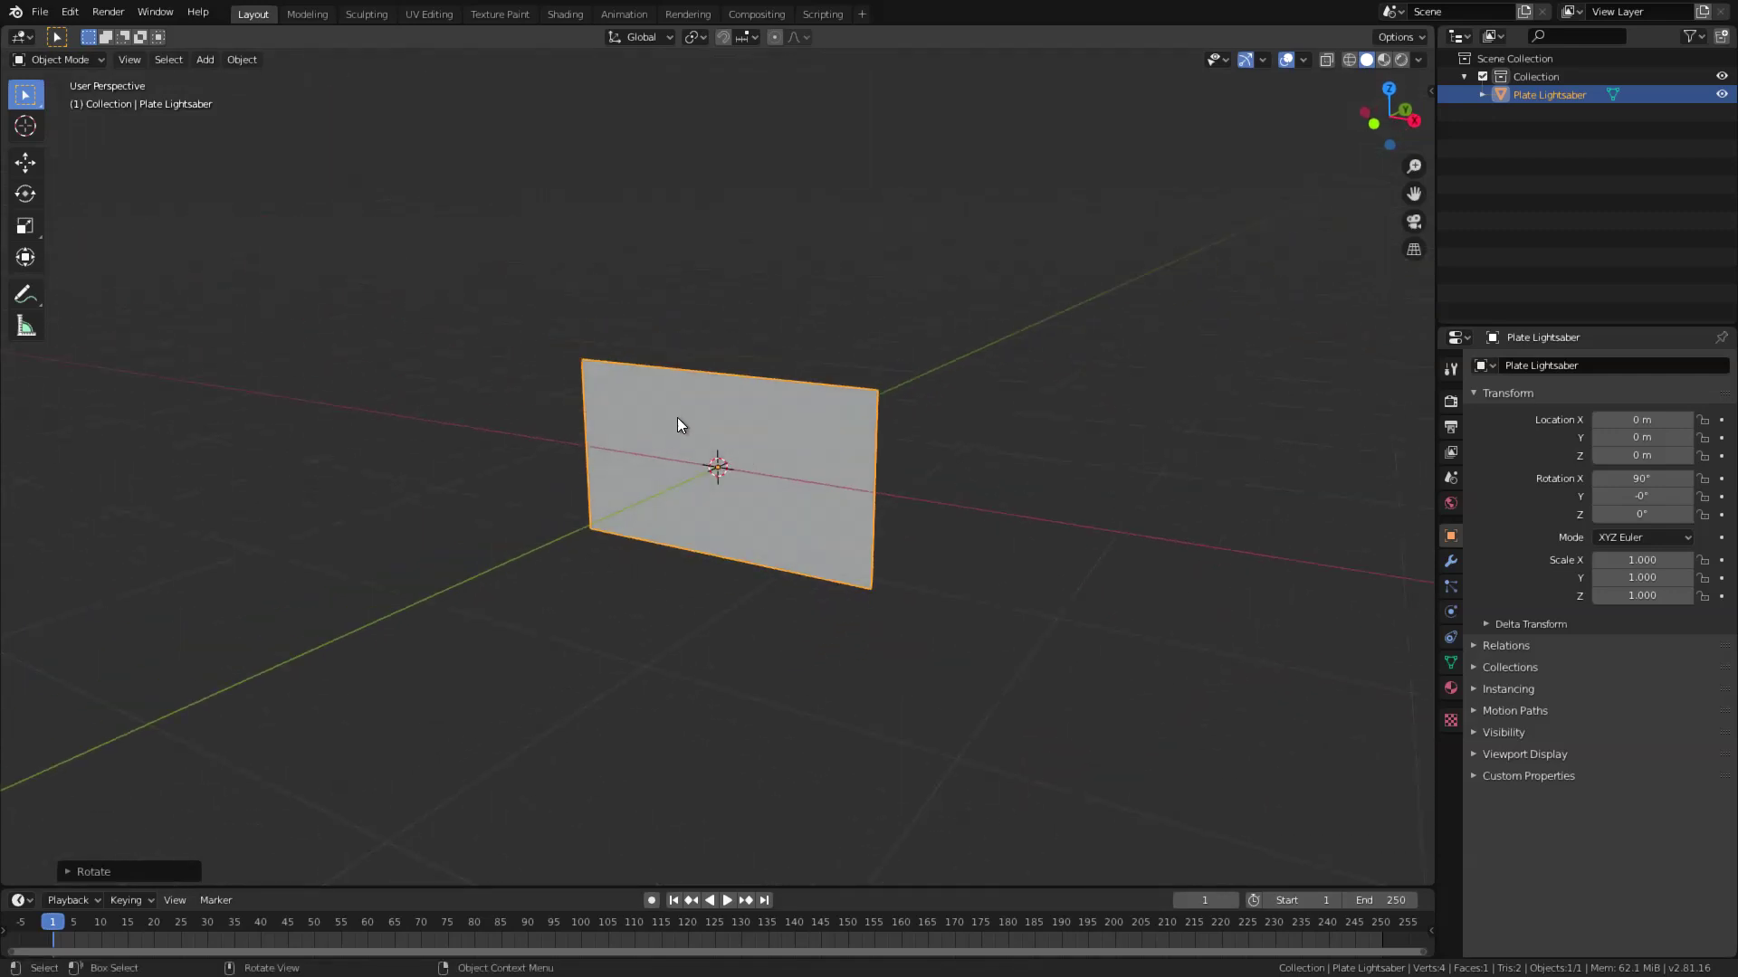
Append the Collection holding the saber from SaberBlend.blend into the scene.
left_click(42, 14)
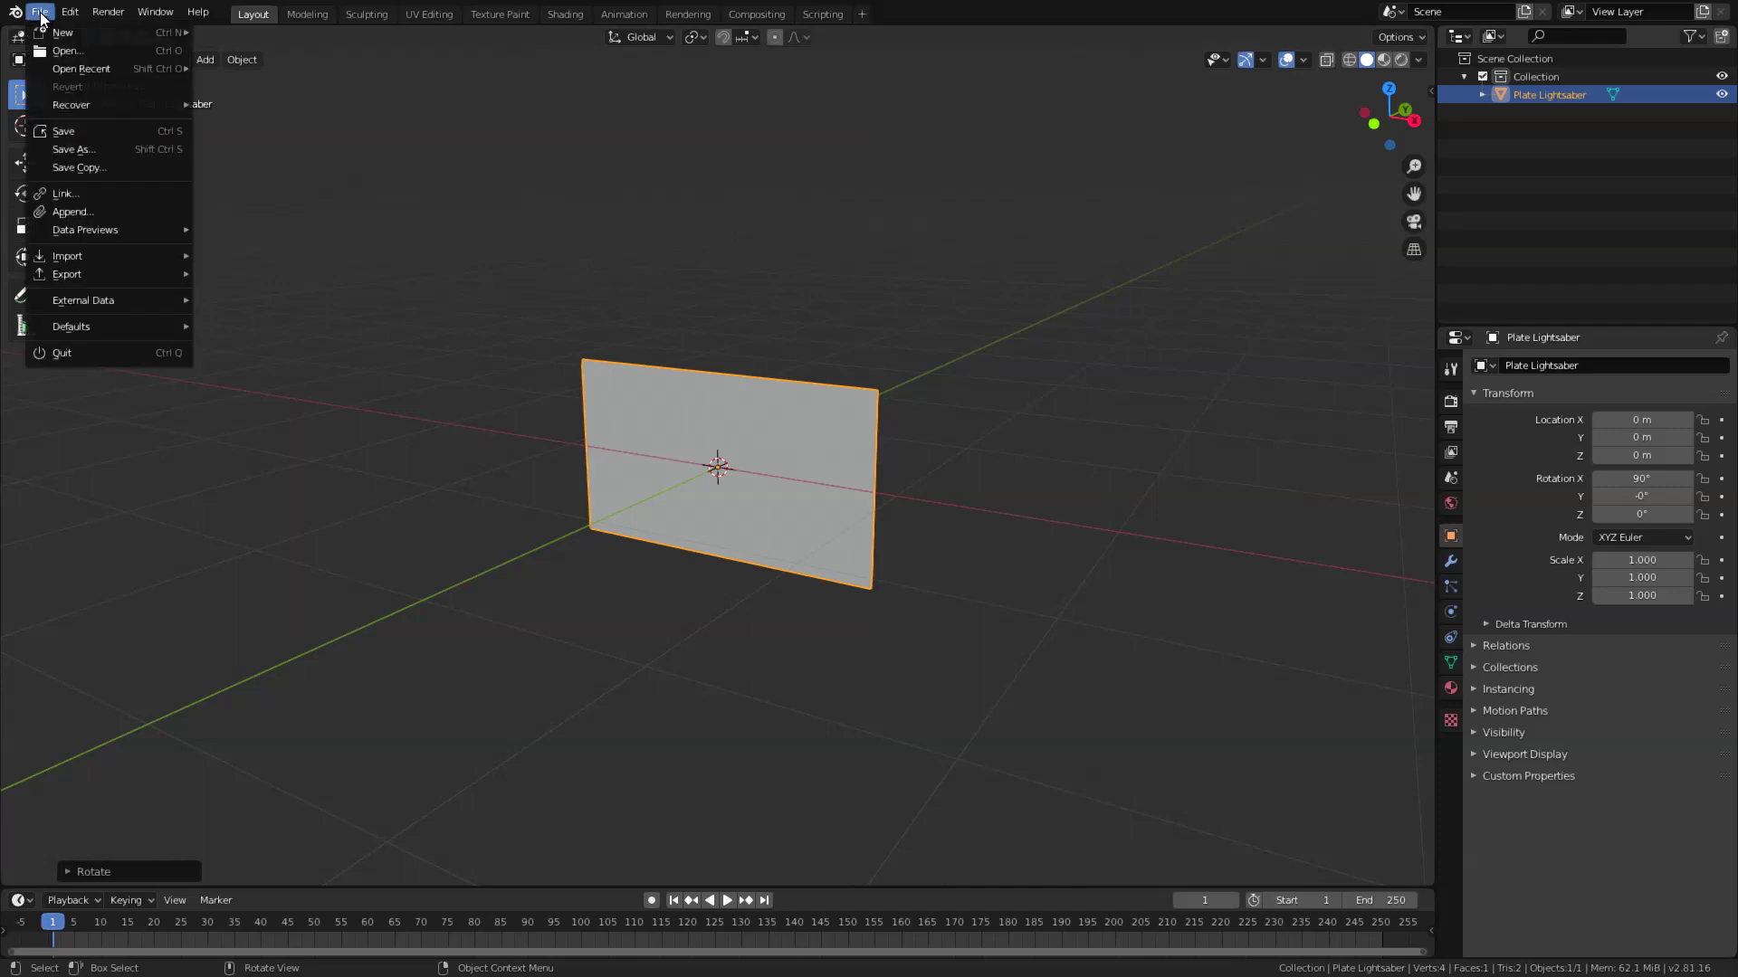
left_click(100, 214)
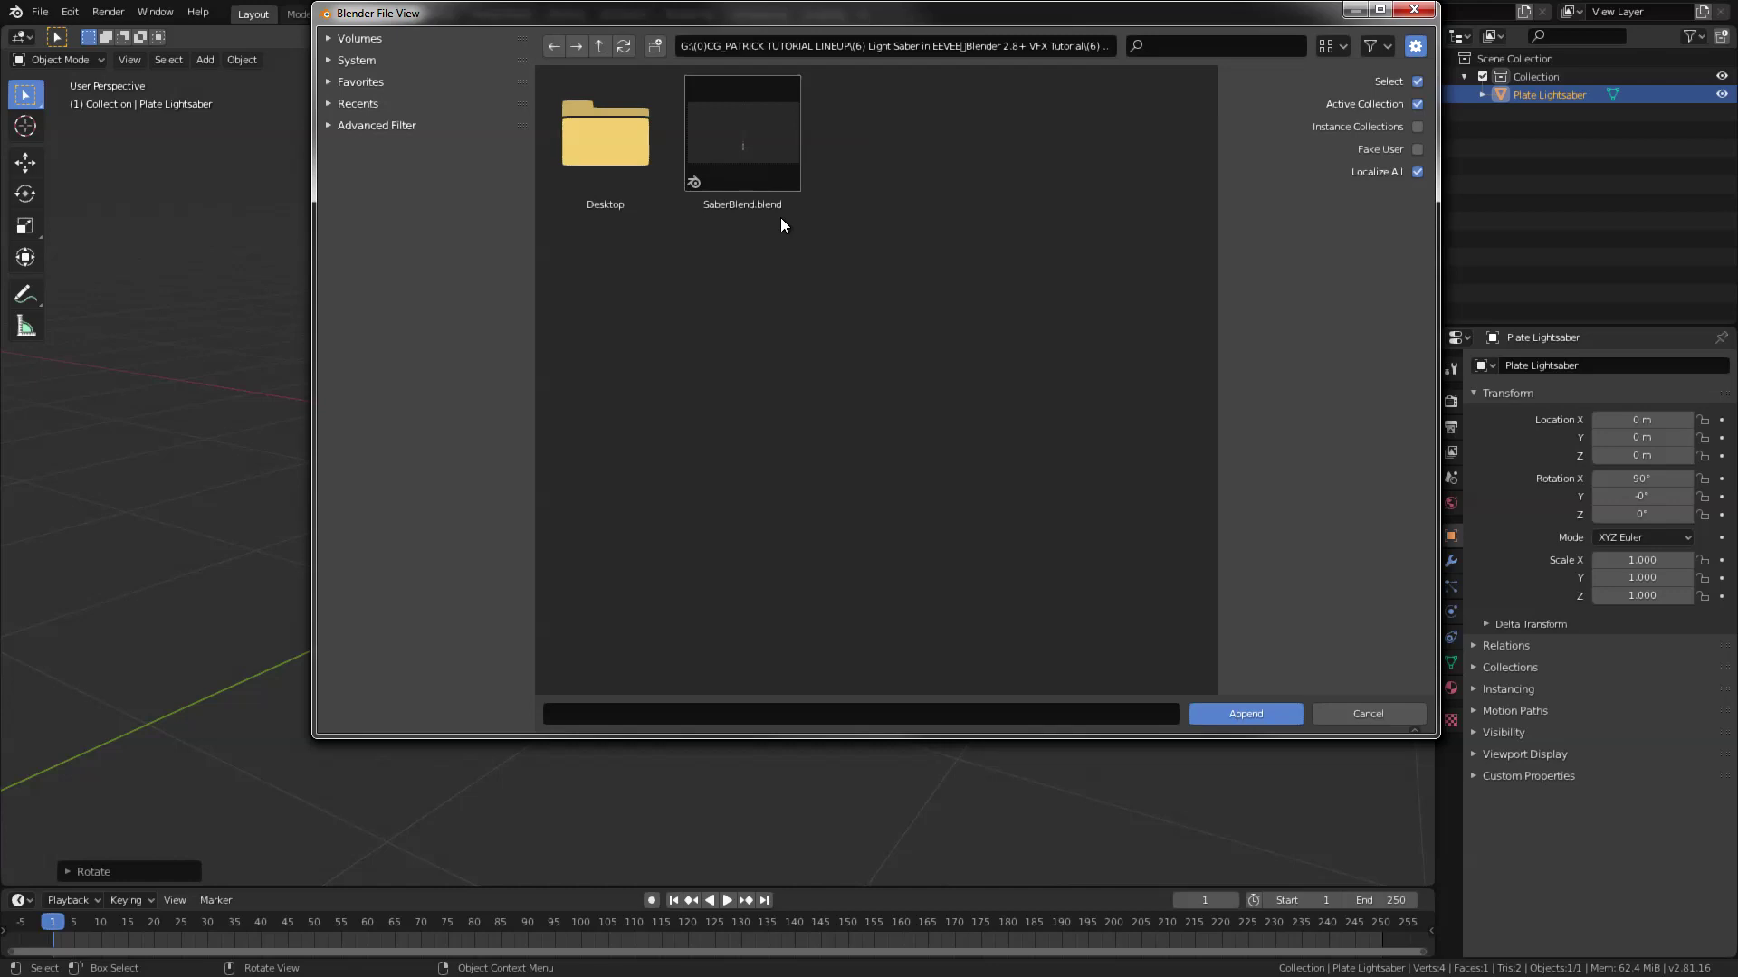
double_click(757, 185)
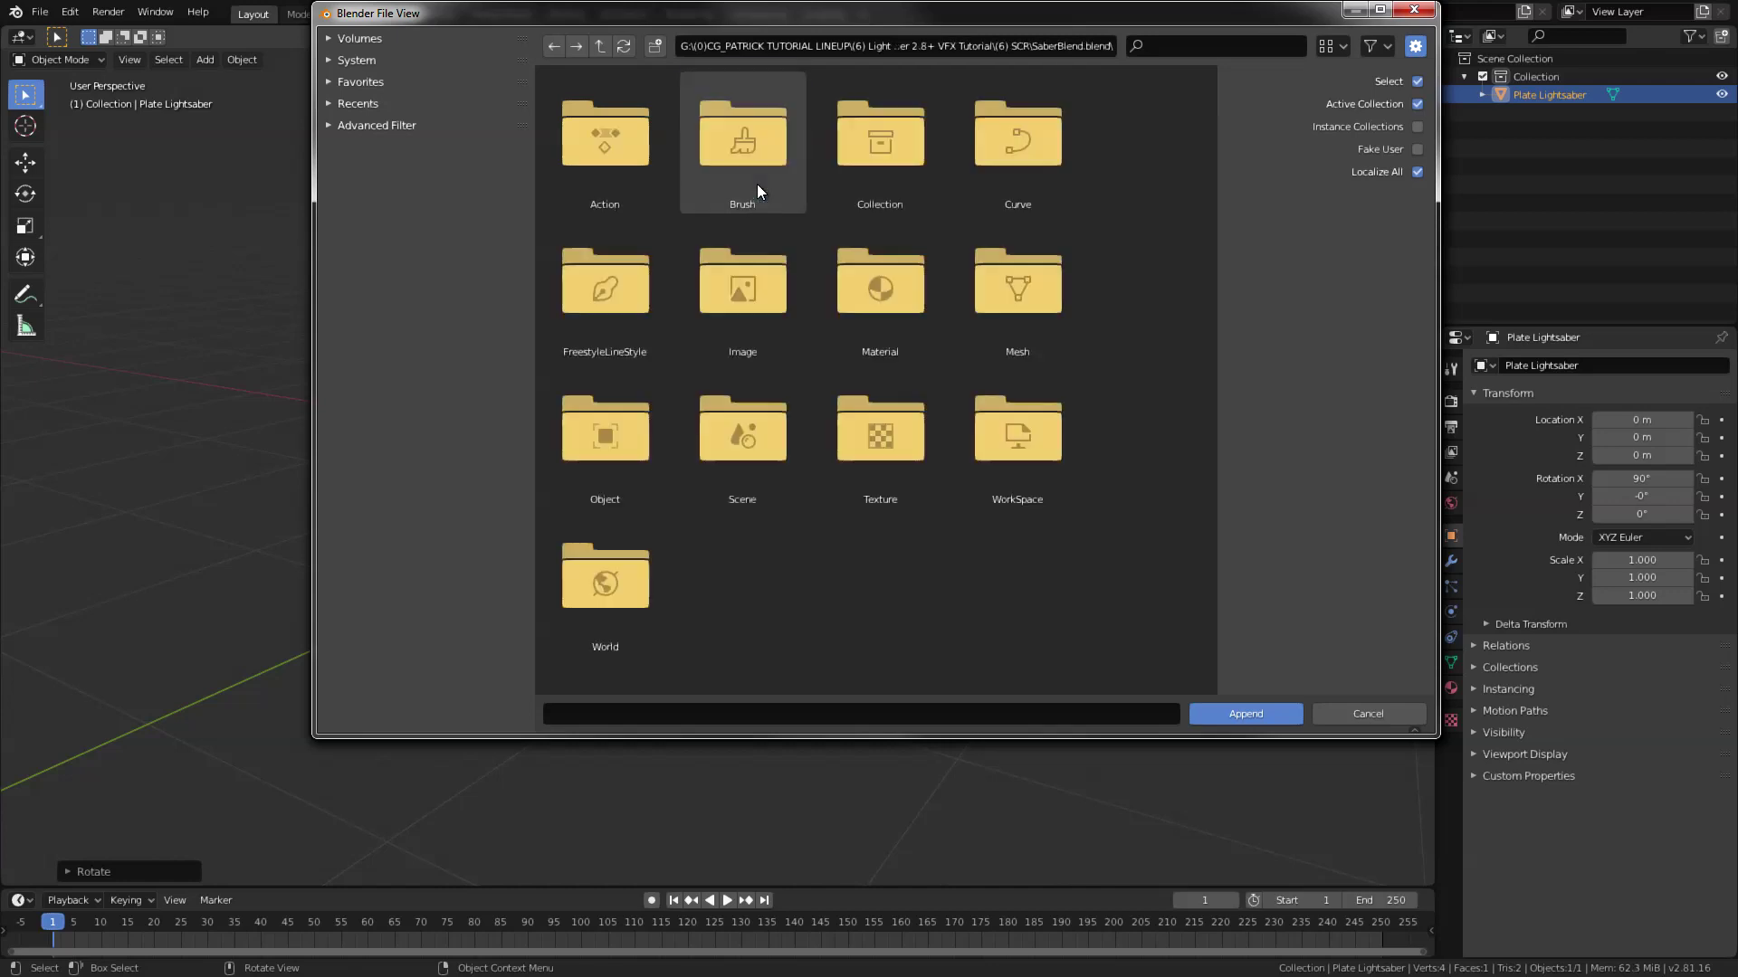
double_click(847, 170)
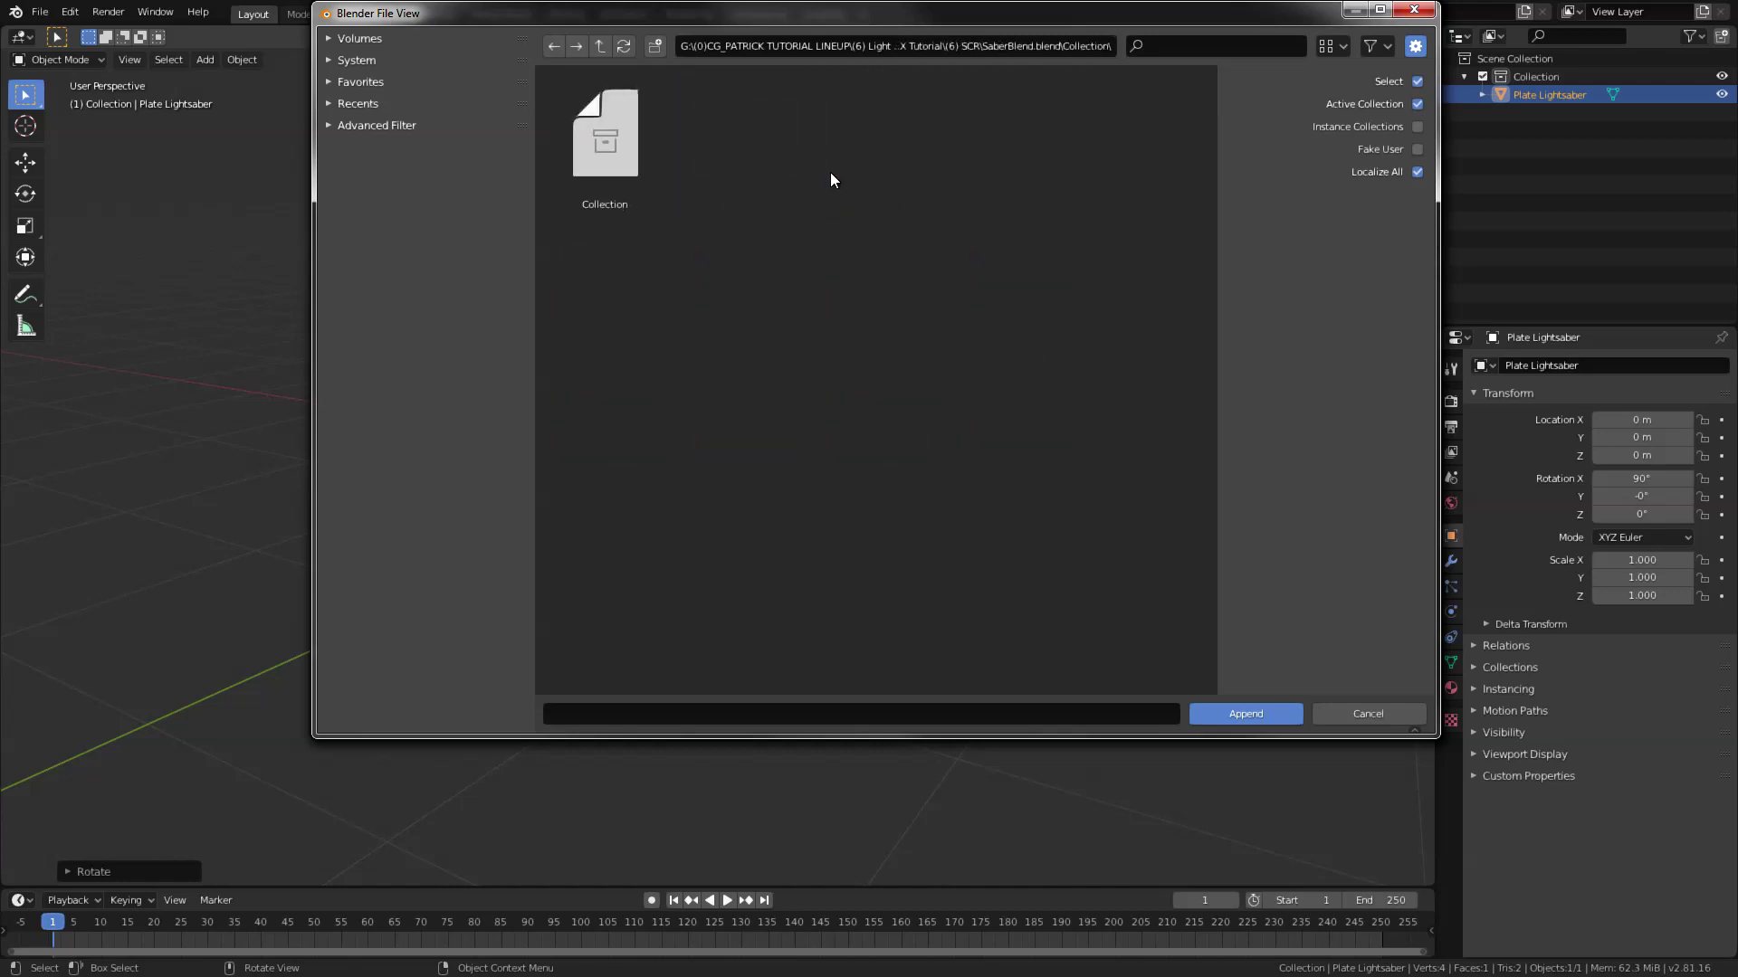
double_click(606, 151)
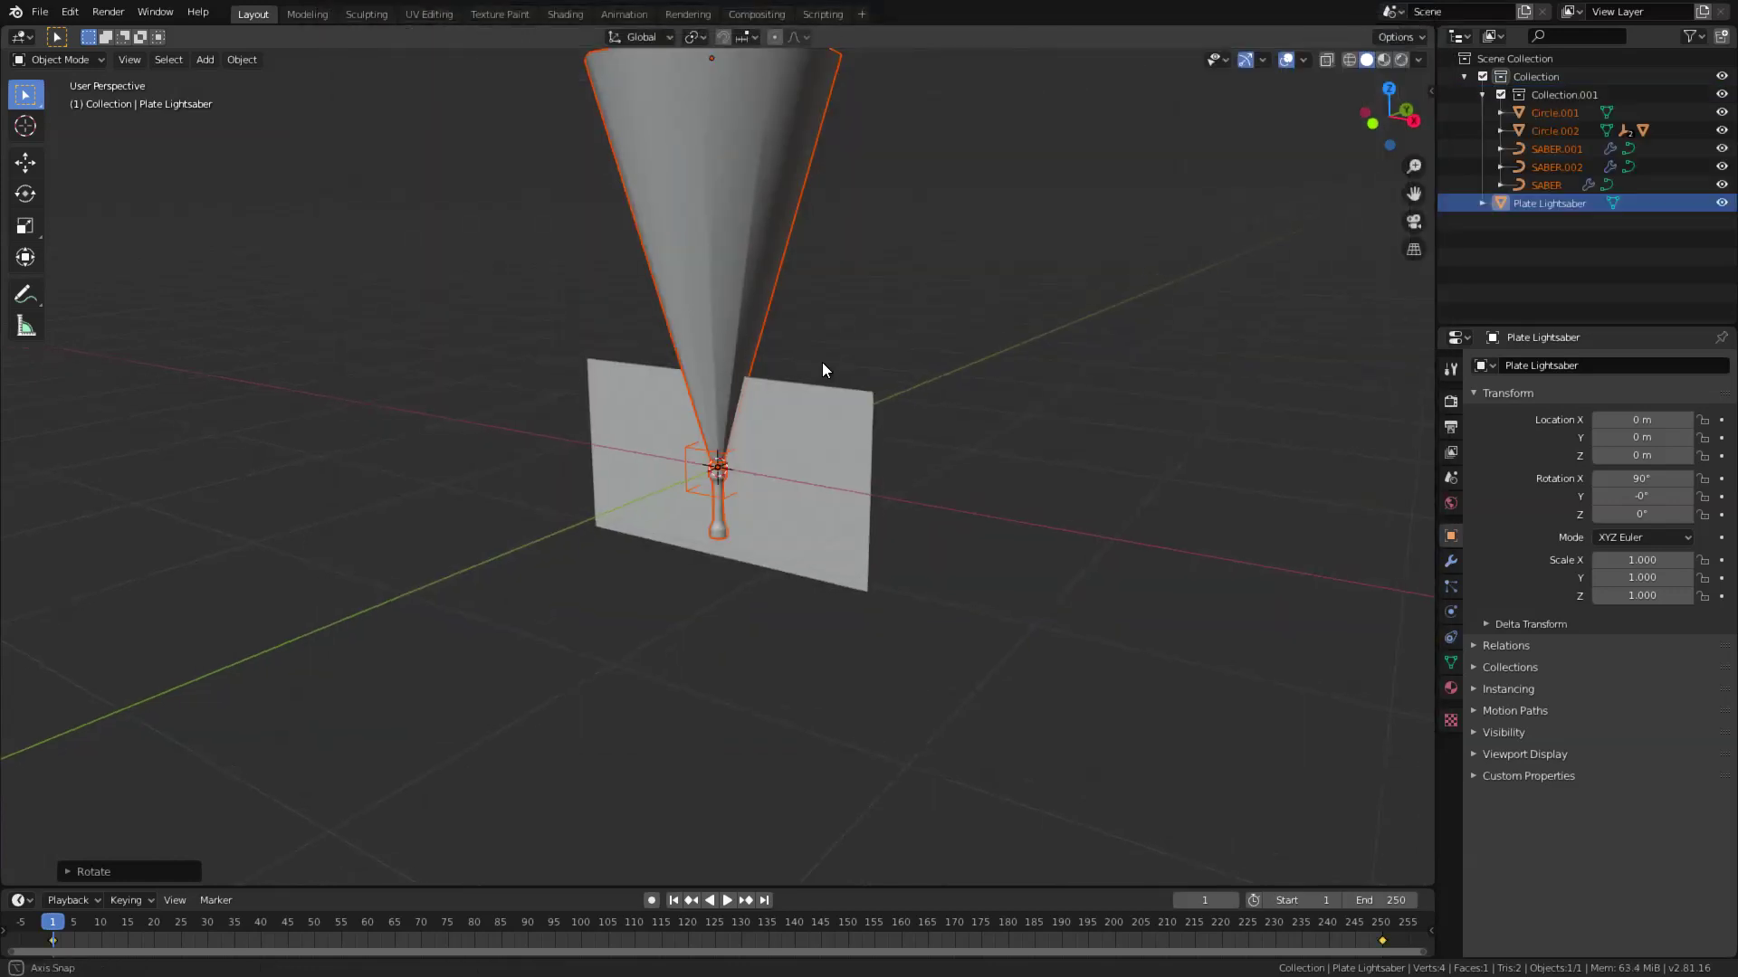
middle_click_drag(822, 364, 817, 362)
In the Shading workspace, delete the plate material's Principled BSDF and link the movie texture's colour straight to the Material Output surface.
left_click(569, 16)
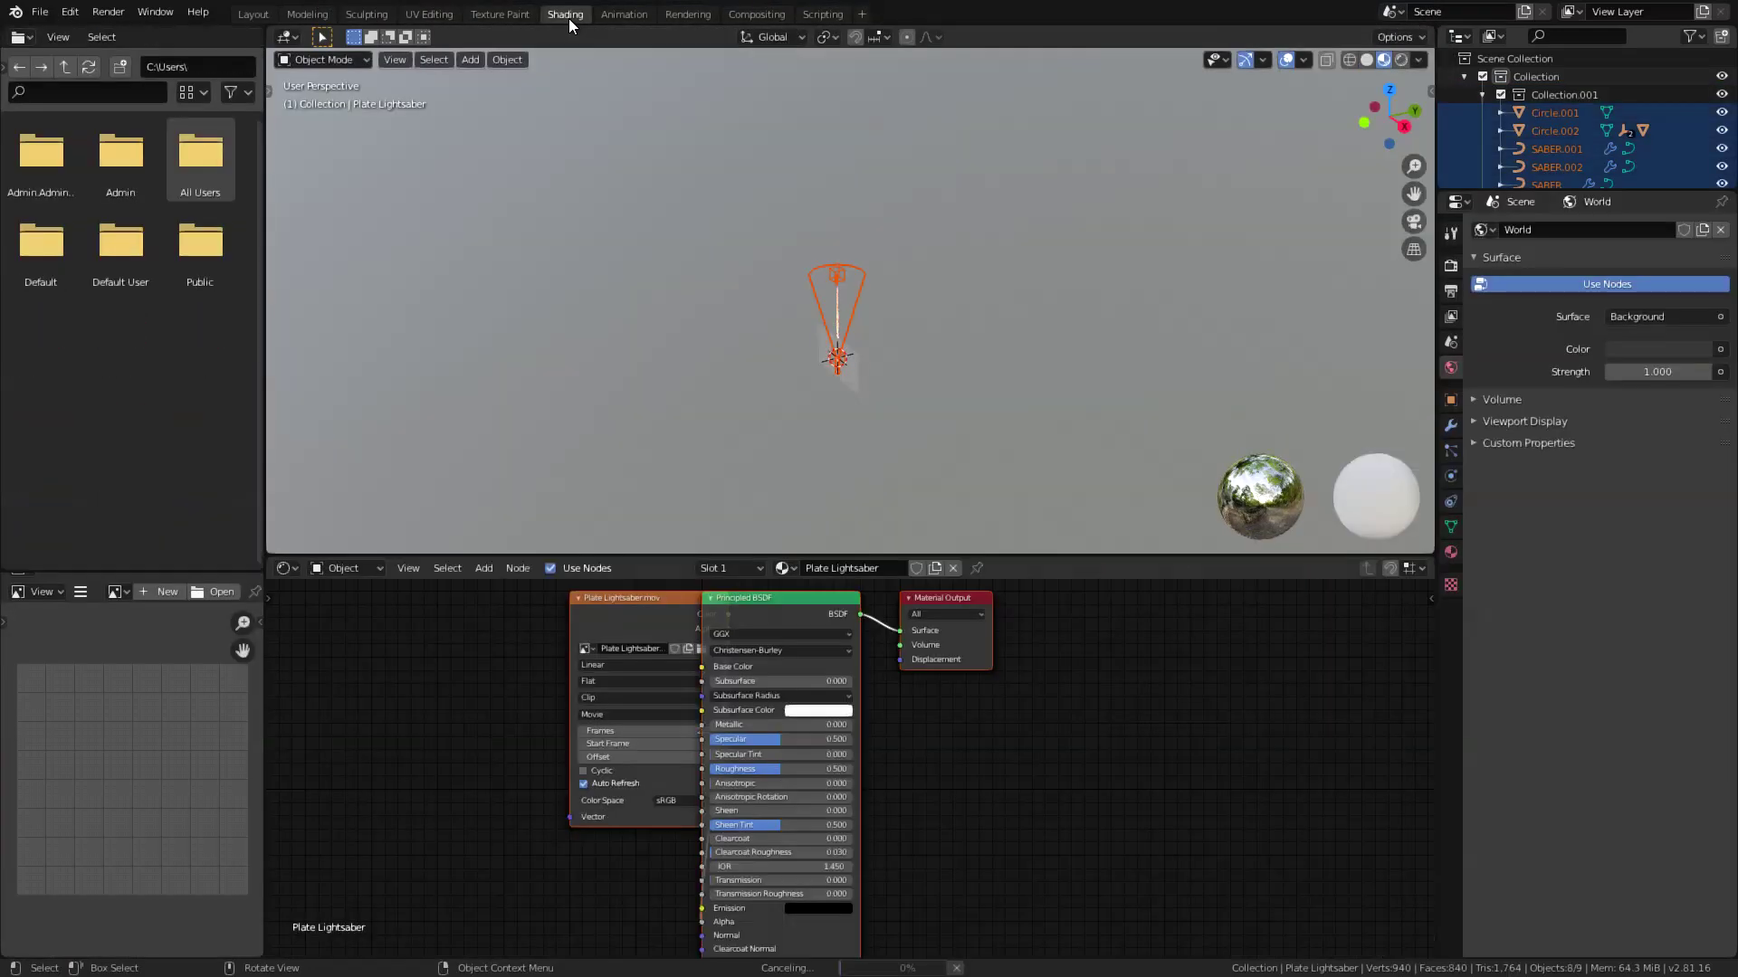
left_click(816, 604)
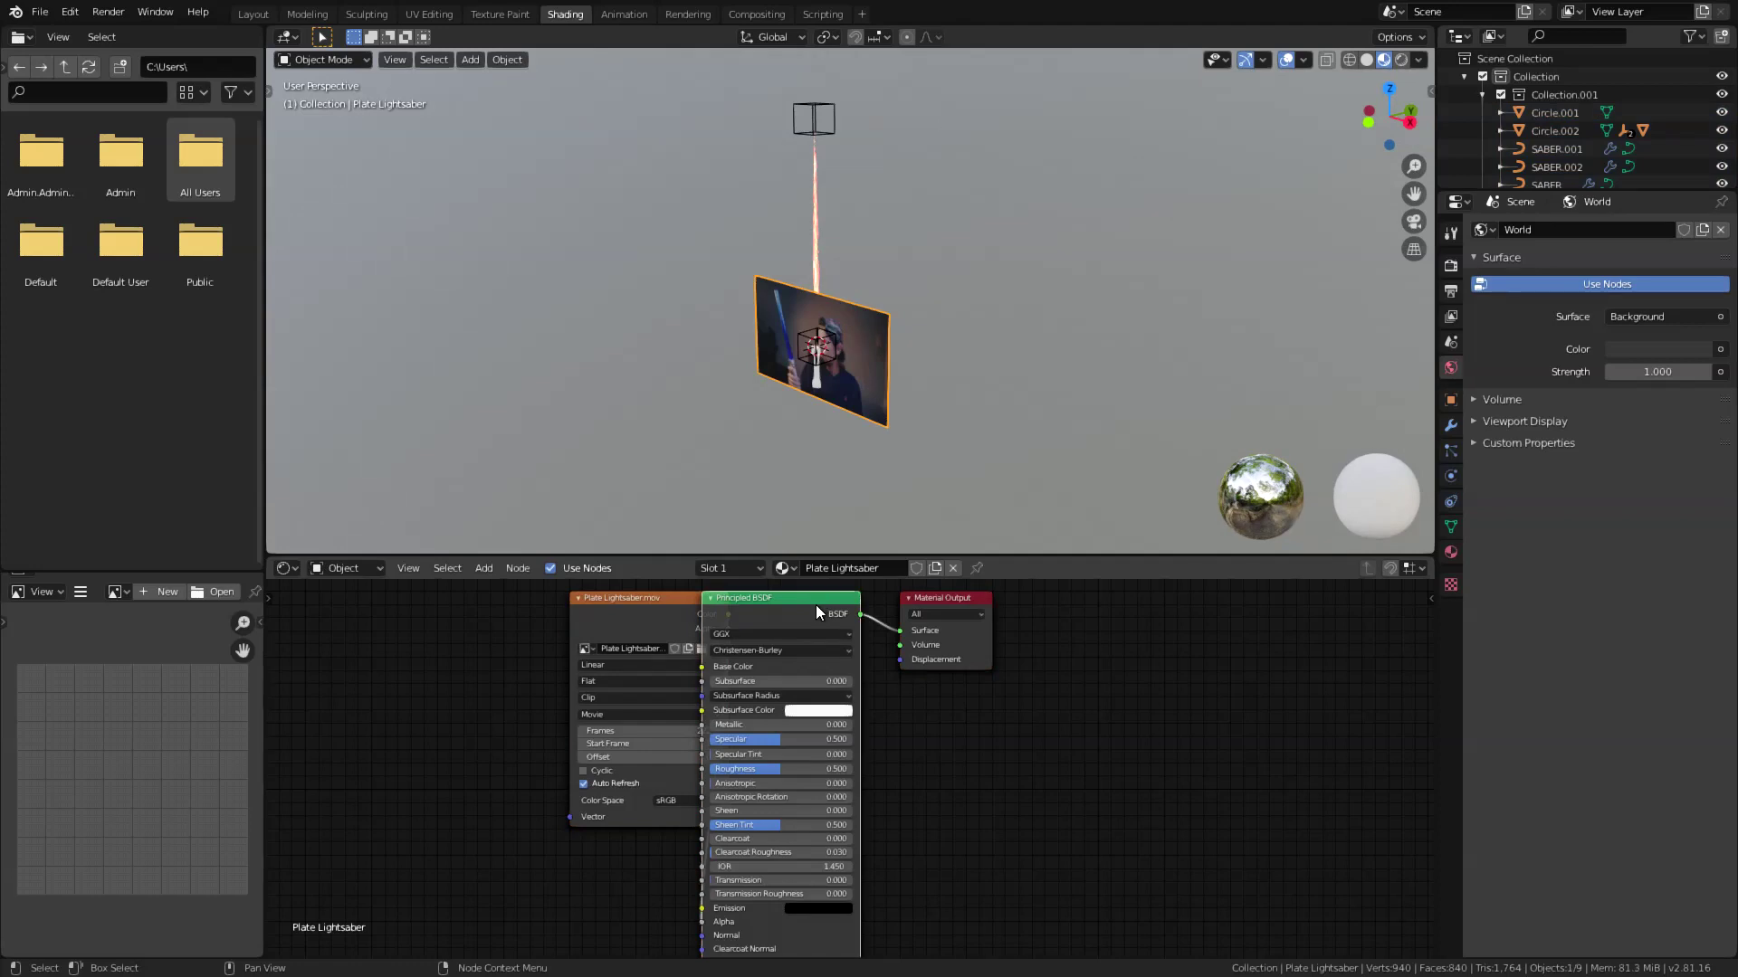
key("x")
left_click_drag(727, 613, 905, 626)
Move the footage plane slightly back behind the saber with the Move tool.
scroll(818, 500, "up", 5)
middle_click_drag(818, 499, 829, 352)
left_click(271, 90)
left_click(290, 162)
left_click_drag(825, 300, 841, 298)
Add a camera to the scene at the origin.
middle_click_drag(751, 320, 898, 322)
key("shift+a")
left_click(843, 323)
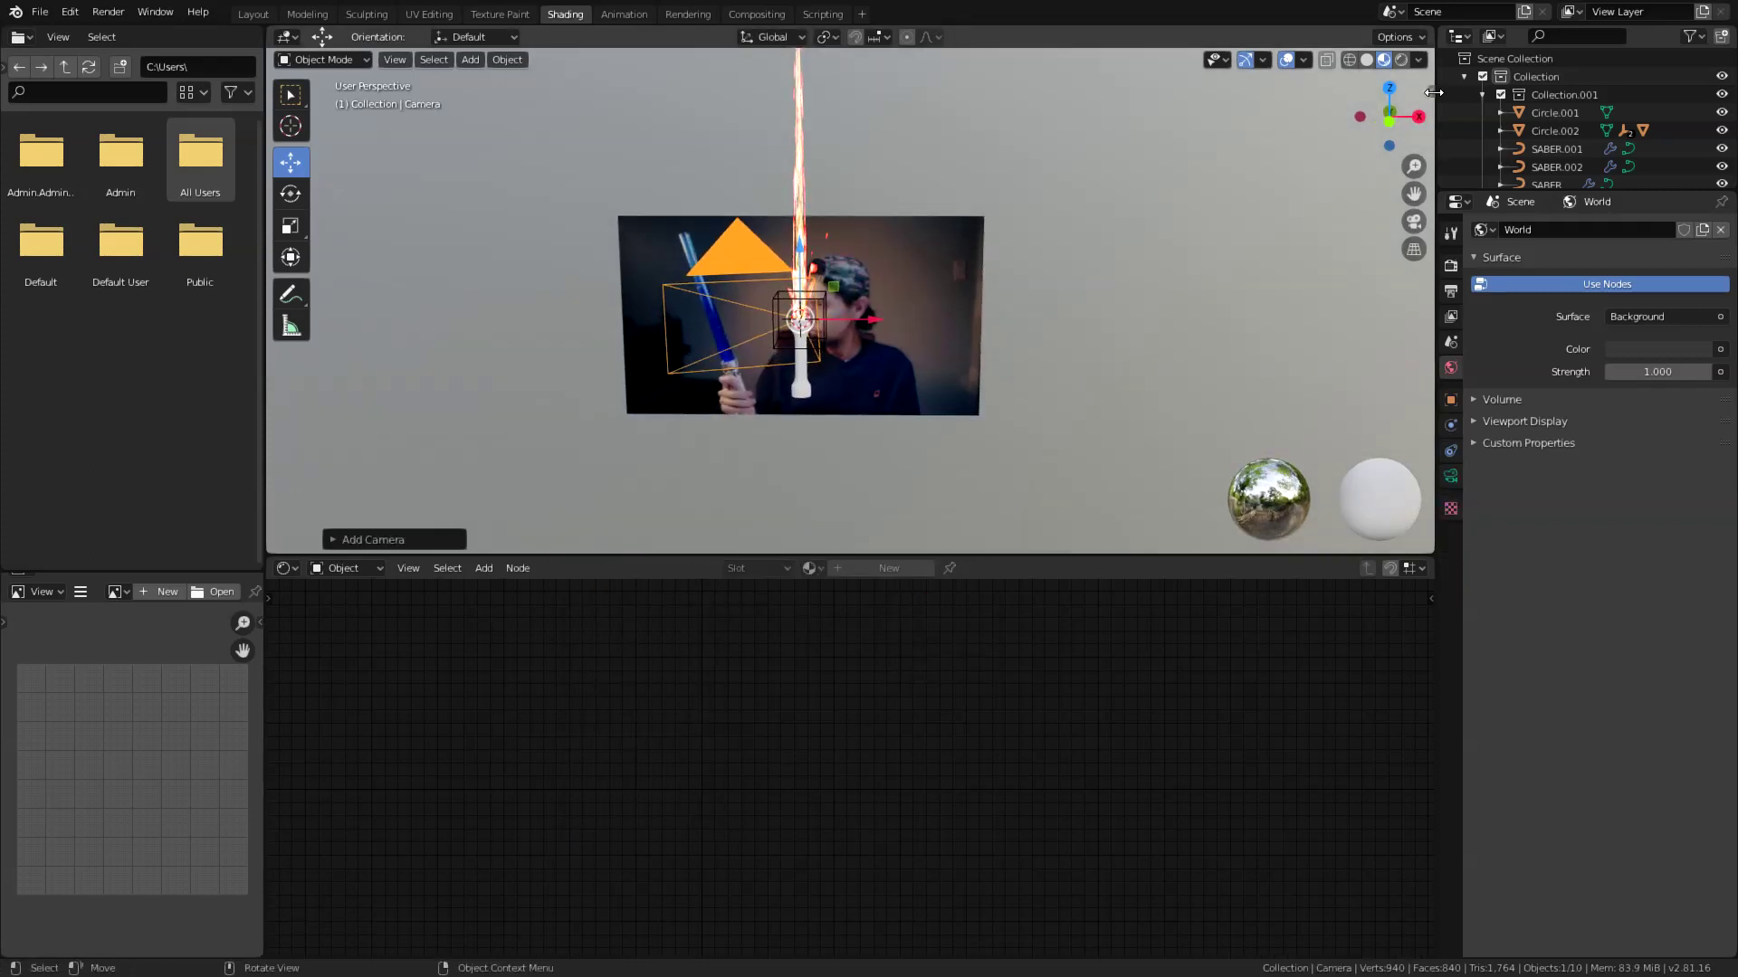
Set the camera's rotation to 90° on X, 0° on Y and 0° on Z.
key("n")
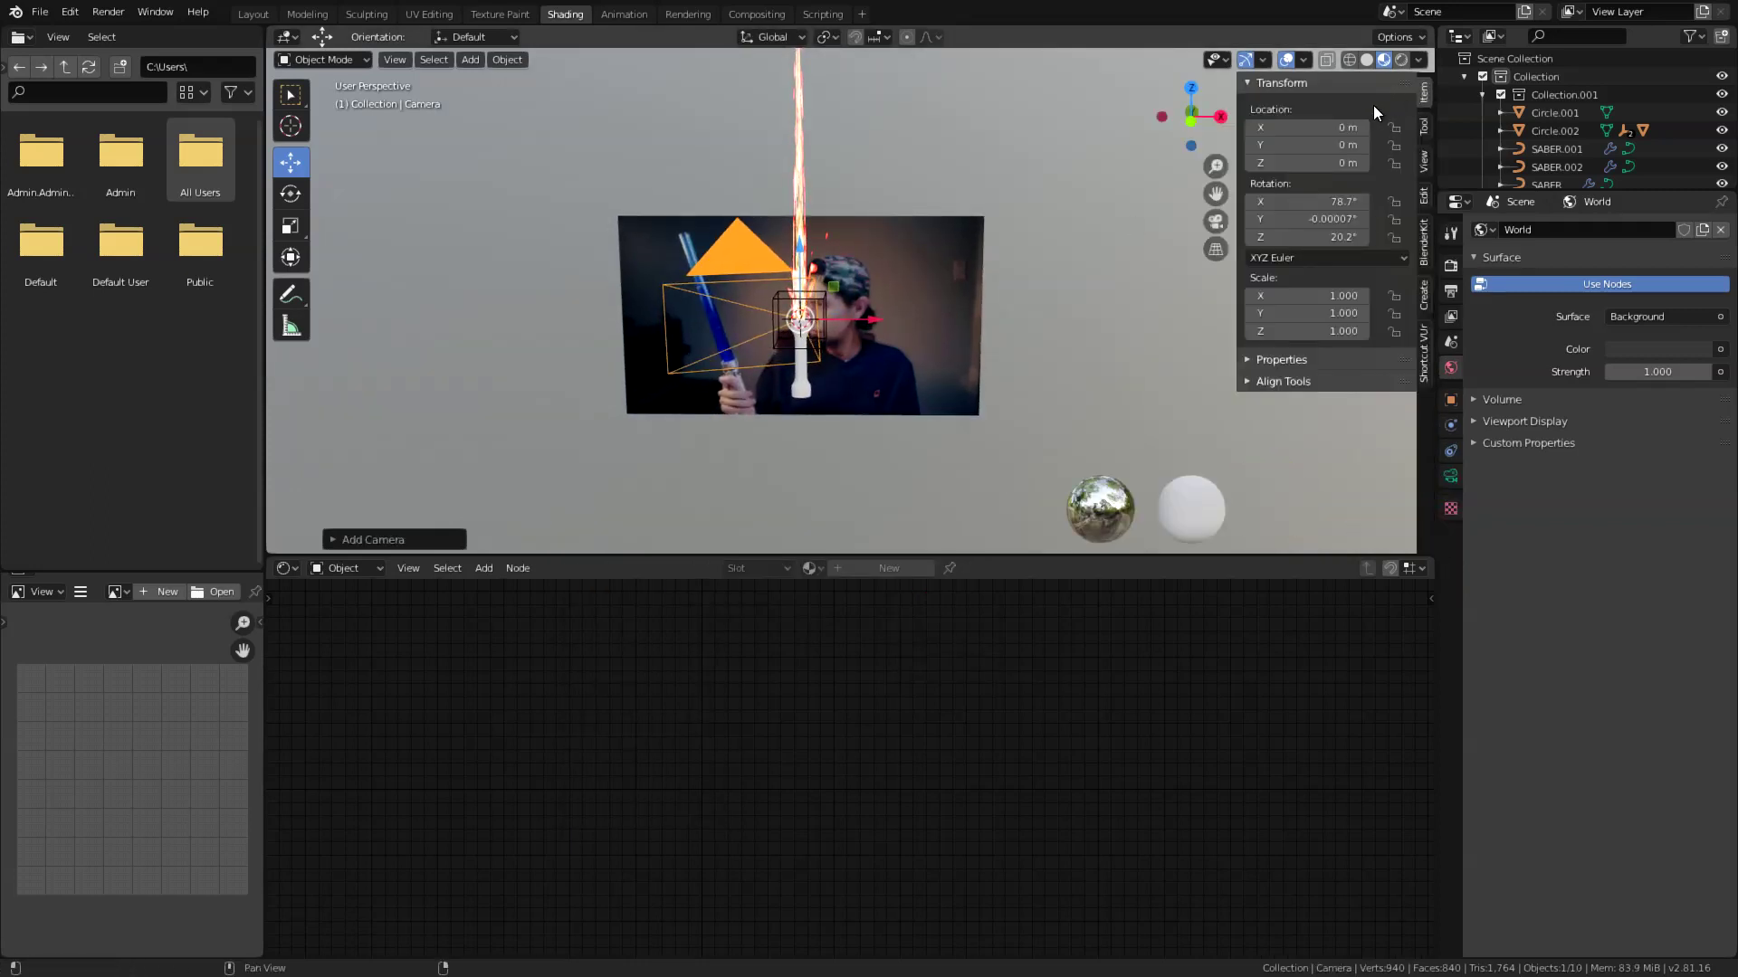
left_click(1289, 223)
type("0")
key("Return")
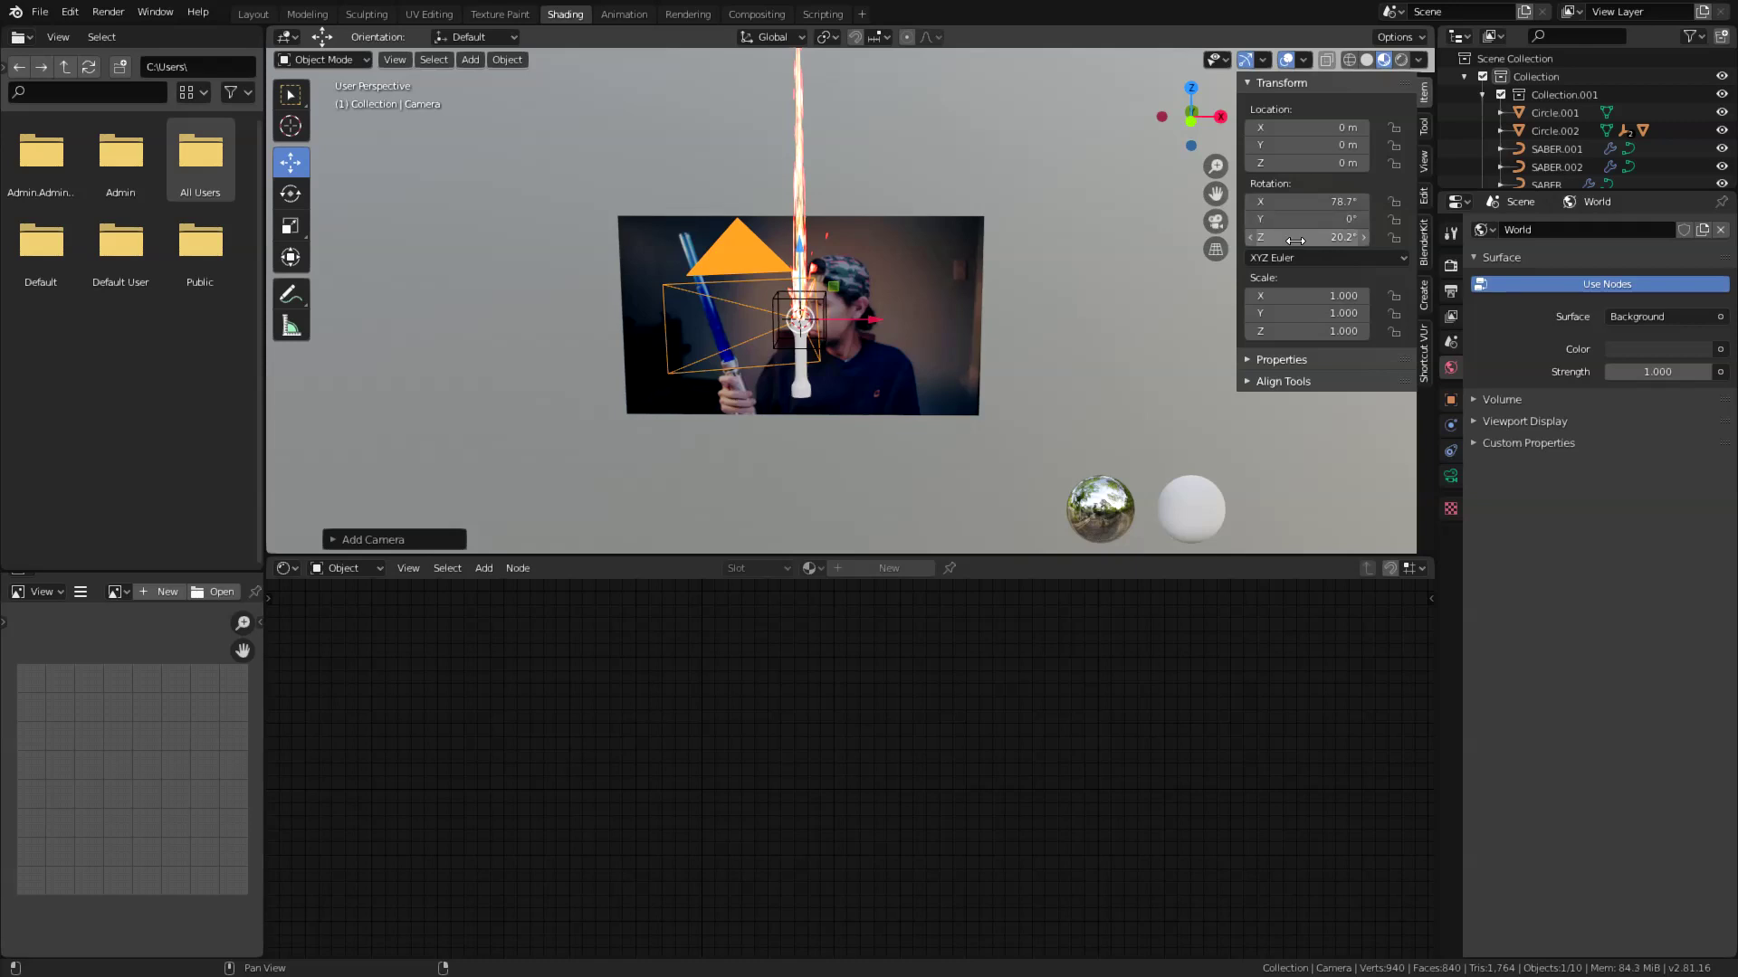
left_click(1295, 237)
type("0")
key("Return")
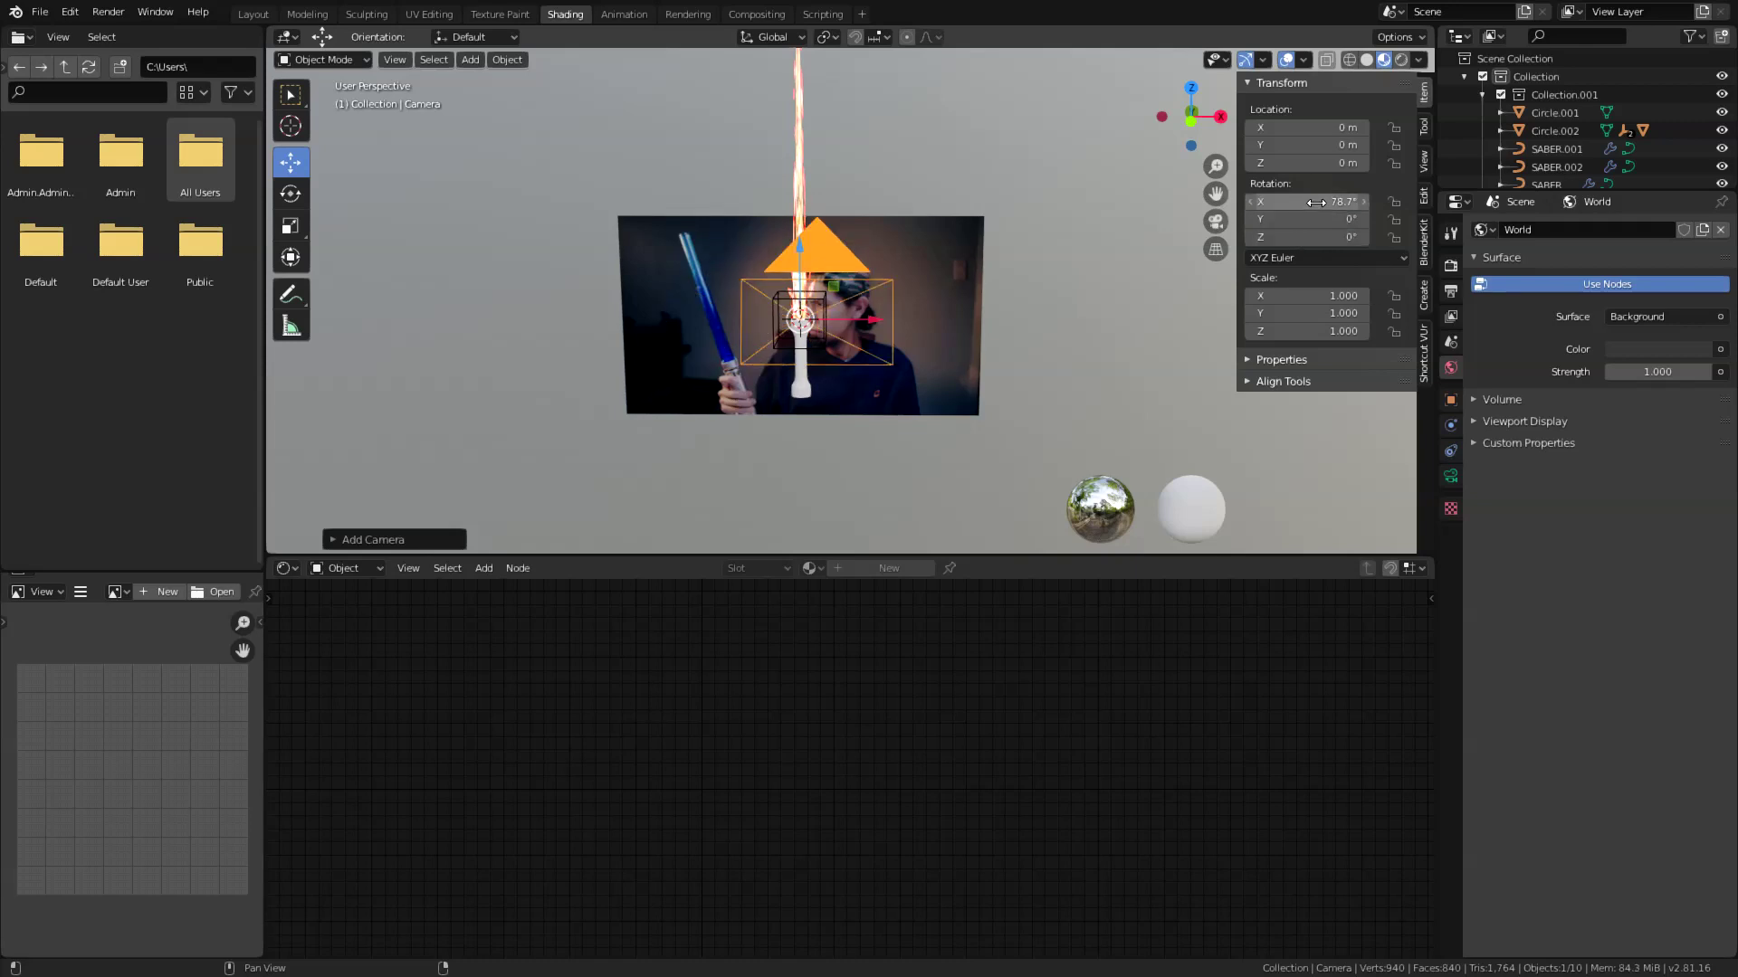
left_click(1316, 202)
type("90")
key("Return")
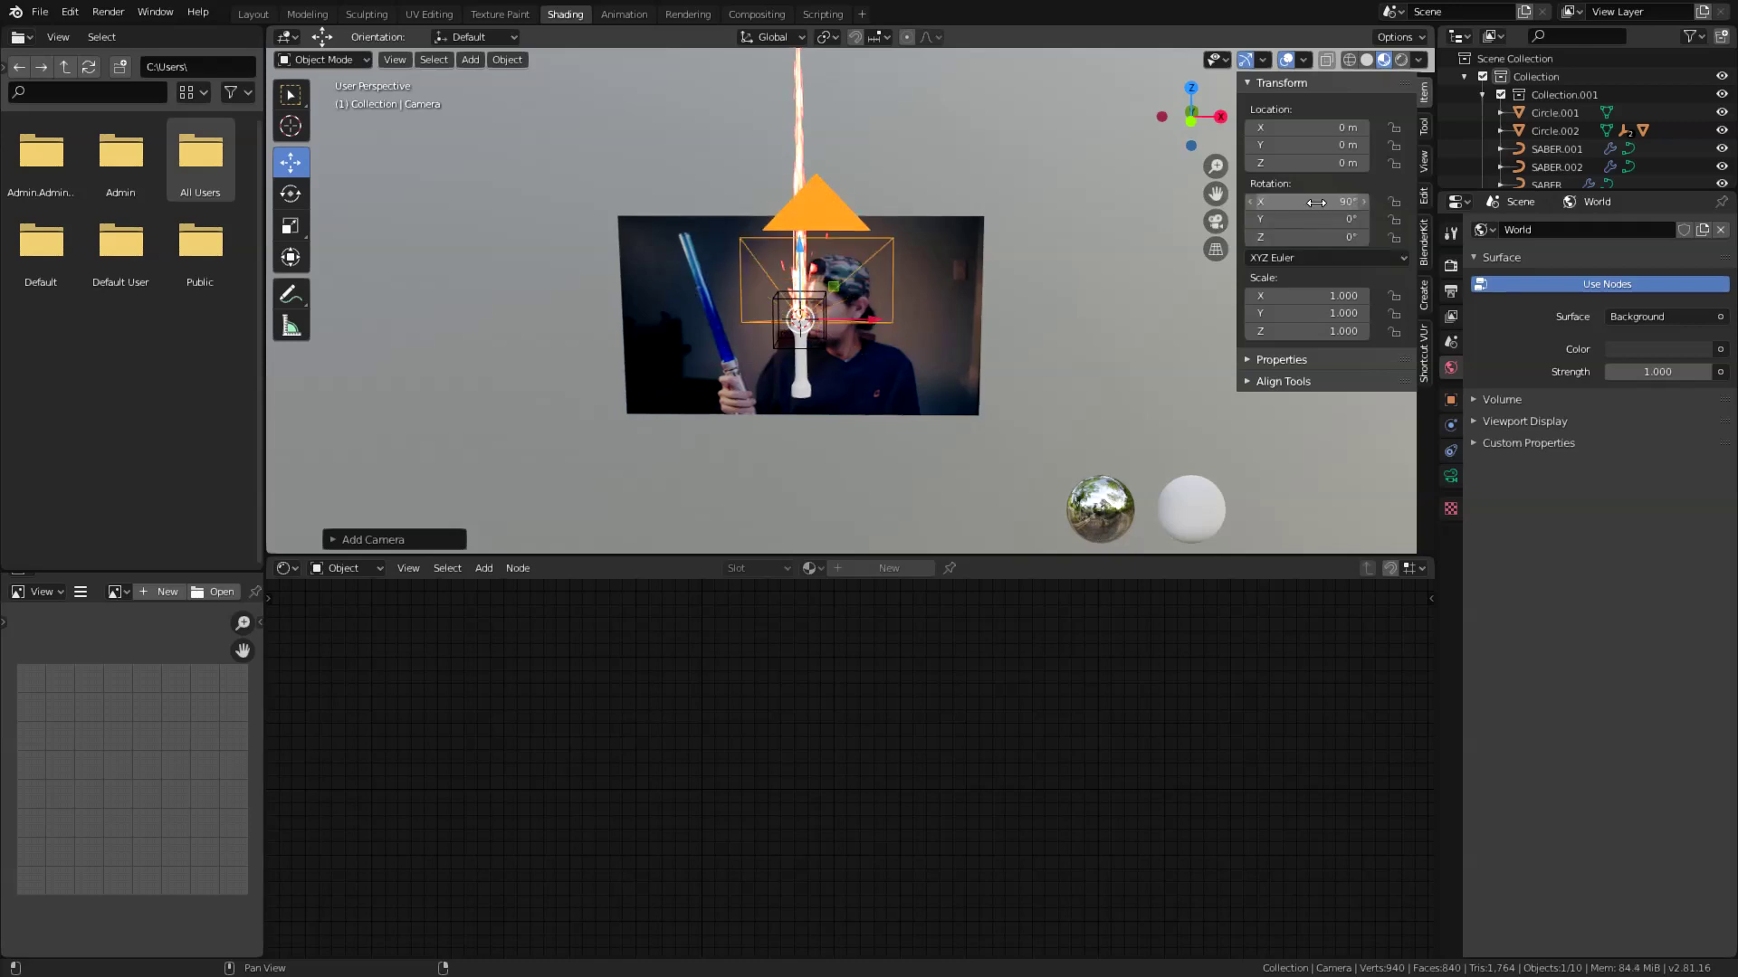
Look through the camera and pull it back to a Y location of -2.37 m so the footage fills the frame.
key("n")
key("KP_0")
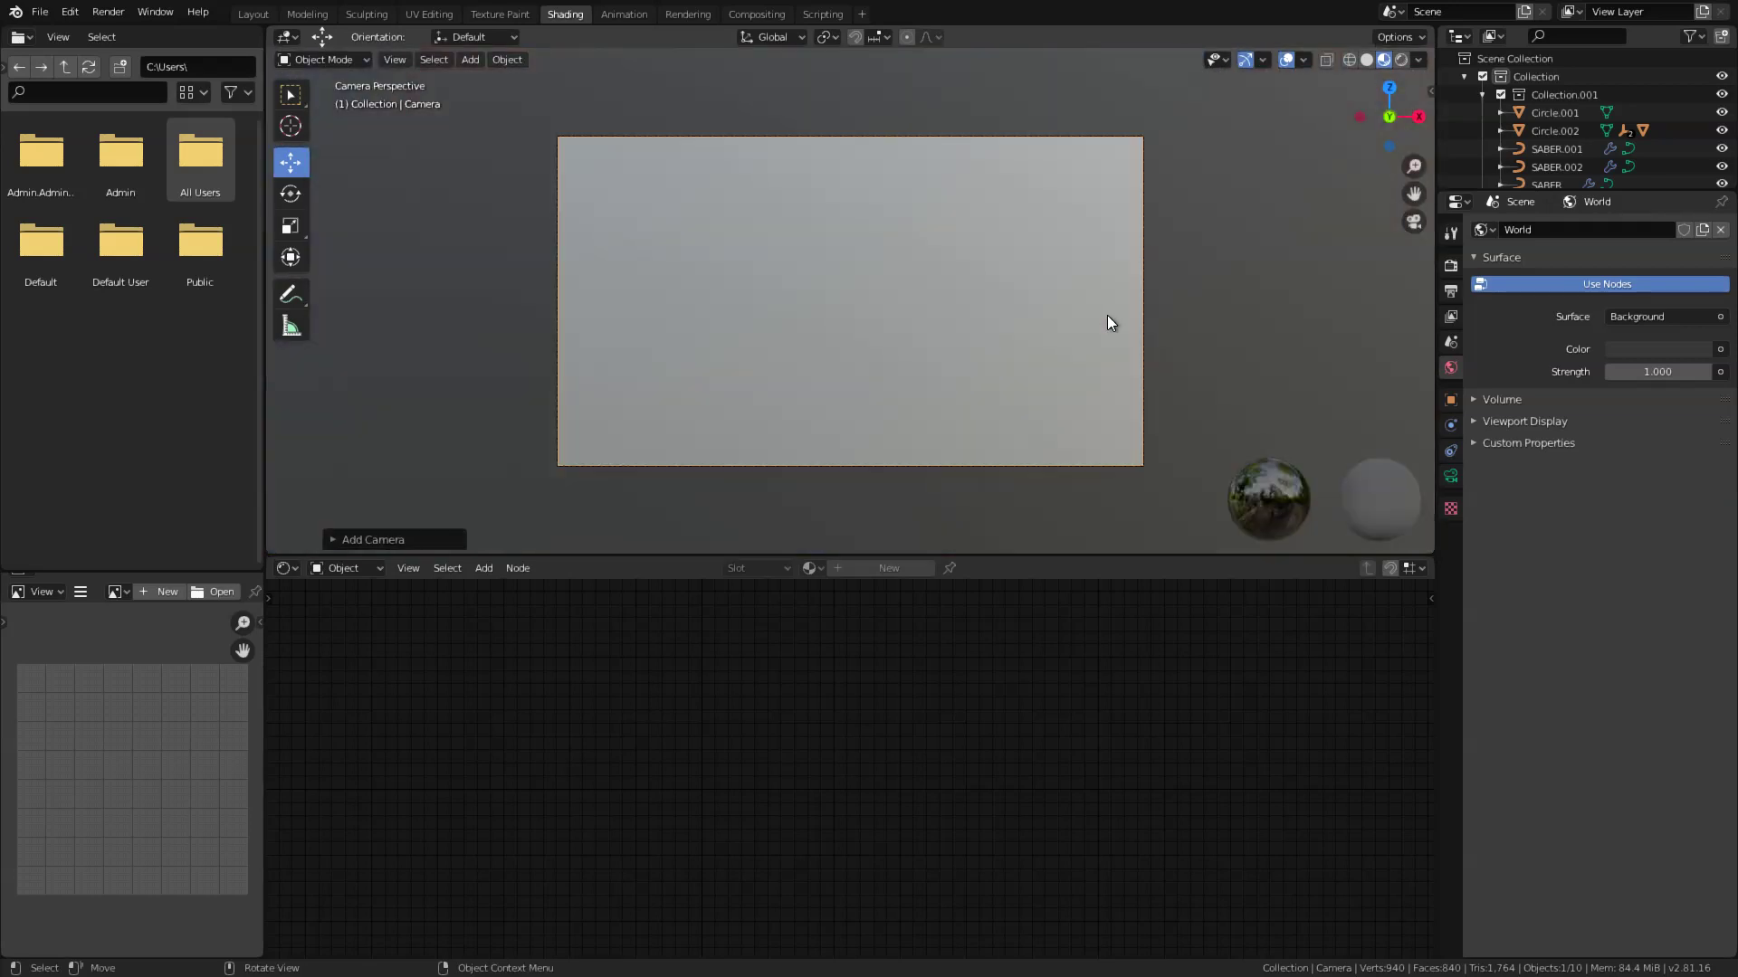
left_click(1429, 92)
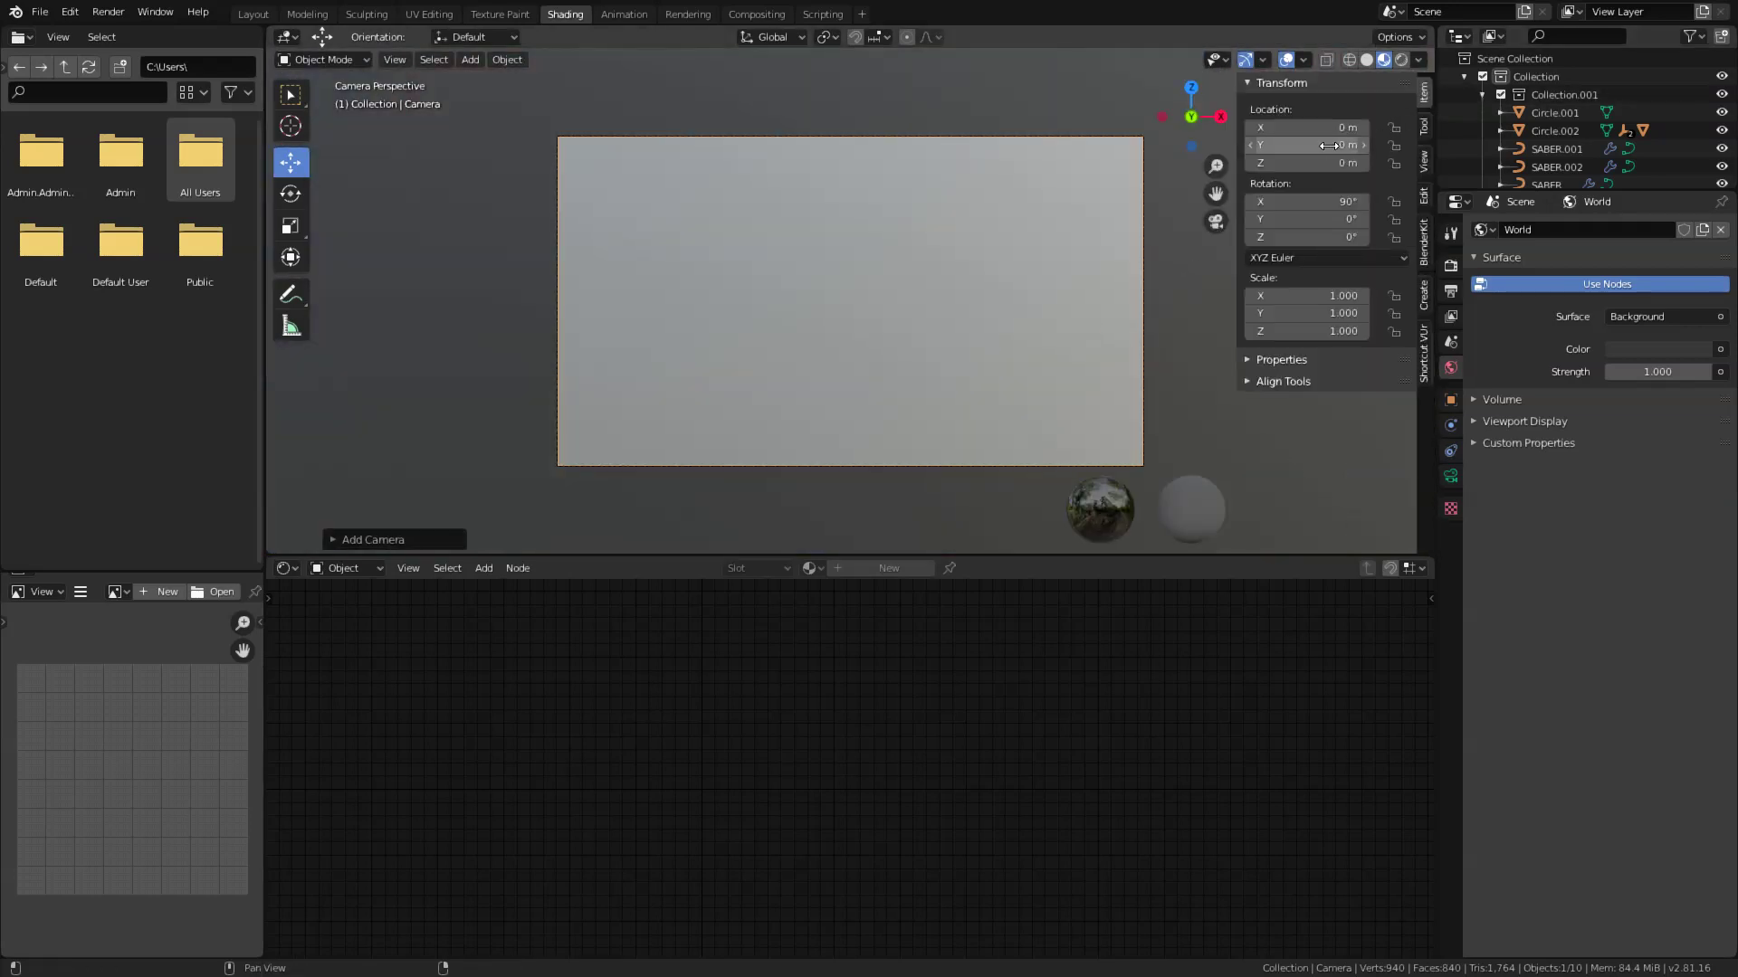
left_click_drag(1307, 145, 1172, 145)
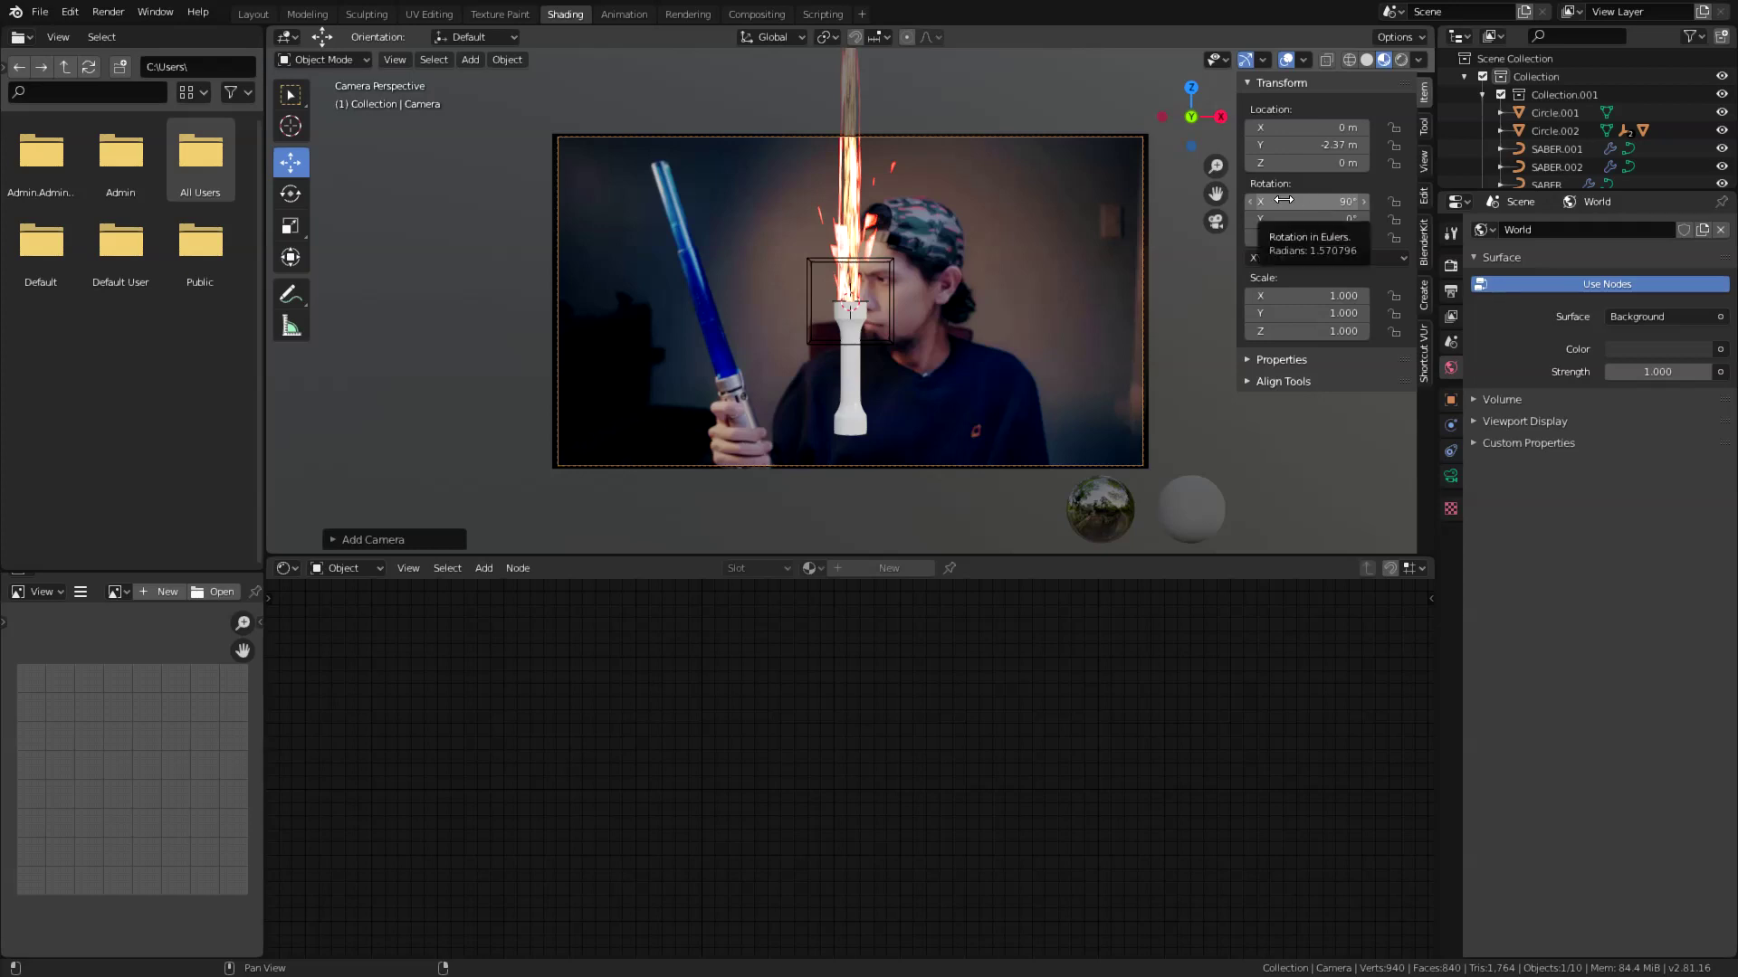
Delete the saber's hilt, keeping only the blade and its controls.
middle_click_drag(995, 290, 806, 415)
left_click(833, 435)
key("x")
left_click(813, 419)
Enable Bloom in the Eevee render settings.
scroll(816, 418, "up", 3)
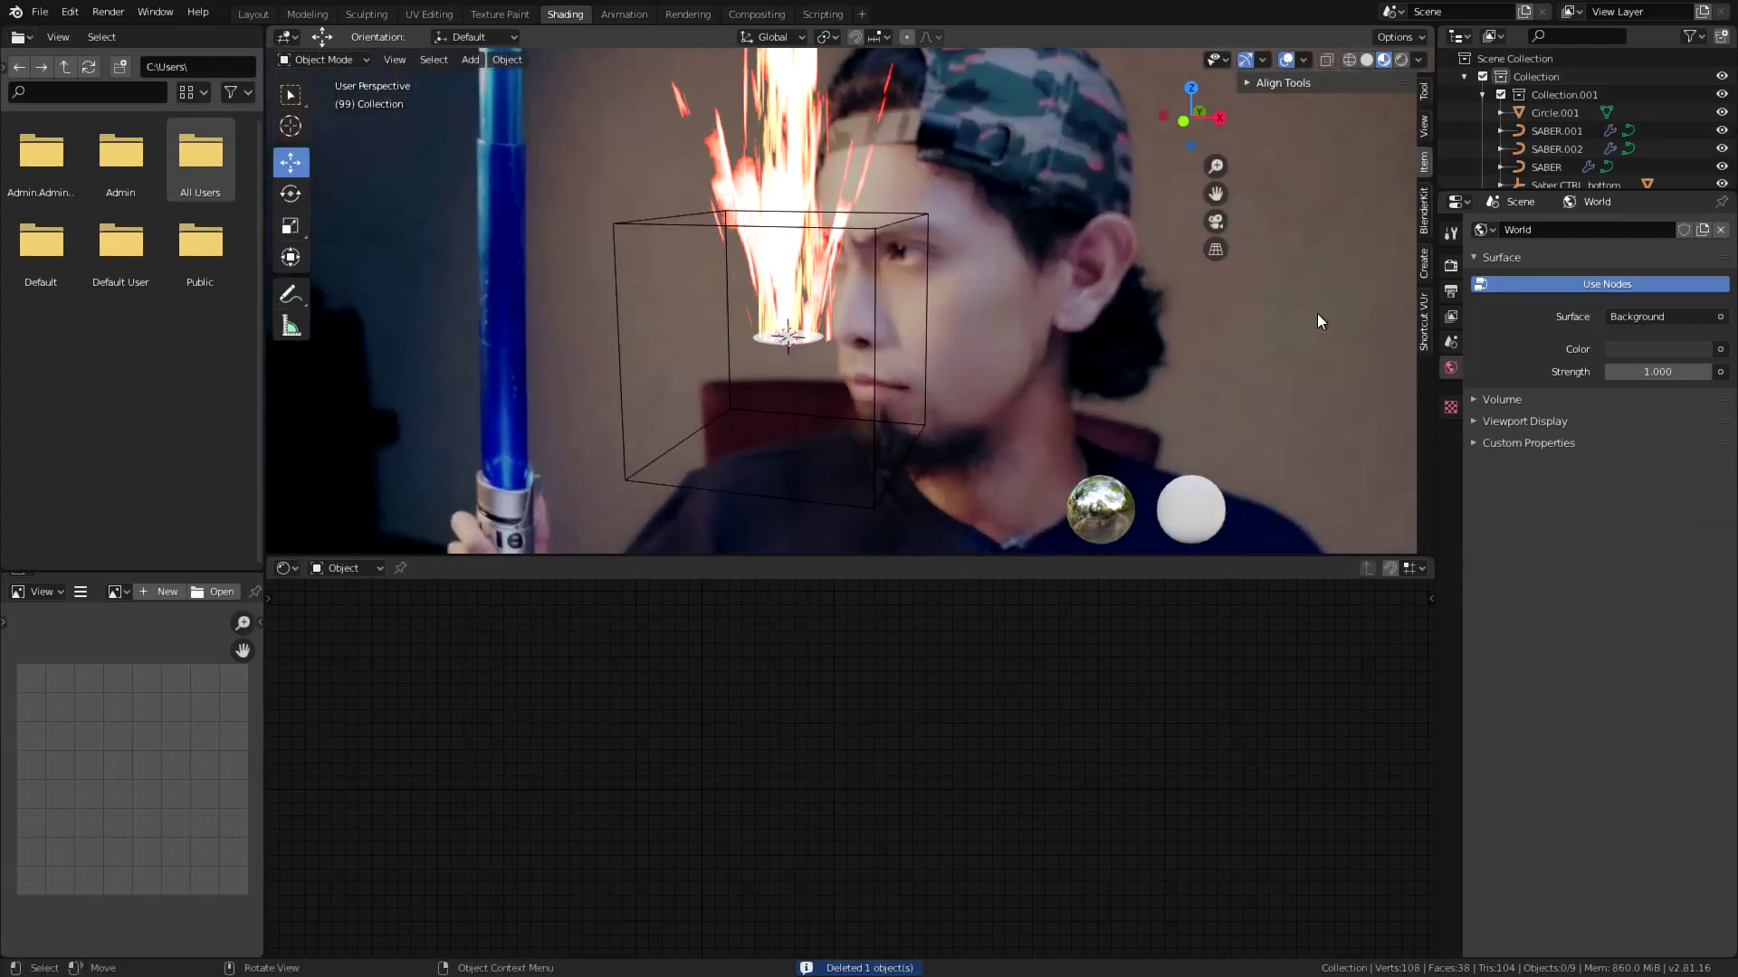
left_click(1450, 266)
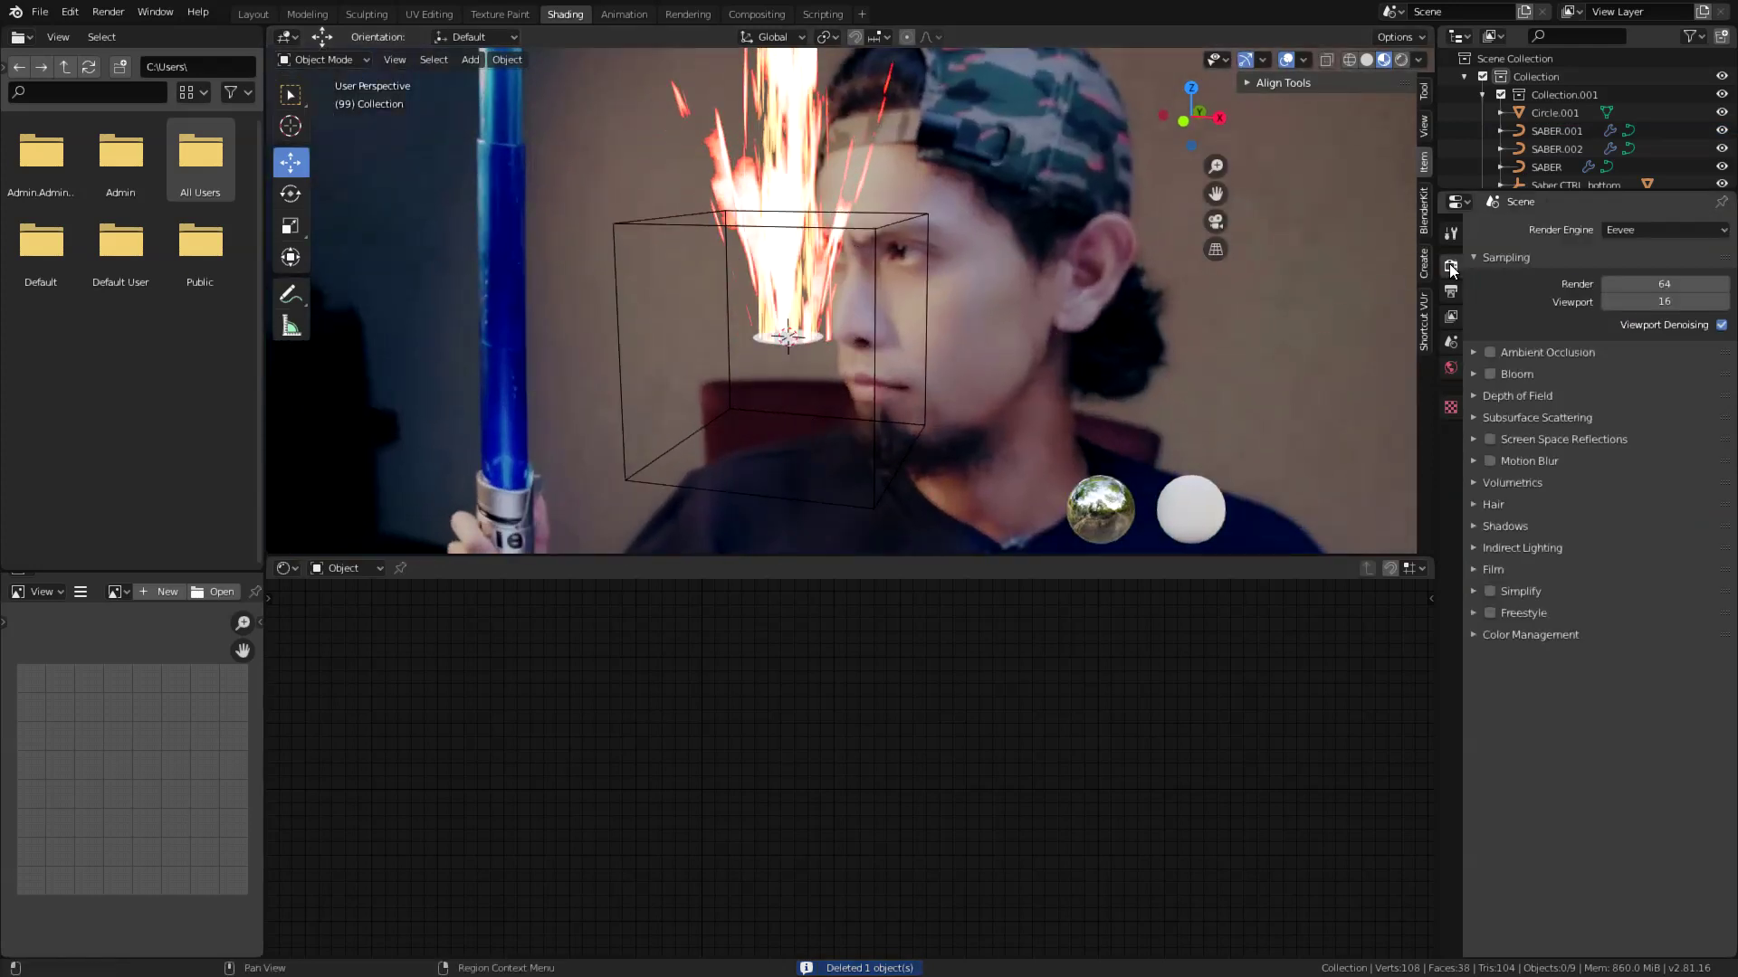
scroll(941, 393, "up", 4)
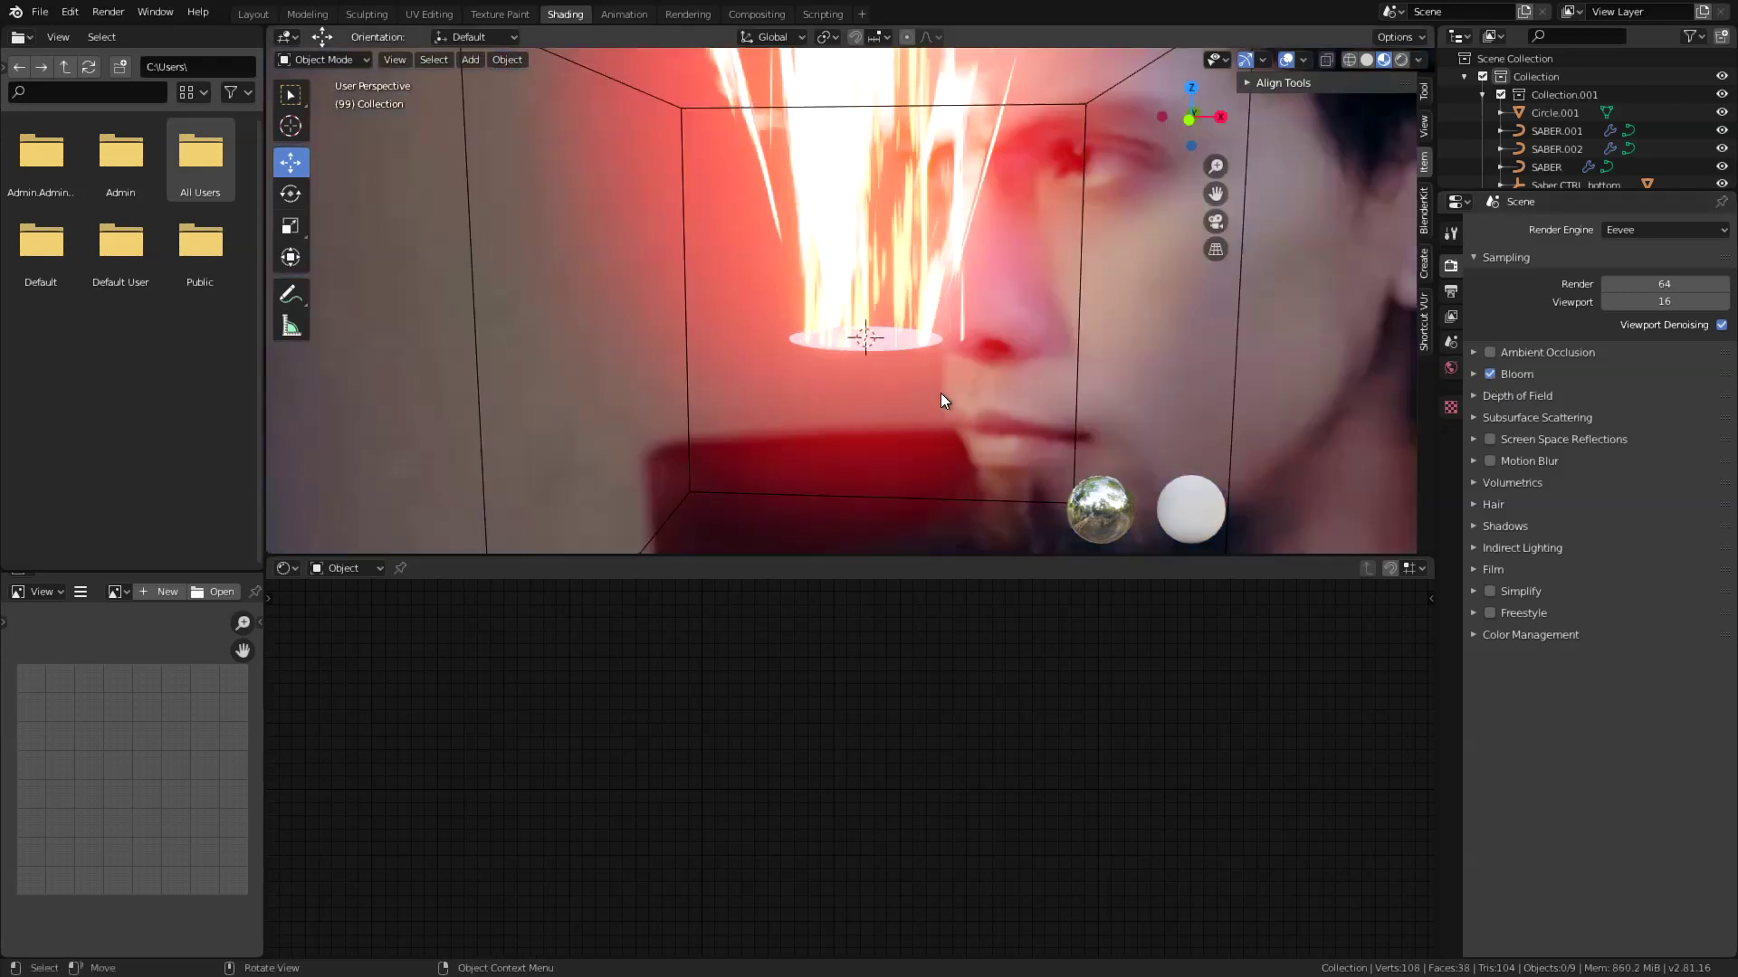
Give the flat disc at the base of the blade a new material with an Emission surface.
left_click(800, 344)
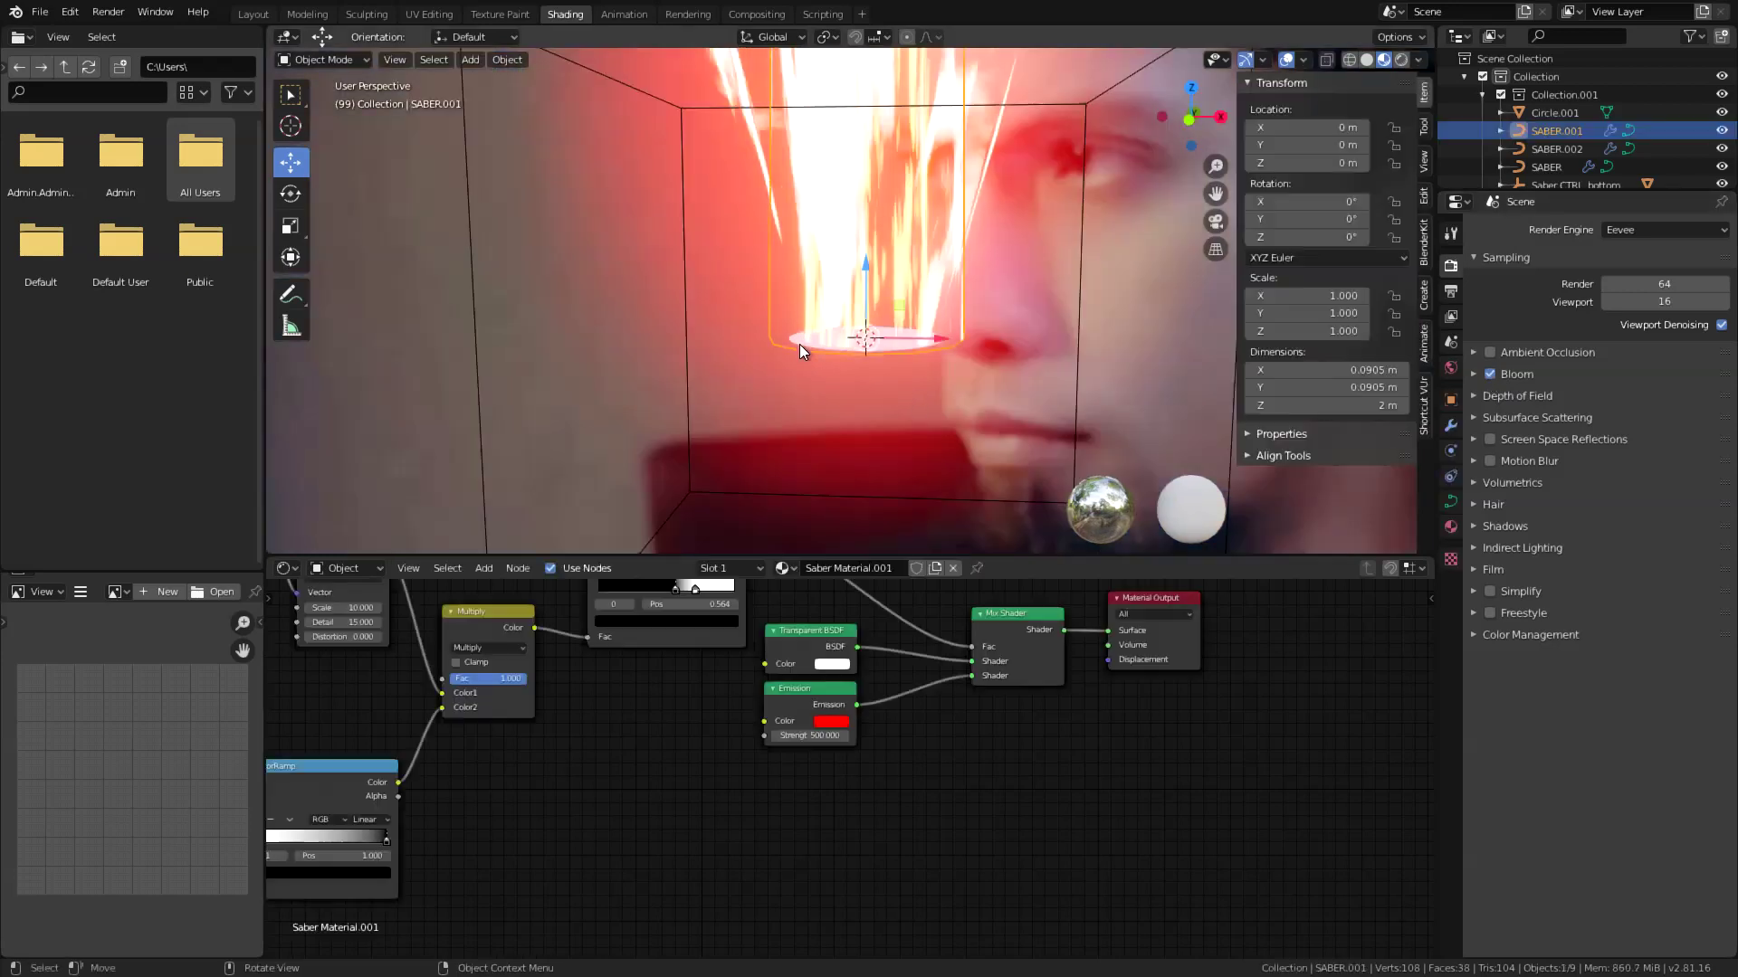
middle_click_drag(800, 344, 806, 275)
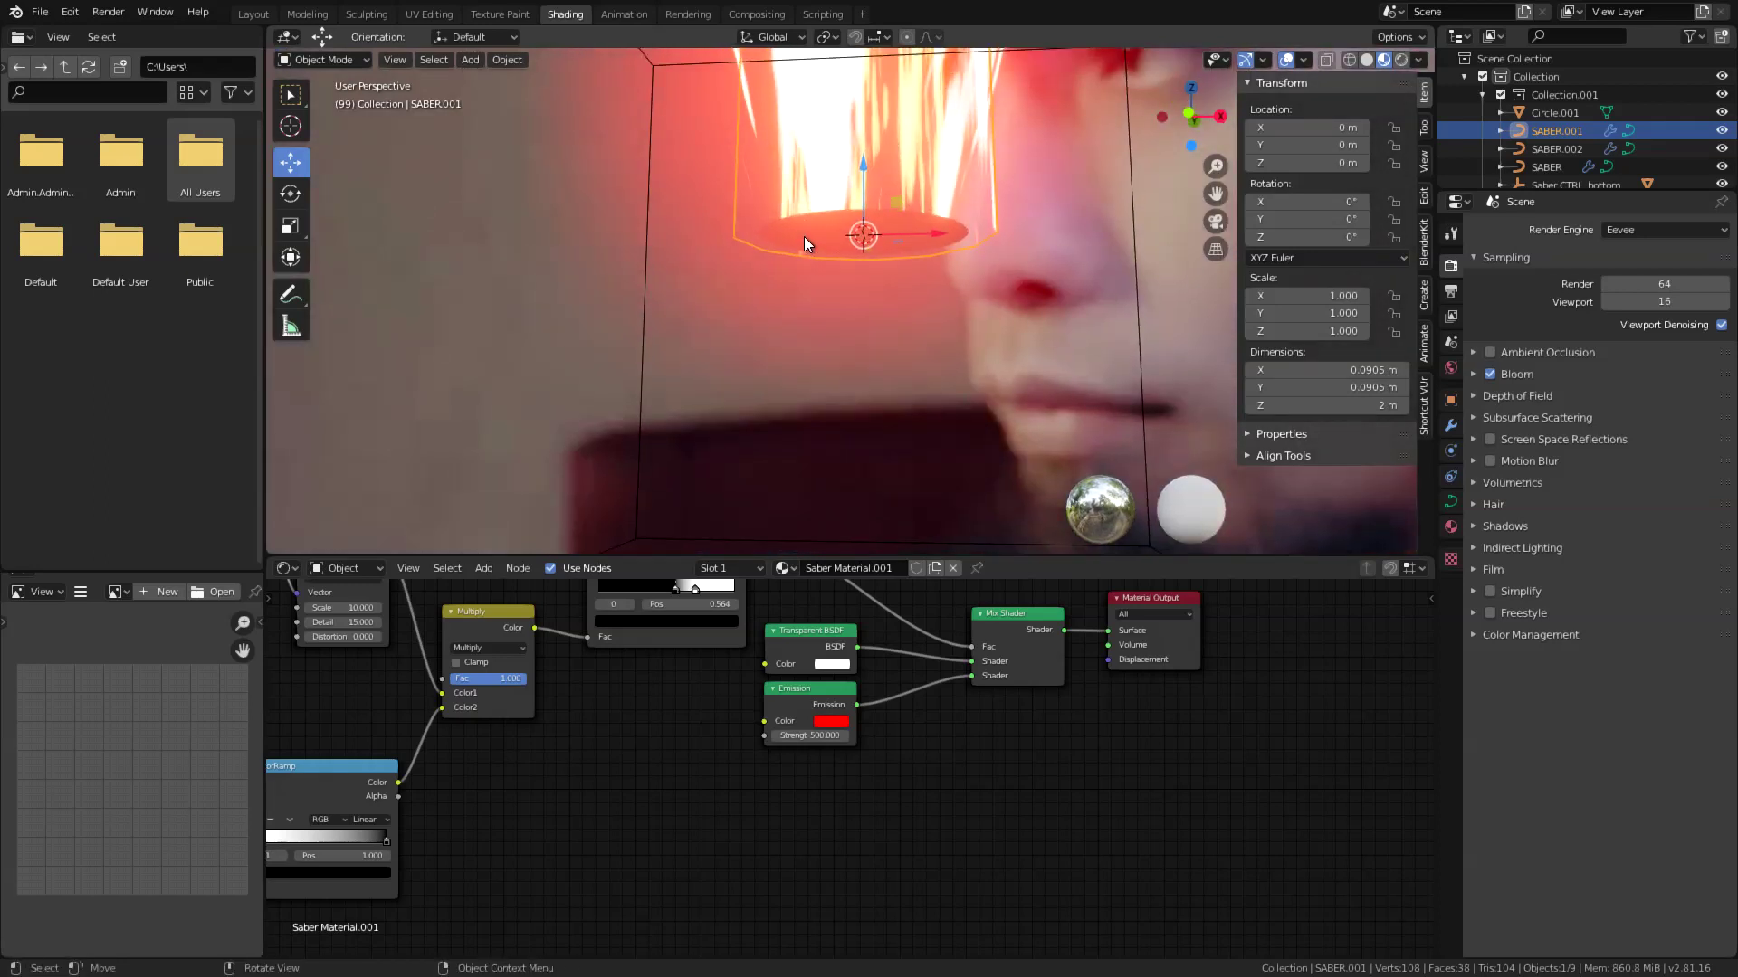
left_click(804, 237)
left_click(1449, 551)
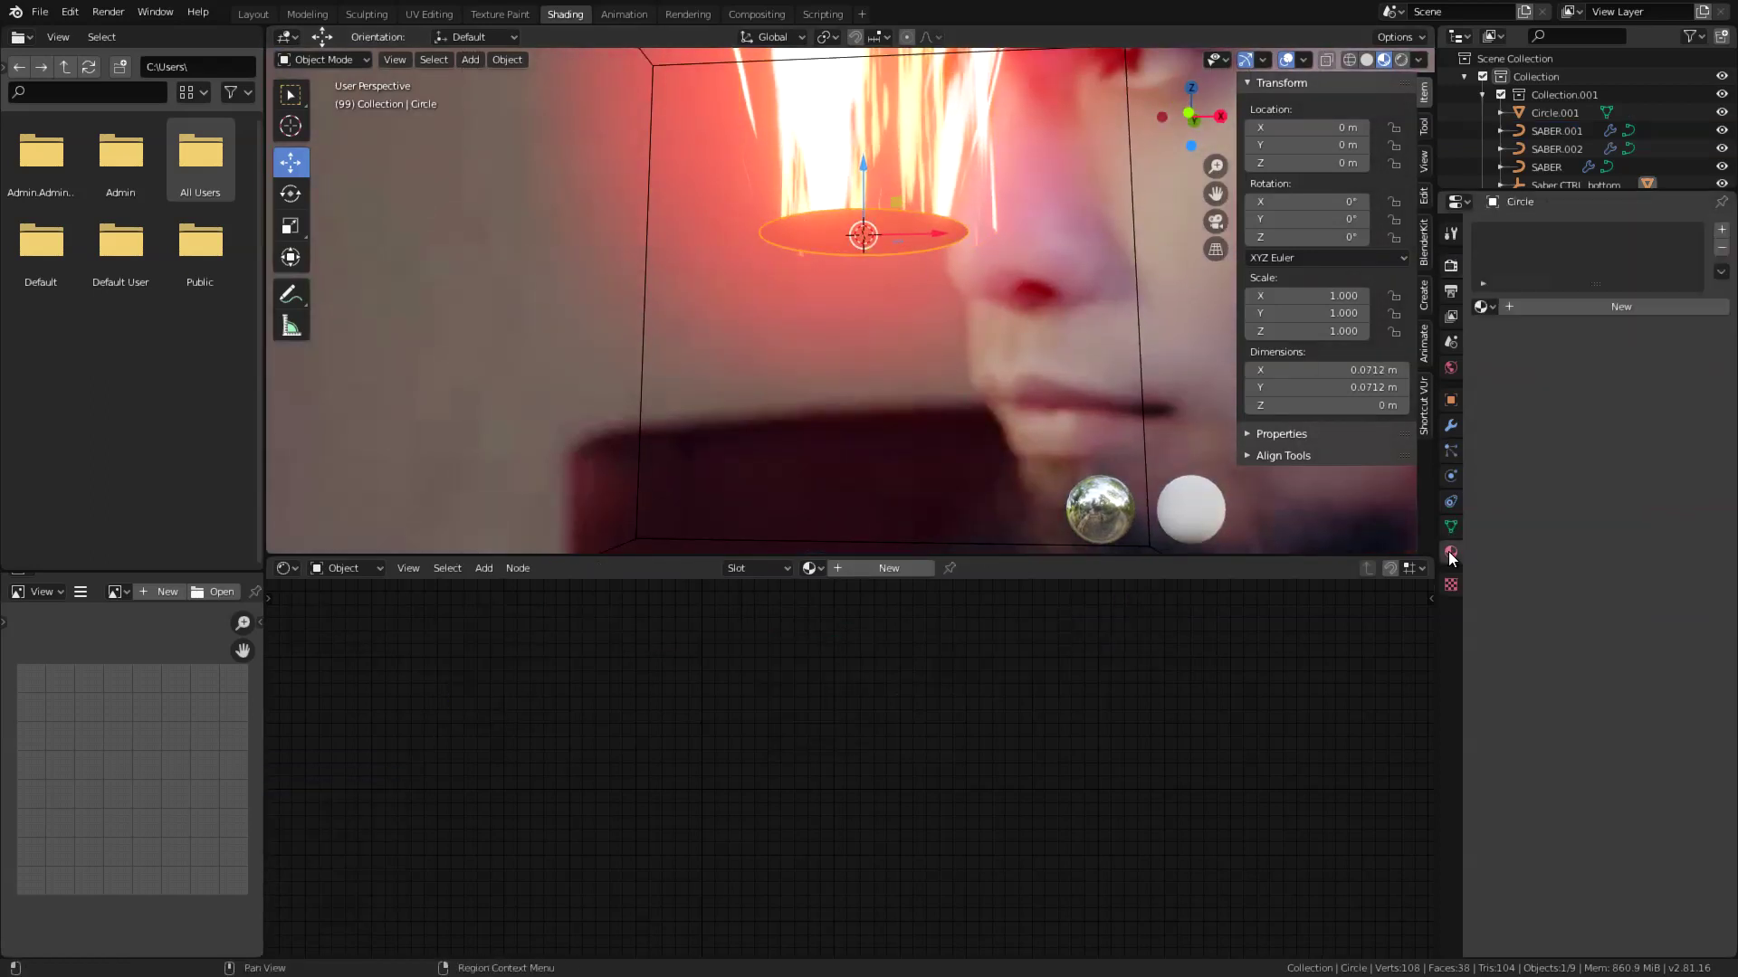
left_click(1537, 308)
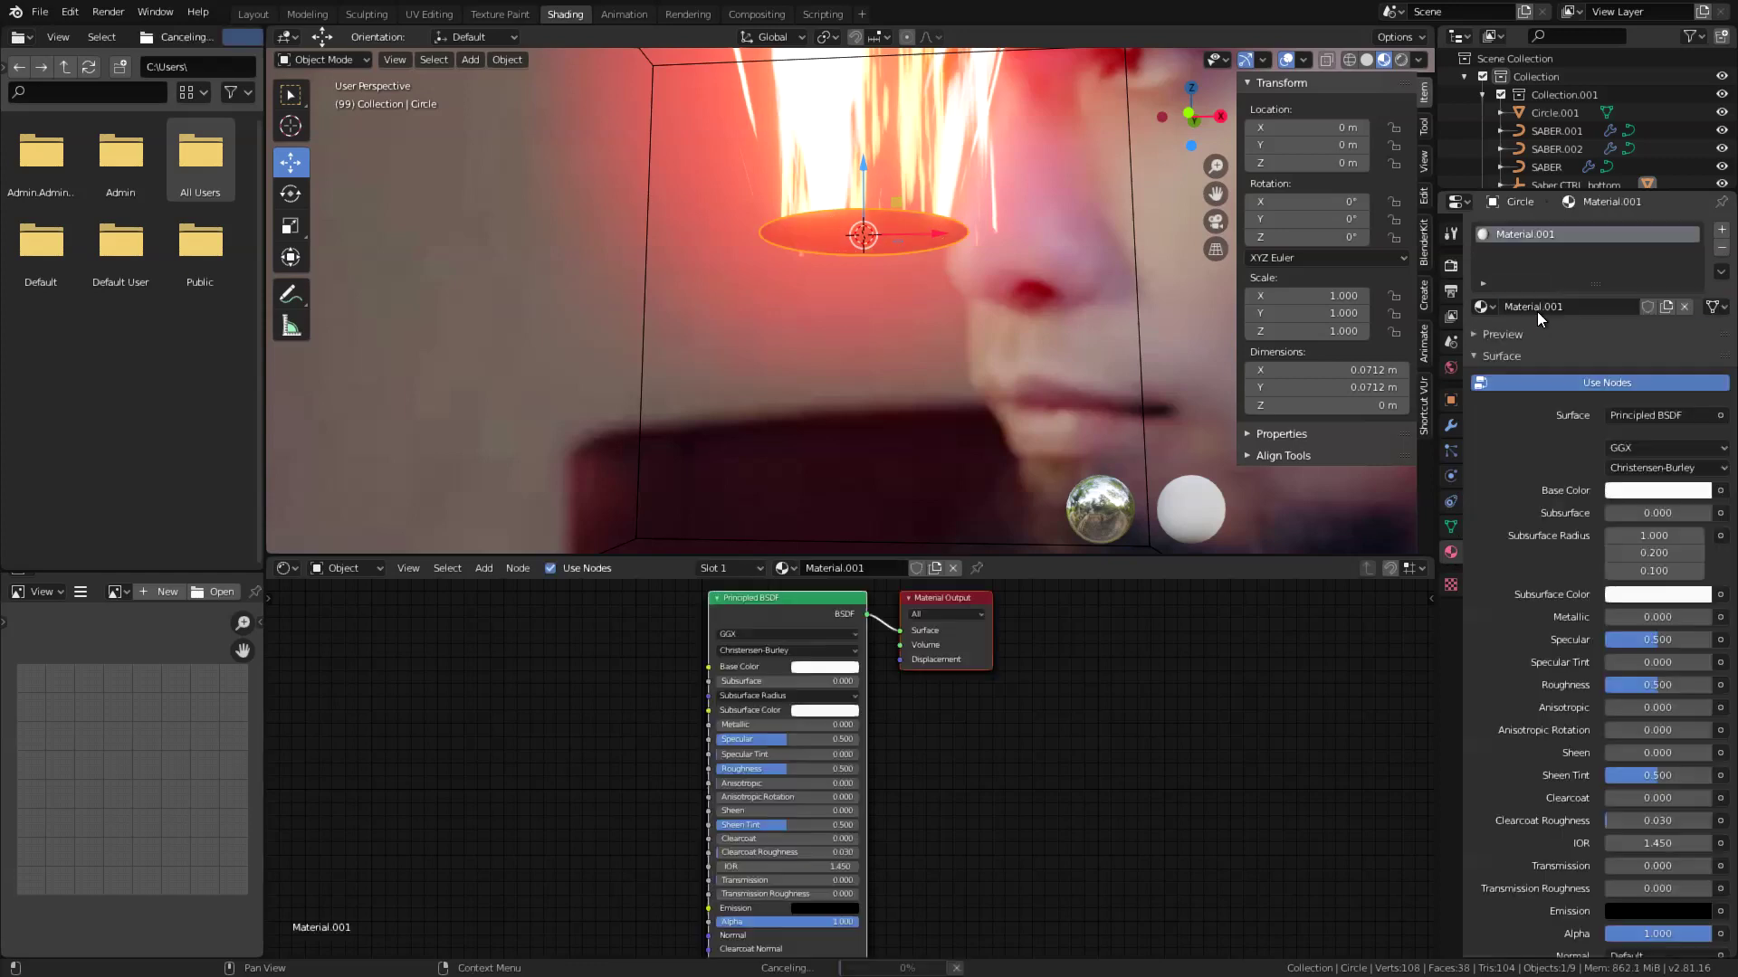
left_click(1623, 416)
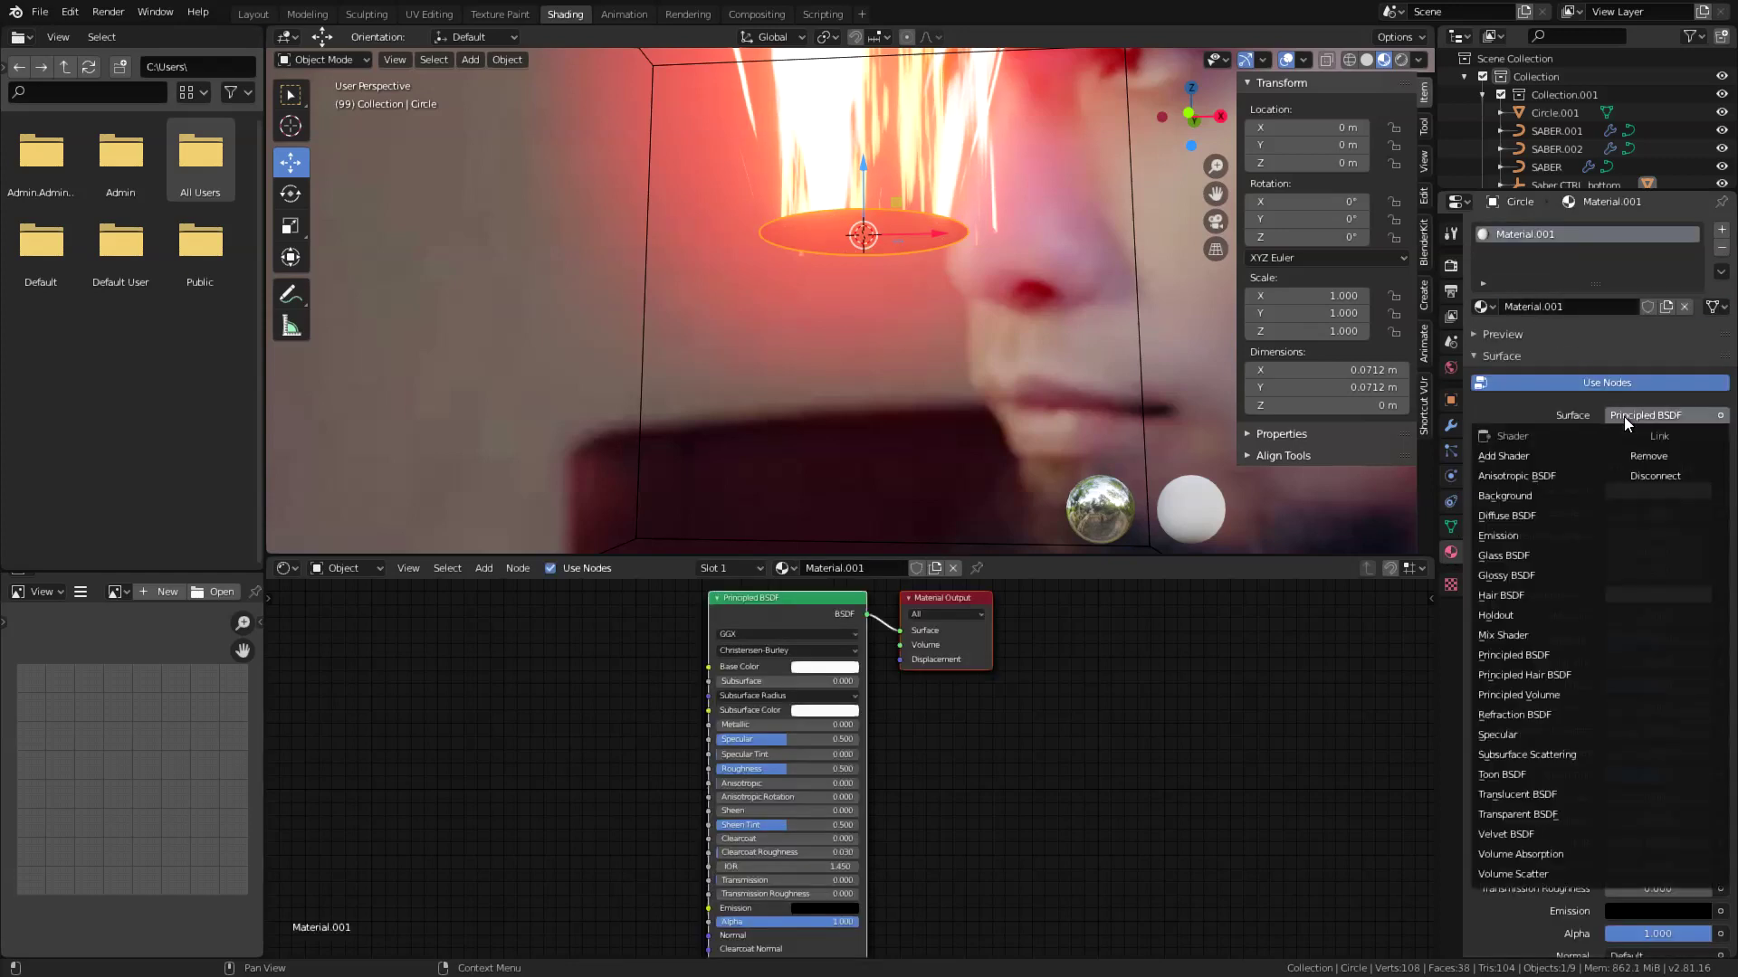
left_click(1535, 536)
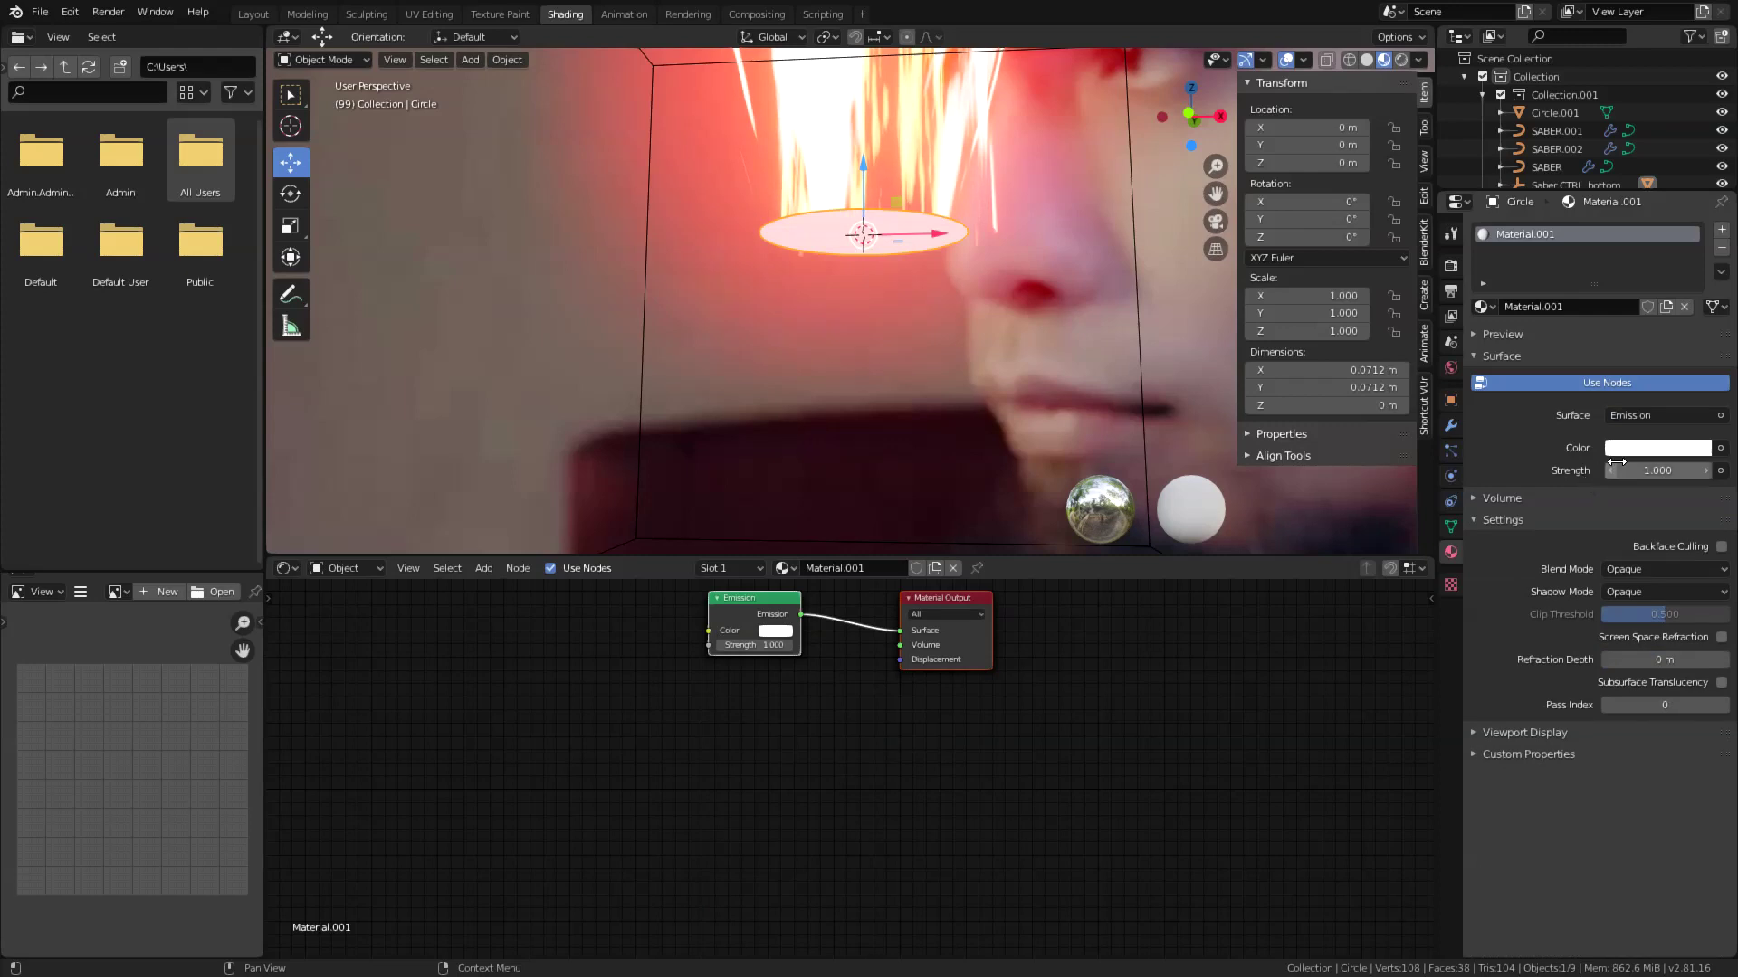
Set the disc's emission colour to red with hue 0.024 and saturation 0.958, and raise its emission strength.
left_click(1642, 450)
left_click_drag(1617, 257, 1607, 318)
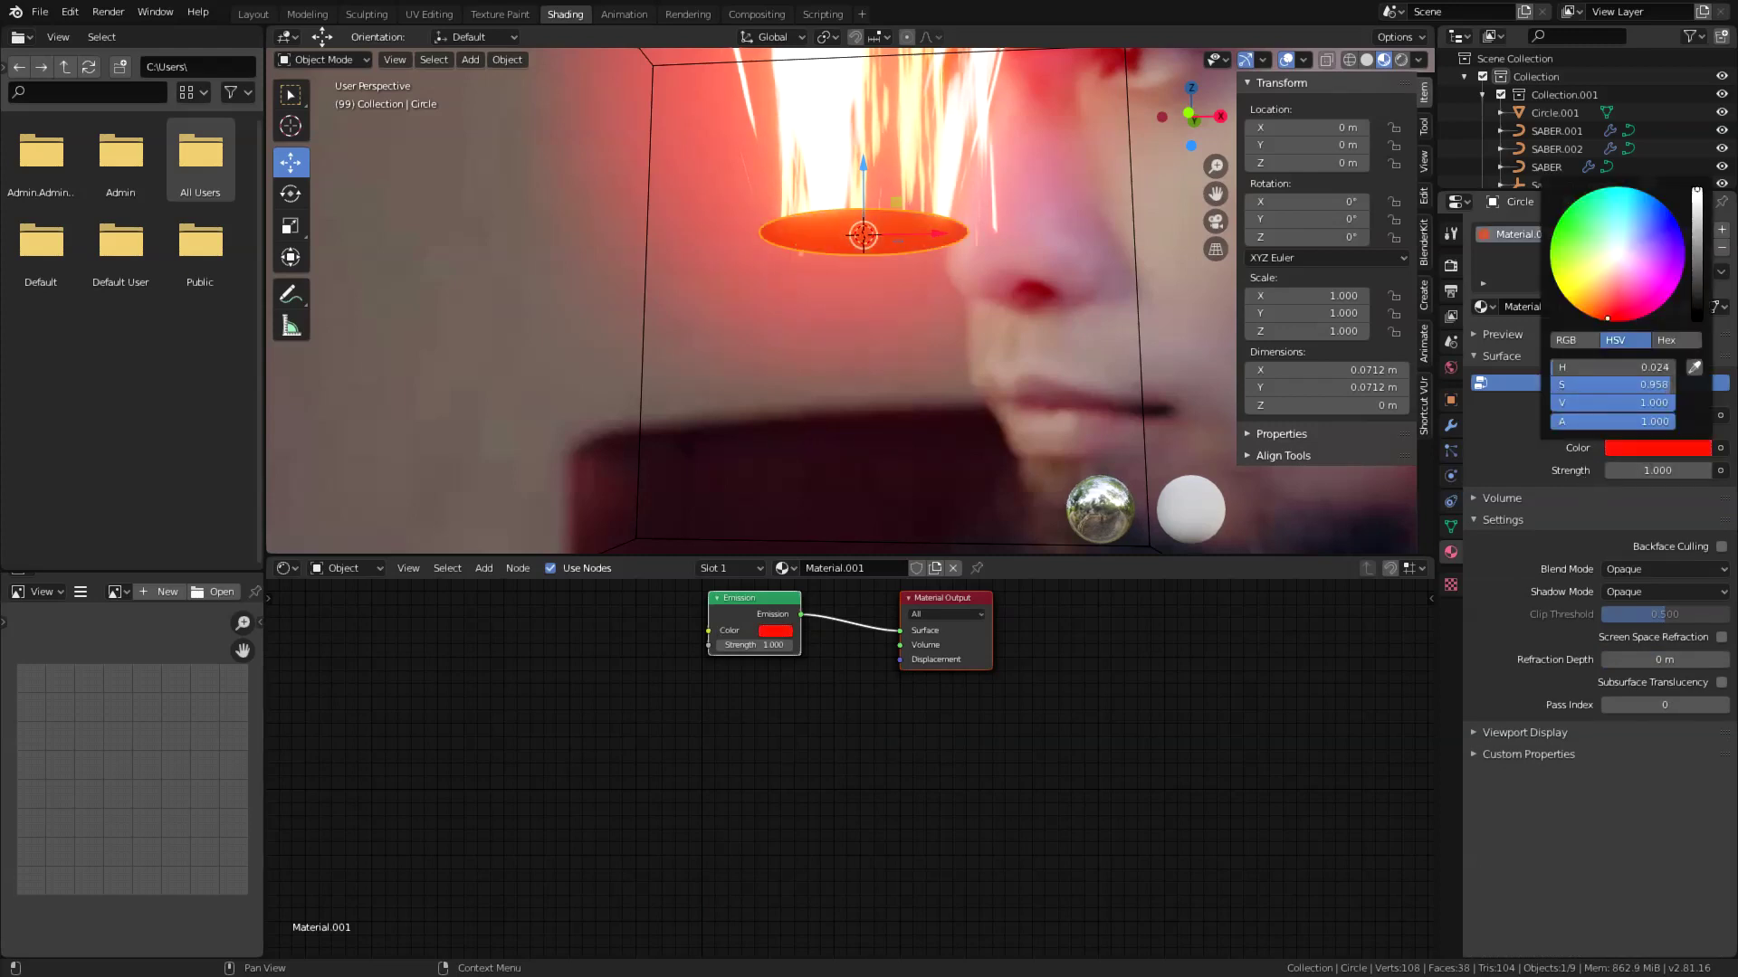
mouse_move(1657, 471)
left_mouse_down()
mouse_move(1710, 471)
mouse_move(1684, 471)
left_mouse_up()
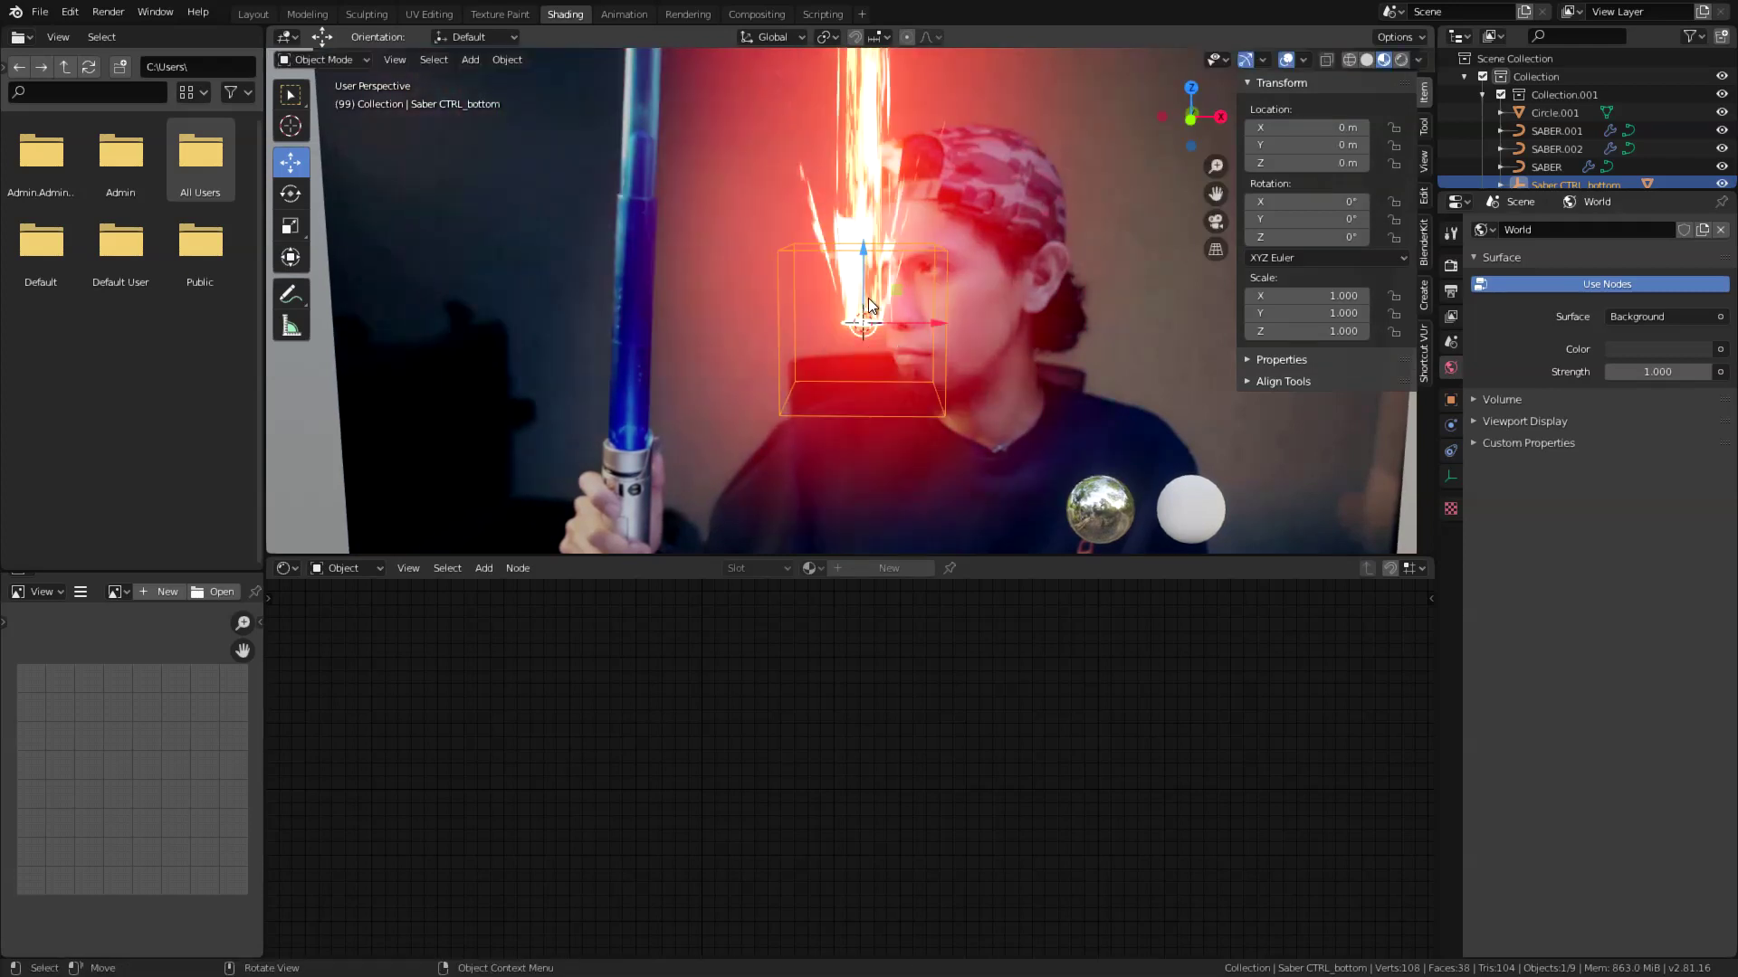
View the scene through the camera, replace the shader editor with an enlarged 3D viewport above a Timeline, and go to frame 1.
middle_click_drag(867, 297, 807, 445)
key("KP_0")
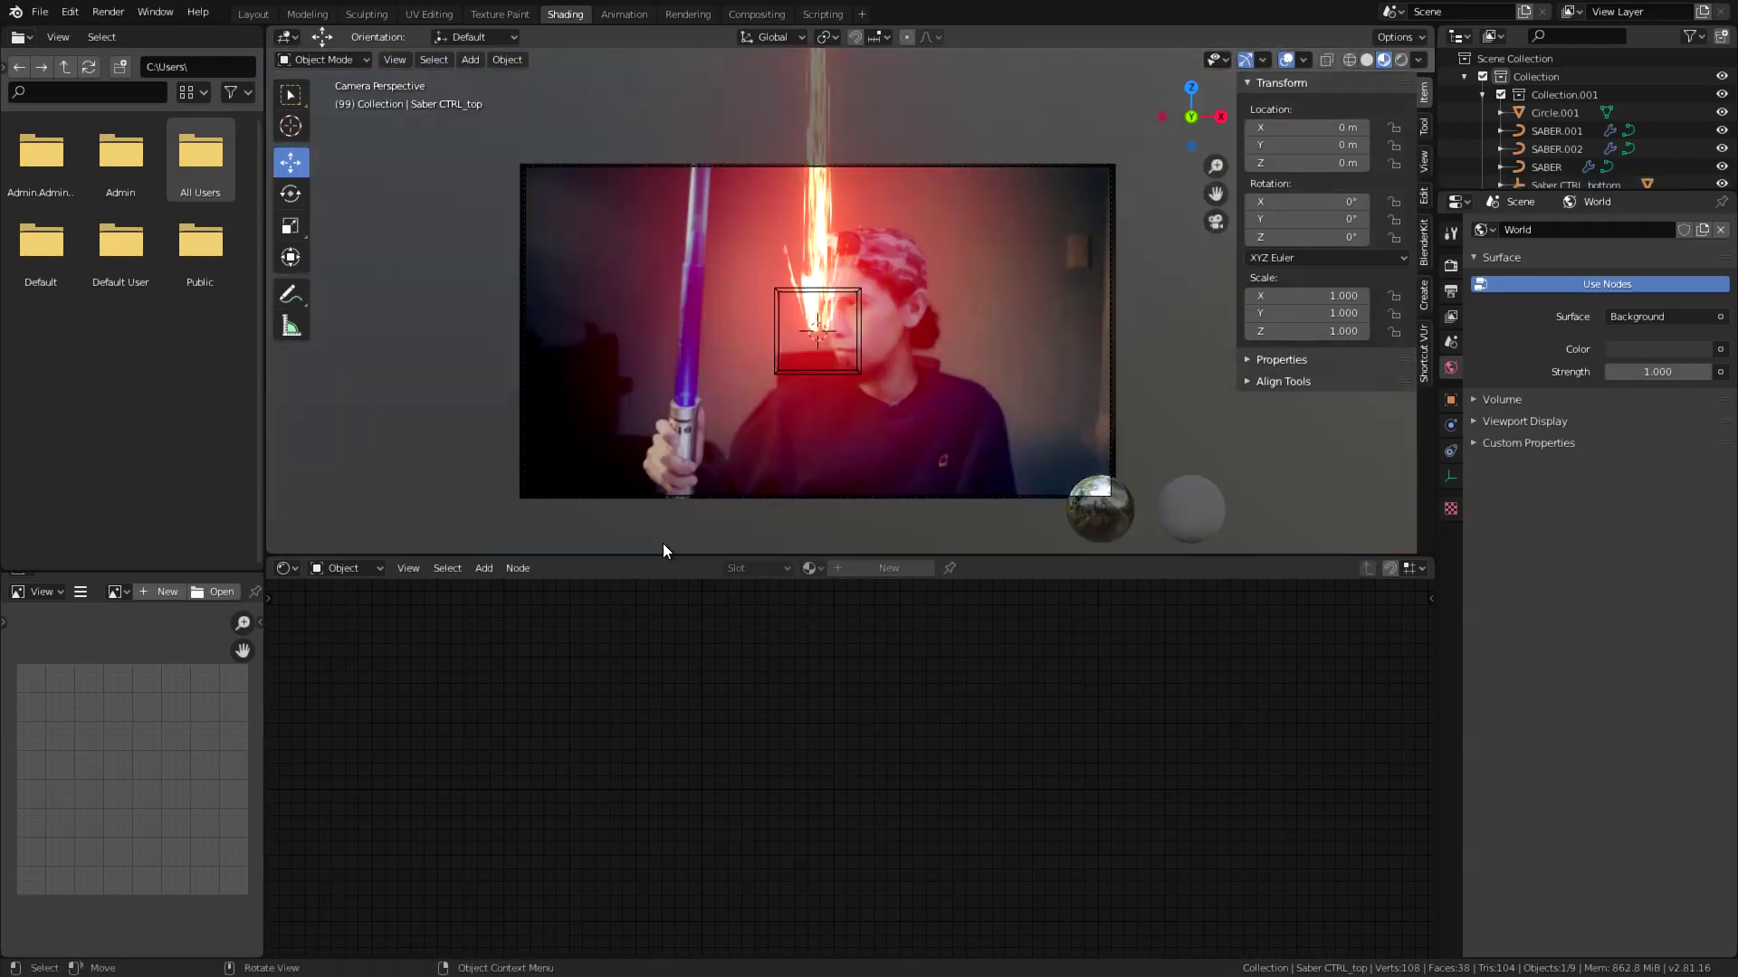
left_click(291, 570)
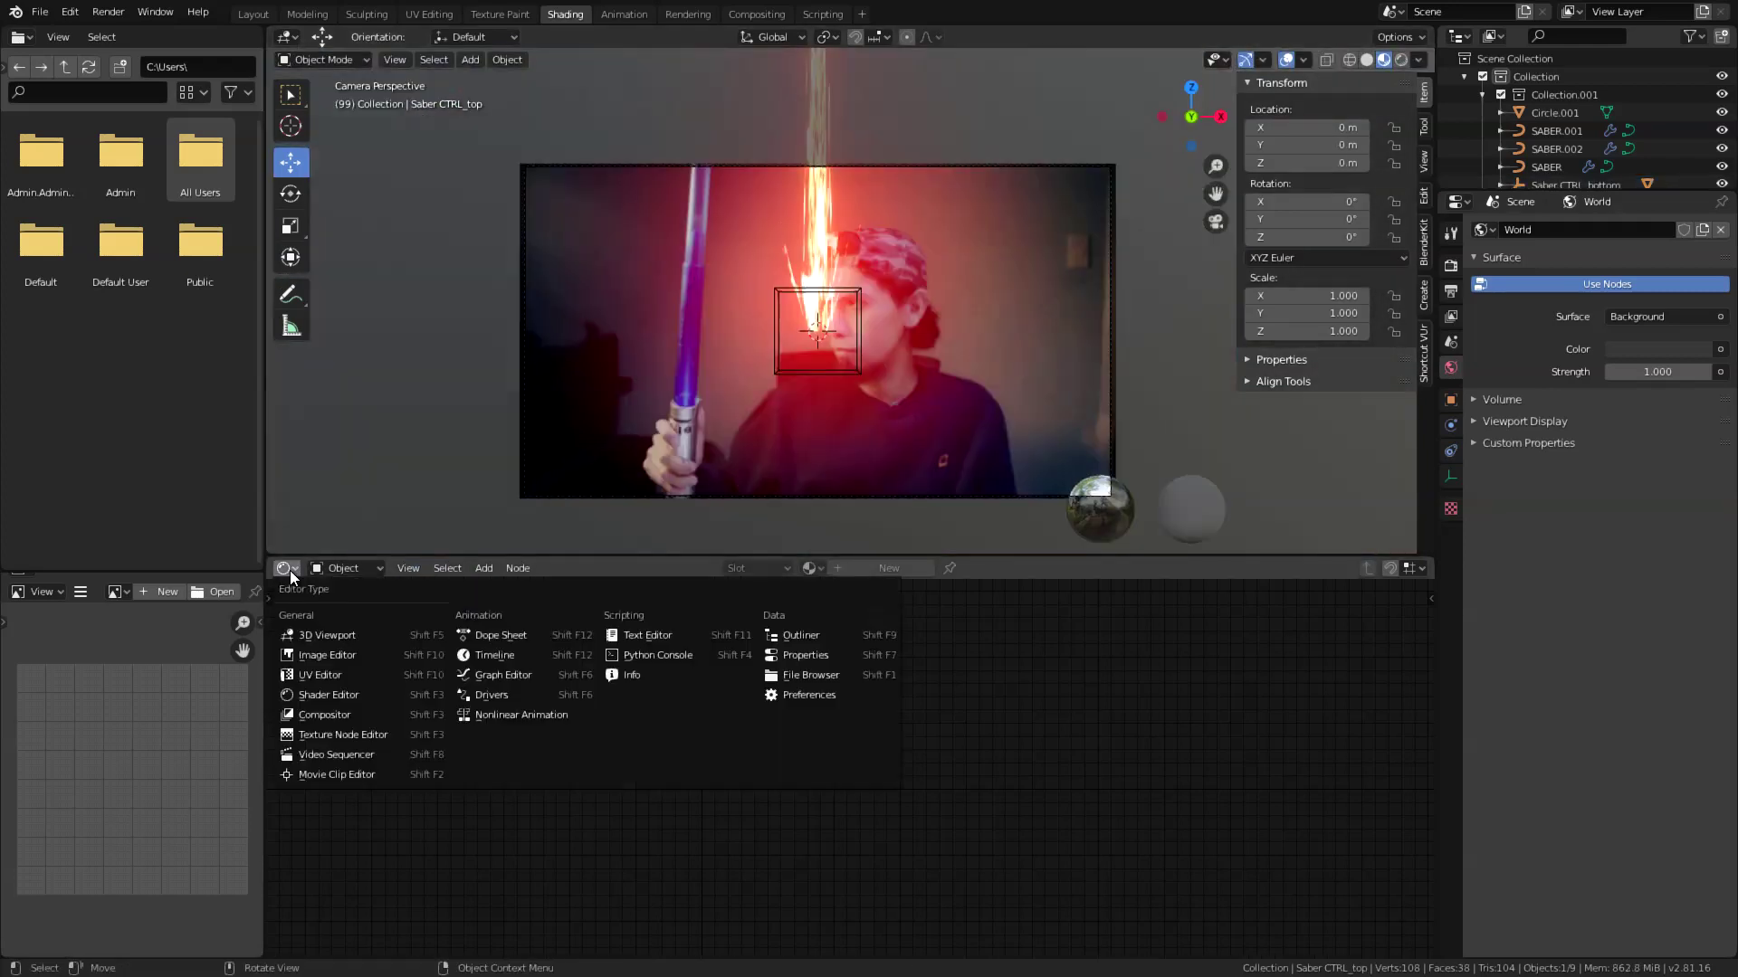
left_click(497, 656)
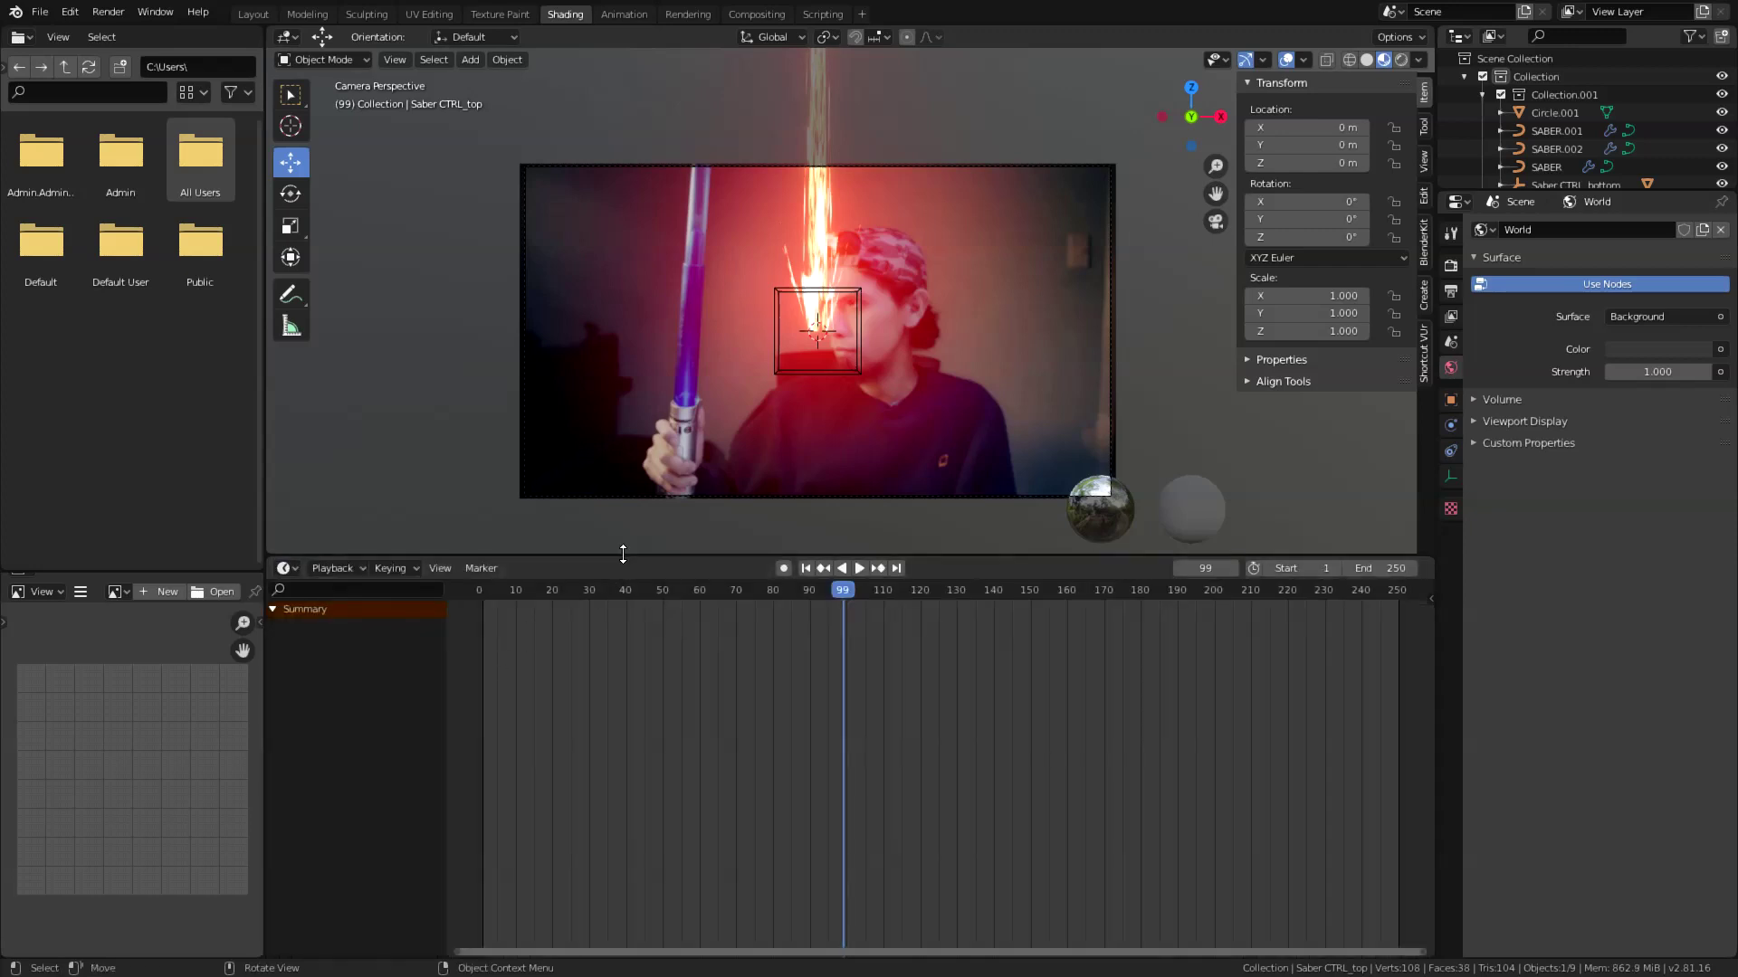
left_click_drag(627, 575, 627, 624)
key("shift+Left")
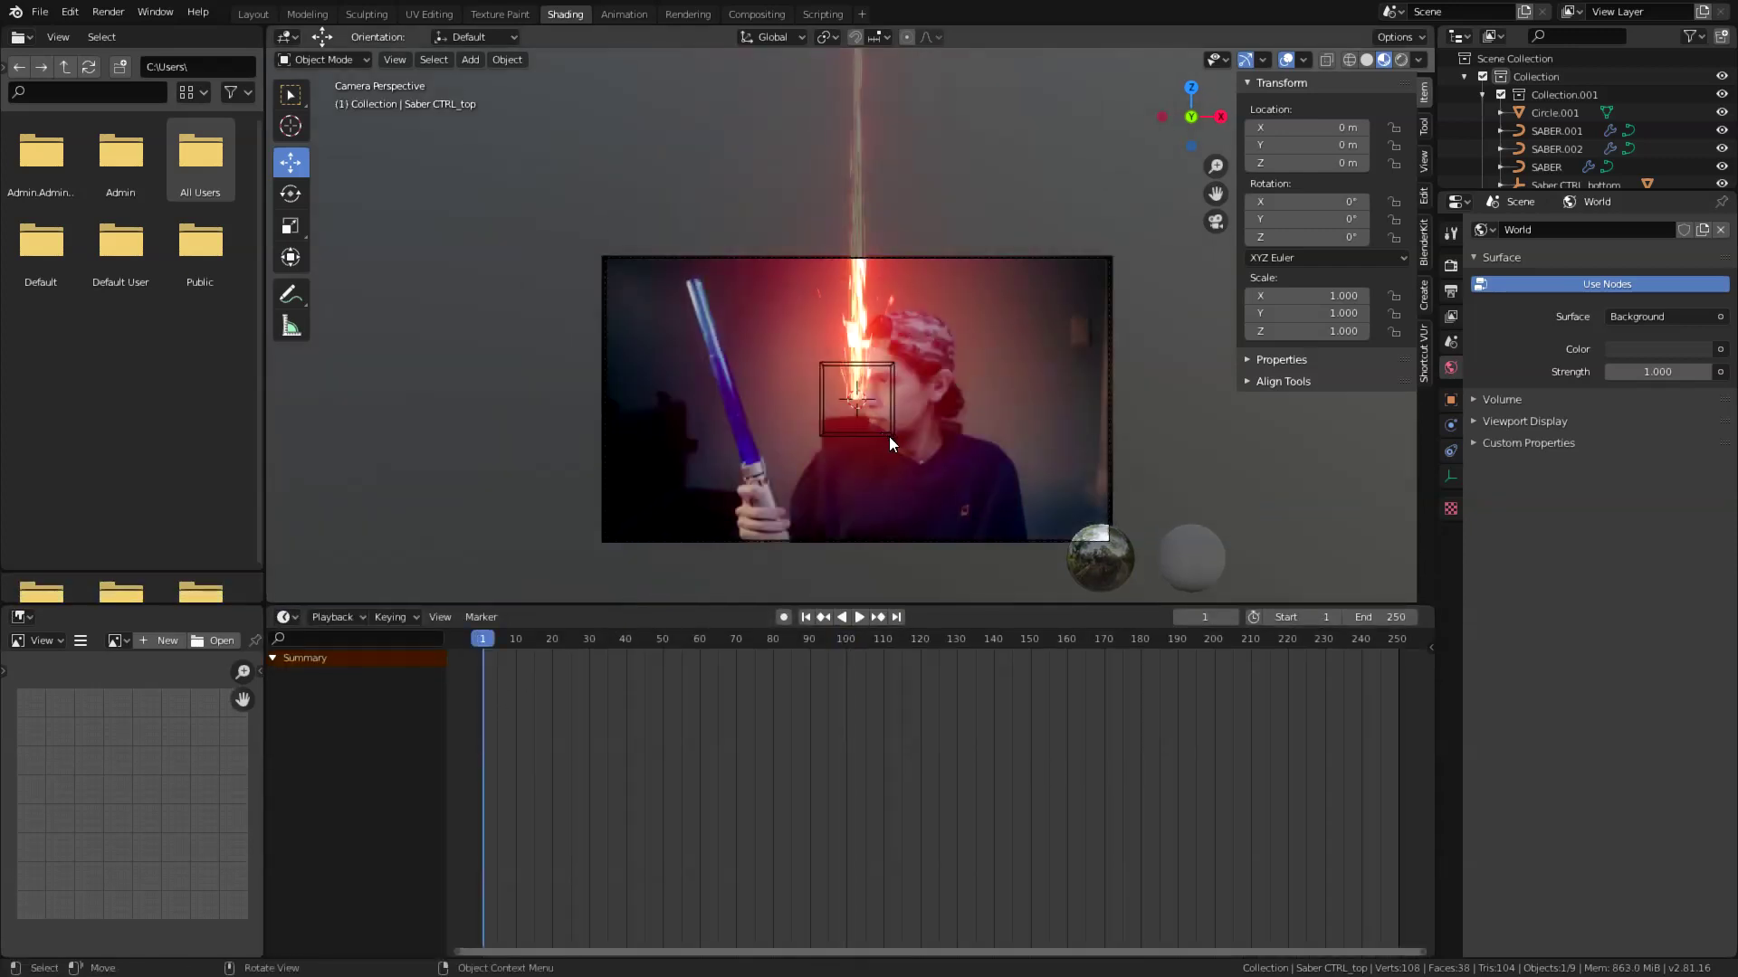
Move the saber's bottom and top controls so the blade lies over the prop saber held in the footage.
left_click(889, 437)
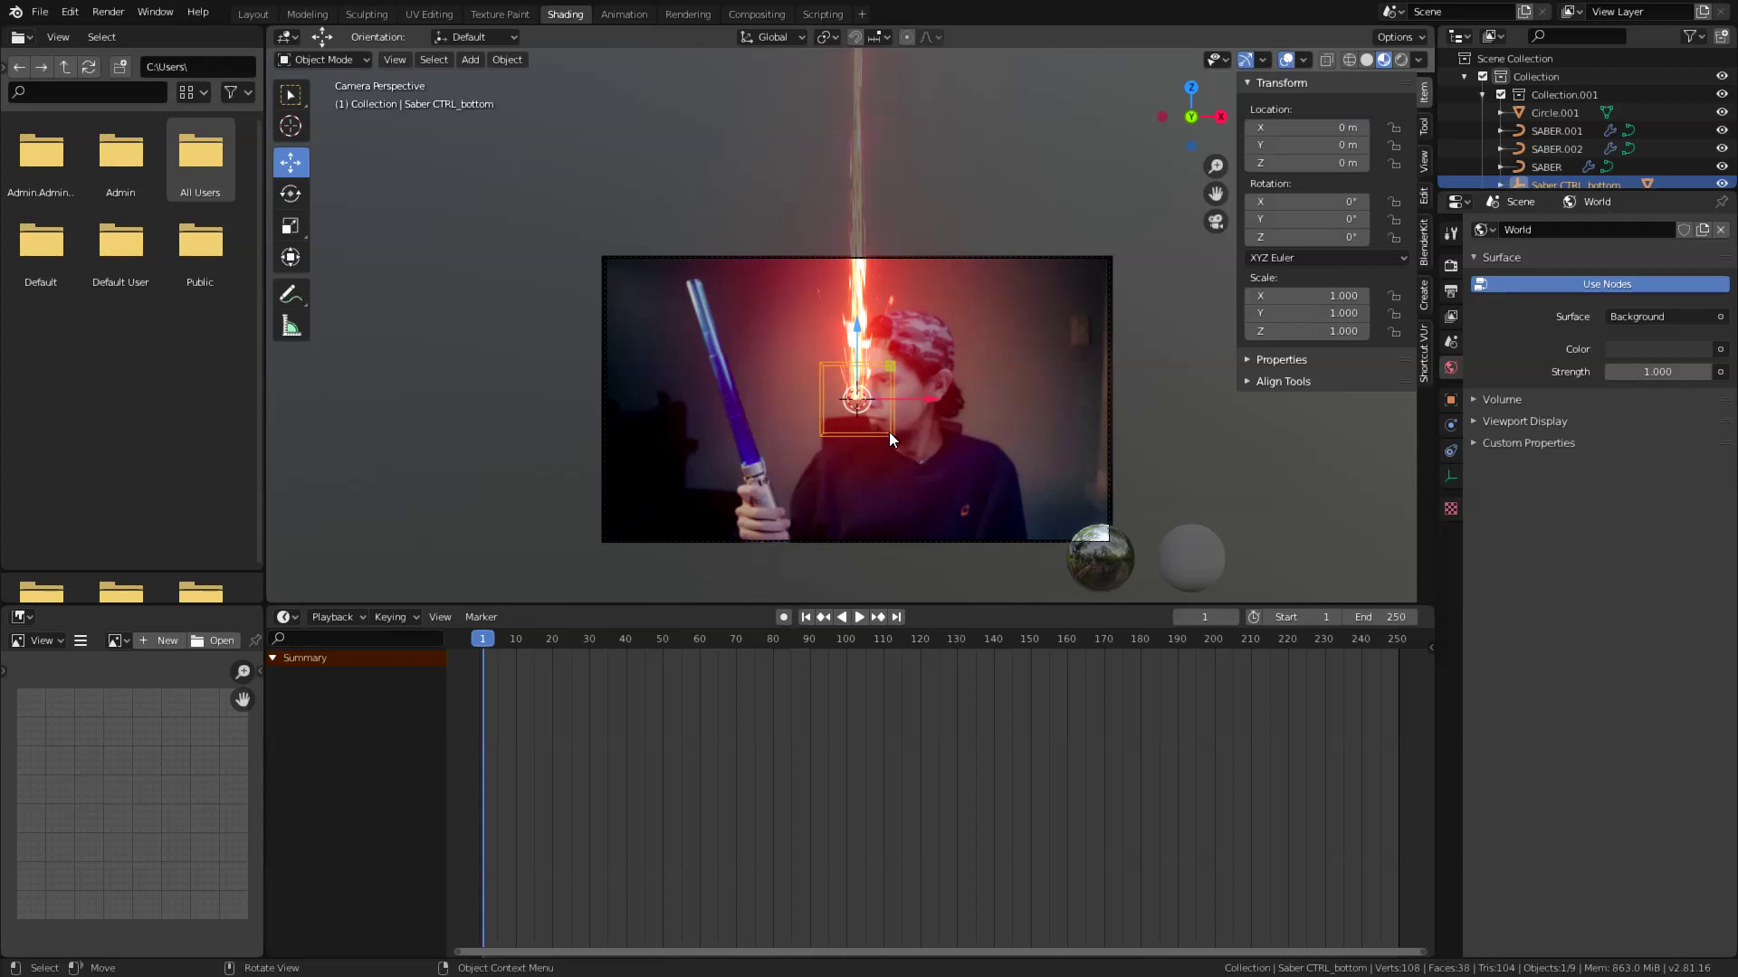
key("g")
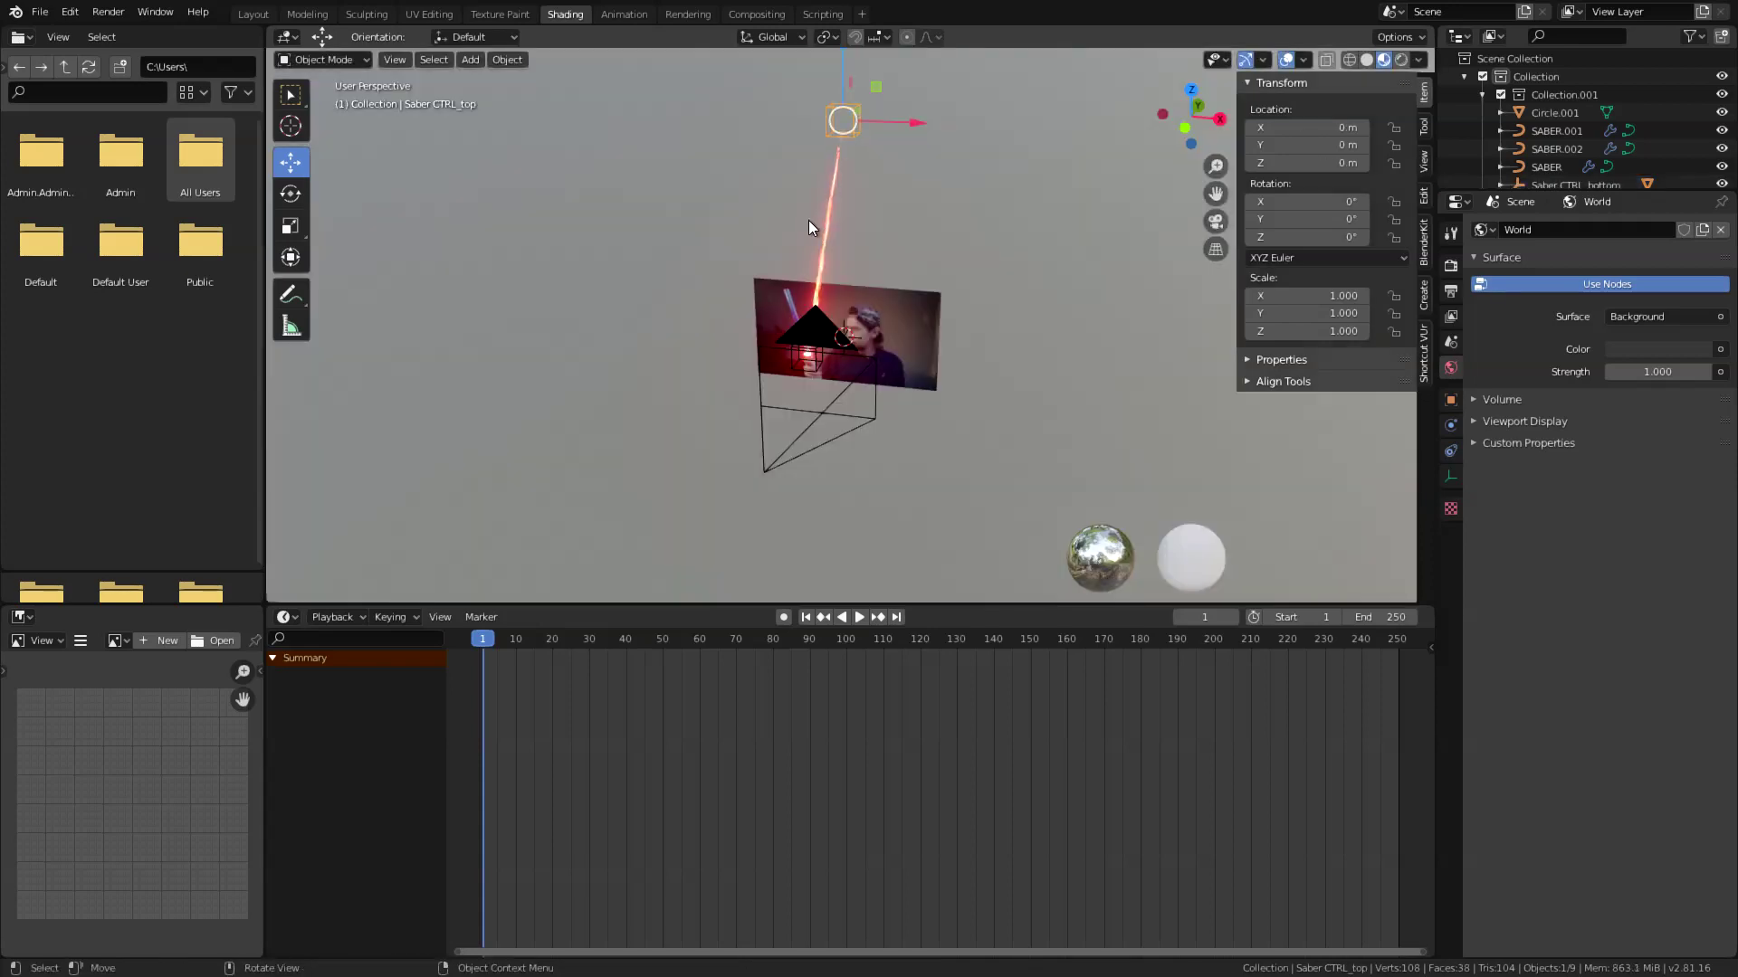
key("g")
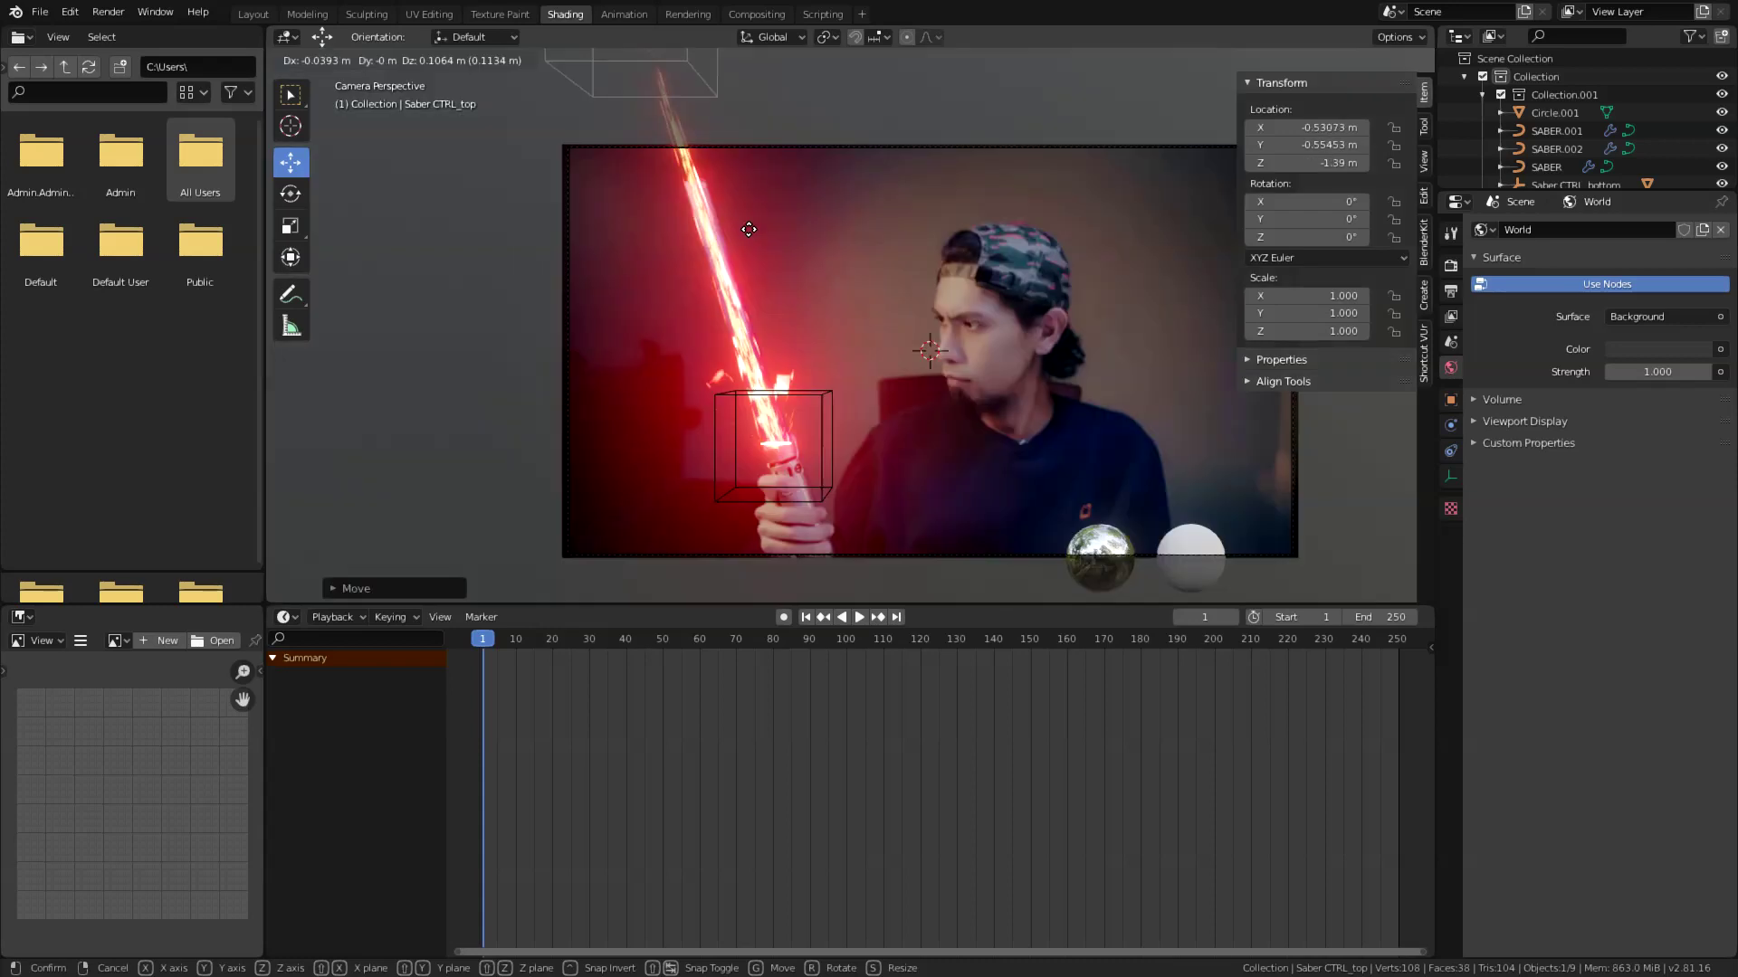
left_click(750, 232)
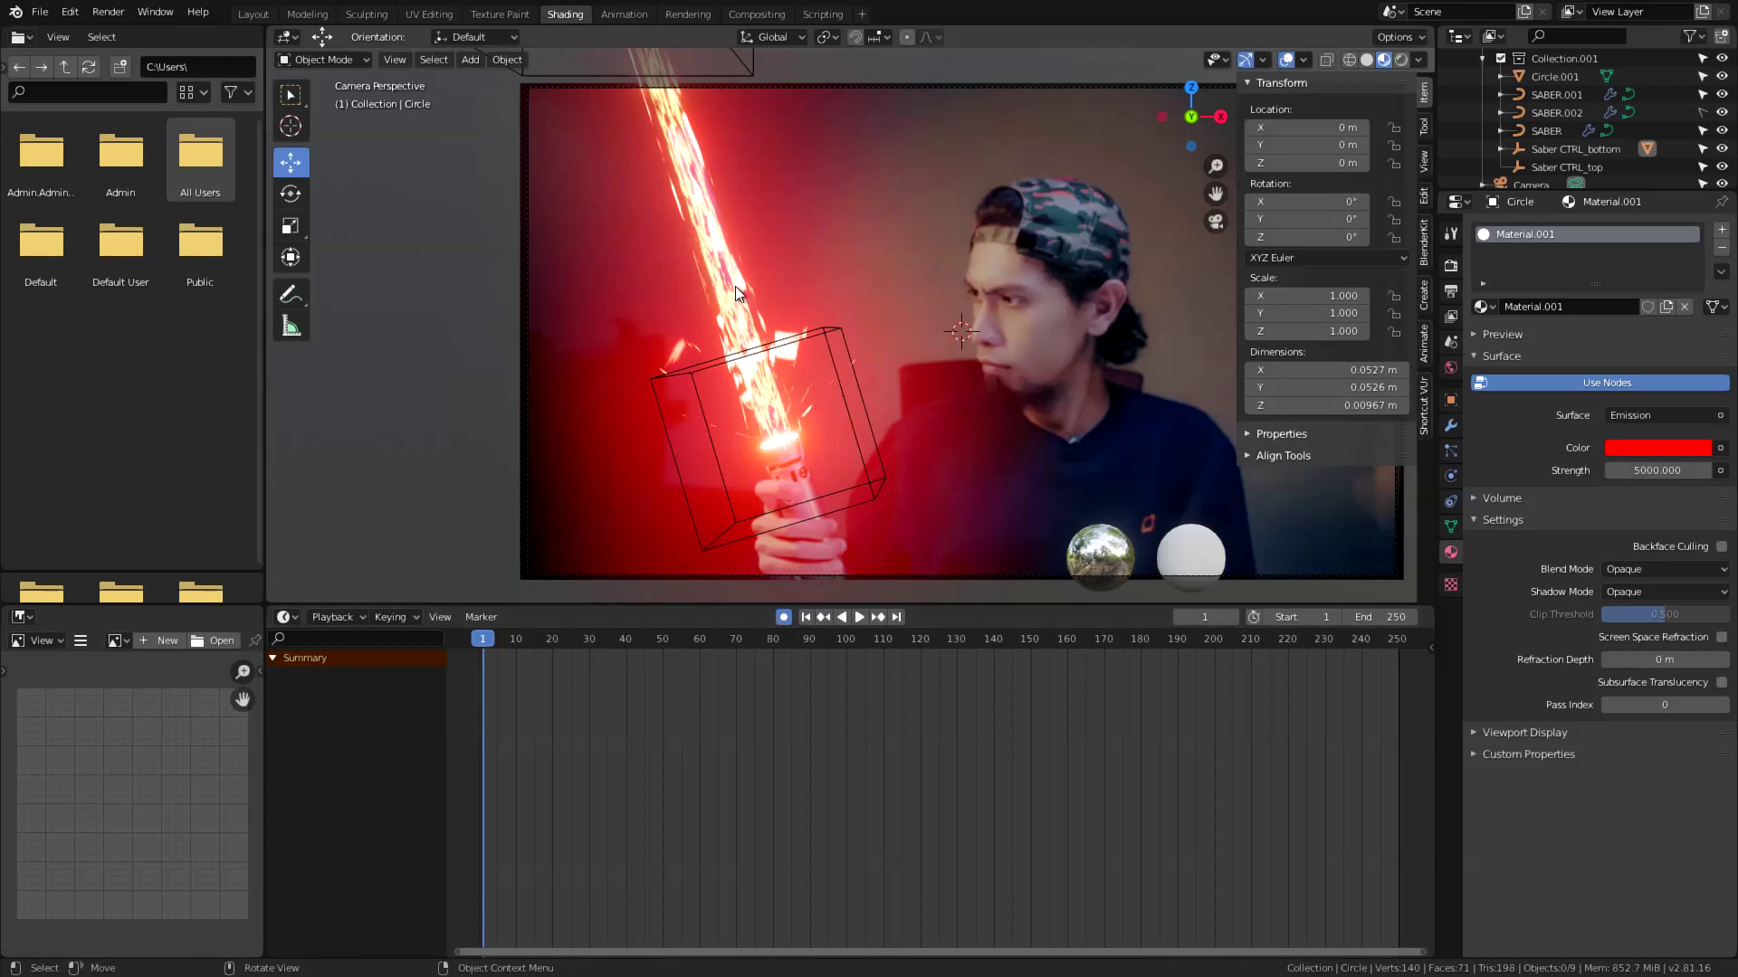
Fine-tune and key the bottom and top controls at frame 1 so the blade starts at the prop's hilt and follows its angle.
scroll(735, 286, "down", 2)
middle_click_drag(693, 247, 668, 273, "shift")
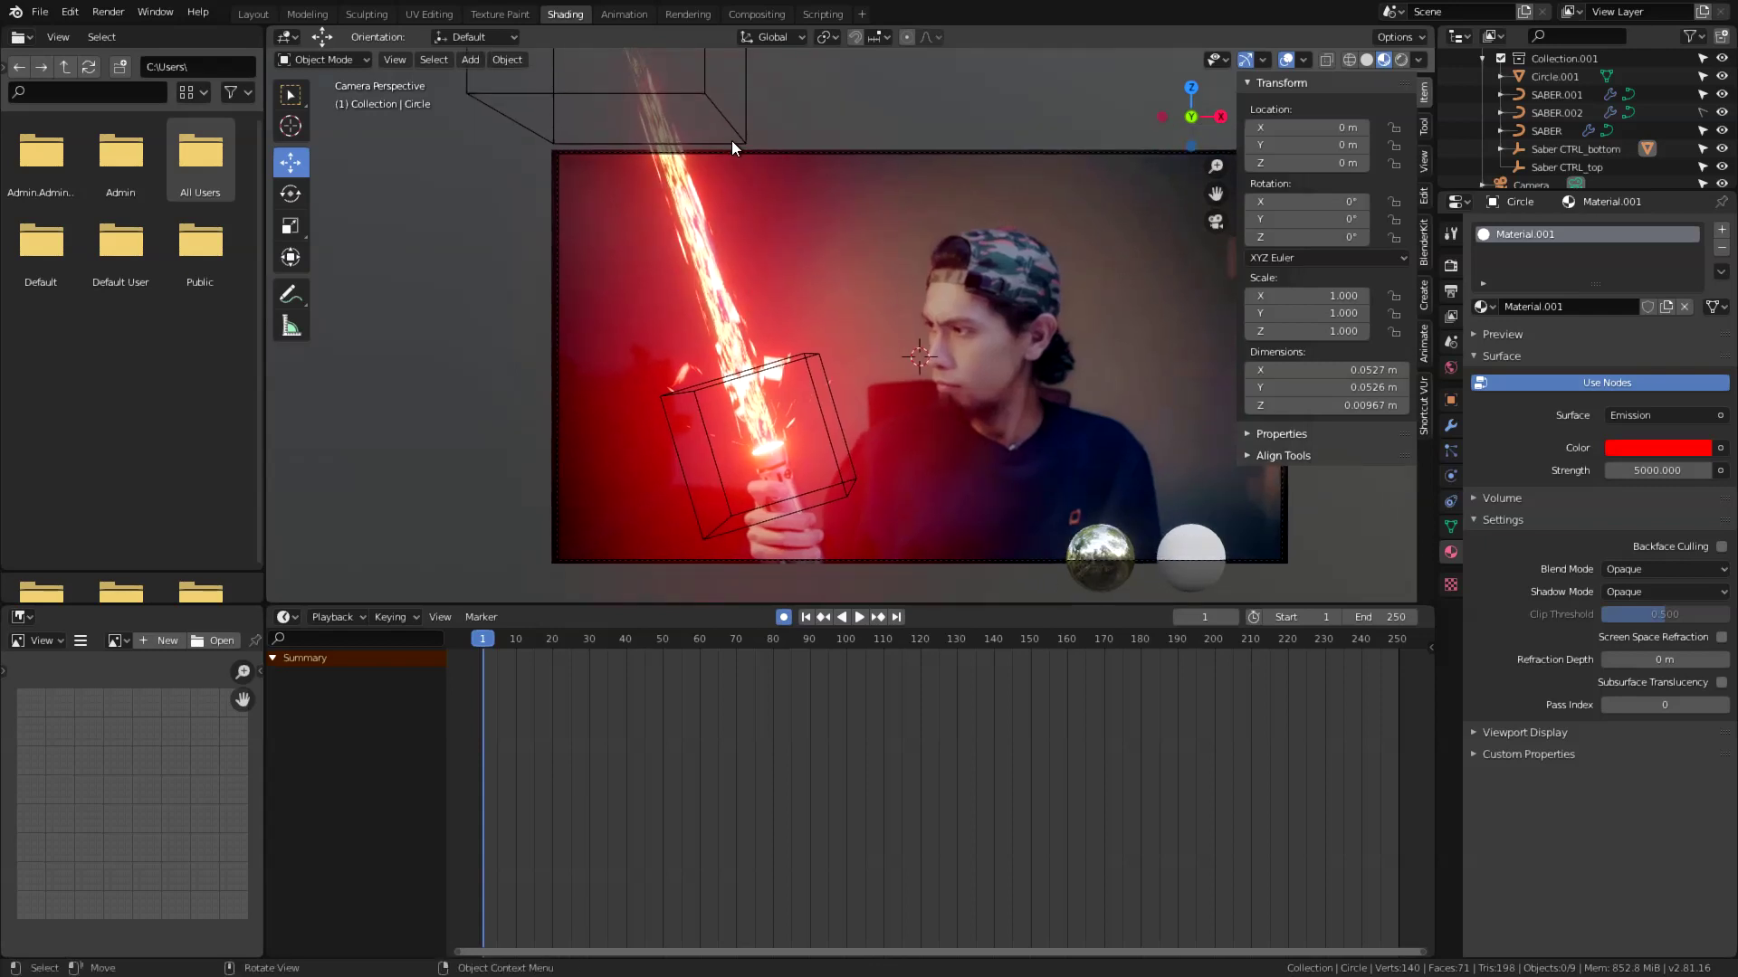
left_click(731, 139)
scroll(828, 471, "up", 1)
middle_click_drag(828, 563, 765, 579, "shift")
left_click(742, 532)
key("g")
left_click(742, 532)
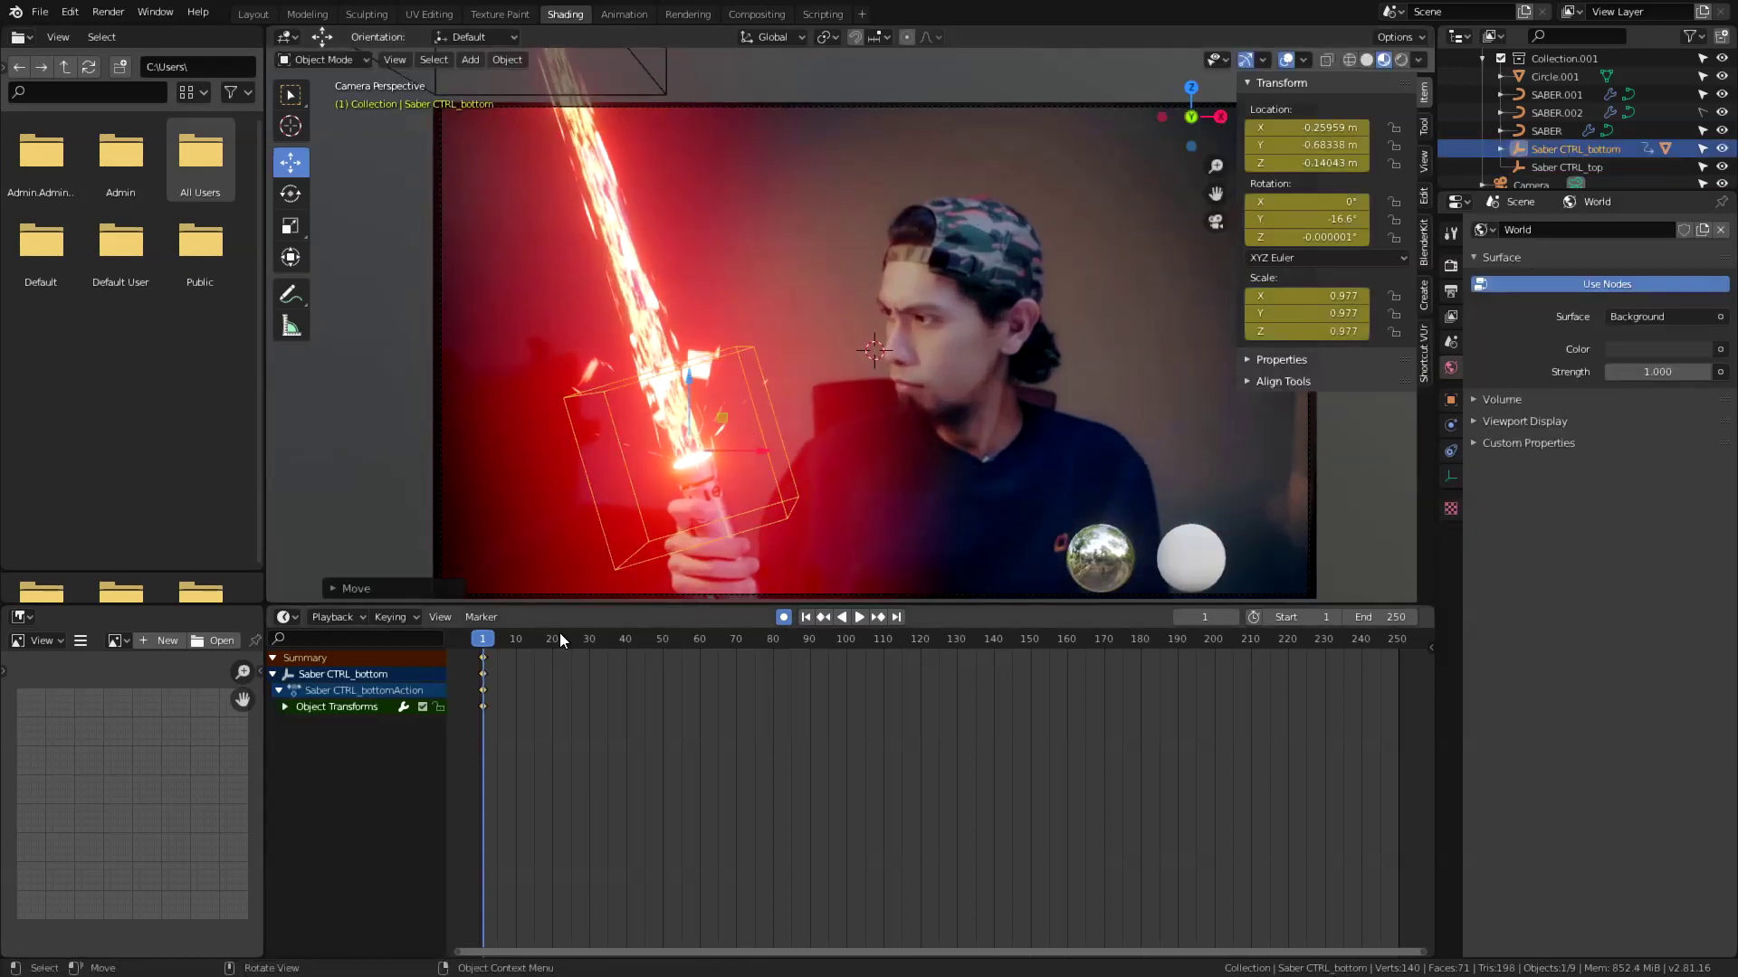
left_click(661, 79)
key("g")
At frame 20, reposition the bottom and top controls to match the prop saber, keying both.
left_click(552, 639)
left_click(780, 514)
key("g")
left_click(656, 70)
At frame 40, key new positions for the bottom and top controls so the blade stays on the prop saber.
left_click(625, 639)
left_click(776, 509)
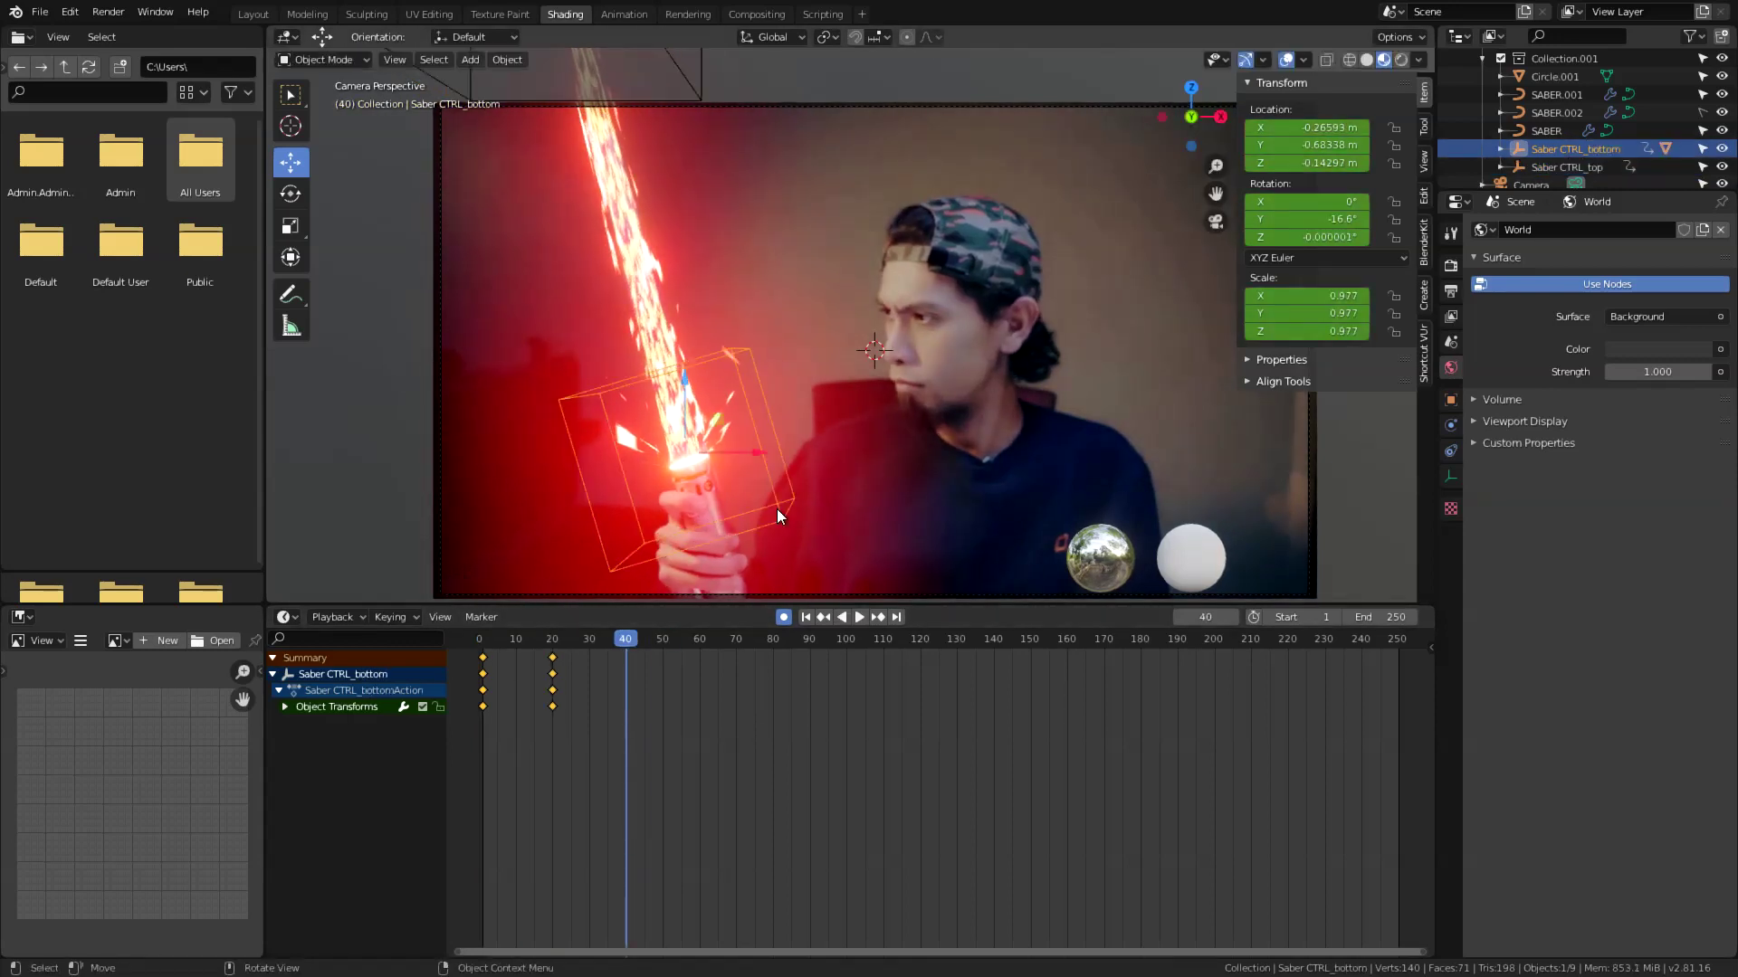
key("g")
left_click(700, 90)
key("g")
At frame 60, move the top control to the prop's angle and rotate the bottom control, including a tilt around the global X axis.
left_click(699, 639)
key("g")
left_click(737, 87)
left_click(774, 513)
key("r")
key("x")
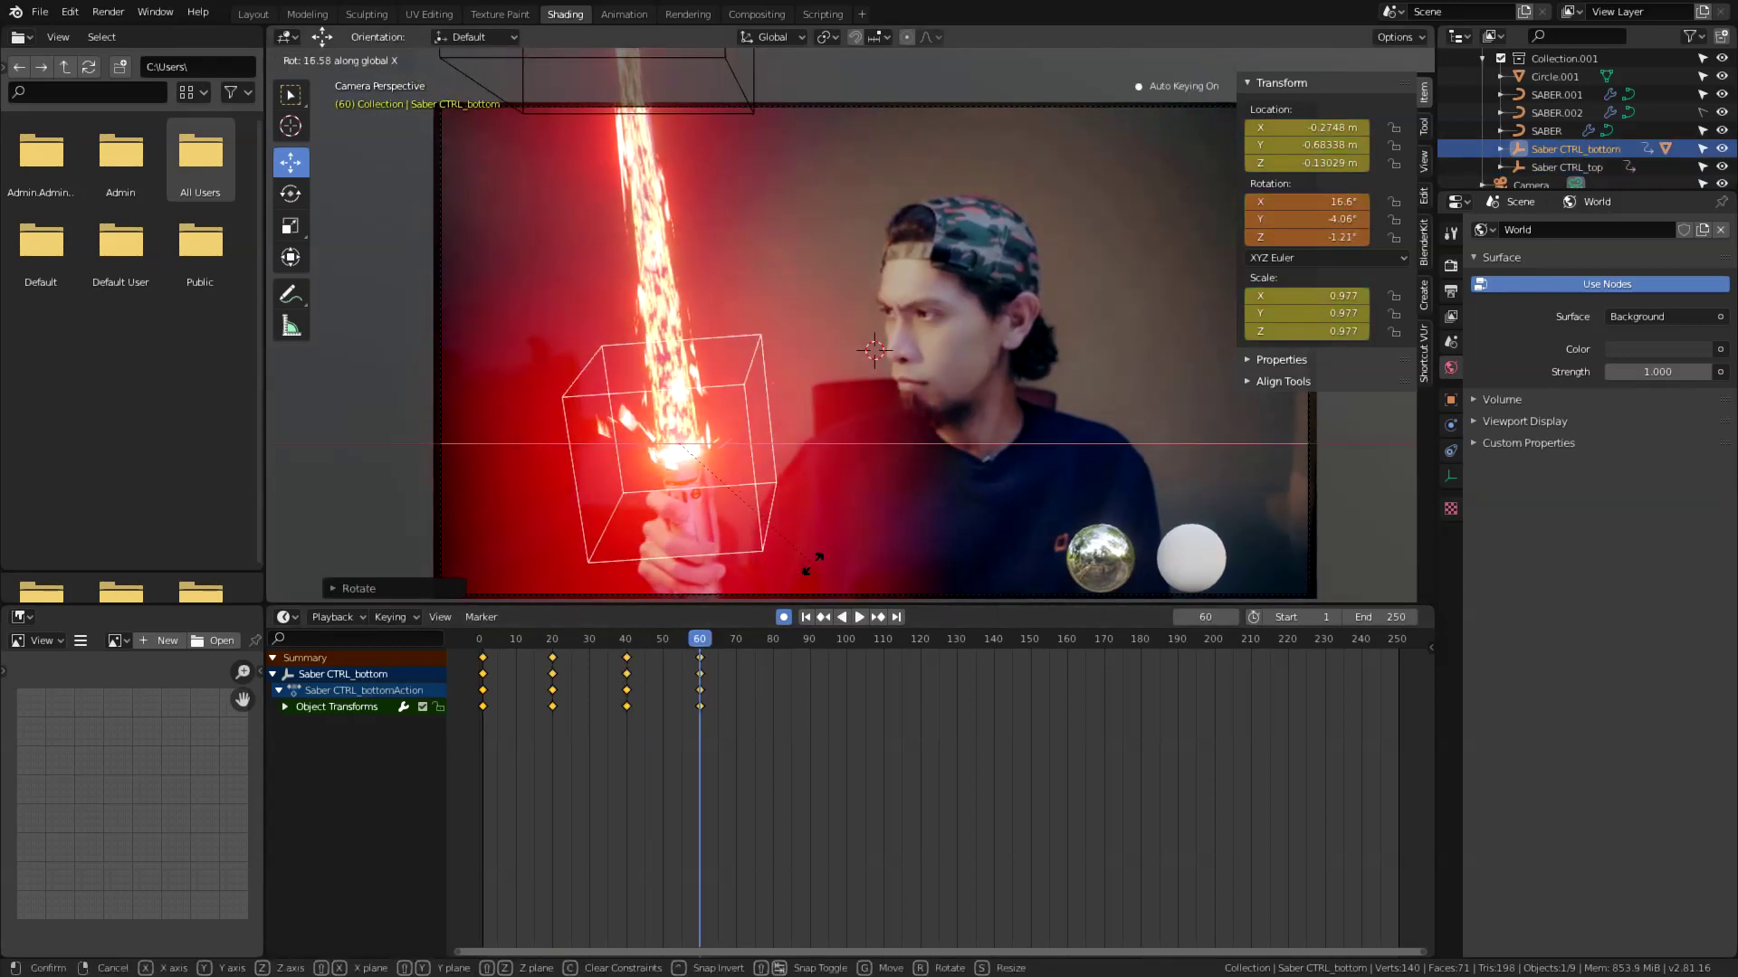
left_click(812, 563)
At frame 80, move the top control to align the blade with the prop and adjust its depth along the Y axis.
left_click(773, 638)
left_click(777, 96)
key("g")
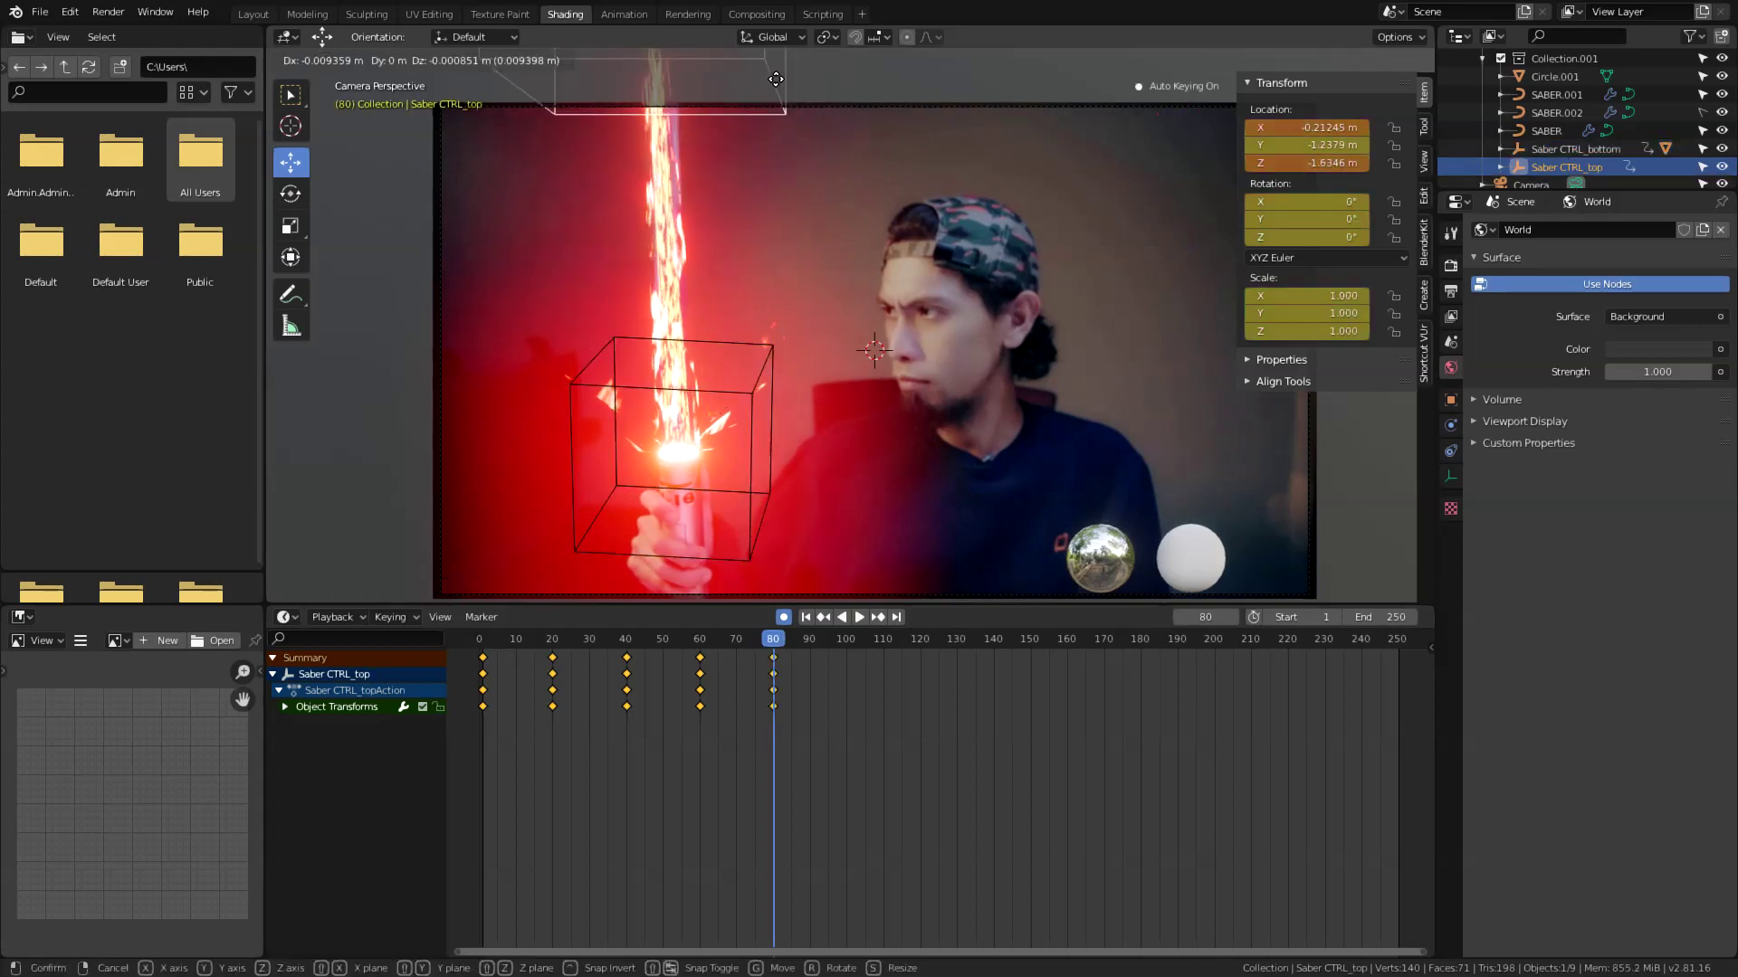
left_click(776, 79)
key("g")
key("y")
left_click(772, 91)
At frame 100, move the top control to follow the prop saber and rotate the bottom control to match the blade's tilt.
left_click(846, 639)
key("g")
left_click(837, 87)
left_click(771, 509)
key("r")
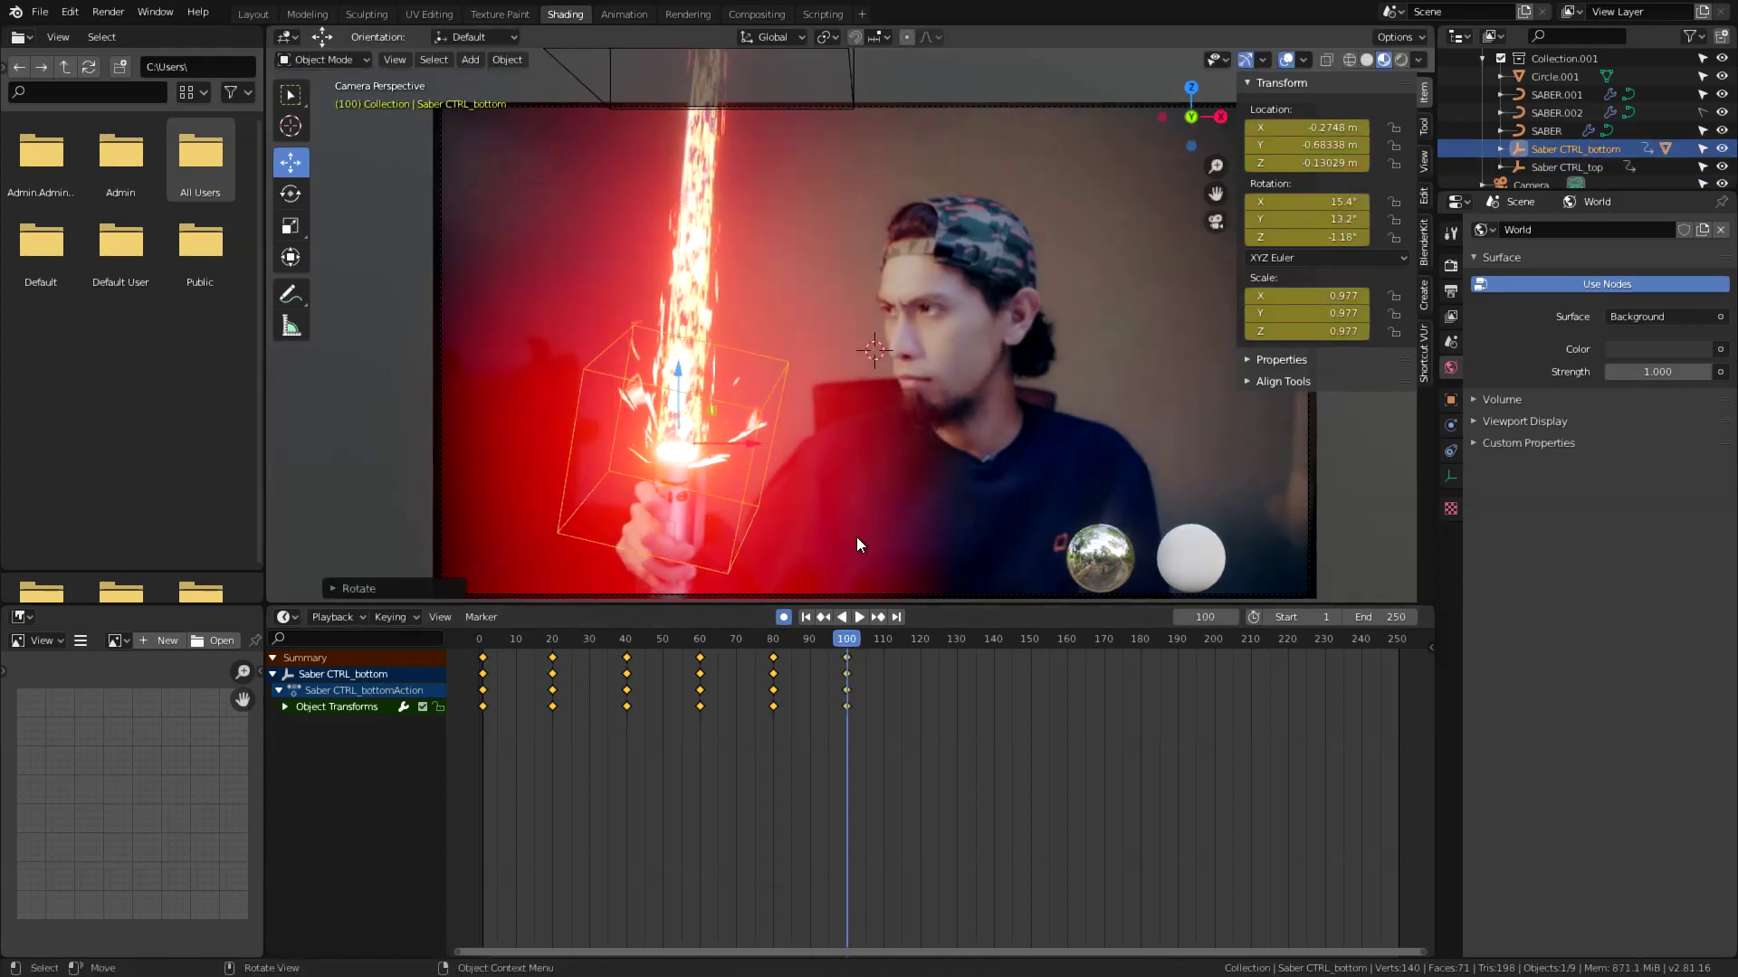